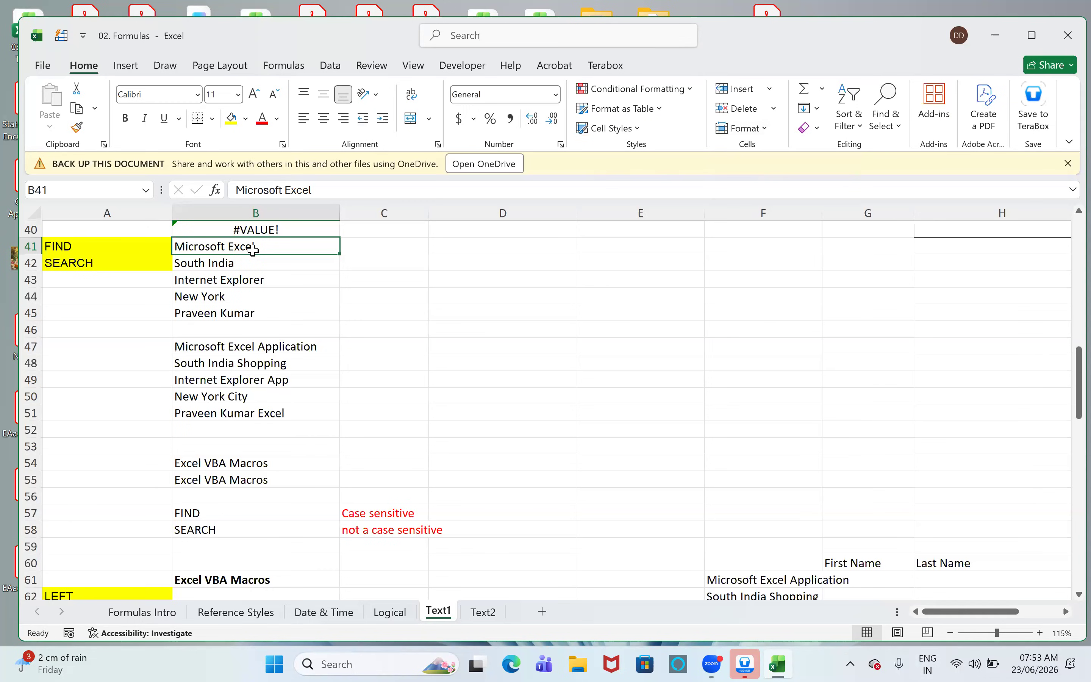
# - Enter the formula =FIND("Excel",B41) in cell C41 to locate the word Excel in the Microsoft Excel text
pyautogui.click(368, 249)
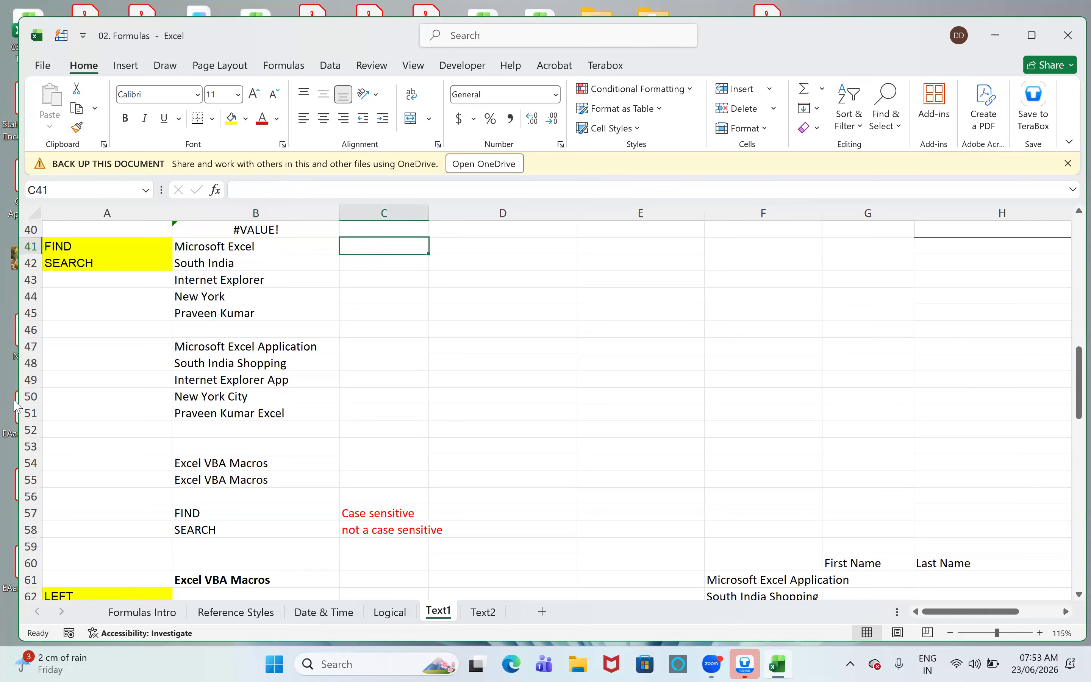
pyautogui.write('=find')
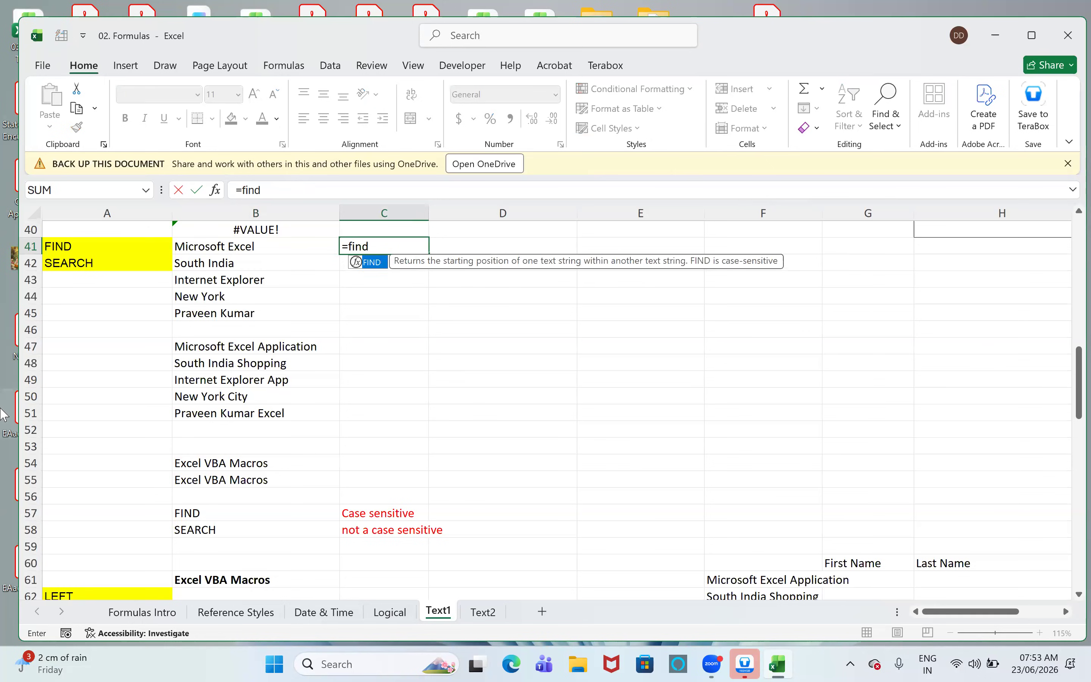
pyautogui.press('Tab')
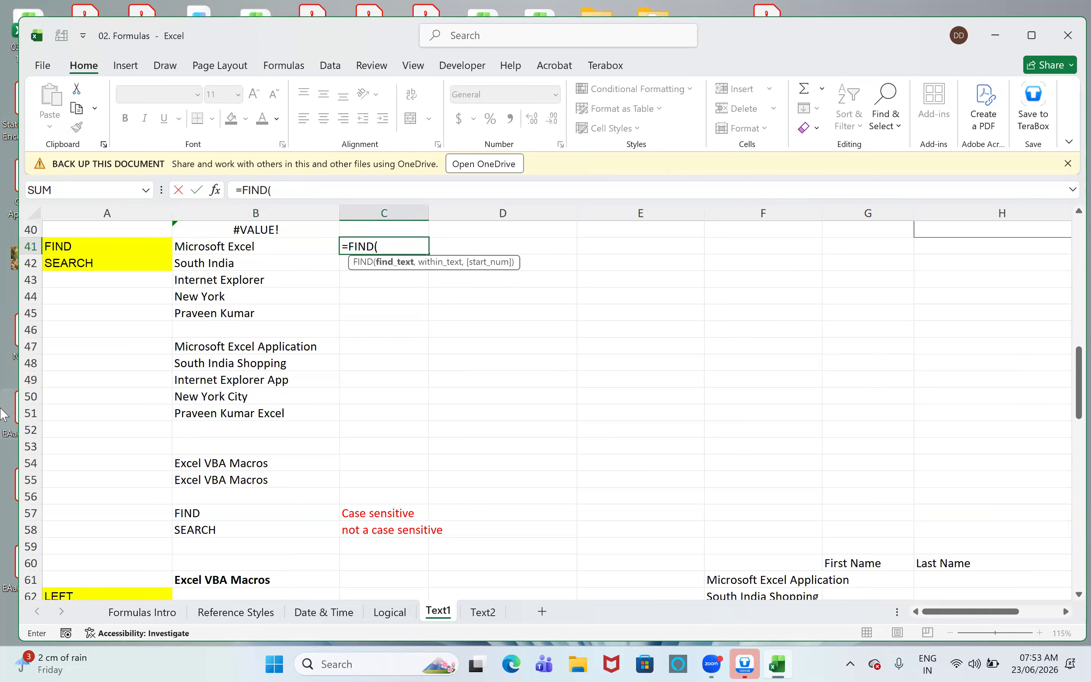
pyautogui.write('"Excel",')
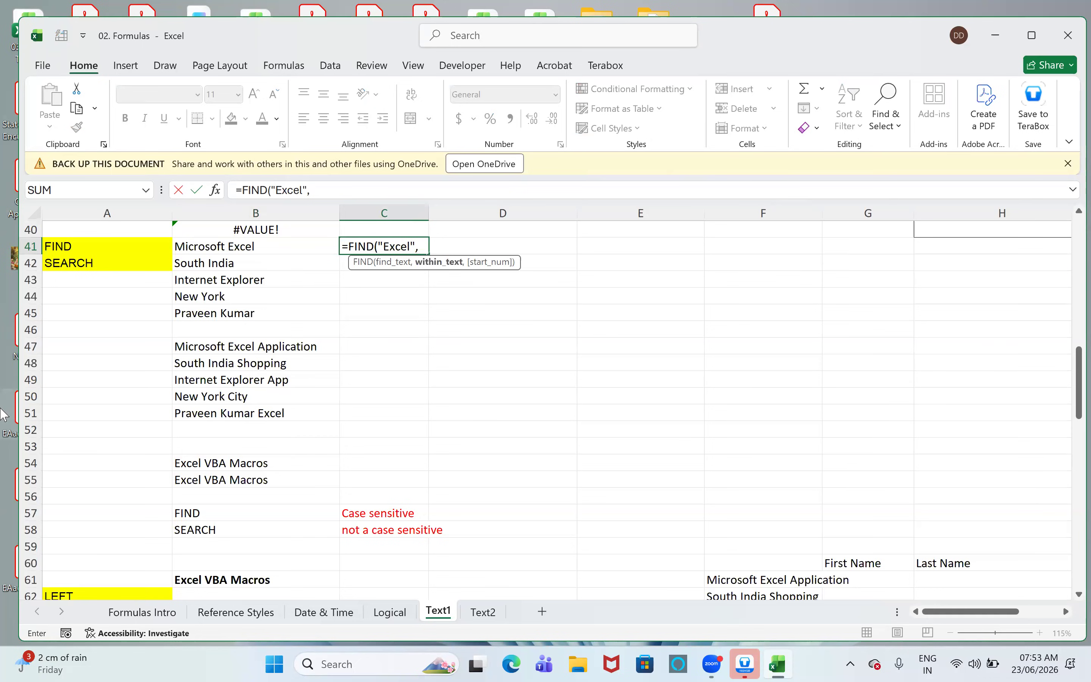
pyautogui.press('Left')
pyautogui.write(')')
pyautogui.press('BackSpace')
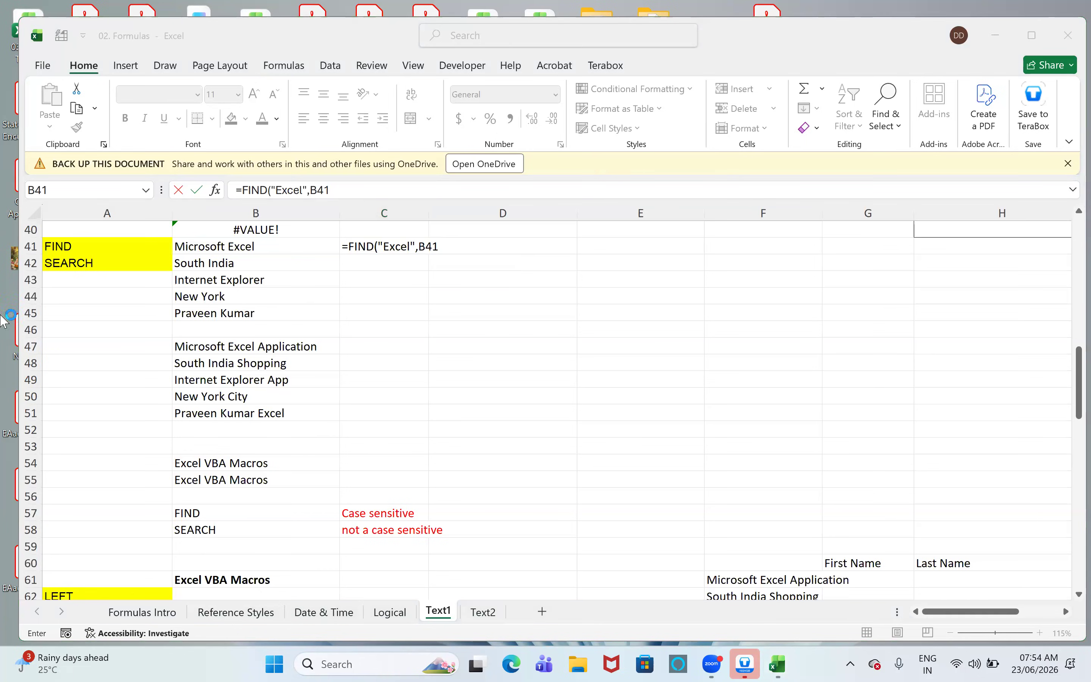
pyautogui.click(352, 190)
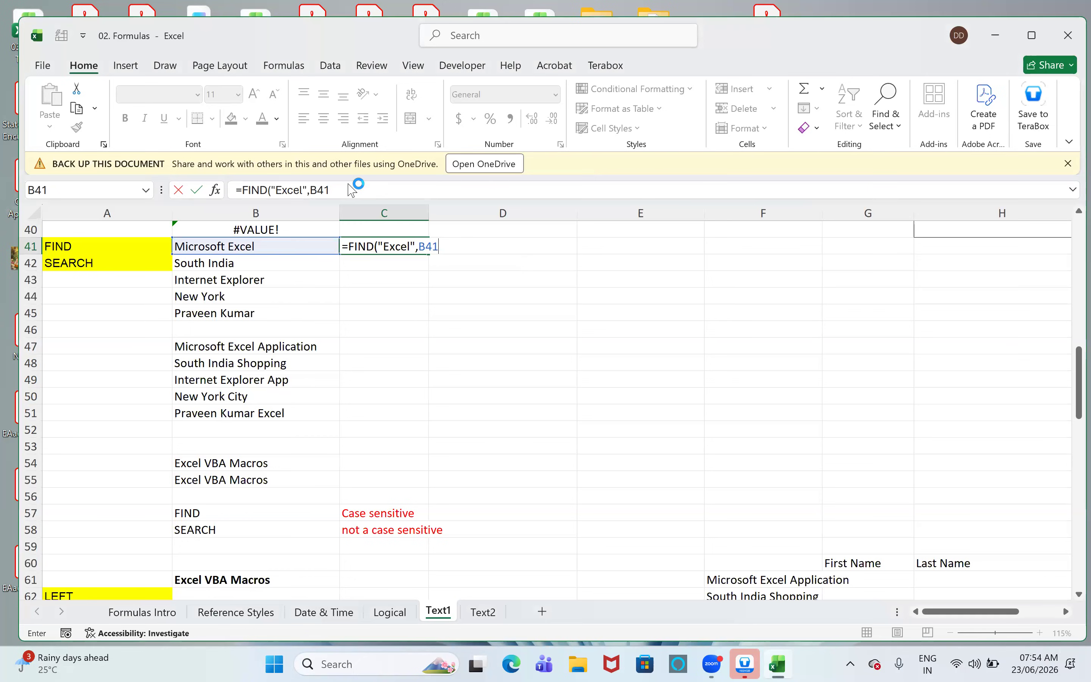
pyautogui.write(')')
pyautogui.press('Return')
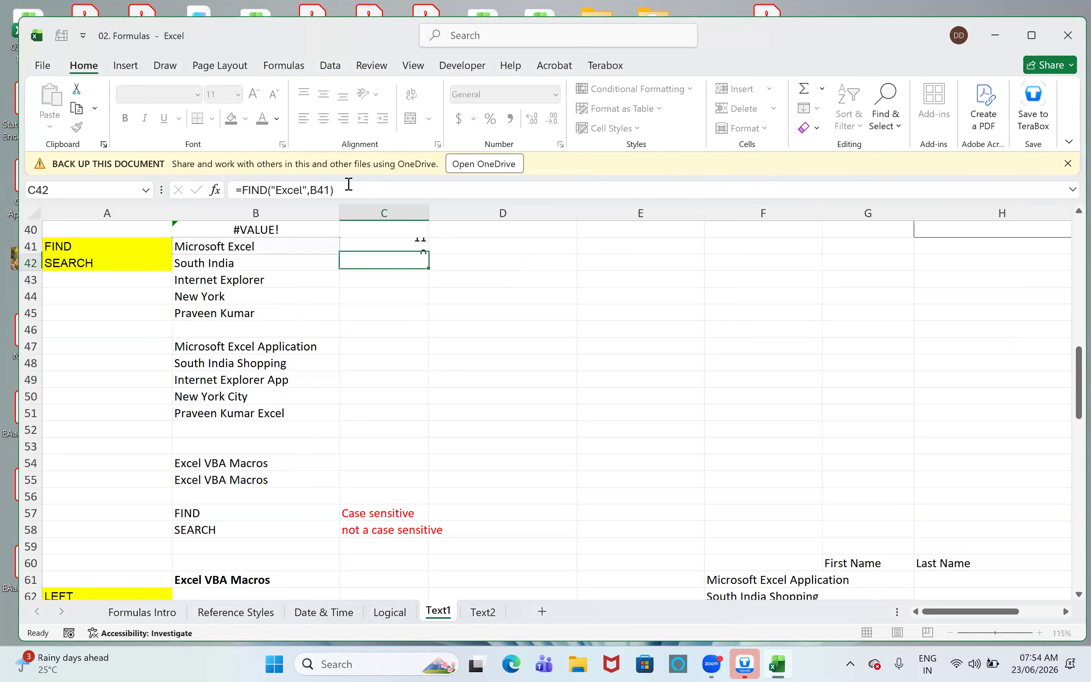
pyautogui.press('Up')
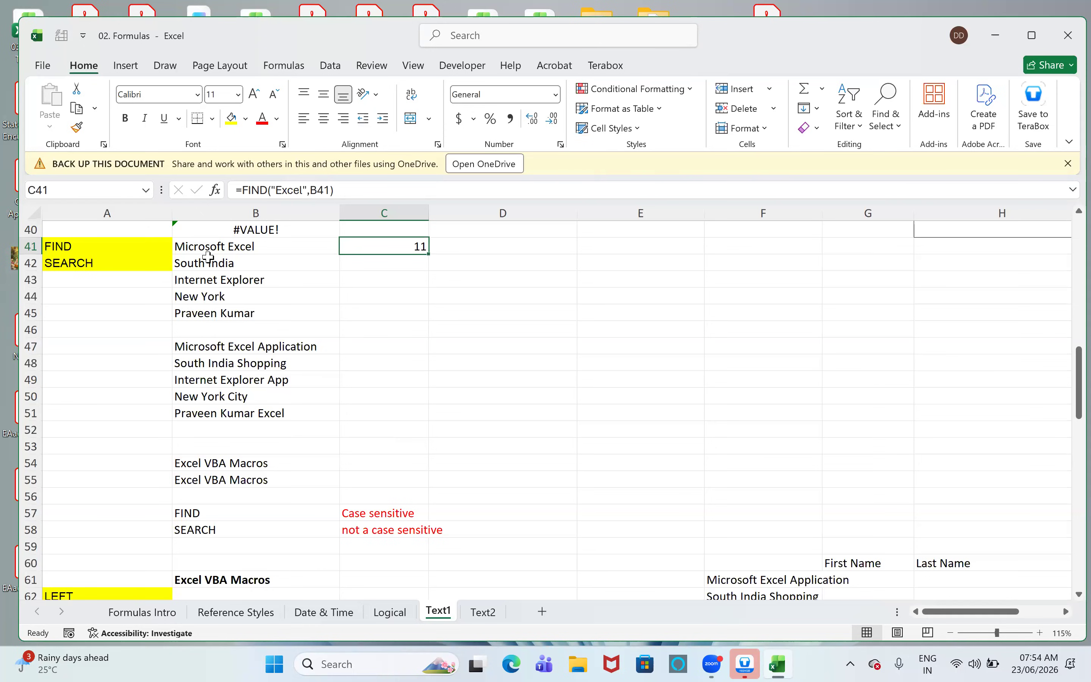
# - Enter =FIND(" ",B41) in cell D41 to get the position of the space in the text
pyautogui.click(459, 251)
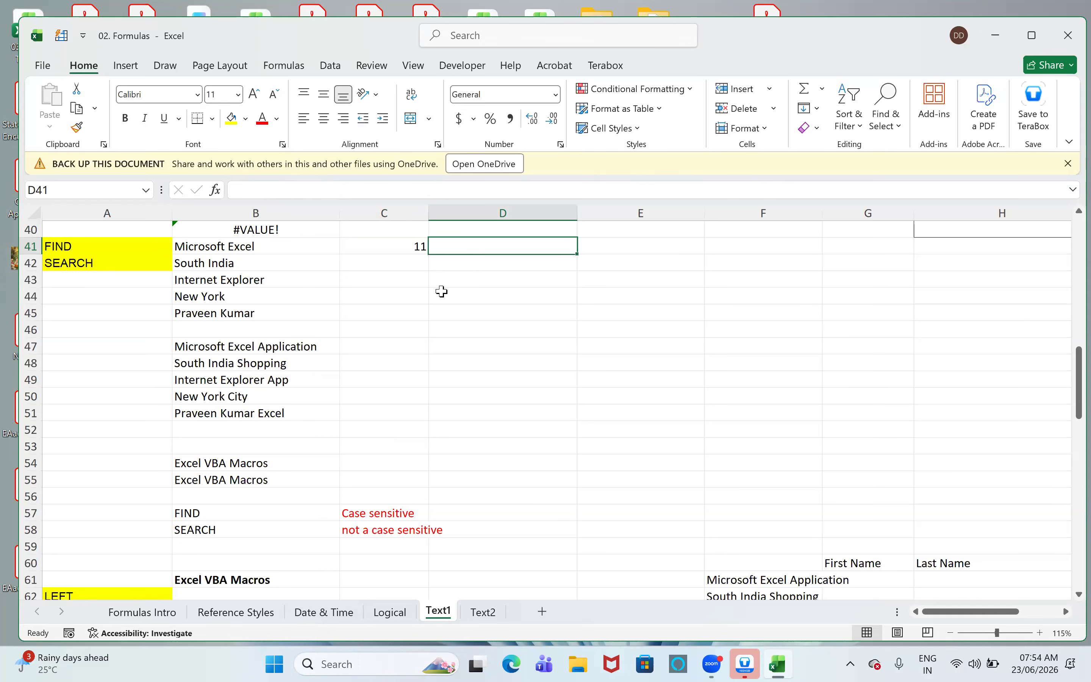
pyautogui.write('=find')
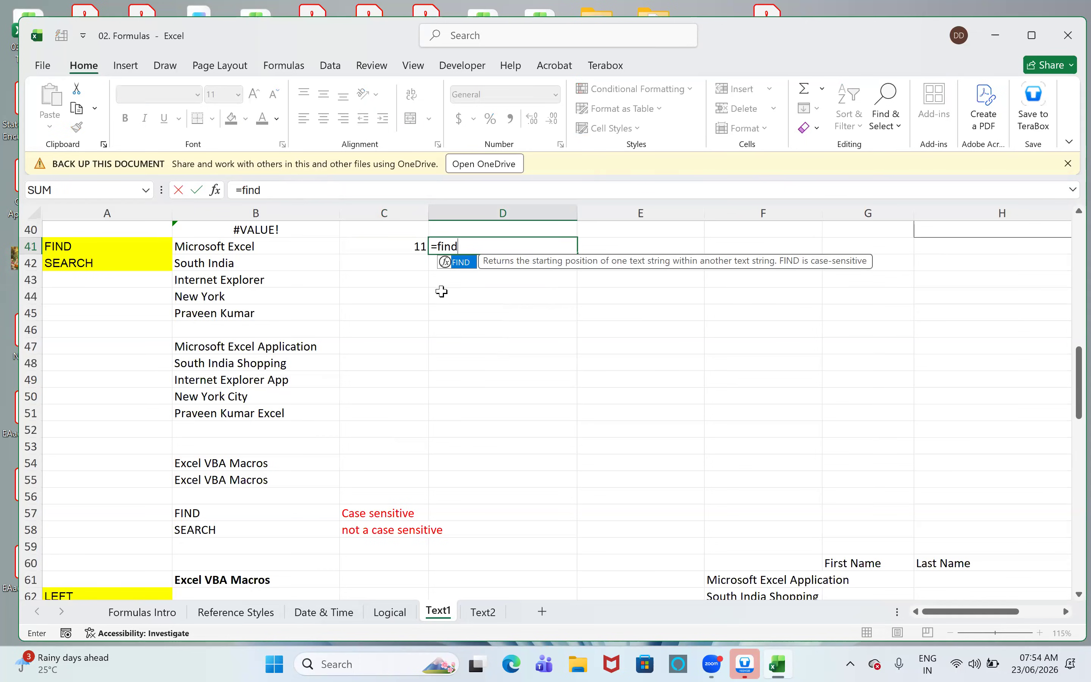
pyautogui.press('Tab')
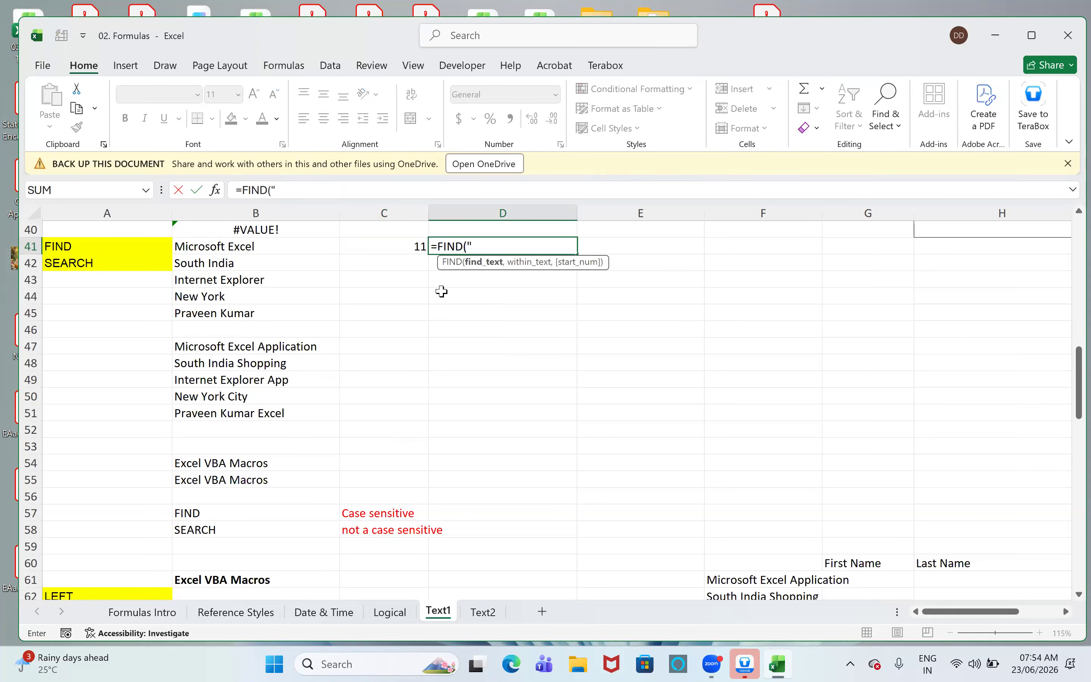
pyautogui.write('" ",')
pyautogui.press('Left')
pyautogui.press('Left')
pyautogui.press('Left')
pyautogui.press('Right')
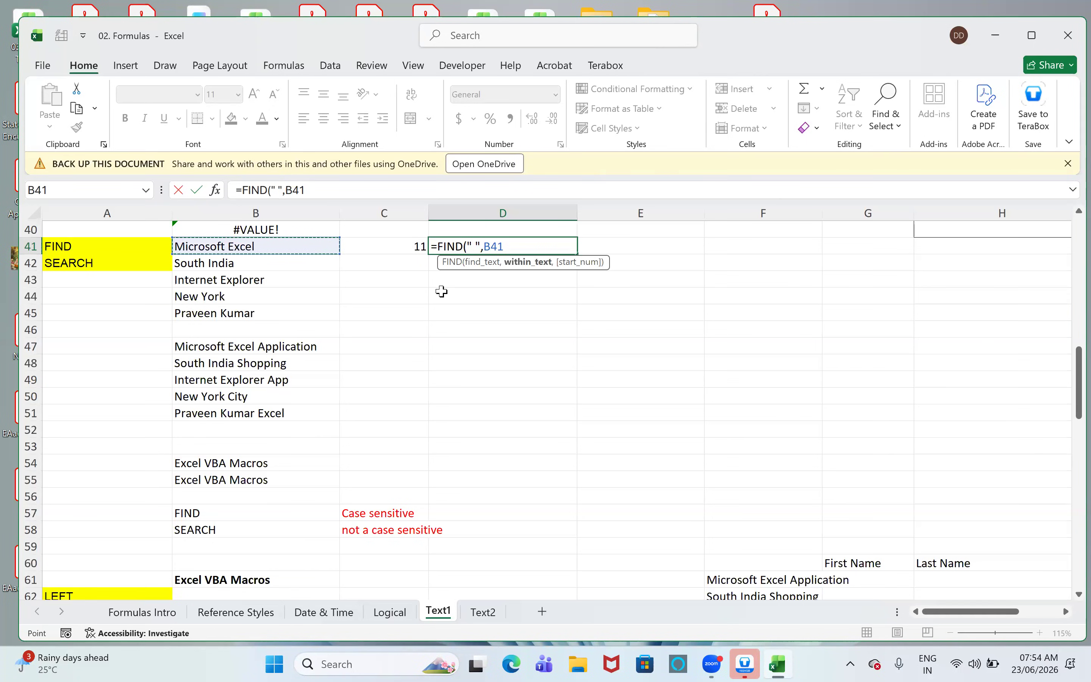
pyautogui.press('Return')
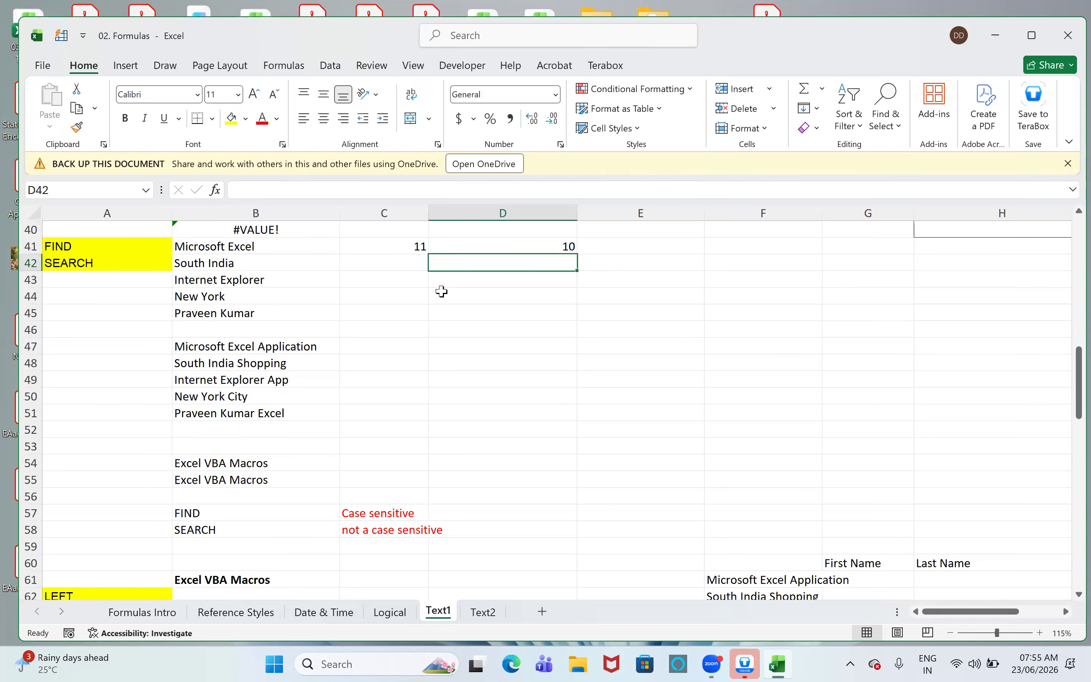
pyautogui.press('Up')
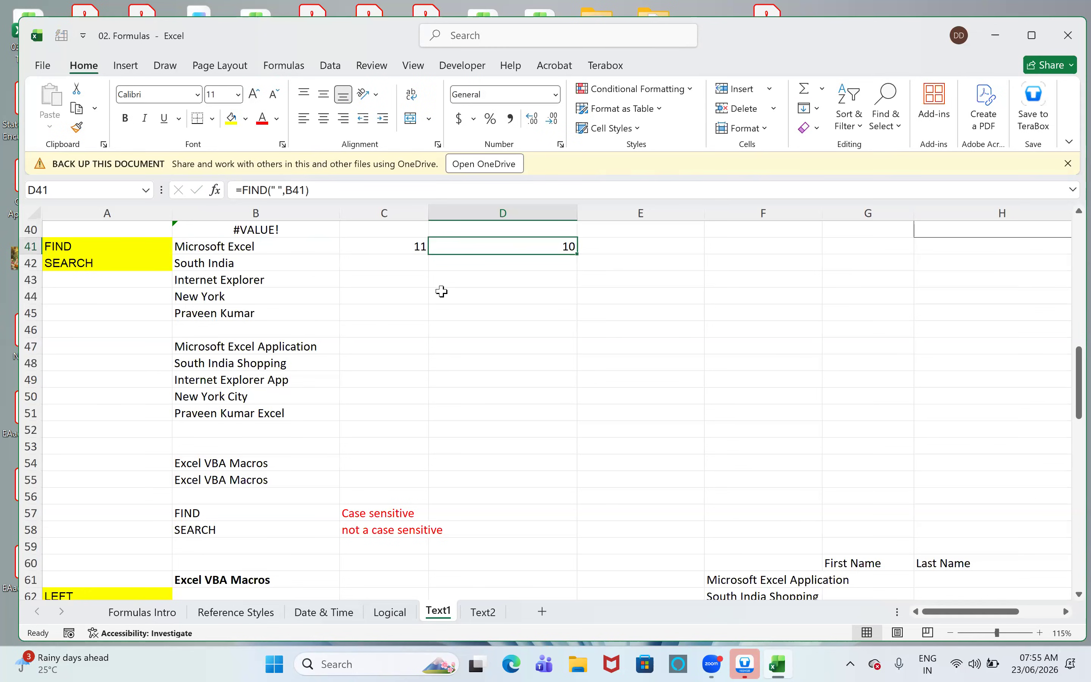
# - Fill the space-finding FIND formula from D41 down through D45 and check the copied formulas
pyautogui.hotkey('shift', 'Down')
pyautogui.hotkey('shift', 'Down')
pyautogui.hotkey('shift', 'Down')
pyautogui.hotkey('shift', 'Down')
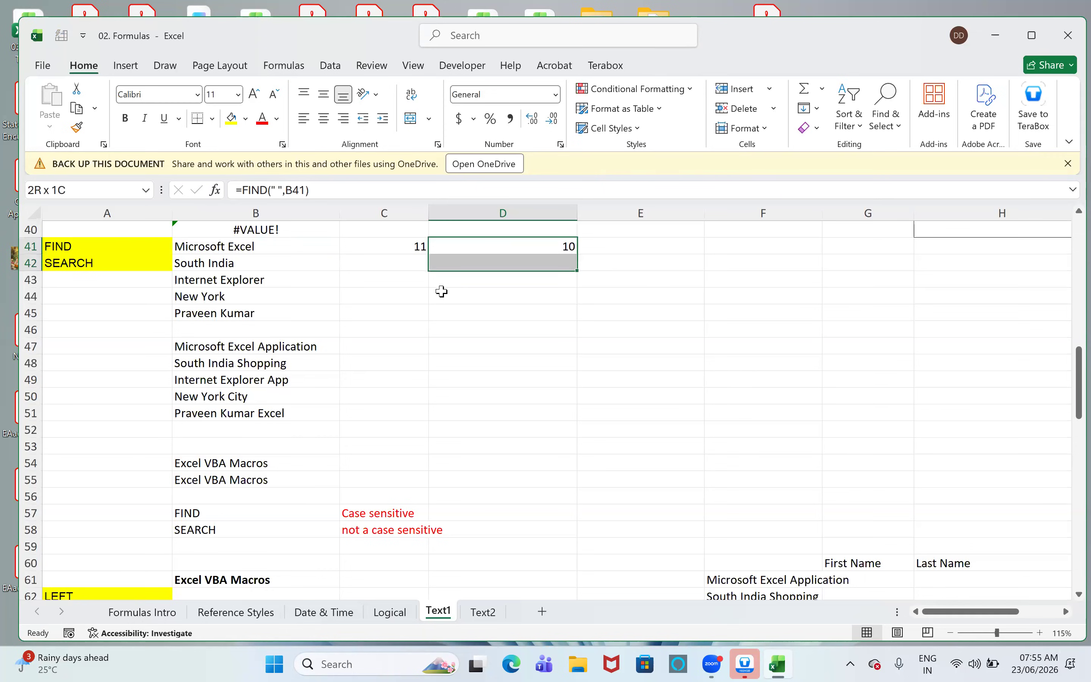
pyautogui.hotkey('ctrl', 'd')
pyautogui.press('Down')
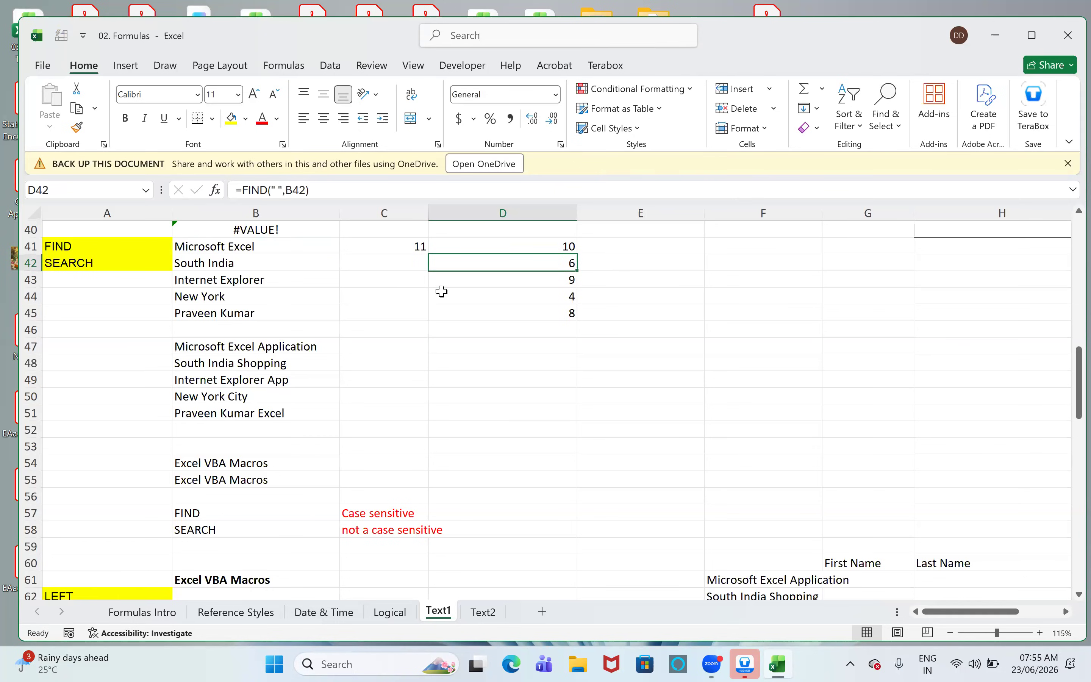
pyautogui.press('Down')
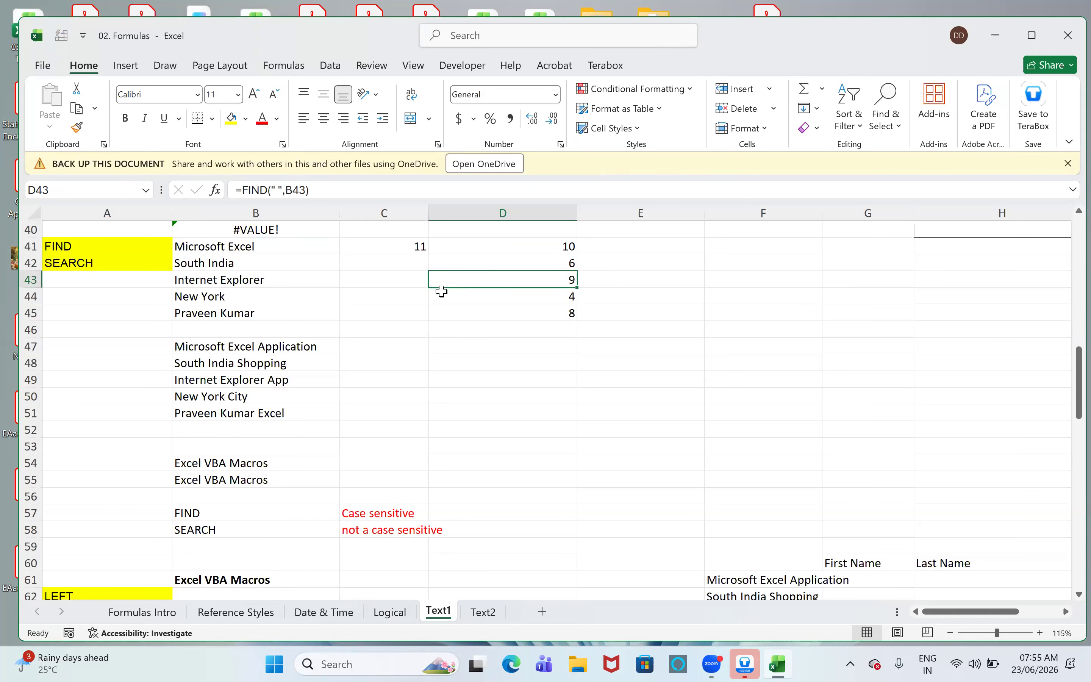
pyautogui.press('Down')
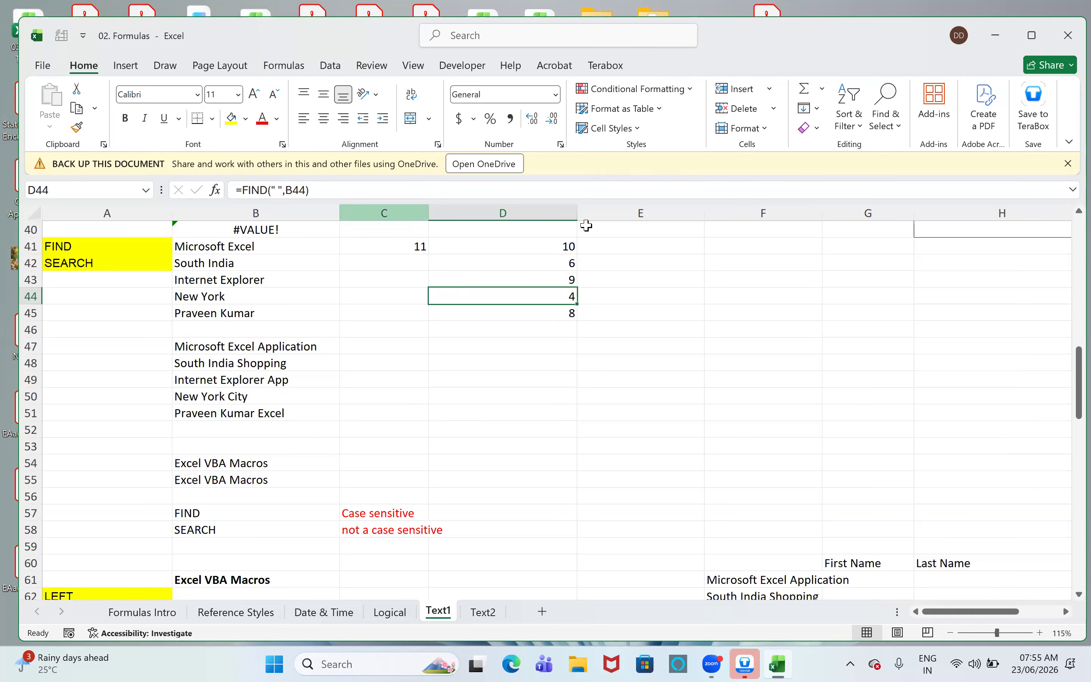
pyautogui.click(565, 248)
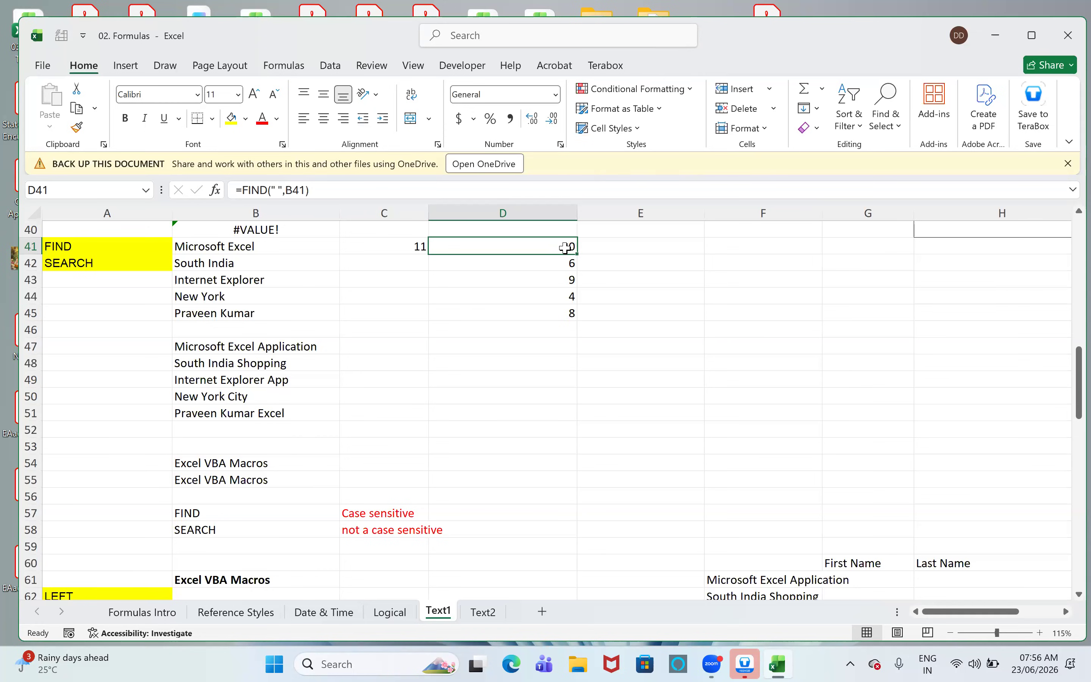
# - Enter =SEARCH(" ",B41) in cell E41 to locate the same space with the SEARCH function
pyautogui.click(628, 245)
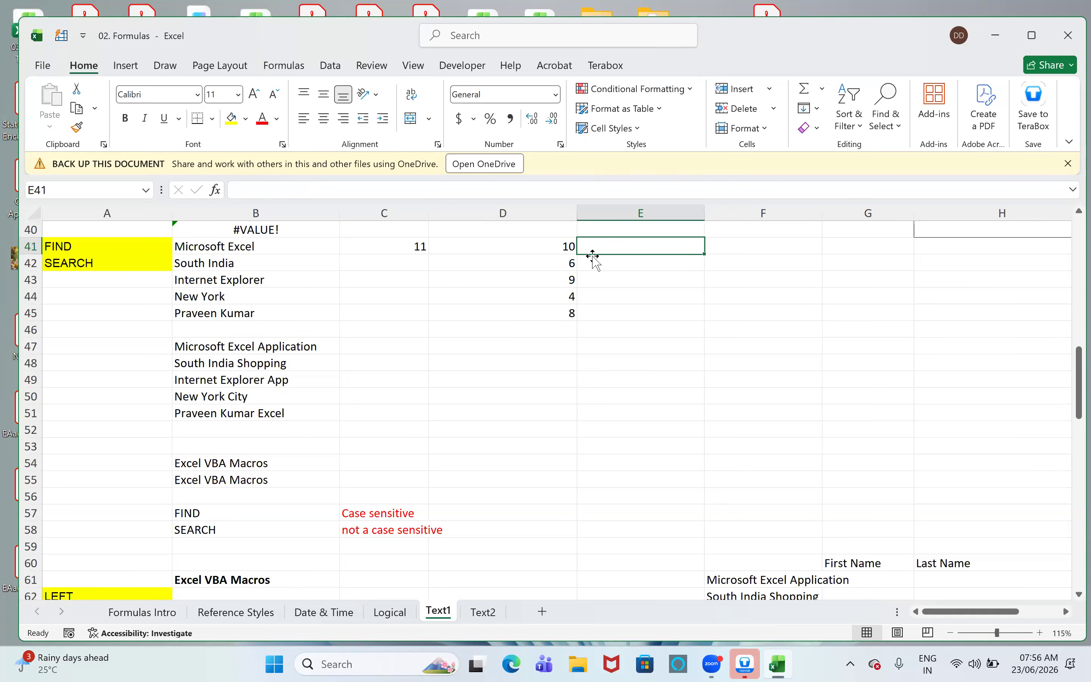
pyautogui.write('=SEARCH(')
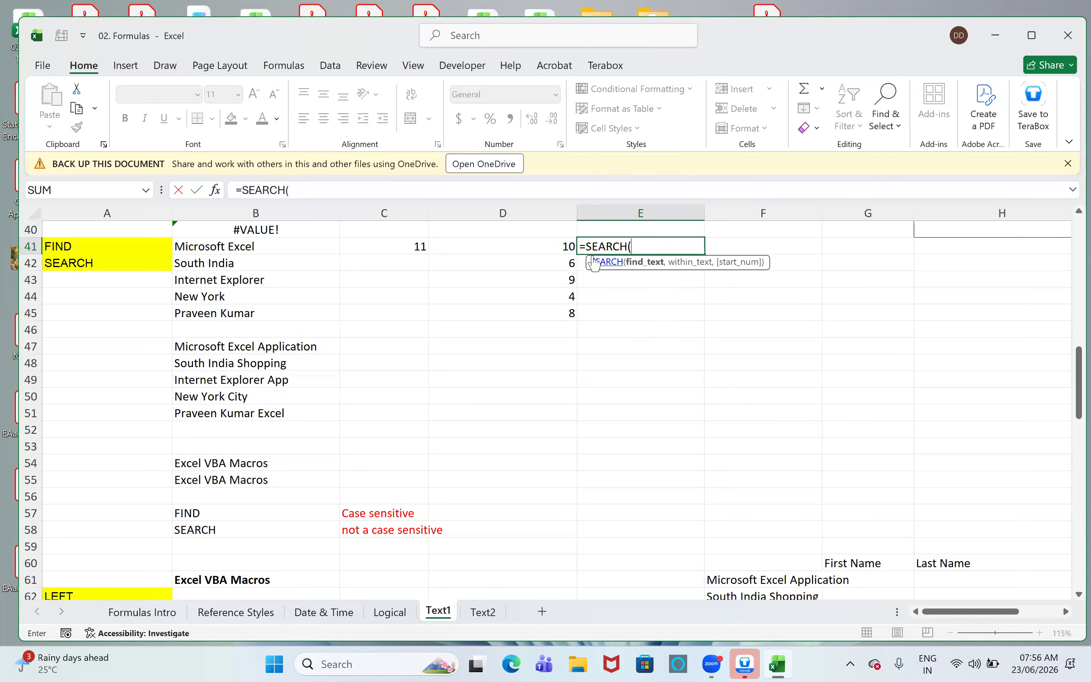
pyautogui.write('" ",')
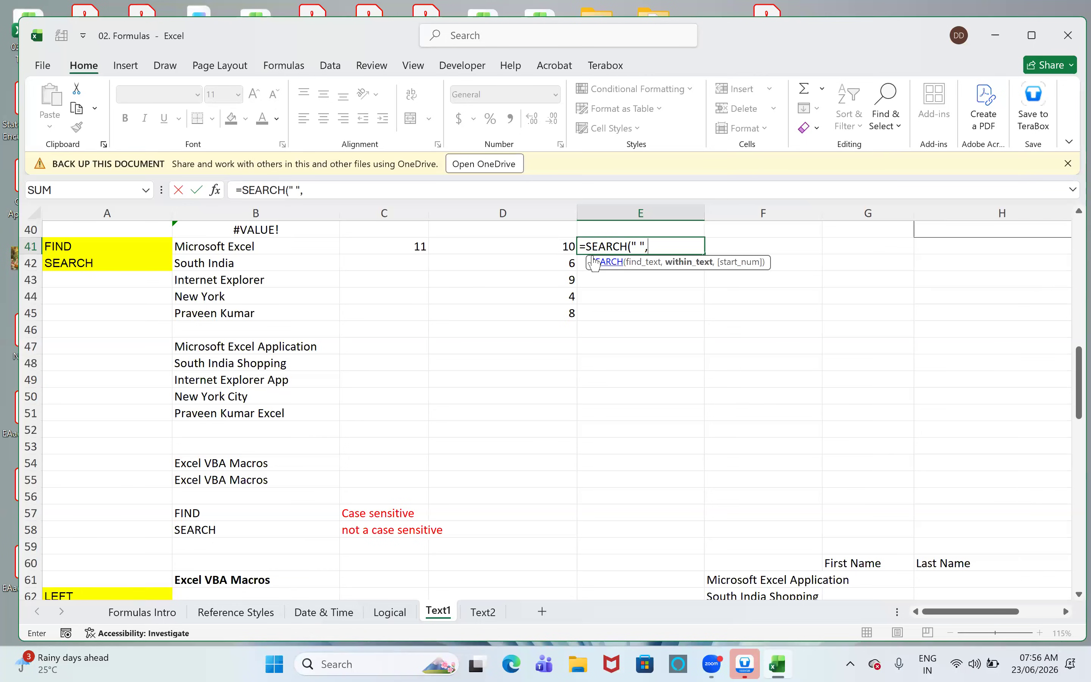
pyautogui.press('Left')
pyautogui.press('Left')
pyautogui.press('Left')
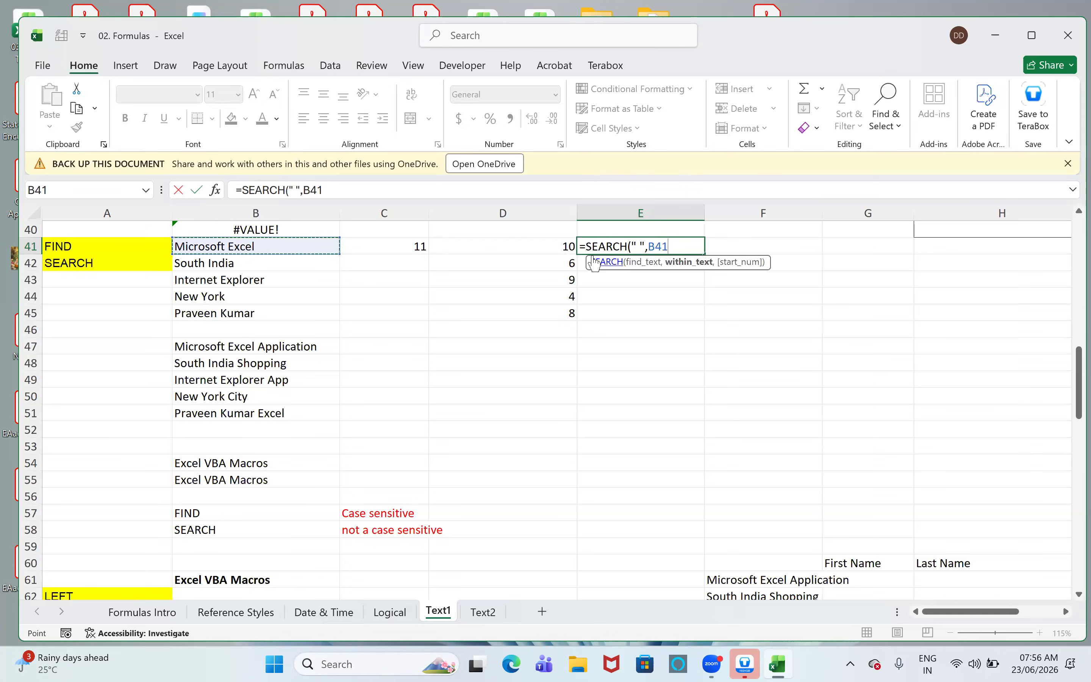
pyautogui.write(')')
pyautogui.press('Return')
pyautogui.press('Up')
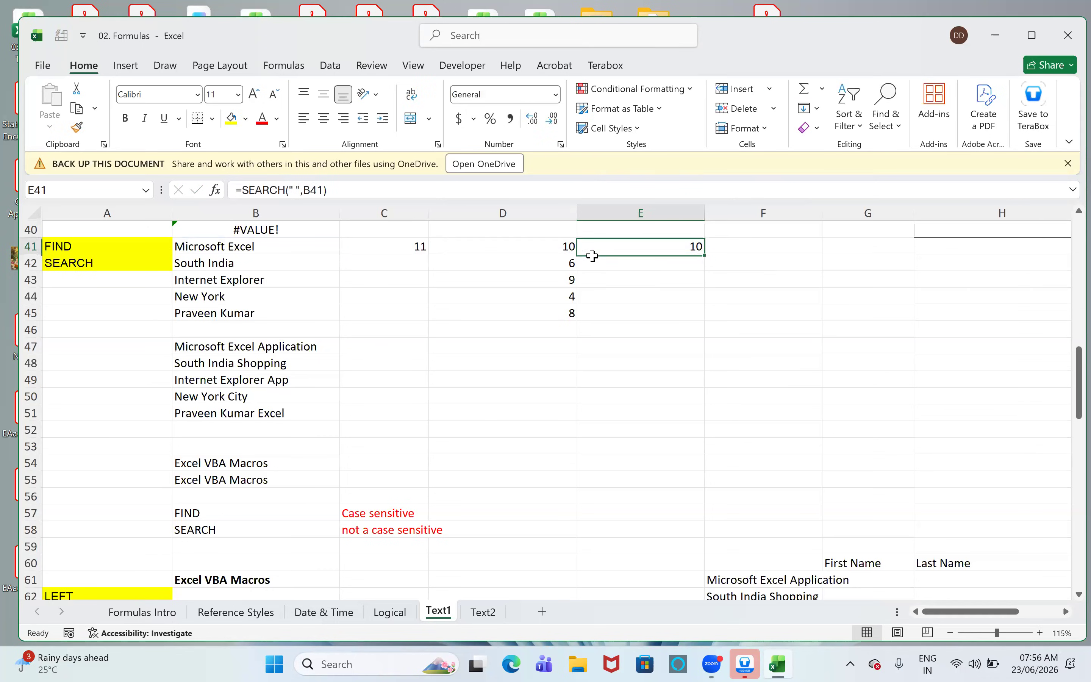
# - Fill cells E42 to E45 from the SEARCH entry in E41 and compare D41 with E41
pyautogui.hotkey('shift', 'Down')
pyautogui.hotkey('shift', 'Down')
pyautogui.hotkey('shift', 'Down')
pyautogui.hotkey('shift', 'Down')
pyautogui.hotkey('ctrl', 'e')
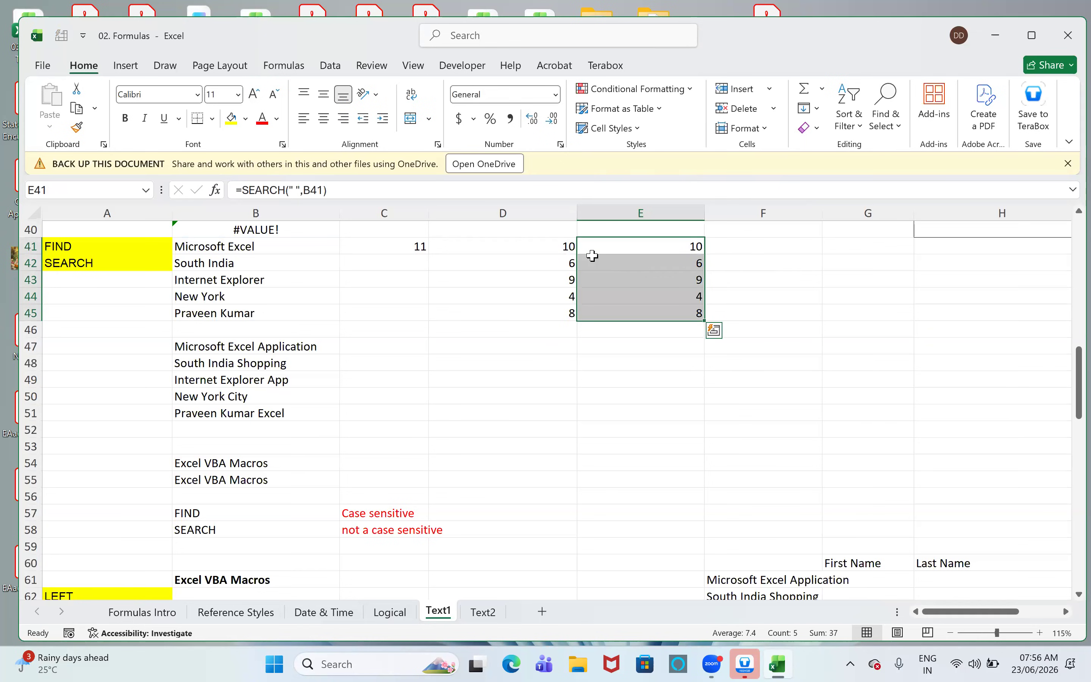
pyautogui.click(496, 246)
pyautogui.click(610, 239)
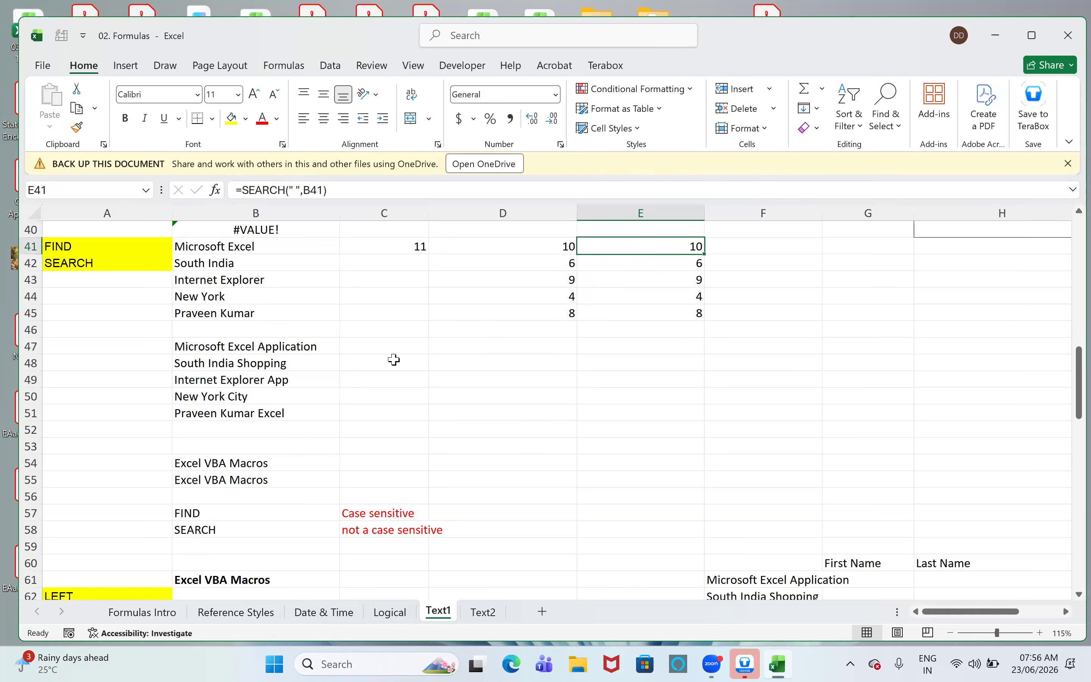
# - Enter =FIND(" ",B47) in cell C47 to locate the first space in the Microsoft Excel Application text
pyautogui.click(385, 344)
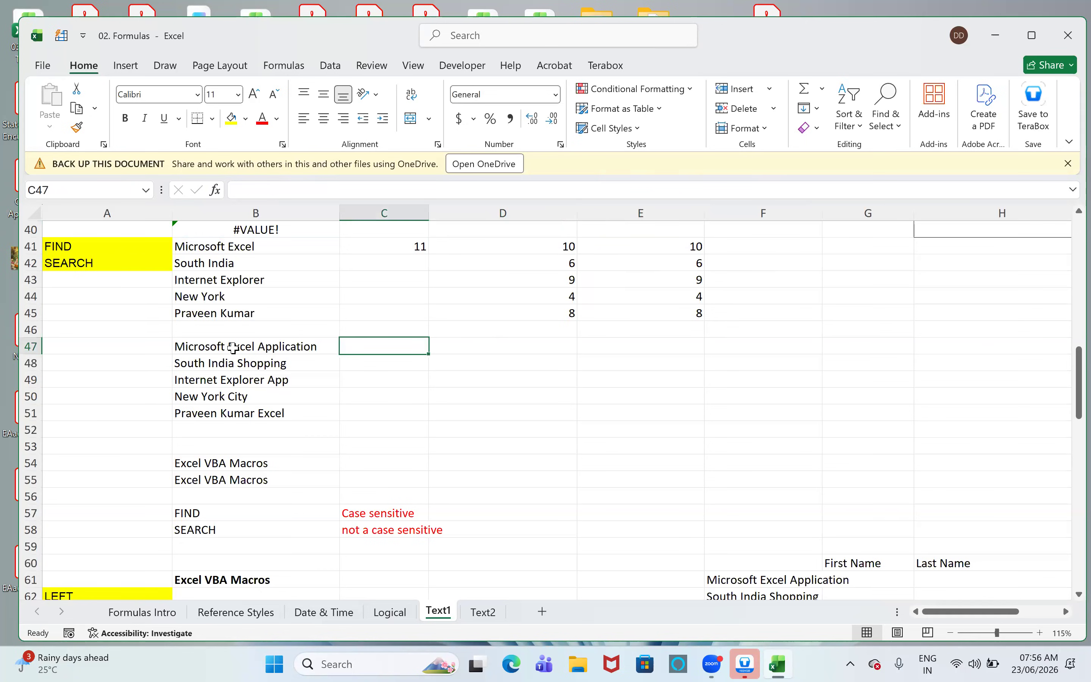
pyautogui.moveTo(235, 349); pyautogui.dragTo(231, 413)
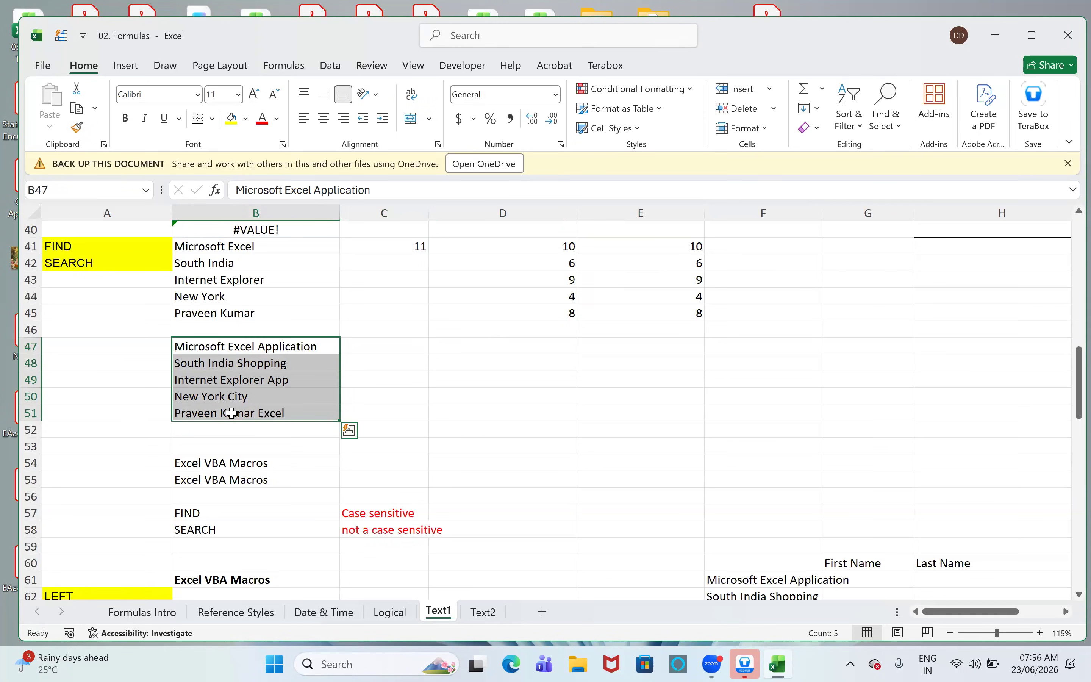
pyautogui.press('Right')
pyautogui.write('=find')
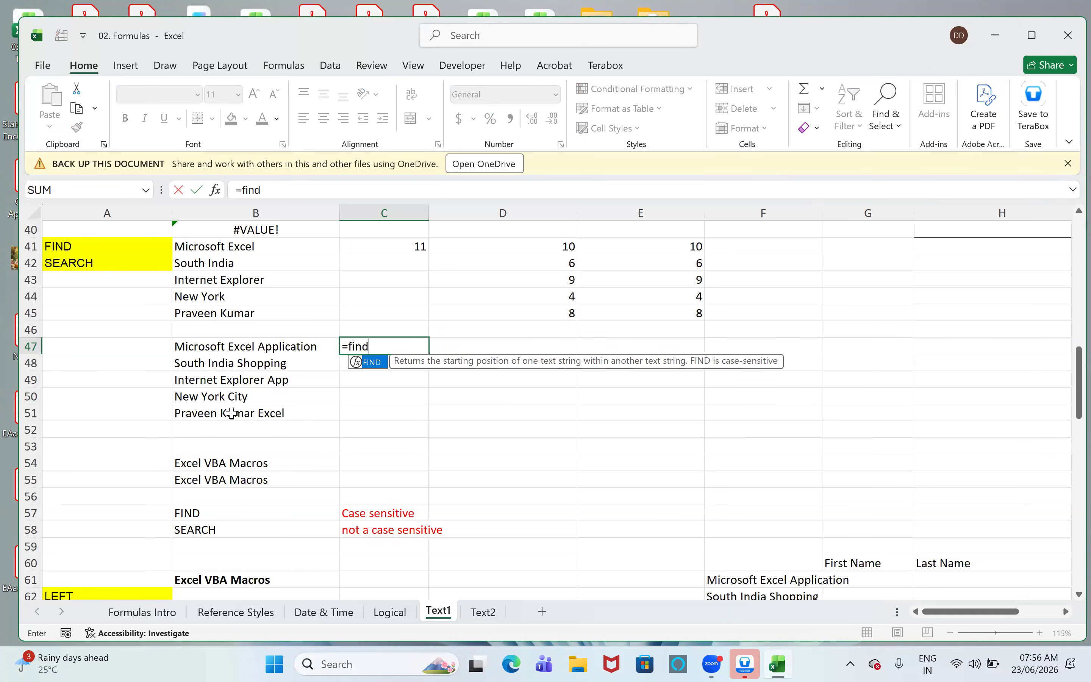
pyautogui.press('Tab')
pyautogui.write('" ",')
pyautogui.press('Left')
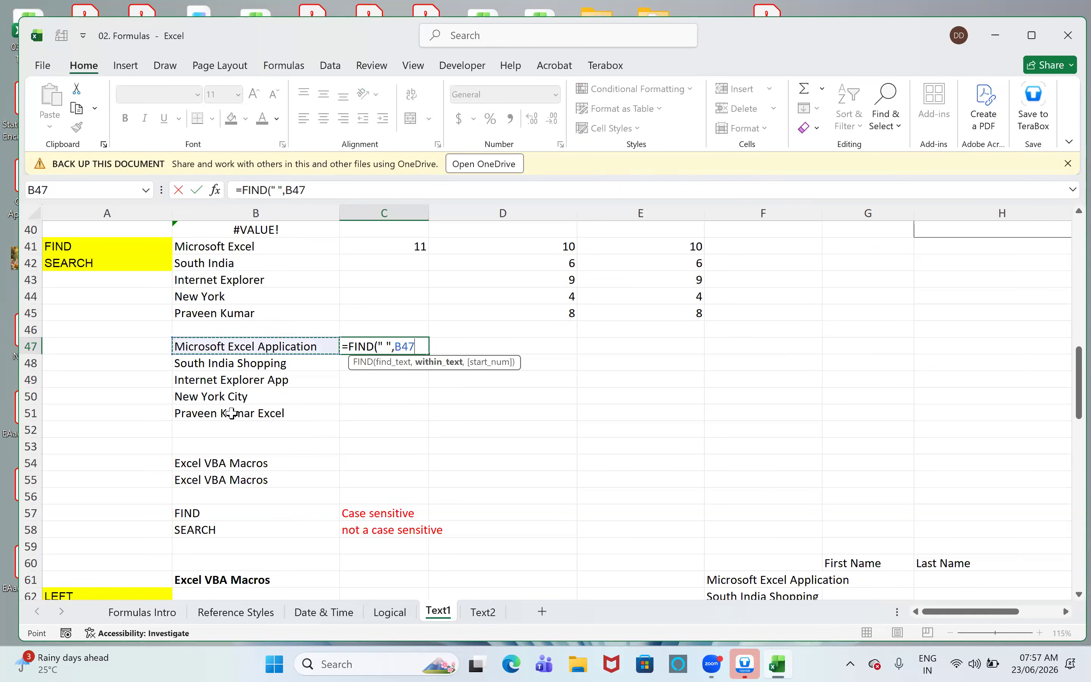
pyautogui.press('Return')
pyautogui.press('Up')
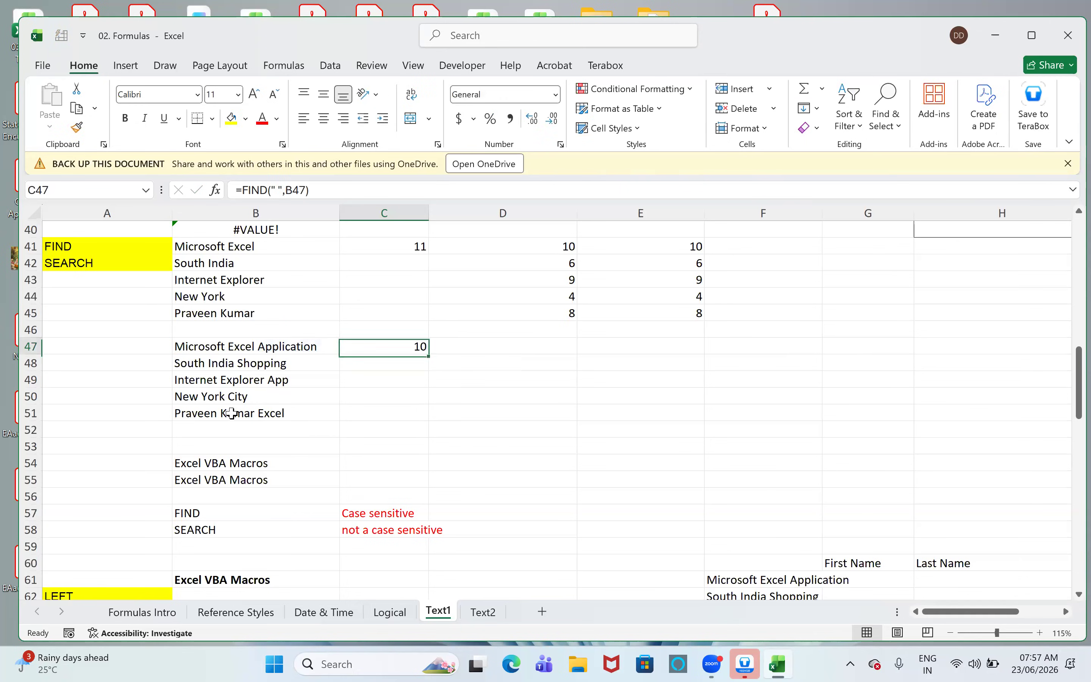
# - Fill the first-space FIND formula from C47 down through C51
pyautogui.hotkey('shift', 'Down')
pyautogui.hotkey('shift', 'Down')
pyautogui.hotkey('shift', 'Down')
pyautogui.hotkey('shift', 'Down')
pyautogui.hotkey('ctrl', 'd')
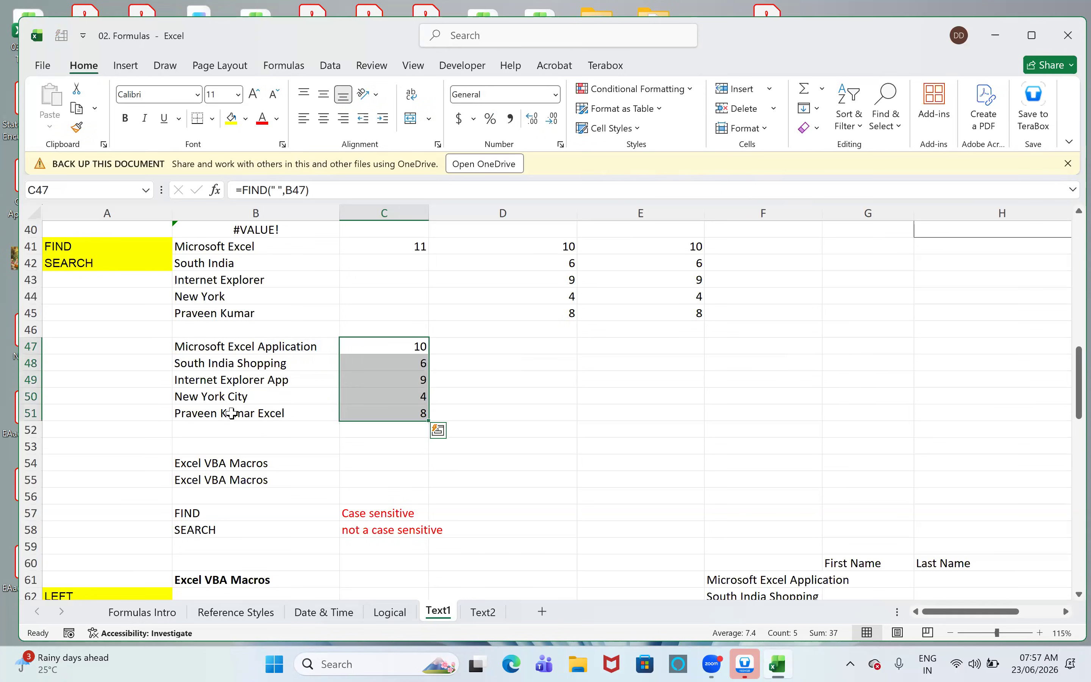
pyautogui.press('Down')
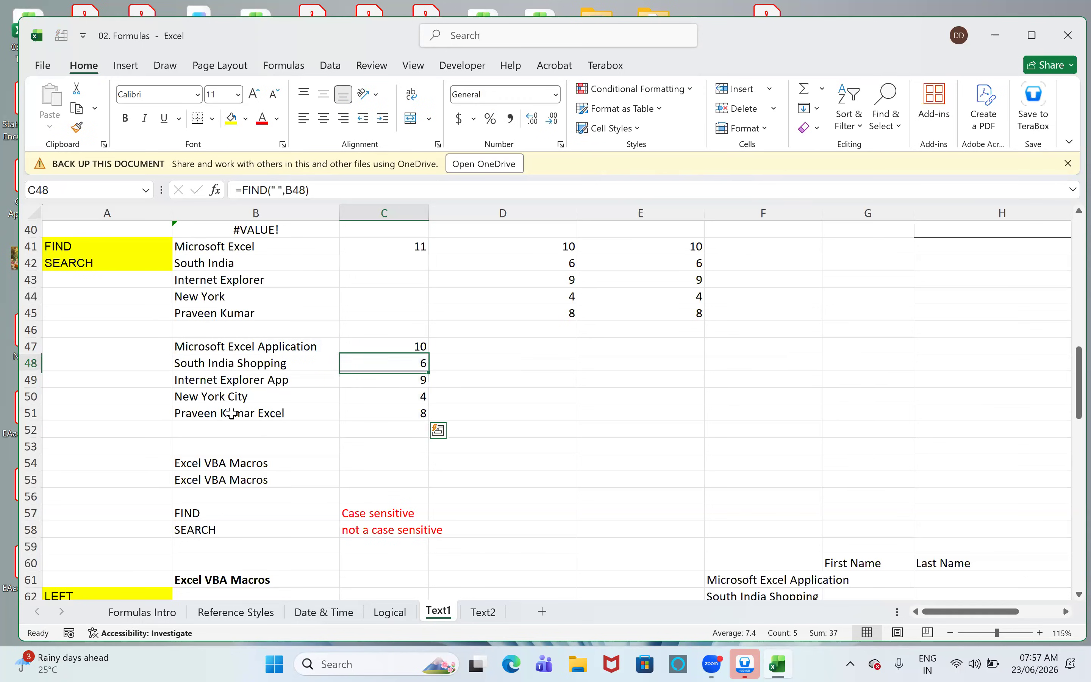
pyautogui.press('Up')
pyautogui.press('Right')
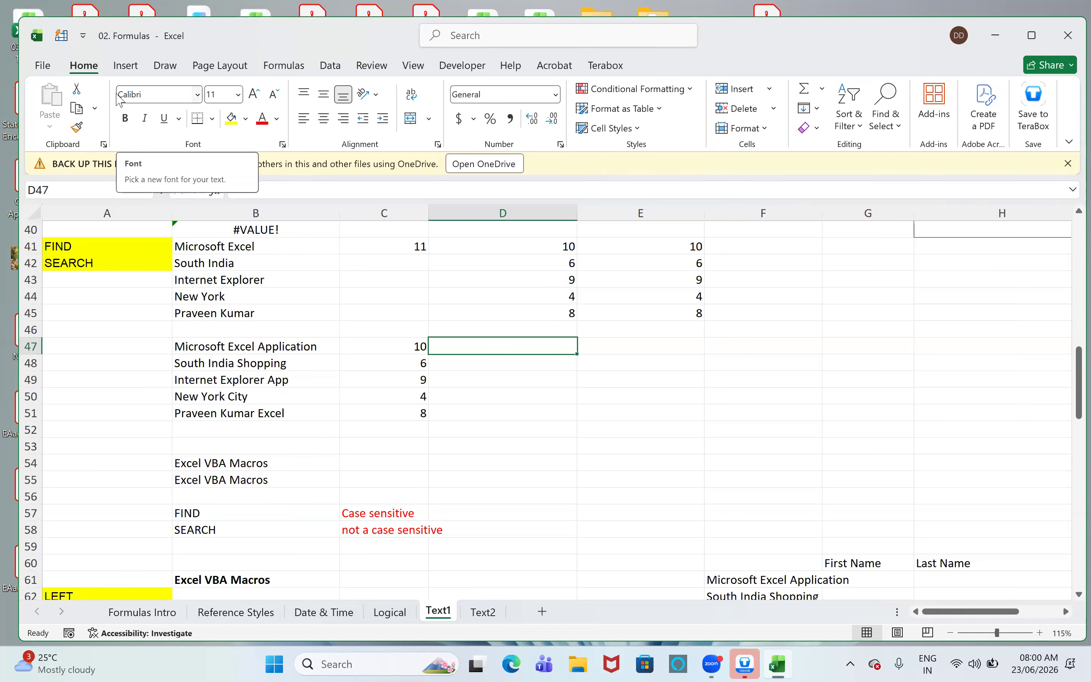
pyautogui.press('BackSpace')
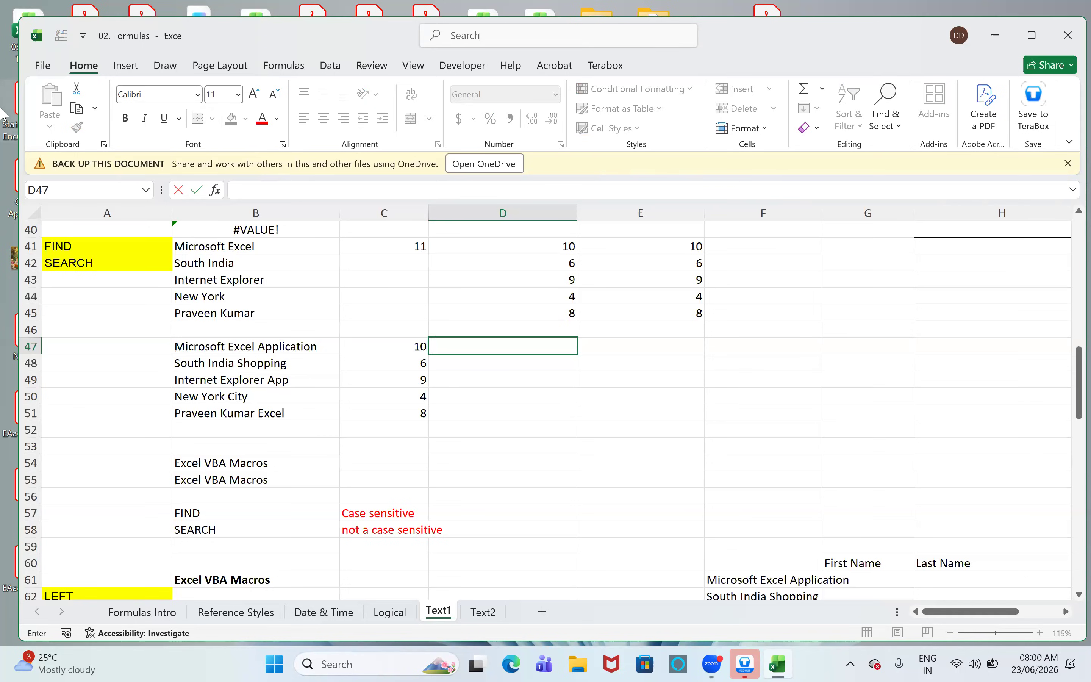
# - Select the room cells H40:Q40 and widen columns P, N and Q for the ROOM9, ROOM7 and ROOM10 labels
pyautogui.moveTo(991, 611); pyautogui.dragTo(1035, 597)
pyautogui.click(1051, 429)
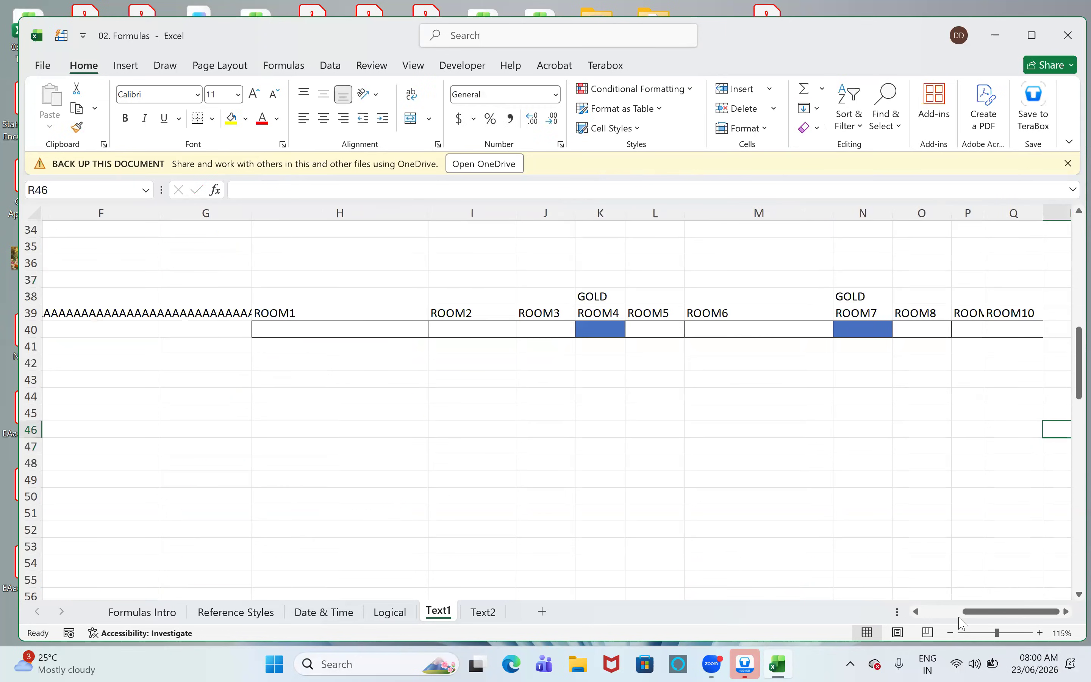
pyautogui.moveTo(426, 329); pyautogui.dragTo(992, 329)
pyautogui.moveTo(992, 206); pyautogui.dragTo(1037, 206)
pyautogui.click(1065, 612)
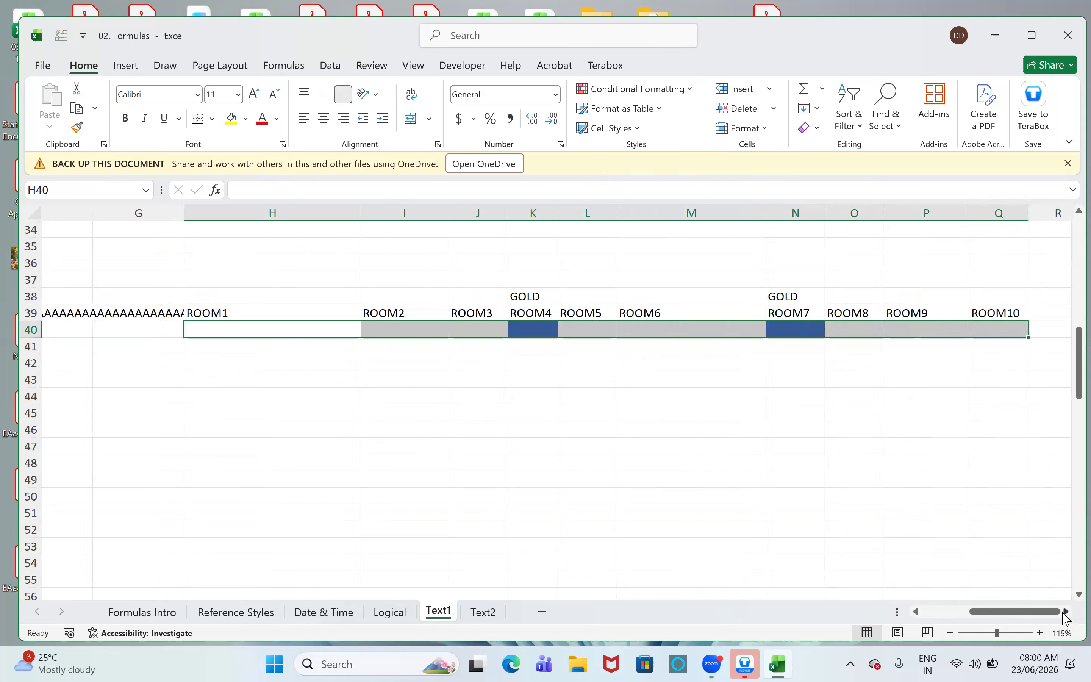
pyautogui.click(1066, 612)
pyautogui.moveTo(683, 211); pyautogui.dragTo(725, 211)
pyautogui.moveTo(930, 213); pyautogui.dragTo(973, 213)
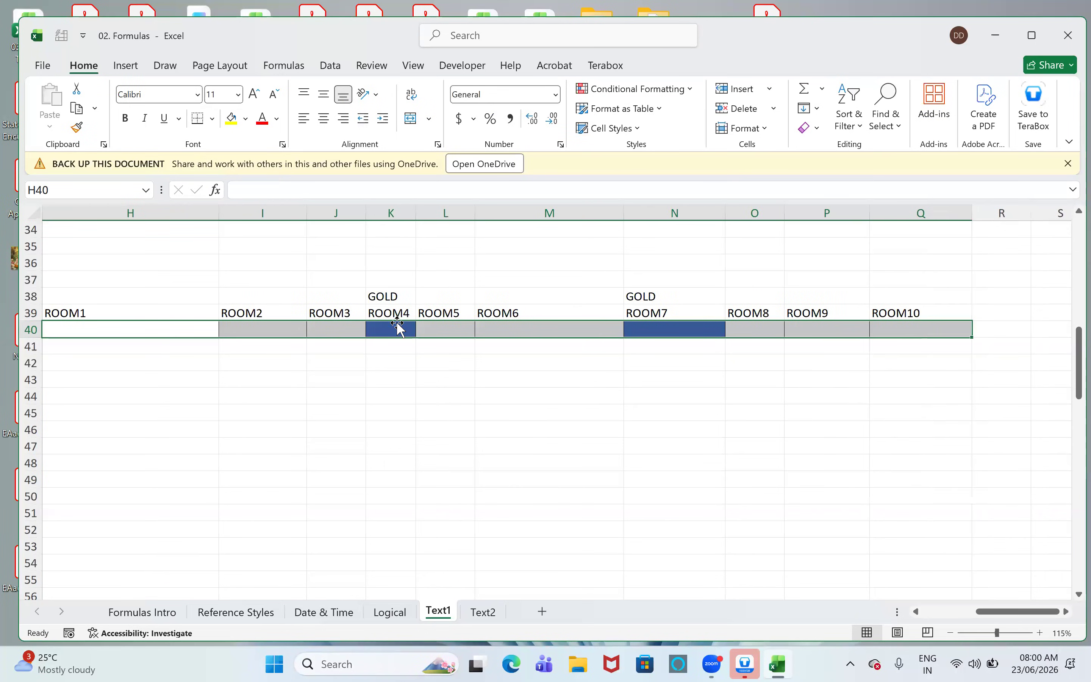
# - Narrow column H under ROOM1 and select the GOLD cells of ROOM4 and ROOM7
pyautogui.click(398, 328)
pyautogui.moveTo(226, 212); pyautogui.dragTo(129, 259)
pyautogui.click(571, 325)
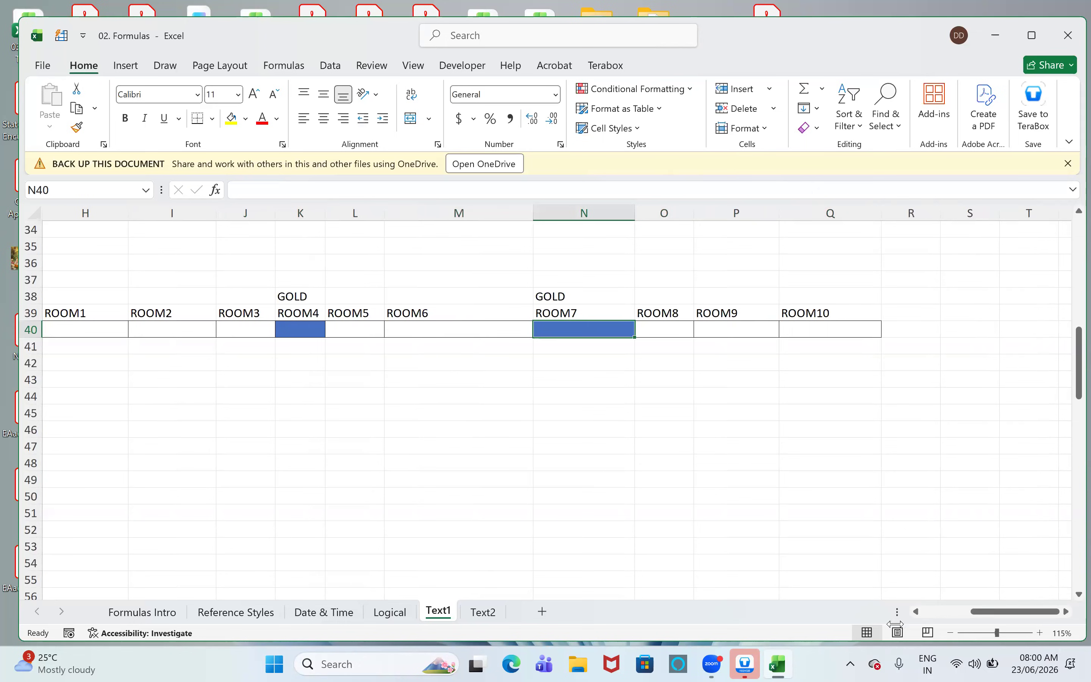
pyautogui.moveTo(982, 611); pyautogui.dragTo(978, 611)
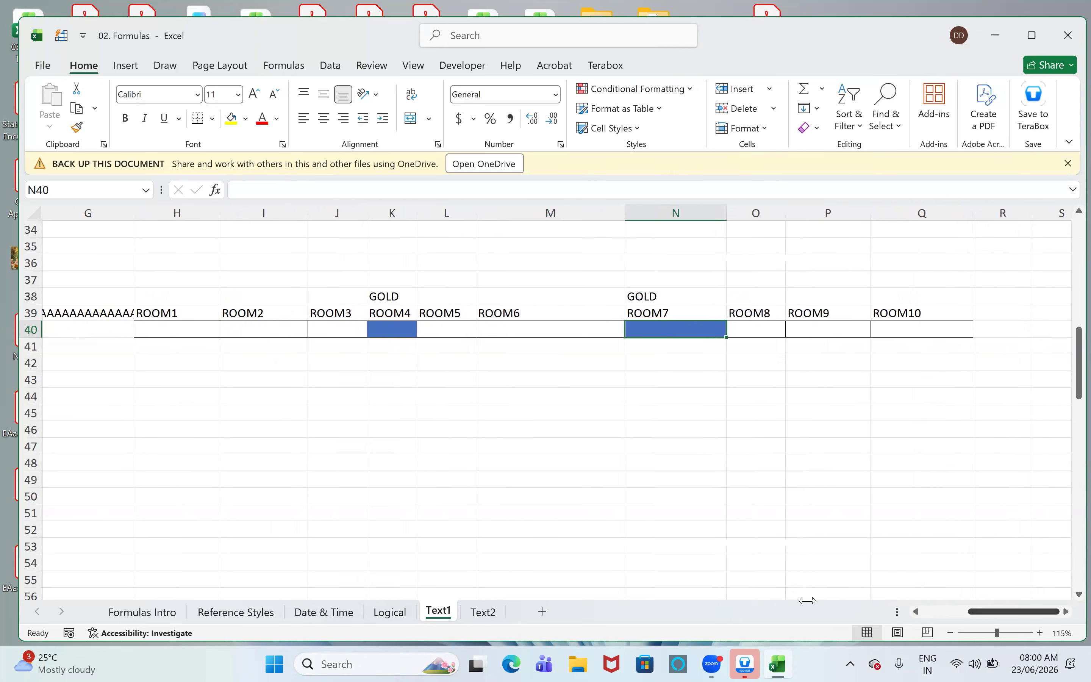
# - Walk through the cells from ROOM1 to the first GOLD room, on to ROOM5 and the second GOLD room, ROOM7
pyautogui.click(151, 329)
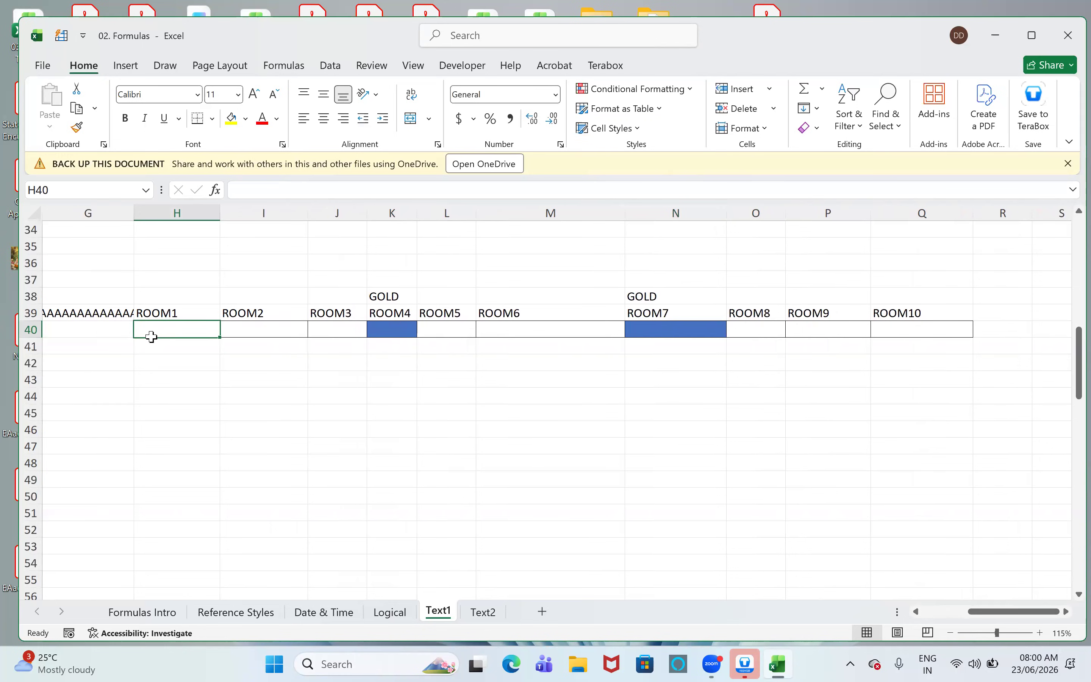
pyautogui.press('Right')
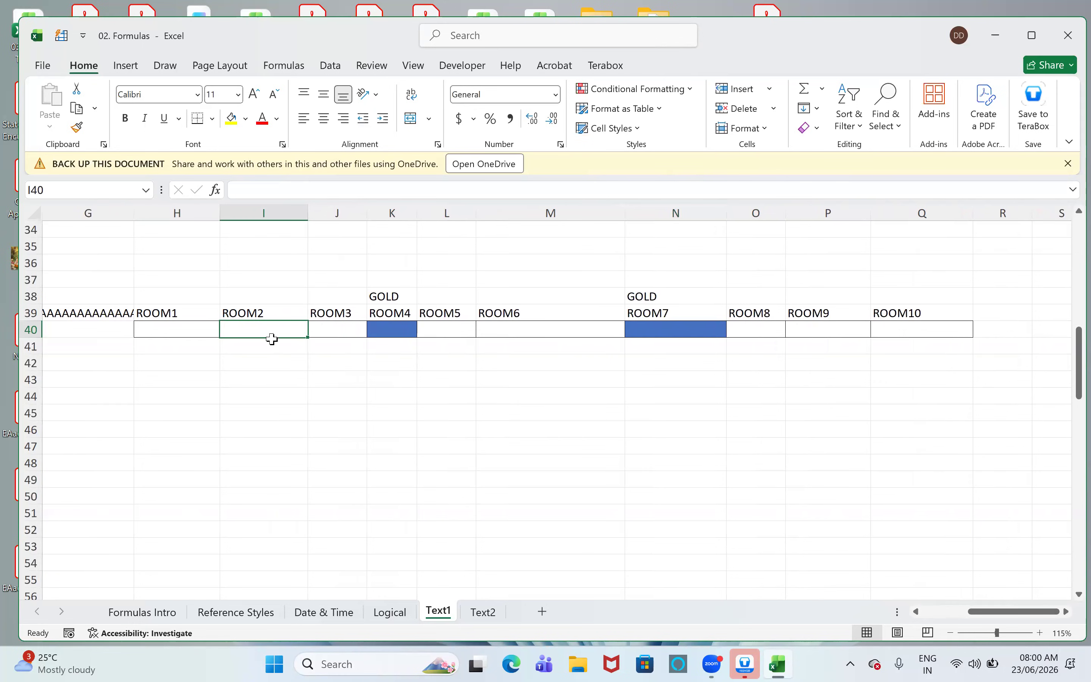
pyautogui.click(323, 331)
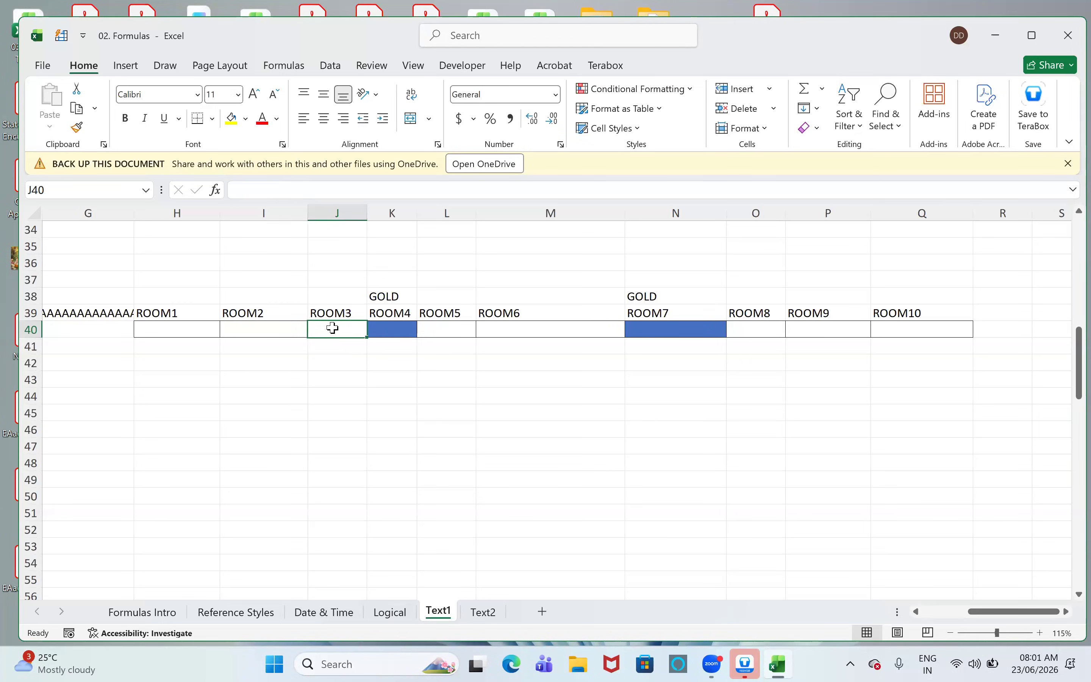
pyautogui.click(377, 331)
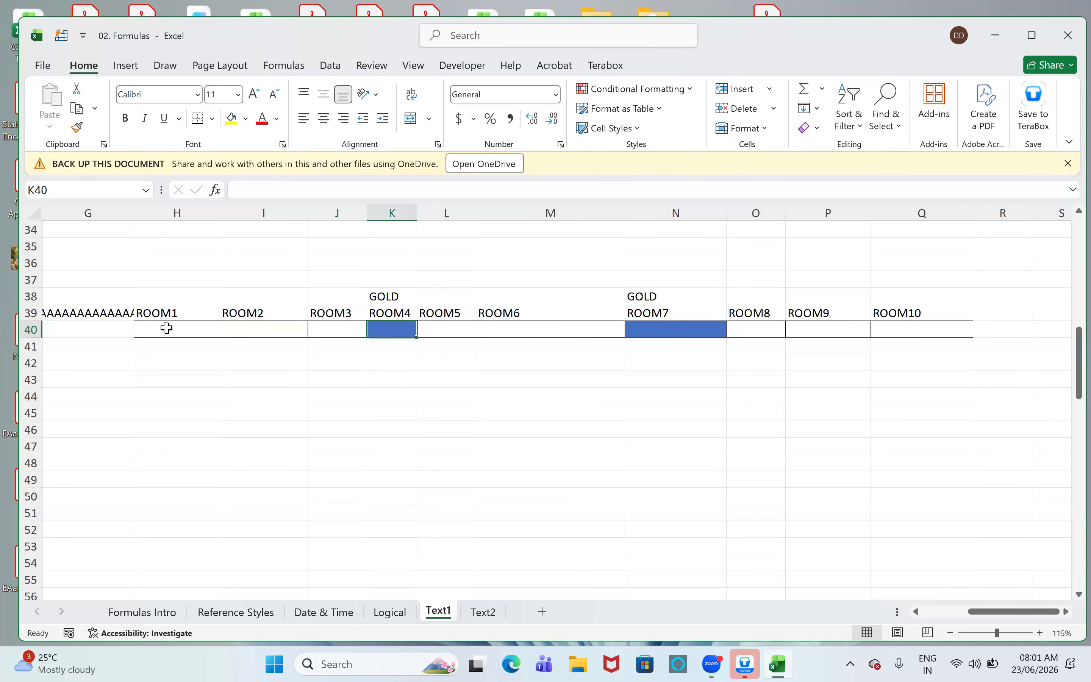
pyautogui.click(441, 324)
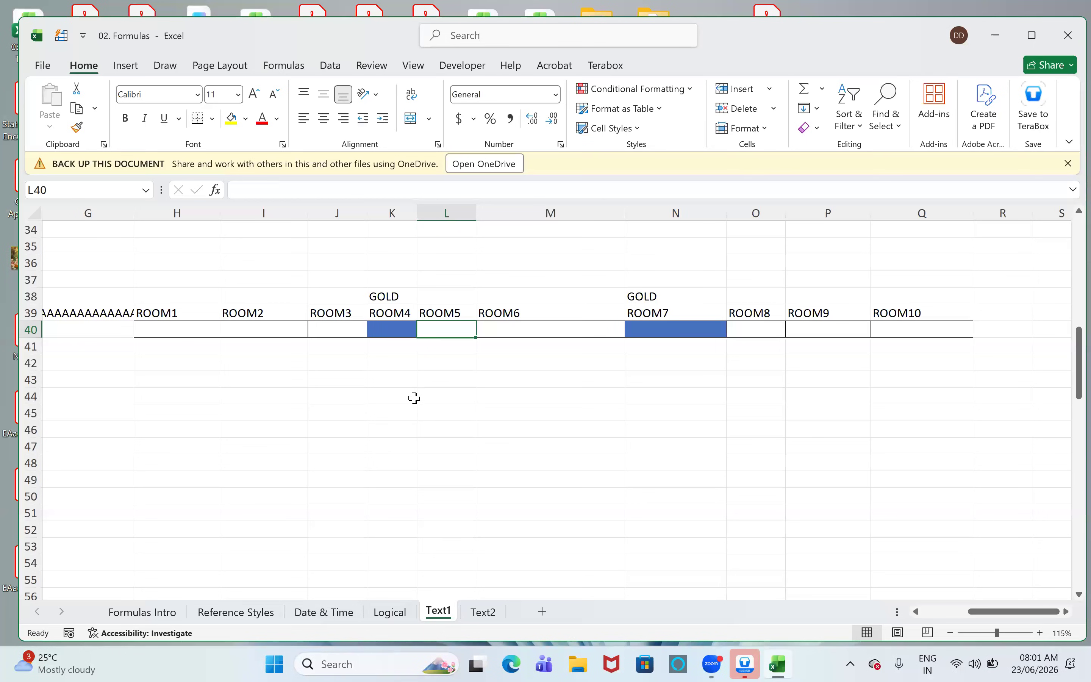
pyautogui.click(659, 326)
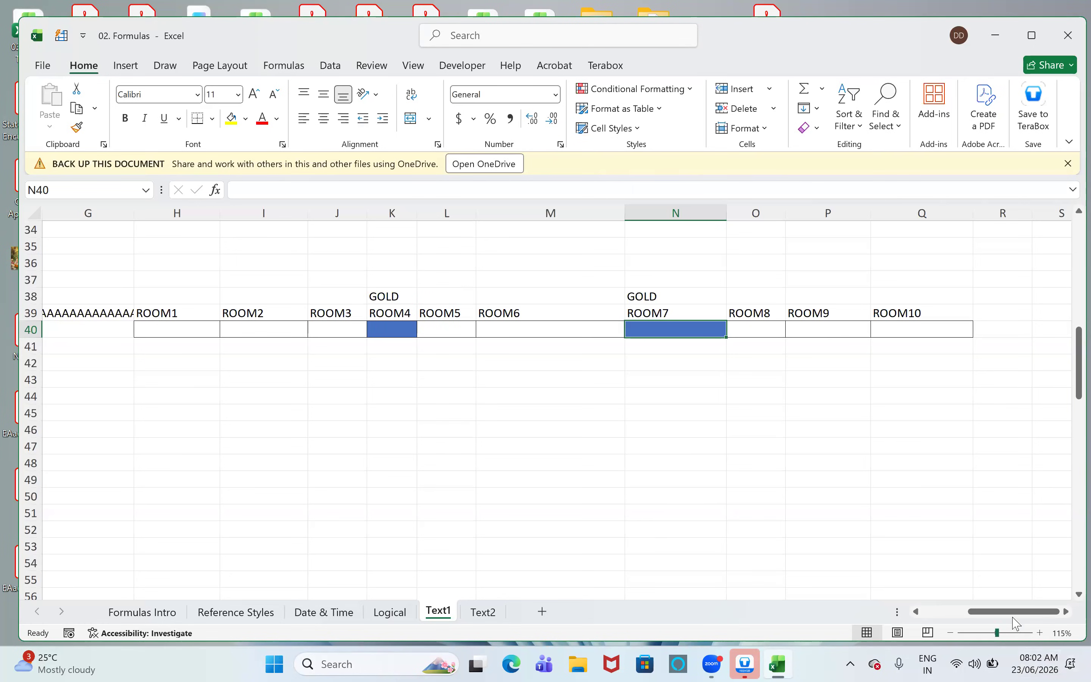
# - Examine the name parts, their lengths and the first space in the Excel VBA Macros table in rows 73 to 75
pyautogui.moveTo(1010, 619); pyautogui.dragTo(965, 619)
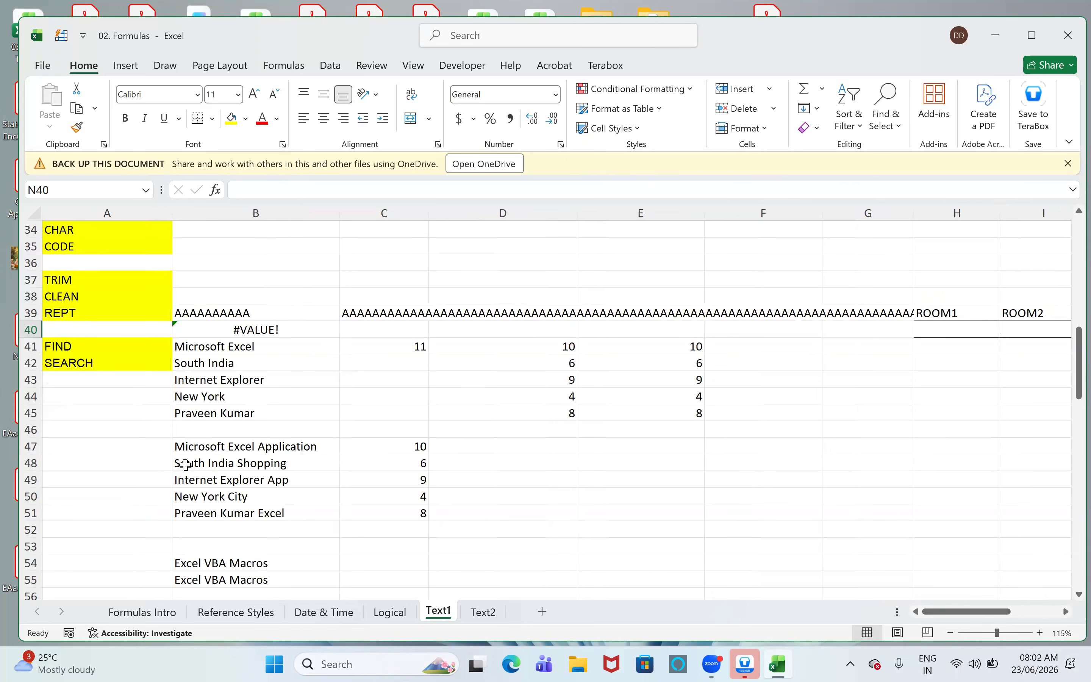
pyautogui.scroll(-1, 217, 481)
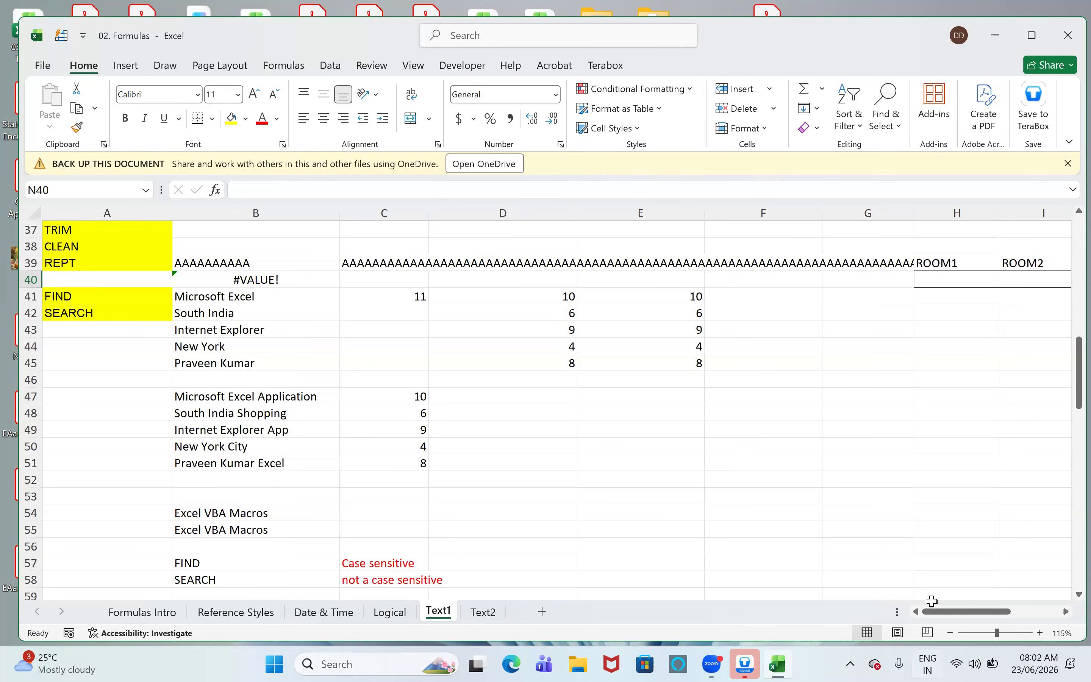
pyautogui.scroll(-3, 932, 604)
pyautogui.moveTo(953, 612); pyautogui.dragTo(751, 606)
pyautogui.scroll(-7, 850, 436)
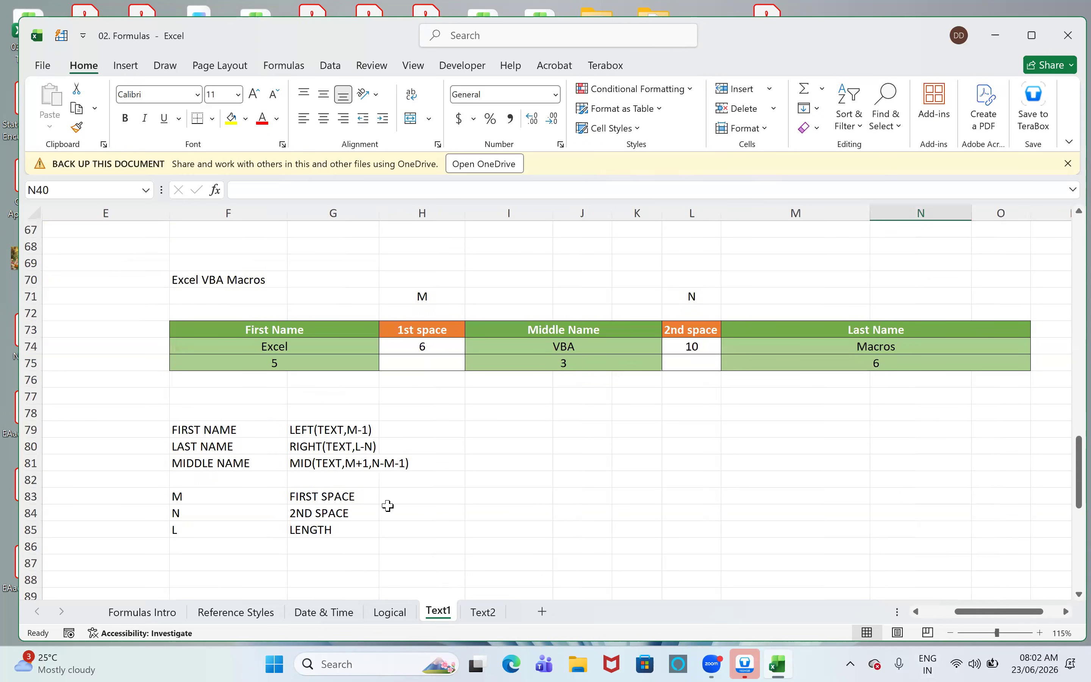
pyautogui.click(291, 346)
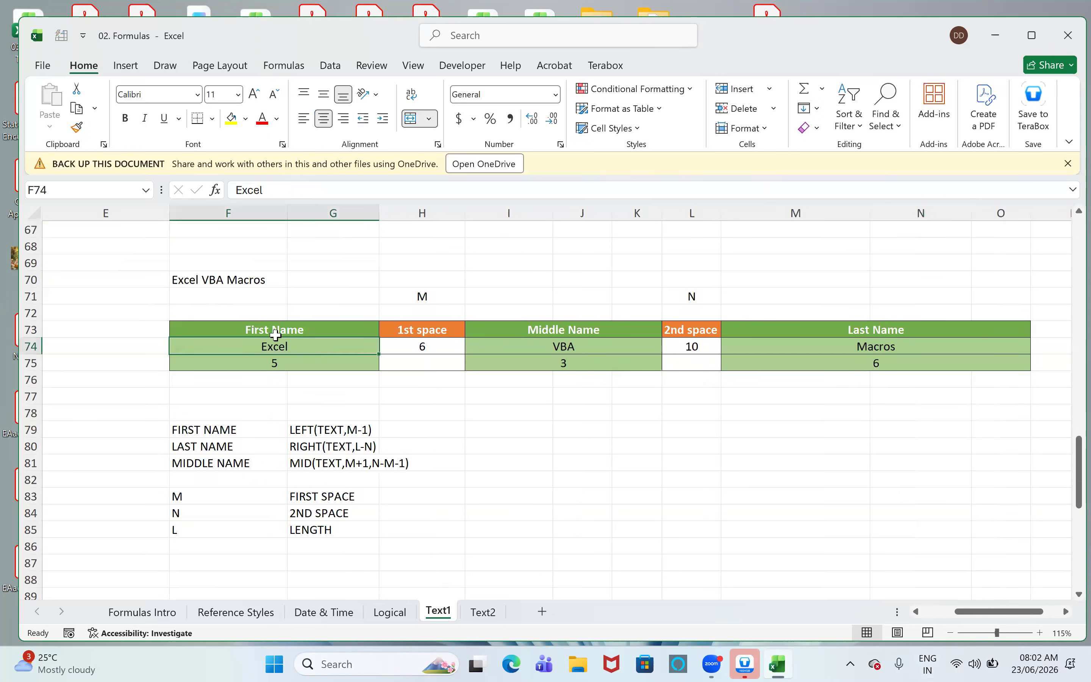
pyautogui.click(267, 365)
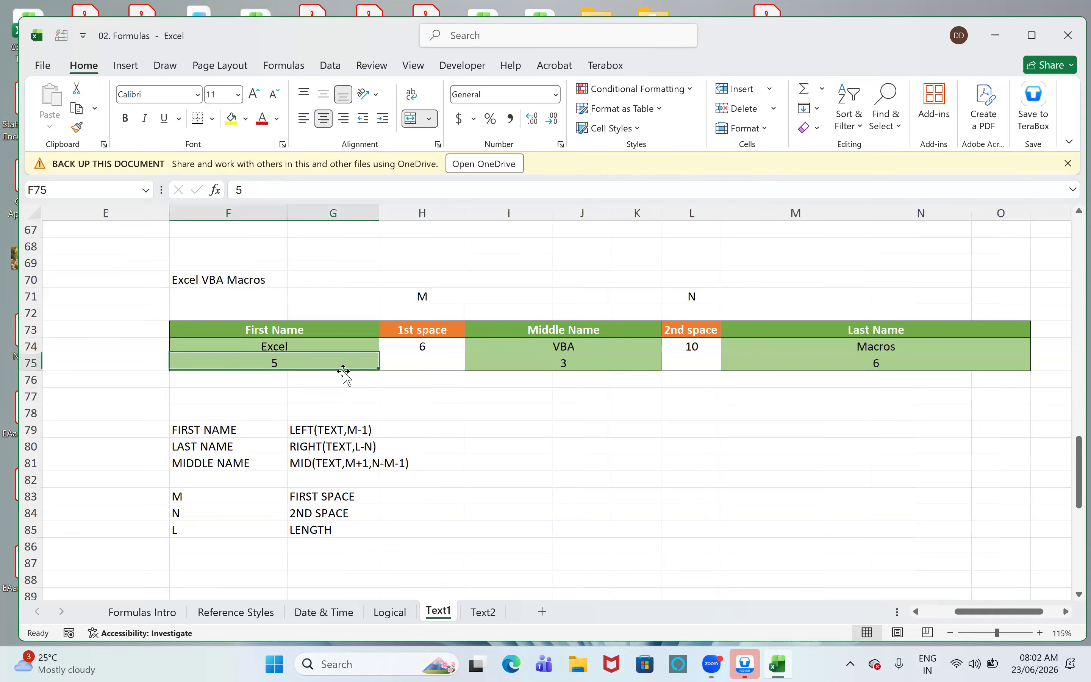
pyautogui.click(427, 351)
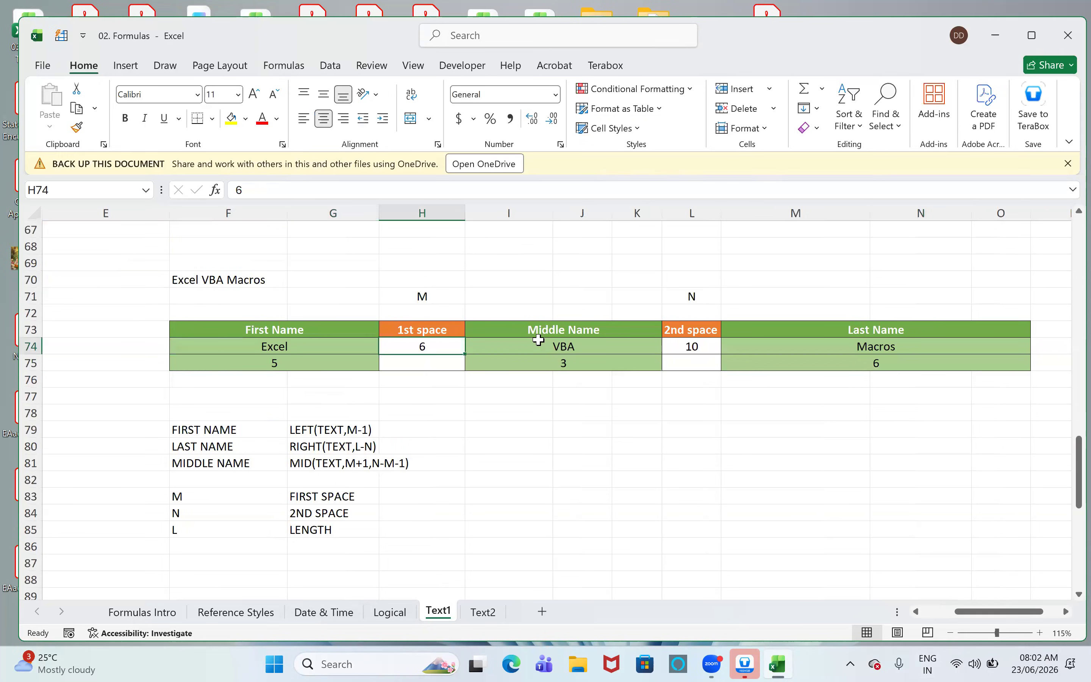
pyautogui.click(529, 352)
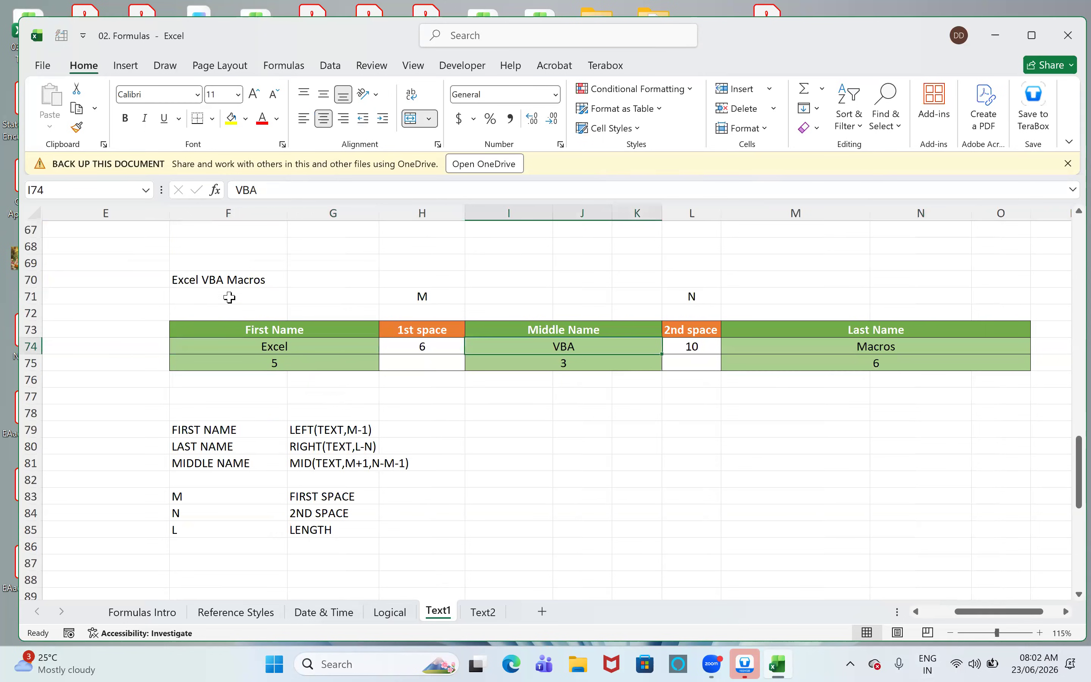
pyautogui.click(583, 364)
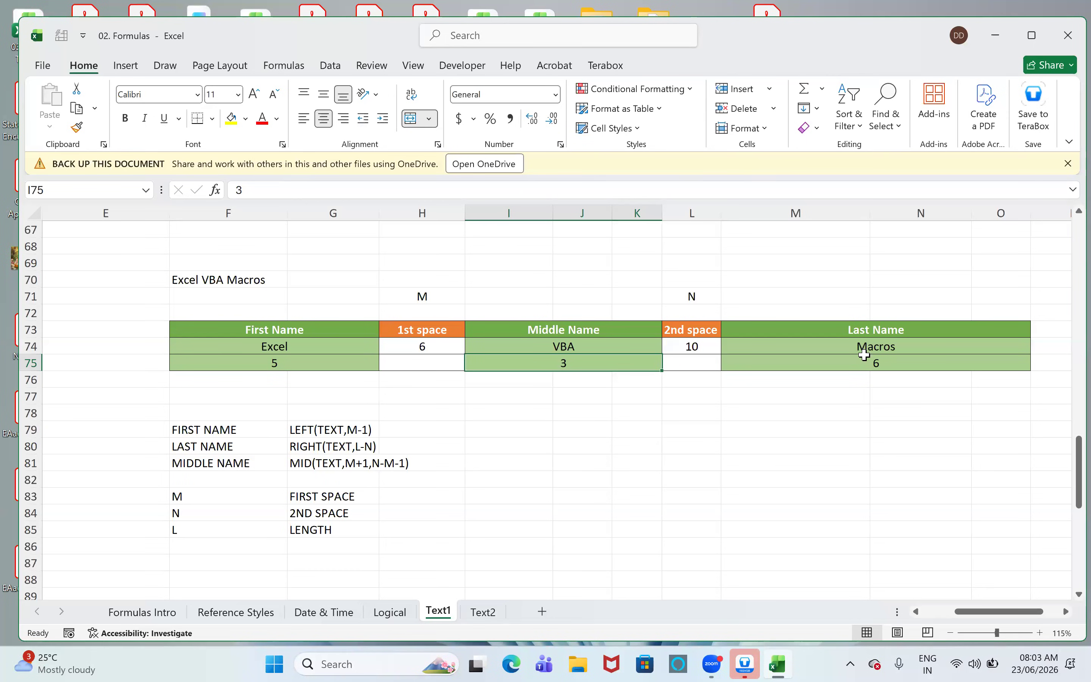
pyautogui.click(901, 367)
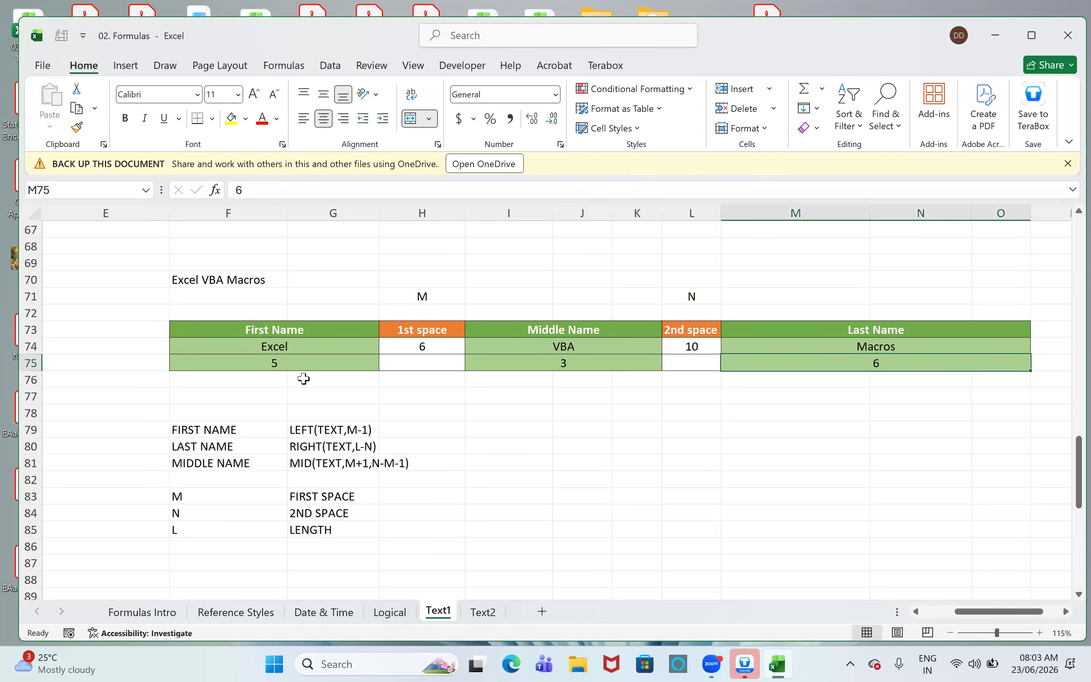
# - Review the M marker and the Excel VBA Macros text in F70, and widen the 2nd space column L
pyautogui.click(406, 296)
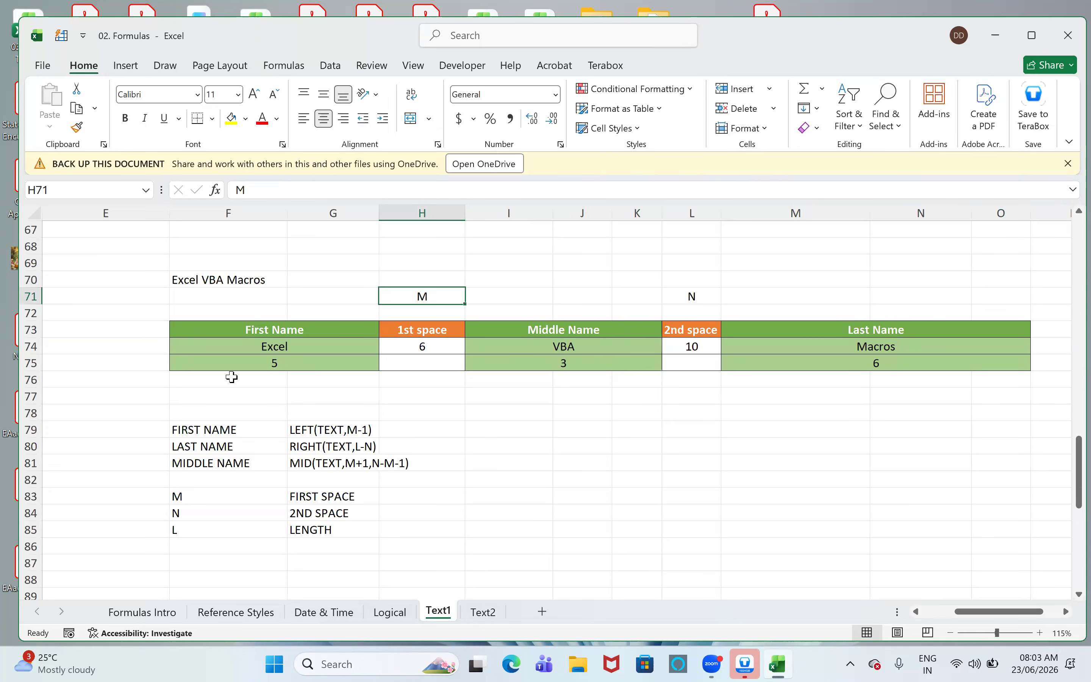
pyautogui.click(419, 360)
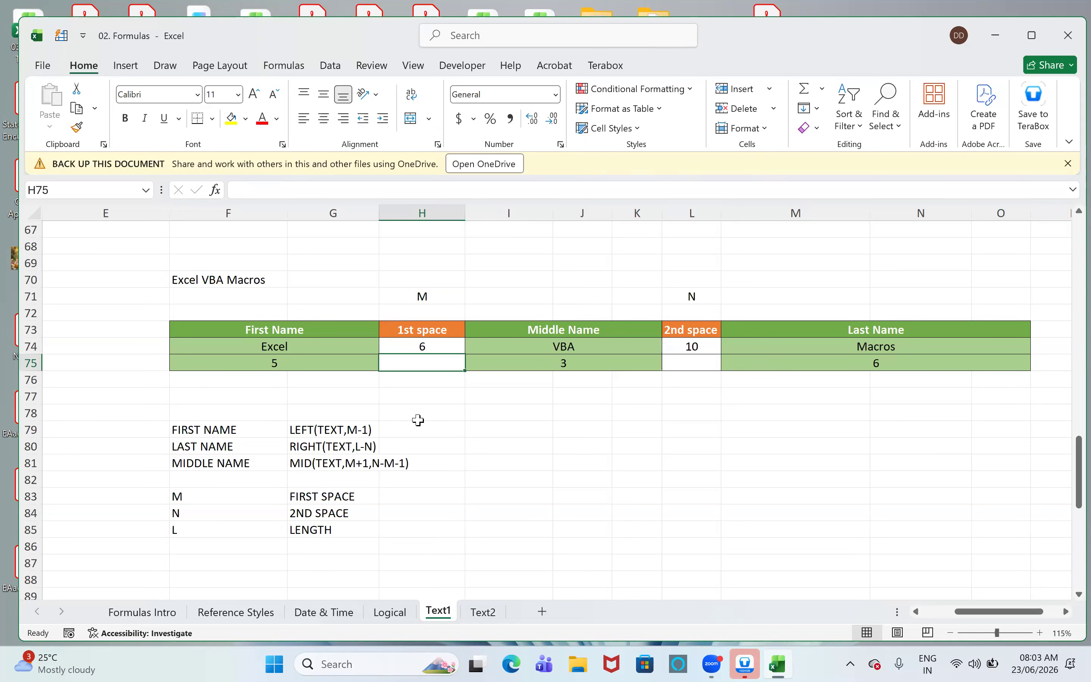
pyautogui.click(244, 278)
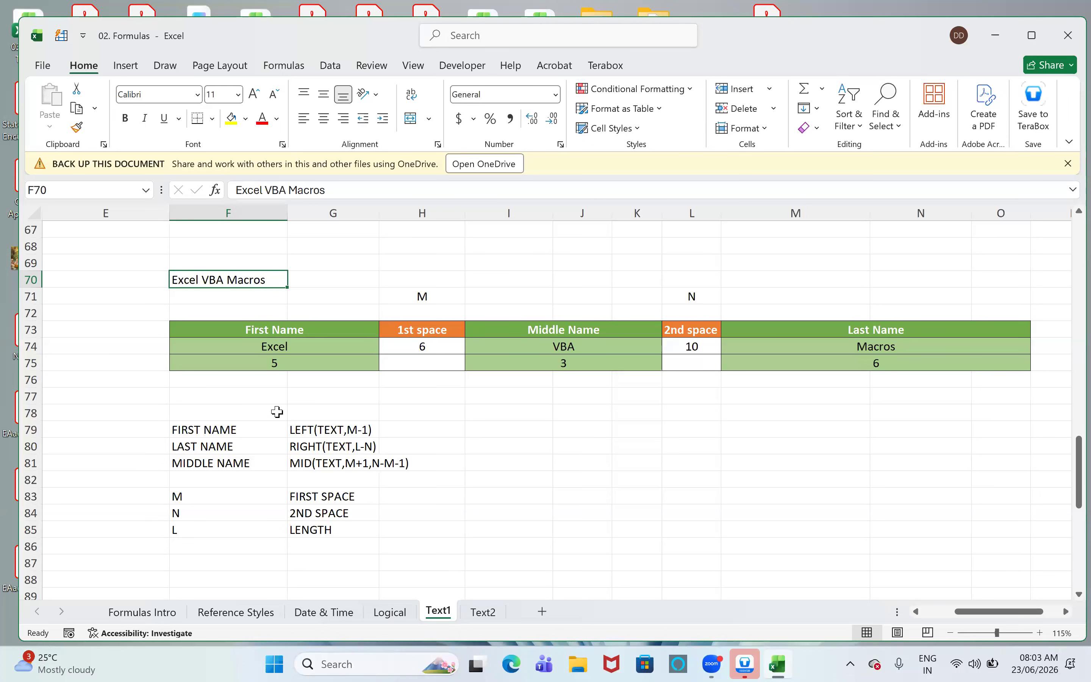
pyautogui.click(700, 334)
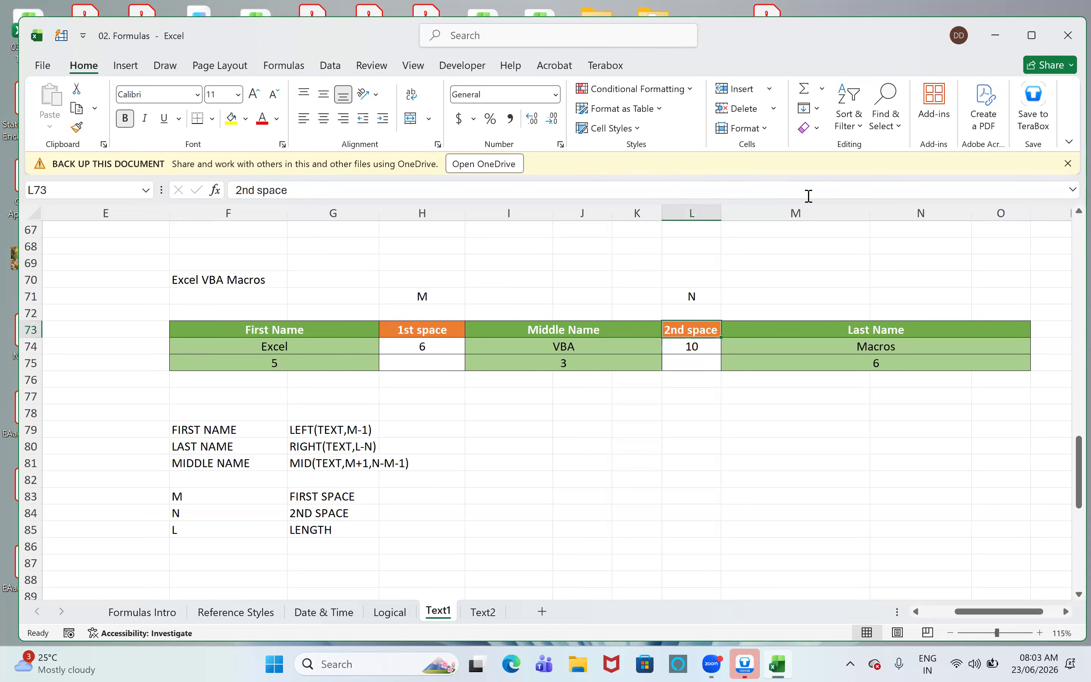
pyautogui.moveTo(722, 213); pyautogui.dragTo(766, 223)
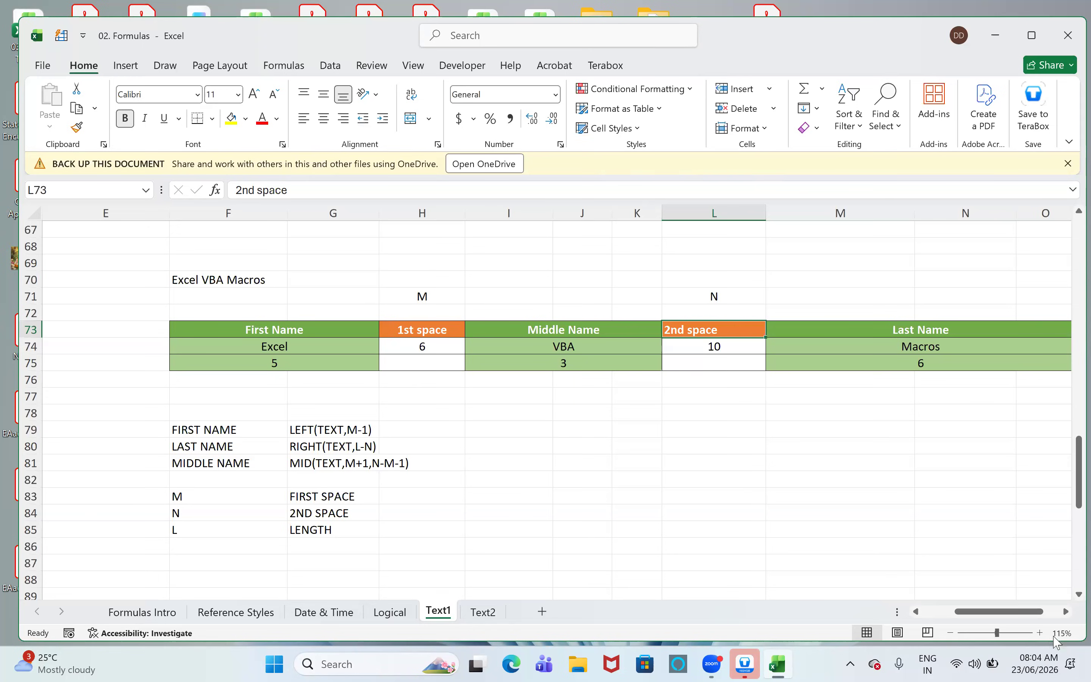
# - Enter =FIND(" ",B47,C47+1) in cell D47 to locate the second space in the Microsoft Excel Application text
pyautogui.moveTo(956, 612); pyautogui.dragTo(933, 629)
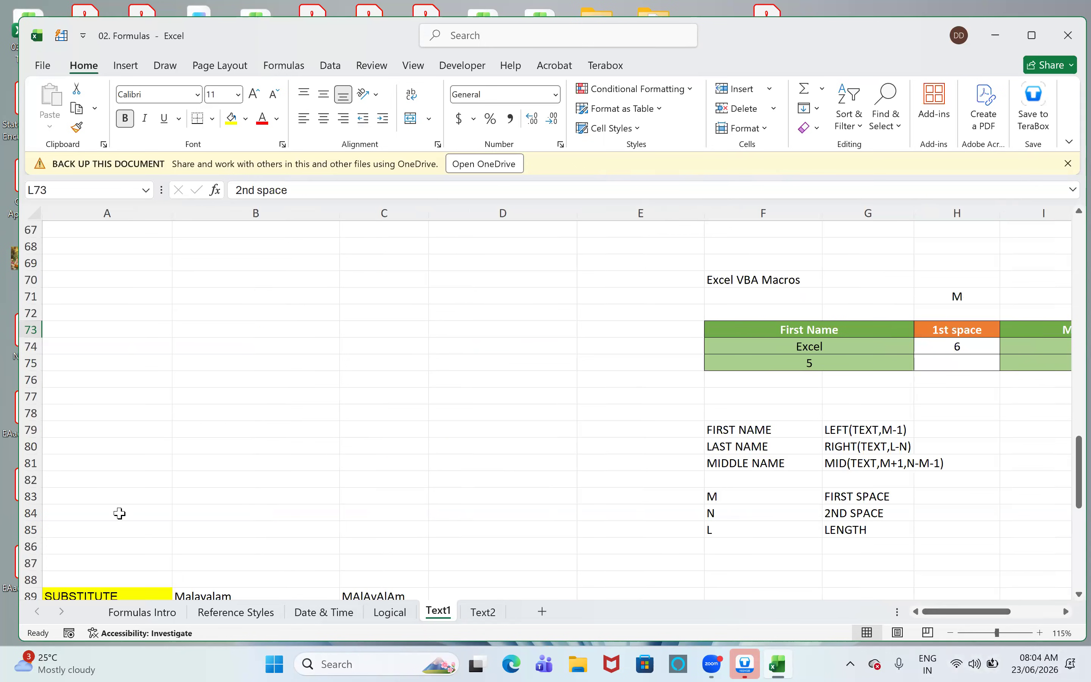
pyautogui.scroll(4, 244, 483)
pyautogui.scroll(5, 246, 482)
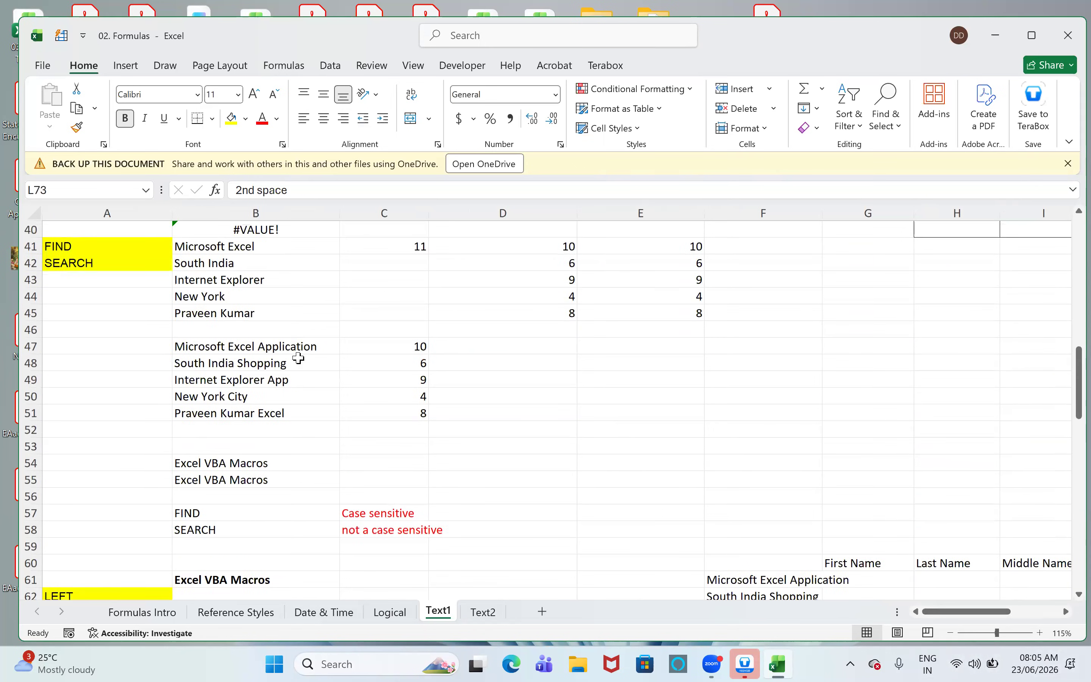
pyautogui.click(470, 348)
pyautogui.write('=find')
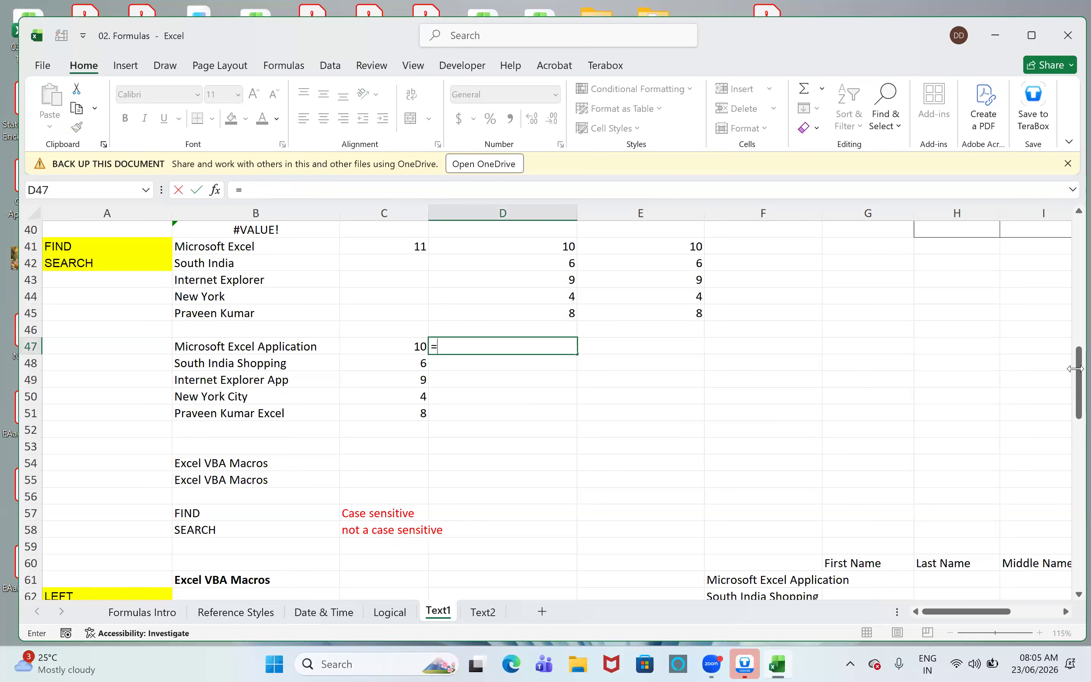
pyautogui.press('Tab')
pyautogui.write('" ",')
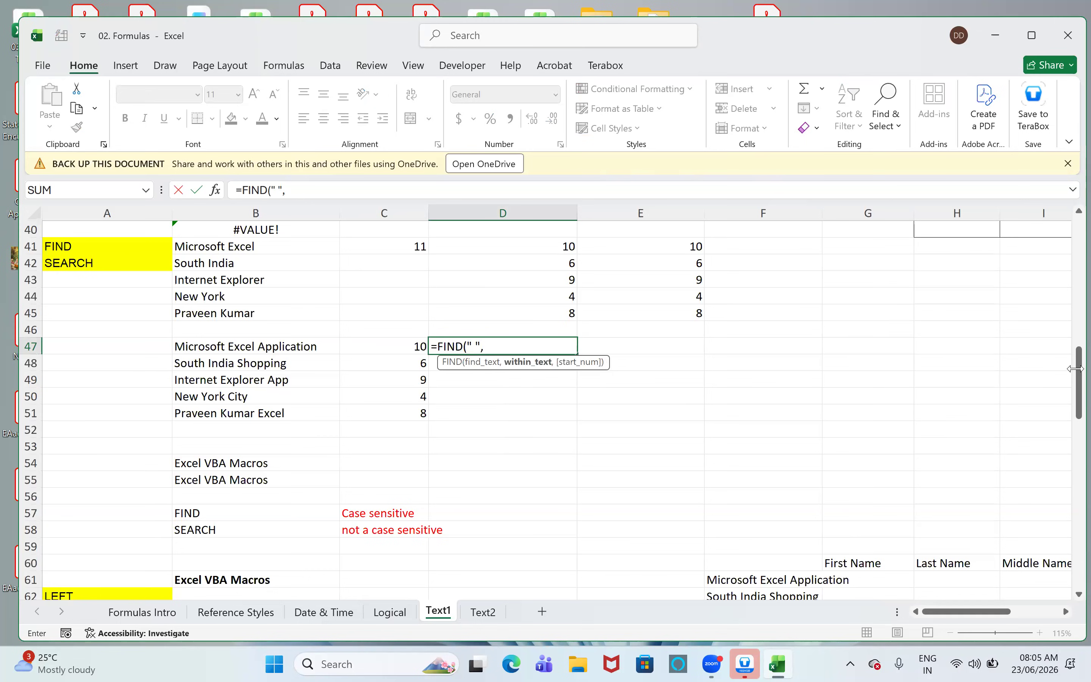
pyautogui.press('Left')
pyautogui.press('Left')
pyautogui.write('.')
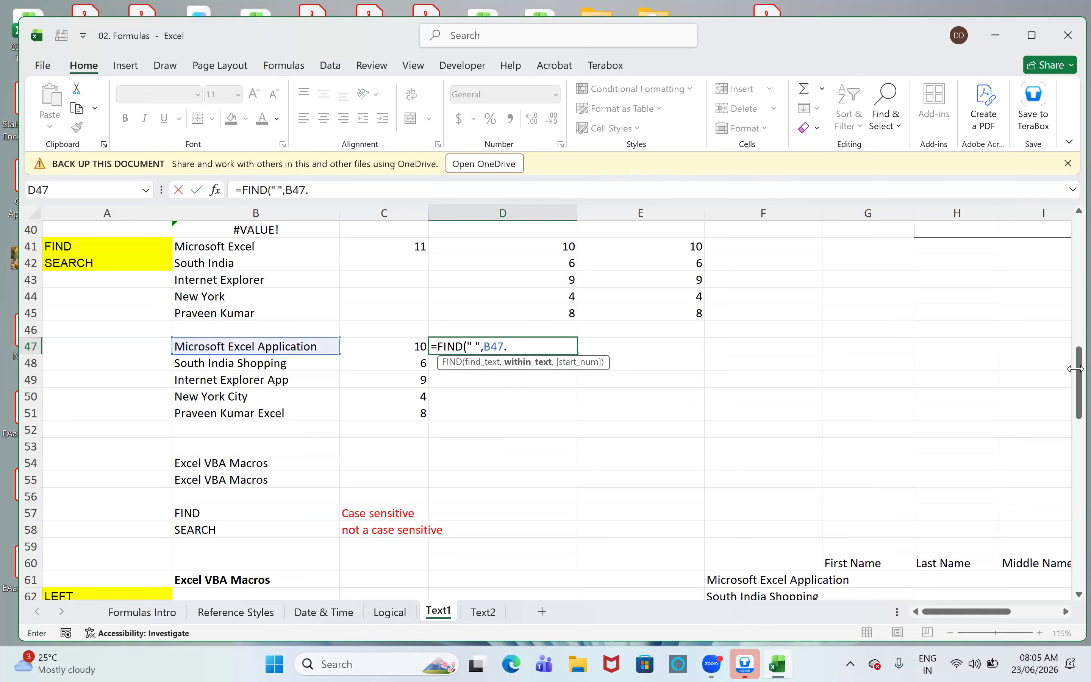
pyautogui.press('BackSpace')
pyautogui.write(',')
pyautogui.press('Left')
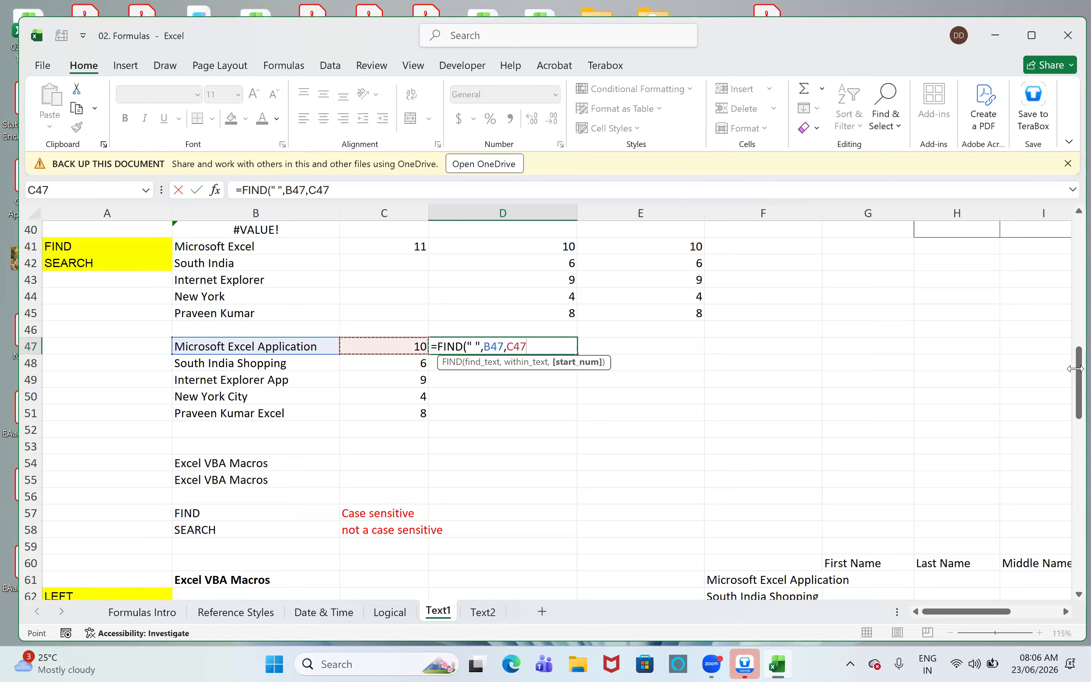
pyautogui.write('+1)')
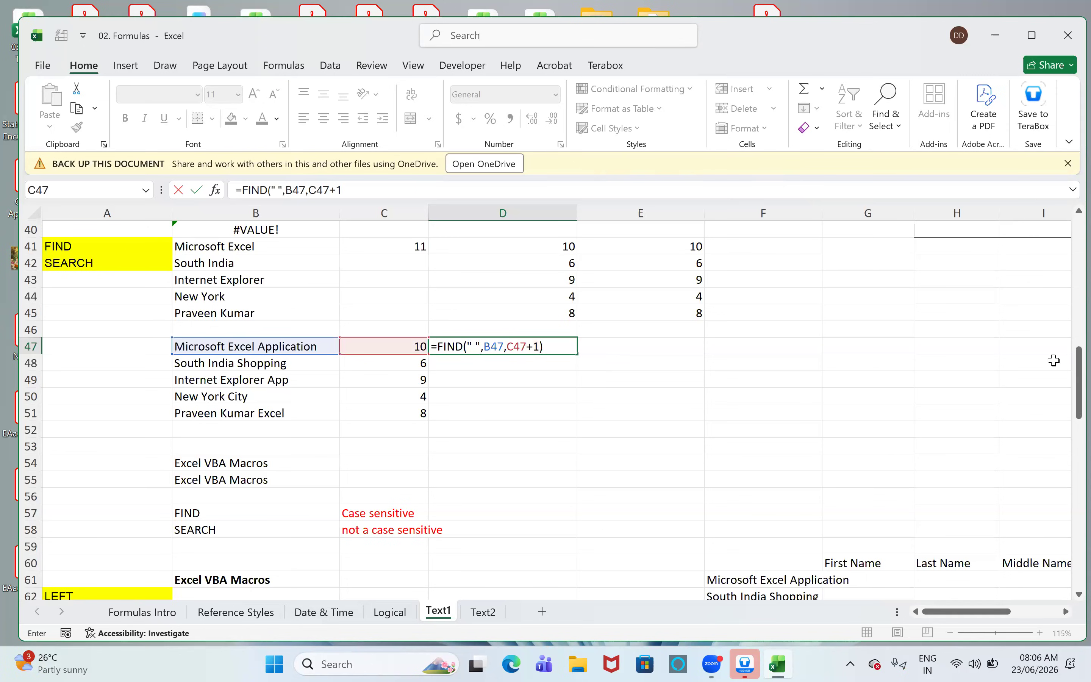
pyautogui.press('Return')
# - Fill the second-space FIND formula from D47 down through D51
pyautogui.press('Up')
pyautogui.hotkey('shift', 'Down')
pyautogui.hotkey('shift', 'Down')
pyautogui.hotkey('shift', 'Down')
pyautogui.hotkey('shift', 'Down')
pyautogui.hotkey('ctrl', 'd')
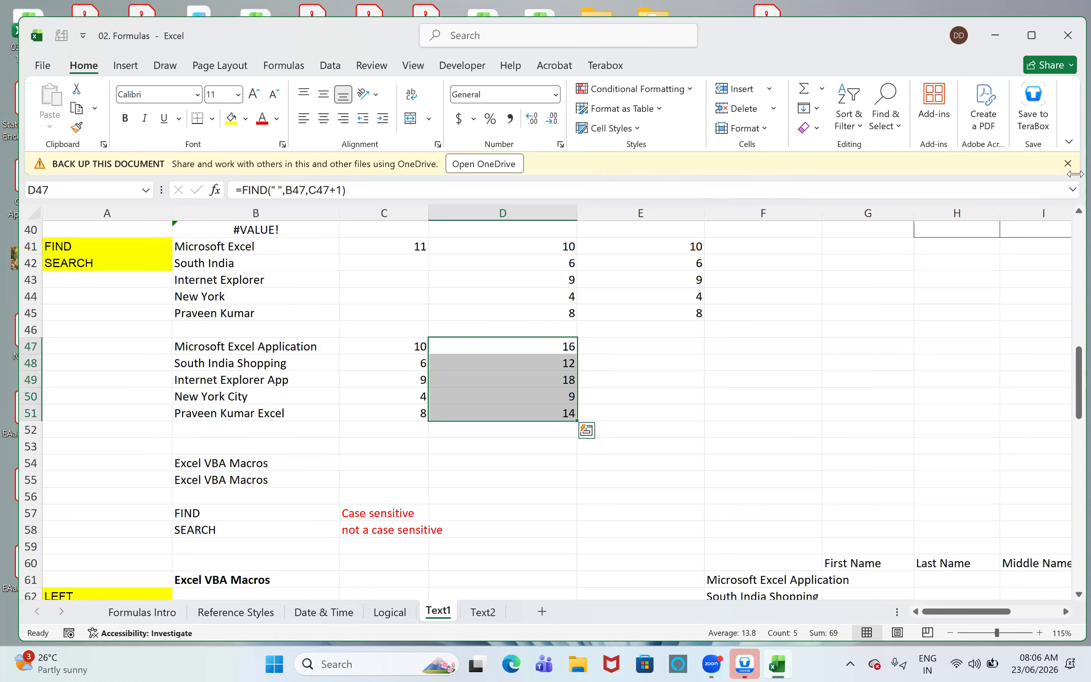
# - Begin a FIND formula in cell E47 with a space as the search text and B47 as the text, ready for the start number
pyautogui.press('Up')
pyautogui.press('Down')
pyautogui.press('Left')
pyautogui.press('Right')
pyautogui.press('Right')
pyautogui.write('=IF(')
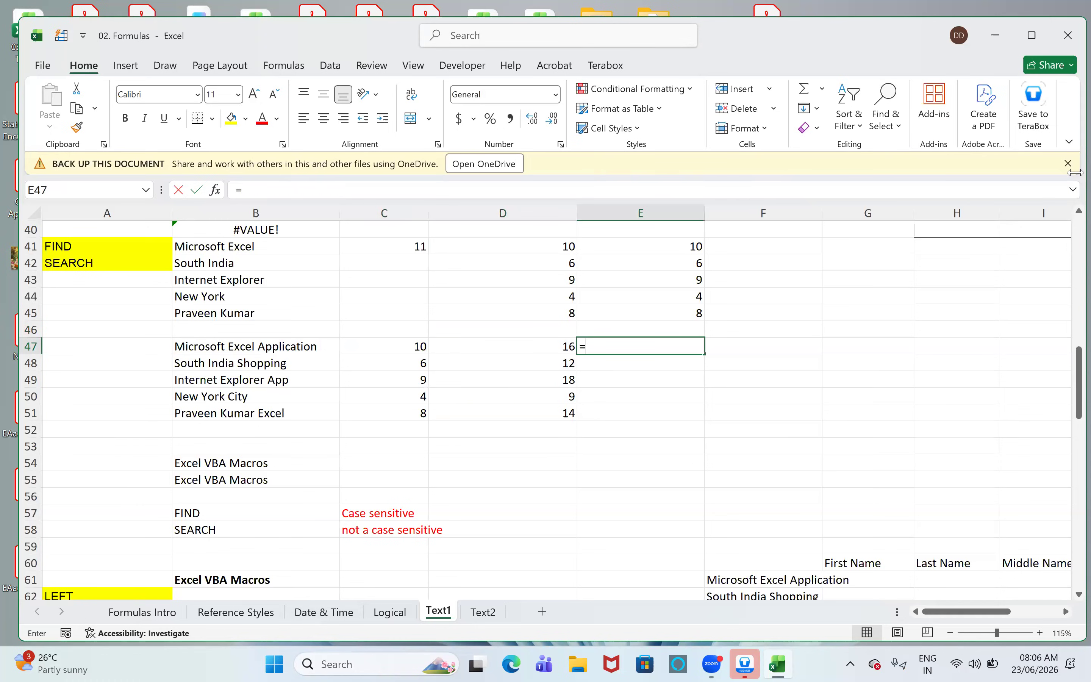
pyautogui.press('BackSpace')
pyautogui.press('BackSpace')
pyautogui.press('BackSpace')
pyautogui.write('find')
pyautogui.press('Tab')
pyautogui.write('" ",')
pyautogui.press('Left')
pyautogui.press('Left')
pyautogui.press('Left')
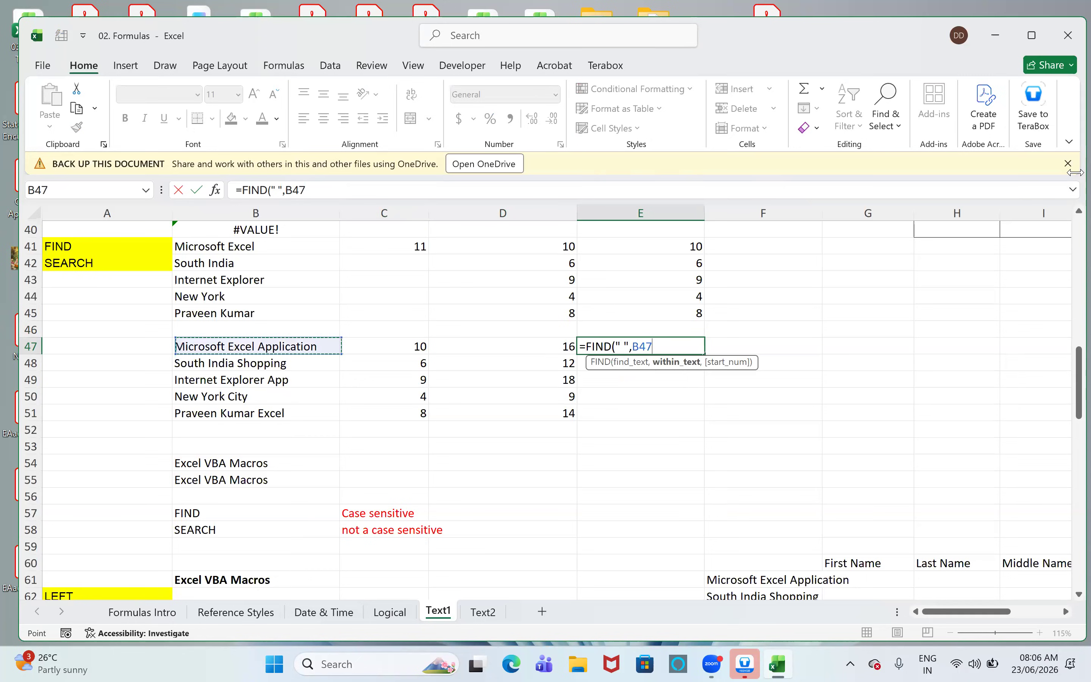
pyautogui.write(')')
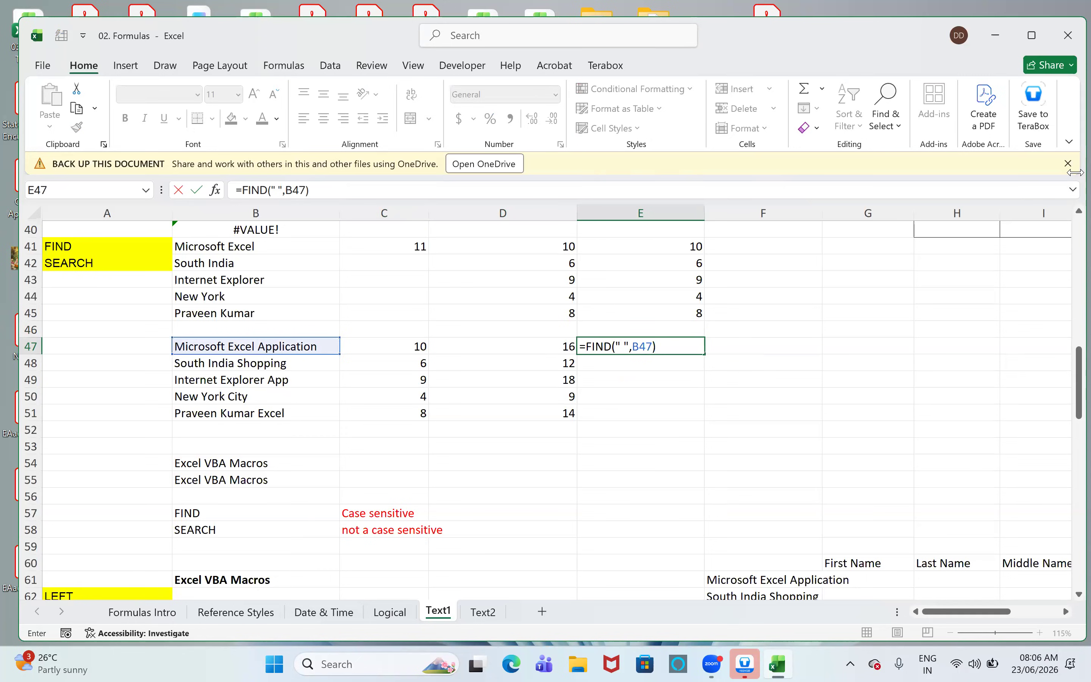
pyautogui.press('BackSpace')
pyautogui.write(',')
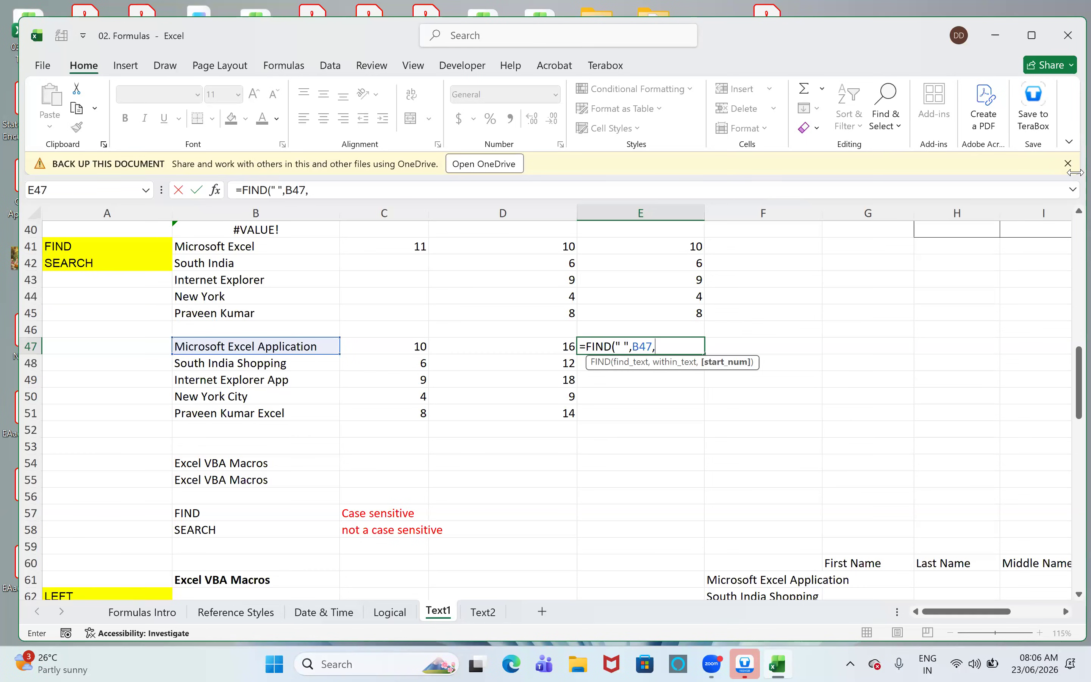
# - Nest FIND(" ",B47) as the start number of the formula in E47
pyautogui.write('a')
pyautogui.press('BackSpace')
pyautogui.write('fin')
pyautogui.press('Tab')
pyautogui.write('" ",')
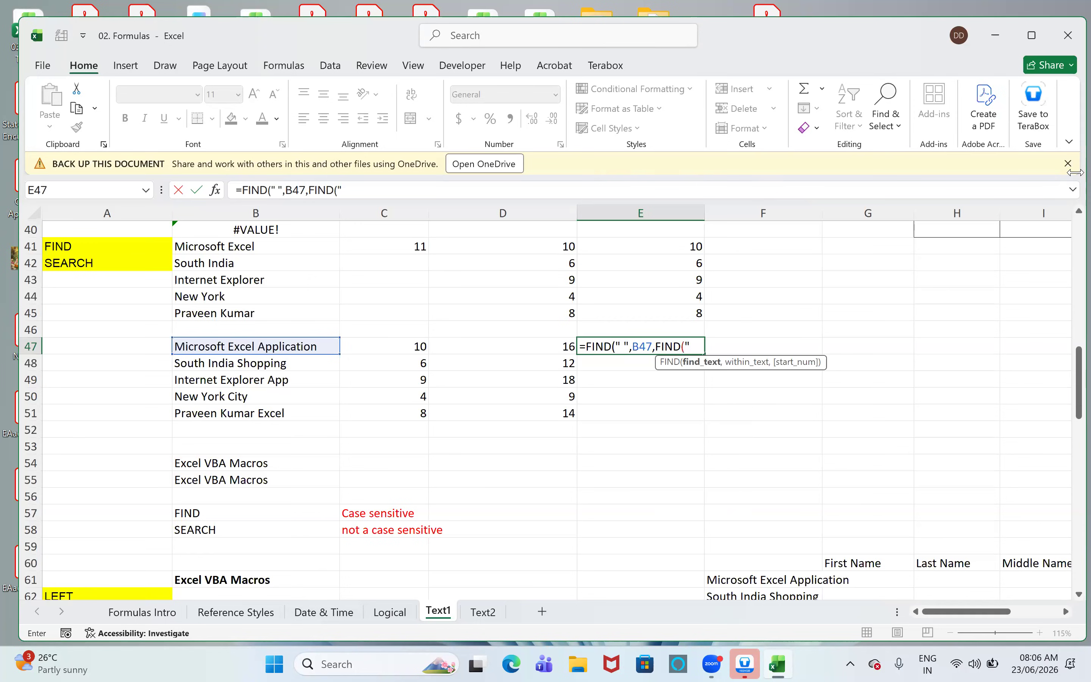
pyautogui.write('B47)')
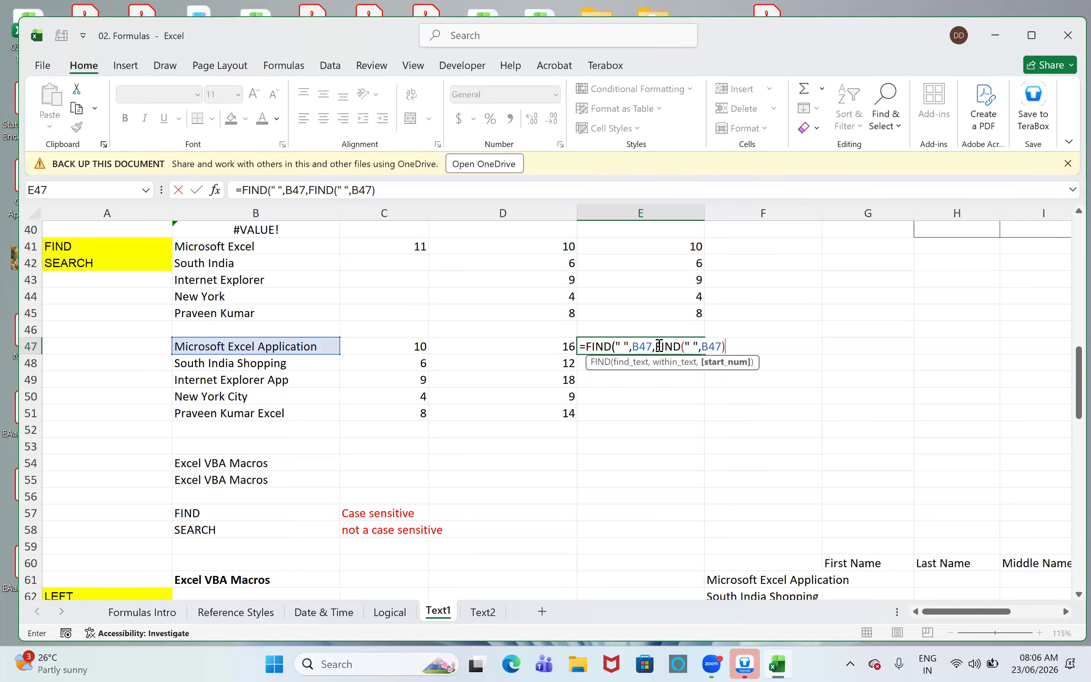
# - Check the nested FIND and its arguments, then add 1 to complete E47 as =FIND(" ",B47,FIND(" ",B47)+1)
pyautogui.moveTo(655, 347); pyautogui.dragTo(725, 349)
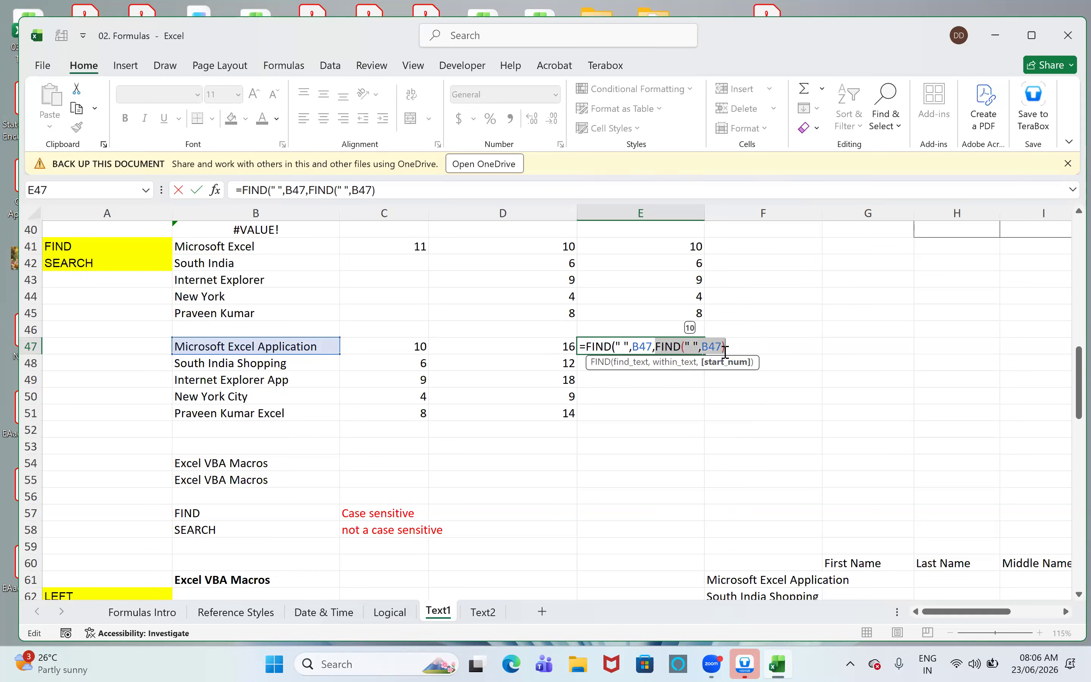
pyautogui.click(398, 197)
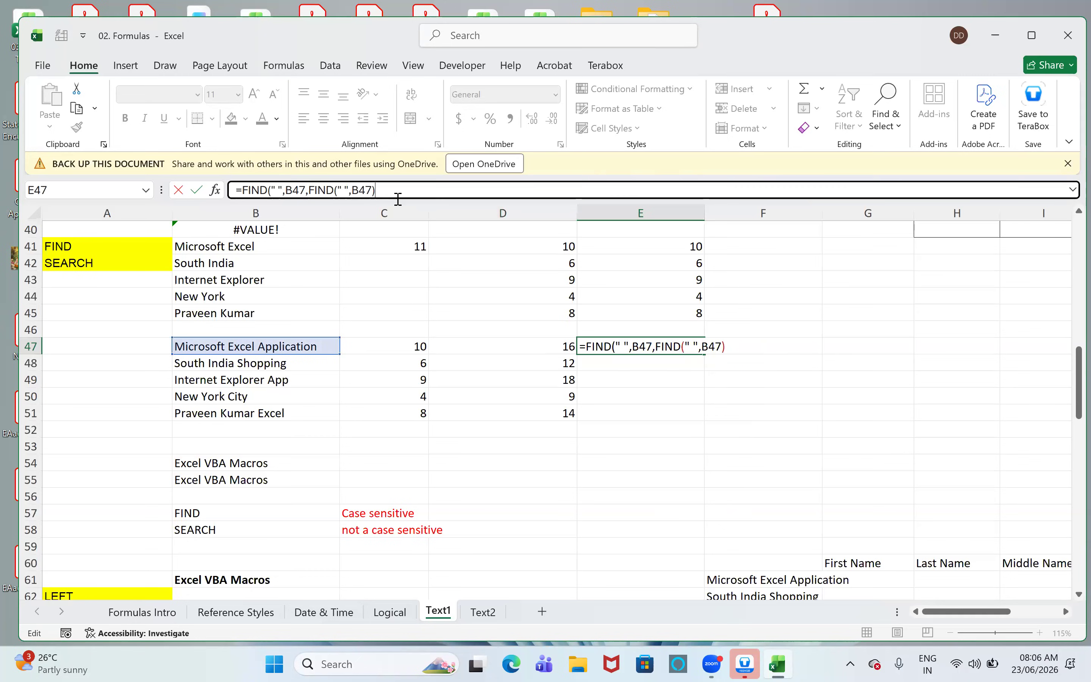
pyautogui.write('+1')
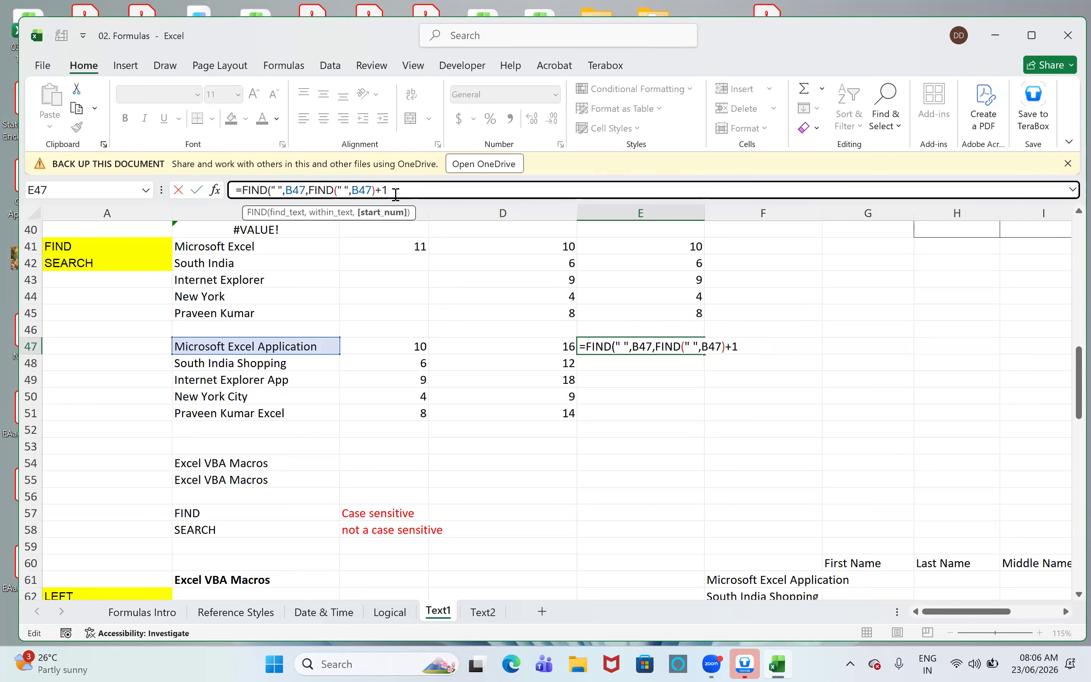
pyautogui.write(')')
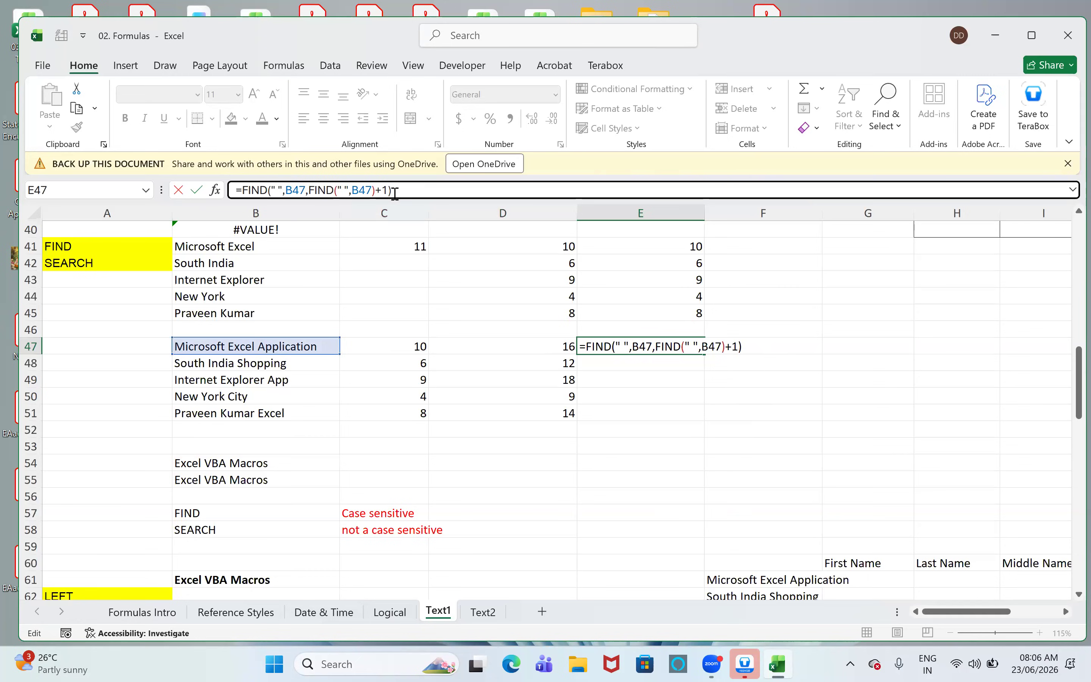
pyautogui.click(276, 190)
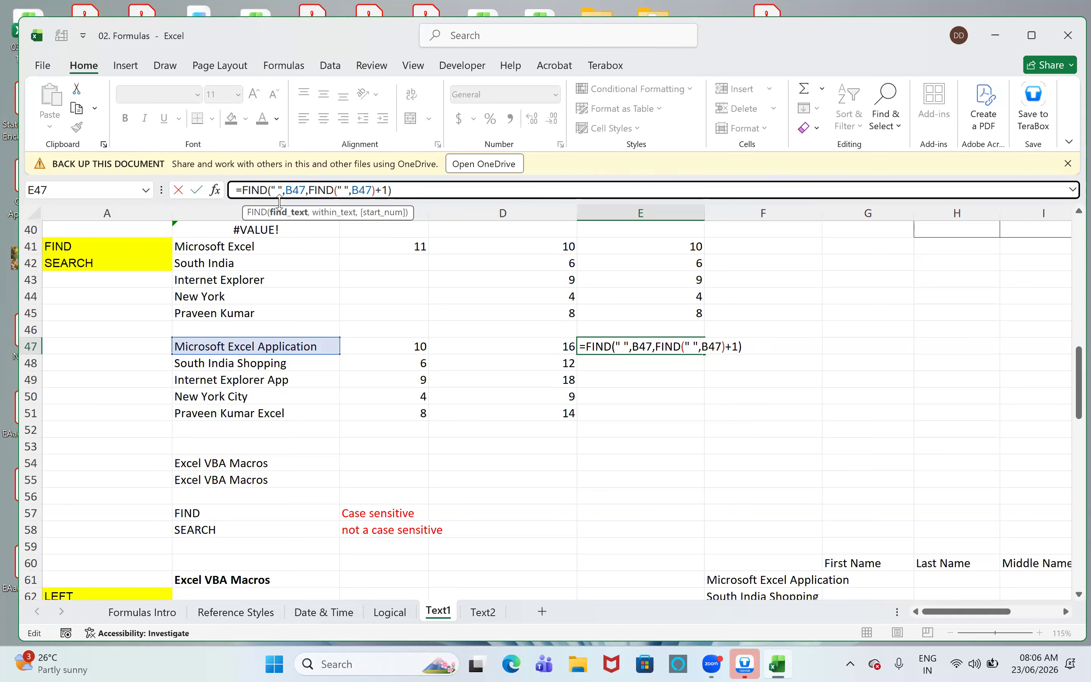
pyautogui.click(297, 189)
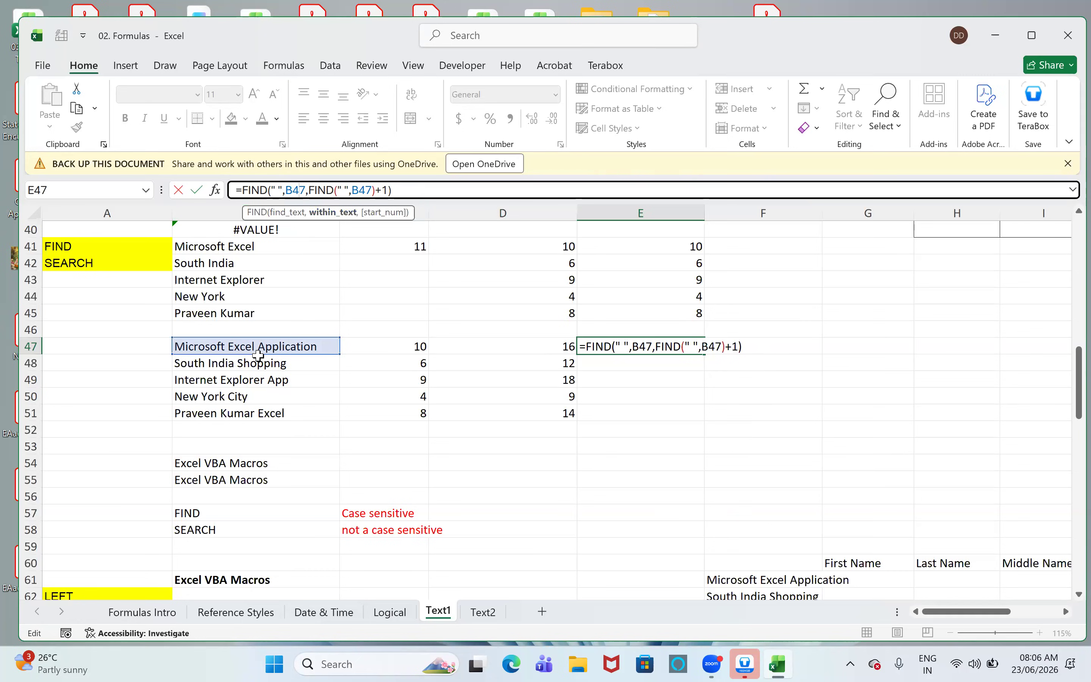
pyautogui.click(327, 190)
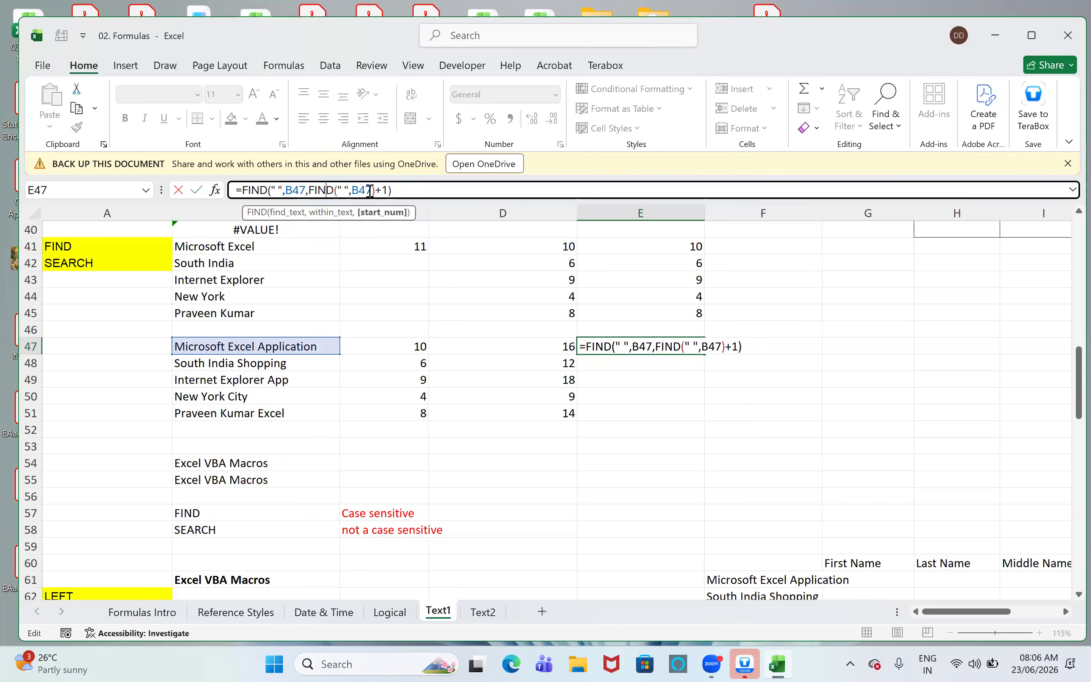
pyautogui.click(441, 188)
pyautogui.hotkey('ctrl', 'Return')
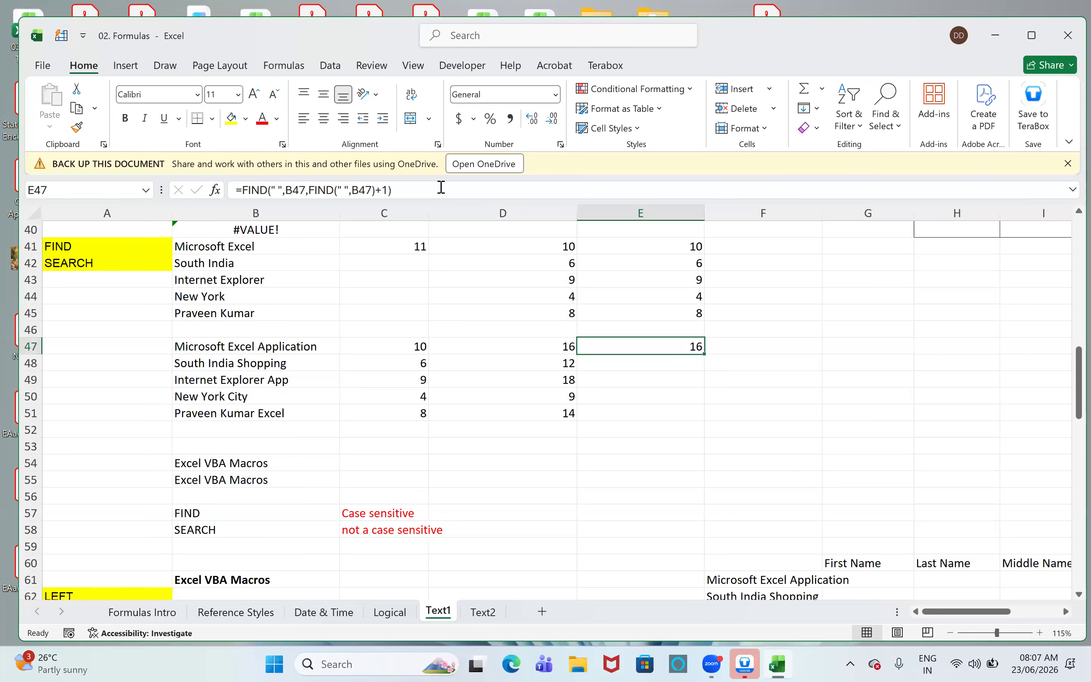
# - Fill the nested FIND formula from E47 down through E51
pyautogui.hotkey('shift', 'Down')
pyautogui.hotkey('shift', 'Down')
pyautogui.hotkey('shift', 'Down')
pyautogui.hotkey('shift', 'Down')
pyautogui.hotkey('ctrl', 'd')
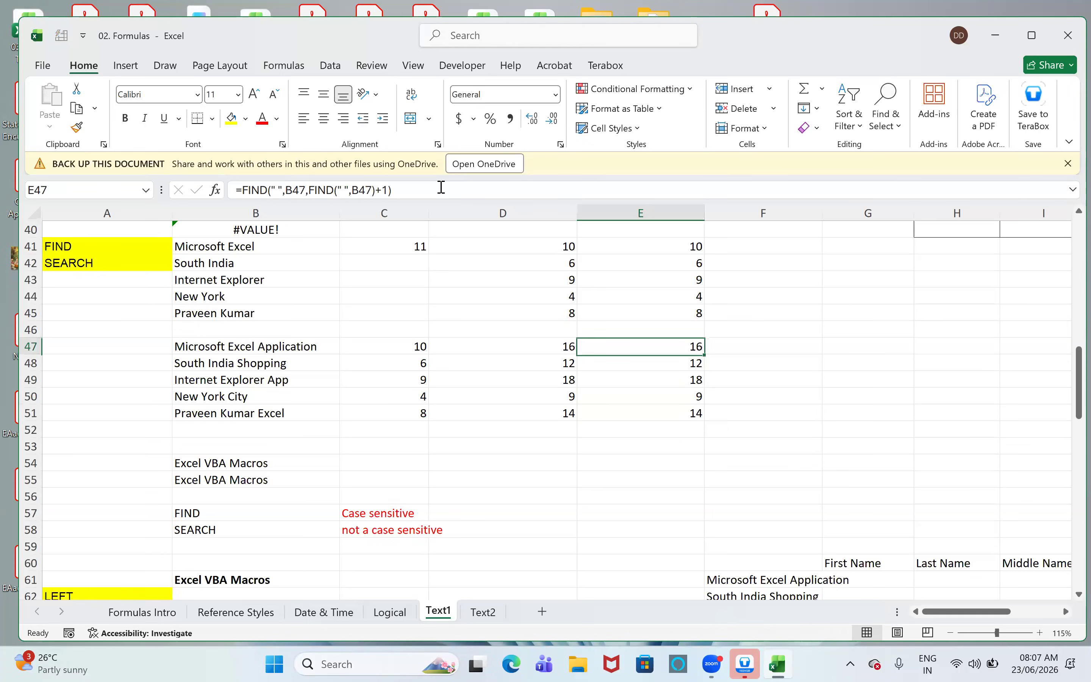
# - Compare the helper-cell formula in D47 with the nested FIND formula in E47, evaluating the inner FIND part
pyautogui.press('Left')
pyautogui.press('Down')
pyautogui.press('Up')
pyautogui.click(329, 190)
pyautogui.moveTo(329, 190); pyautogui.dragTo(309, 189)
pyautogui.press('Escape')
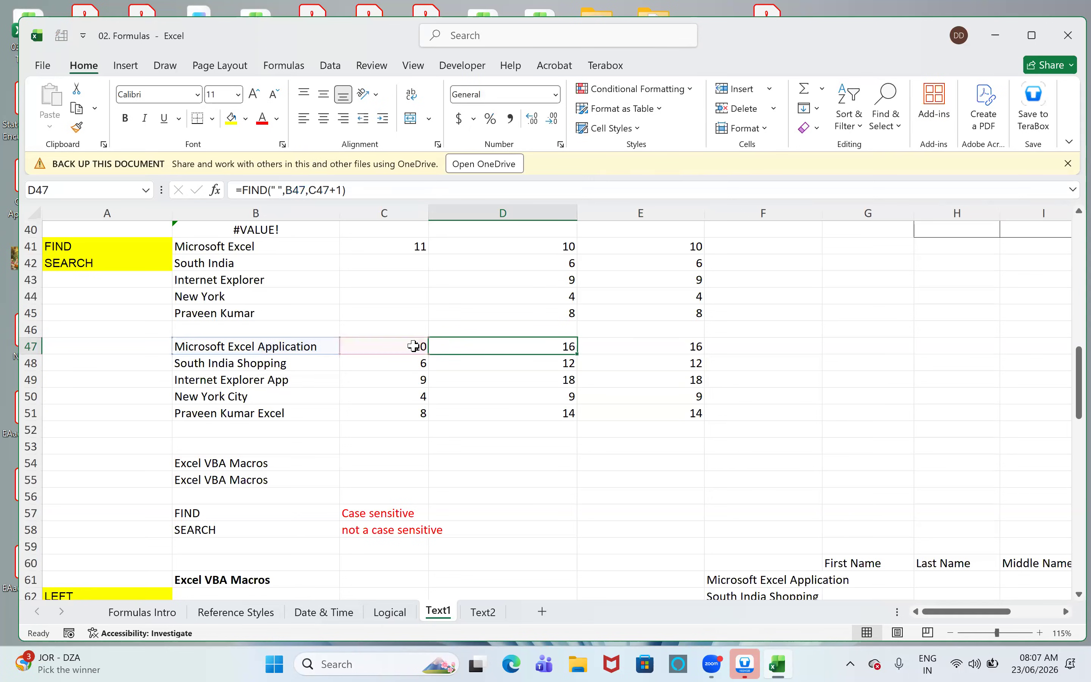
pyautogui.click(414, 347)
pyautogui.click(548, 353)
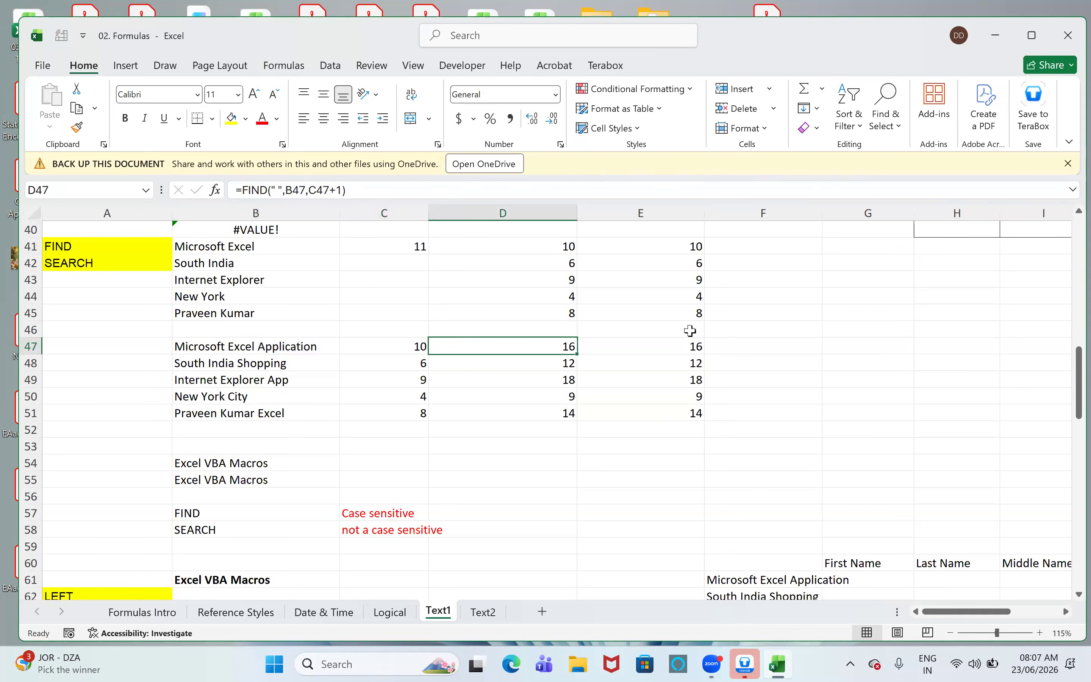
pyautogui.click(681, 343)
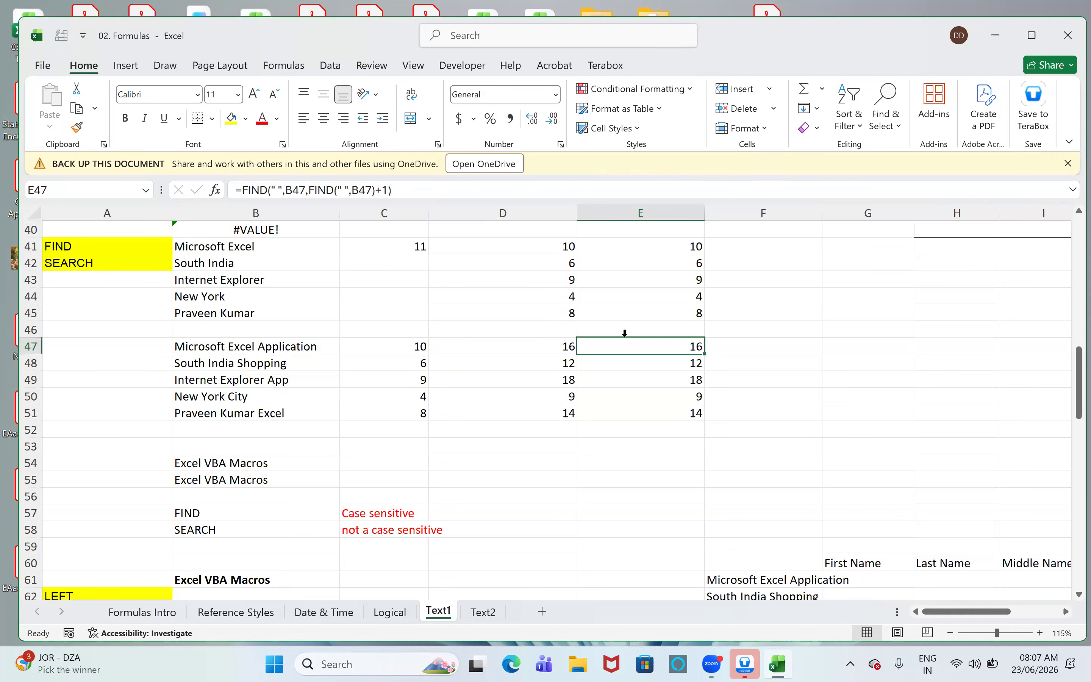
pyautogui.moveTo(376, 192); pyautogui.dragTo(308, 191)
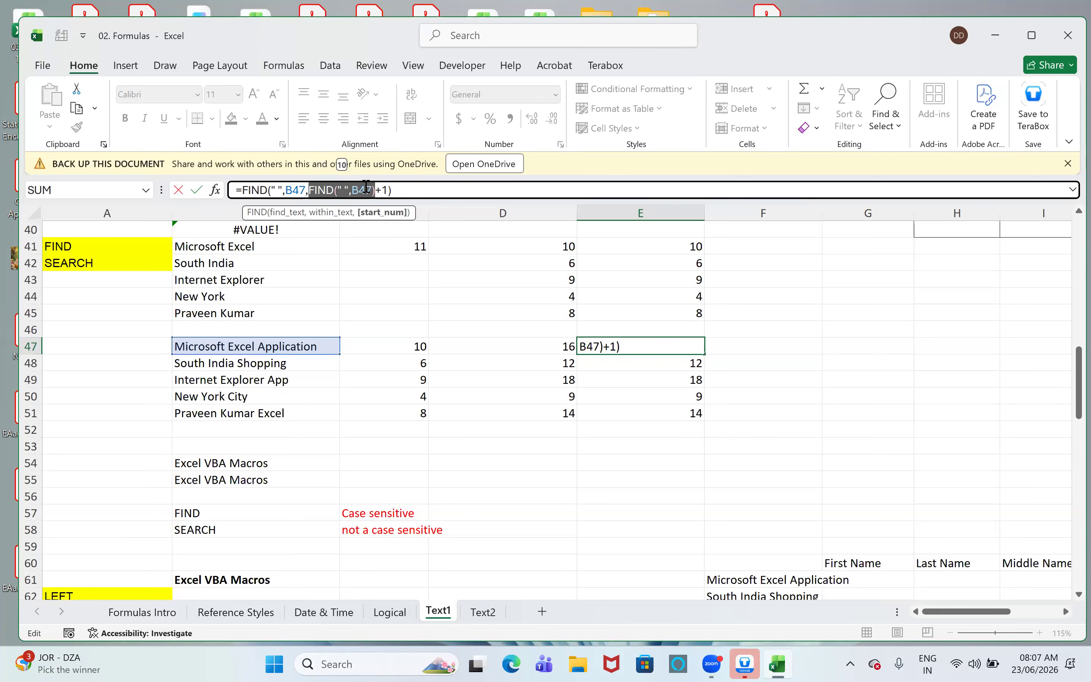
pyautogui.hotkey('ctrl', 'Return')
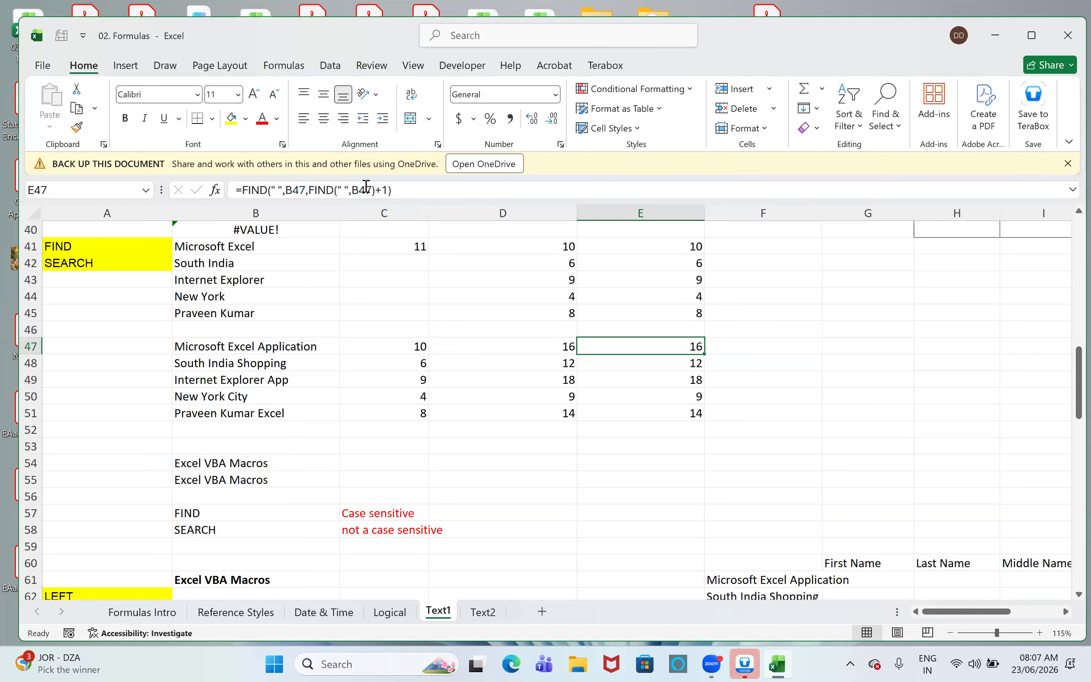
# - Enter =SUBSTITUTE(B47," ","@") in cell F47 to replace the spaces with @
pyautogui.press('Right')
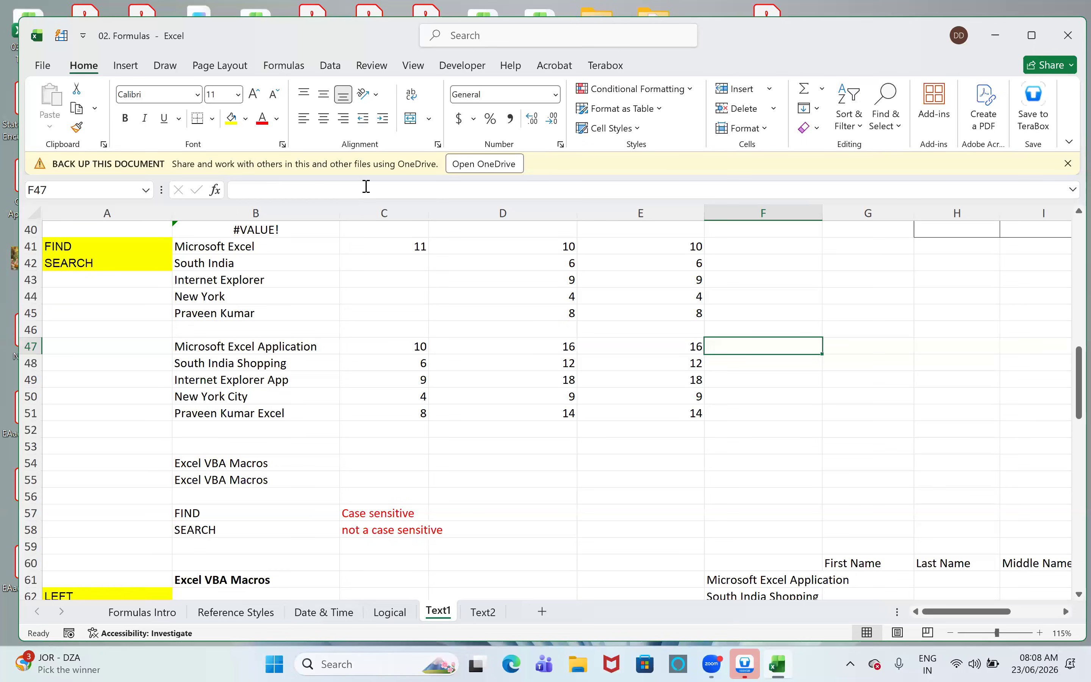
pyautogui.write('=sub')
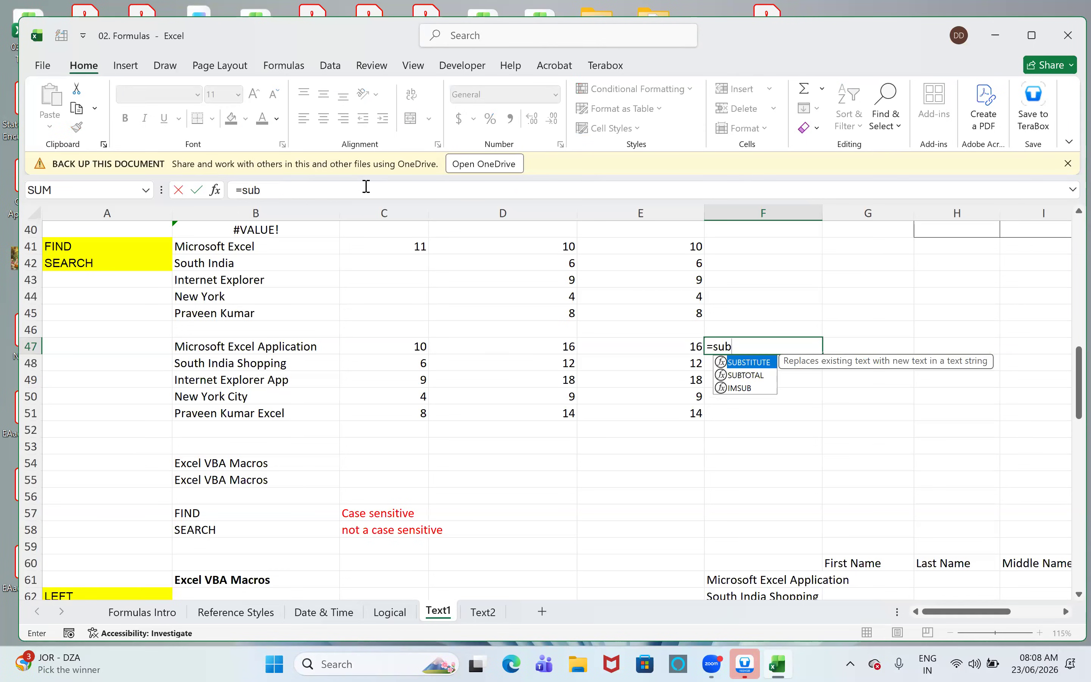
pyautogui.press('Tab')
pyautogui.press('Left')
pyautogui.press('Left')
pyautogui.press('Left')
pyautogui.press('Left')
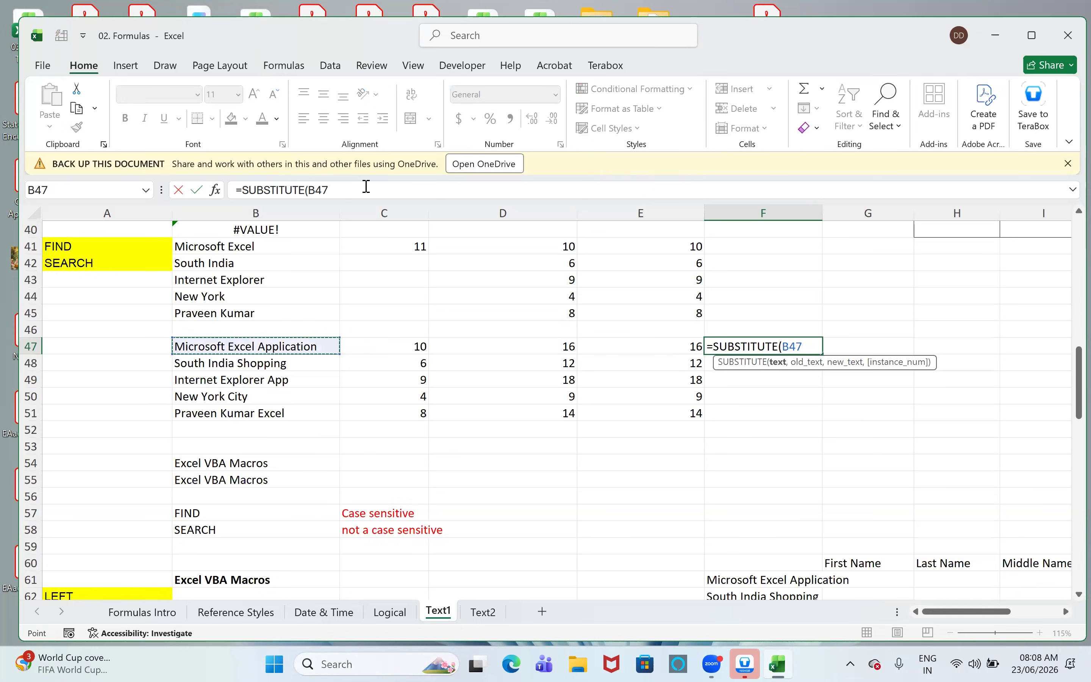
pyautogui.write('," ","@"')
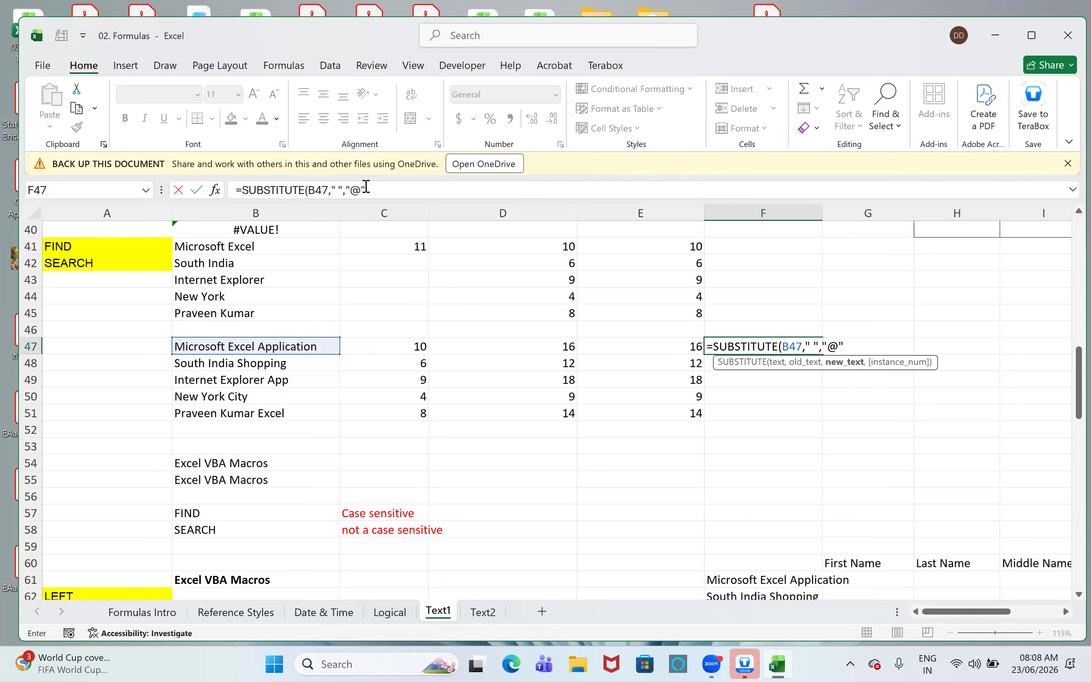
pyautogui.press('Return')
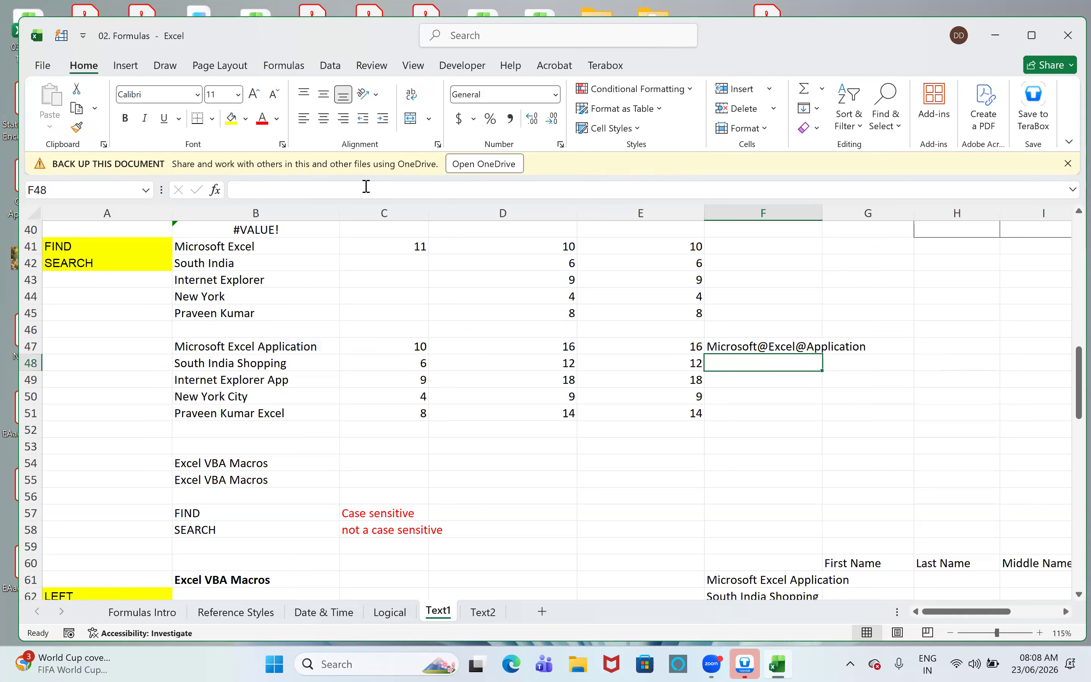
# - Add instance number 2 to the SUBSTITUTE formula in F47 so only the second space is replaced
pyautogui.press('Up')
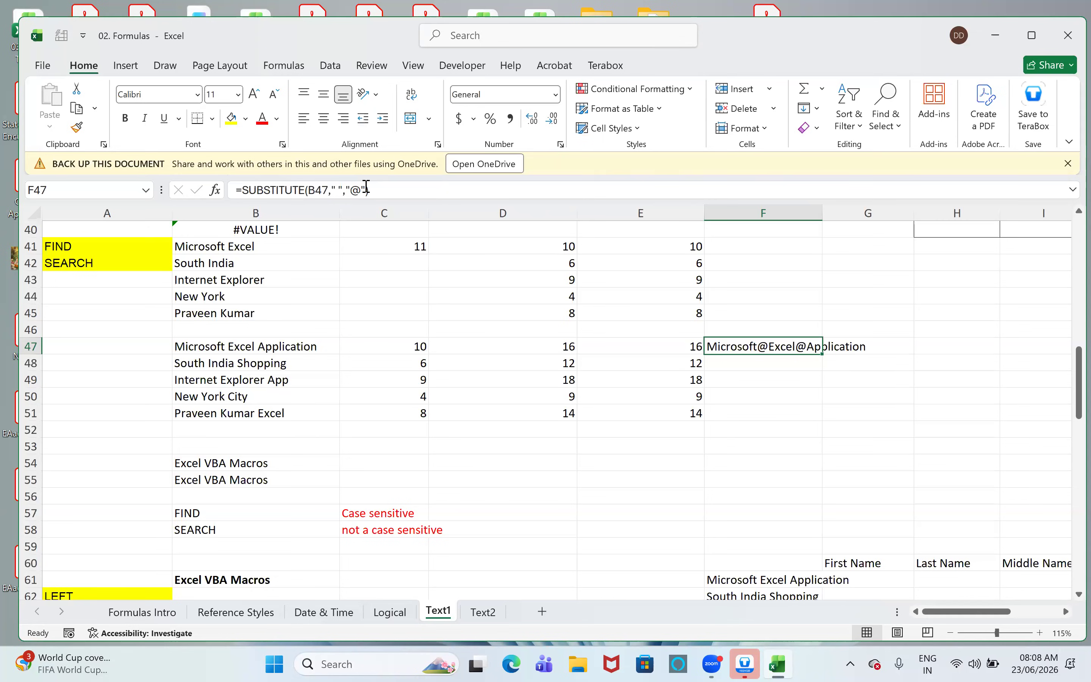
pyautogui.click(366, 183)
pyautogui.write(',')
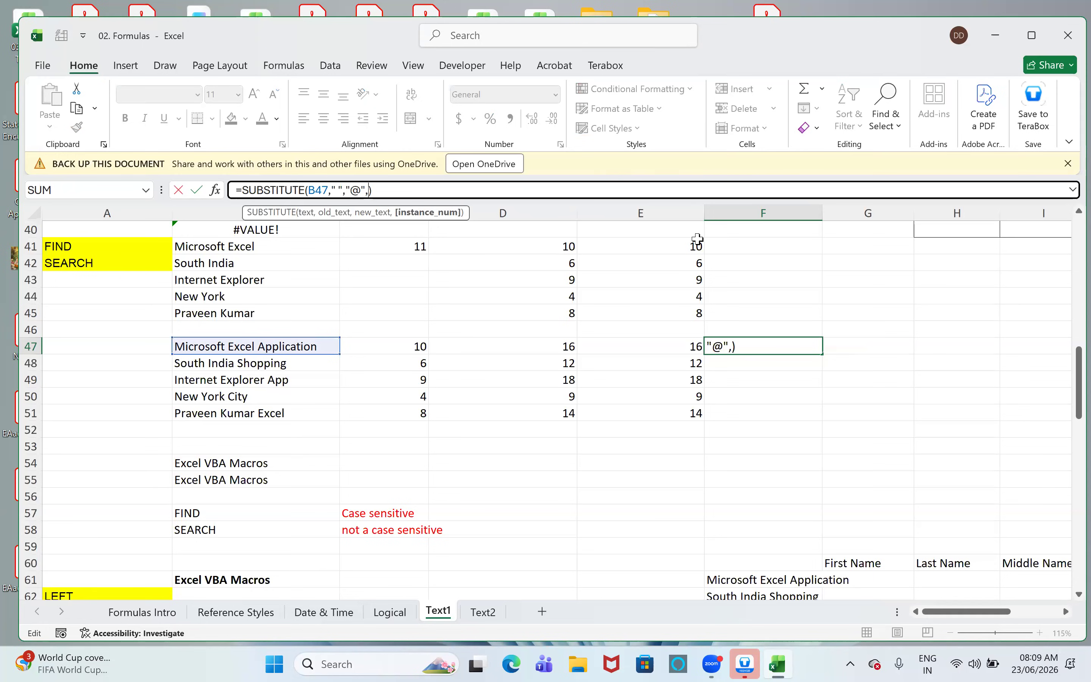
pyautogui.write('2')
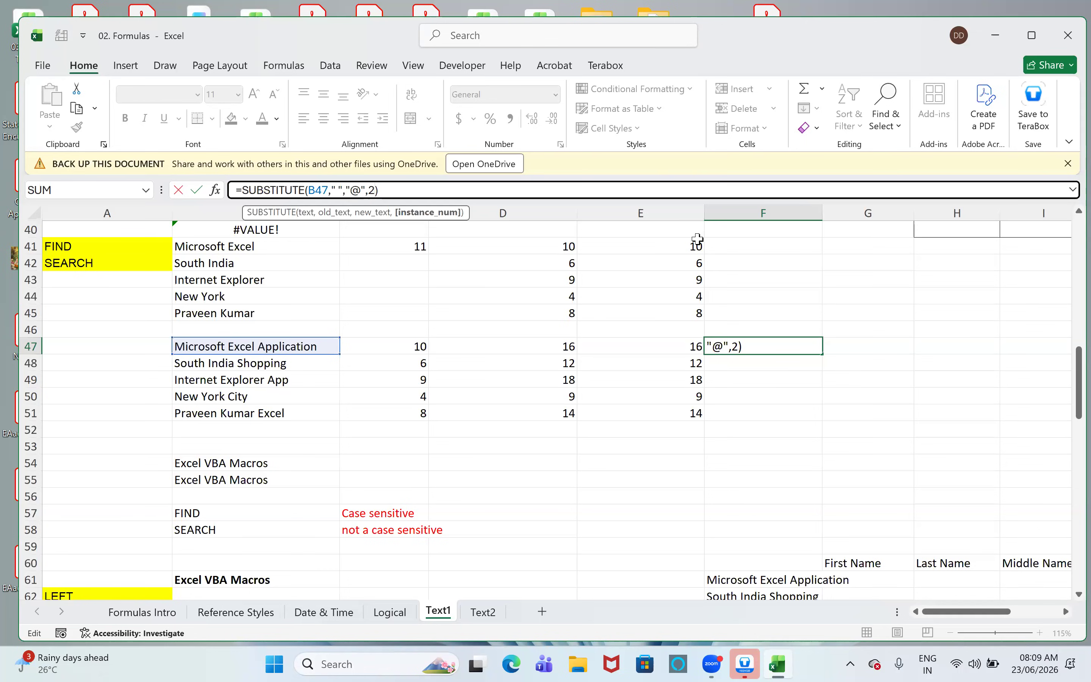
pyautogui.press('Return')
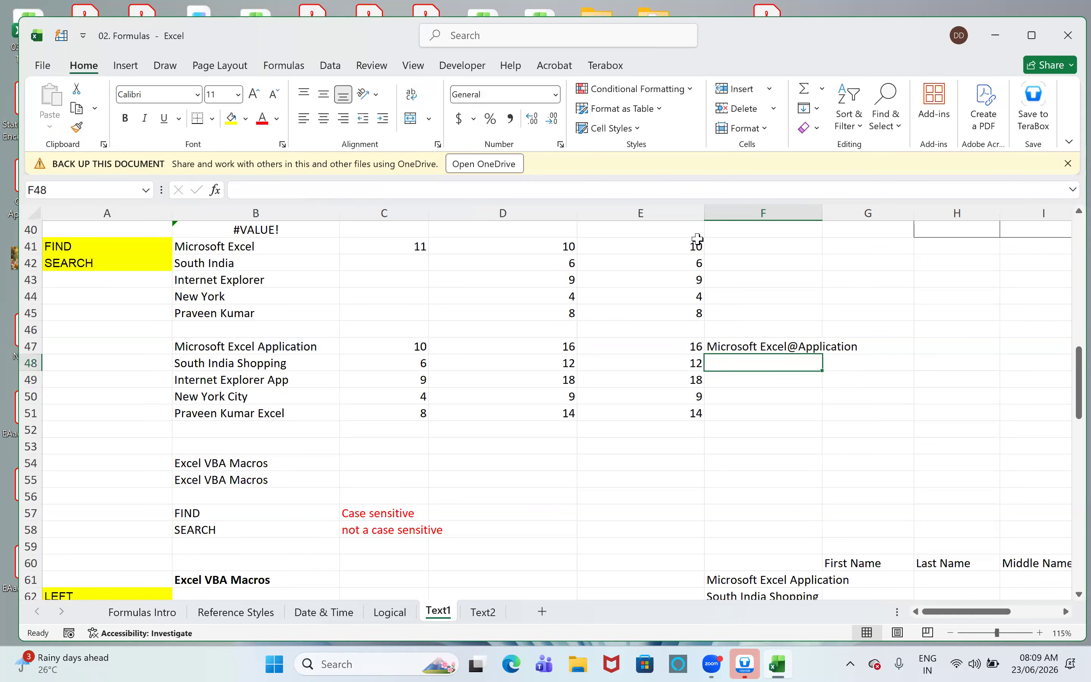
# - Fill the SUBSTITUTE formula from F47 down through F51
pyautogui.press('Up')
pyautogui.hotkey('shift', 'Down')
pyautogui.hotkey('shift', 'Down')
pyautogui.hotkey('shift', 'Down')
pyautogui.hotkey('shift', 'Down')
pyautogui.hotkey('ctrl', 'd')
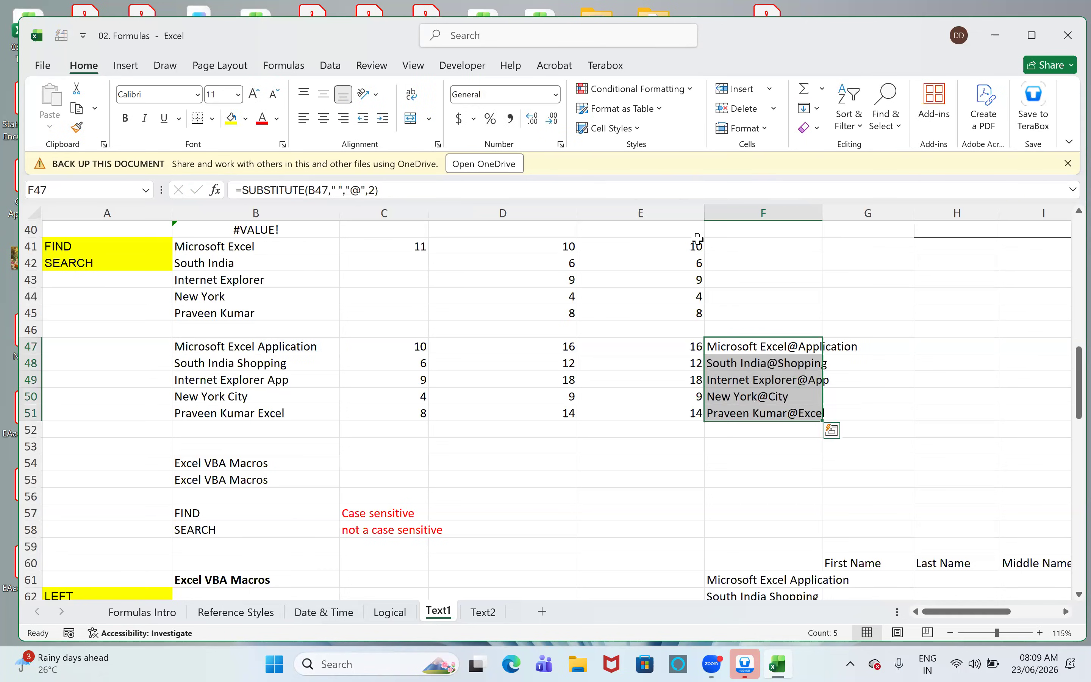
pyautogui.press('Down')
pyautogui.press('Up')
pyautogui.press('Right')
pyautogui.press('Left')
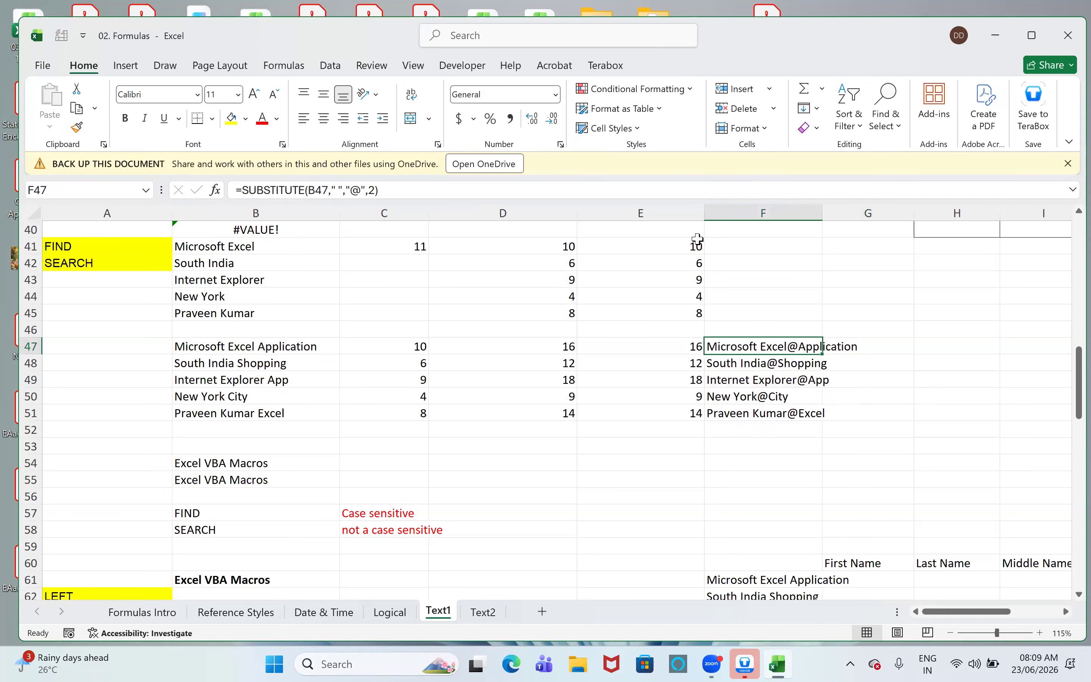
# - Enter =FIND("@",F47) in cell G47 to locate the @ in the substituted text
pyautogui.press('Right')
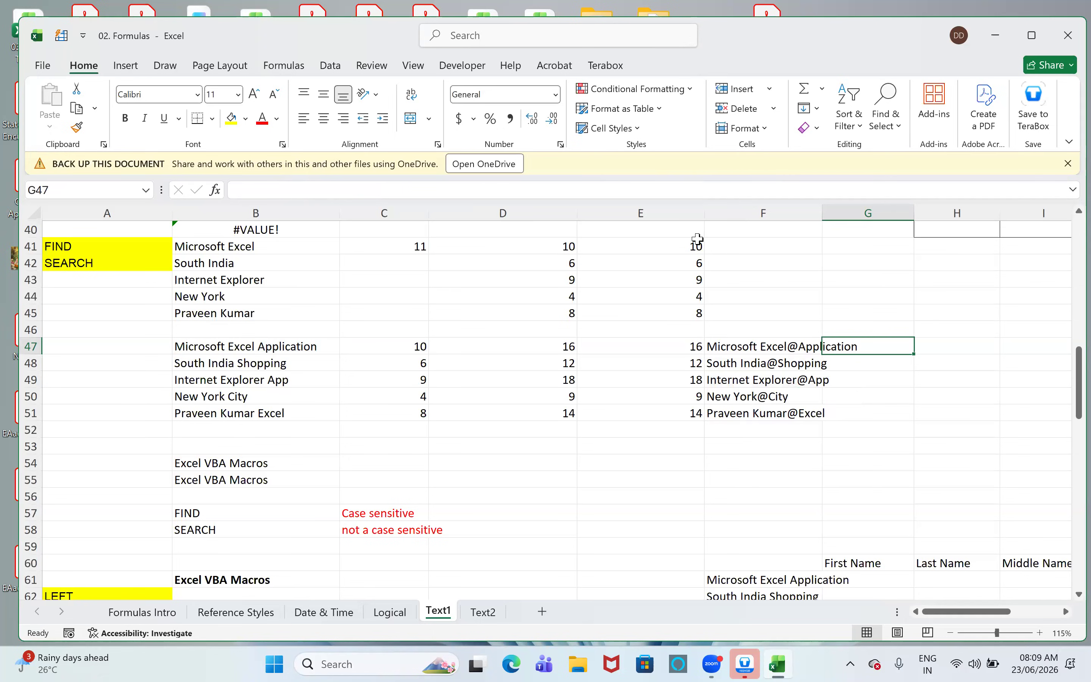
pyautogui.write('=find')
pyautogui.press('Tab')
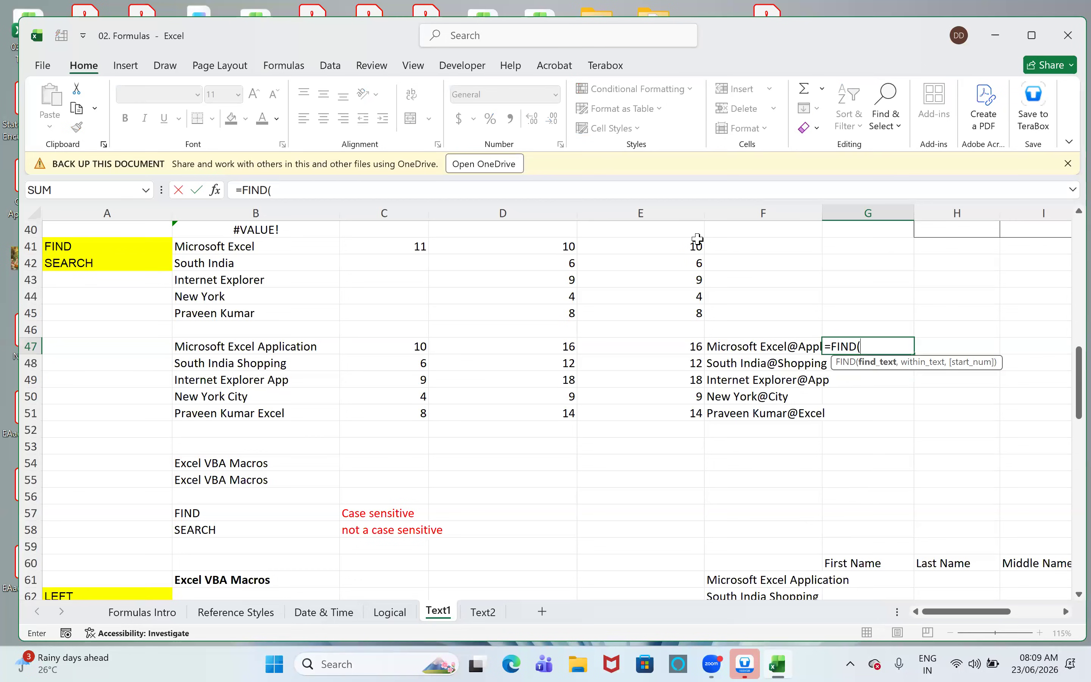
pyautogui.write('"@",F47)')
pyautogui.press('Return')
# - Fill the @ position formula from G47 down through G51 and select D47 for comparison
pyautogui.press('Up')
pyautogui.hotkey('shift', 'Down')
pyautogui.hotkey('shift', 'Down')
pyautogui.hotkey('shift', 'Down')
pyautogui.hotkey('shift', 'Down')
pyautogui.hotkey('ctrl', 'd')
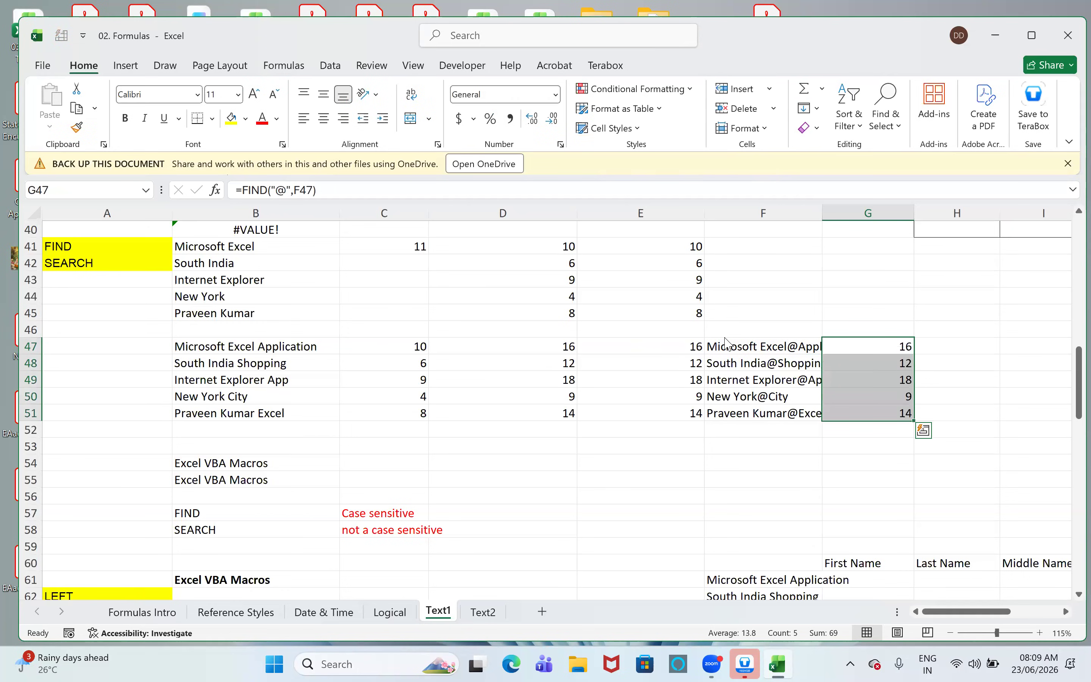
pyautogui.click(536, 354)
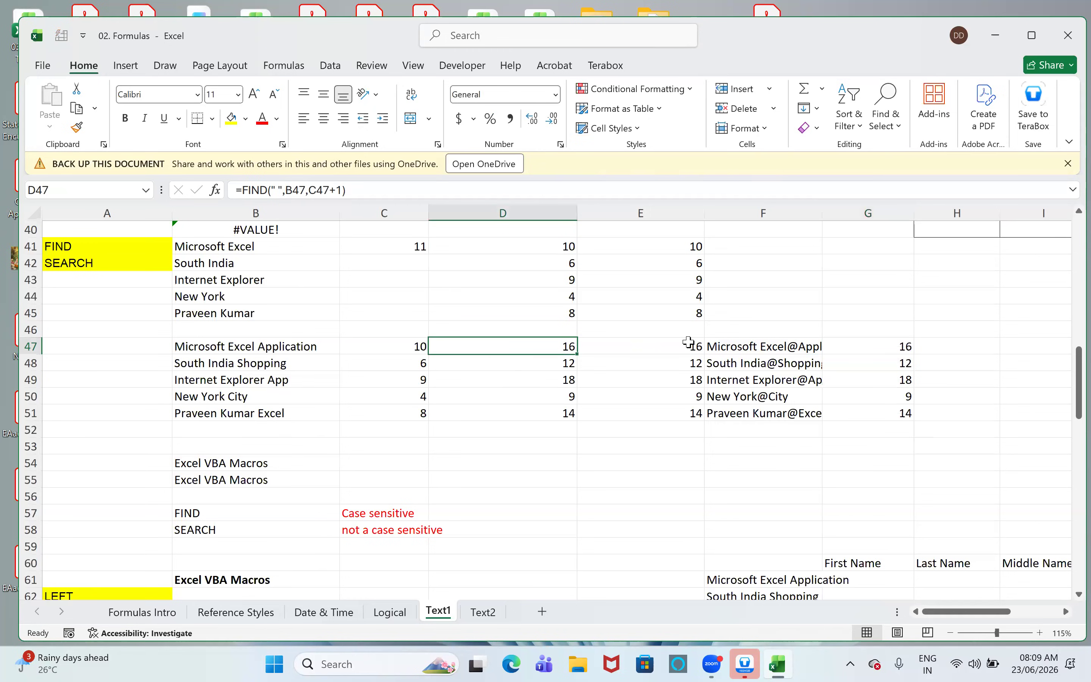
# - Autofit column F so the full substituted texts fit
pyautogui.click(862, 346)
pyautogui.doubleClick(819, 214)
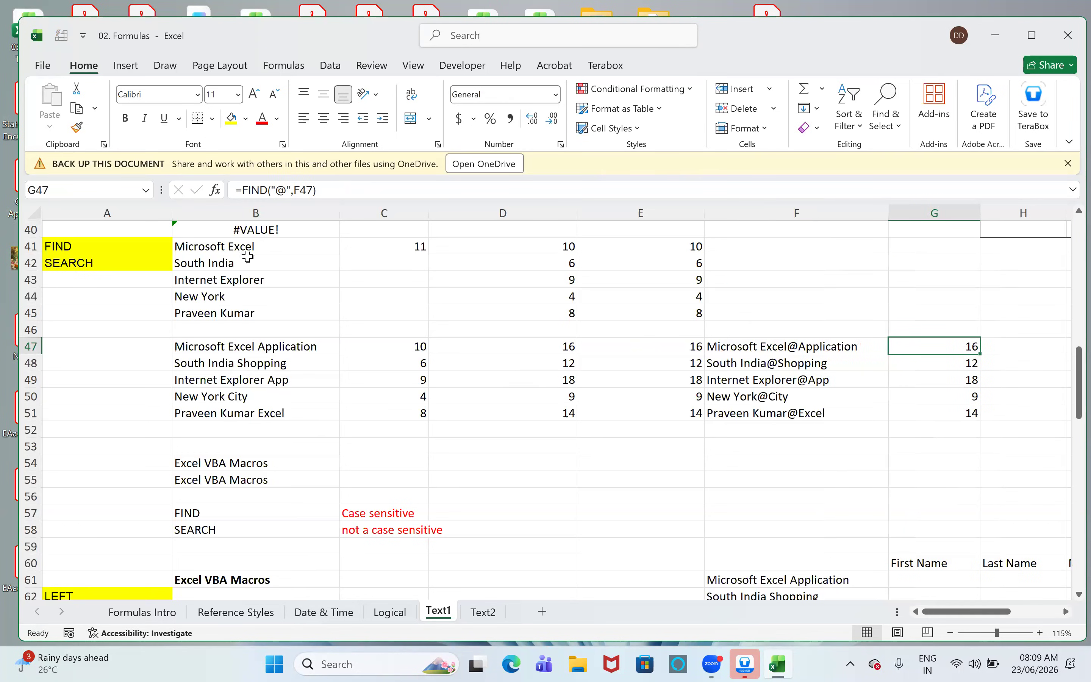
# - Review the SUBSTITUTE formula in F47 and compare it with the FIND formulas in G47, D47 and E47
pyautogui.press('Left')
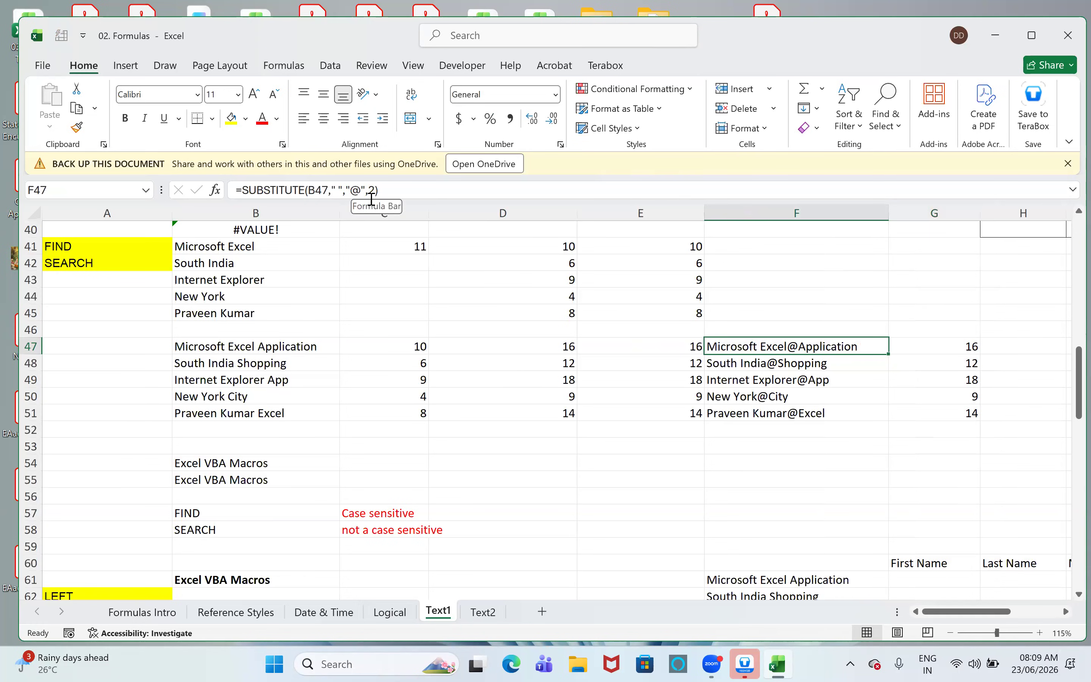
pyautogui.click(374, 189)
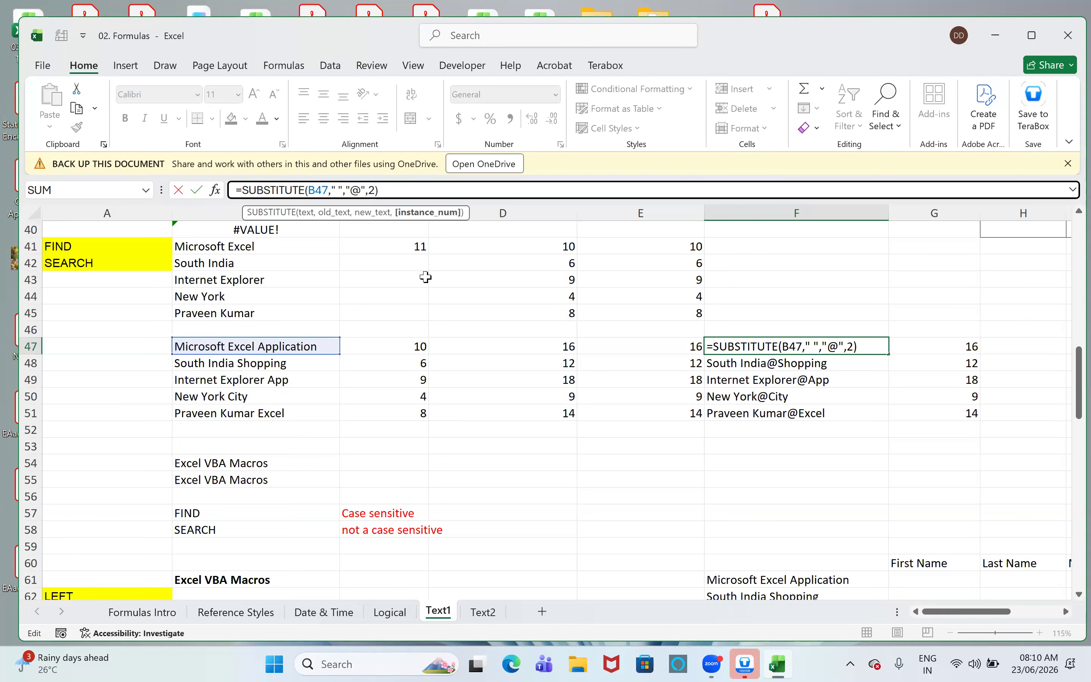
pyautogui.hotkey('ctrl', 'Return')
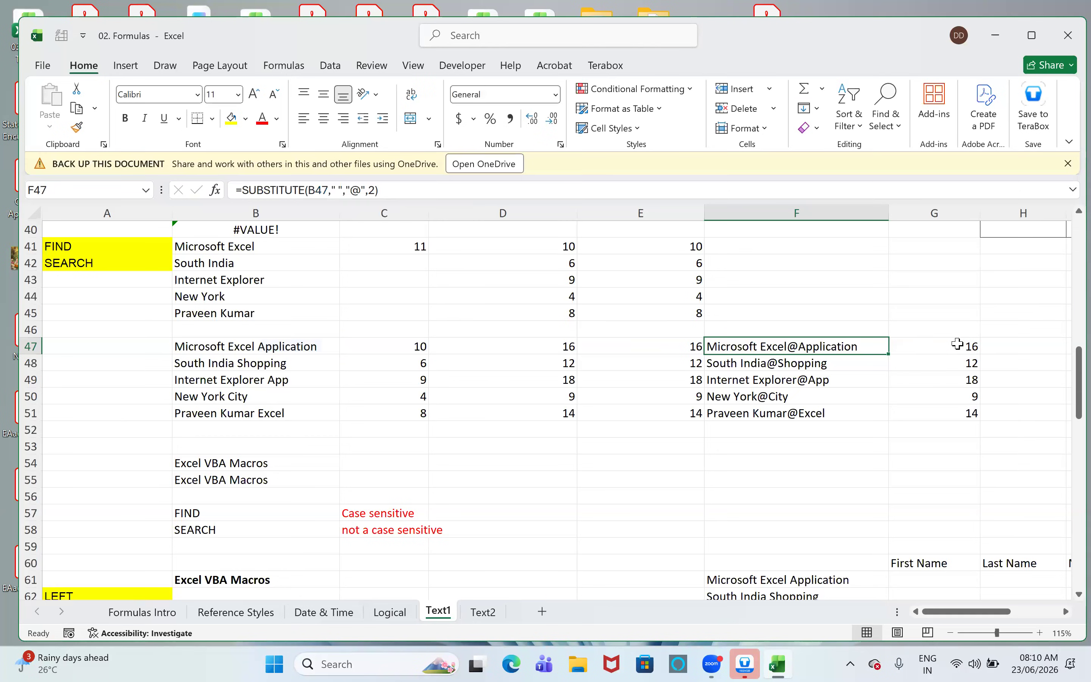
pyautogui.click(961, 346)
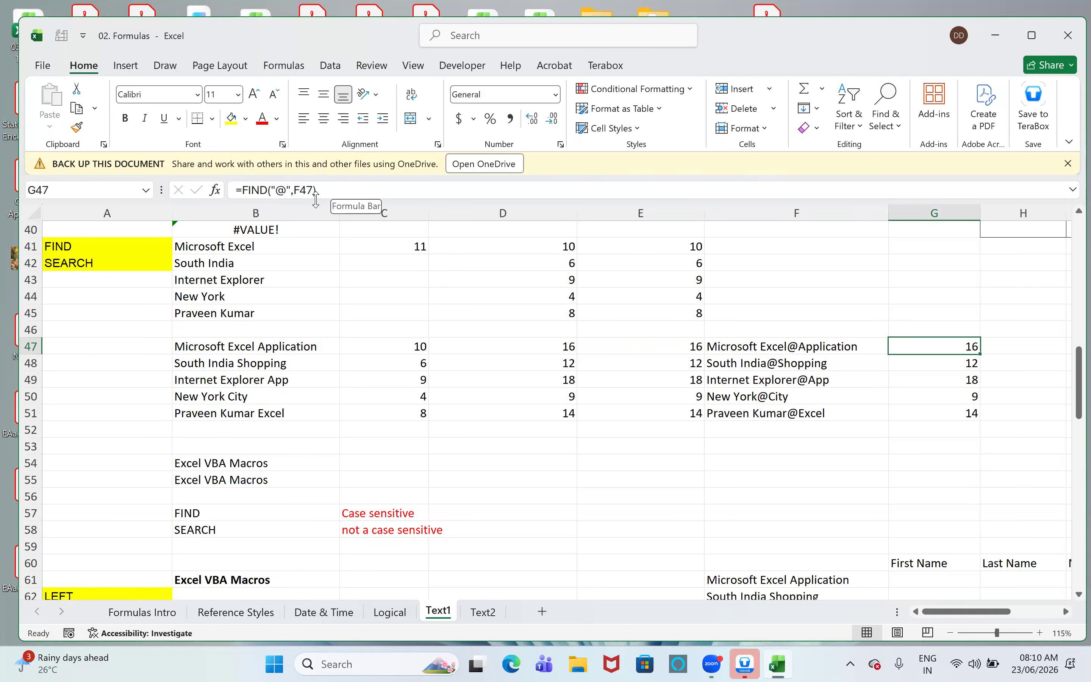
pyautogui.click(500, 348)
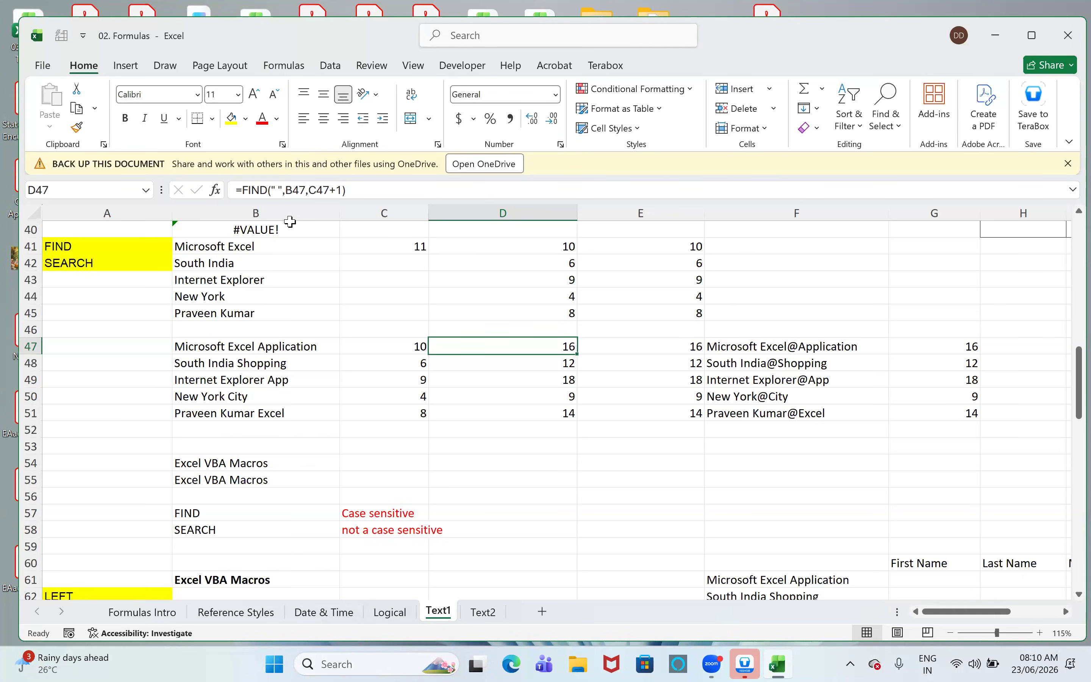
pyautogui.click(828, 348)
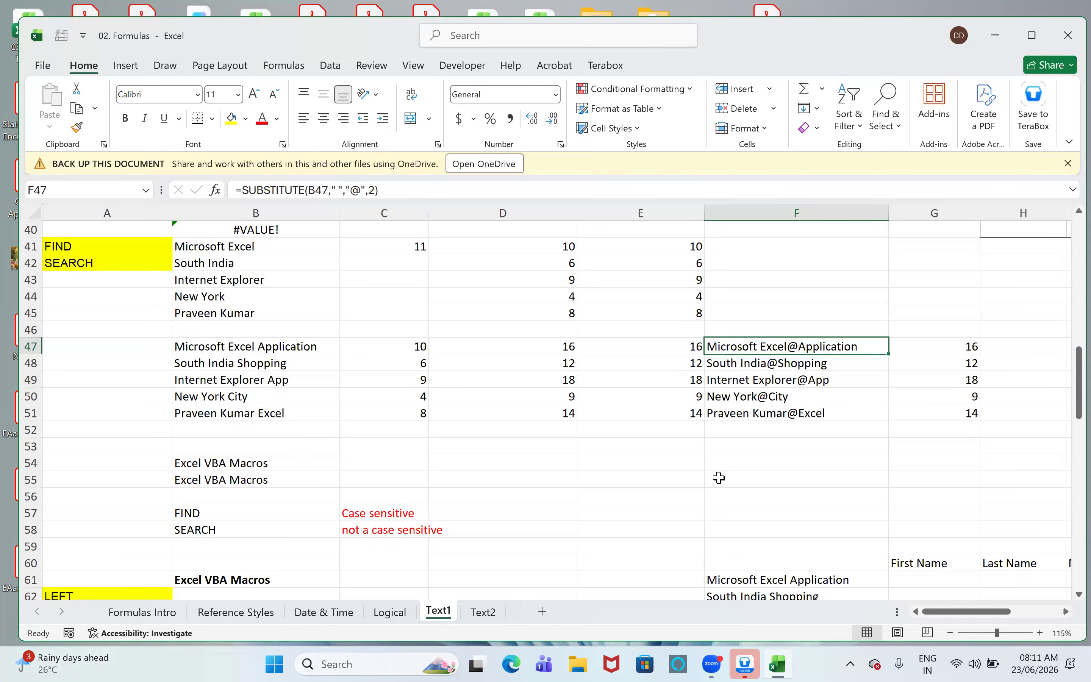
pyautogui.click(634, 342)
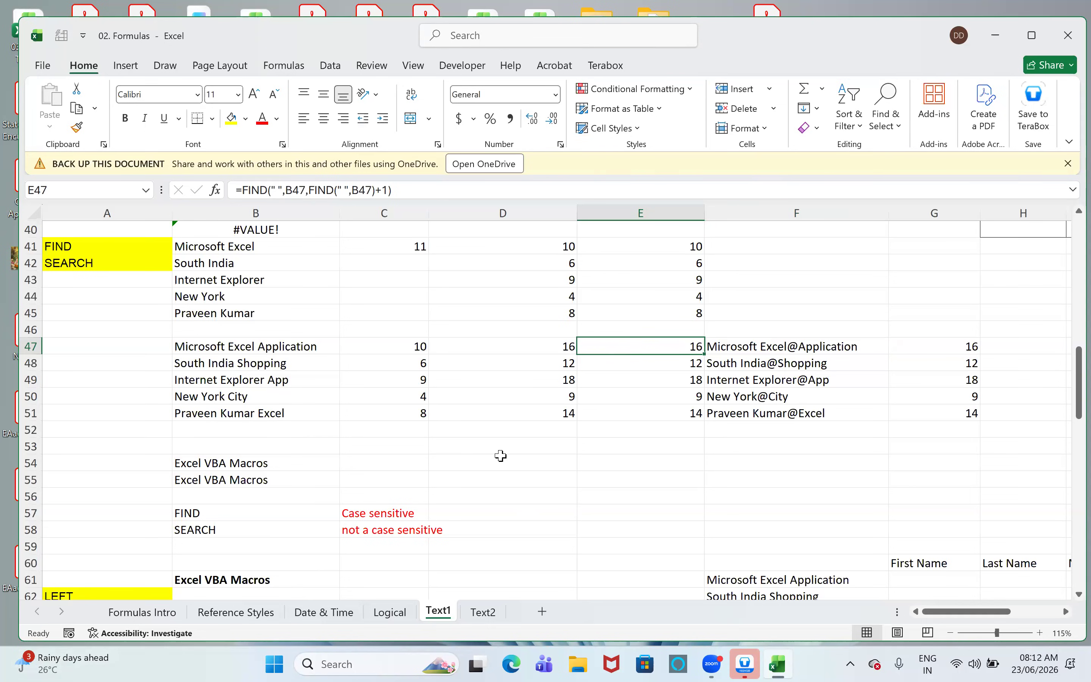
# - Enter =FIND("VBA",B54) in cell C54 to locate the uppercase word in the text
pyautogui.scroll(-1, 218, 369)
pyautogui.scroll(-2, 217, 369)
pyautogui.click(229, 363)
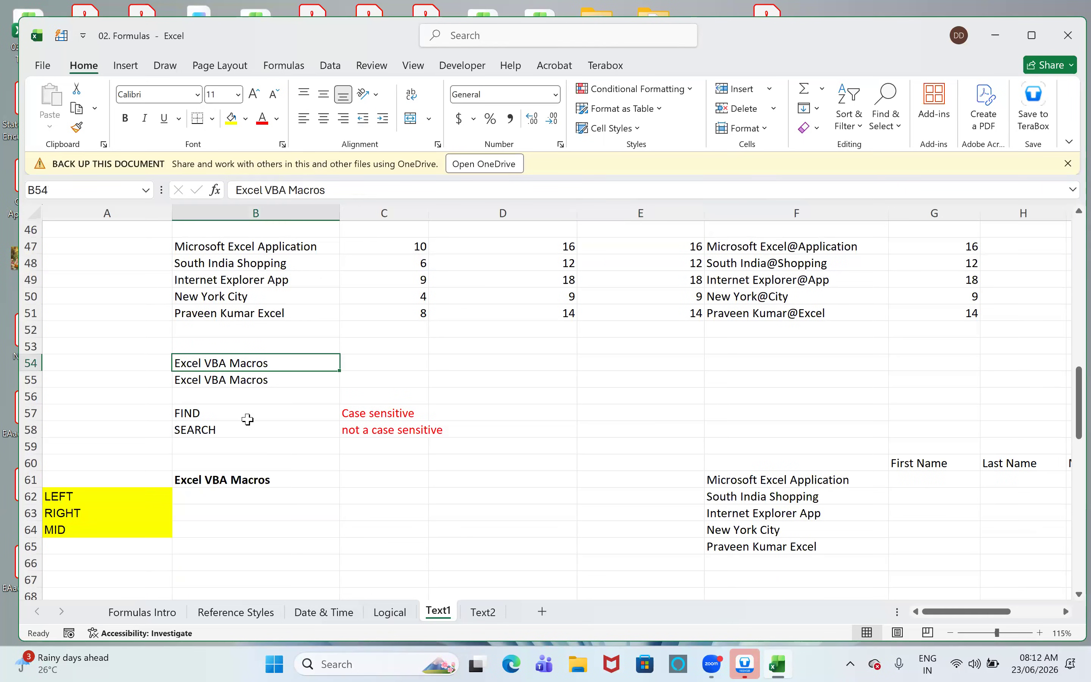
pyautogui.click(263, 384)
pyautogui.click(390, 367)
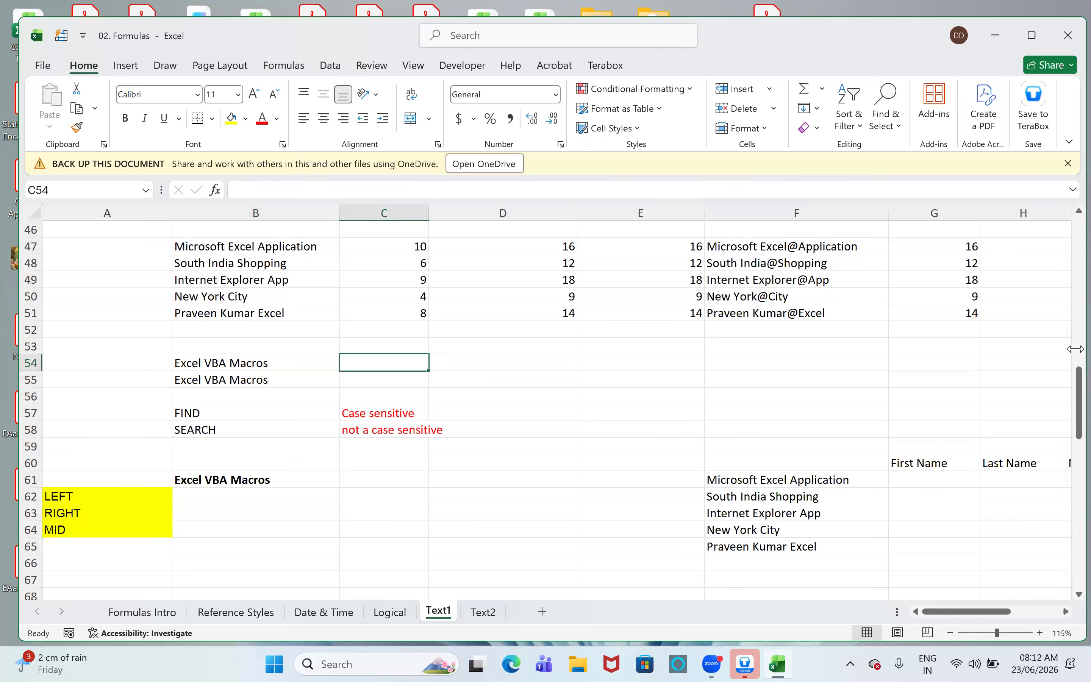
pyautogui.write('=fin')
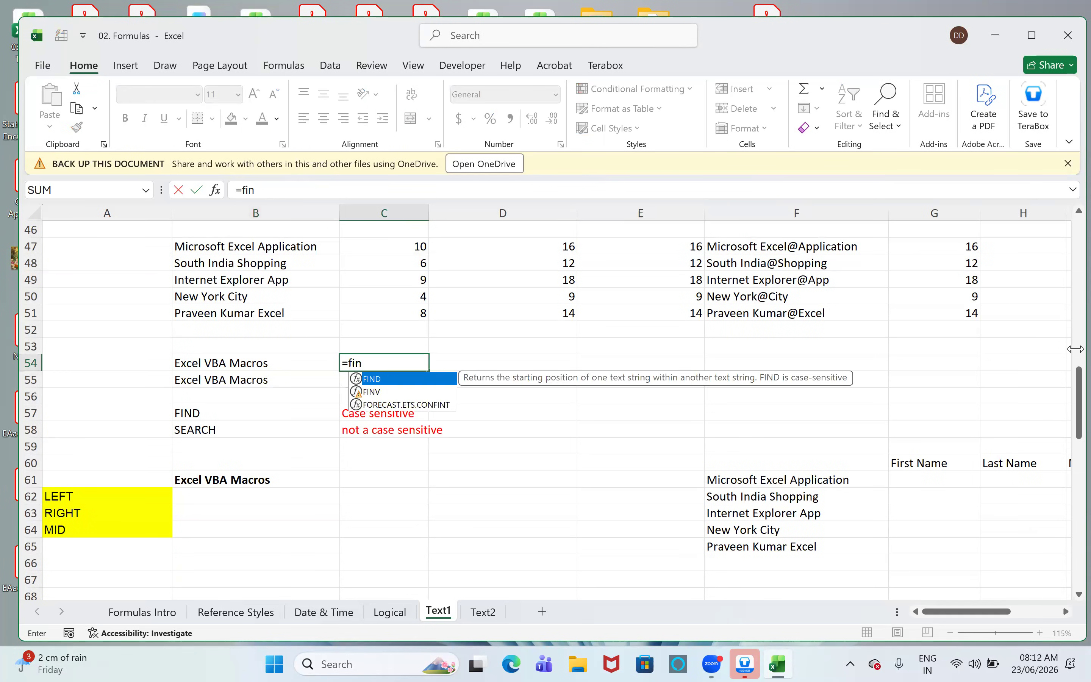
pyautogui.press('Tab')
pyautogui.write('"')
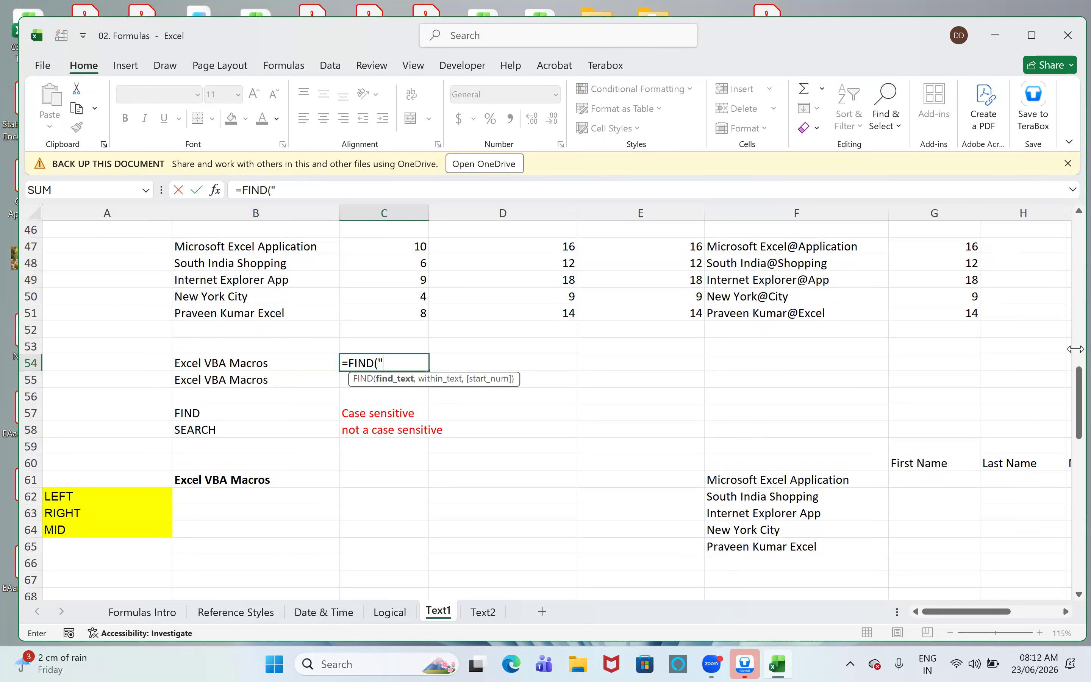
pyautogui.write('VBA",')
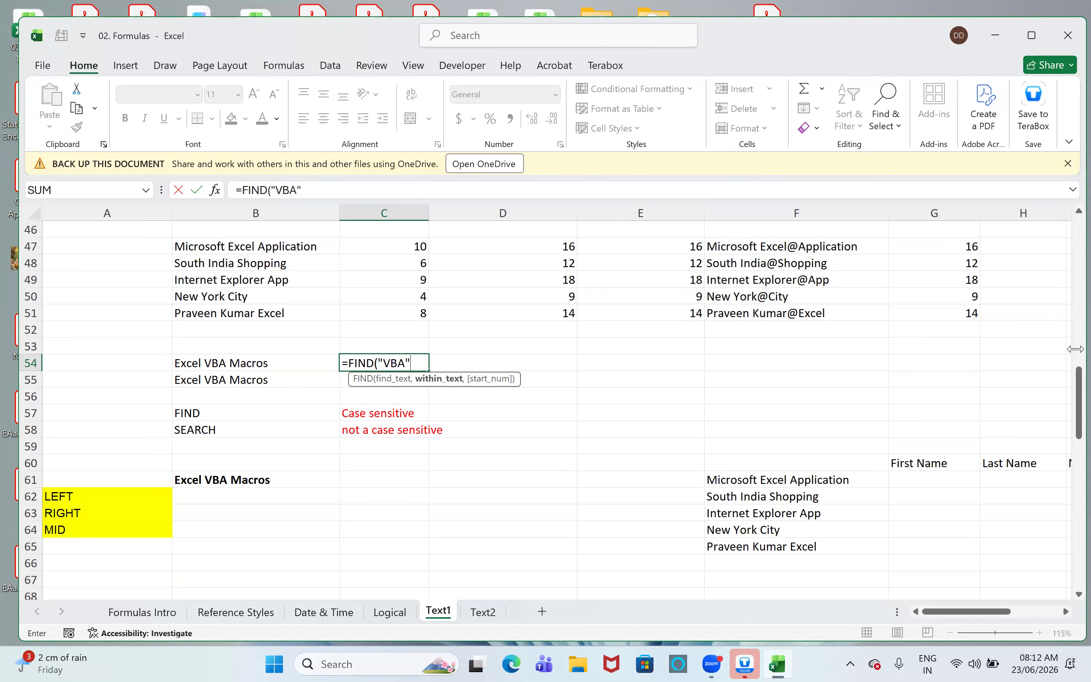
pyautogui.press('Left')
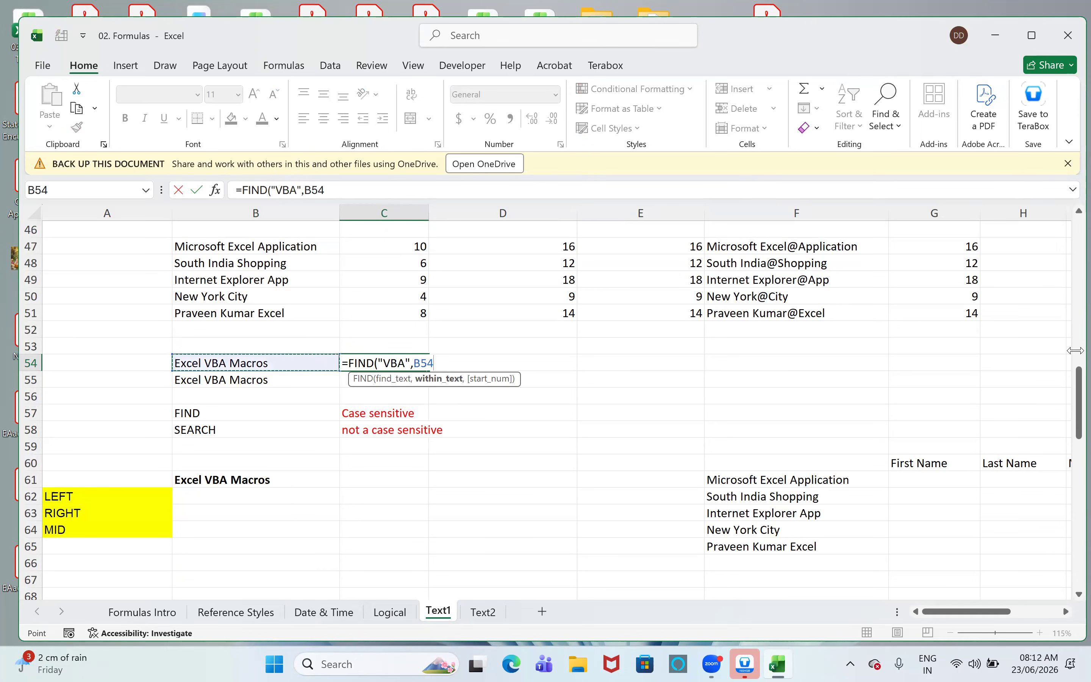
pyautogui.write(')')
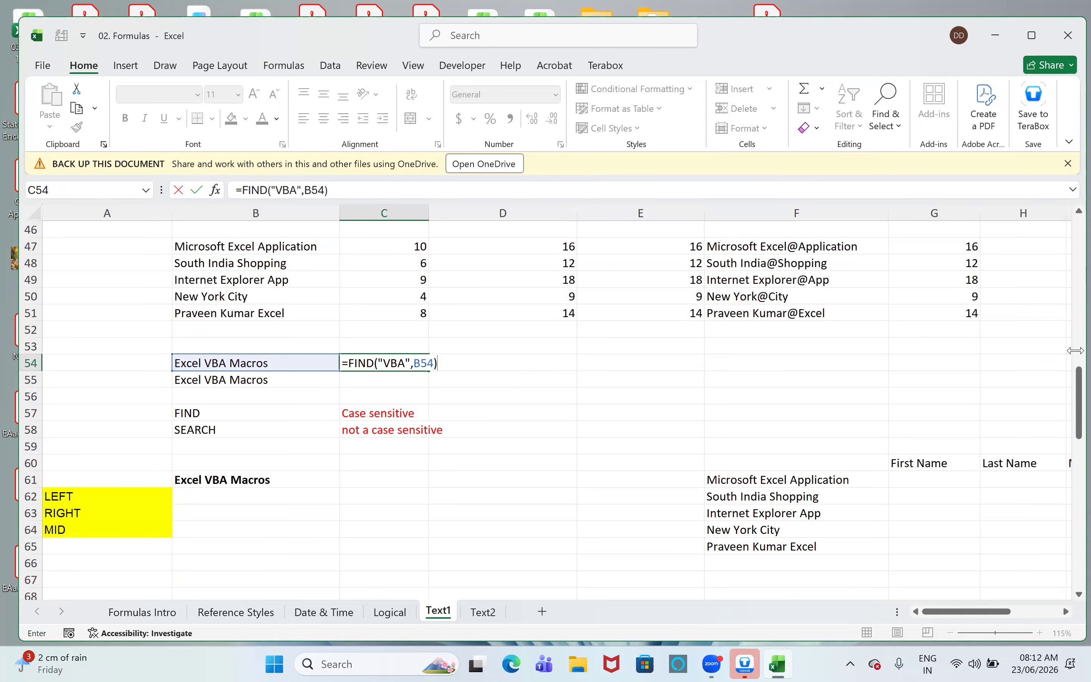
pyautogui.press('Return')
# - Enter =SEARCH("VBA",B55) in cell C55 to locate the same uppercase word
pyautogui.write('=se')
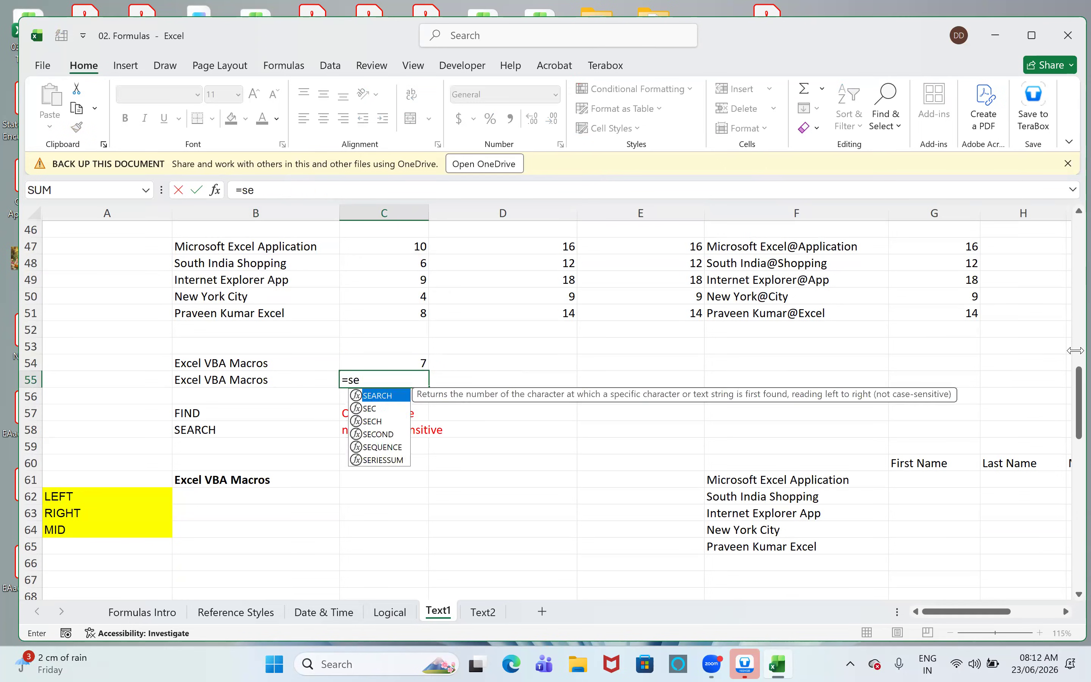
pyautogui.press('Tab')
pyautogui.write('"VBA')
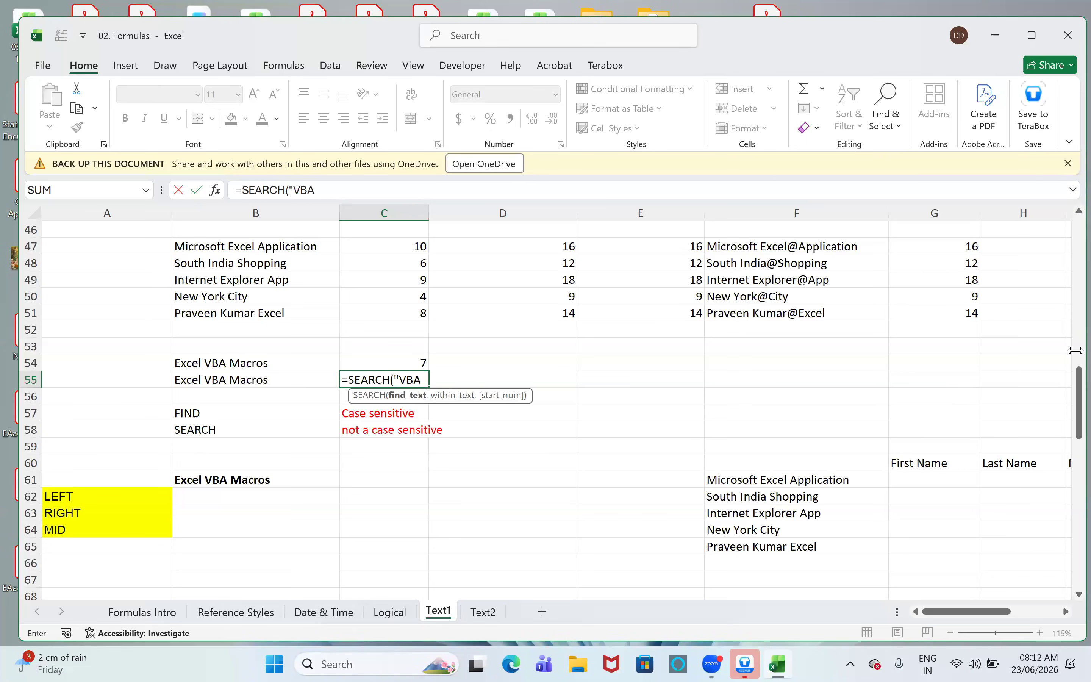
pyautogui.write('",')
pyautogui.press('Left')
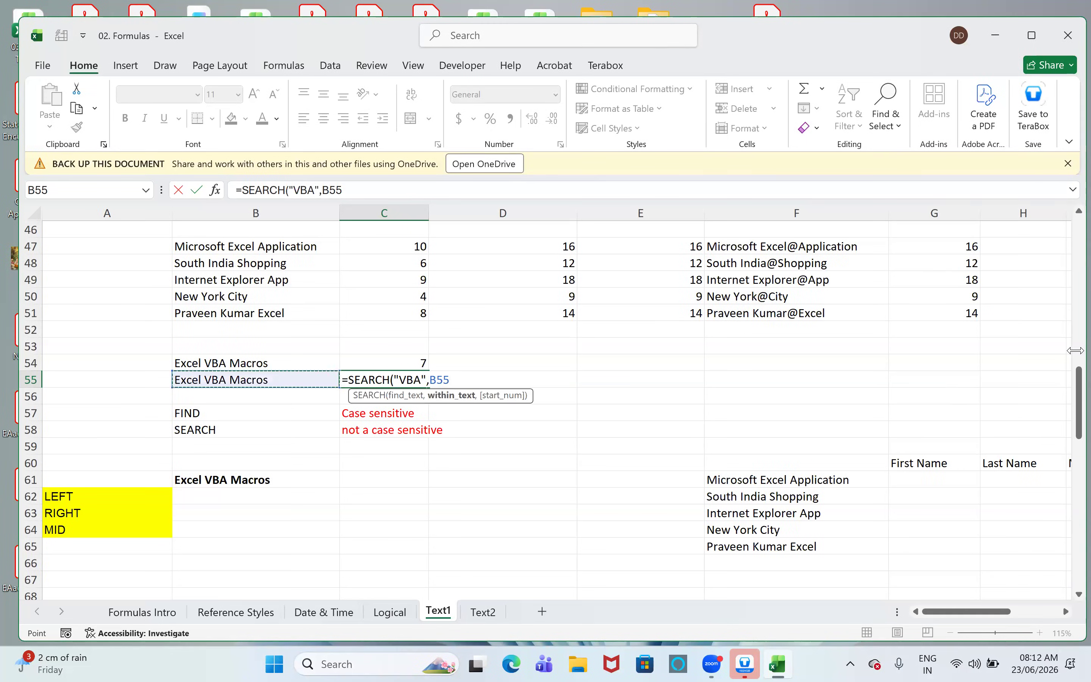
pyautogui.press('Return')
pyautogui.press('Up')
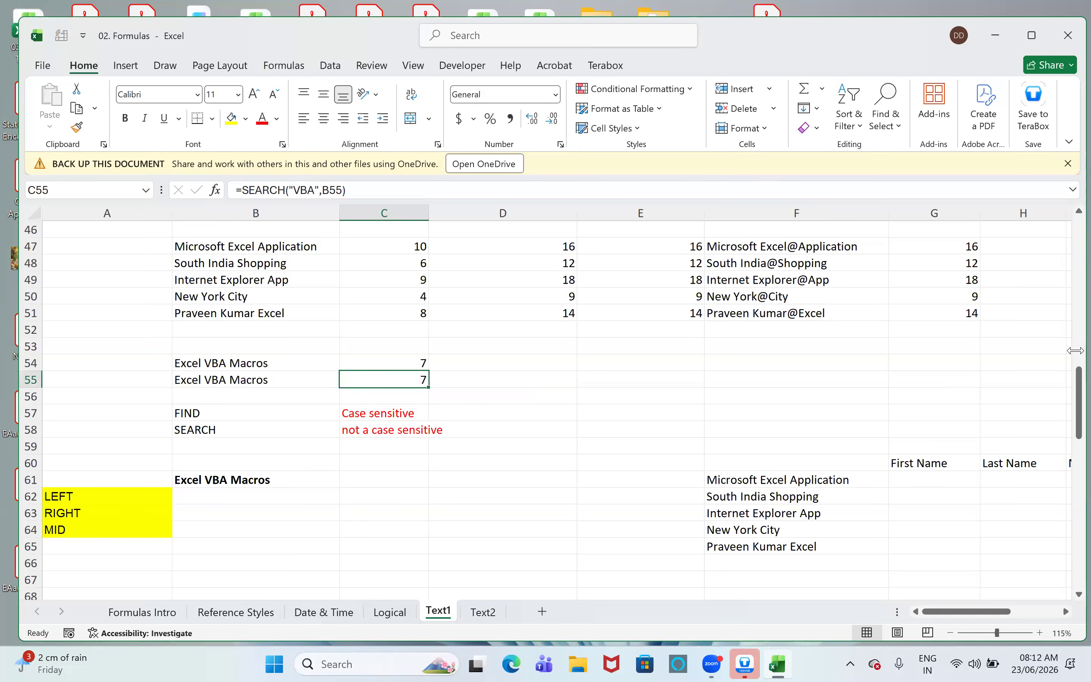
# - Enter =SEARCH("vba",B55) in cell D55 to test SEARCH with a lowercase term
pyautogui.press('Up')
pyautogui.press('Right')
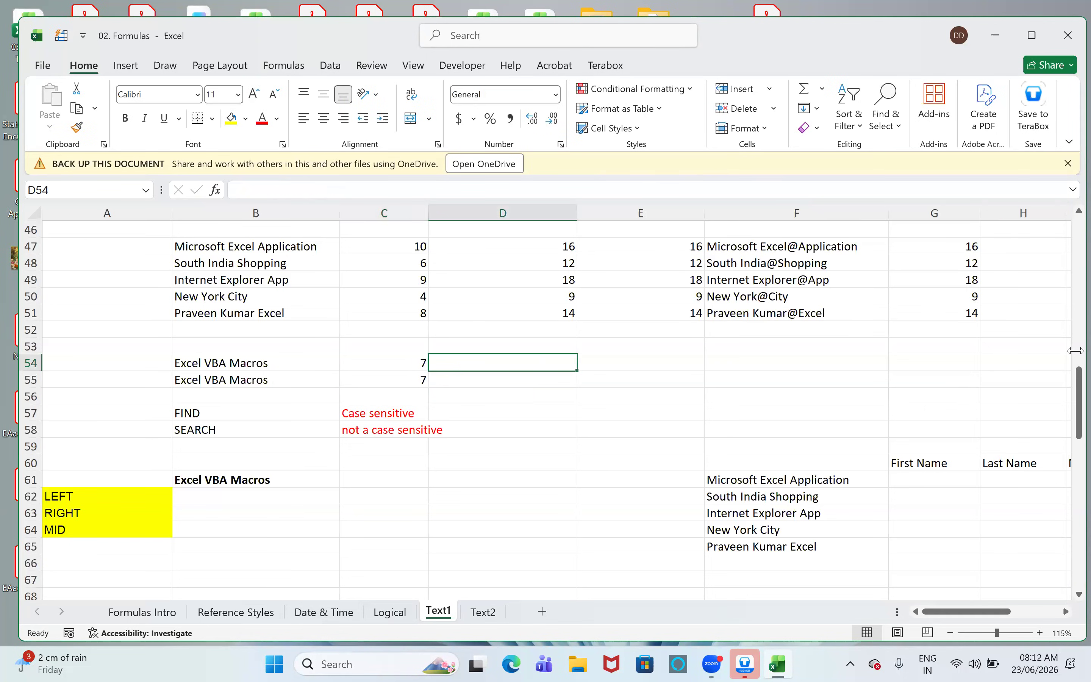
pyautogui.press('Down')
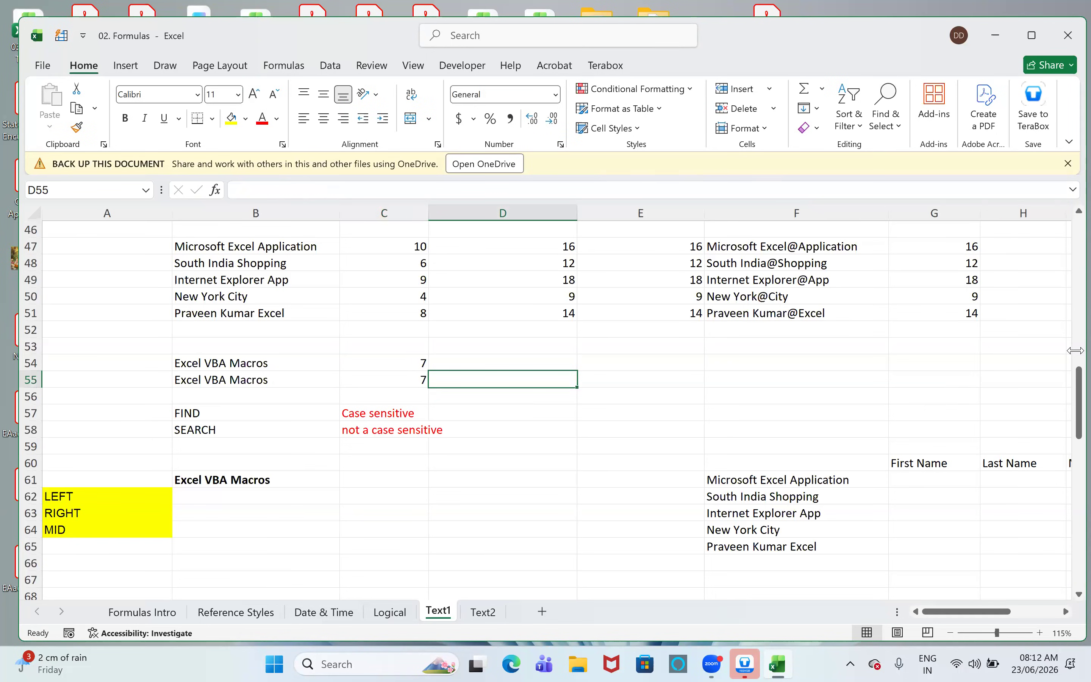
pyautogui.write('=sea')
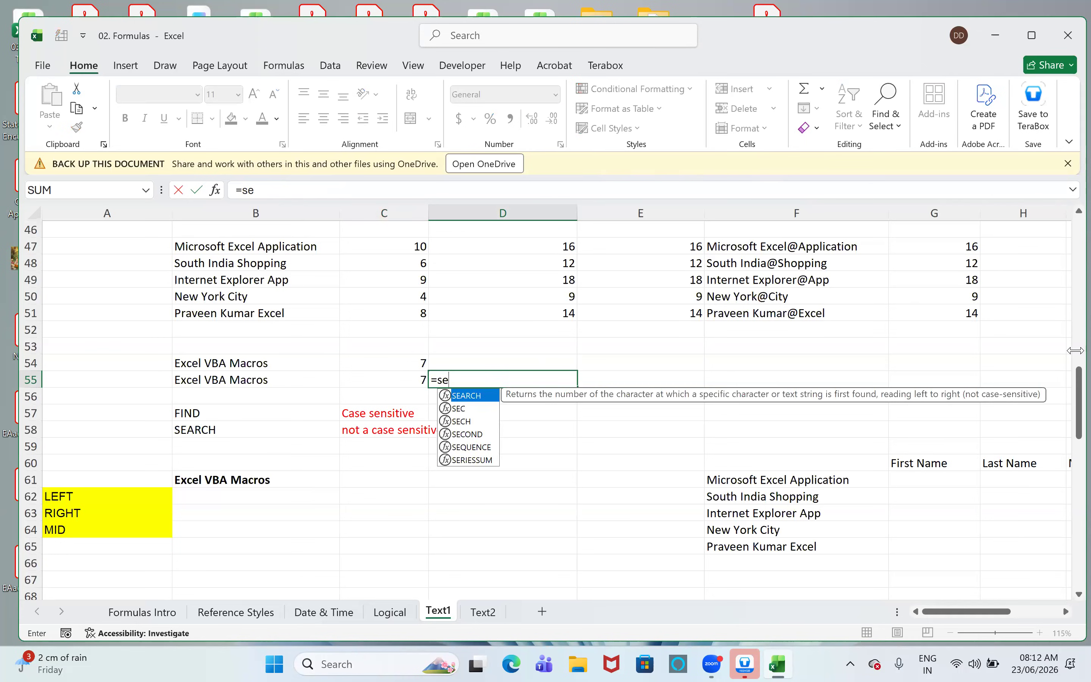
pyautogui.press('Tab')
pyautogui.write('"vba')
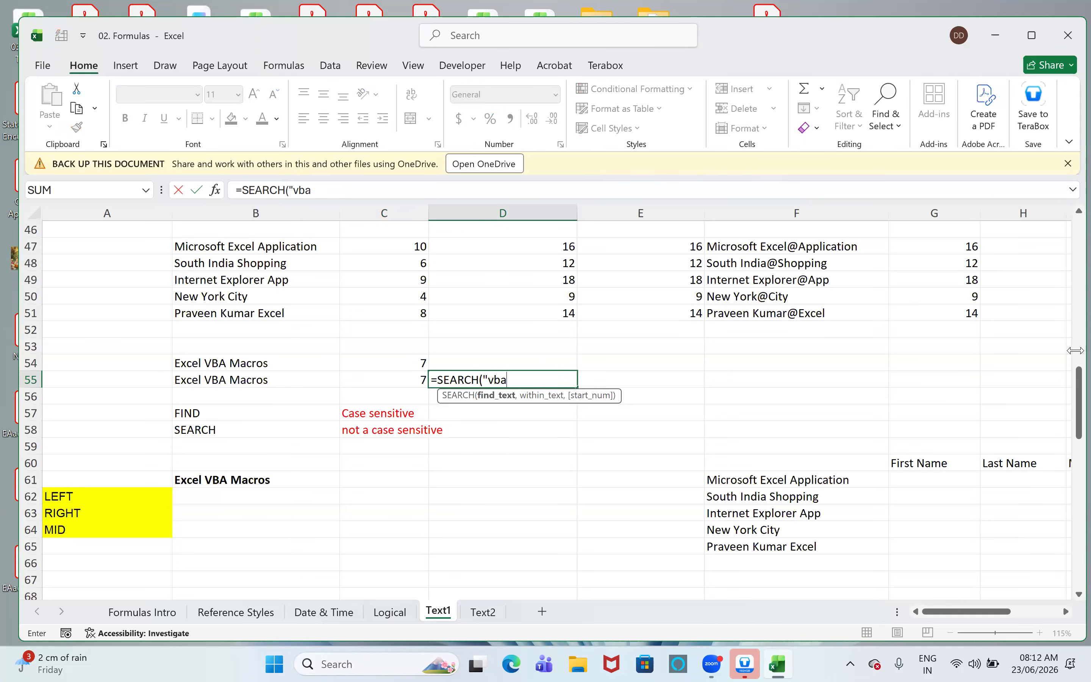
pyautogui.write('",')
pyautogui.press('Left')
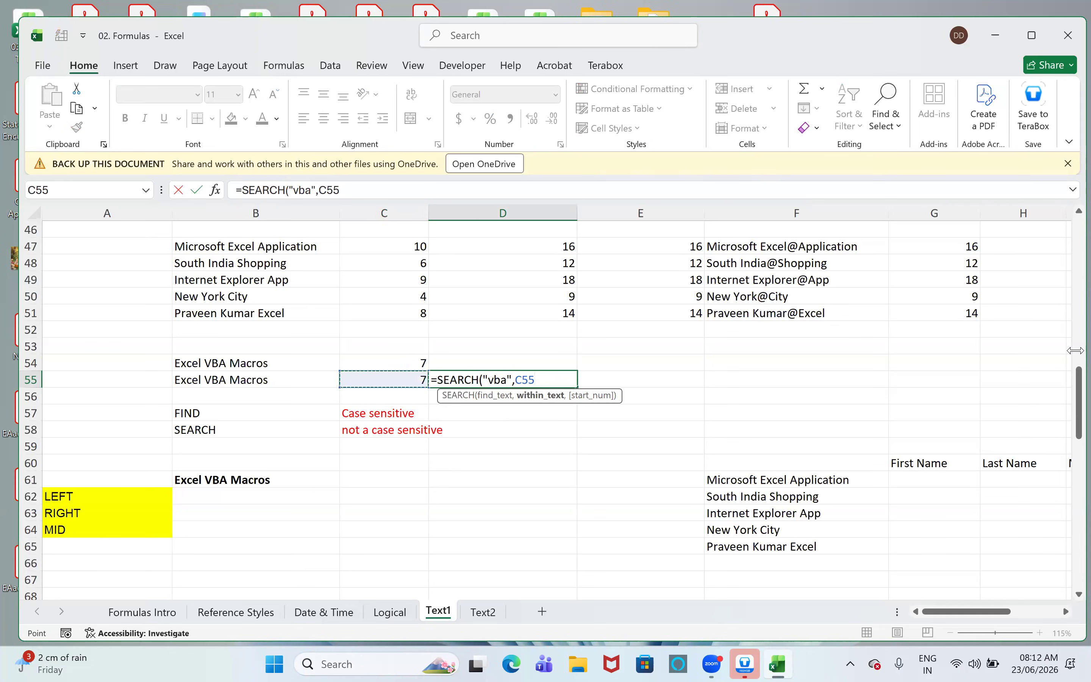
pyautogui.press('Left')
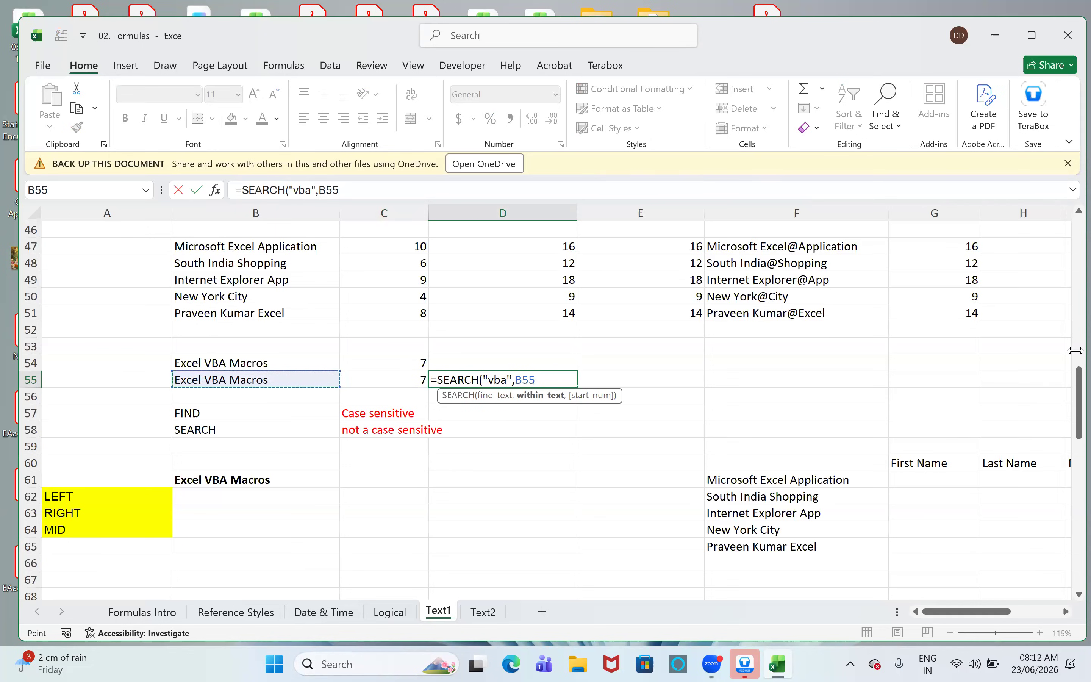
pyautogui.press('Return')
# - Enter =FIND("vba",B54) in cell D54 to test FIND with a lowercase term
pyautogui.press('Up')
pyautogui.press('Up')
pyautogui.write('=')
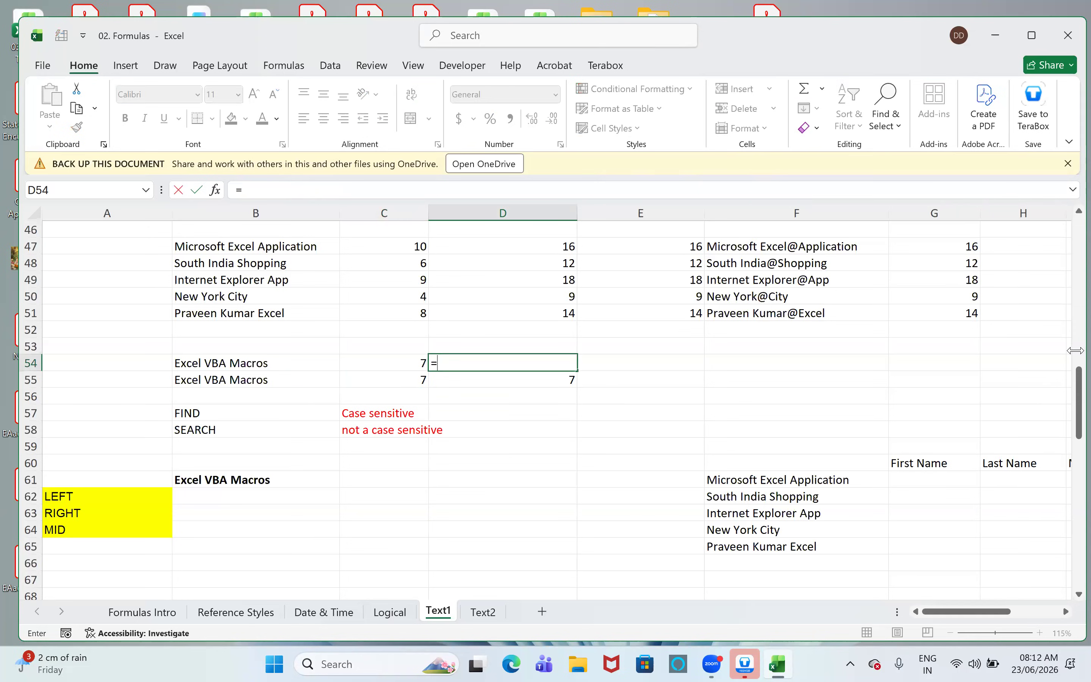
pyautogui.write('fin')
pyautogui.press('Tab')
pyautogui.write('"vba",')
pyautogui.press('Left')
pyautogui.press('Left')
pyautogui.write(')')
pyautogui.press('Return')
pyautogui.press('Up')
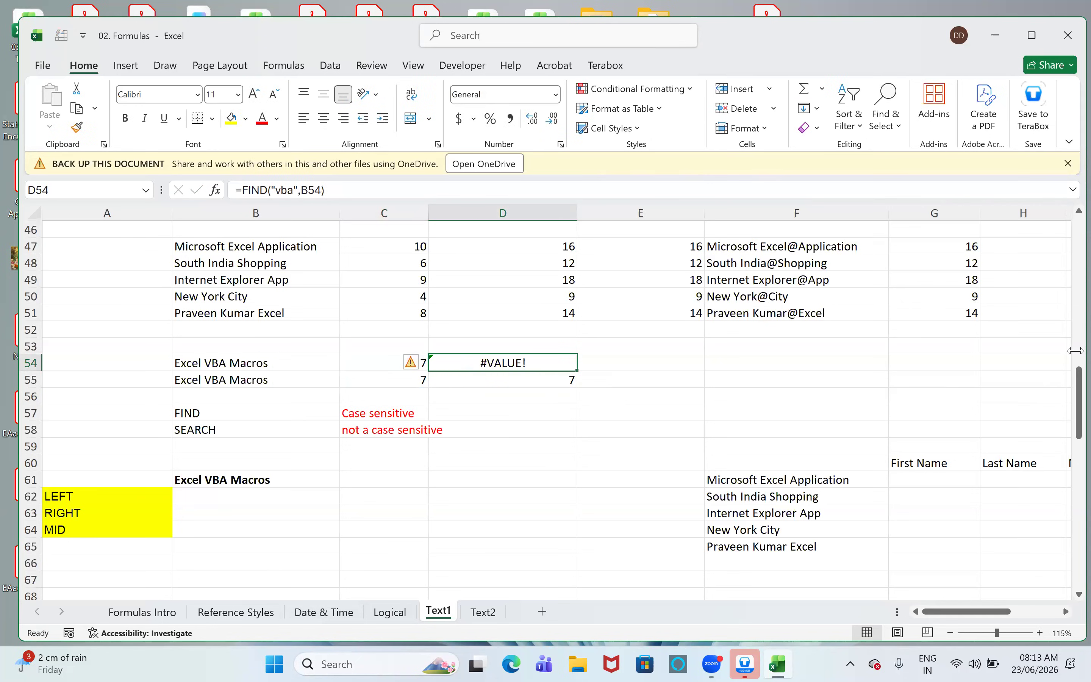
# - Compare the case-sensitivity notes in C57 and C58 with the lowercase FIND and SEARCH formulas in D54 and D55
pyautogui.click(412, 412)
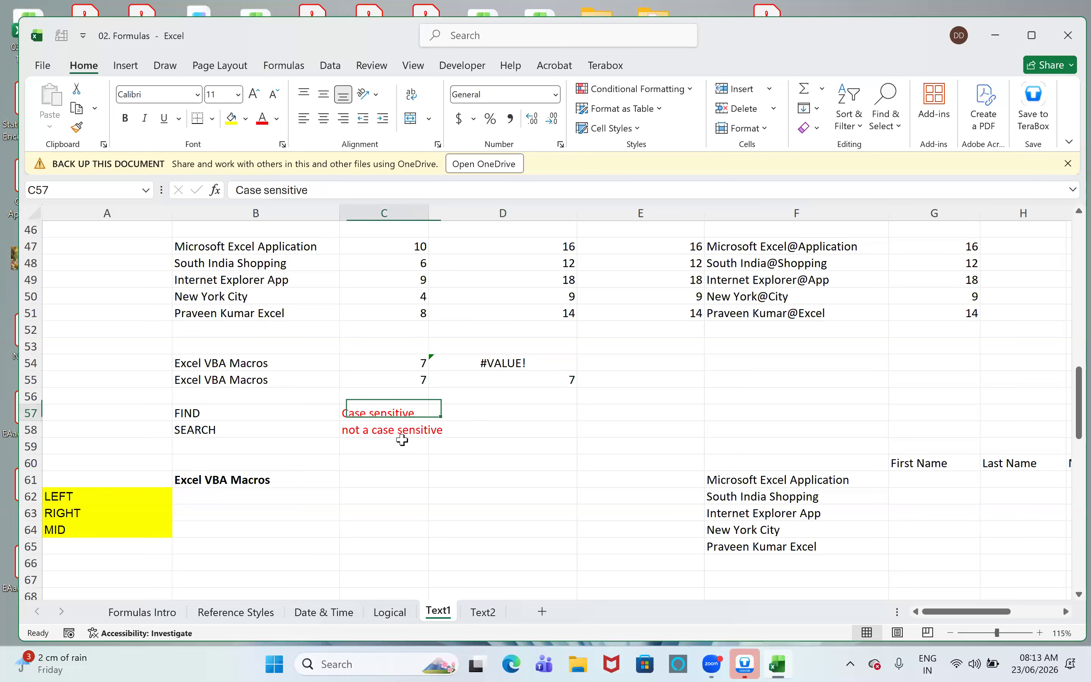
pyautogui.click(396, 429)
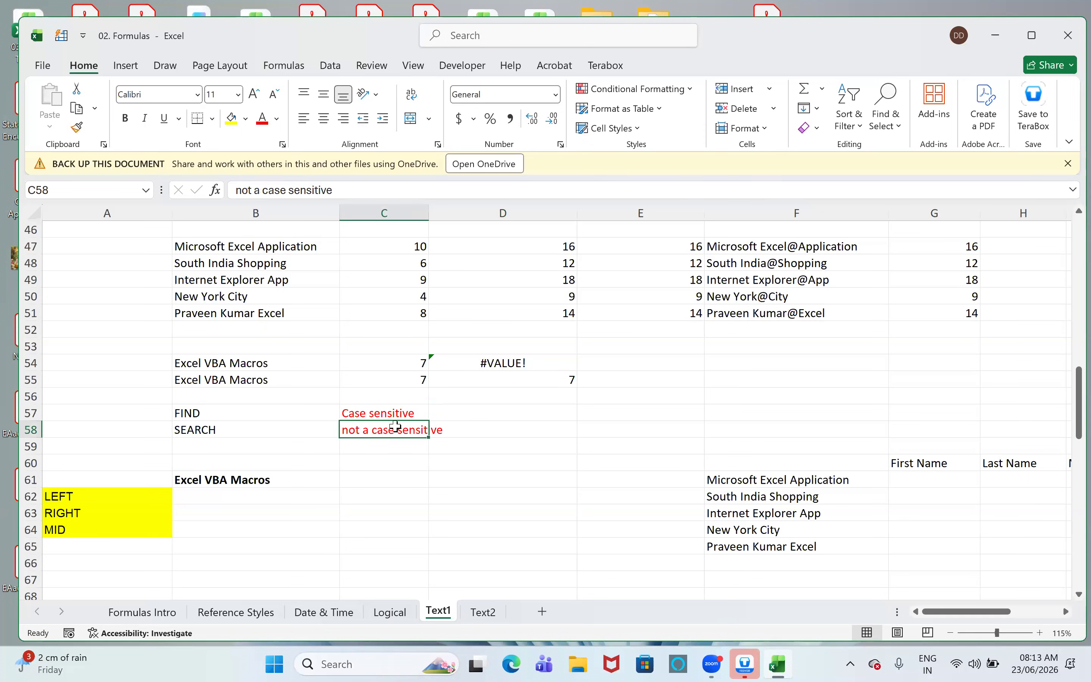
pyautogui.click(496, 365)
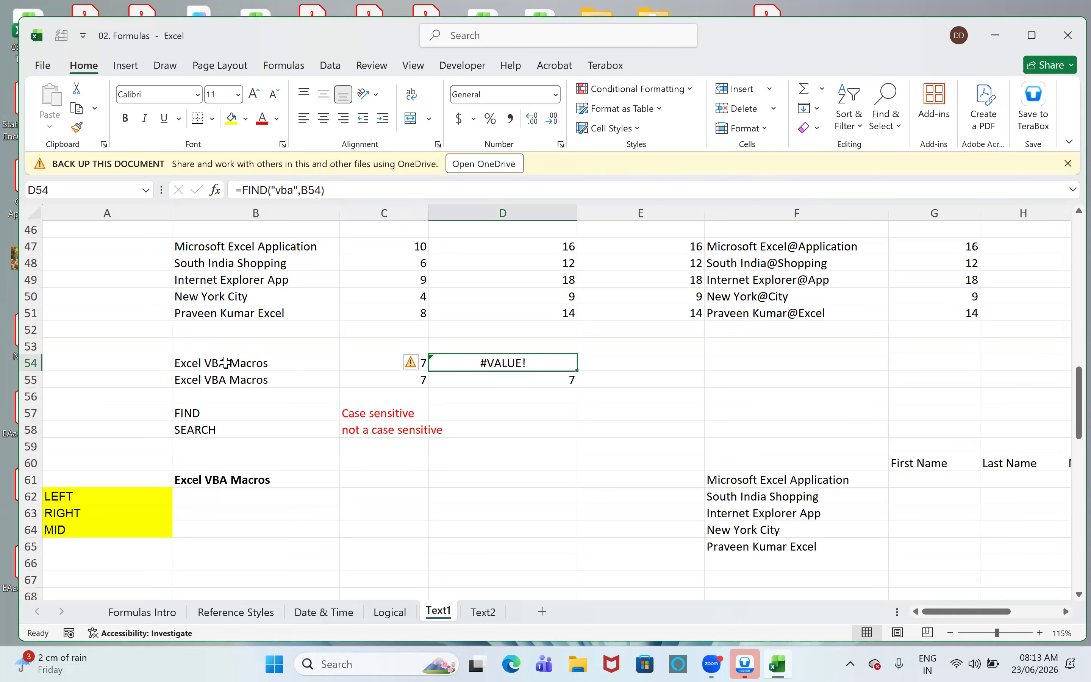
pyautogui.click(563, 381)
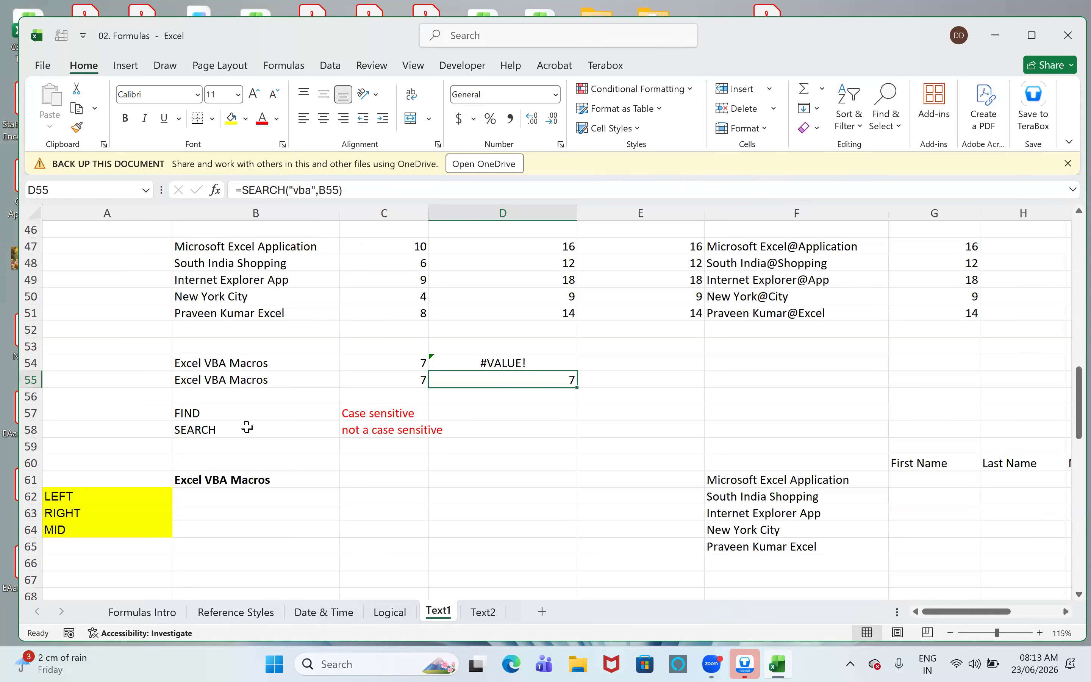
# - Enter =LEFT(B61) in cell B62, leaving out the number of characters
pyautogui.scroll(-4, 247, 427)
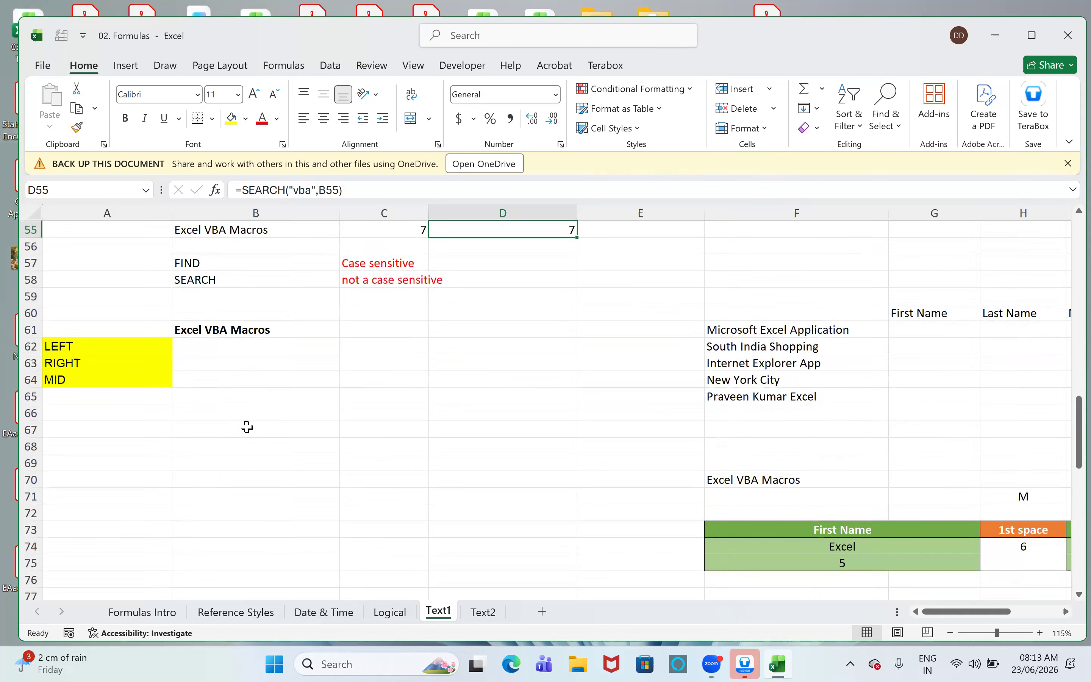
pyautogui.click(220, 279)
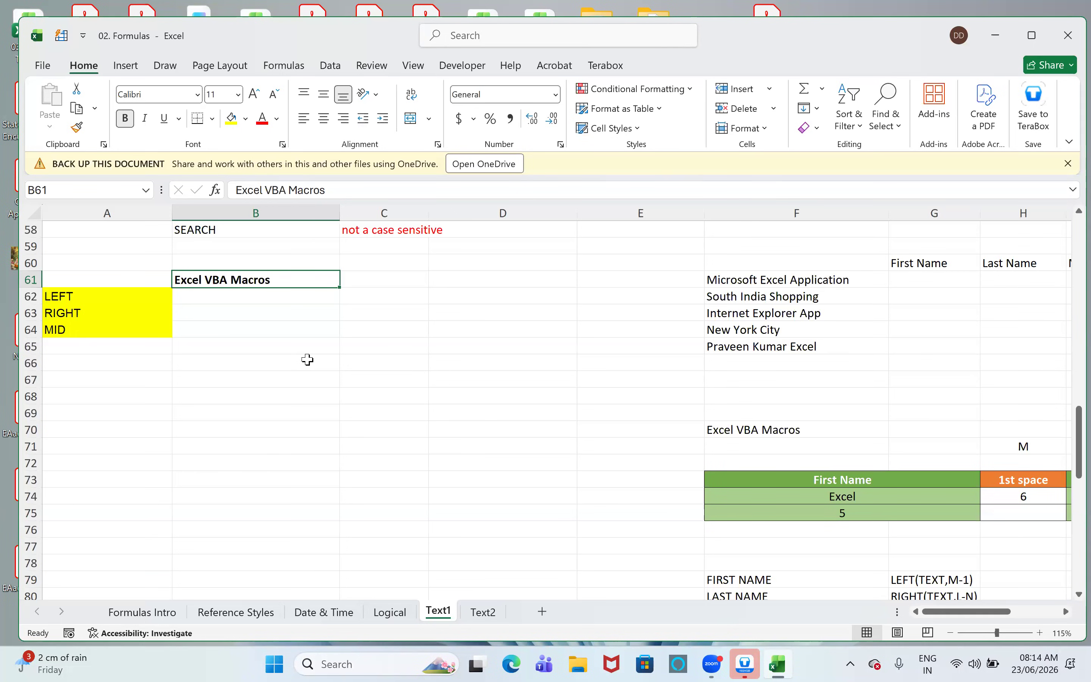
pyautogui.write('=')
pyautogui.press('Escape')
pyautogui.press('Down')
pyautogui.write('=left')
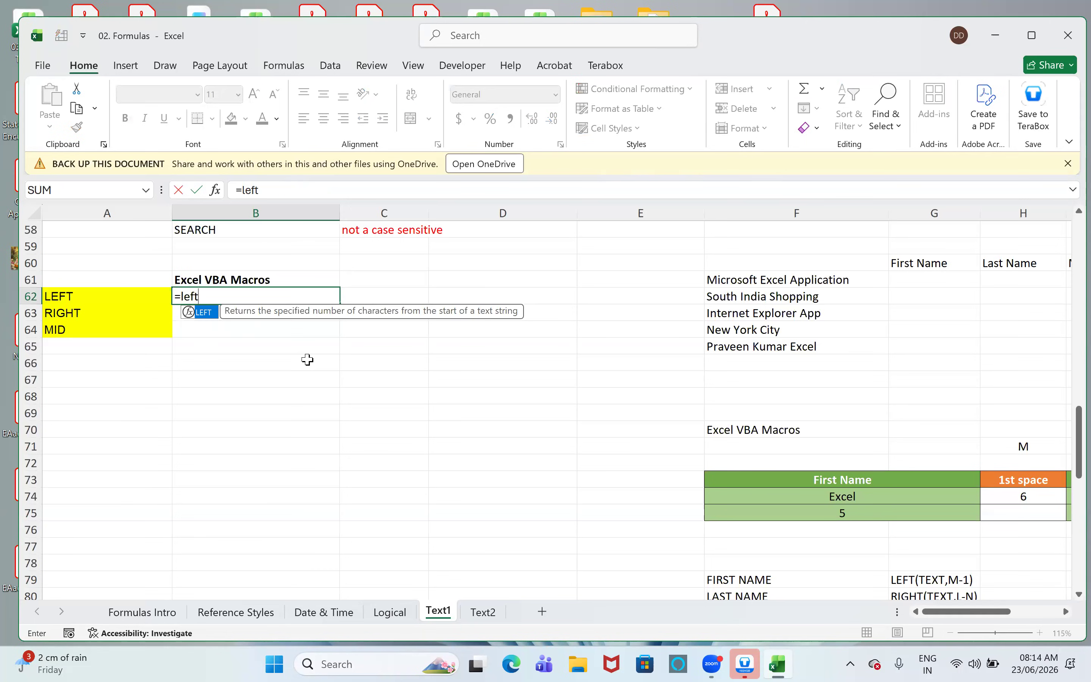
pyautogui.press('Tab')
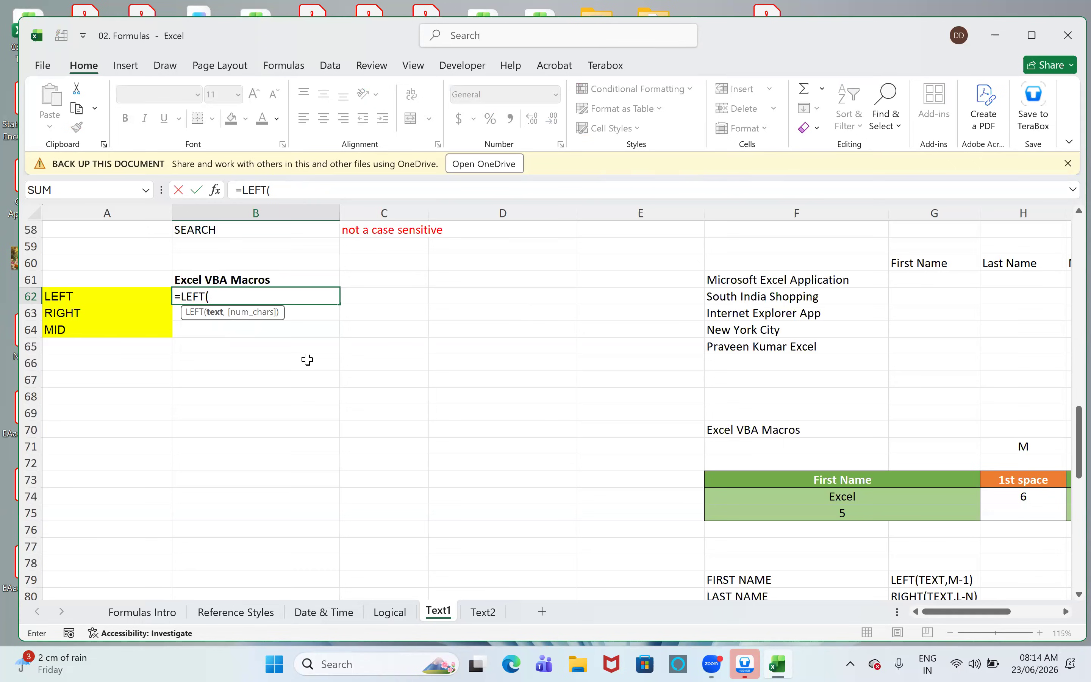
pyautogui.press('Up')
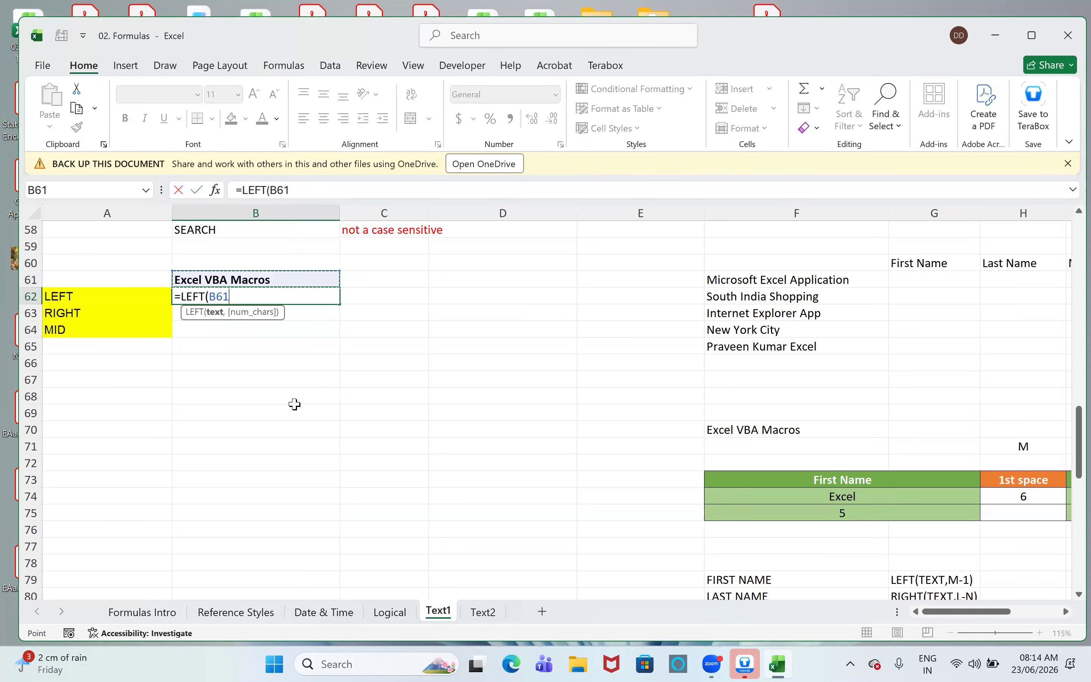
pyautogui.write(')')
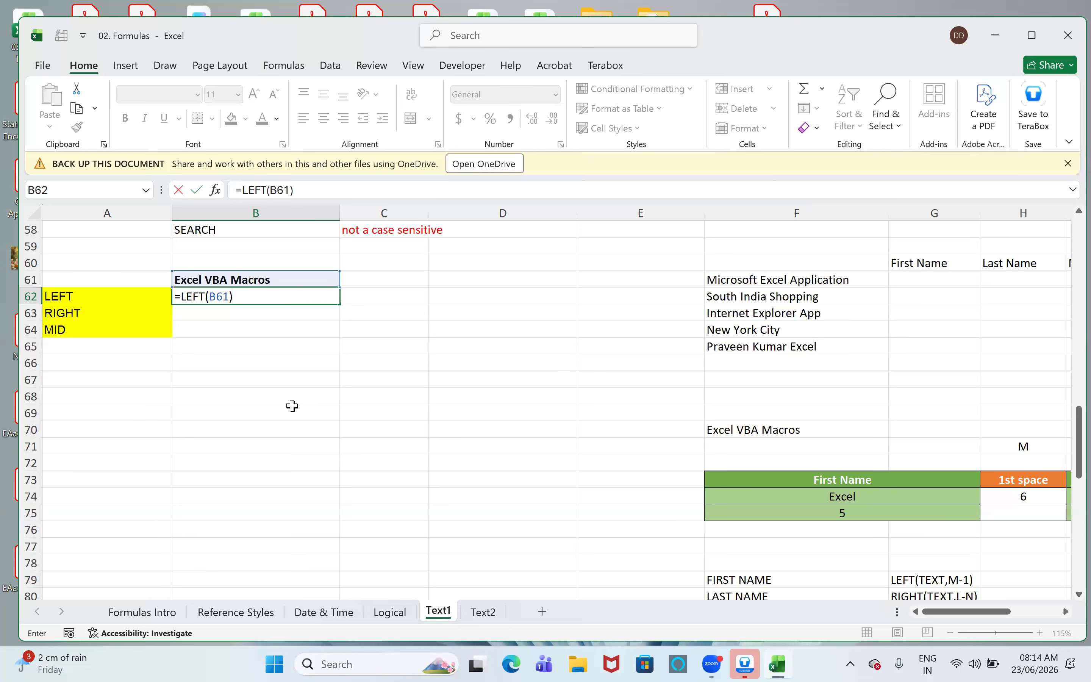
pyautogui.press('Return')
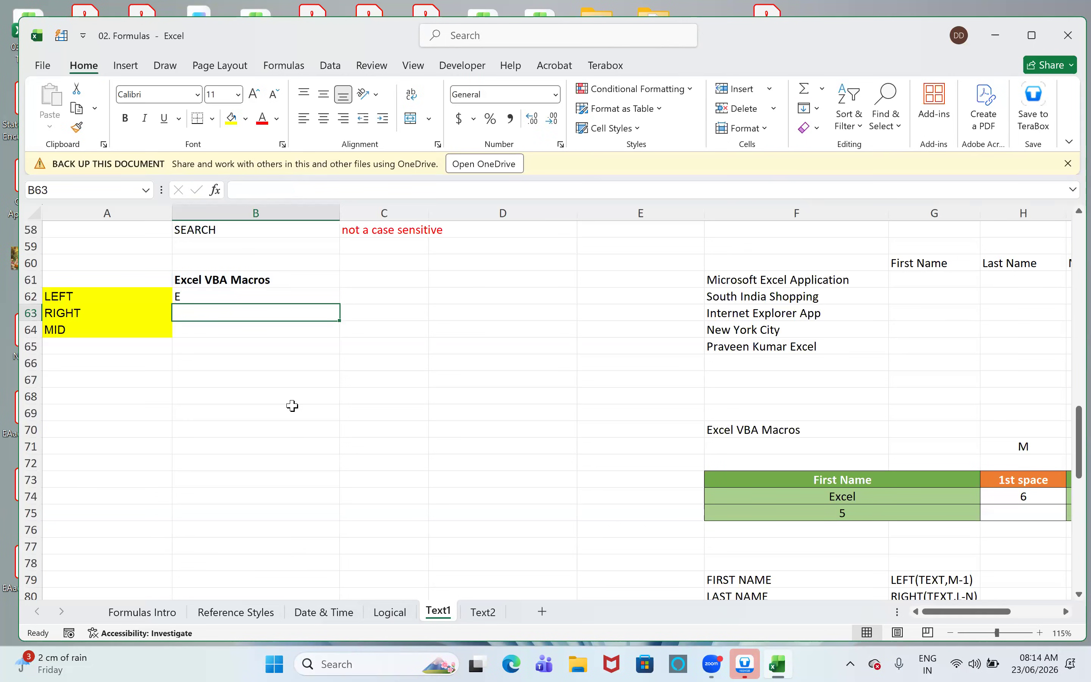
# - Enter =RIGHT(B61) in cell B63, leaving out the number of characters
pyautogui.write('=righ')
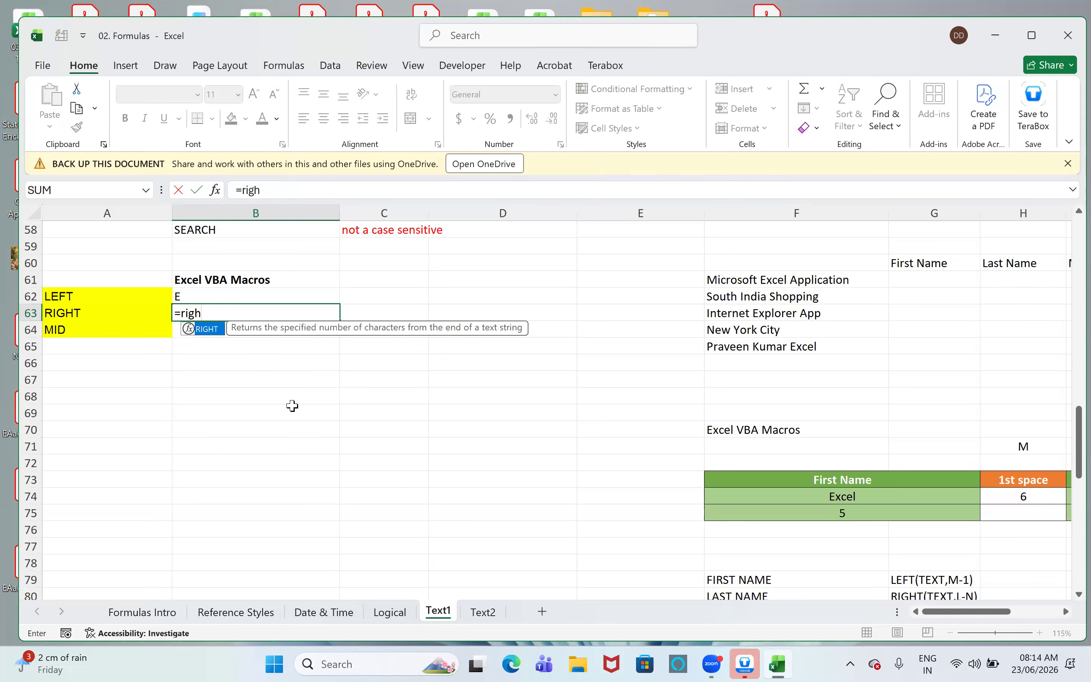
pyautogui.press('Tab')
pyautogui.press('Up')
pyautogui.press('Up')
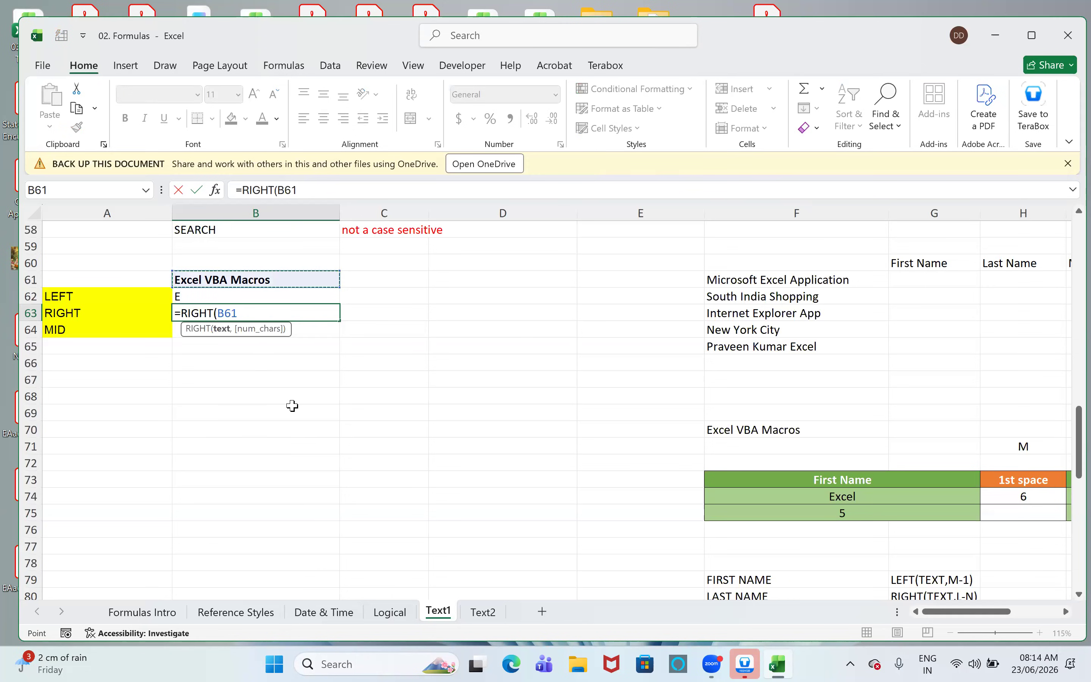
pyautogui.write(',1')
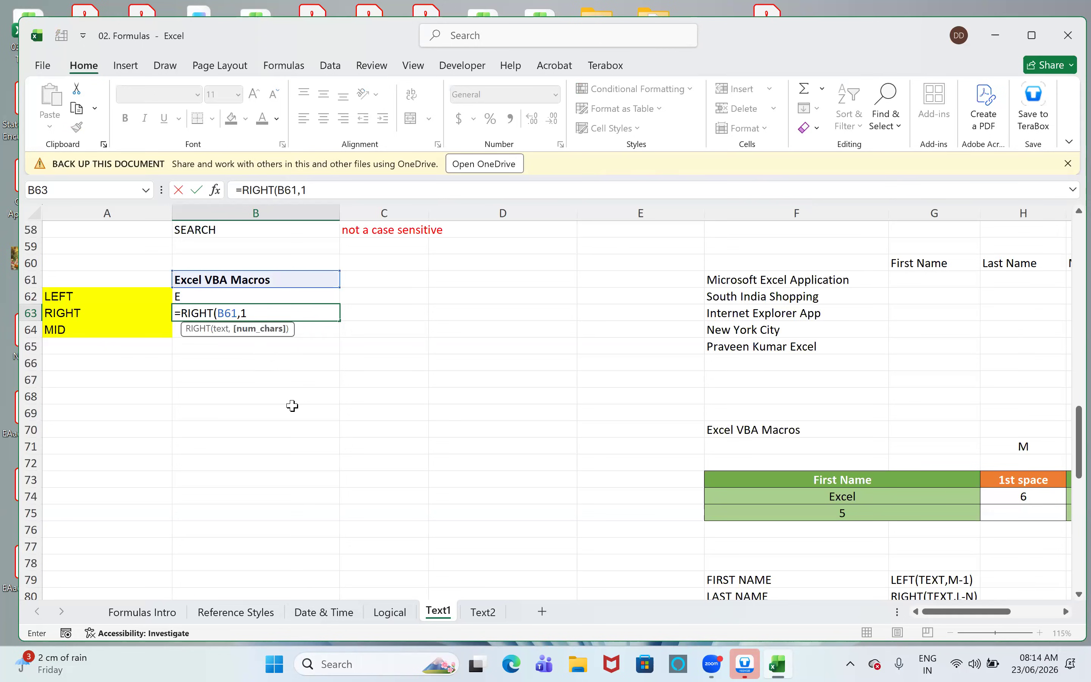
pyautogui.press('BackSpace')
pyautogui.press('BackSpace')
pyautogui.write(')')
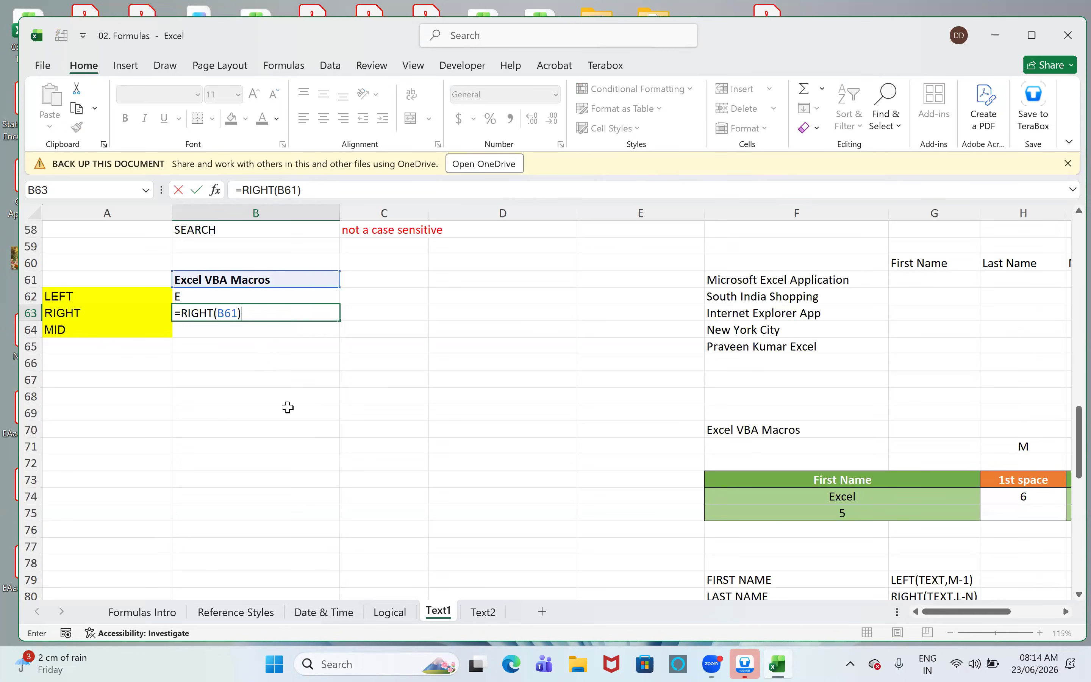
pyautogui.press('Return')
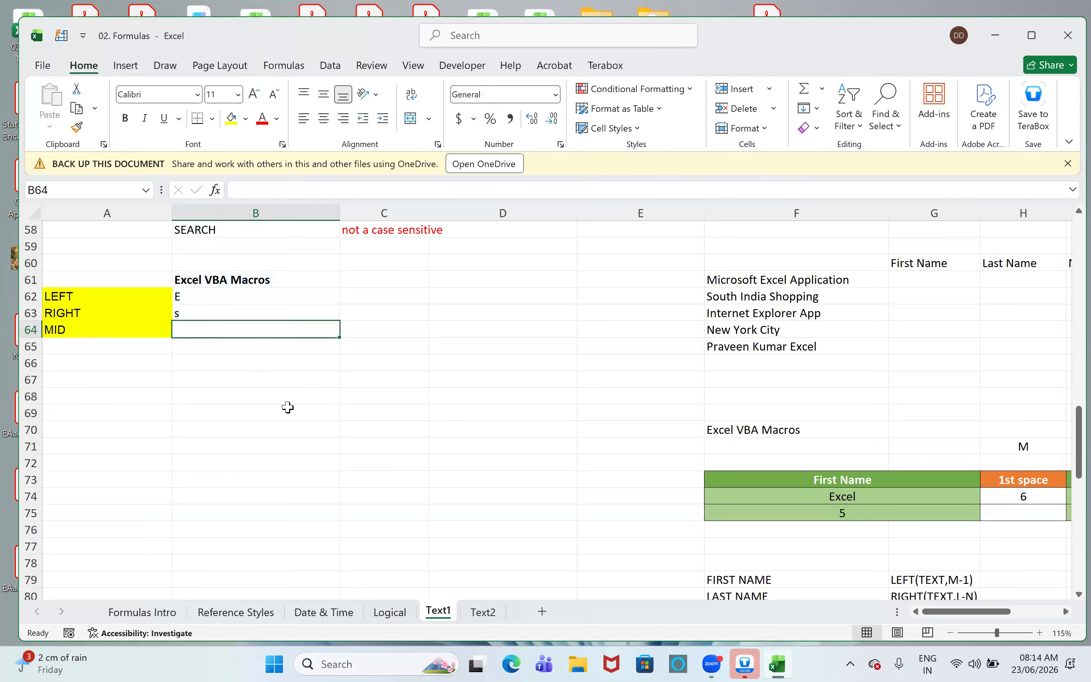
# - Enter =LEFT(B61,5) in cell C62 to extract the first word of the text
pyautogui.press('Up')
pyautogui.press('Up')
pyautogui.press('Right')
pyautogui.press('Left')
pyautogui.press('Right')
pyautogui.press('Up')
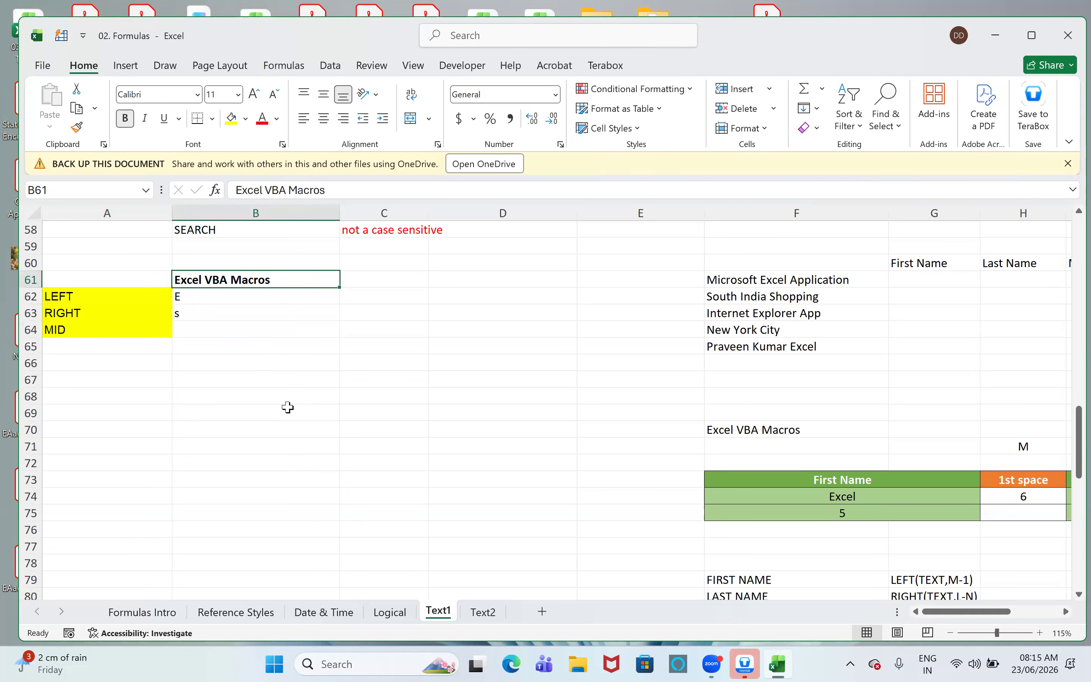
pyautogui.press('Down')
pyautogui.press('Right')
pyautogui.write('=left')
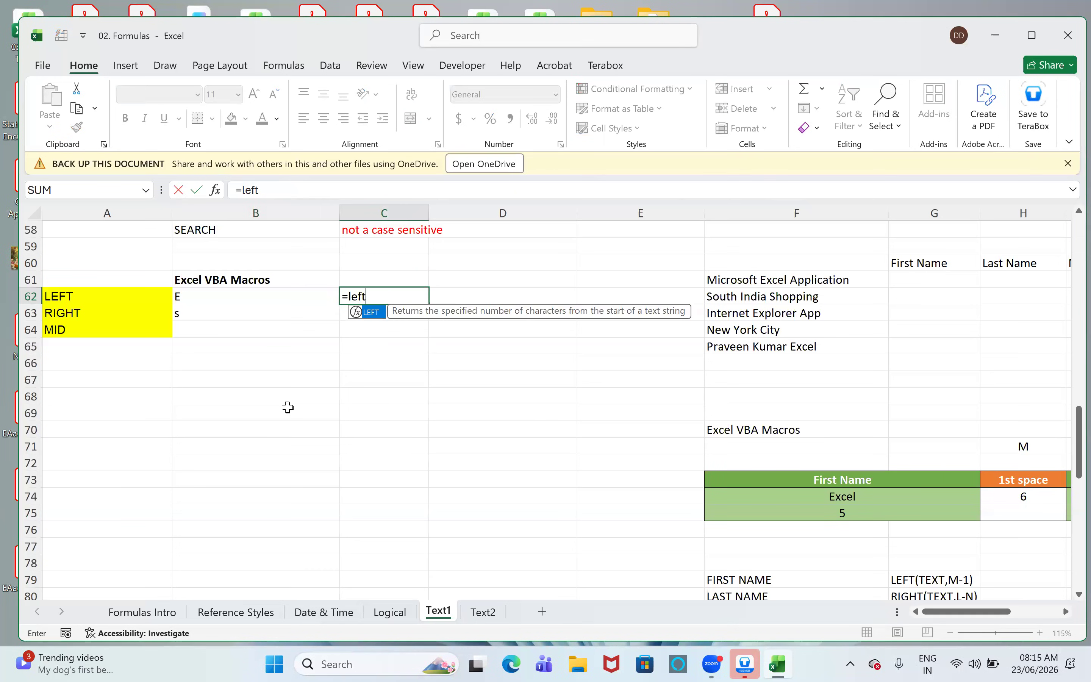
pyautogui.press('Tab')
pyautogui.press('Up')
pyautogui.press('Left')
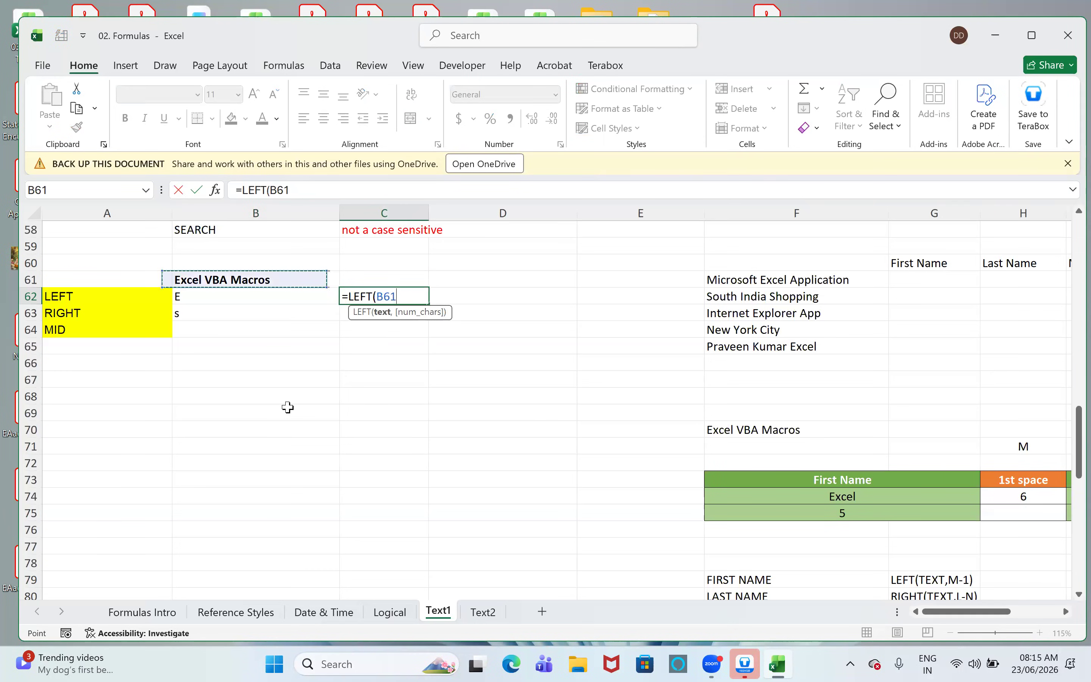
pyautogui.write(',')
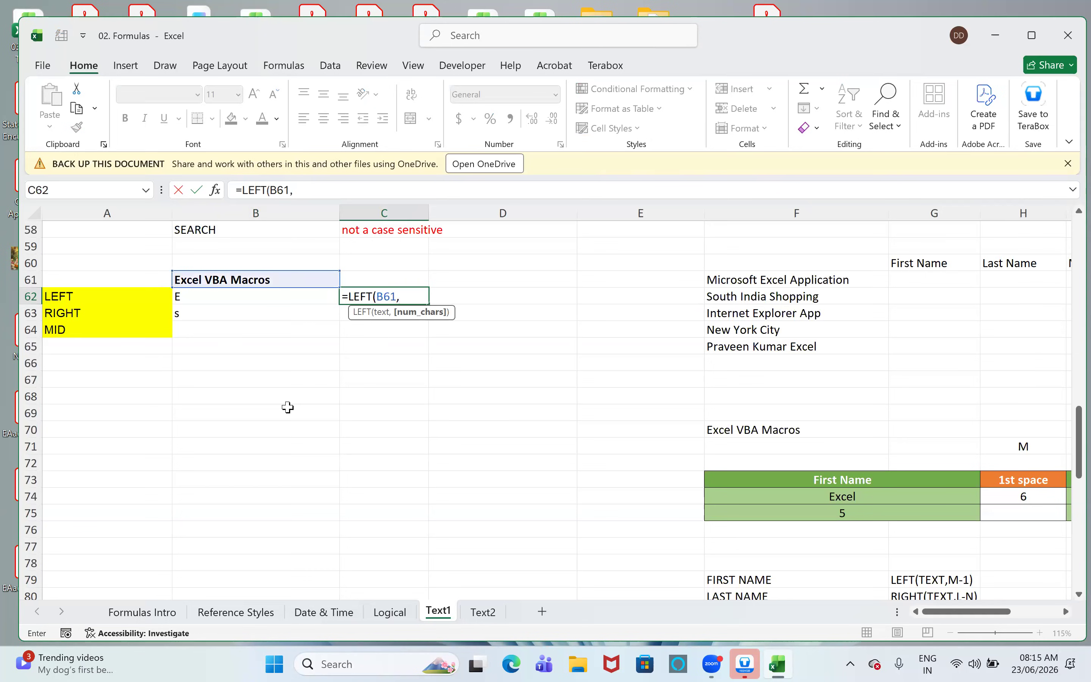
pyautogui.write('5)')
pyautogui.press('Return')
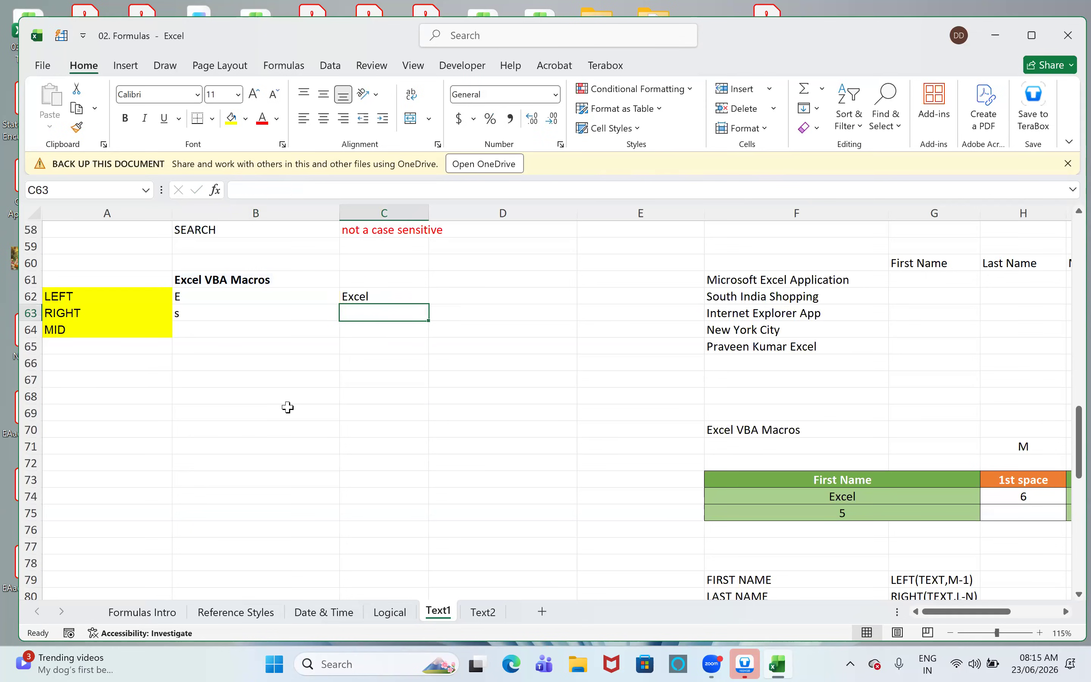
# - Enter =RIGHT(B61,6) in cell C63 to extract the last word of the text
pyautogui.write('=right')
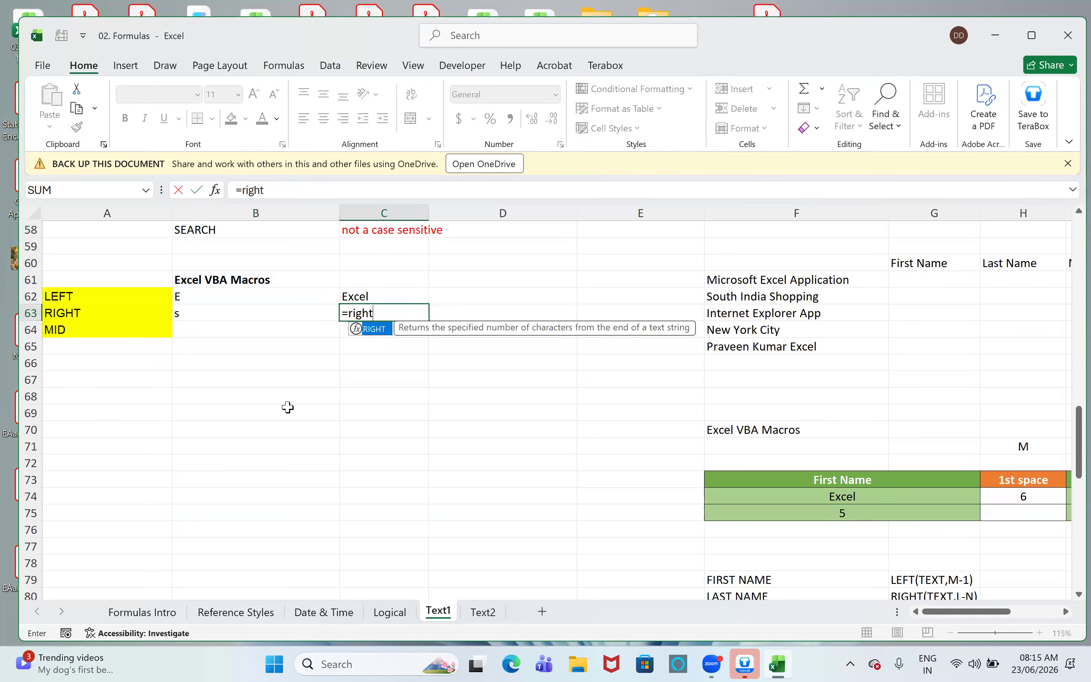
pyautogui.press('Tab')
pyautogui.press('Up')
pyautogui.press('Up')
pyautogui.press('Left')
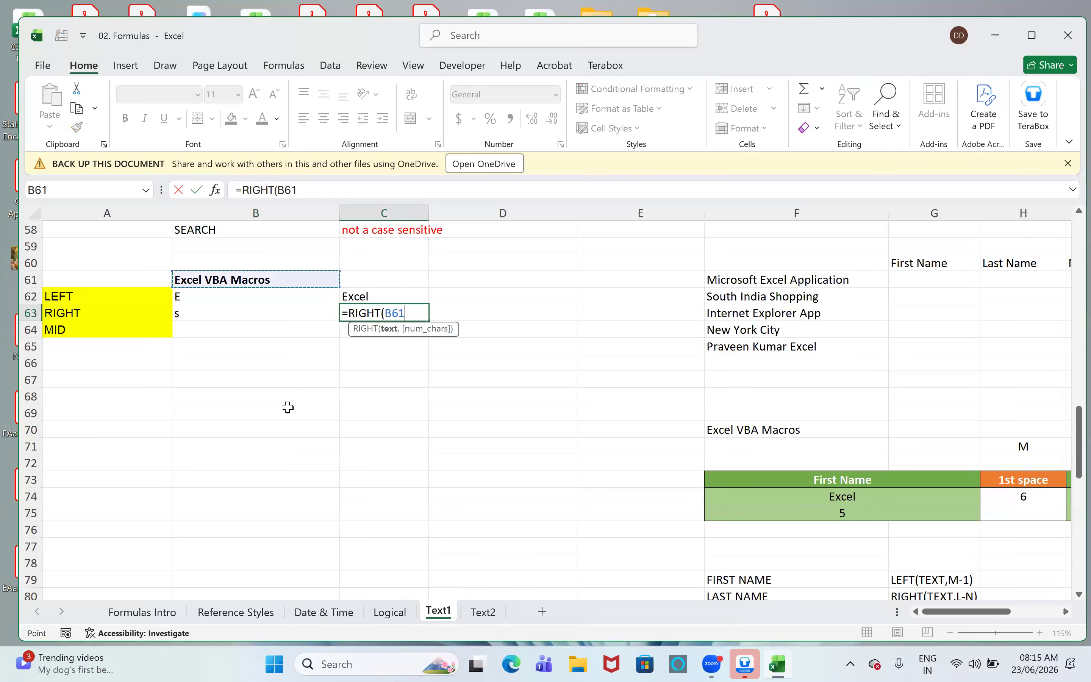
pyautogui.write(',6')
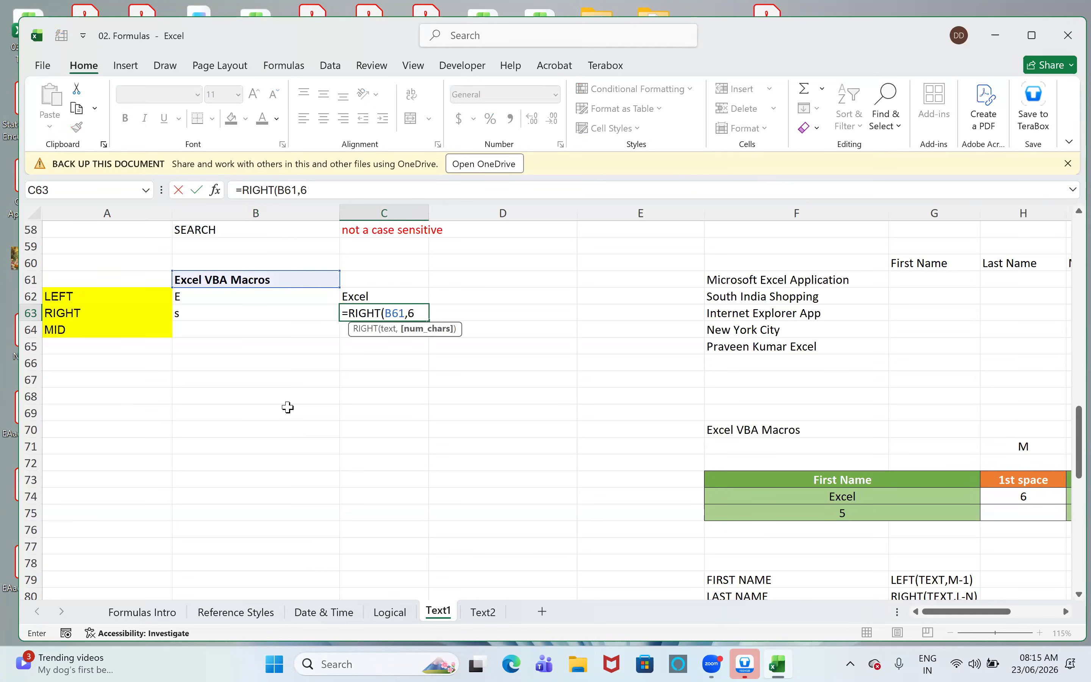
pyautogui.write(')')
pyautogui.press('Return')
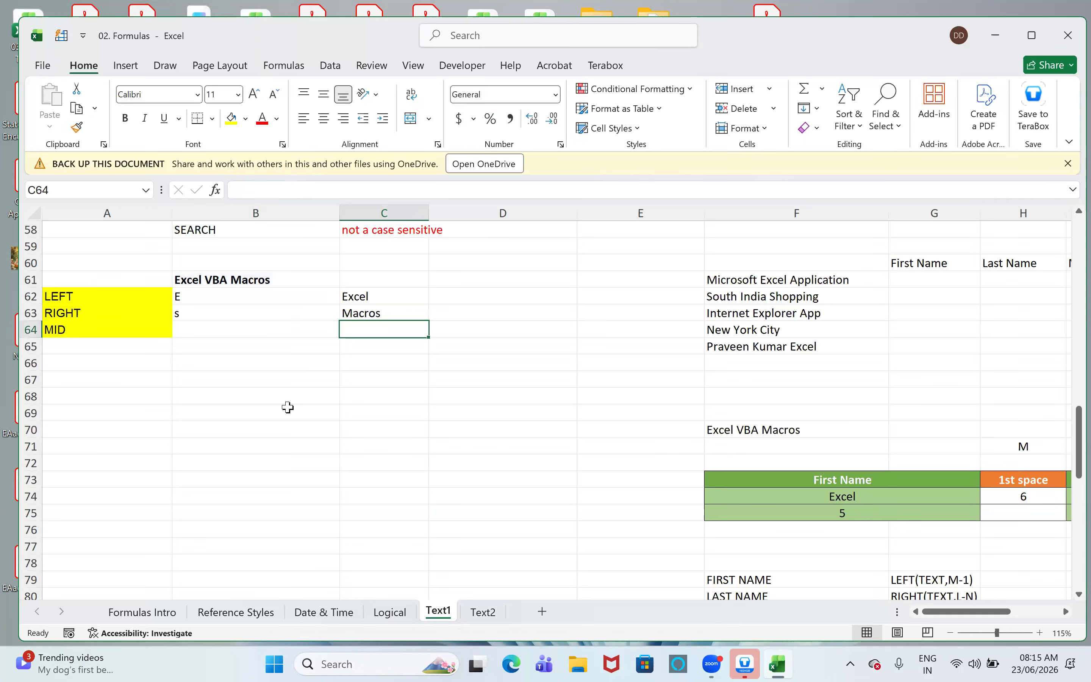
# - Enter =MID(B61,7,3) in cell B64 to extract the middle word of the text
pyautogui.press('Left')
pyautogui.write('=mid')
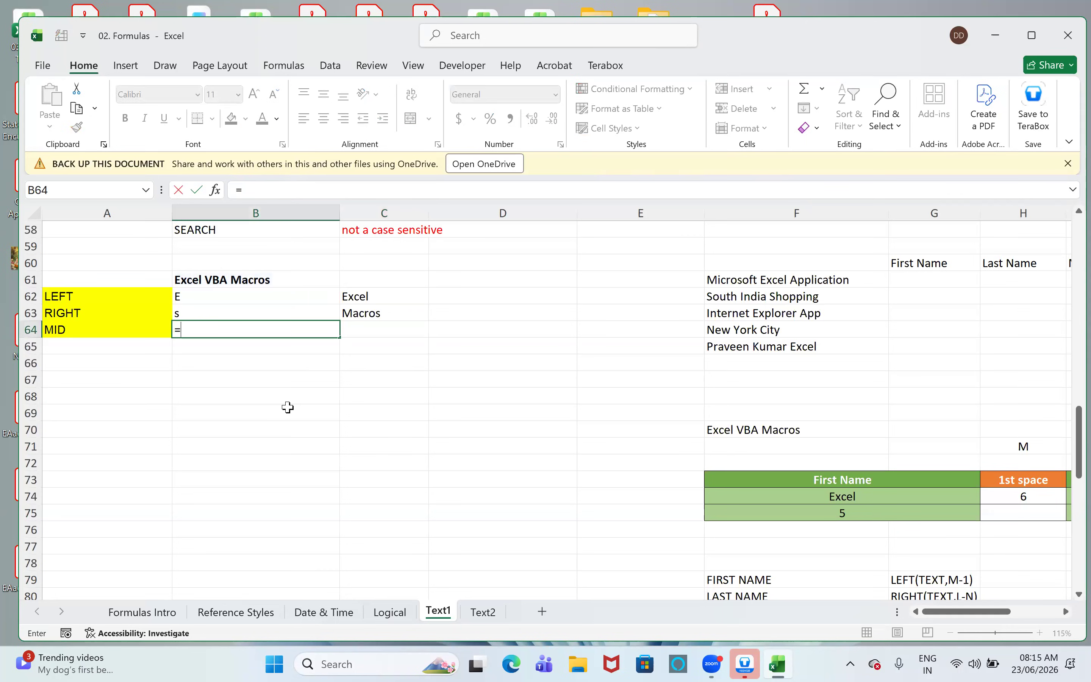
pyautogui.press('Tab')
pyautogui.press('Up')
pyautogui.press('Up')
pyautogui.press('Up')
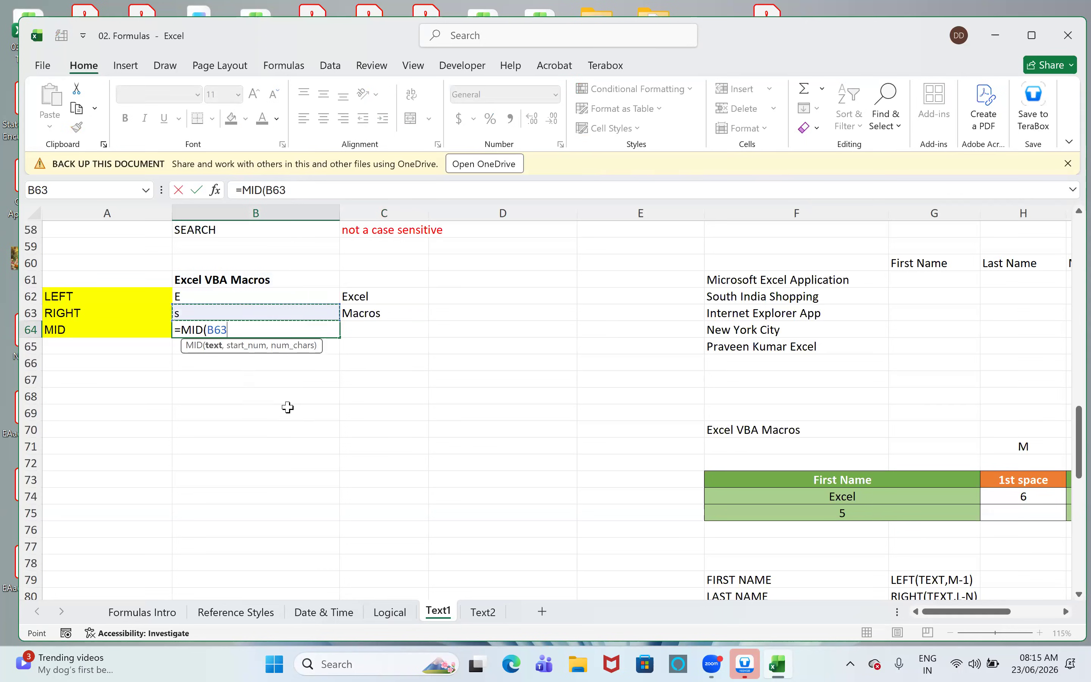
pyautogui.write(',')
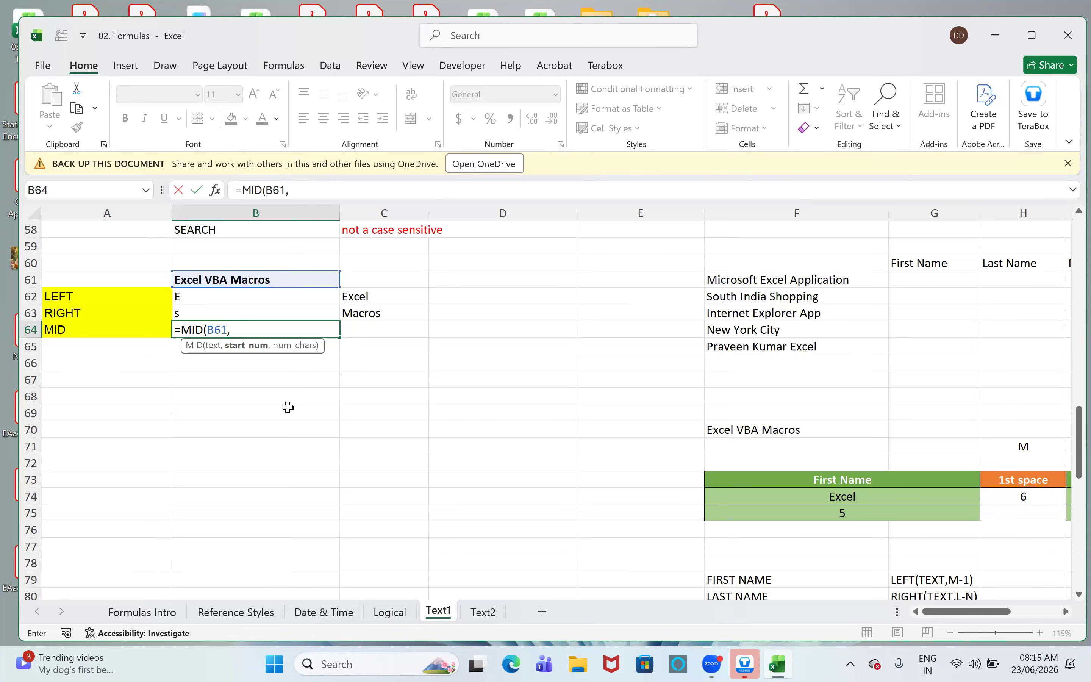
pyautogui.write('7,3)')
pyautogui.press('Return')
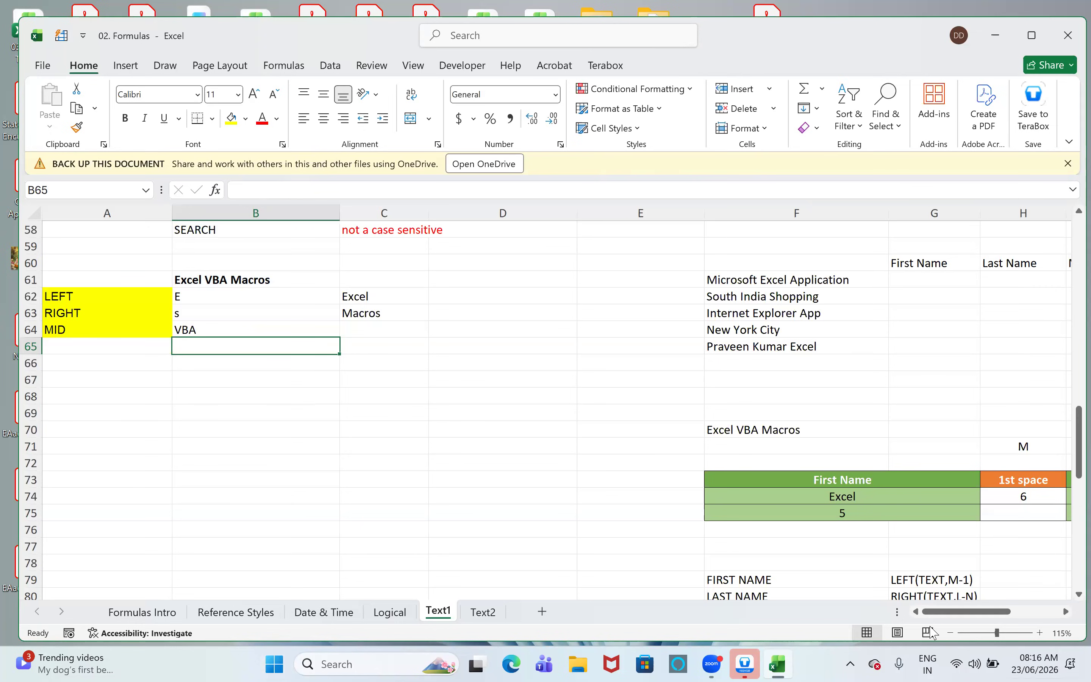
# - Examine the three-word texts in F61:F65 and the First Name, Last Name and Middle Name columns beside them
pyautogui.moveTo(961, 612); pyautogui.dragTo(978, 607)
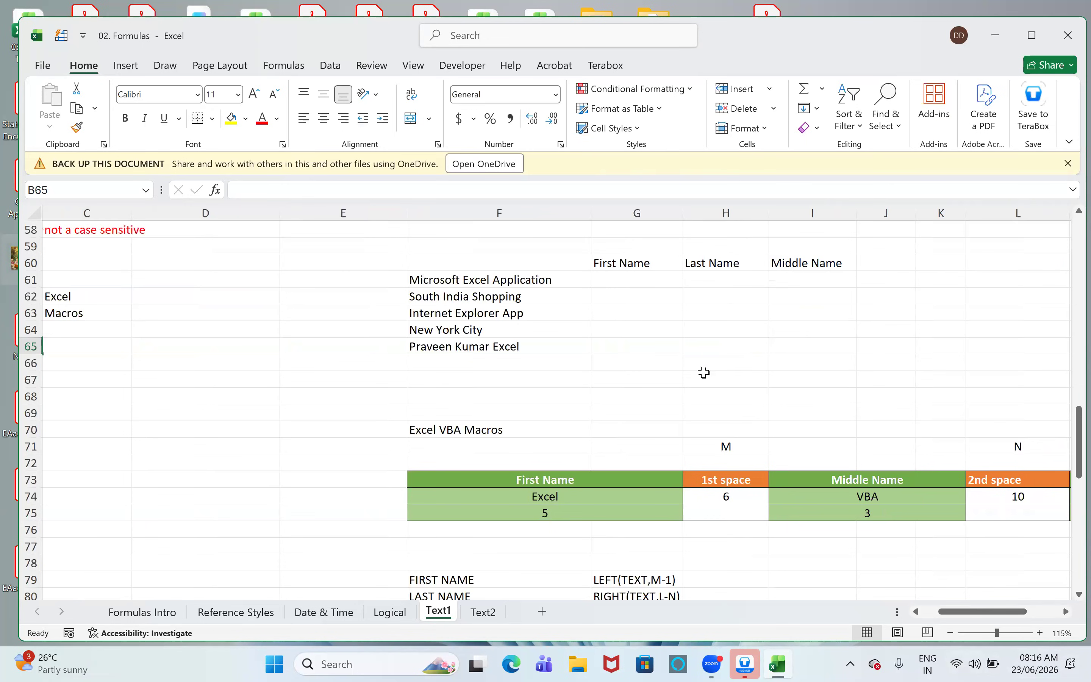
pyautogui.moveTo(556, 282); pyautogui.dragTo(545, 342)
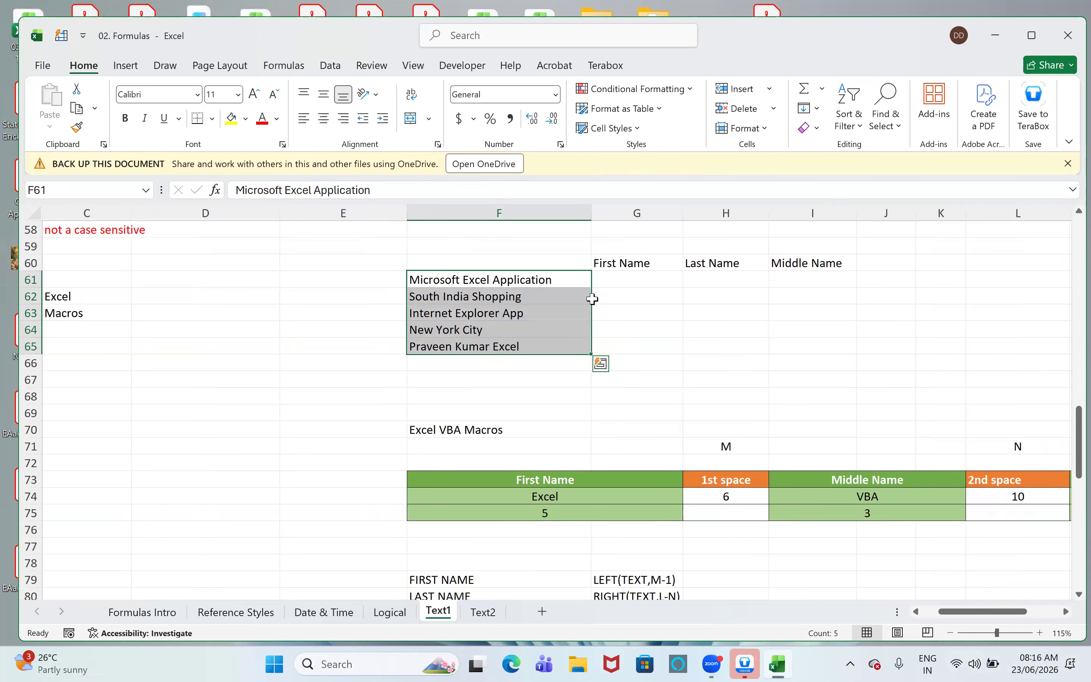
pyautogui.click(621, 276)
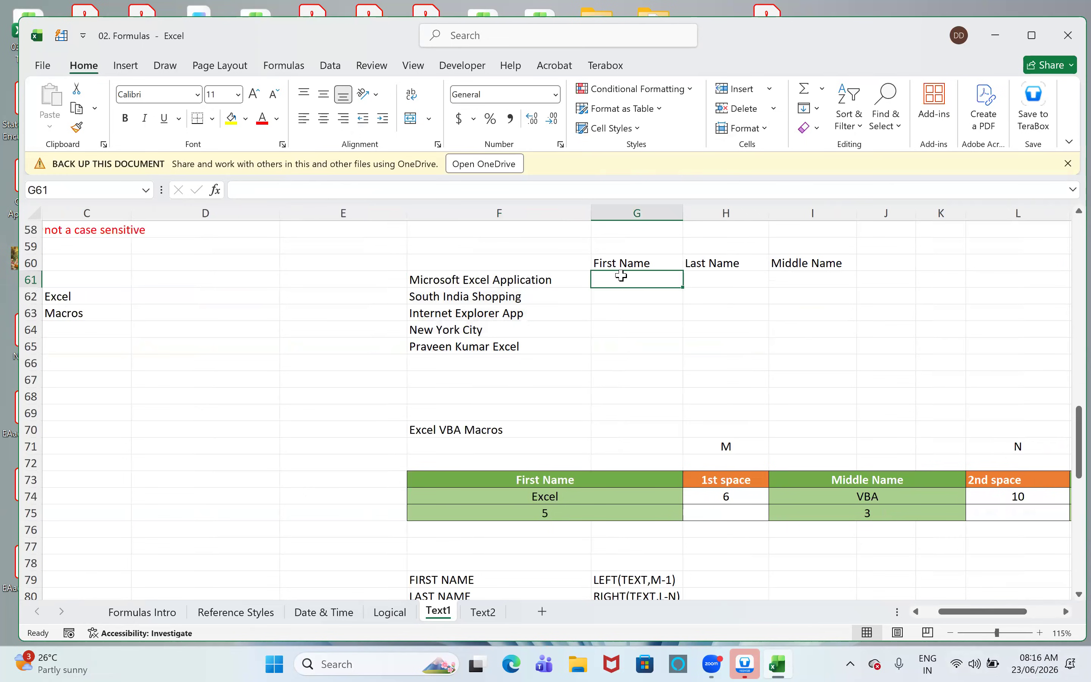
pyautogui.click(726, 284)
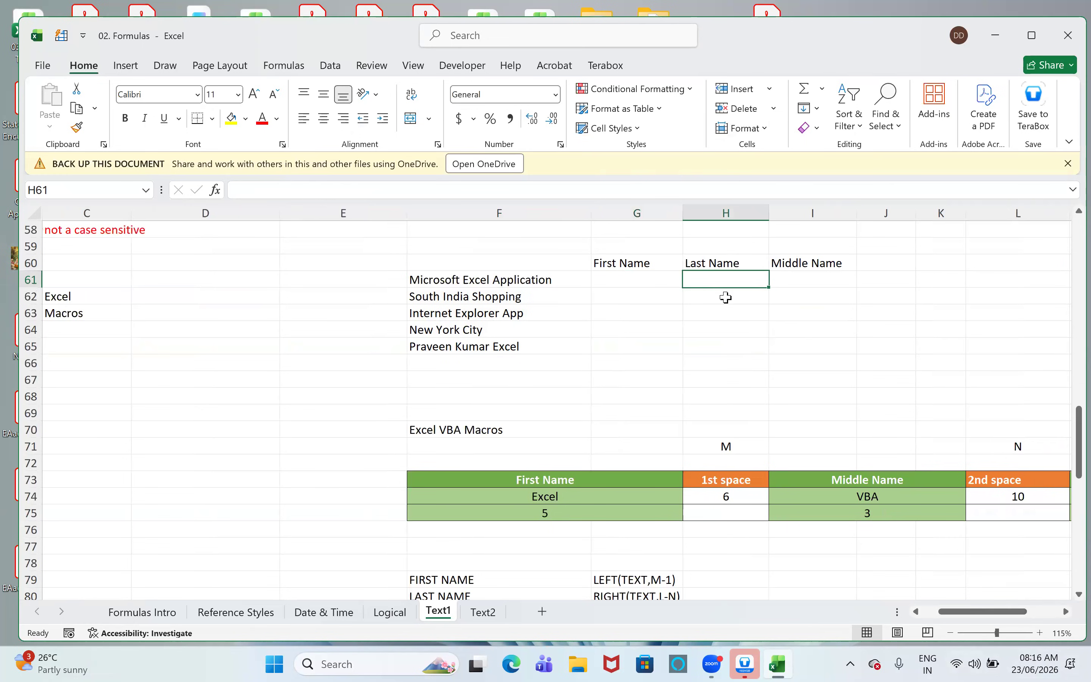
pyautogui.click(799, 270)
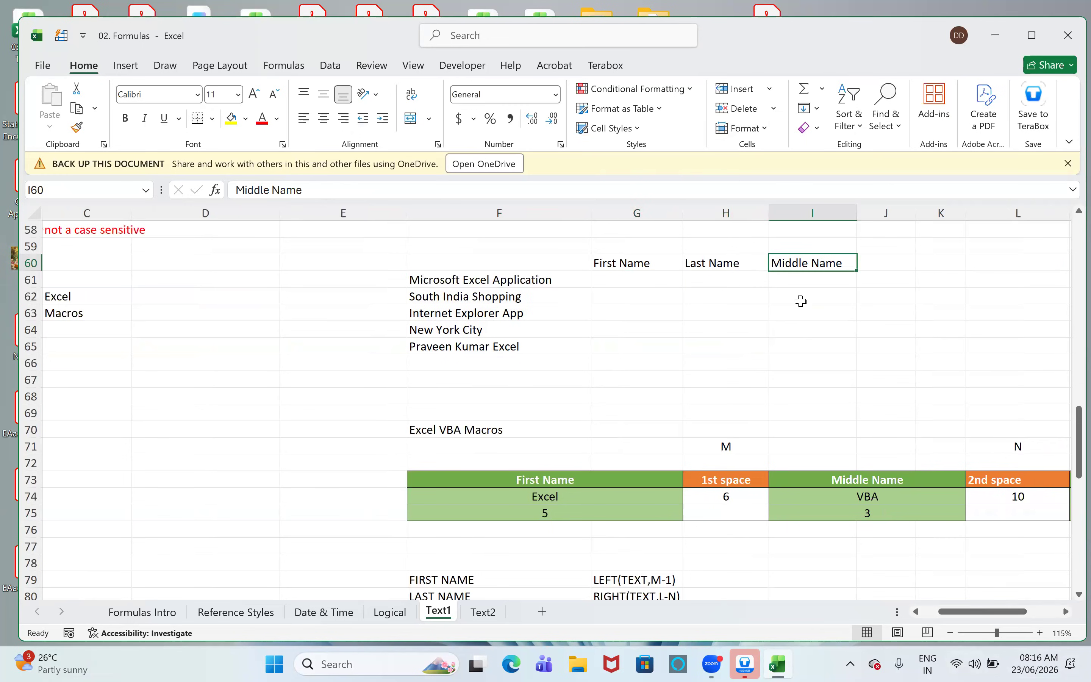
pyautogui.click(670, 277)
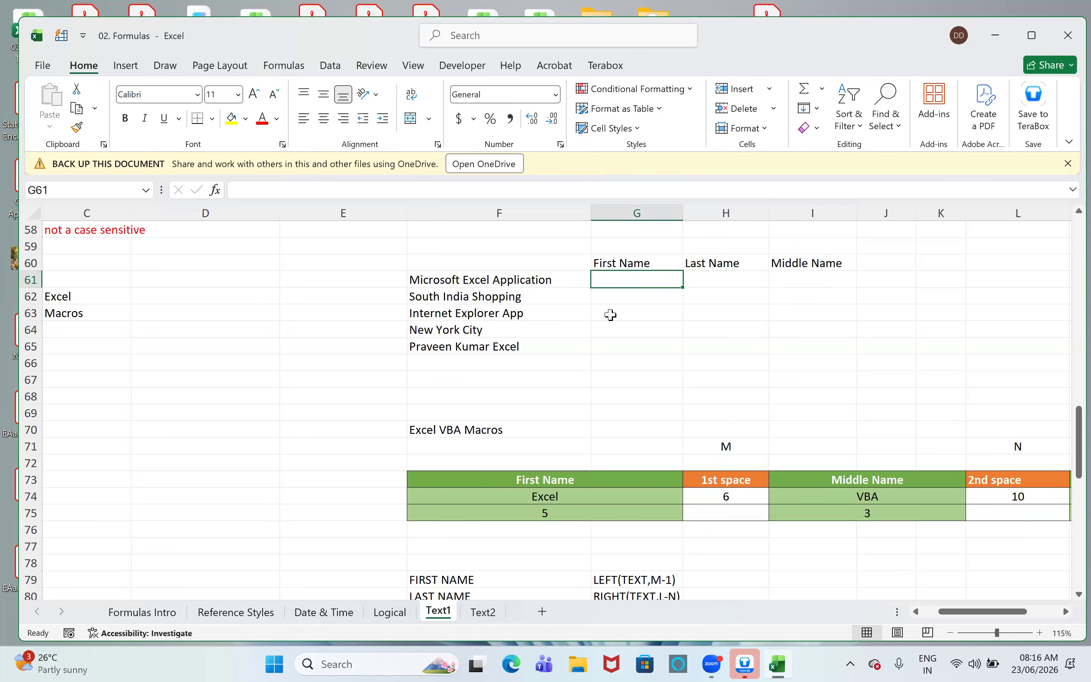
# - Start Text to Columns on F61:F65 as delimited data and add Space as a delimiter
pyautogui.moveTo(562, 296); pyautogui.dragTo(553, 346)
pyautogui.moveTo(532, 276); pyautogui.dragTo(524, 346)
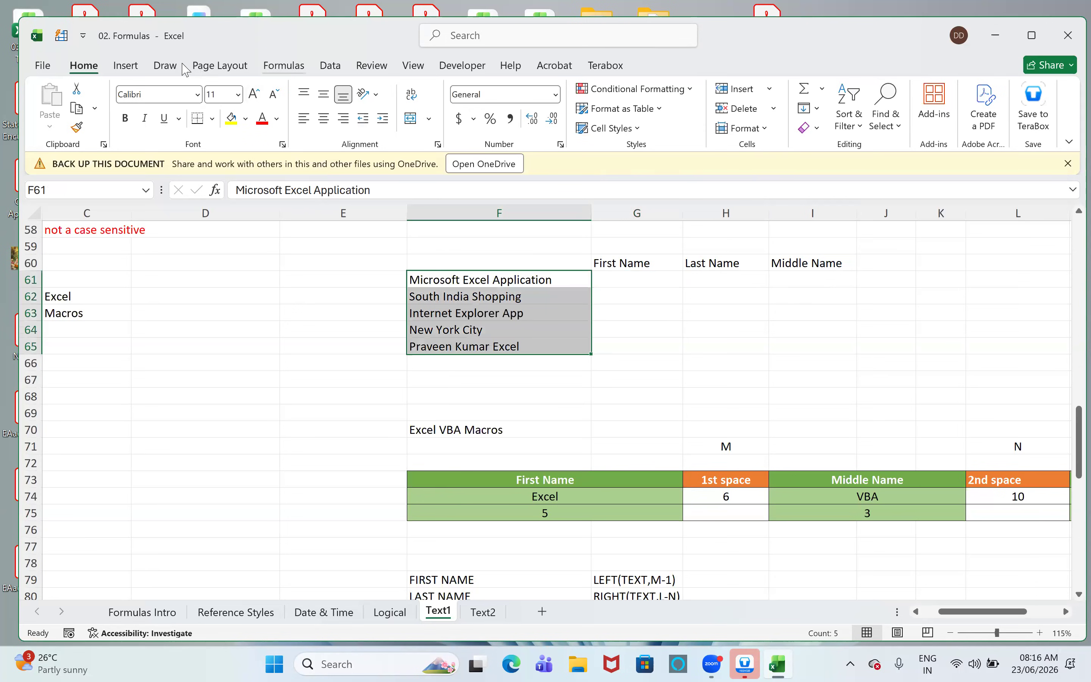
pyautogui.click(330, 66)
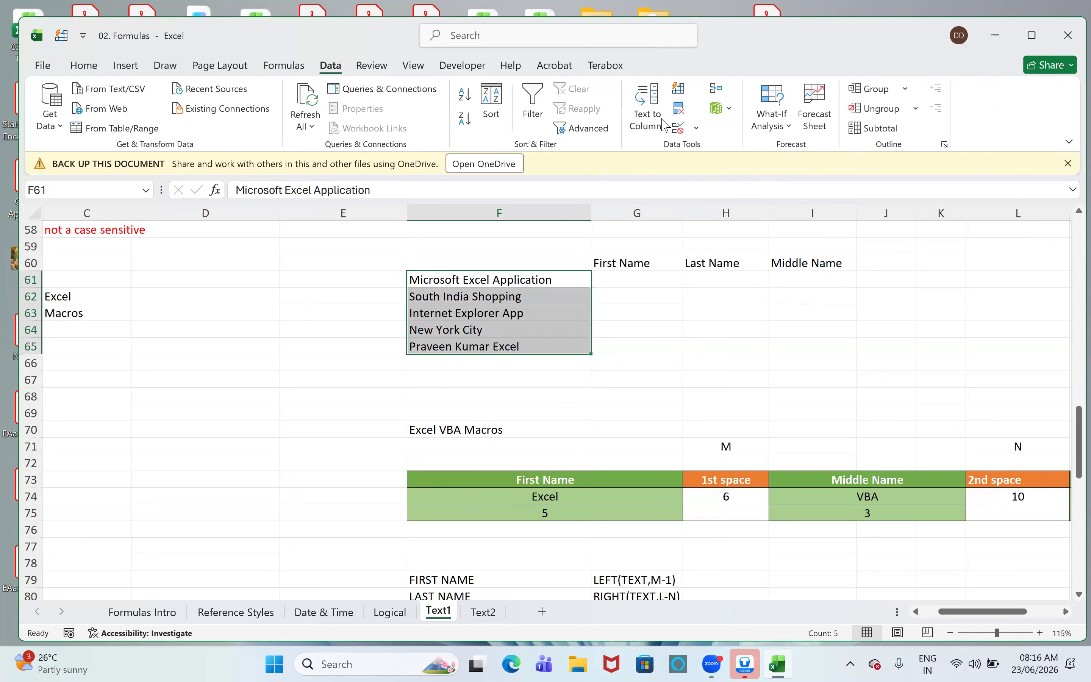
pyautogui.click(648, 108)
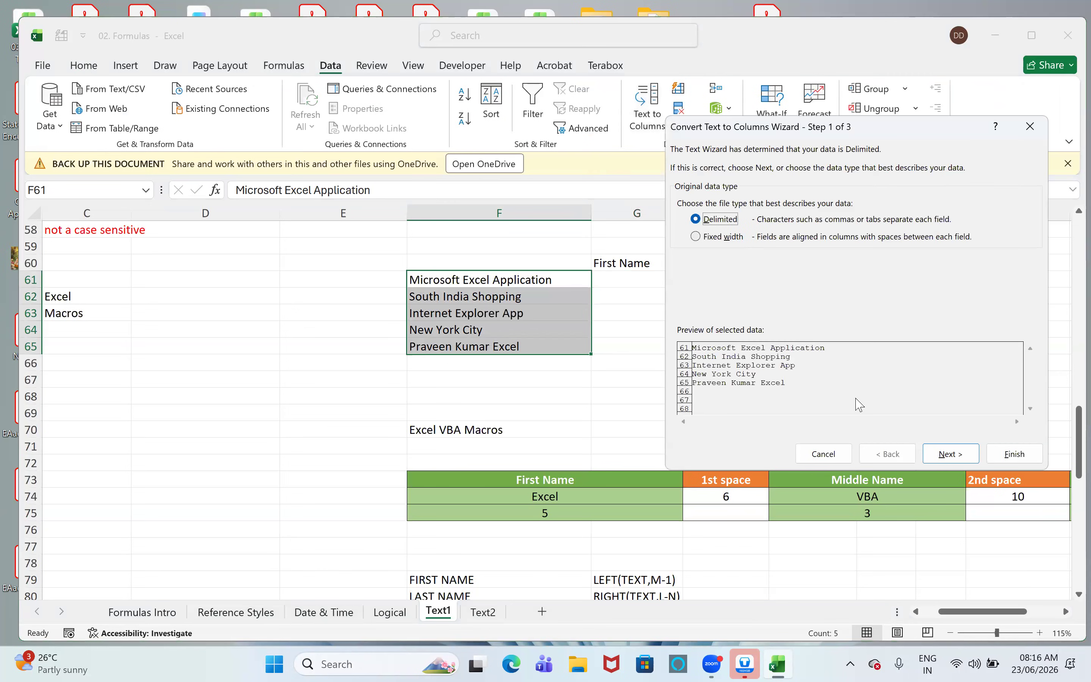
pyautogui.click(940, 459)
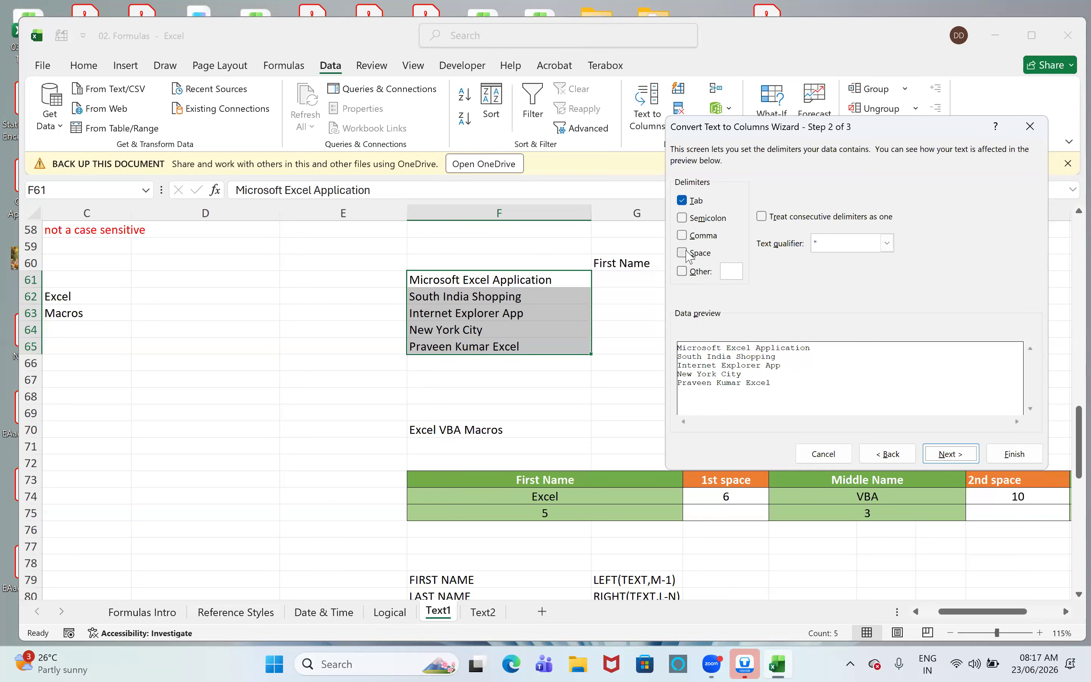
pyautogui.click(687, 254)
pyautogui.click(686, 254)
pyautogui.click(684, 253)
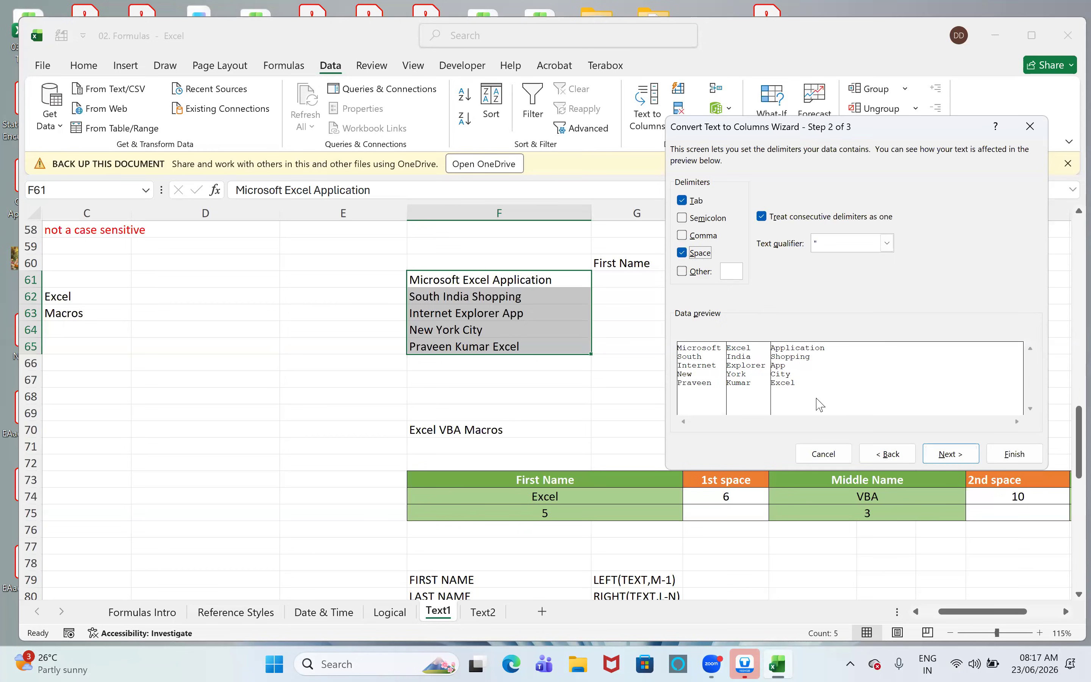
# - Set the destination of the split columns to $G$61, finish the conversion and check the split words in row 62
pyautogui.click(949, 454)
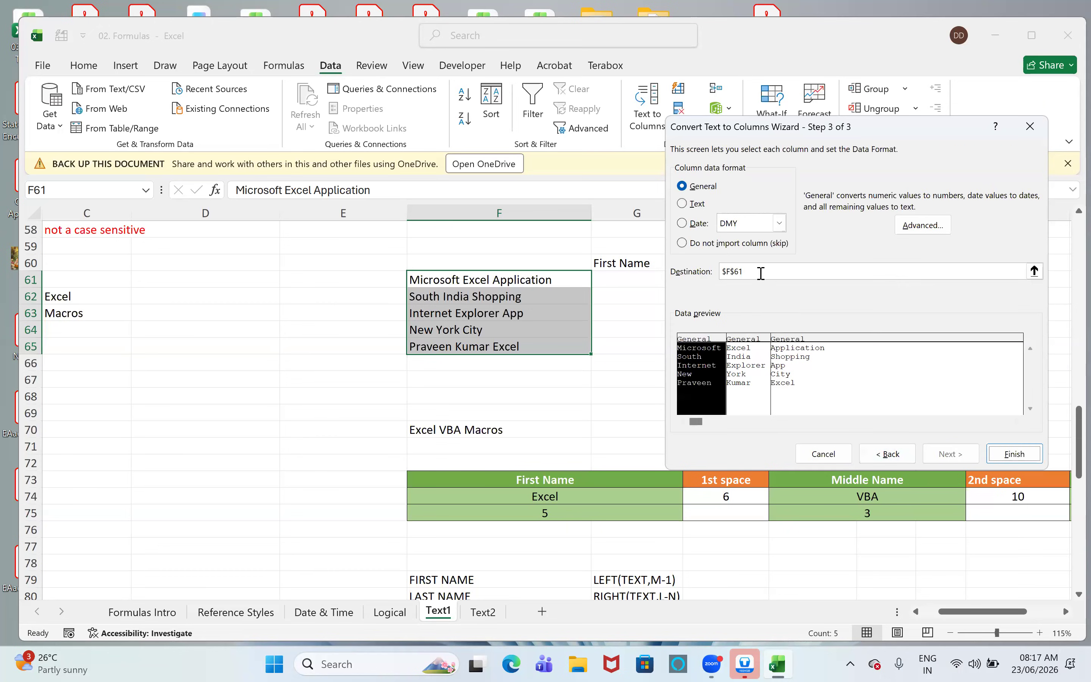
pyautogui.doubleClick(756, 273)
pyautogui.click(600, 279)
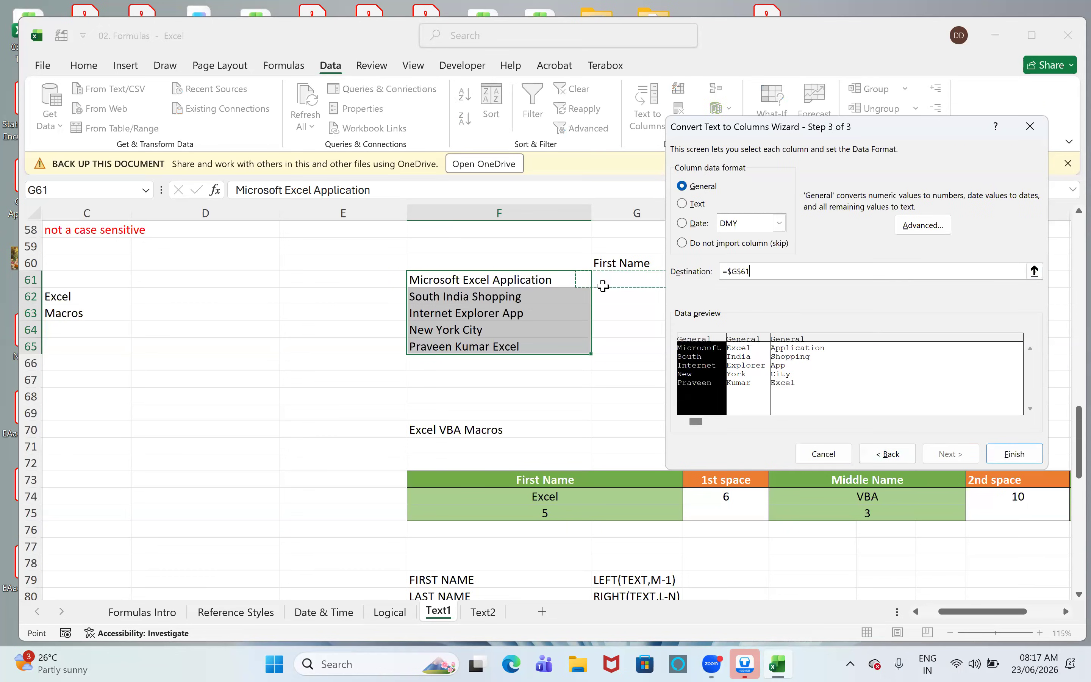
pyautogui.click(1014, 454)
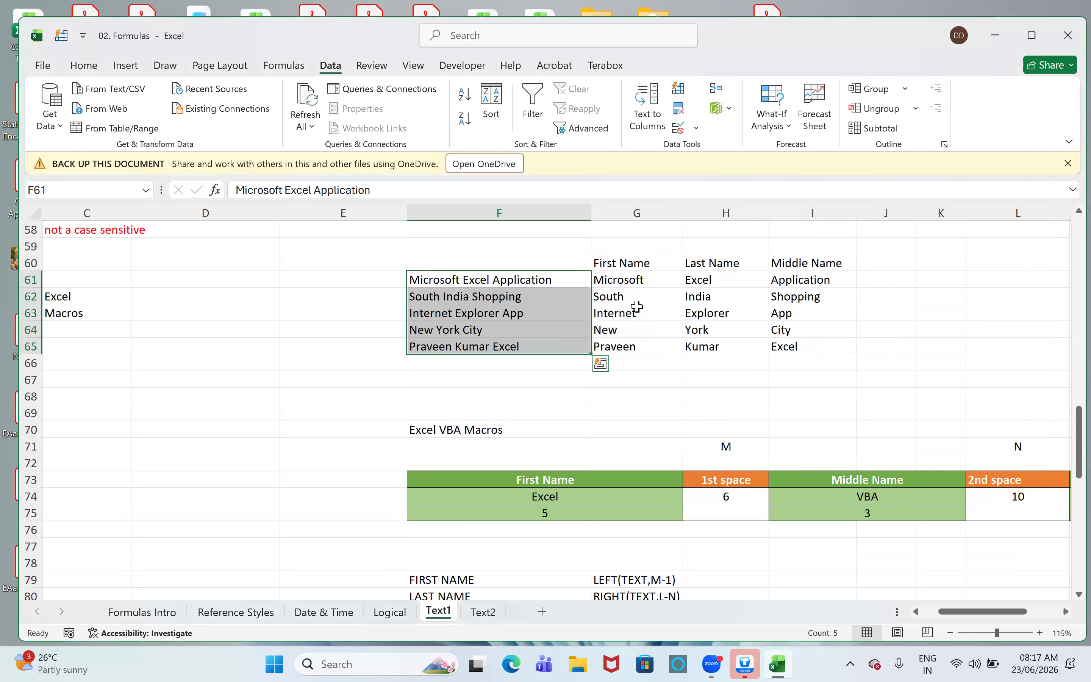
pyautogui.click(636, 298)
pyautogui.click(721, 297)
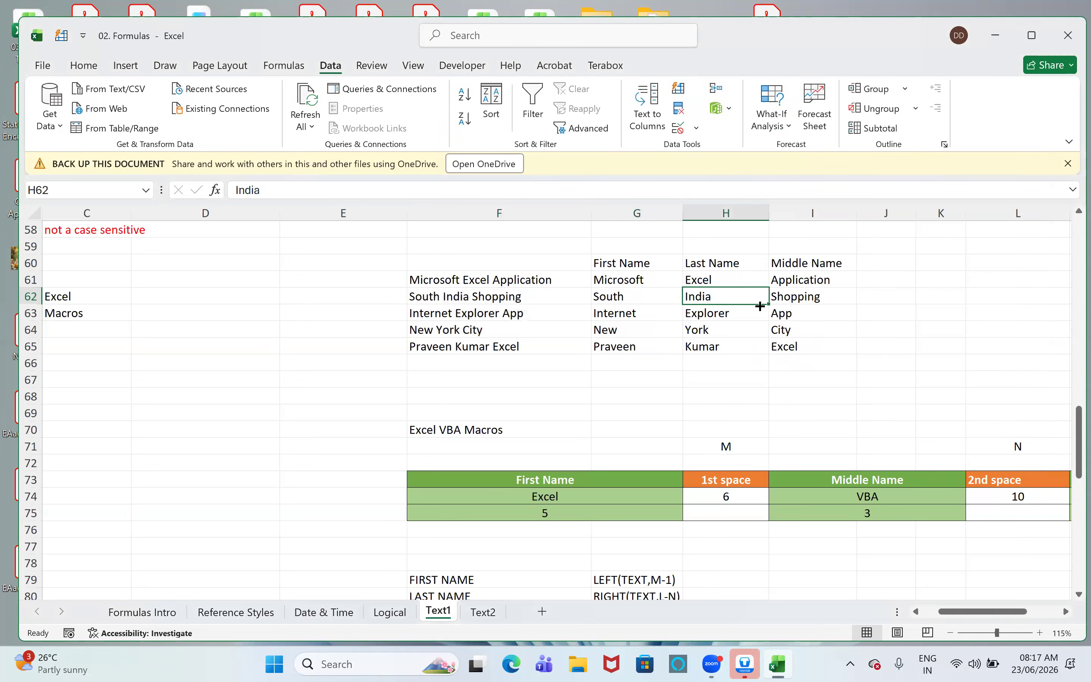
pyautogui.click(805, 297)
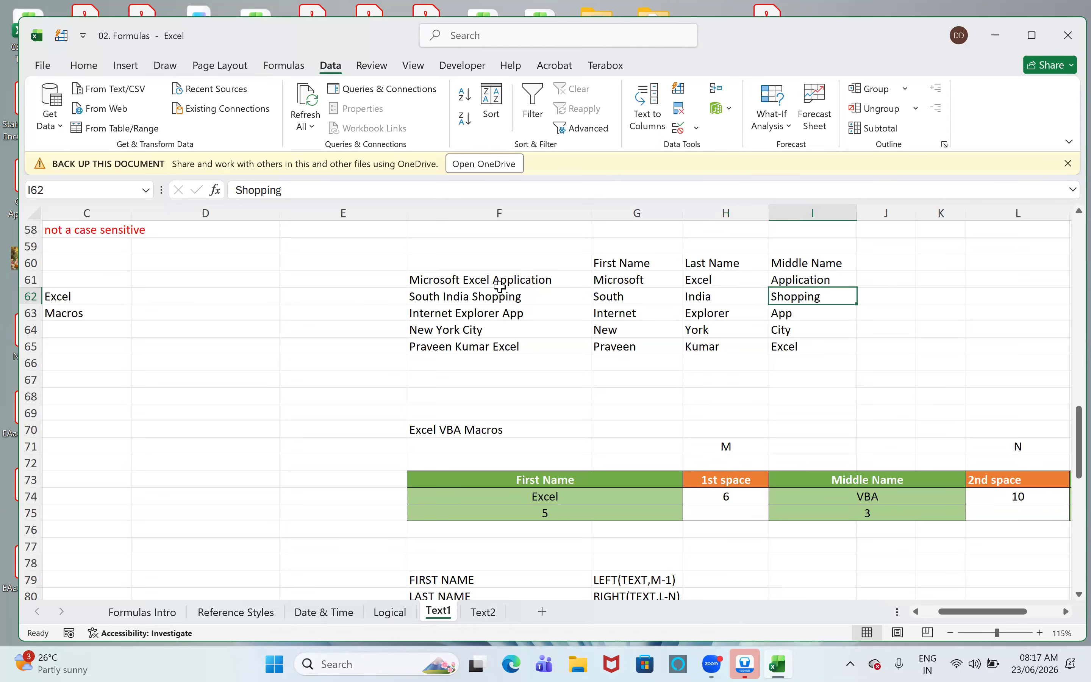
# - Replace the word Microsoft with MS in the text of cell F61
pyautogui.click(486, 282)
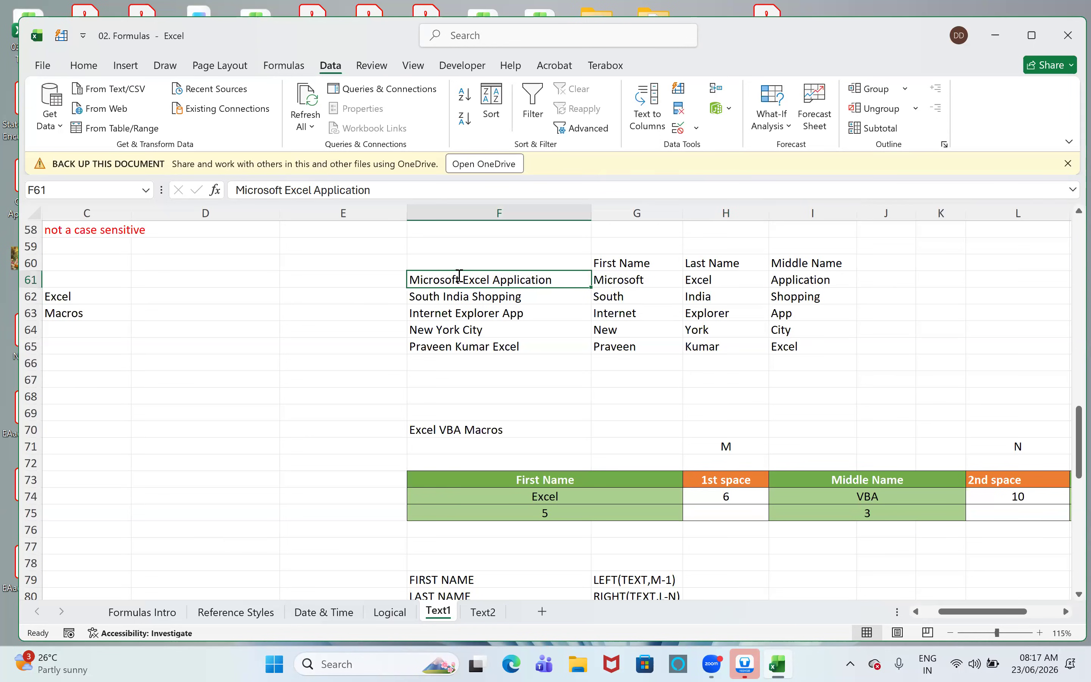
pyautogui.doubleClick(461, 278)
pyautogui.moveTo(461, 277); pyautogui.dragTo(78, 269)
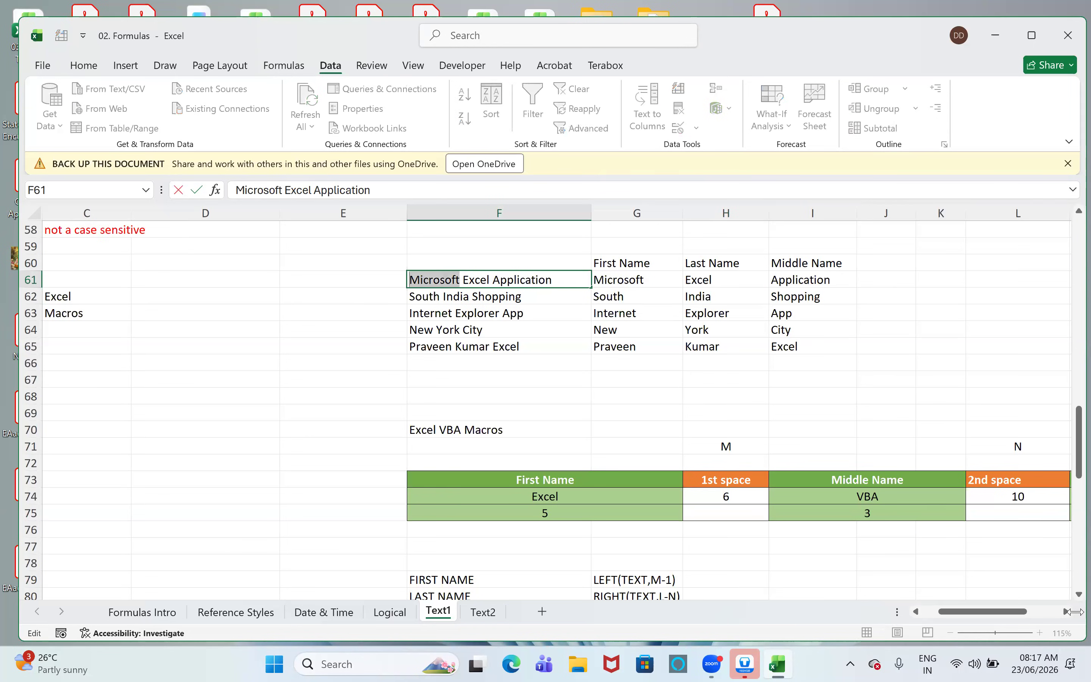
pyautogui.write('MS')
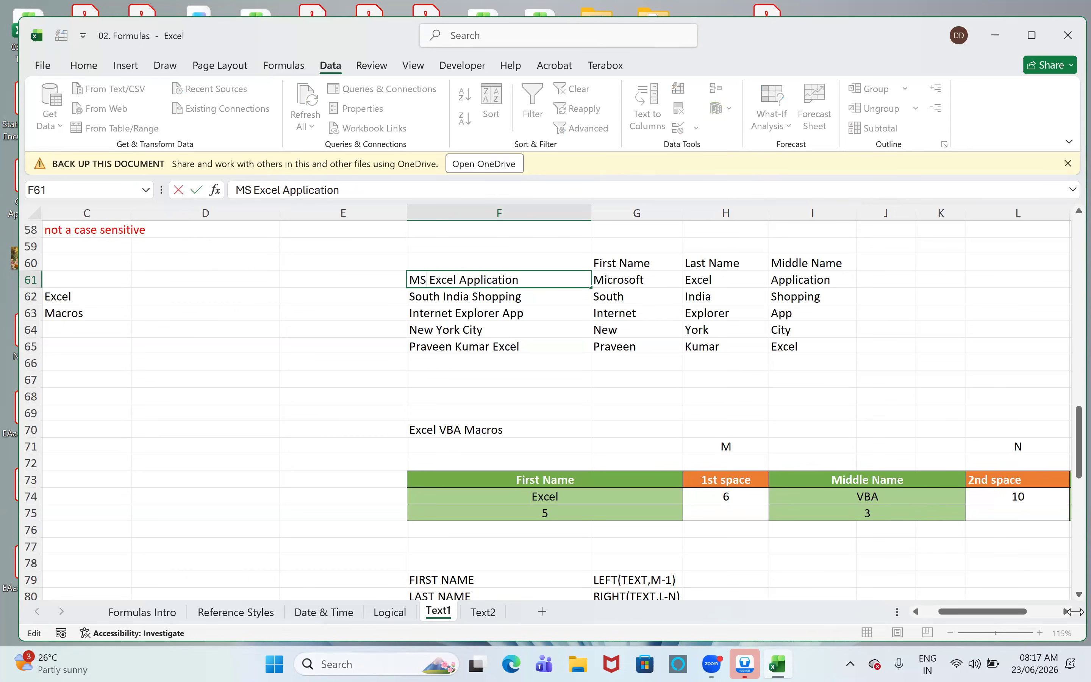
pyautogui.press('Return')
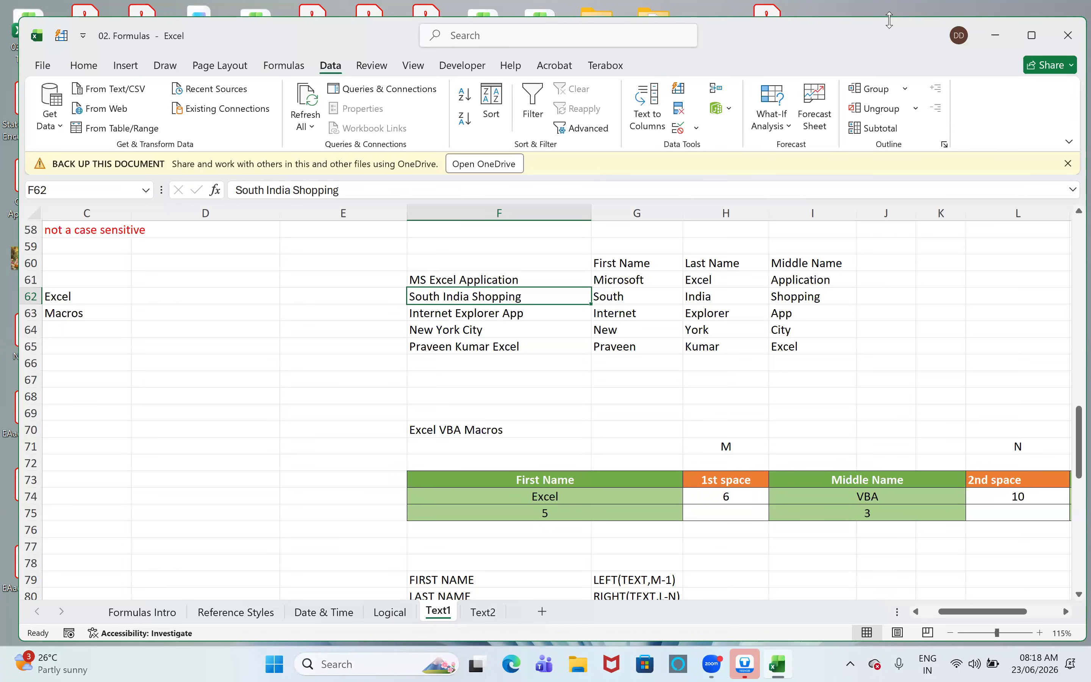
# - Clear the split words from G61:I65 and leave only cell G61 selected
pyautogui.moveTo(646, 285); pyautogui.dragTo(817, 350)
pyautogui.press('Delete')
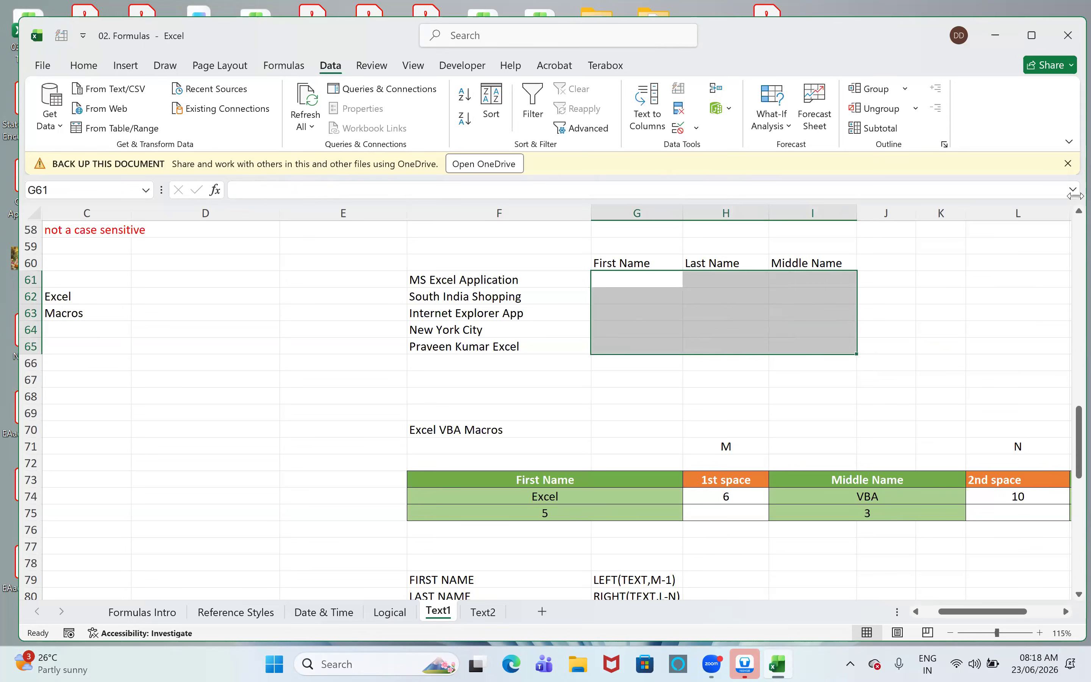
pyautogui.press('Up')
pyautogui.press('Down')
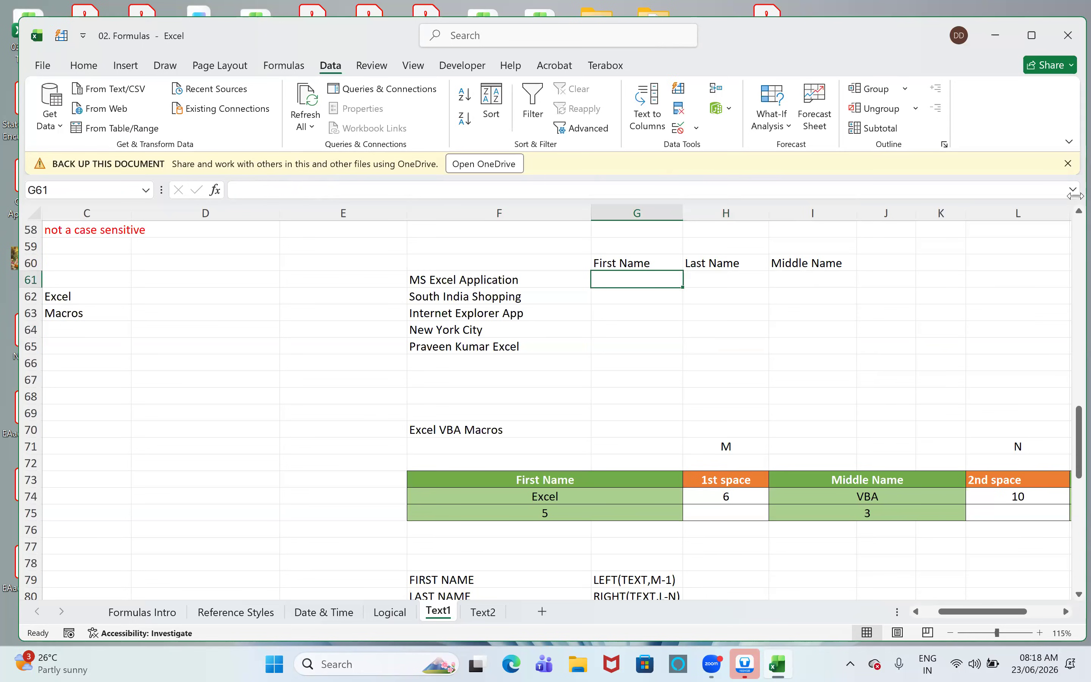
# - Enter MS in cell G61 and use Flash Fill to complete the First Name column through G65
pyautogui.write('MS')
pyautogui.press('Return')
pyautogui.write('e')
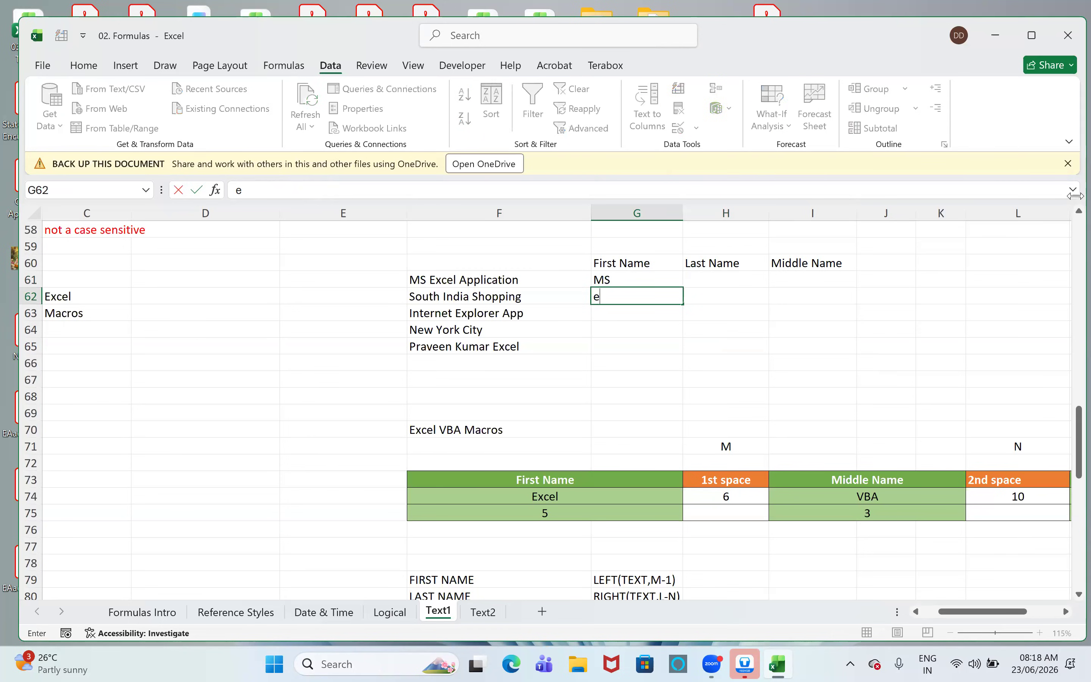
pyautogui.press('Escape')
pyautogui.hotkey('ctrl', 'e')
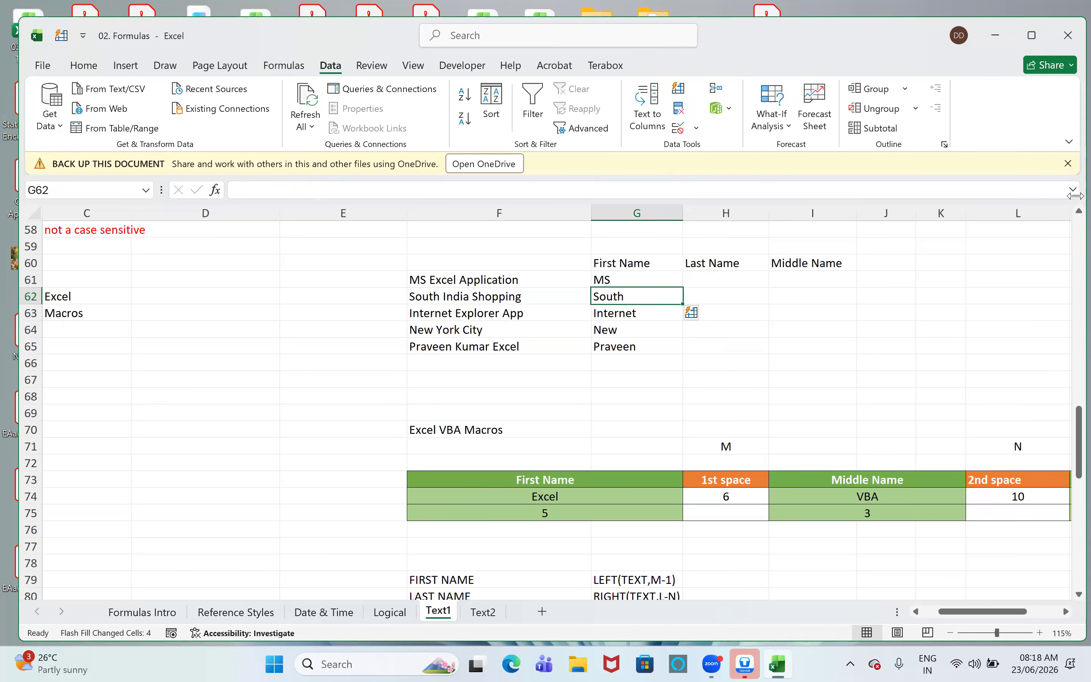
# - Enter Excel in cell H61 and use Flash Fill to complete the Last Name column through H65
pyautogui.press('Right')
pyautogui.press('Up')
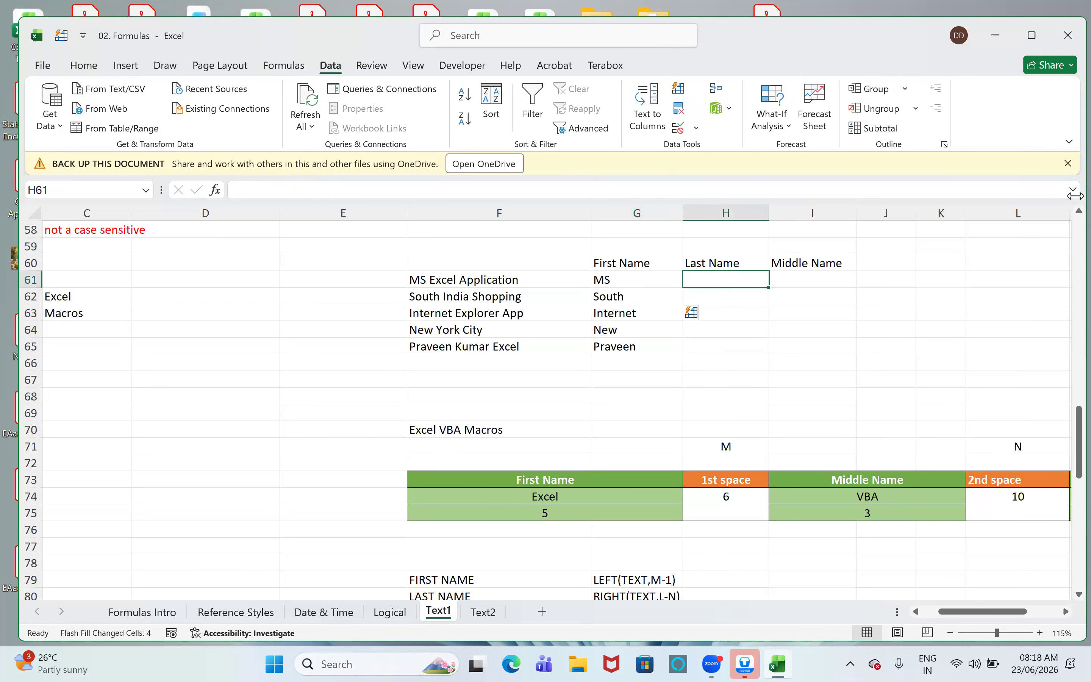
pyautogui.write('Excel')
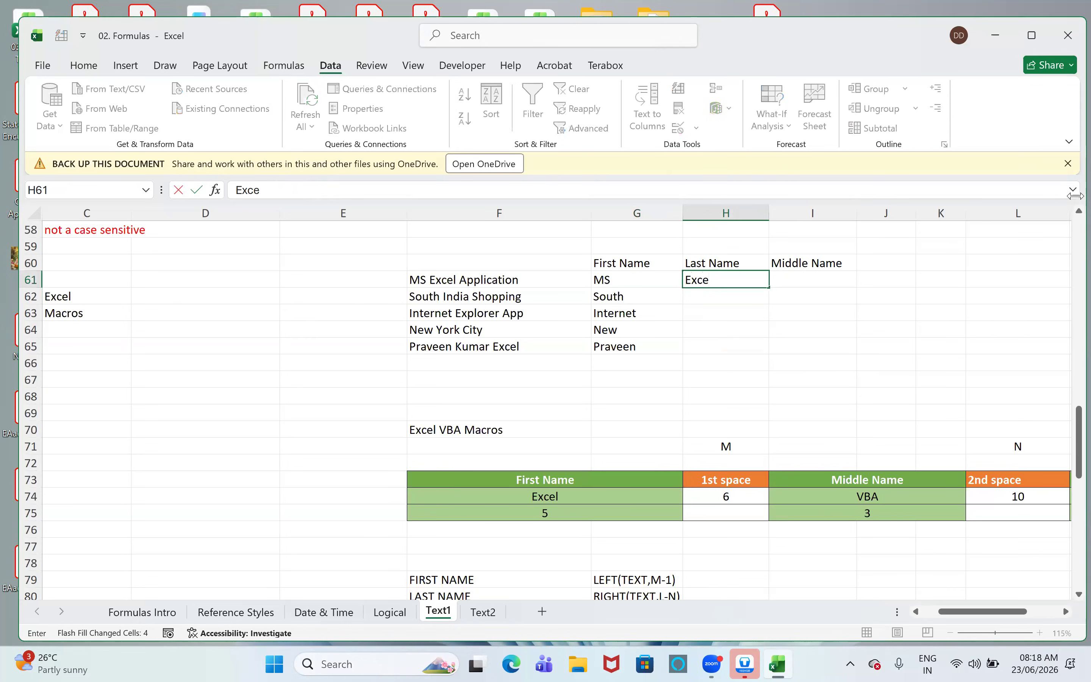
pyautogui.press('Return')
pyautogui.hotkey('ctrl', 'e')
# - Enter Application in cell I61 and use Flash Fill to complete the Middle Name column through I65
pyautogui.press('Up')
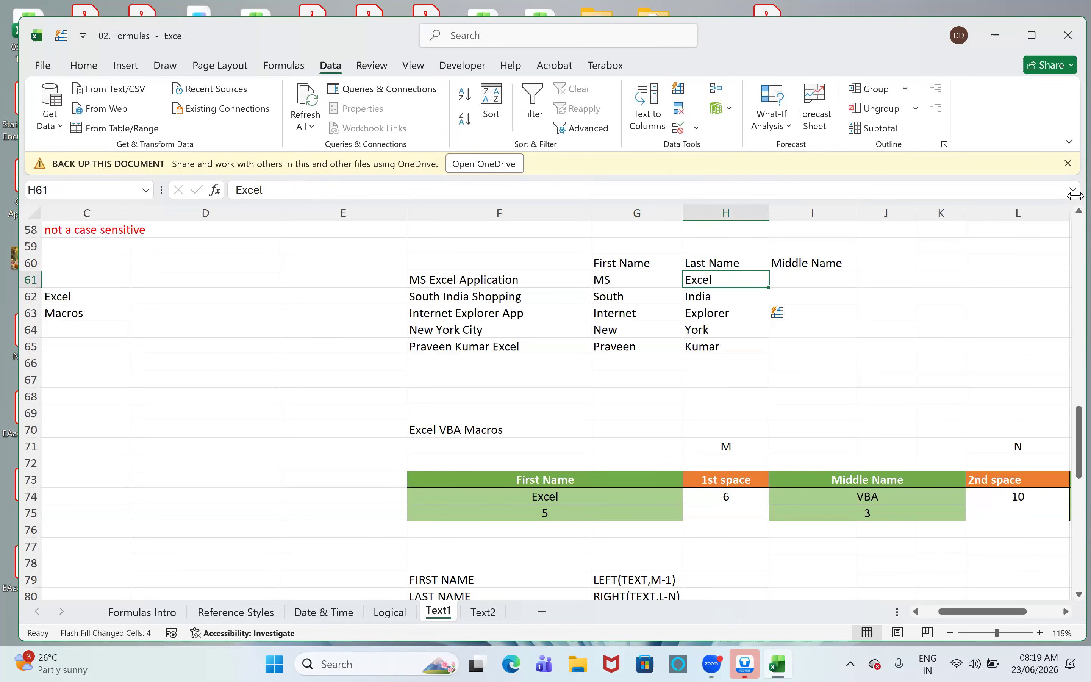
pyautogui.press('Right')
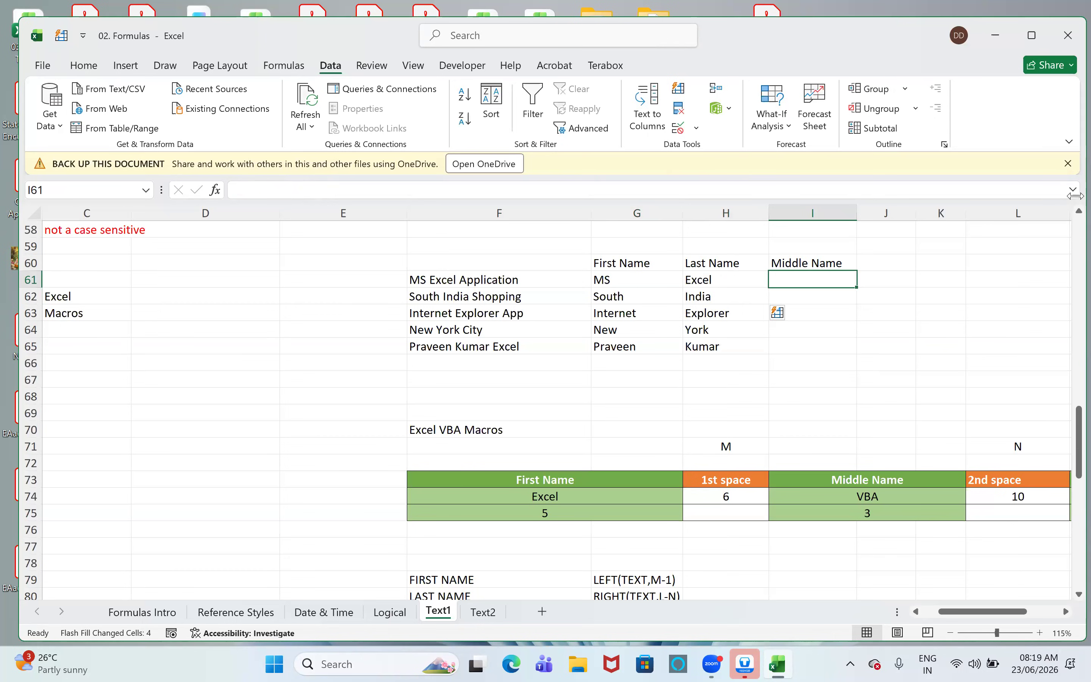
pyautogui.write('S')
pyautogui.press('BackSpace')
pyautogui.write('Application')
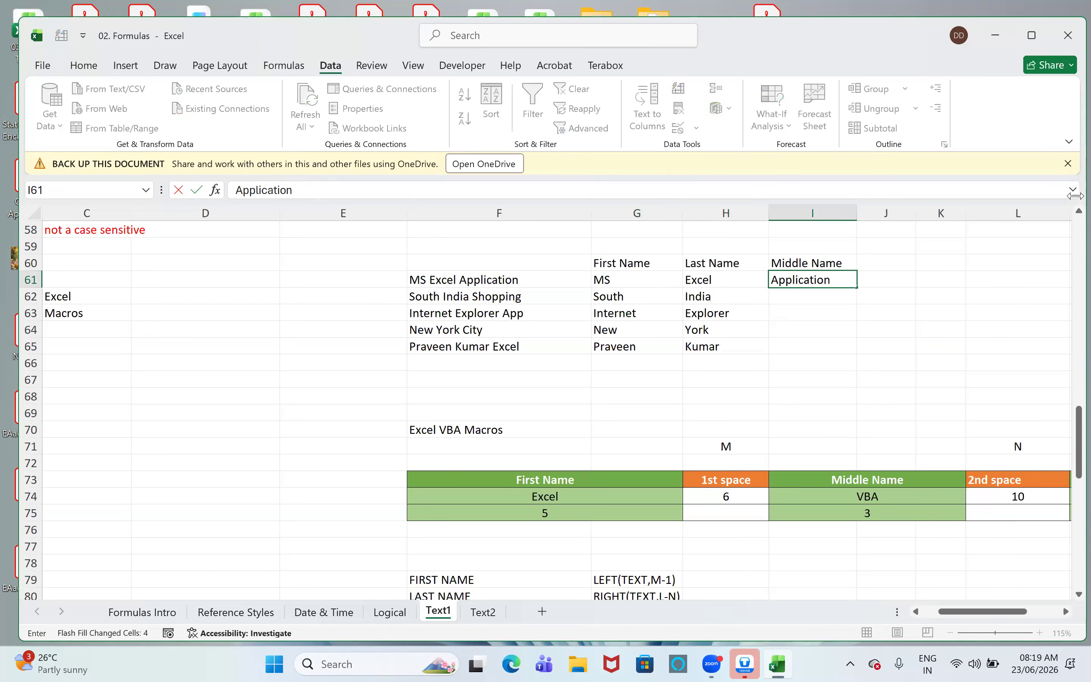
pyautogui.press('Return')
pyautogui.hotkey('ctrl', 'e')
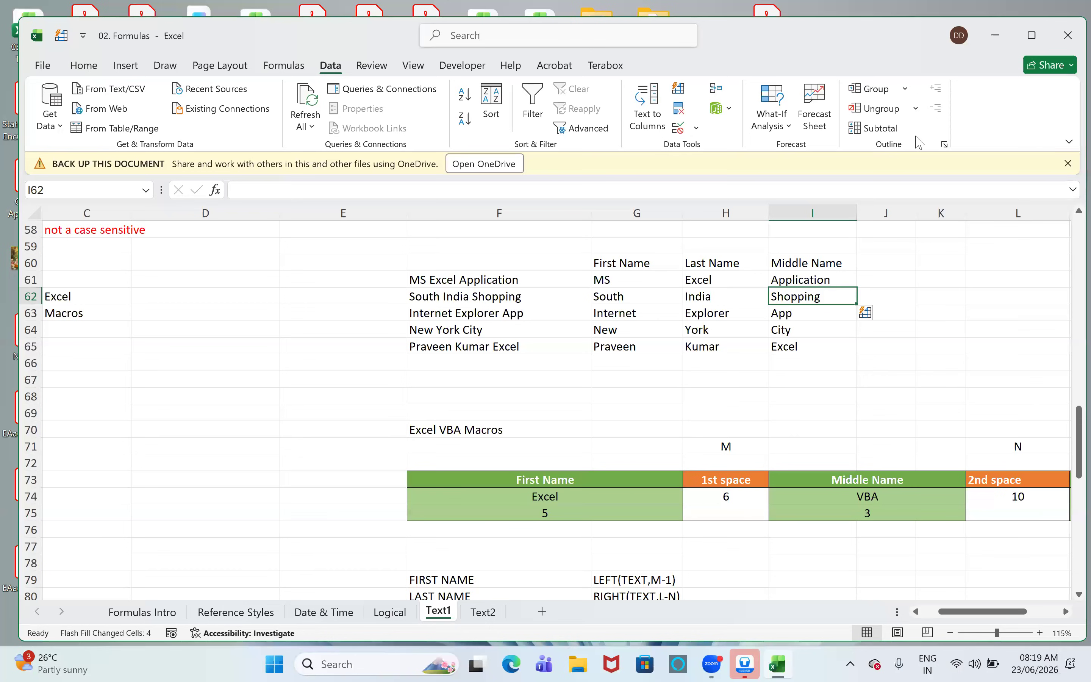
# - Review the Flash Fill results against the source texts and clear the range G61:I66
pyautogui.click(740, 263)
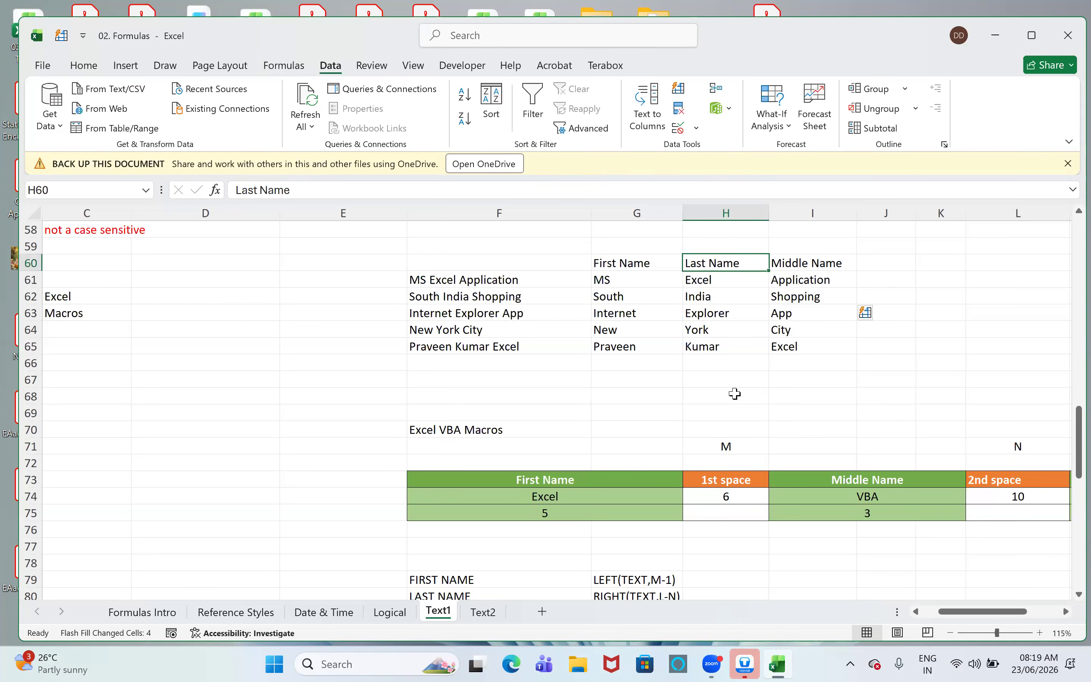
pyautogui.click(731, 341)
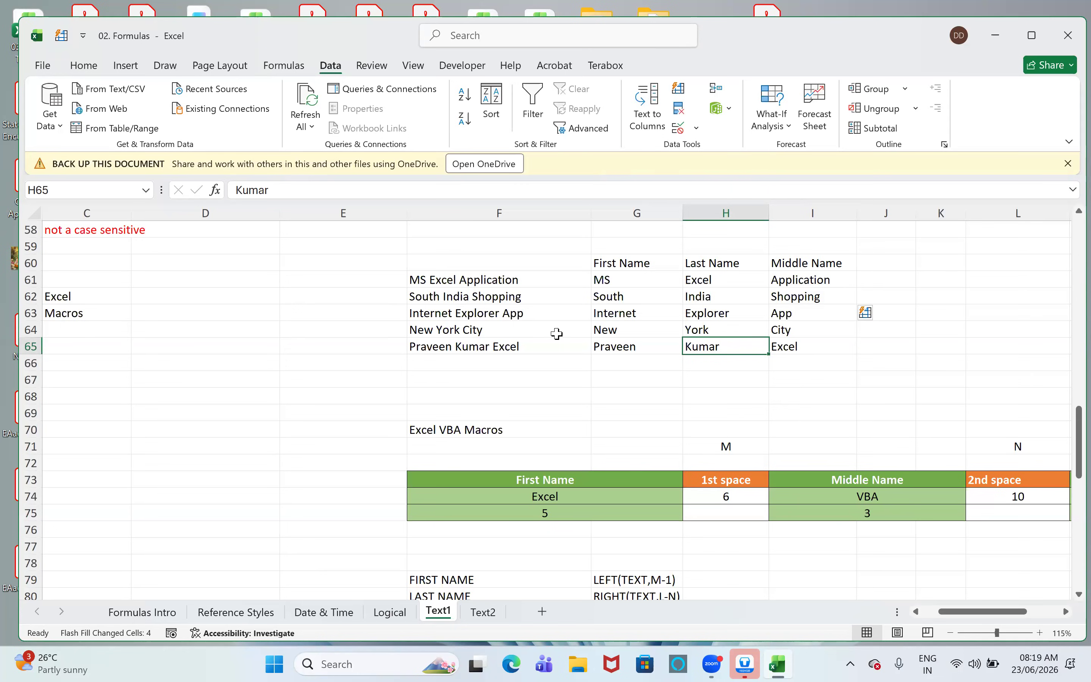
pyautogui.click(514, 284)
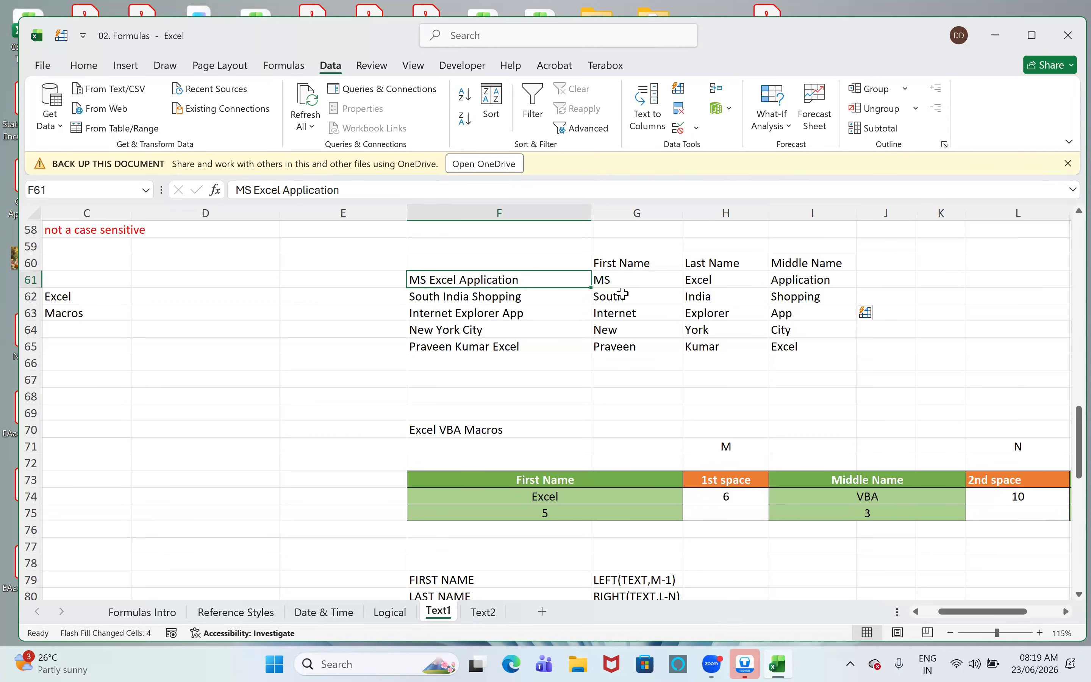
pyautogui.click(621, 281)
pyautogui.moveTo(726, 335); pyautogui.dragTo(831, 362)
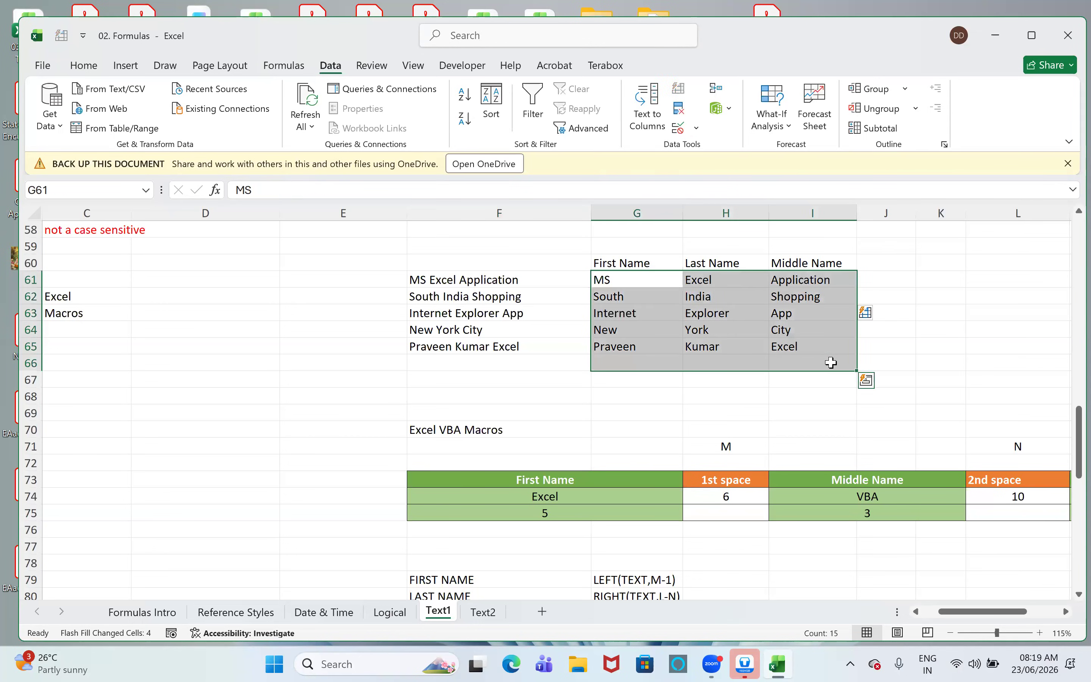
pyautogui.press('Delete')
pyautogui.click(752, 334)
# - Enter =LEFT(F61,2) in cell G61 to extract the first word of the text in F61
pyautogui.click(607, 294)
pyautogui.click(608, 283)
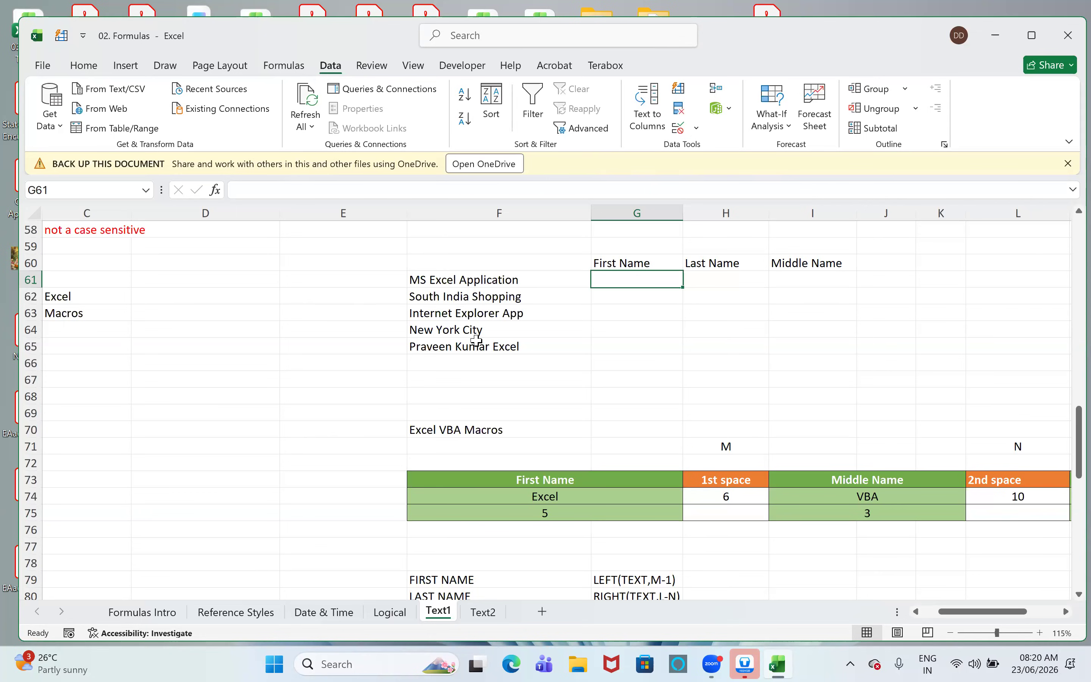
pyautogui.write('=le')
pyautogui.press('Tab')
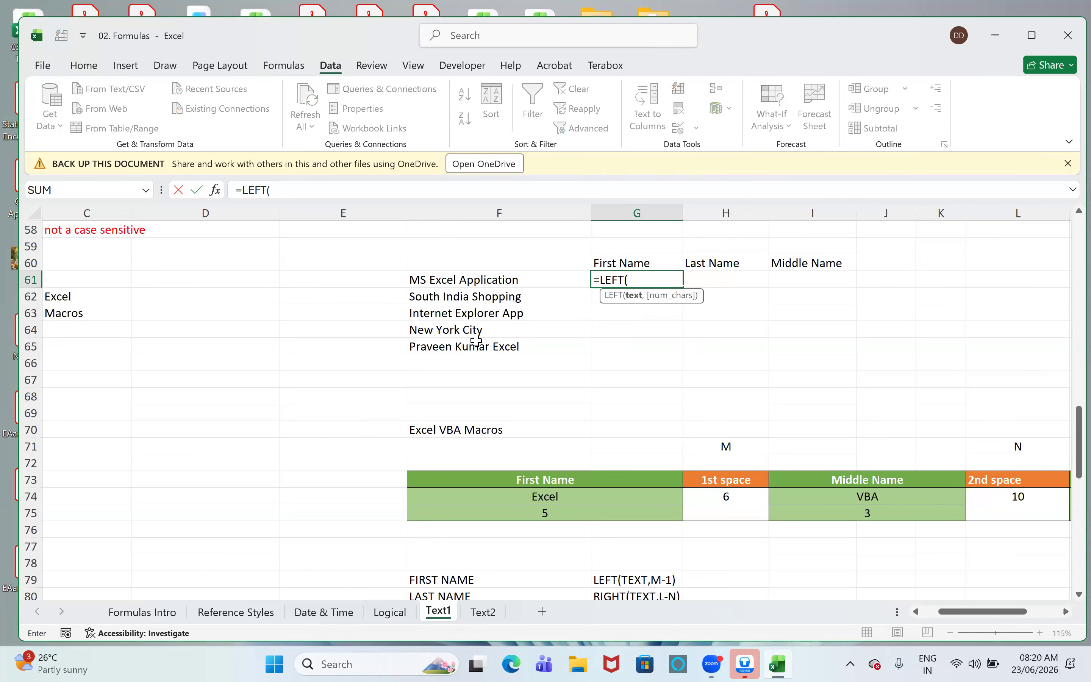
pyautogui.press('Left')
pyautogui.write(',')
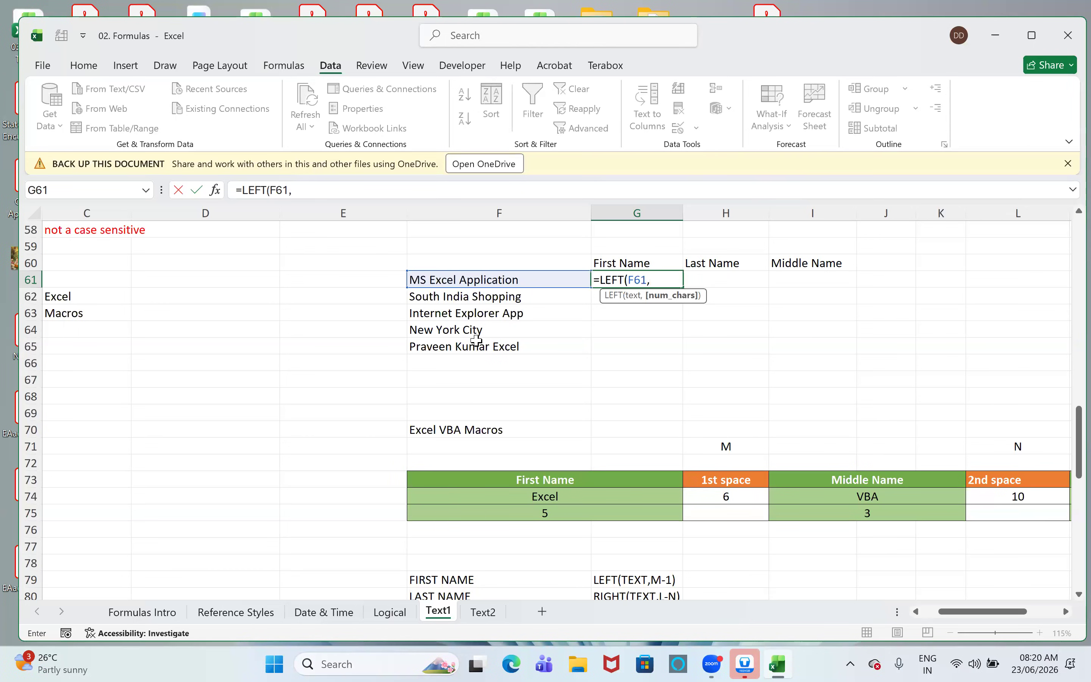
pyautogui.write('2)')
pyautogui.press('Return')
# - Copy the LEFT formula down to cell G62 and set its number of characters to 5
pyautogui.hotkey('ctrl', 'd')
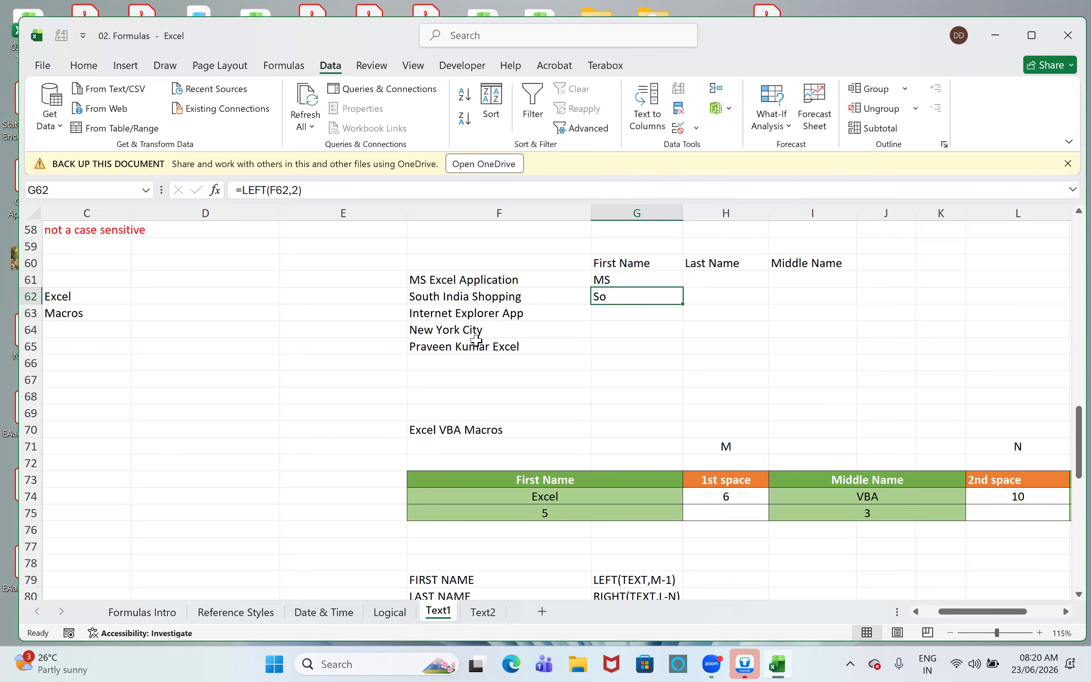
pyautogui.press('F2')
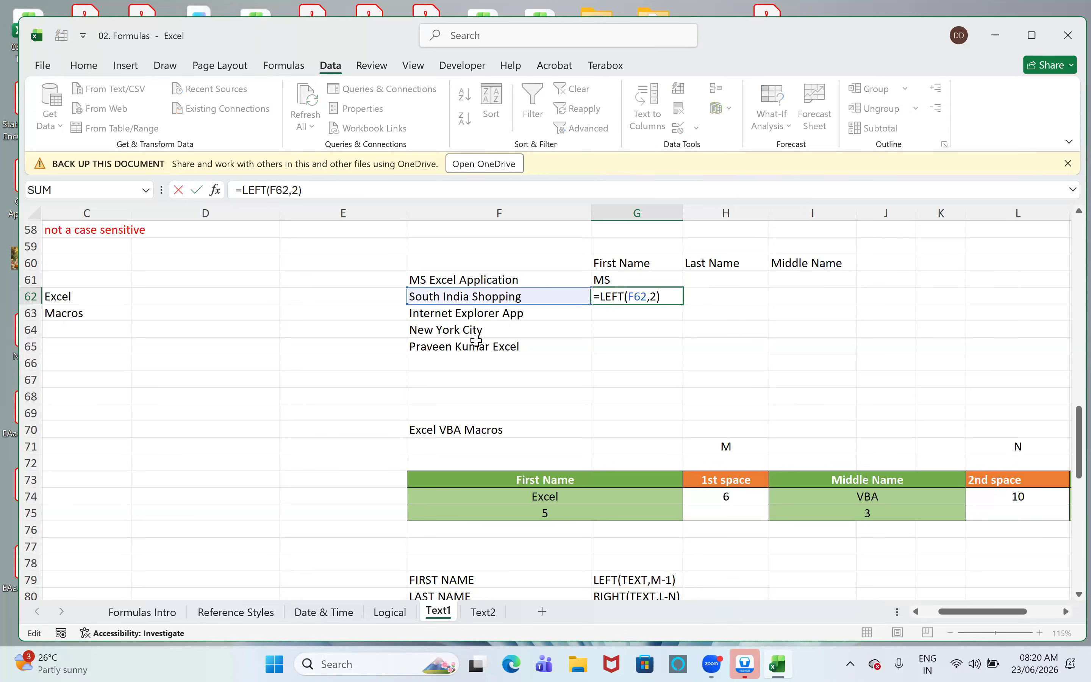
pyautogui.press('Left')
pyautogui.hotkey('shift', 'Left')
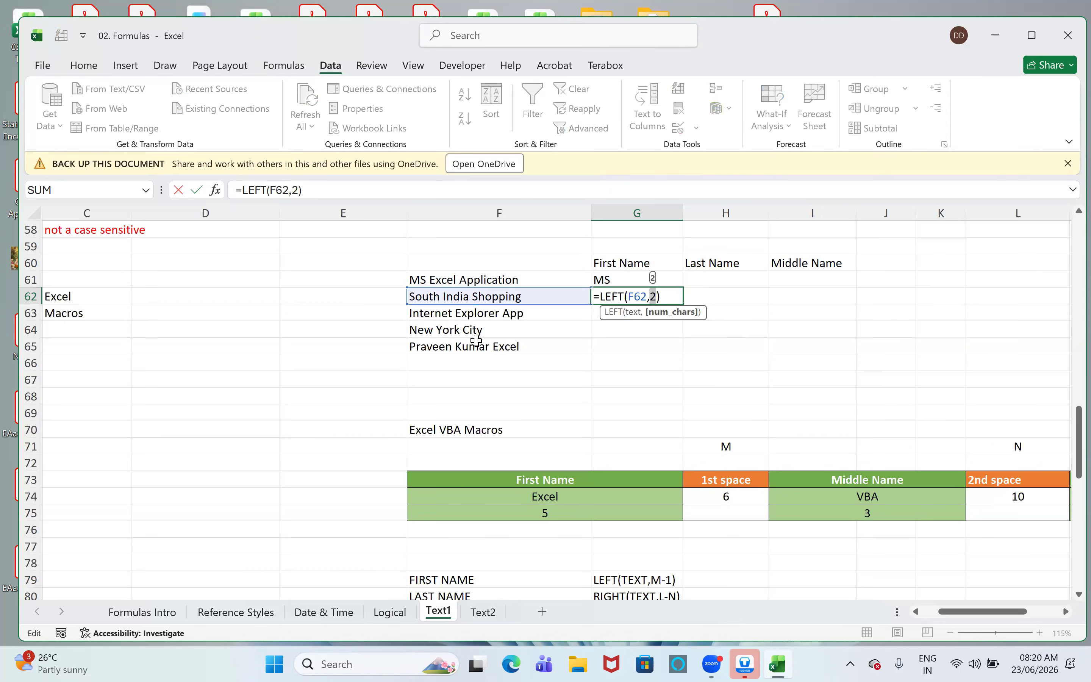
pyautogui.write('4')
pyautogui.press('BackSpace')
pyautogui.write('5')
pyautogui.press('Return')
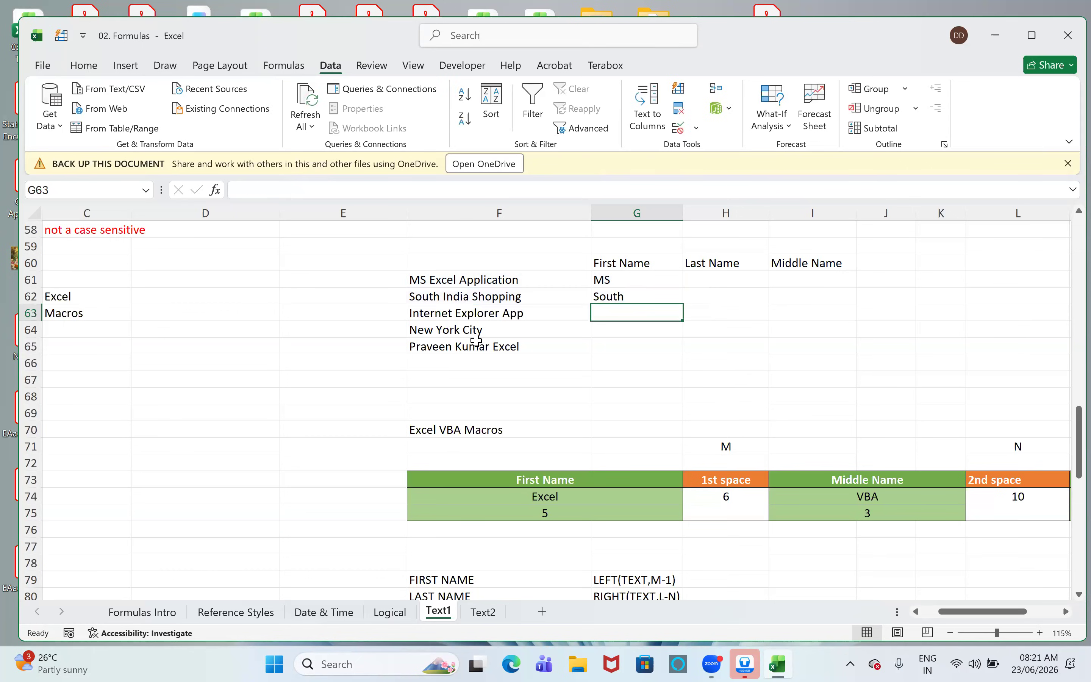
# - Copy the LEFT formula down to cell G63 and set its number of characters to 8
pyautogui.hotkey('ctrl', 'd')
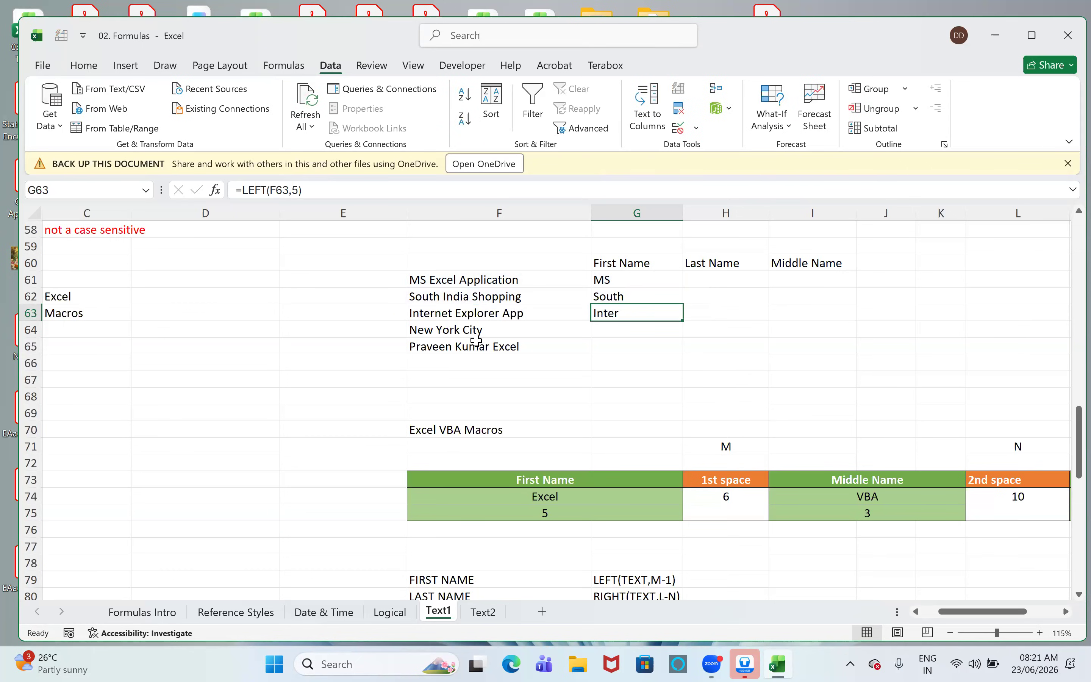
pyautogui.press('F2')
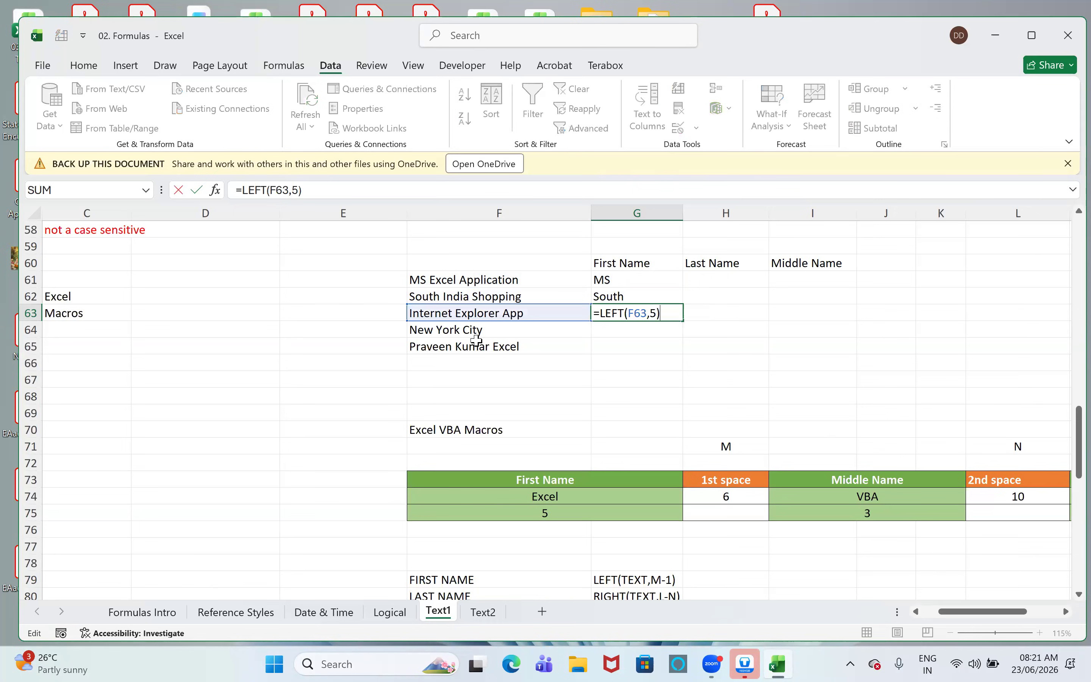
pyautogui.press('Left')
pyautogui.hotkey('shift', 'Left')
pyautogui.write('8')
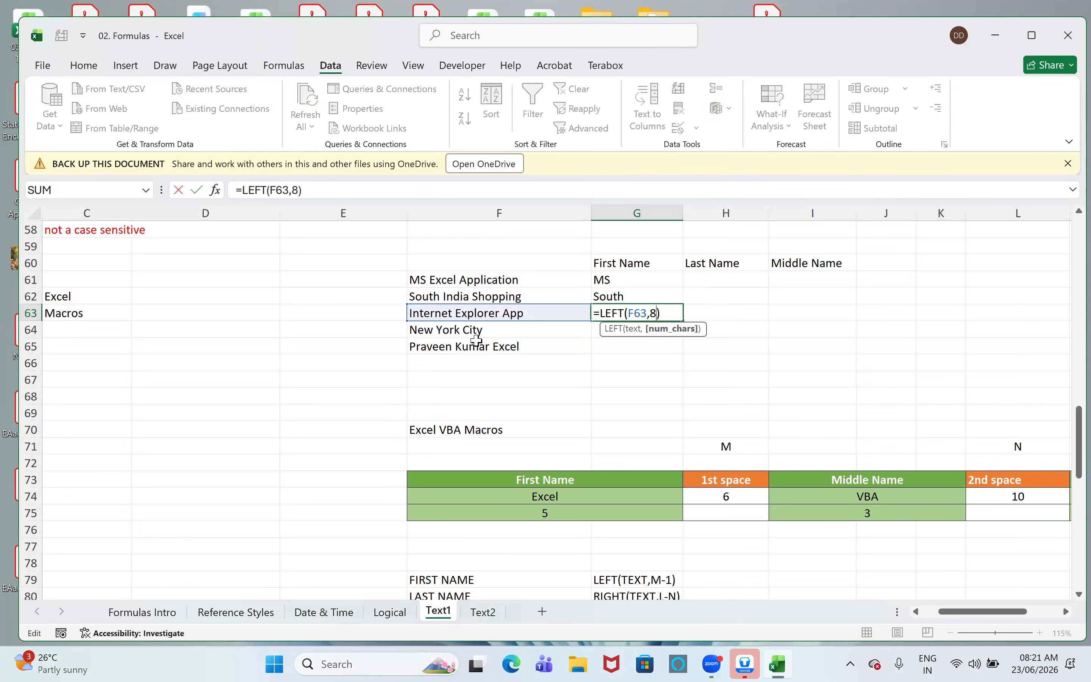
pyautogui.press('Return')
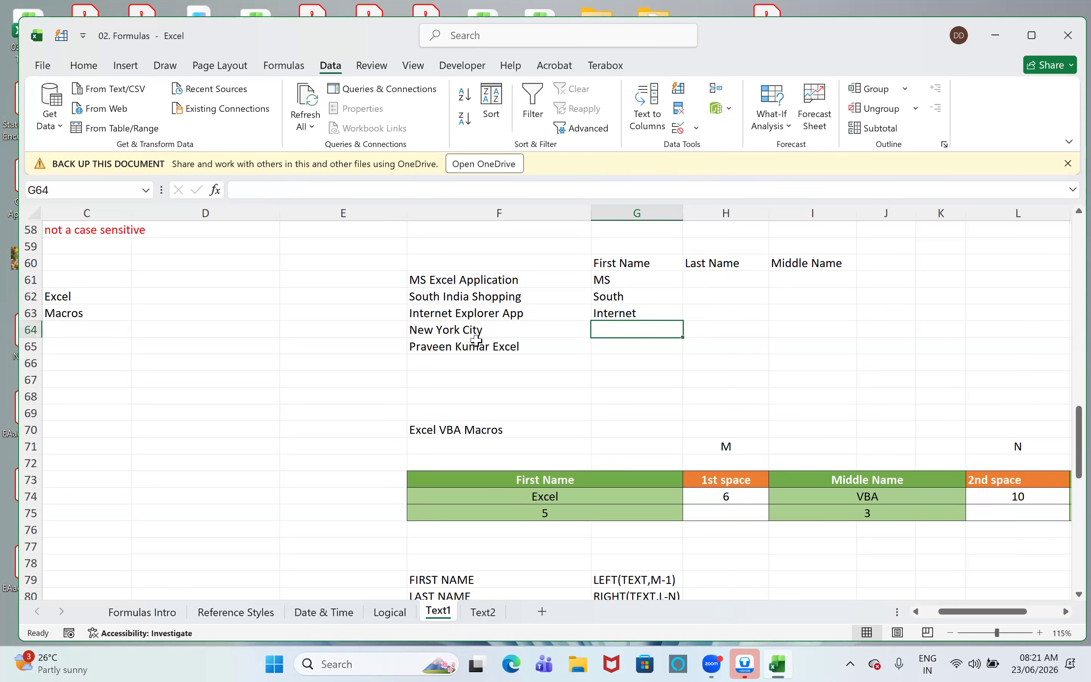
# - Clear the LEFT formulas from the First Name cells G61:G63
pyautogui.press('Up')
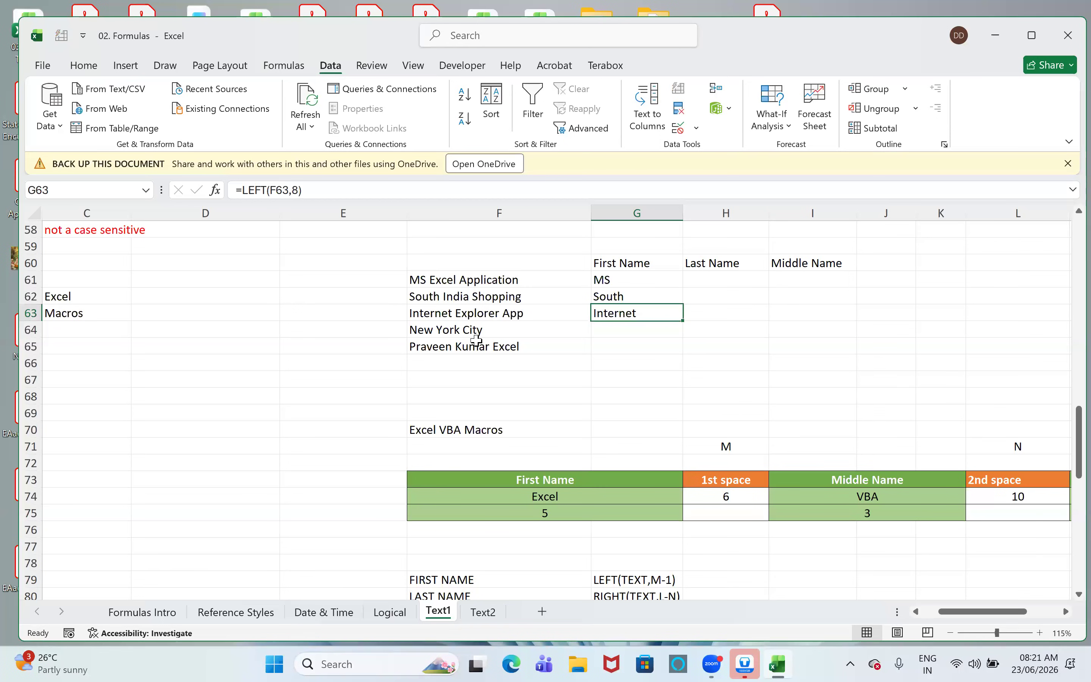
pyautogui.hotkey('shift', 'Up')
pyautogui.hotkey('shift', 'Up')
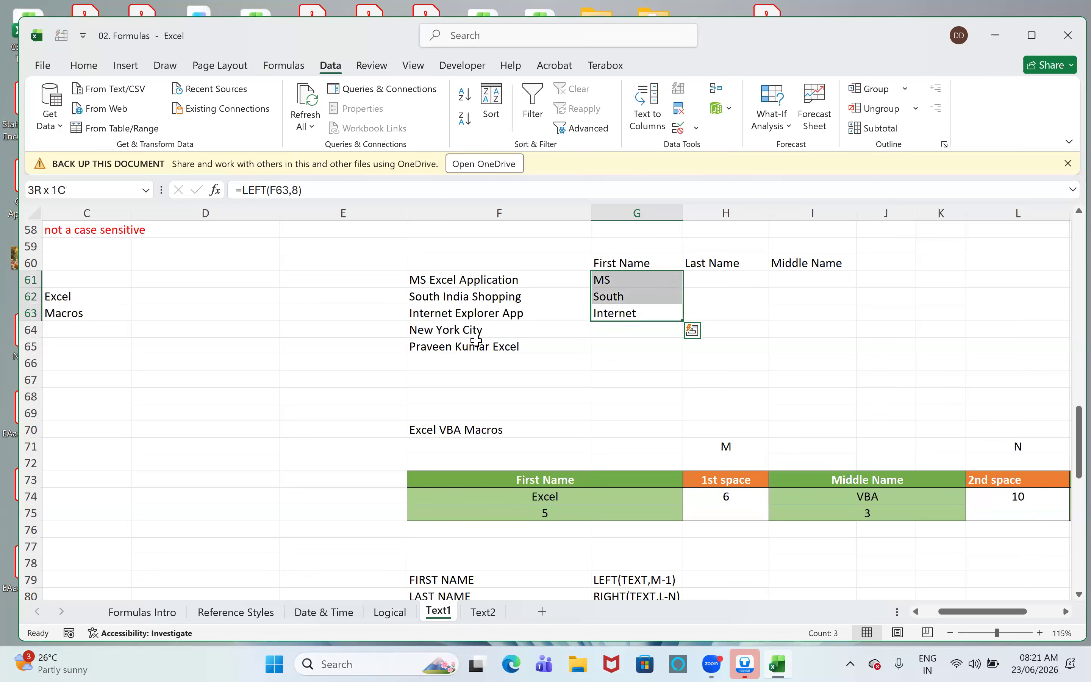
pyautogui.press('Delete')
pyautogui.press('Up')
pyautogui.press('Down')
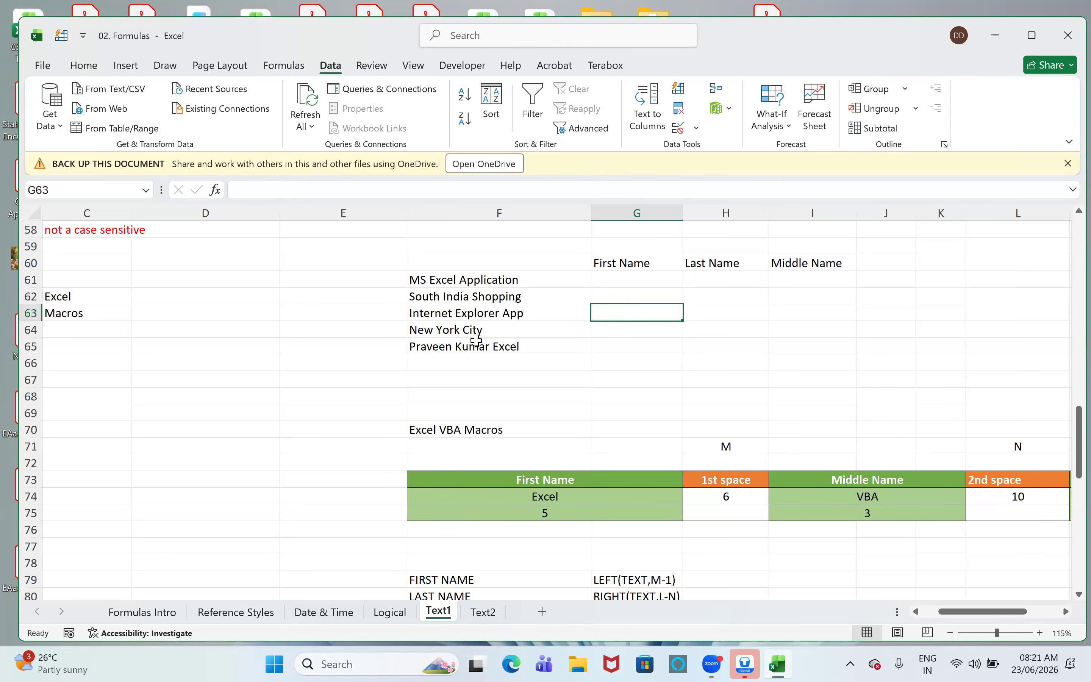
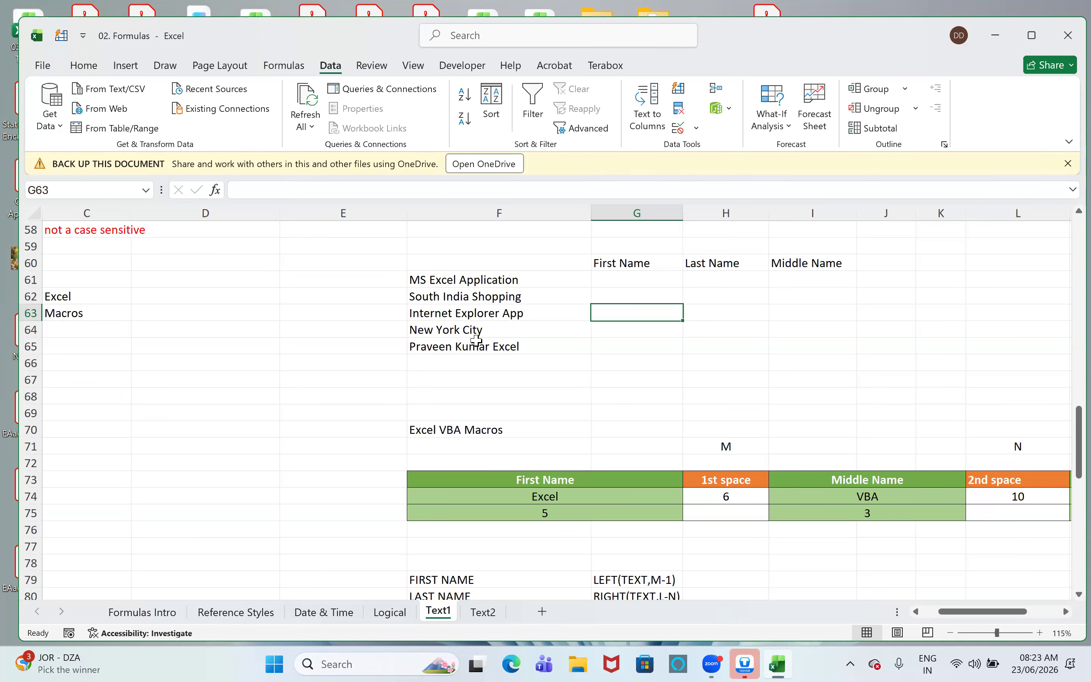
# - Enter =LEFT(F61,FIND(" ",F61)-1) in First Name cell G61 and fill the formula down to G65
pyautogui.click(637, 280)
pyautogui.write('=le')
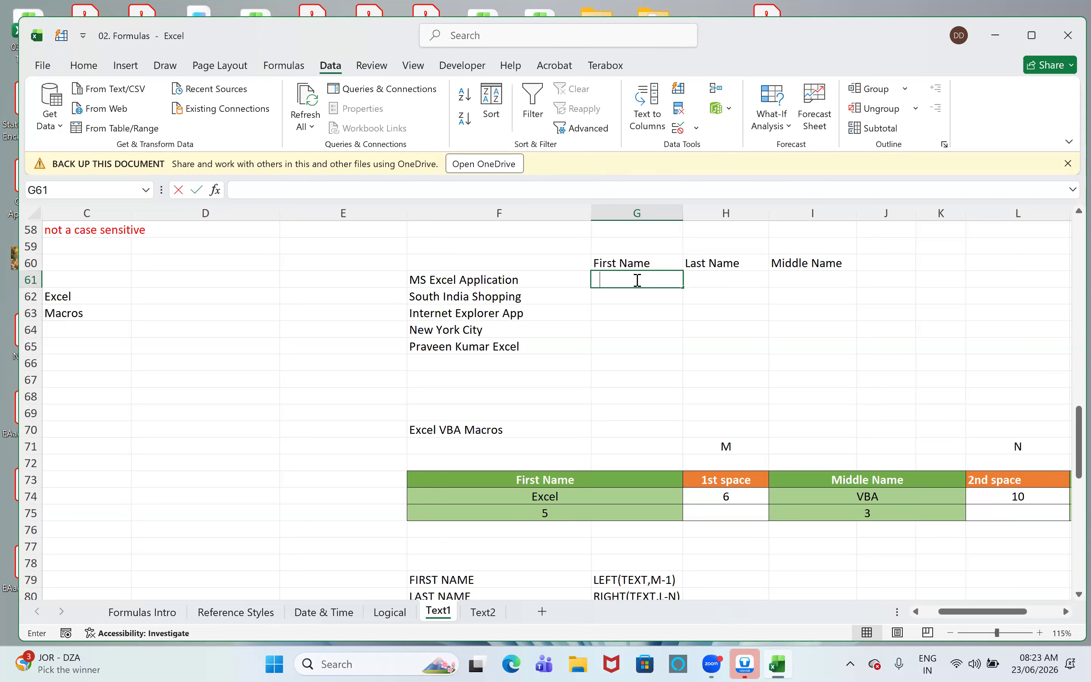
pyautogui.write('ft')
pyautogui.press('Tab')
pyautogui.press('Left')
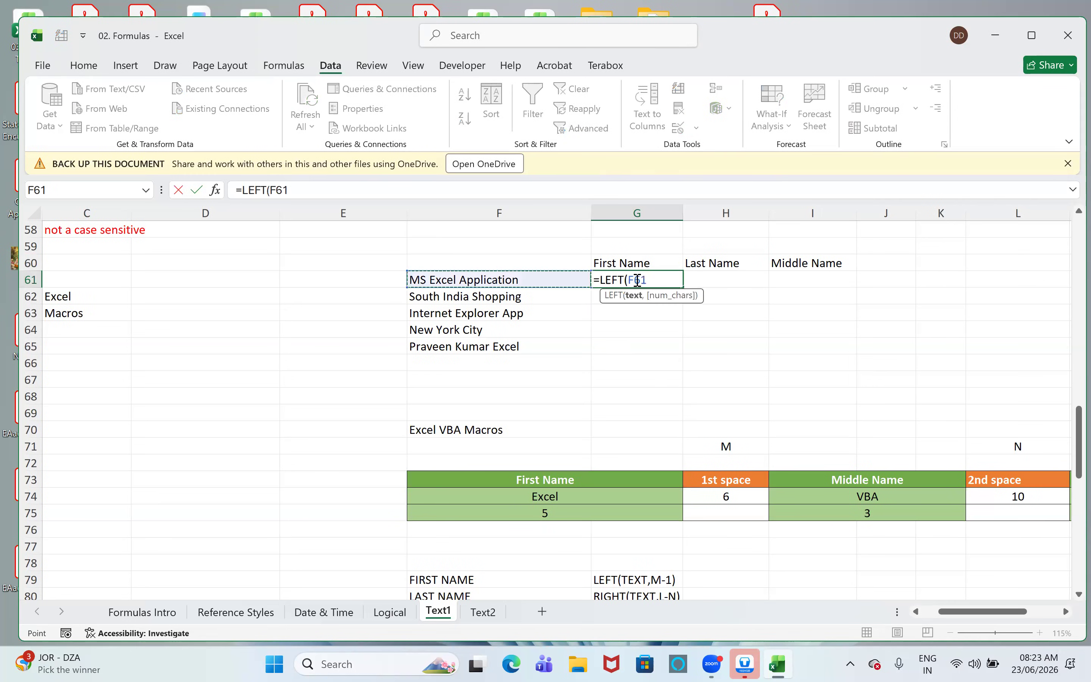
pyautogui.write(',')
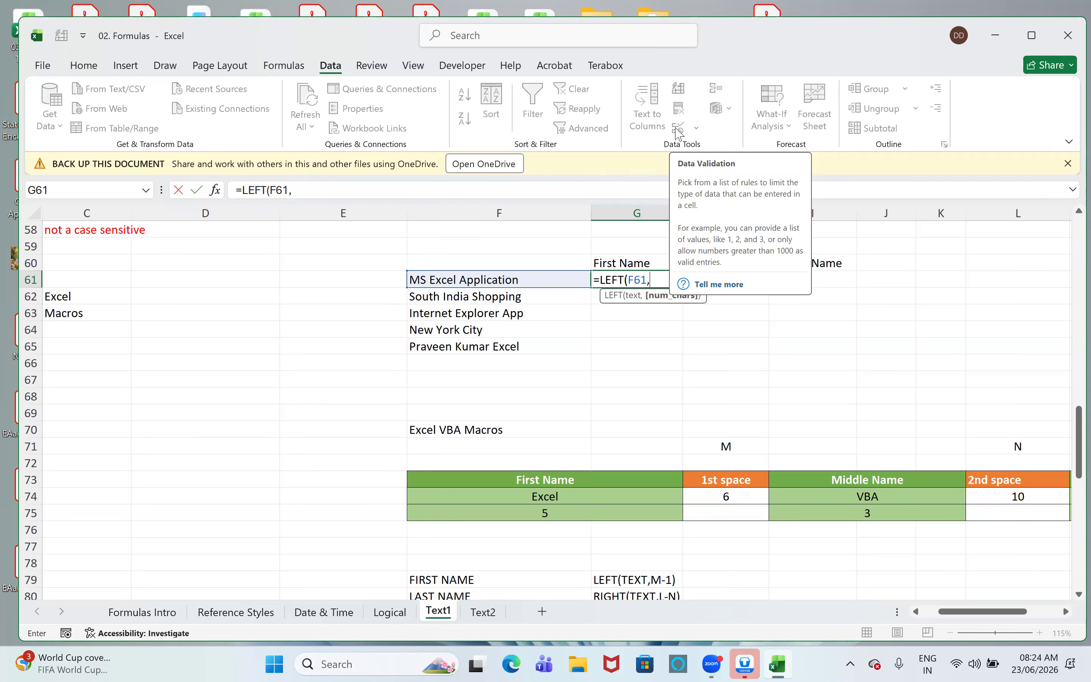
pyautogui.write('FIND(')
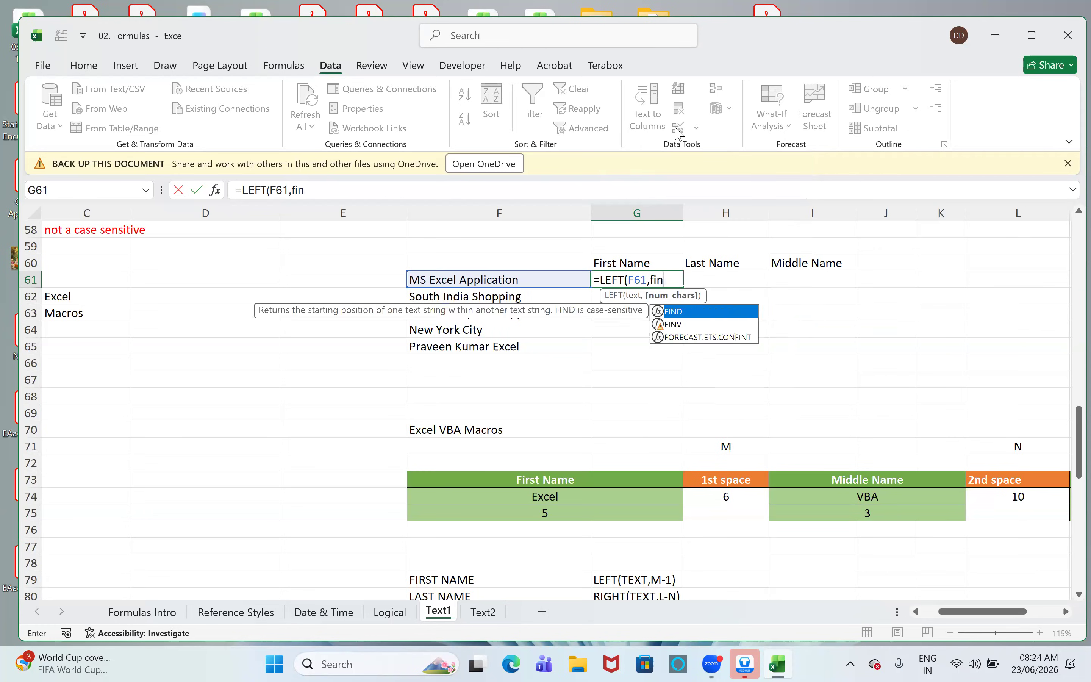
pyautogui.write('"')
pyautogui.write(' :')
pyautogui.write('",')
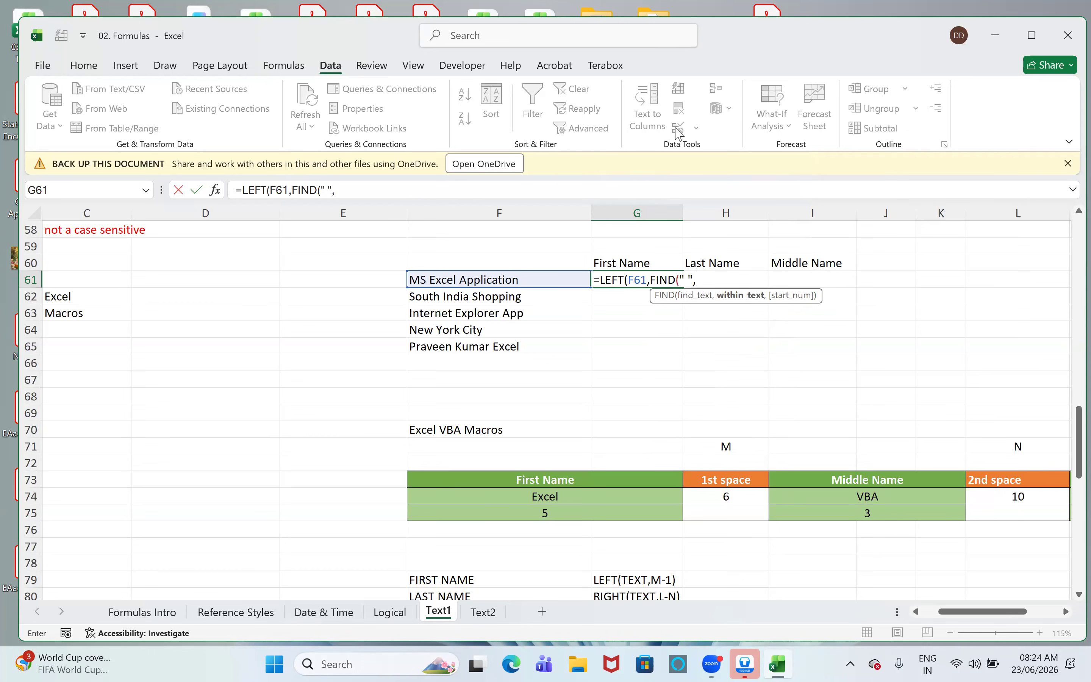
pyautogui.press('Left')
pyautogui.write(')-1')
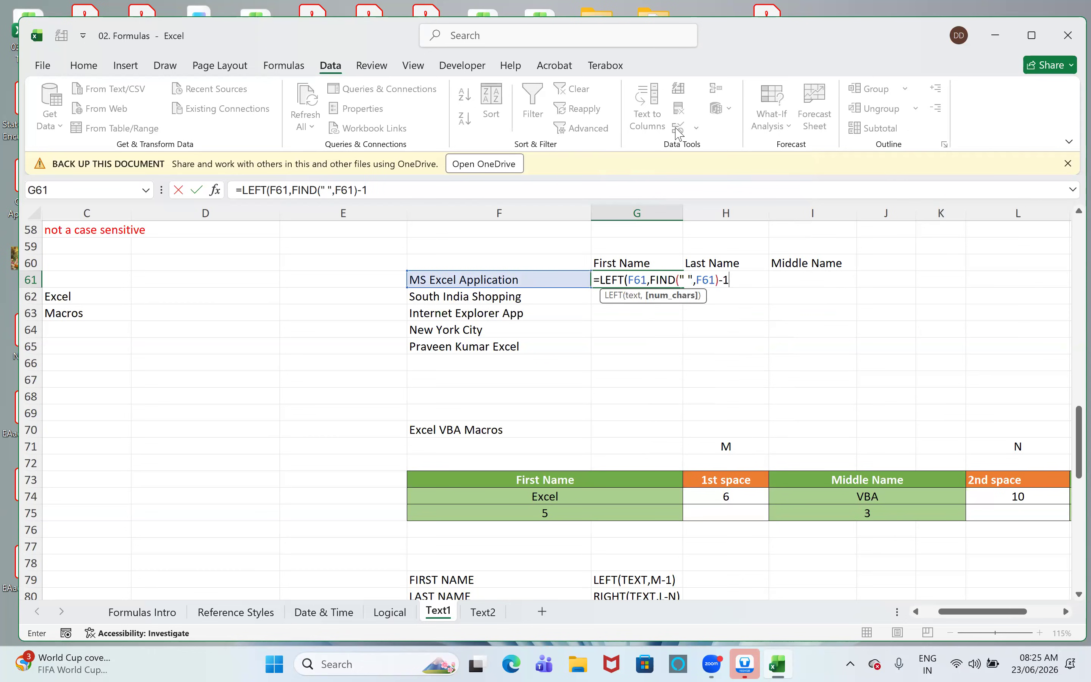
pyautogui.write(')')
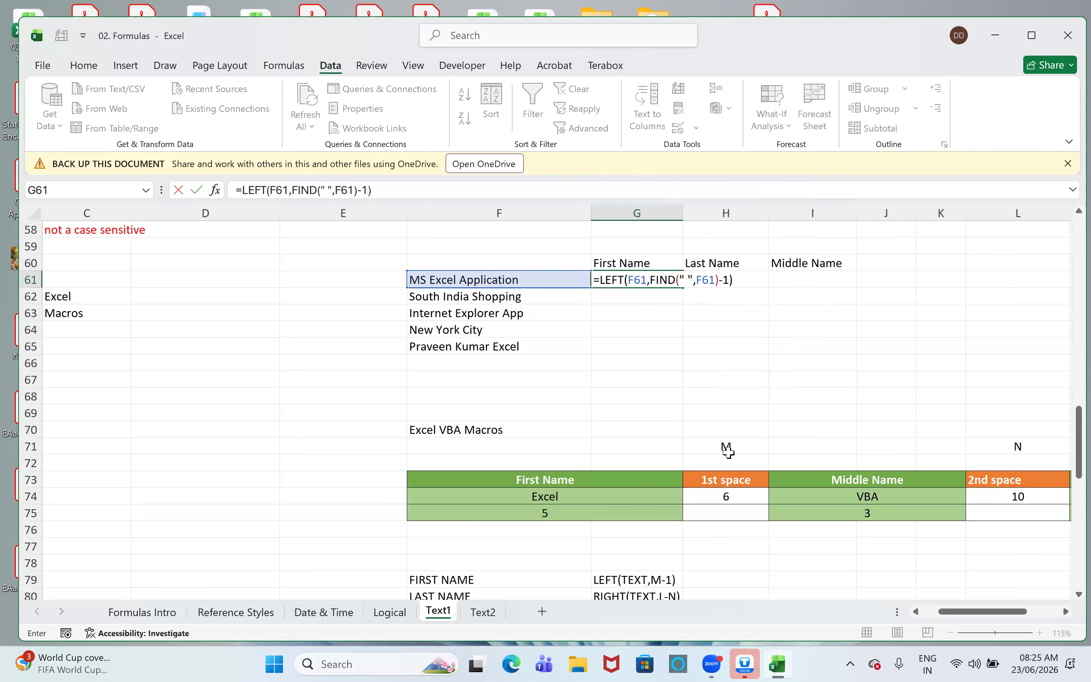
pyautogui.press('Return')
pyautogui.moveTo(637, 280); pyautogui.dragTo(637, 347)
pyautogui.hotkey('ctrl', 'd')
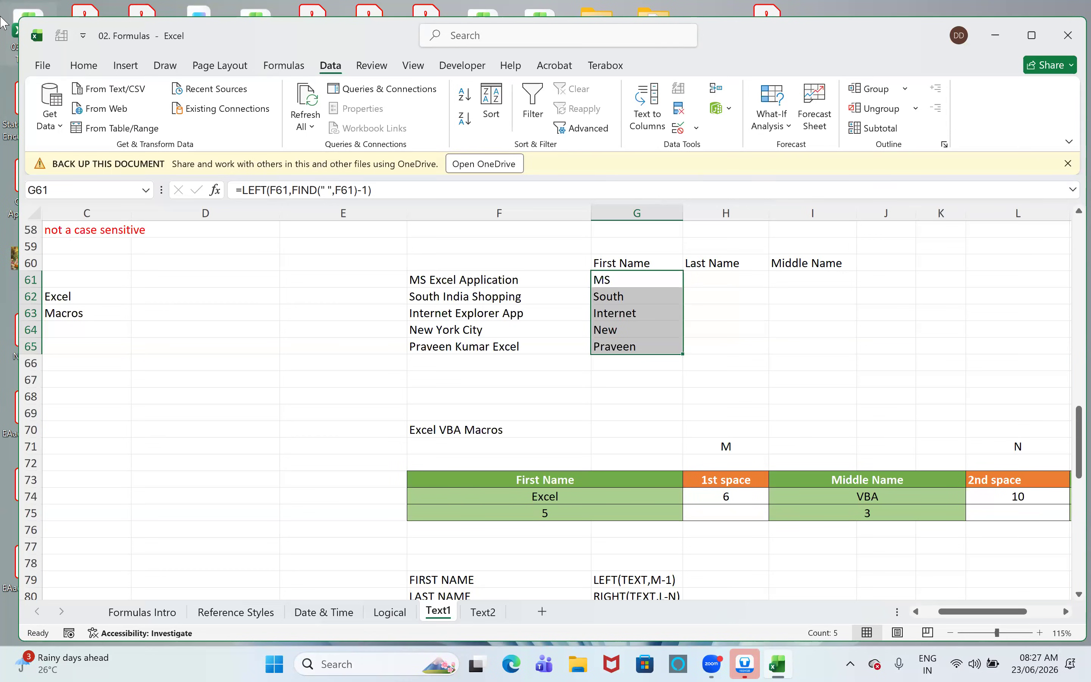
# - Enter =LEN(F61) in Last Name cell H61 and fill the formula down to H65
pyautogui.click(697, 280)
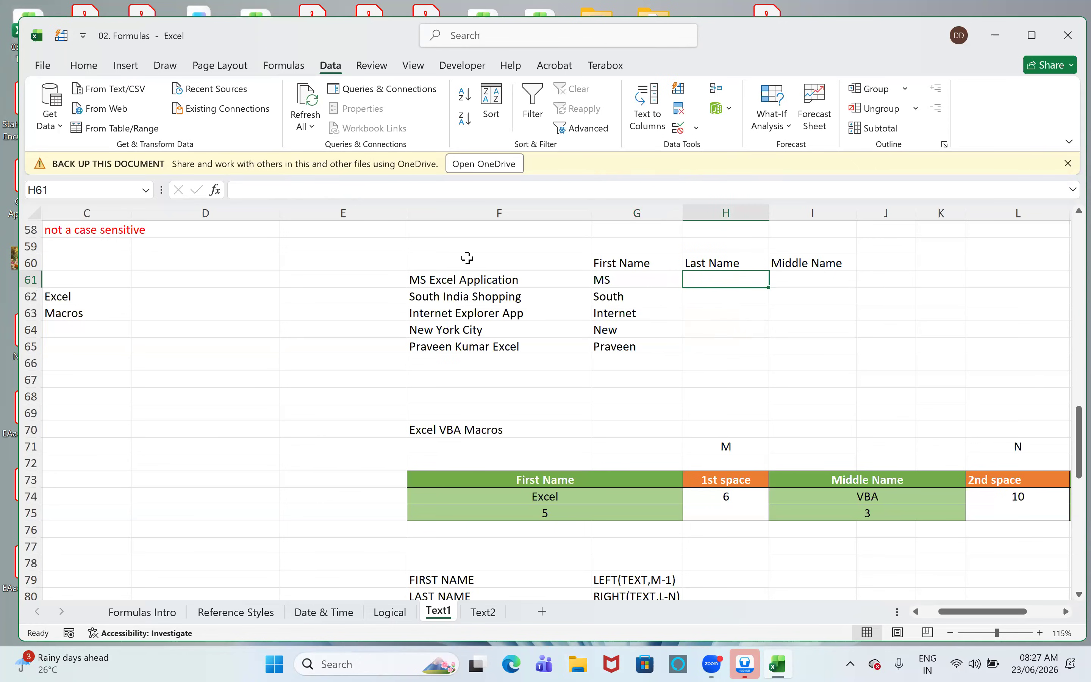
pyautogui.click(457, 283)
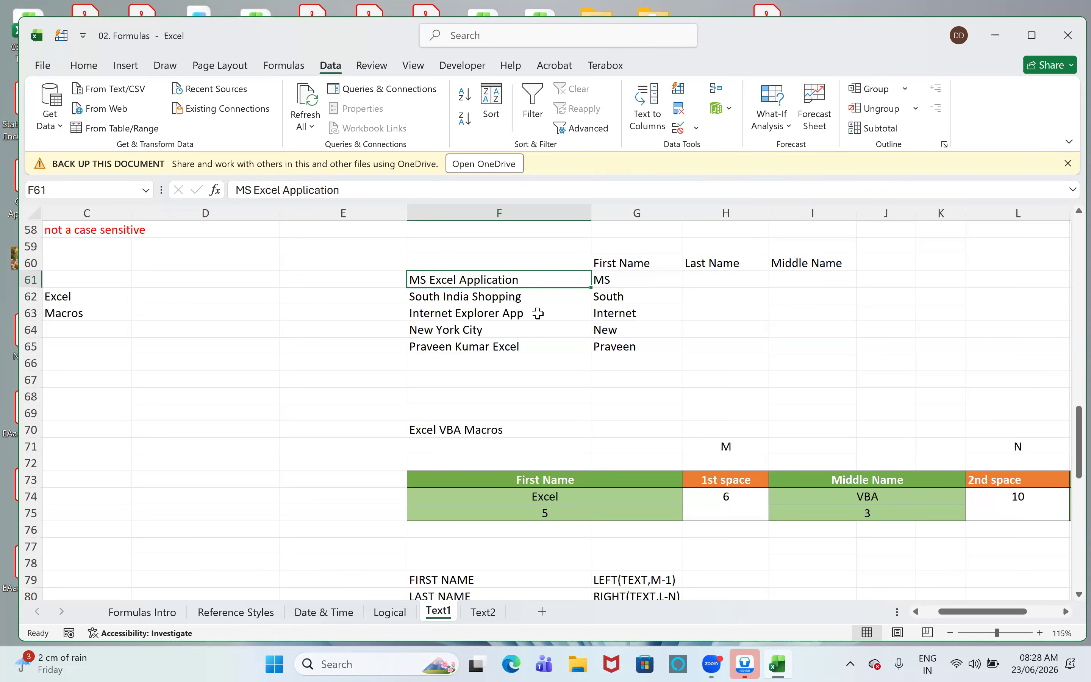
pyautogui.click(700, 286)
pyautogui.write('=LEN(')
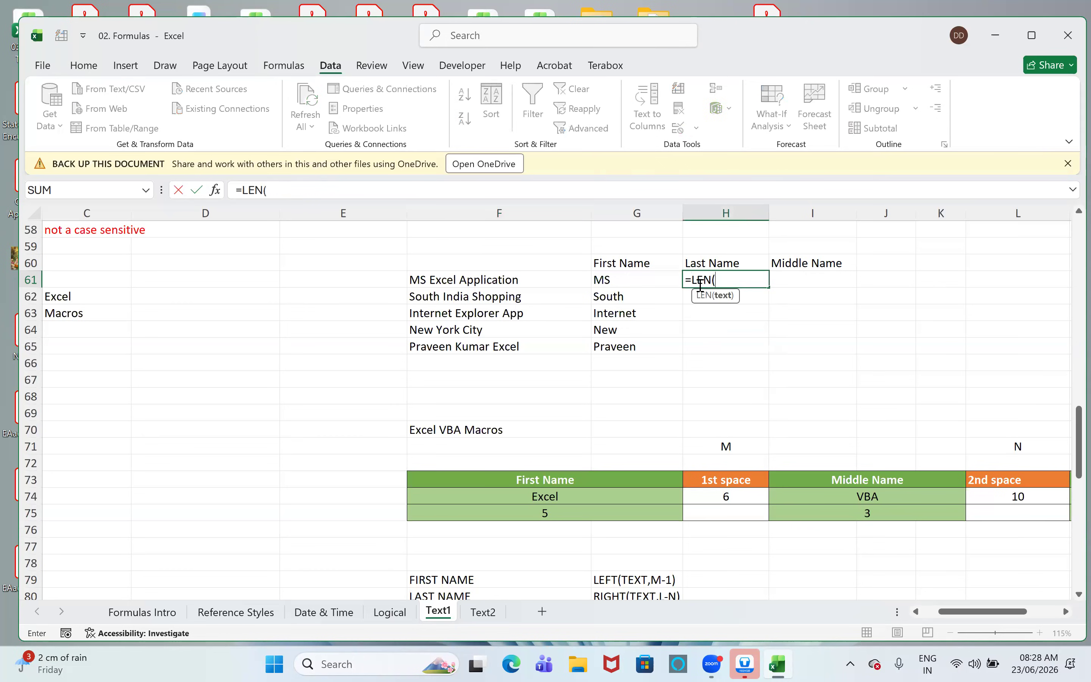
pyautogui.press('Left')
pyautogui.press('Left')
pyautogui.press('Return')
pyautogui.press('Up')
pyautogui.hotkey('shift', 'Down')
pyautogui.hotkey('shift', 'Down')
pyautogui.hotkey('shift', 'Down')
pyautogui.hotkey('shift', 'Down')
pyautogui.hotkey('ctrl', 'd')
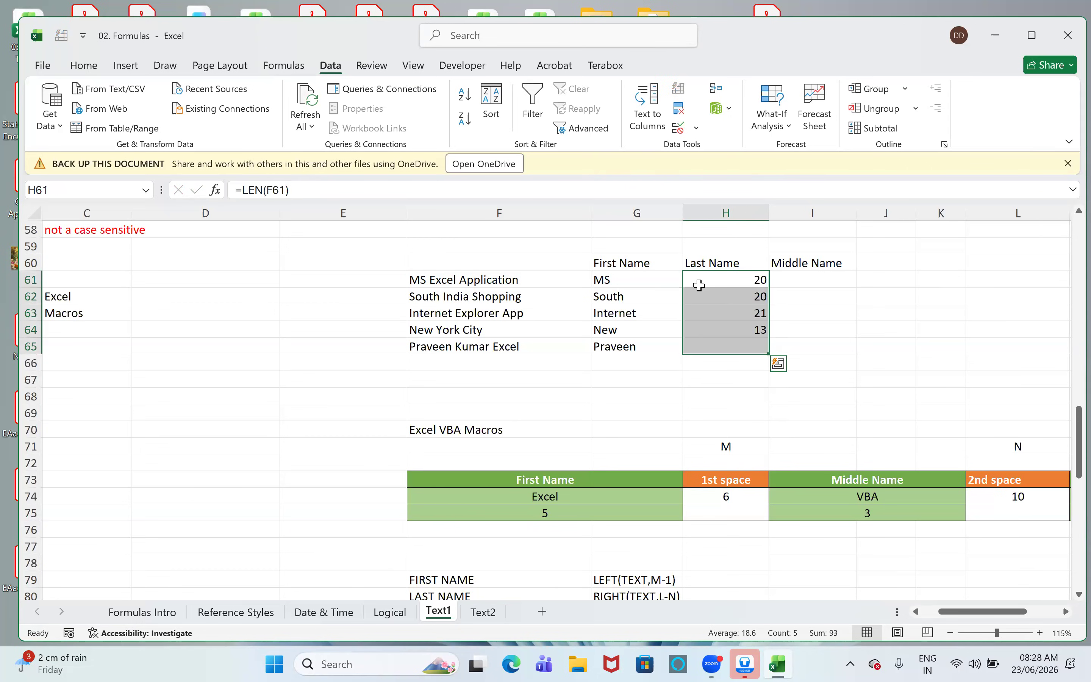
pyautogui.press('Down')
pyautogui.press('Up')
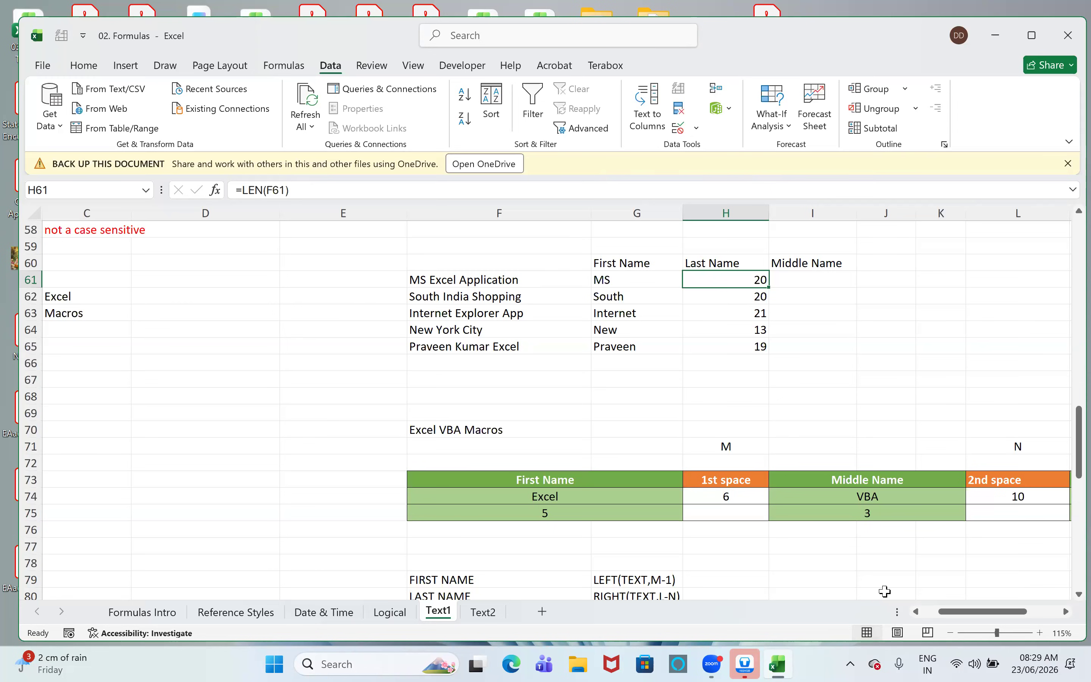
# - Examine the Excel VBA Macros breakdown table, with its space positions and total length, and the name formula patterns beneath it
pyautogui.scroll(-2, 885, 590)
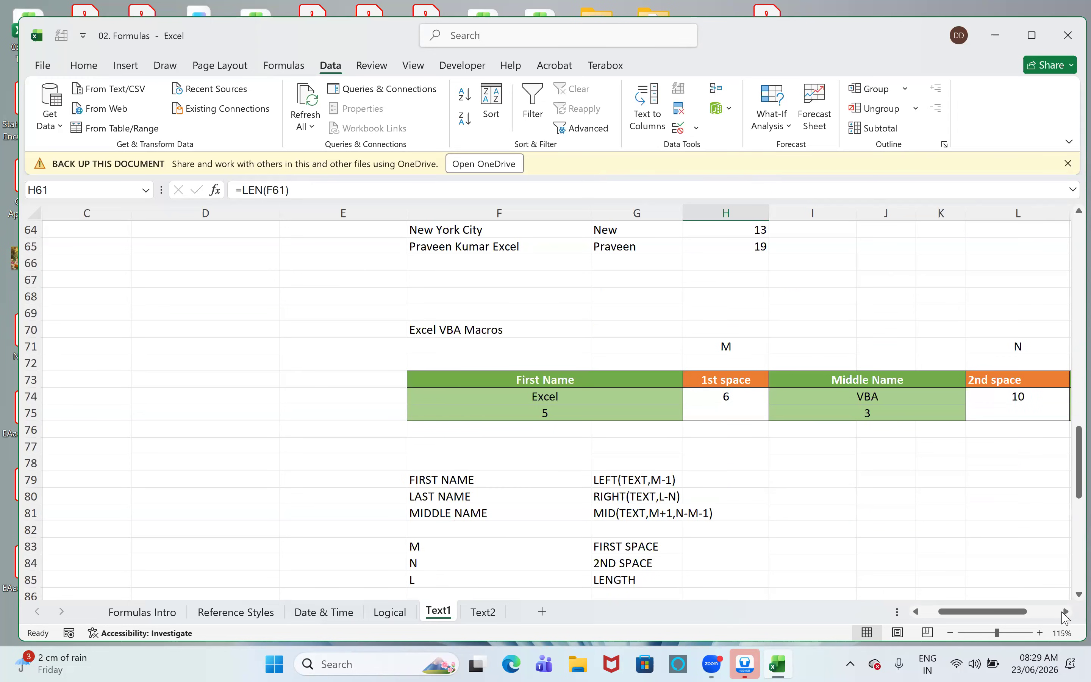
pyautogui.doubleClick(1066, 612)
pyautogui.click(1066, 612)
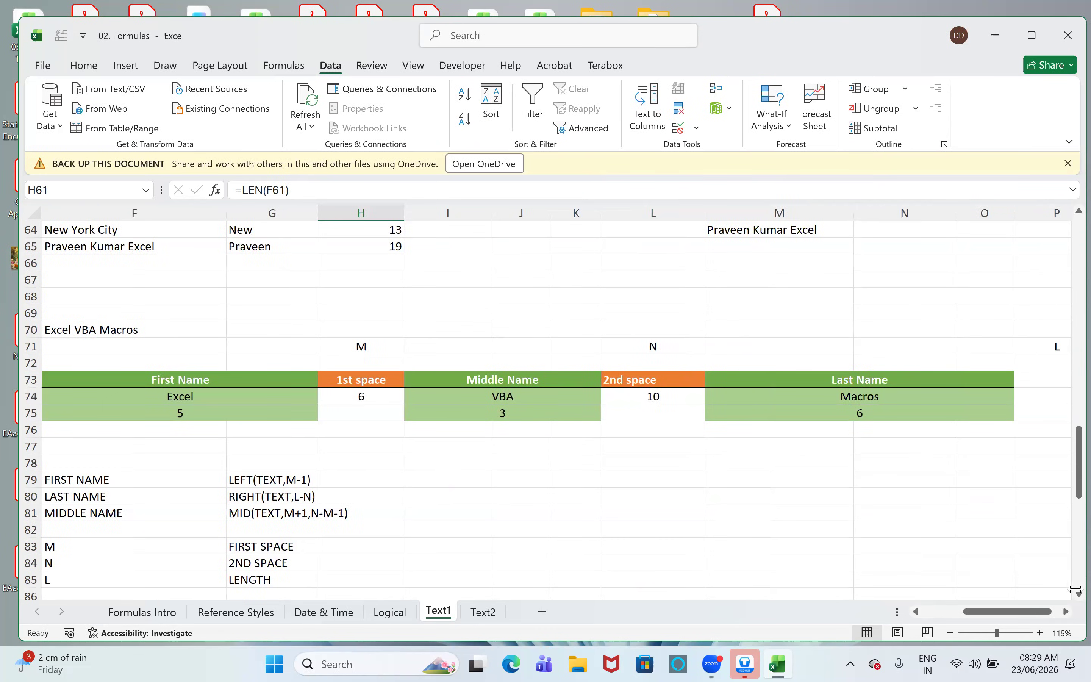
pyautogui.click(1066, 612)
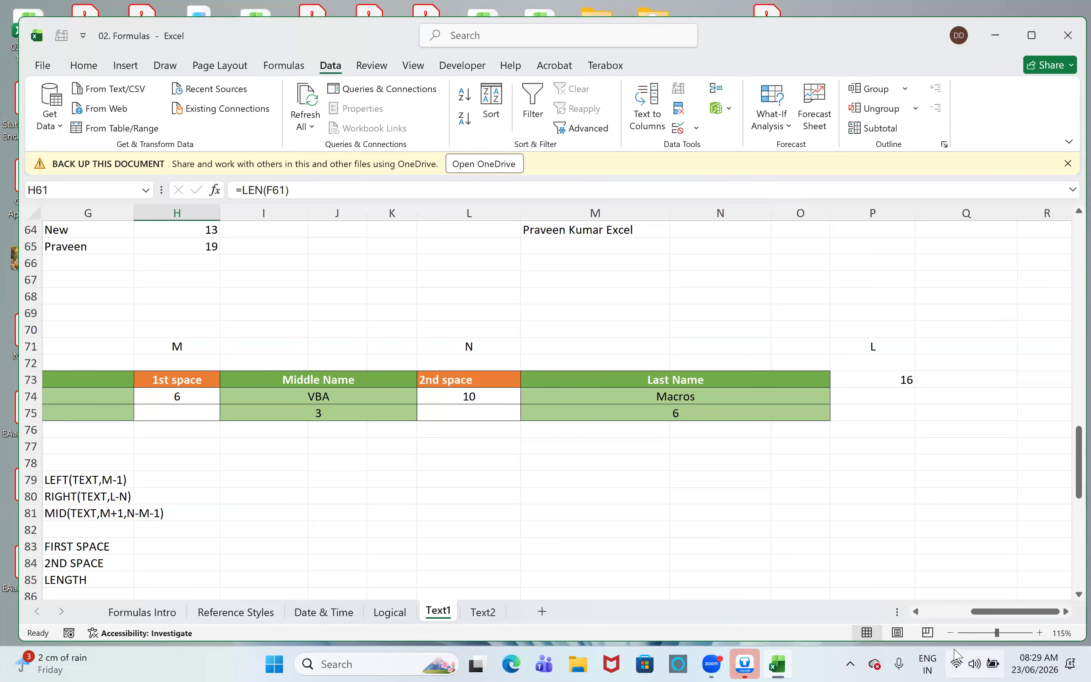
pyautogui.click(951, 633)
pyautogui.moveTo(978, 614); pyautogui.dragTo(969, 614)
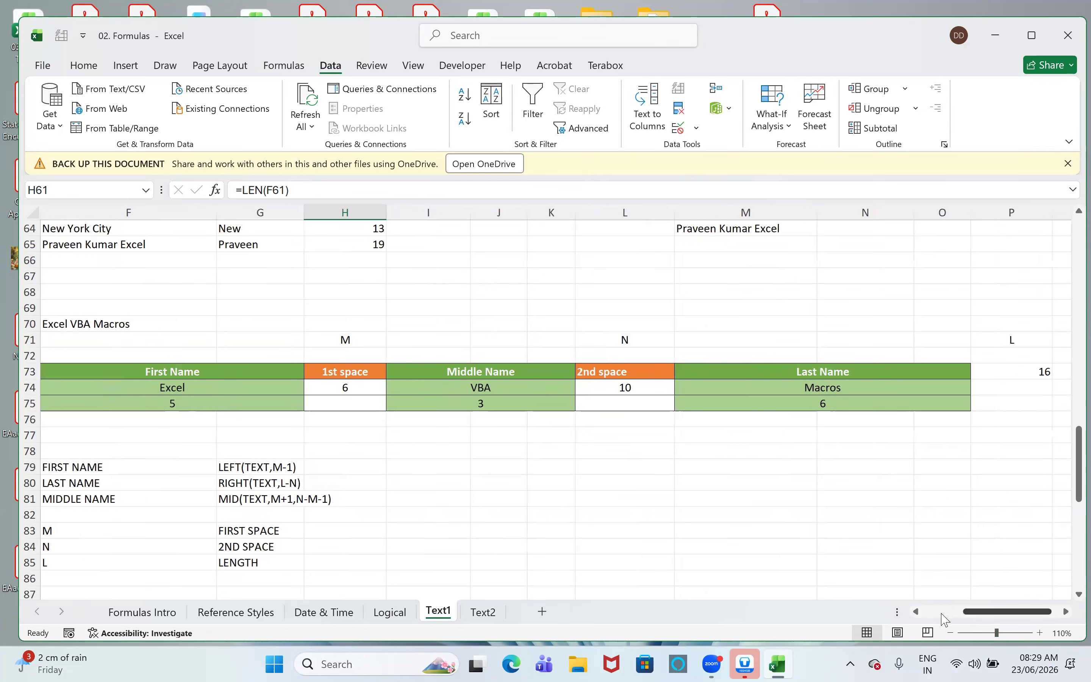
pyautogui.click(917, 612)
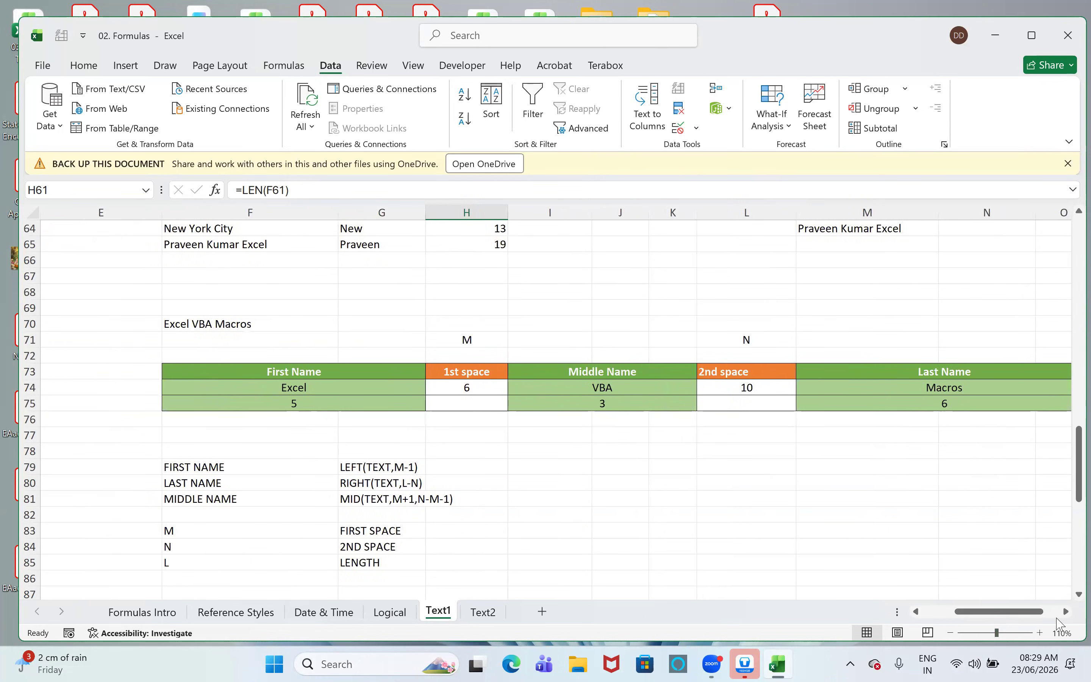
pyautogui.click(1066, 612)
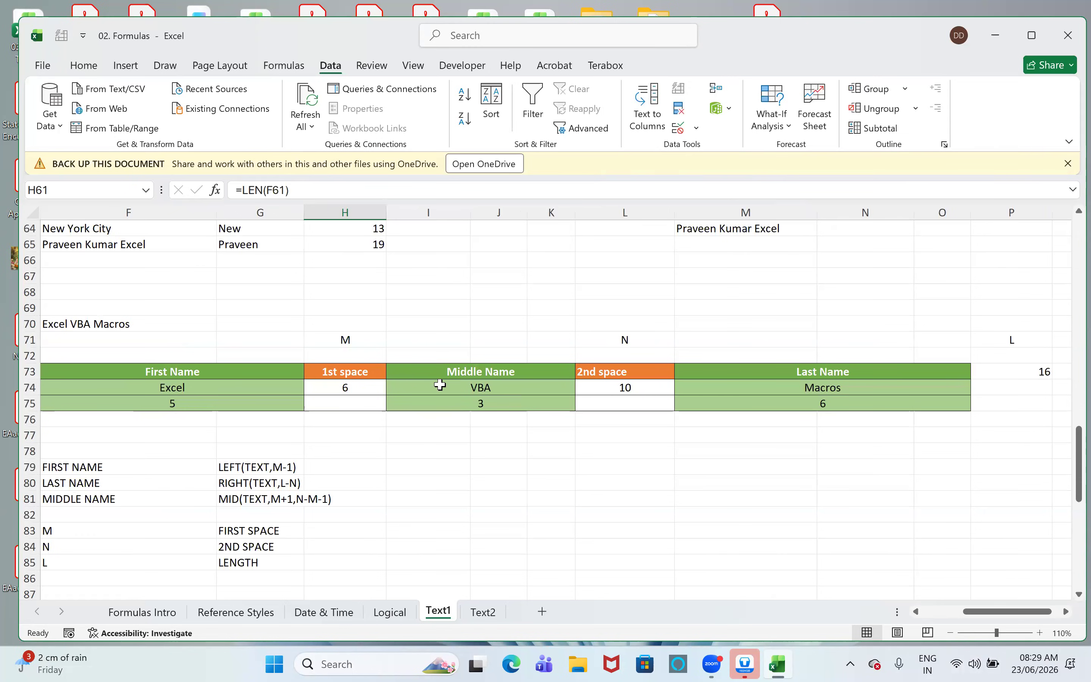
# - Center the 2nd space heading in cell L73 to match the 1st space heading
pyautogui.click(629, 390)
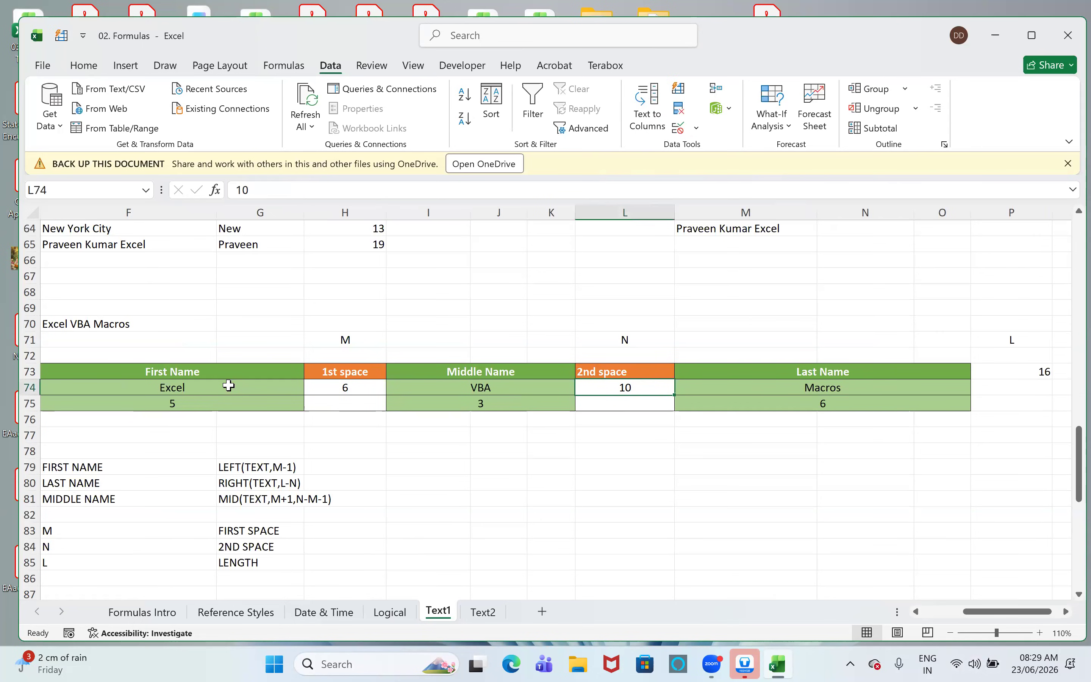
pyautogui.click(361, 371)
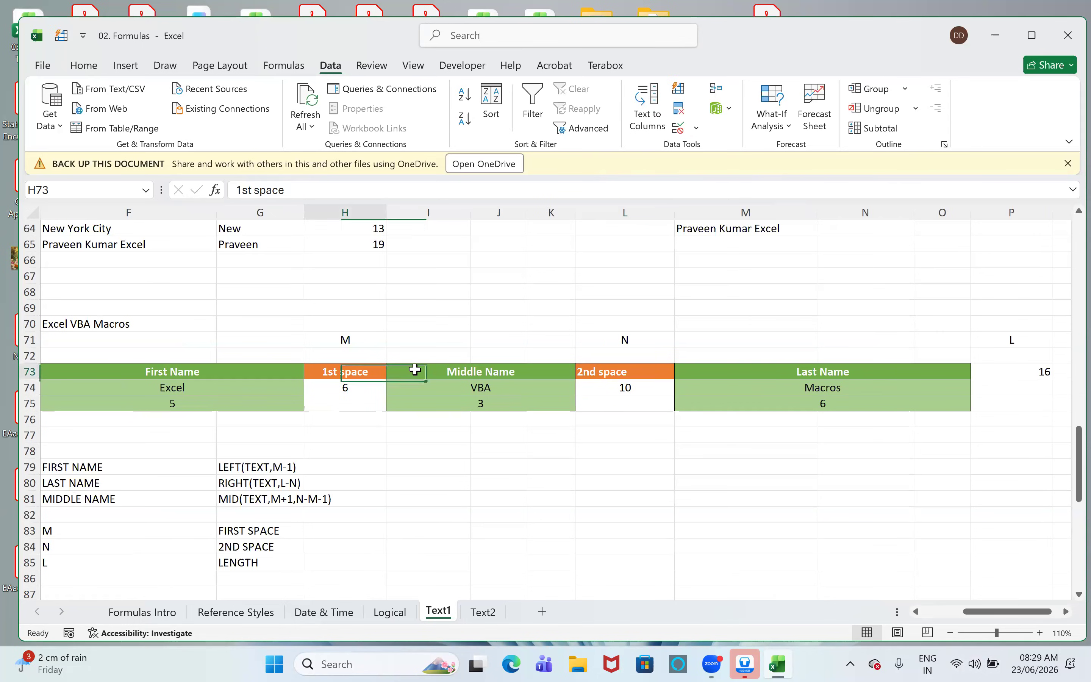
pyautogui.click(597, 372)
pyautogui.click(83, 65)
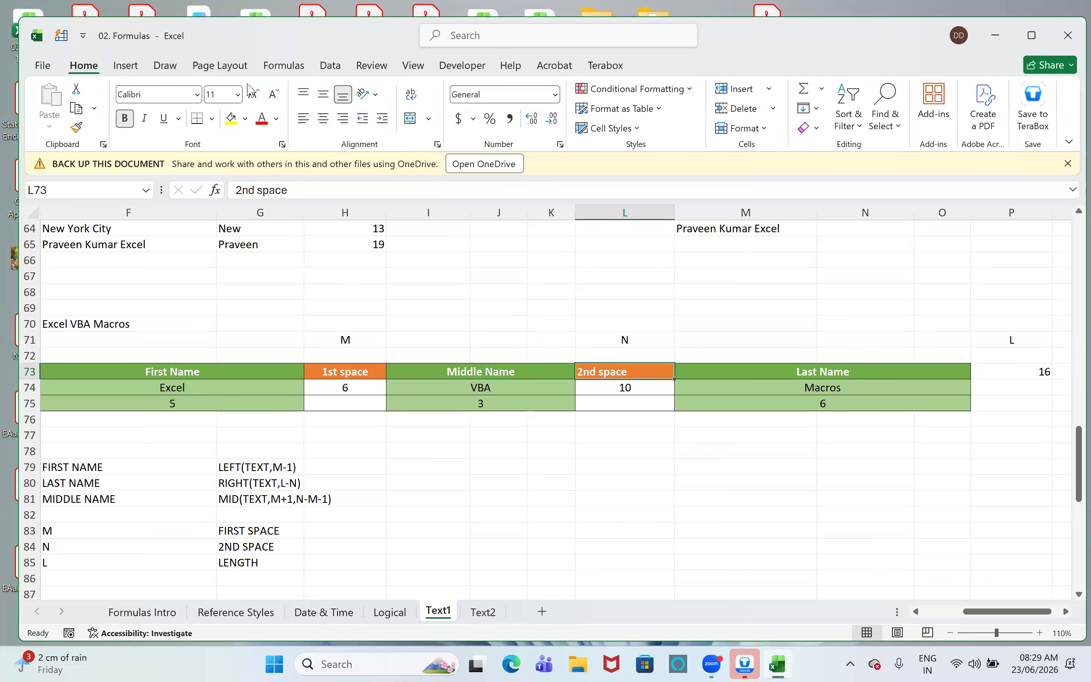
pyautogui.click(322, 118)
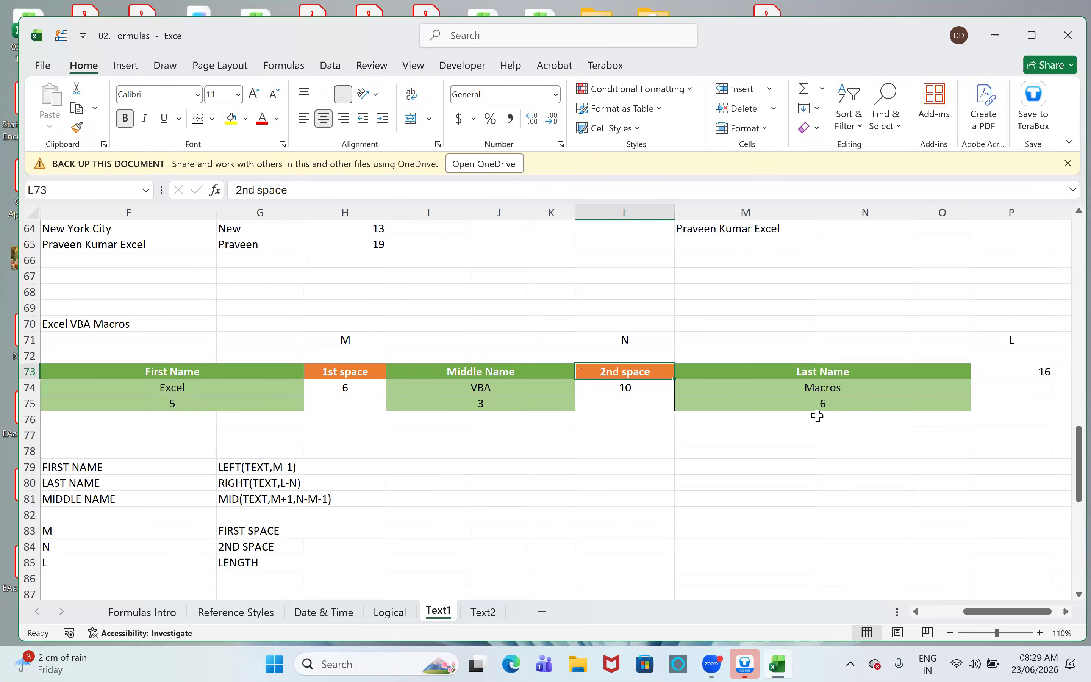
# - Compare the total text length in P73 with the part of the breakdown table running from First Name to 2nd space
pyautogui.click(804, 371)
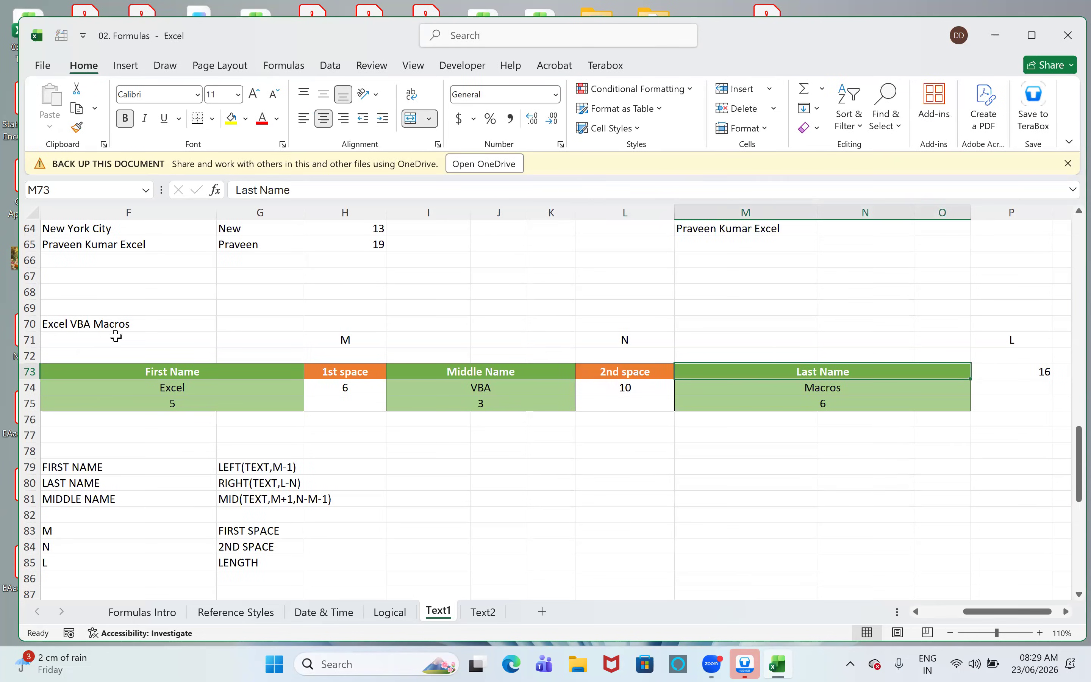
pyautogui.click(1023, 375)
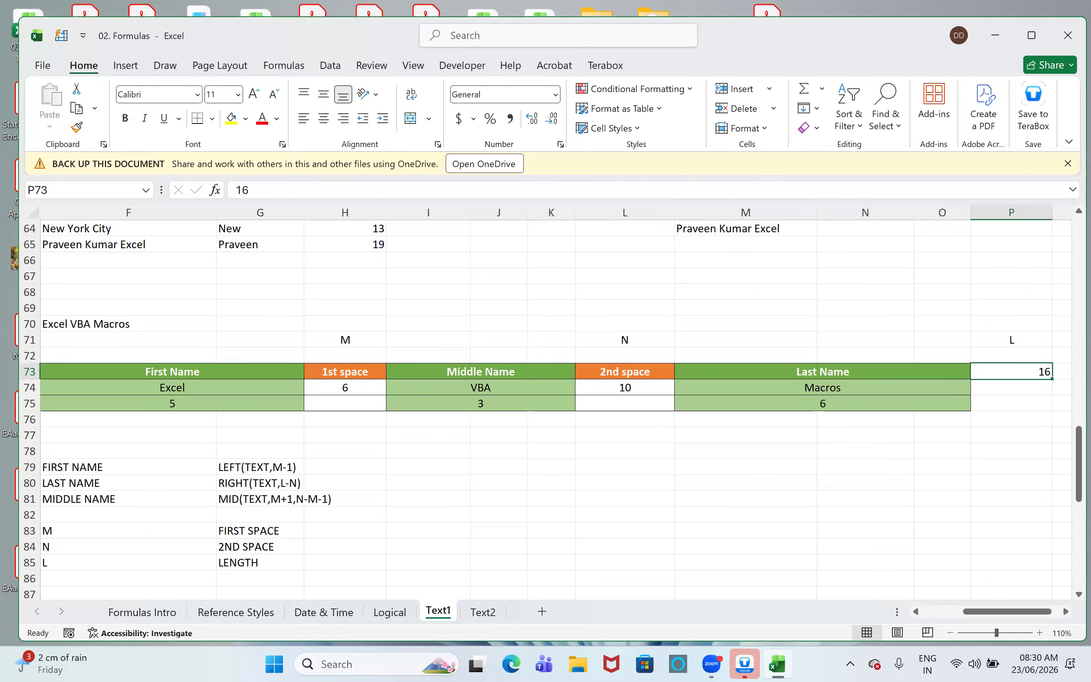
pyautogui.click(671, 163)
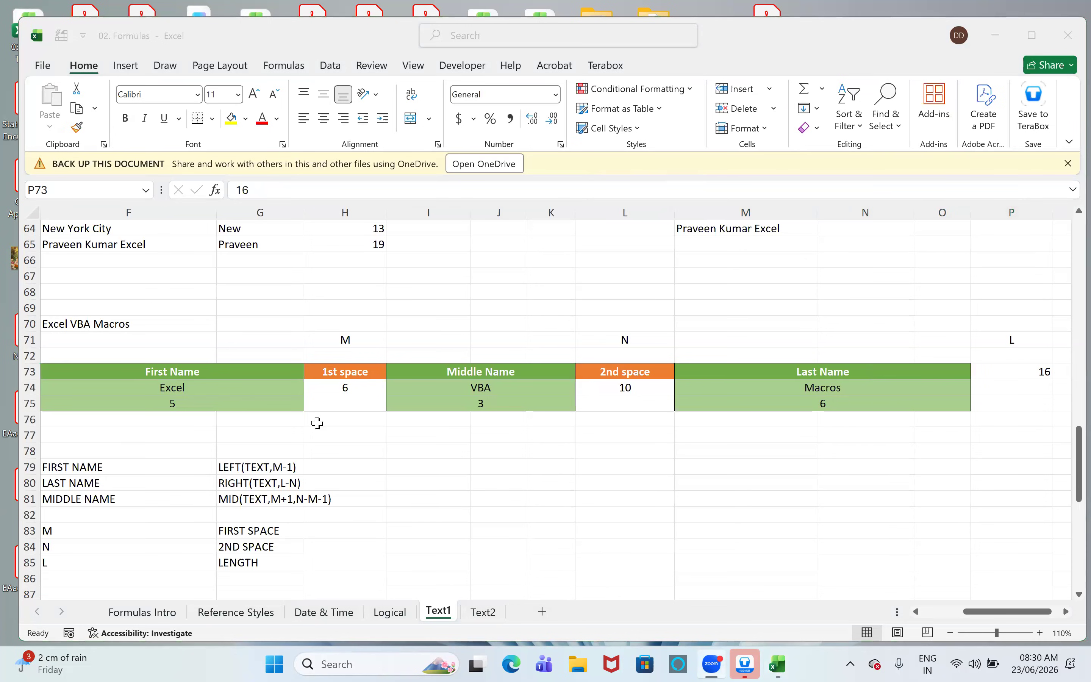
pyautogui.click(266, 450)
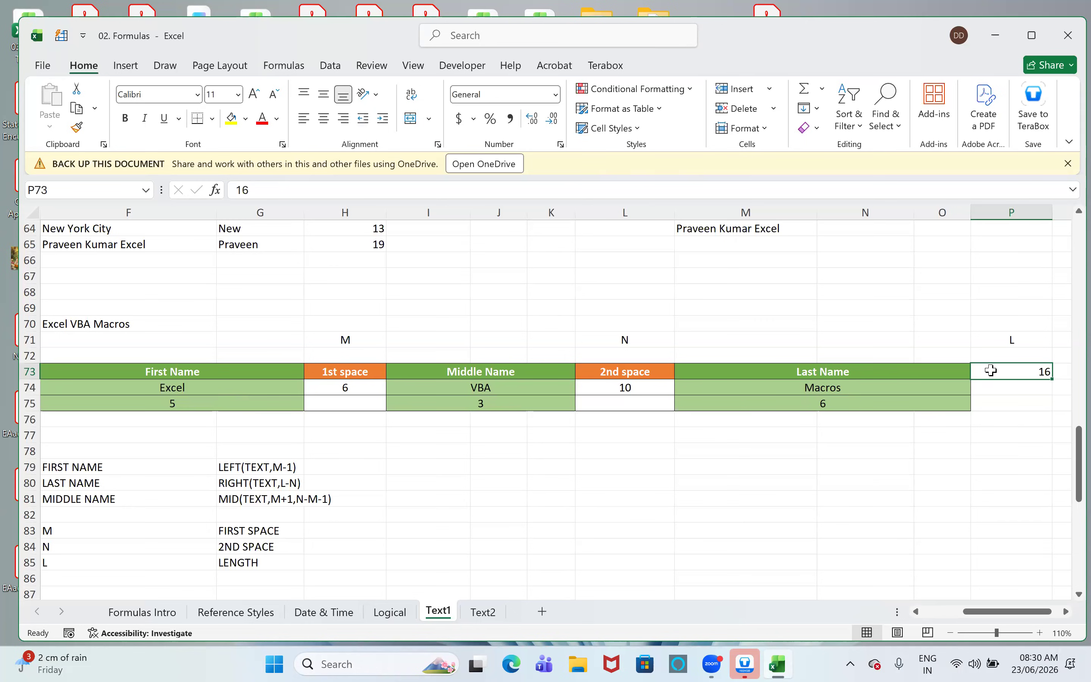
pyautogui.moveTo(866, 371); pyautogui.dragTo(102, 377)
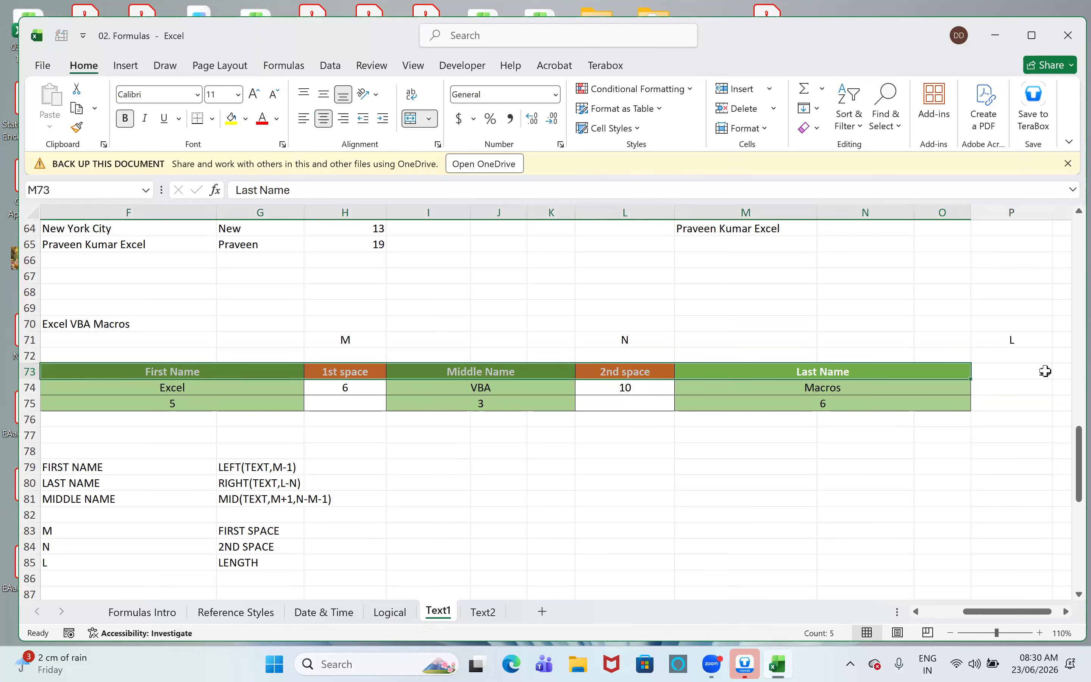
pyautogui.click(918, 418)
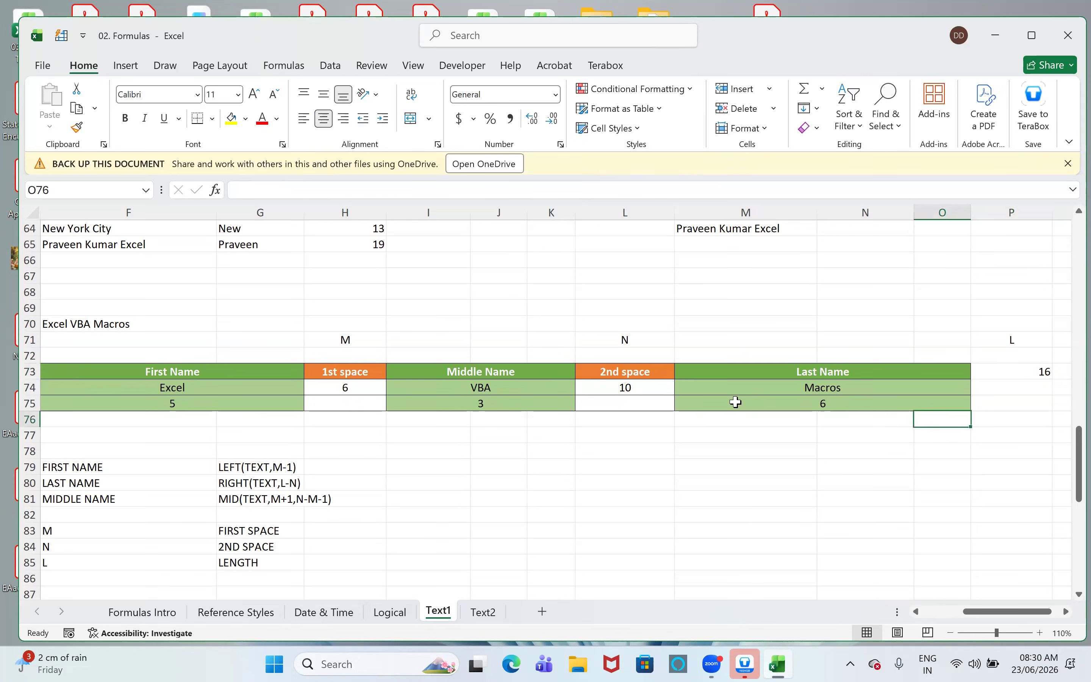
pyautogui.click(663, 372)
pyautogui.keyDown('shift'); pyautogui.click(197, 385); pyautogui.keyUp('shift')
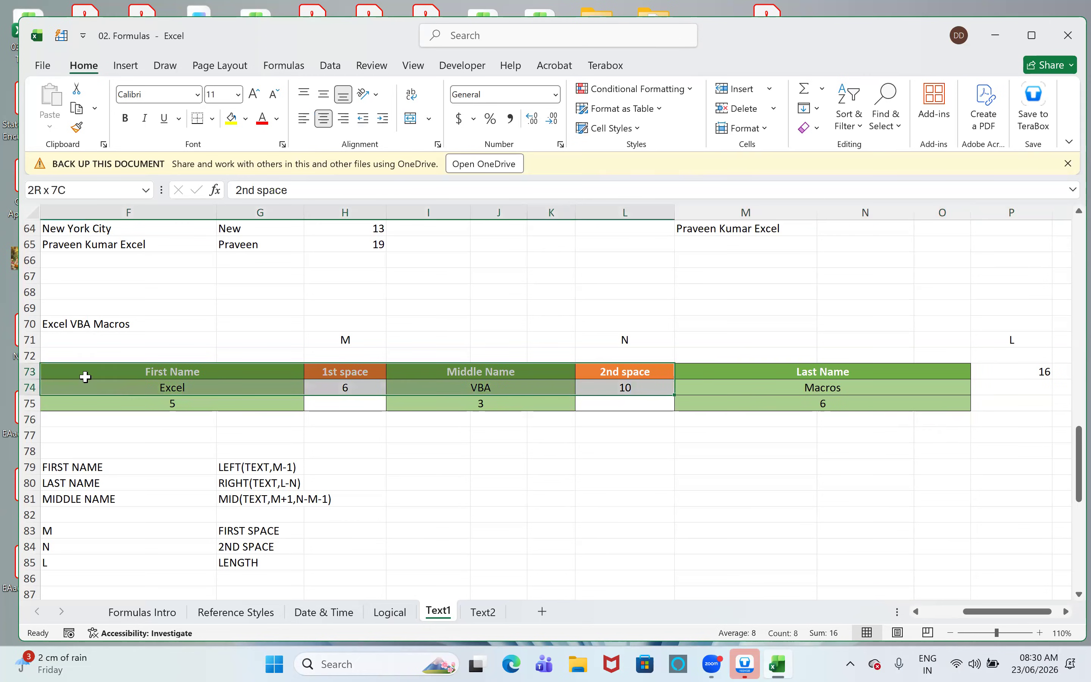
pyautogui.keyDown('shift'); pyautogui.click(90, 375); pyautogui.keyUp('shift')
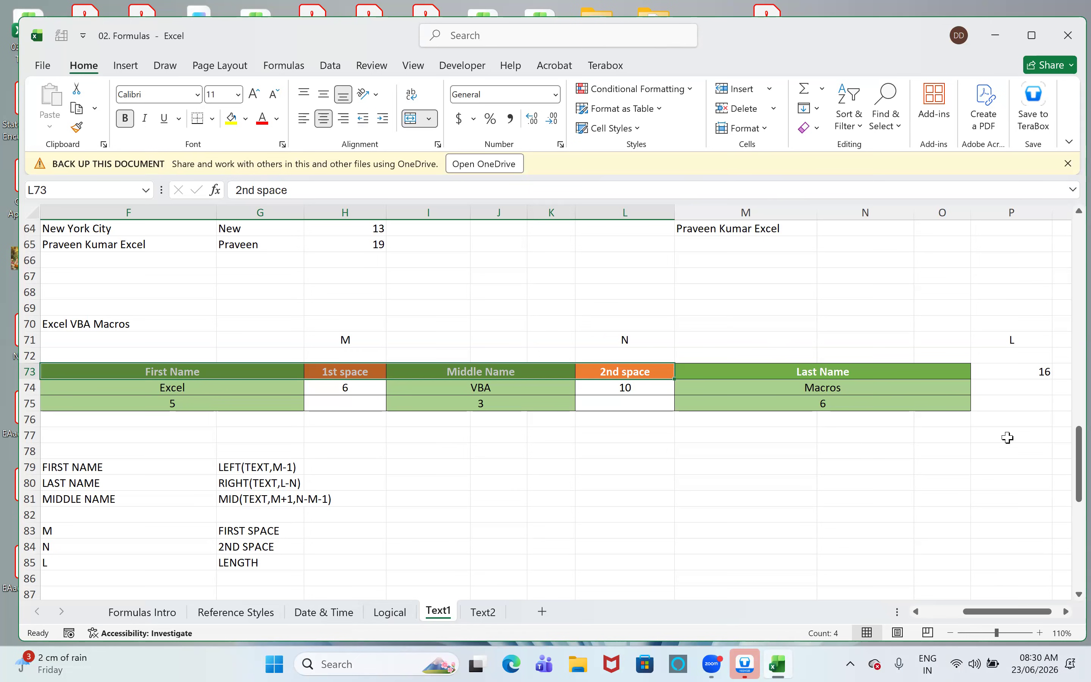
pyautogui.click(1008, 372)
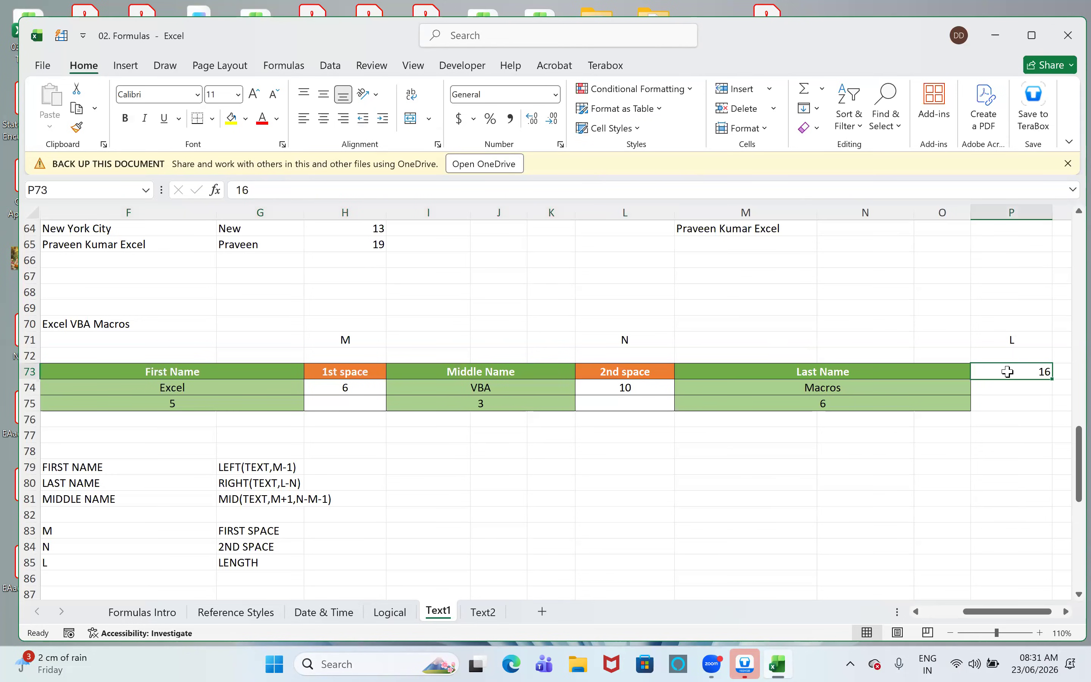
pyautogui.click(659, 373)
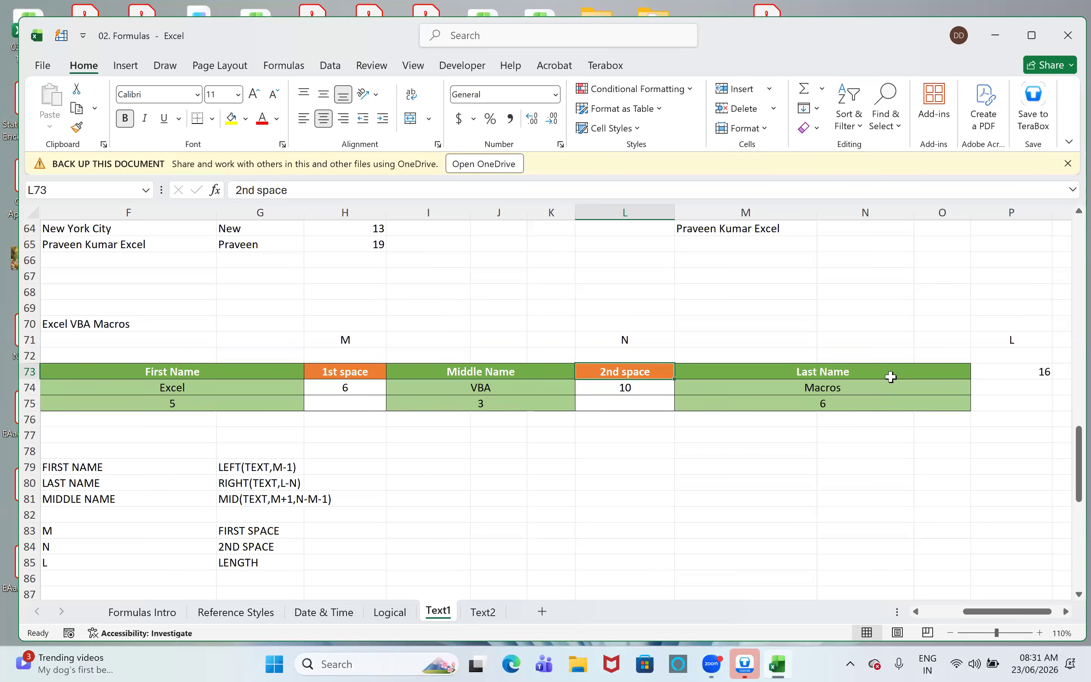
# - Clear the LEN formulas from the Last Name cells H61:H65
pyautogui.scroll(3, 911, 464)
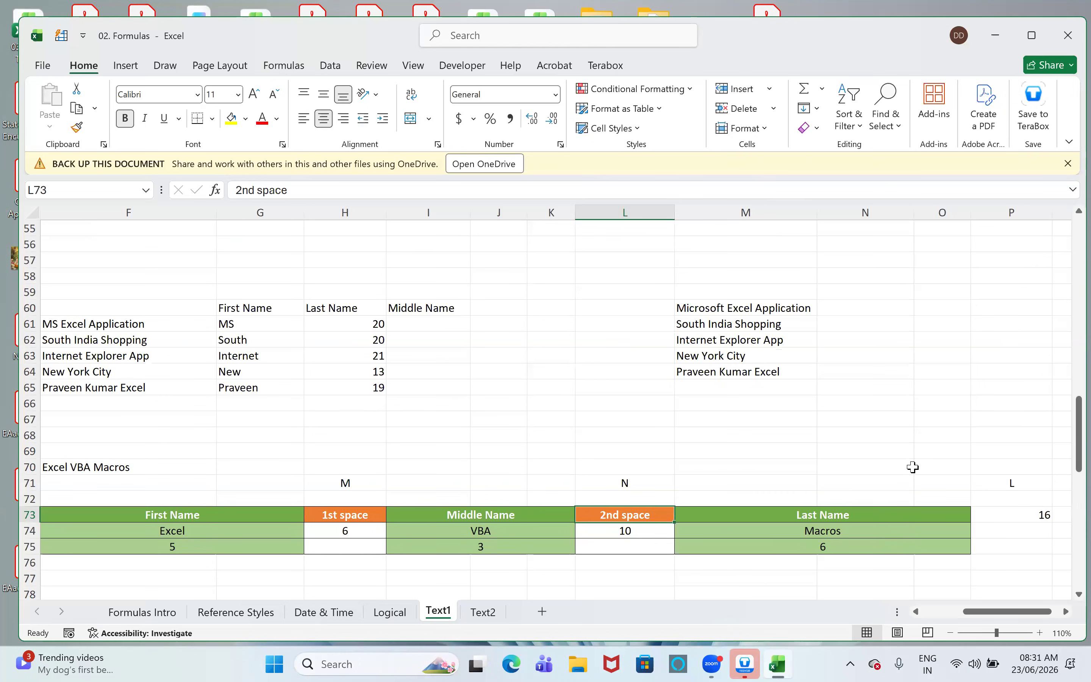
pyautogui.scroll(-1, 752, 475)
pyautogui.moveTo(353, 278); pyautogui.dragTo(363, 341)
pyautogui.press('Delete')
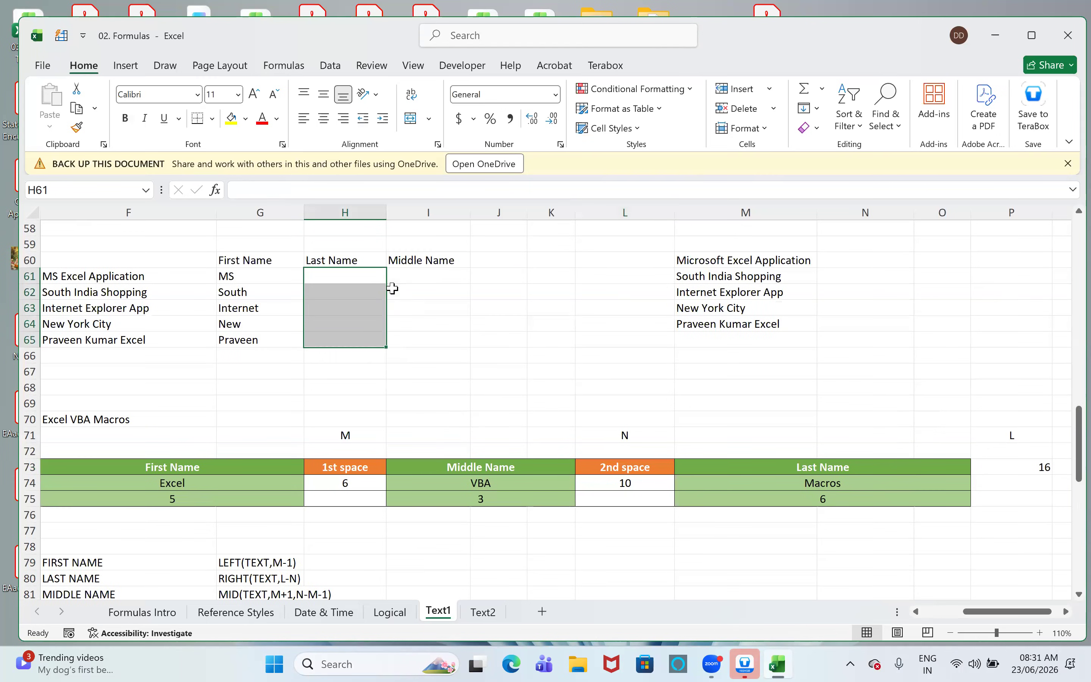
# - Begin the Last Name formula in H61 with RIGHT on F61, starting the character count as LEN(F61)-
pyautogui.press('Up')
pyautogui.press('Down')
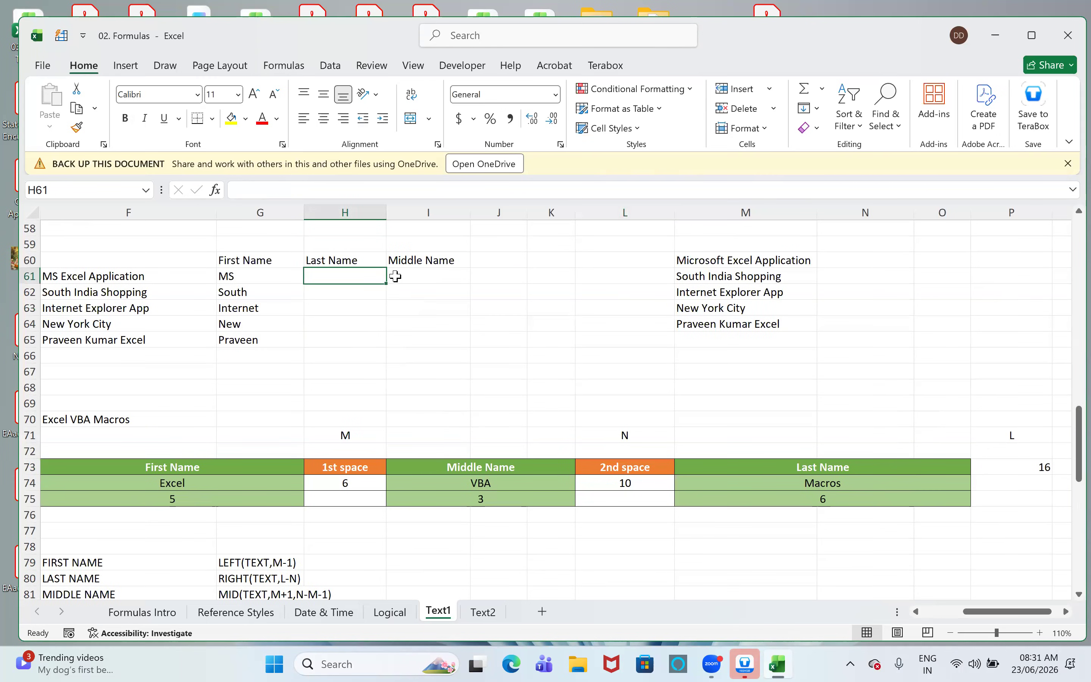
pyautogui.write('=right(')
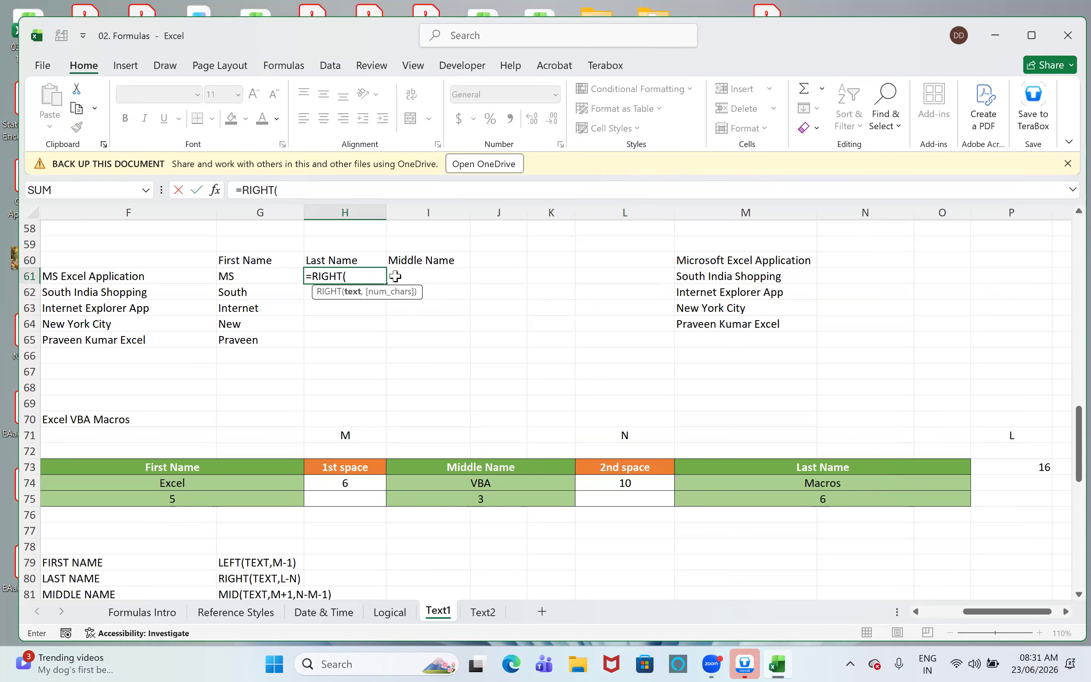
pyautogui.press('Left')
pyautogui.press('Left')
pyautogui.write(',')
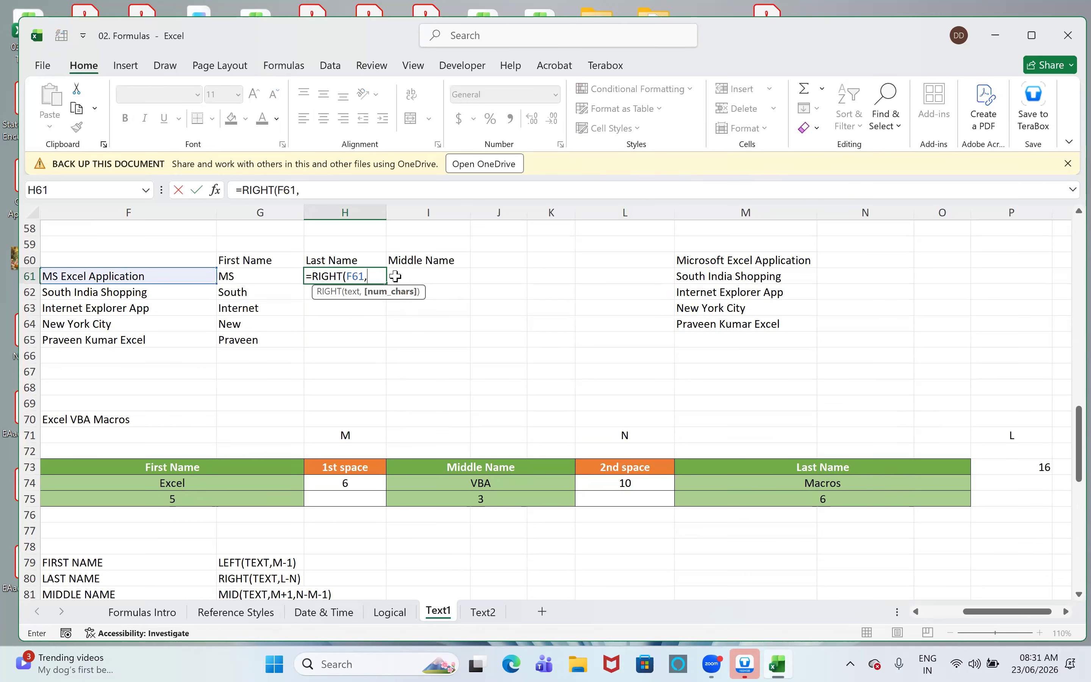
pyautogui.write('len(')
pyautogui.press('Left')
pyautogui.press('Left')
pyautogui.write(')-')
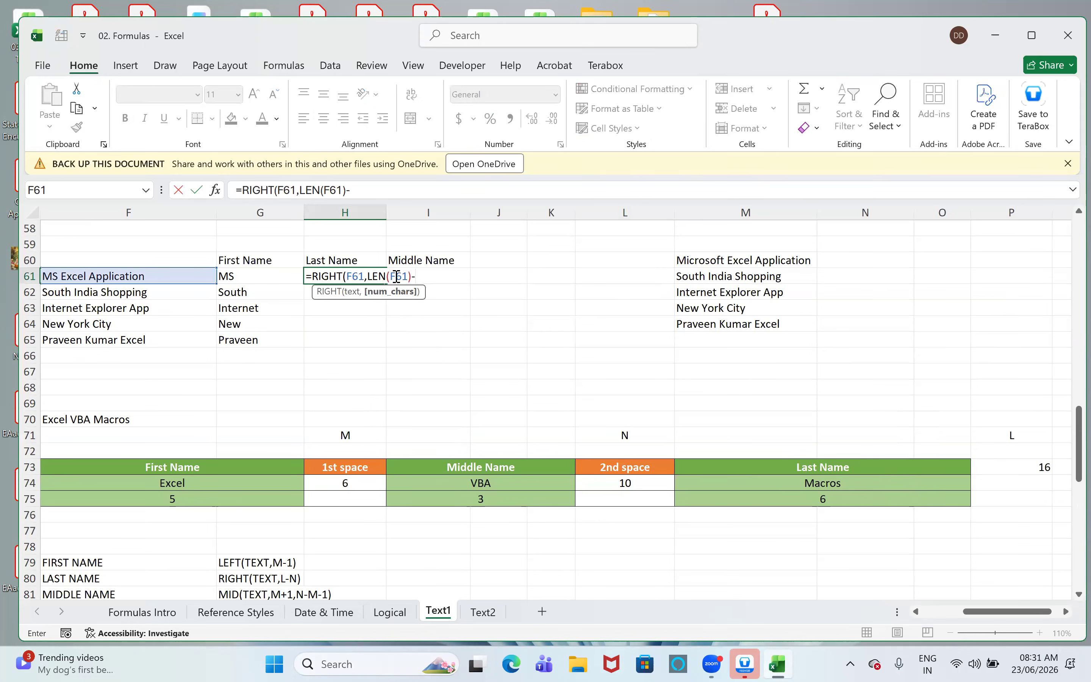
# - Subtract a FIND(" ",F61, call from the text length in the H61 formula
pyautogui.write('FIND(')
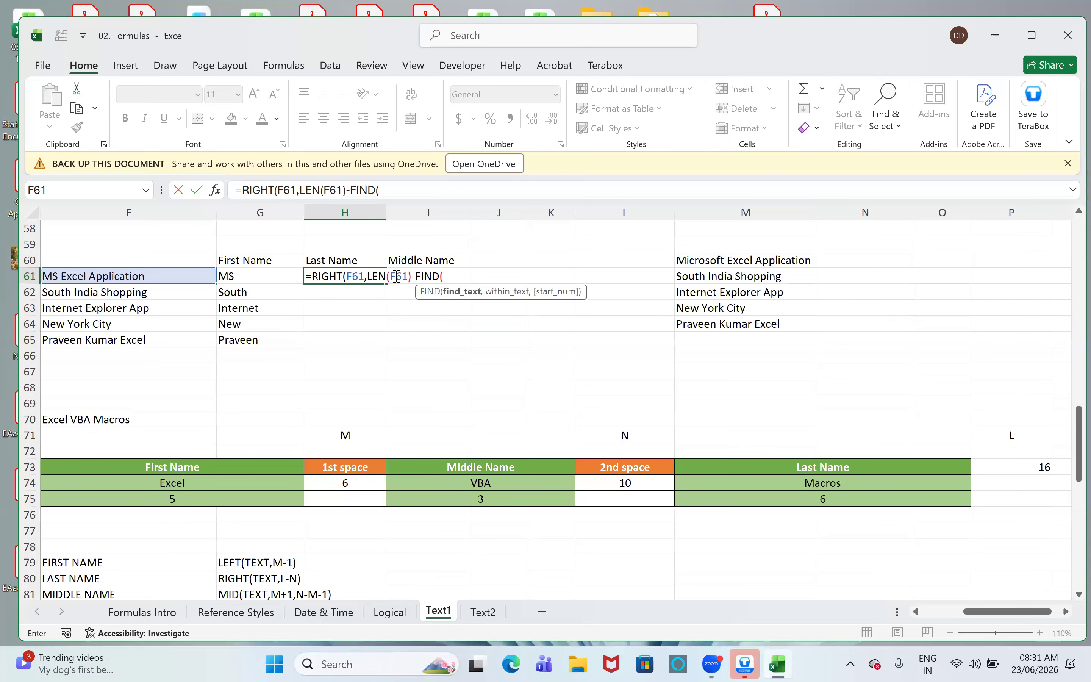
pyautogui.write('" ",')
pyautogui.press('Left')
pyautogui.press('Left')
pyautogui.write(',')
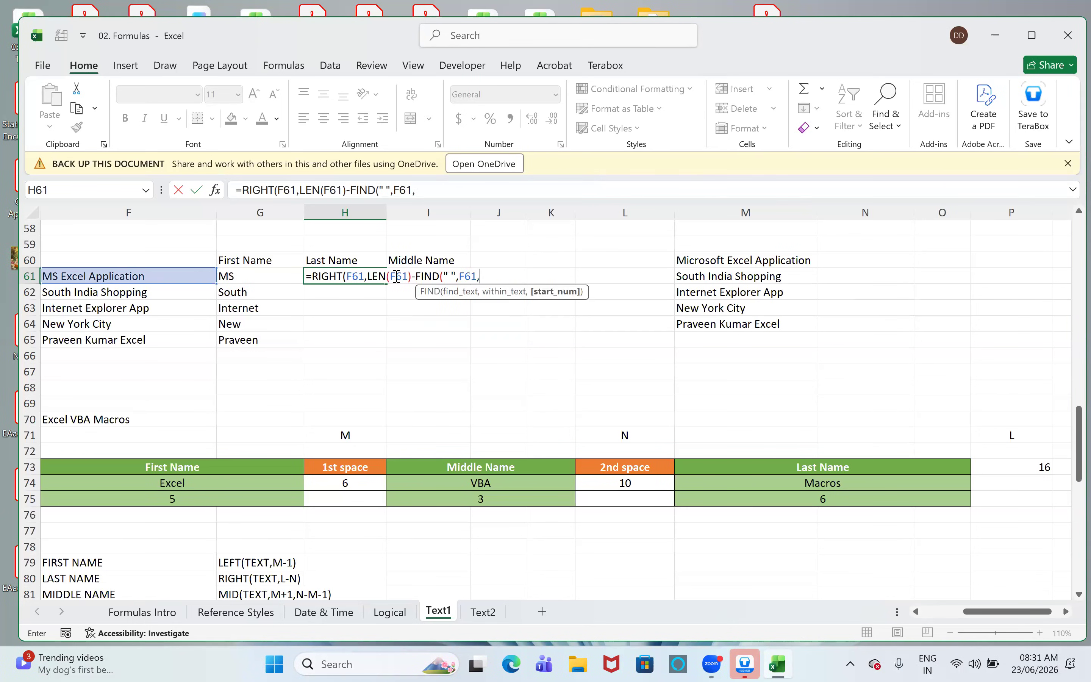
# - Give the outer FIND in H61 the start position FIND(" ",F61)+1 and close its parenthesis
pyautogui.press('BackSpace')
pyautogui.write(',find')
pyautogui.press('Tab')
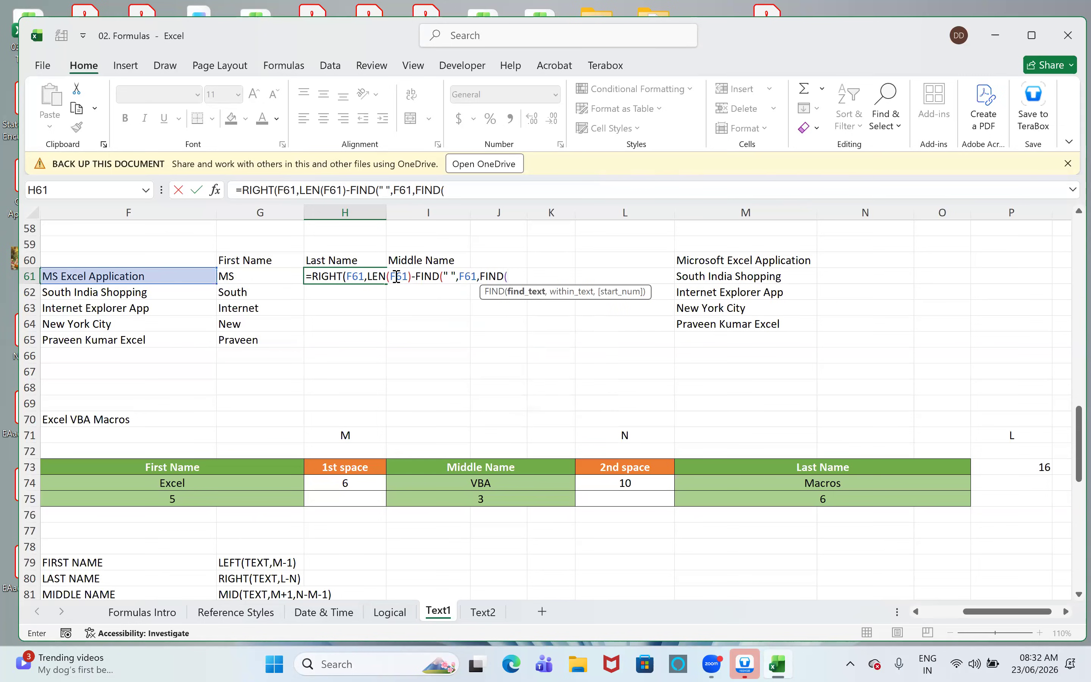
pyautogui.write('" ",')
pyautogui.press('Left')
pyautogui.press('Left')
pyautogui.write(')+1')
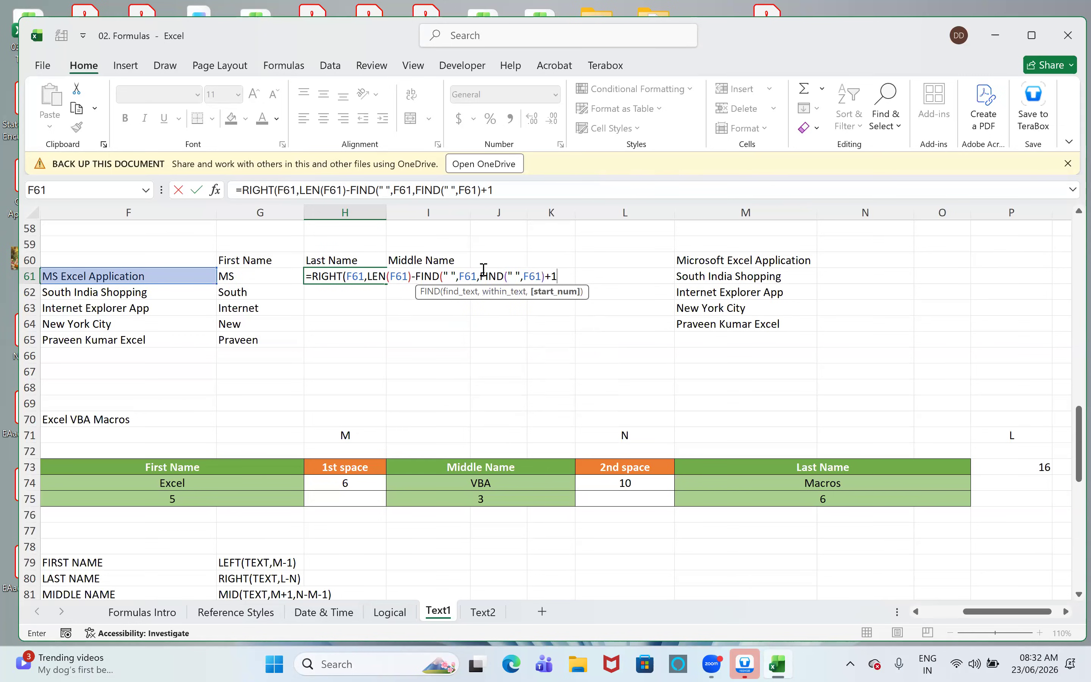
pyautogui.click(575, 291)
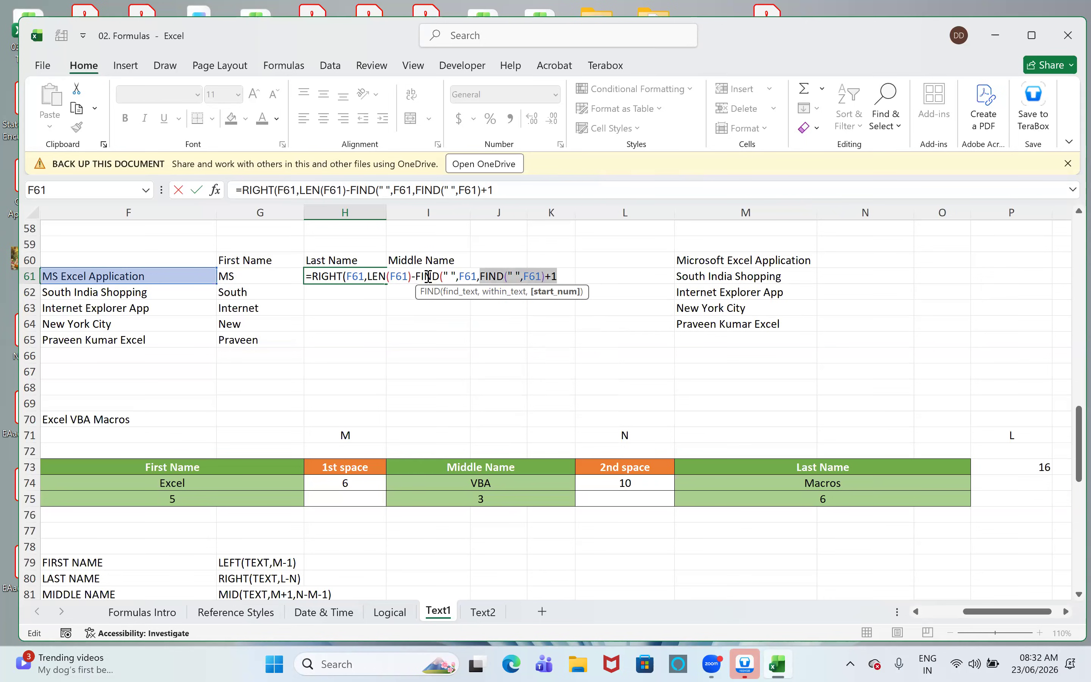
pyautogui.click(509, 189)
pyautogui.write(')')
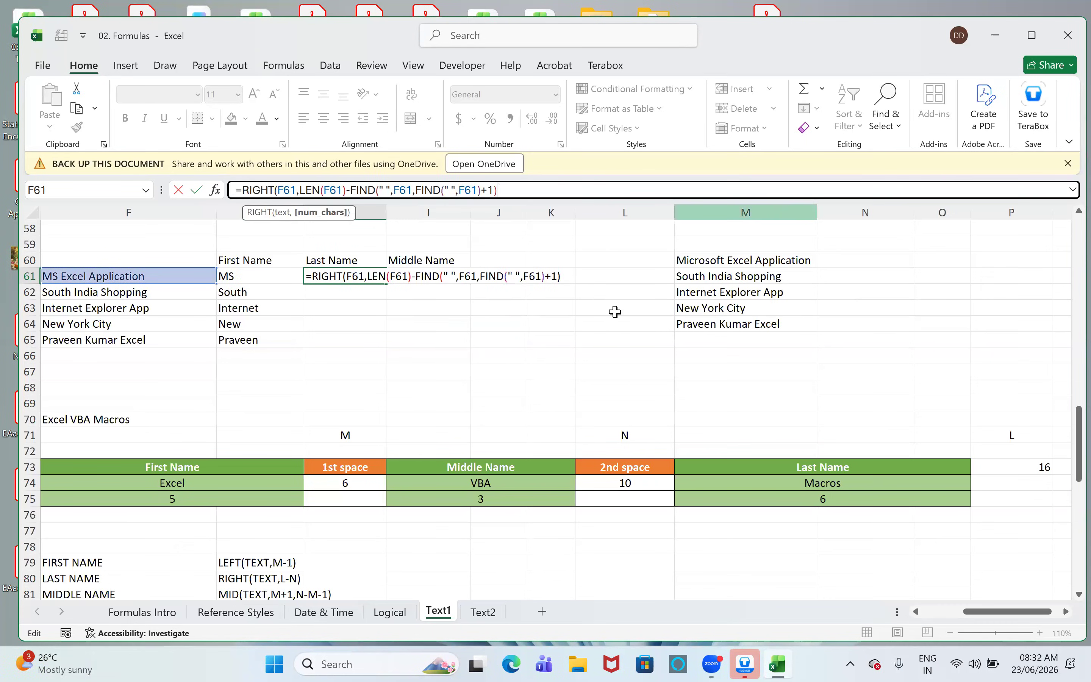
# - Review the second-space FIND part of the H61 formula, close the RIGHT function and enter the formula
pyautogui.click(381, 277)
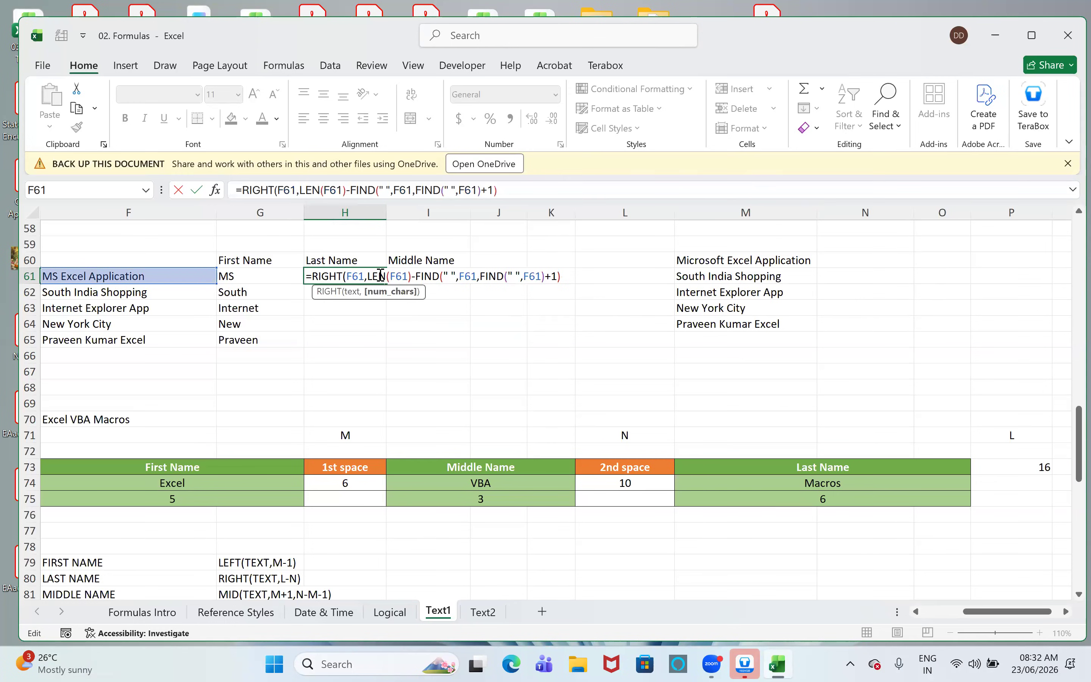
pyautogui.moveTo(415, 275); pyautogui.dragTo(561, 275)
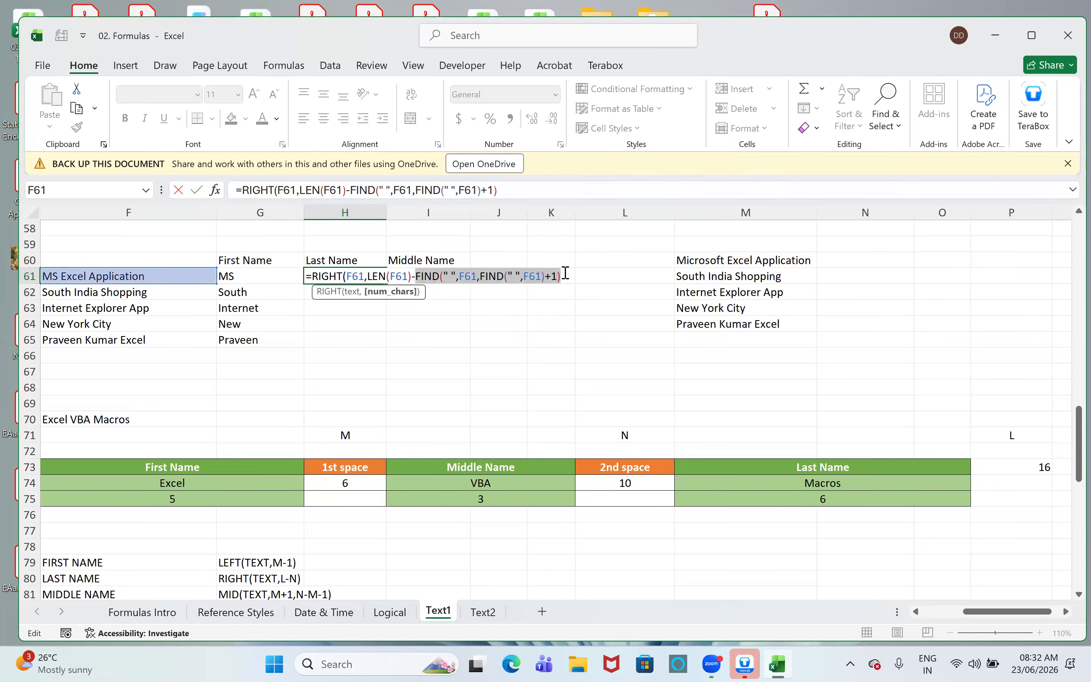
pyautogui.click(507, 189)
pyautogui.write(')')
pyautogui.press('Return')
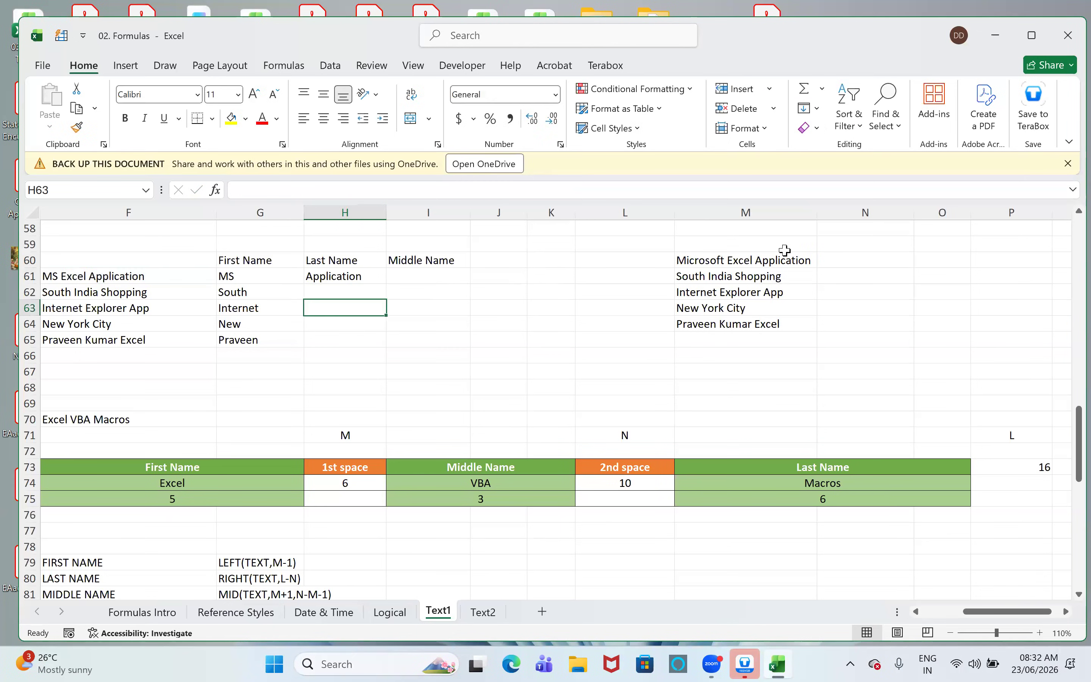
# - Fill the Last Name formula from H61 down through H65
pyautogui.press('Up')
pyautogui.hotkey('shift', 'Down')
pyautogui.hotkey('shift', 'Down')
pyautogui.hotkey('shift', 'Down')
pyautogui.hotkey('shift', 'Down')
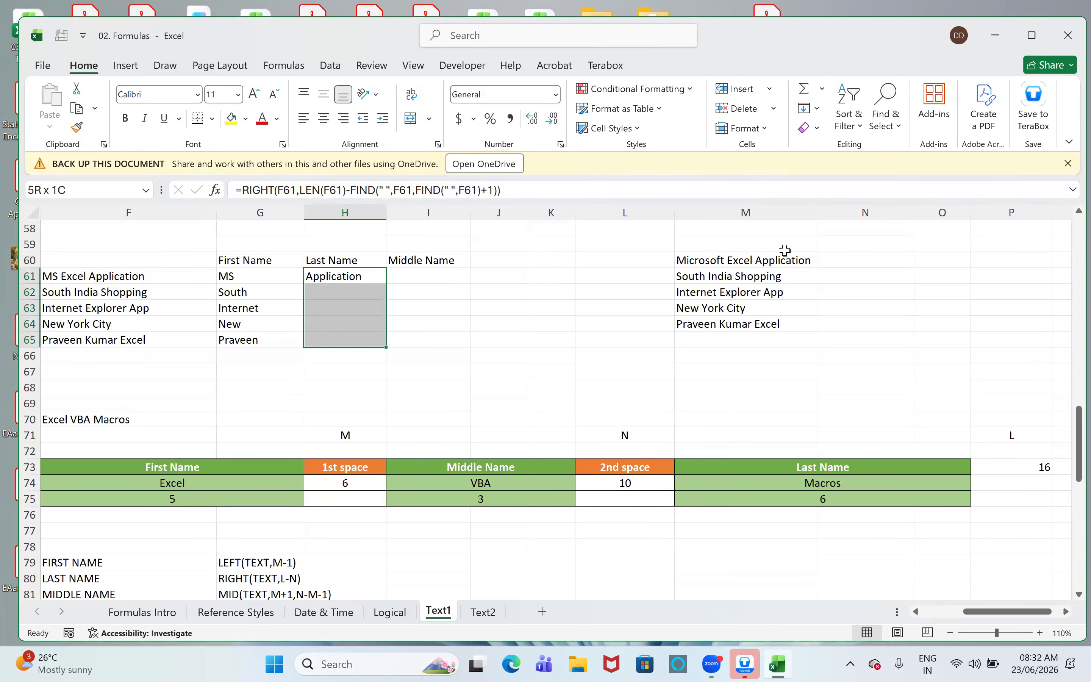
pyautogui.hotkey('ctrl', 'd')
pyautogui.press('Down')
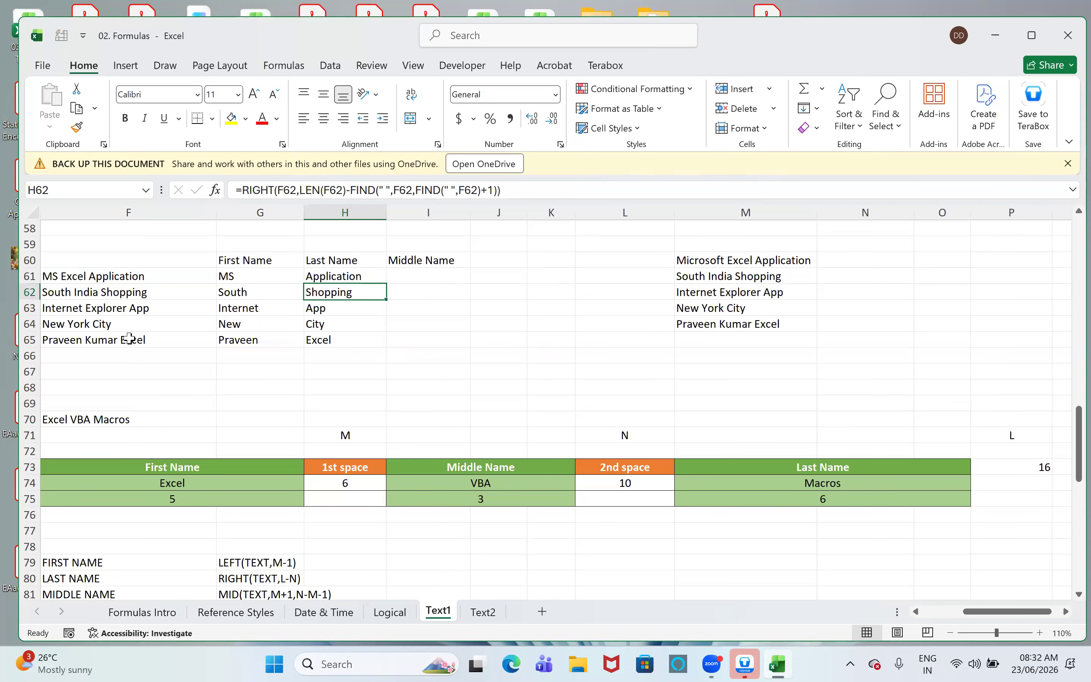
# - Change the text in F65 to xyz PQR Excelytics and check the Last Name formula in H65
pyautogui.doubleClick(154, 335)
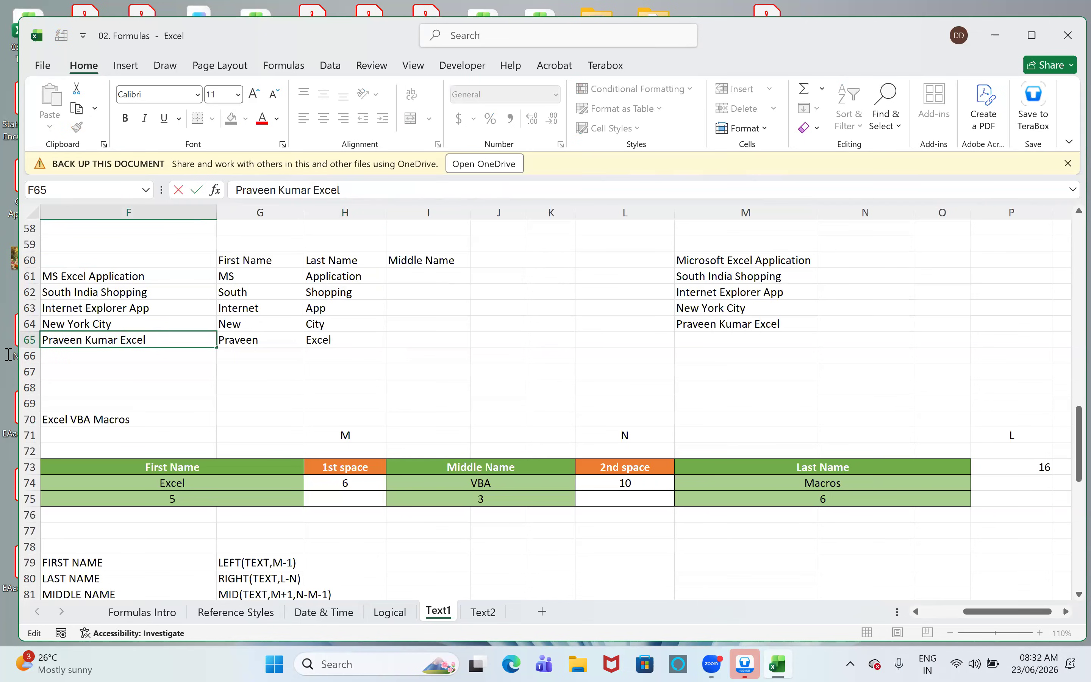
pyautogui.moveTo(120, 341); pyautogui.dragTo(8, 355)
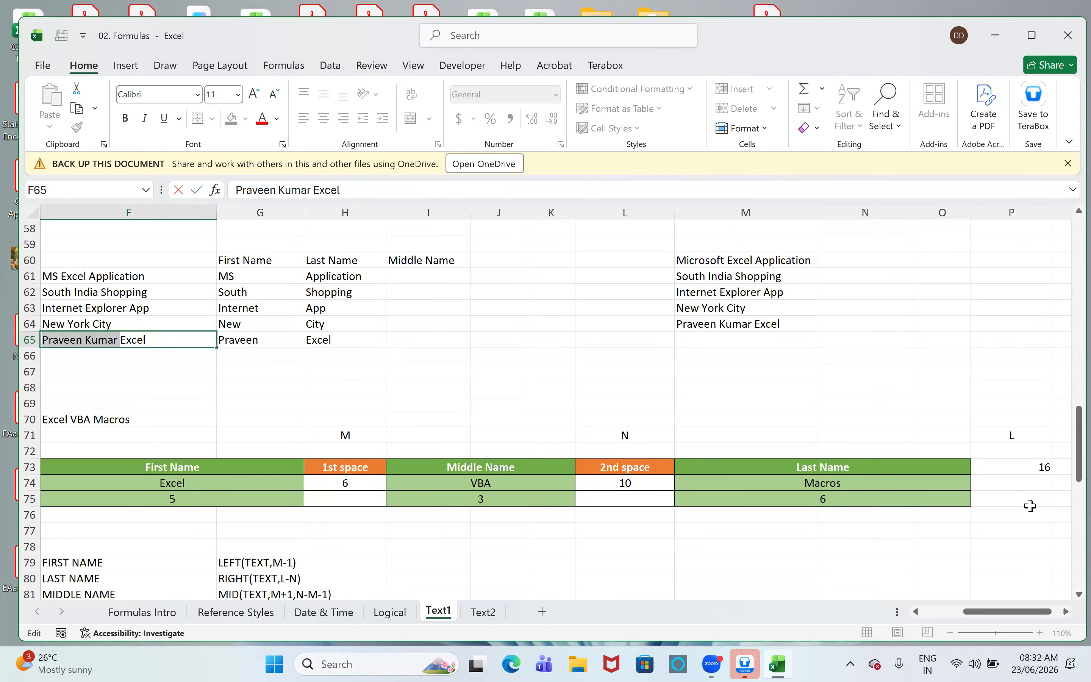
pyautogui.write('xyz PQR Excel')
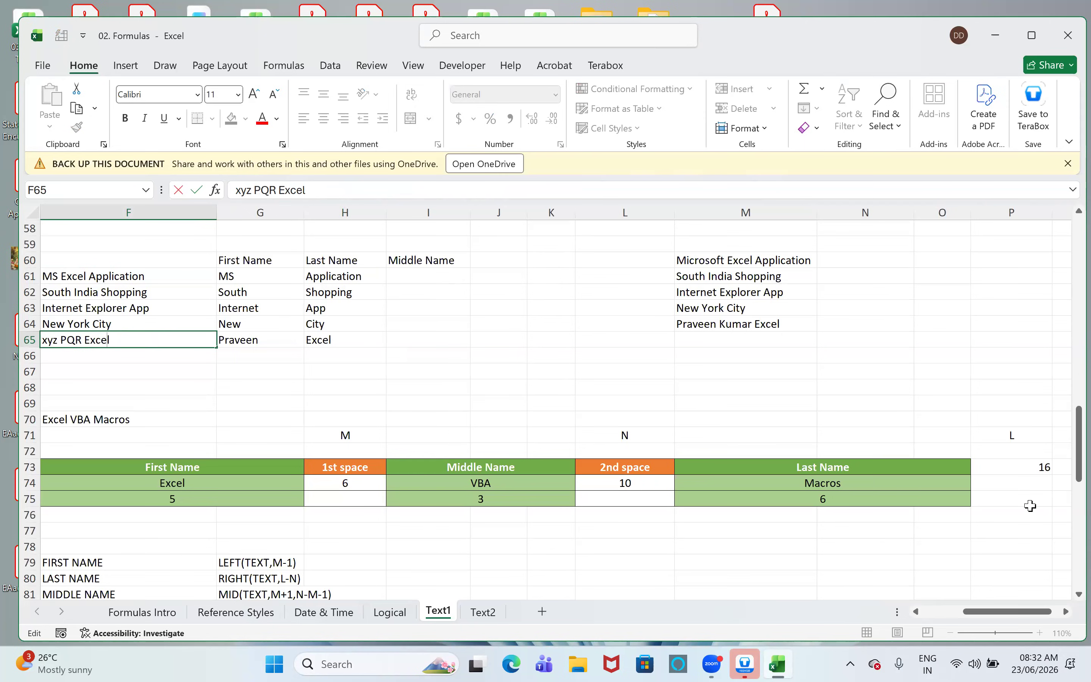
pyautogui.write('ytics')
pyautogui.press('Return')
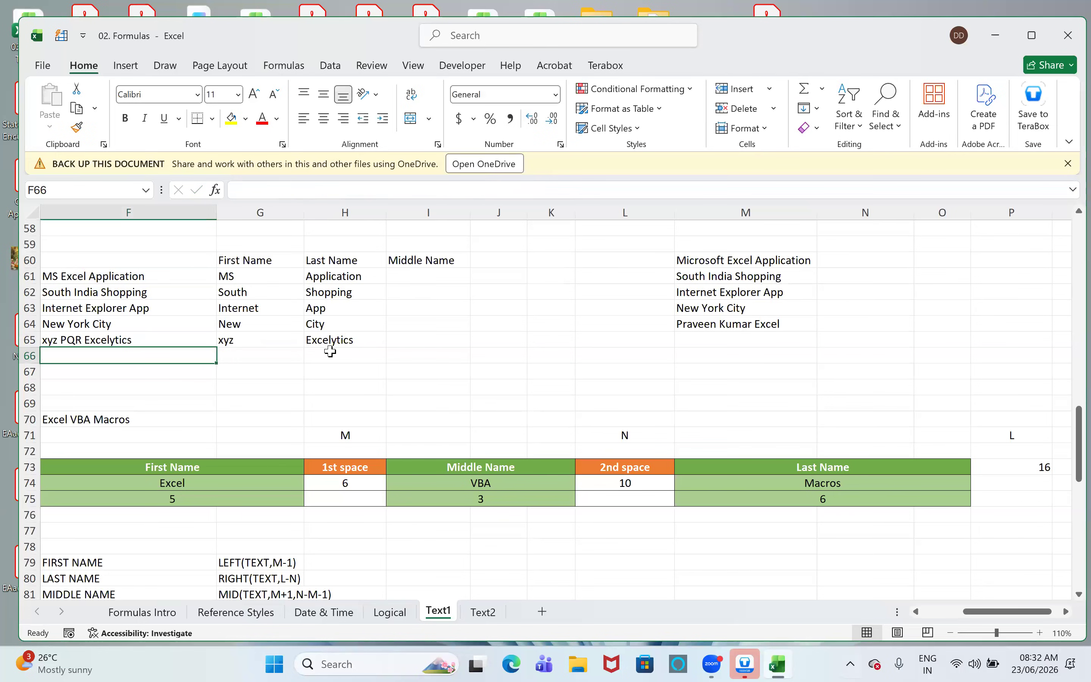
pyautogui.click(345, 340)
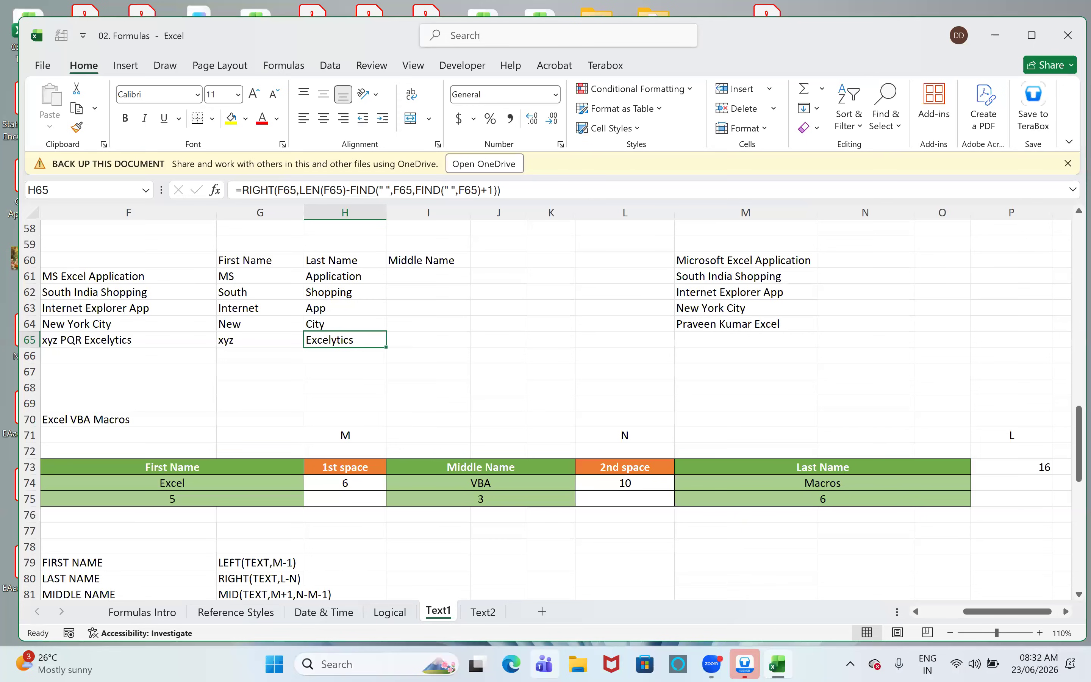
# - Start Evaluate Formula on H61, move its dialog clear of the data and evaluate through the LEN part
pyautogui.click(318, 276)
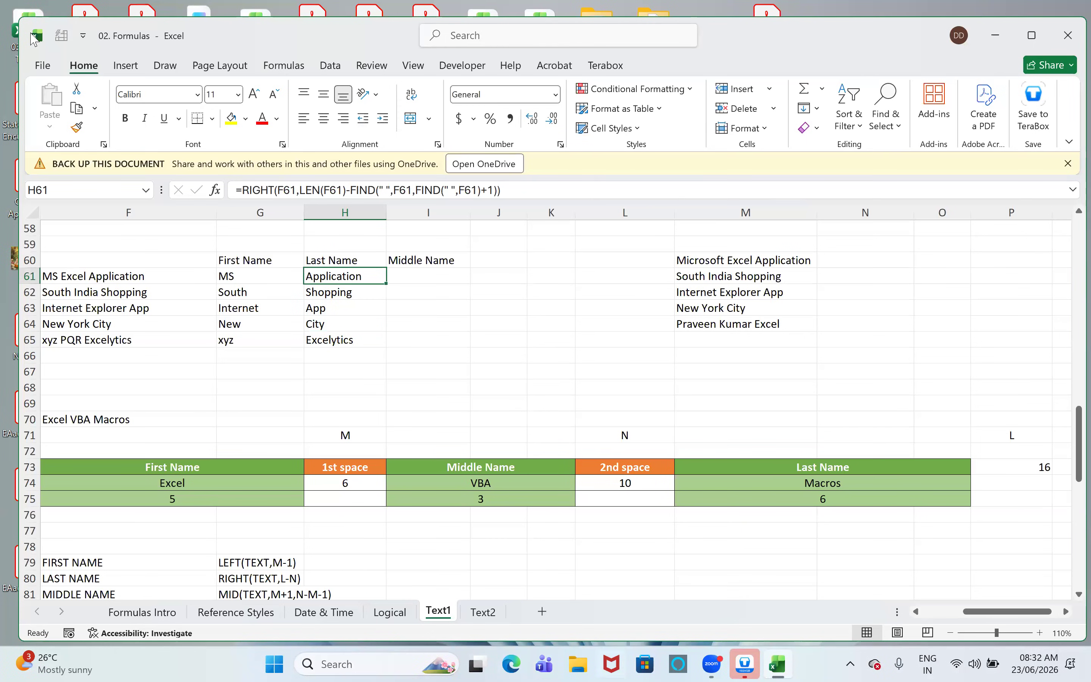
pyautogui.click(284, 66)
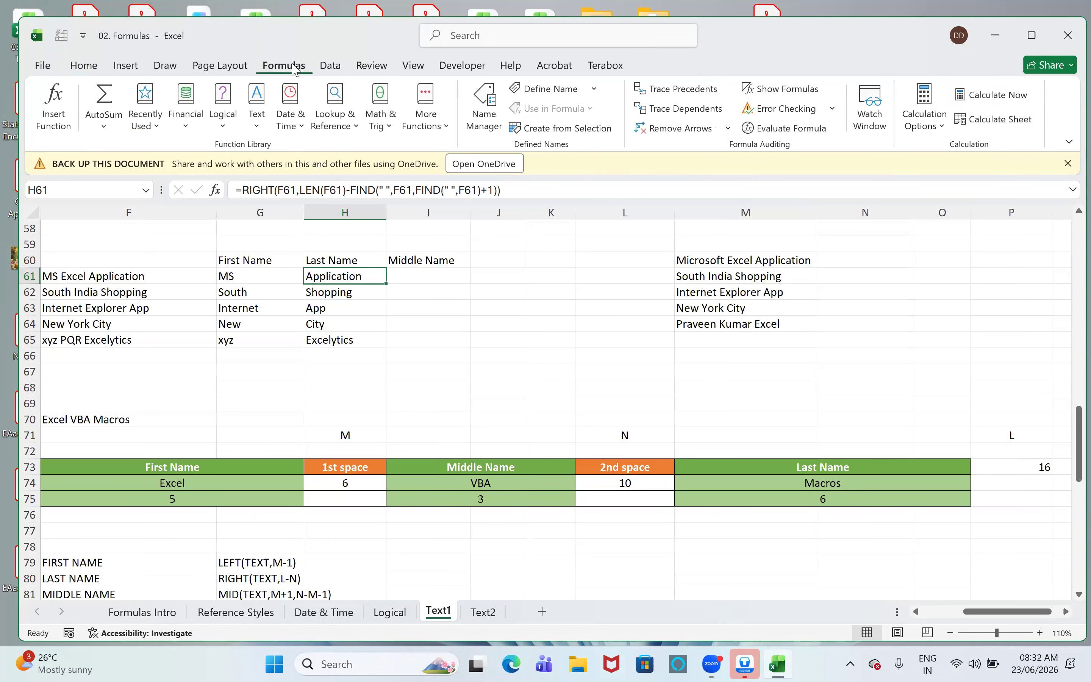
pyautogui.click(791, 134)
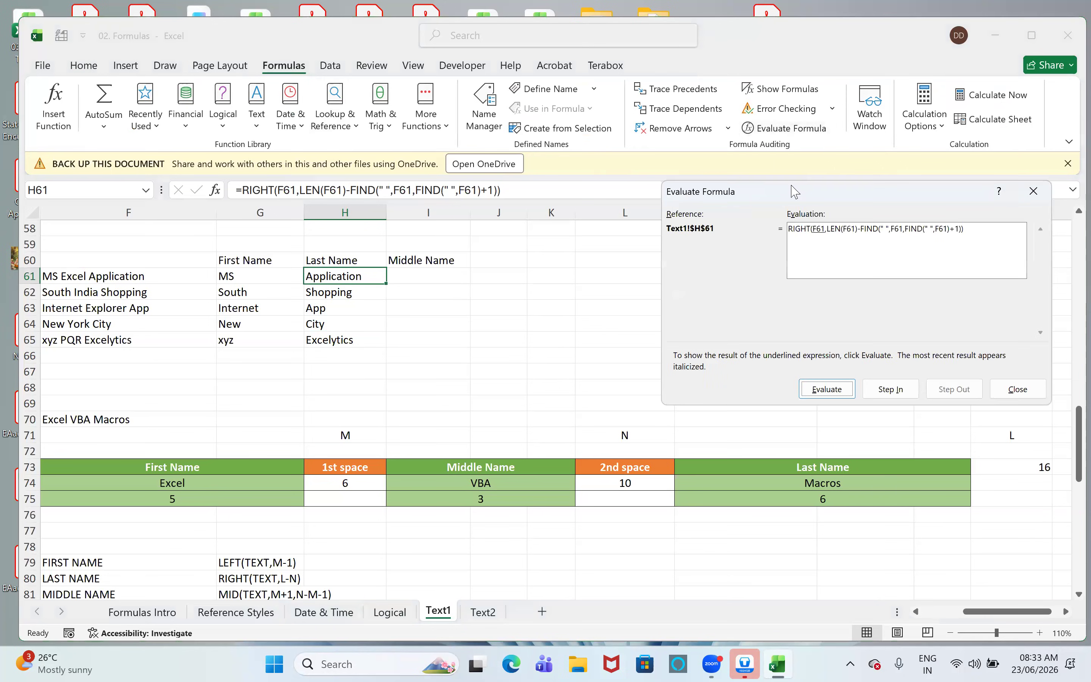
pyautogui.moveTo(795, 192); pyautogui.dragTo(715, 85)
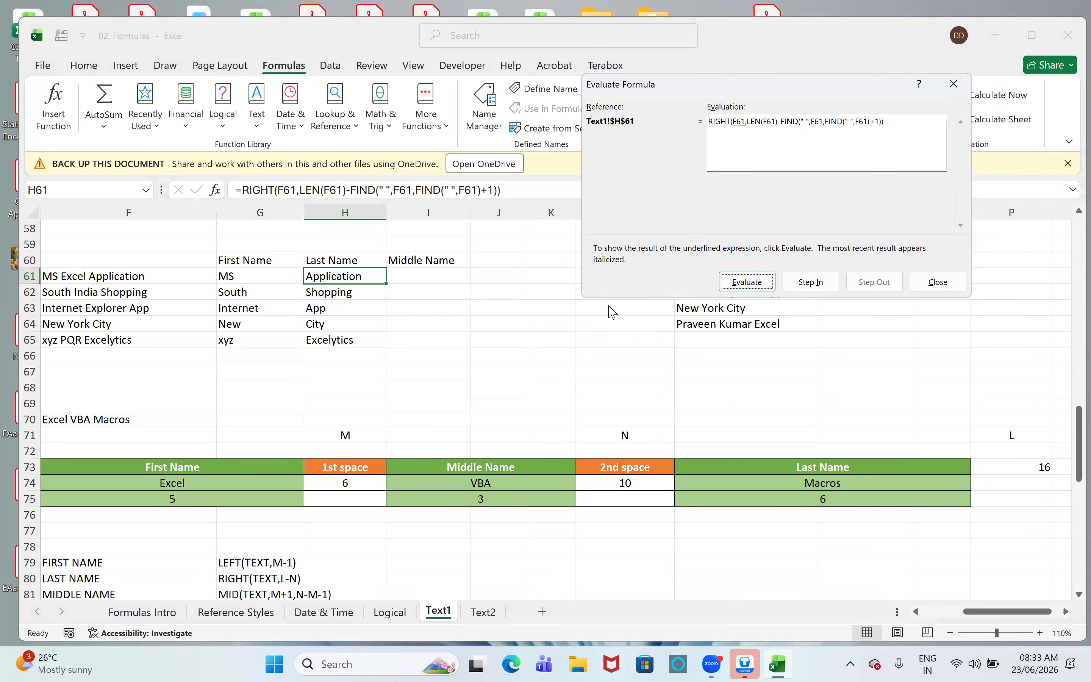
pyautogui.click(733, 282)
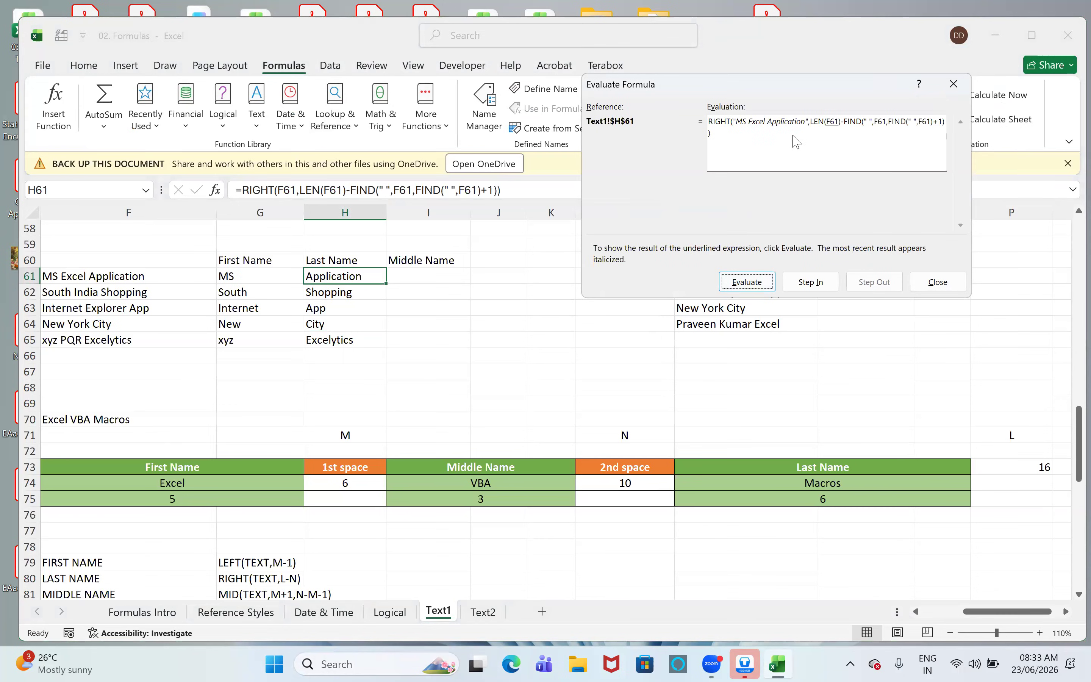
pyautogui.click(736, 282)
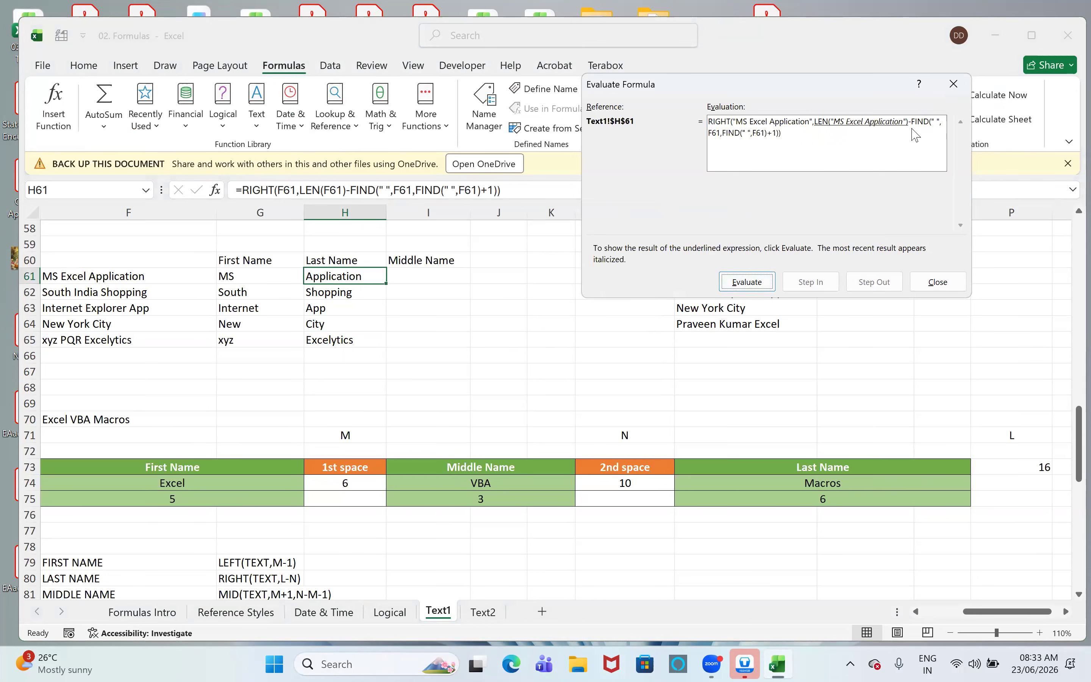
pyautogui.click(732, 286)
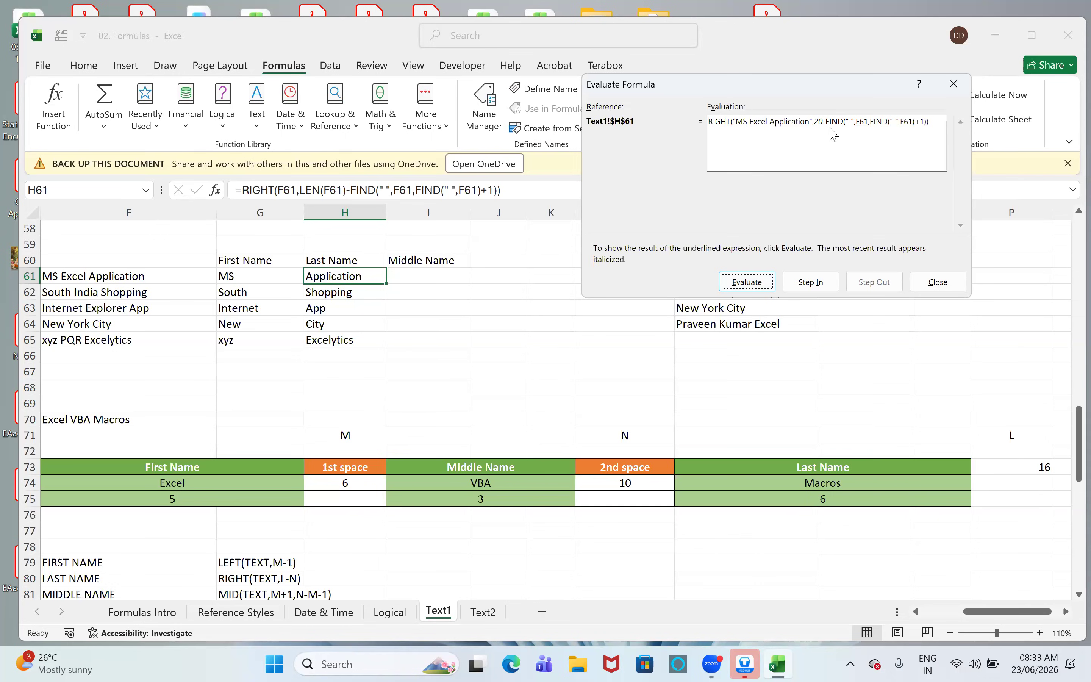
# - Evaluate the nested FIND, subtraction and RIGHT parts of the H61 formula to the final result, then close the evaluation
pyautogui.click(730, 286)
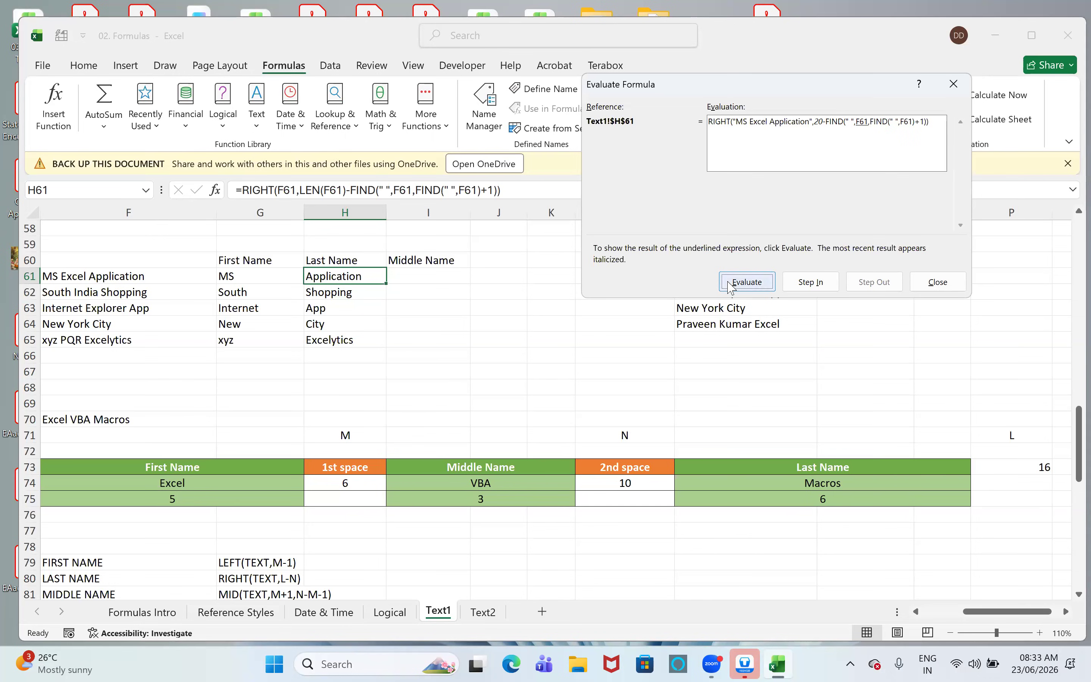
pyautogui.click(731, 287)
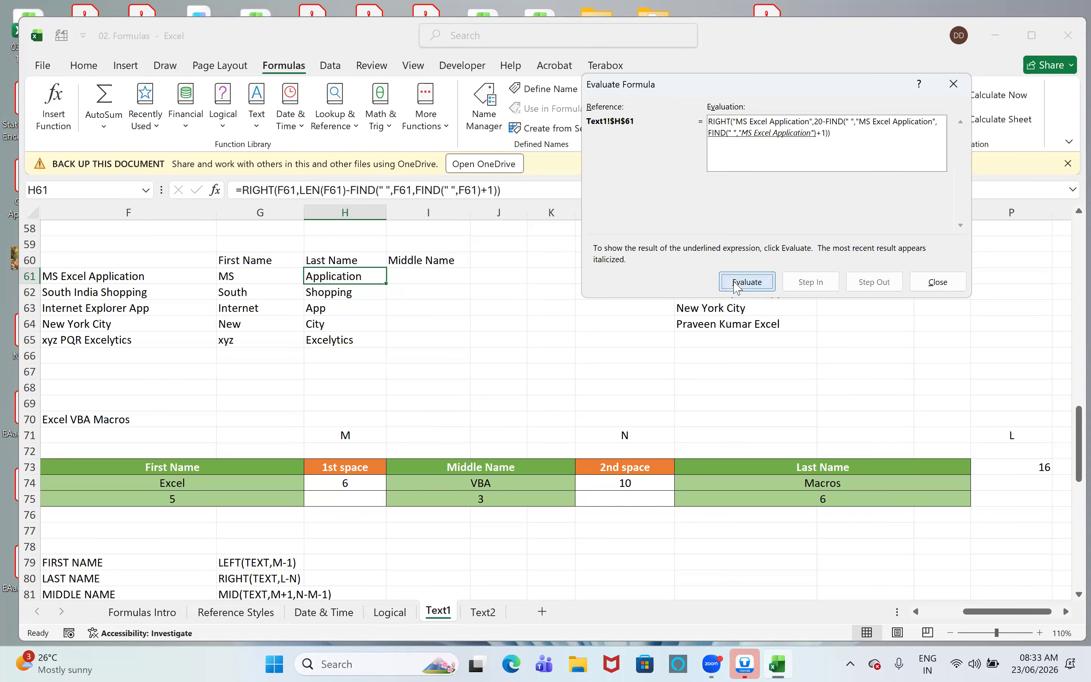
pyautogui.click(735, 288)
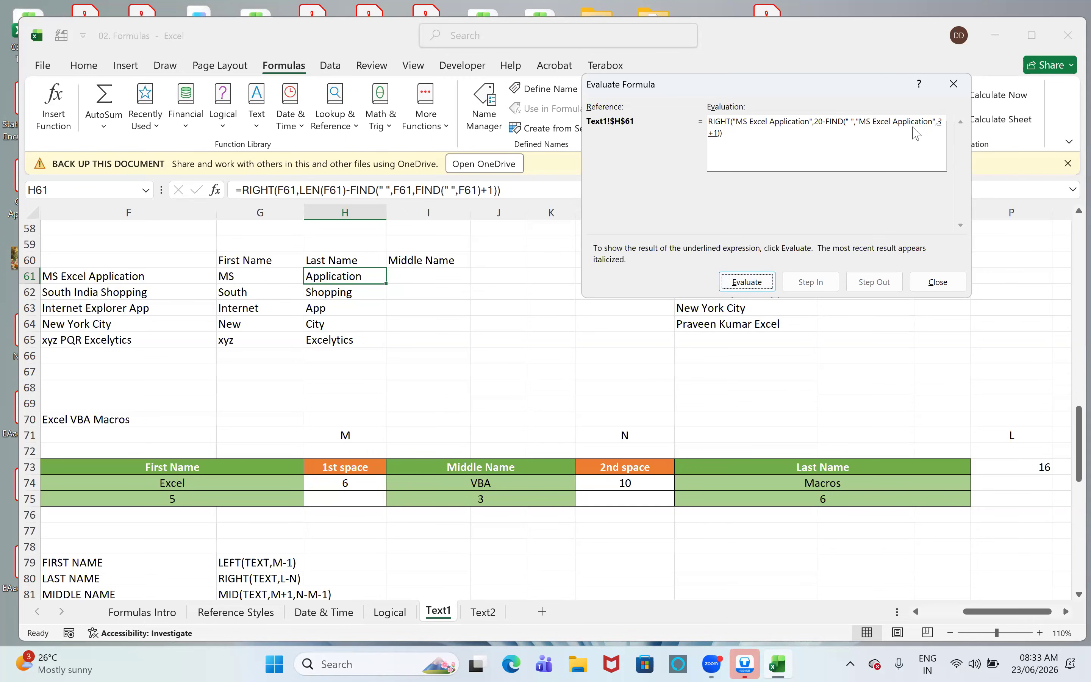
pyautogui.click(745, 284)
pyautogui.click(747, 282)
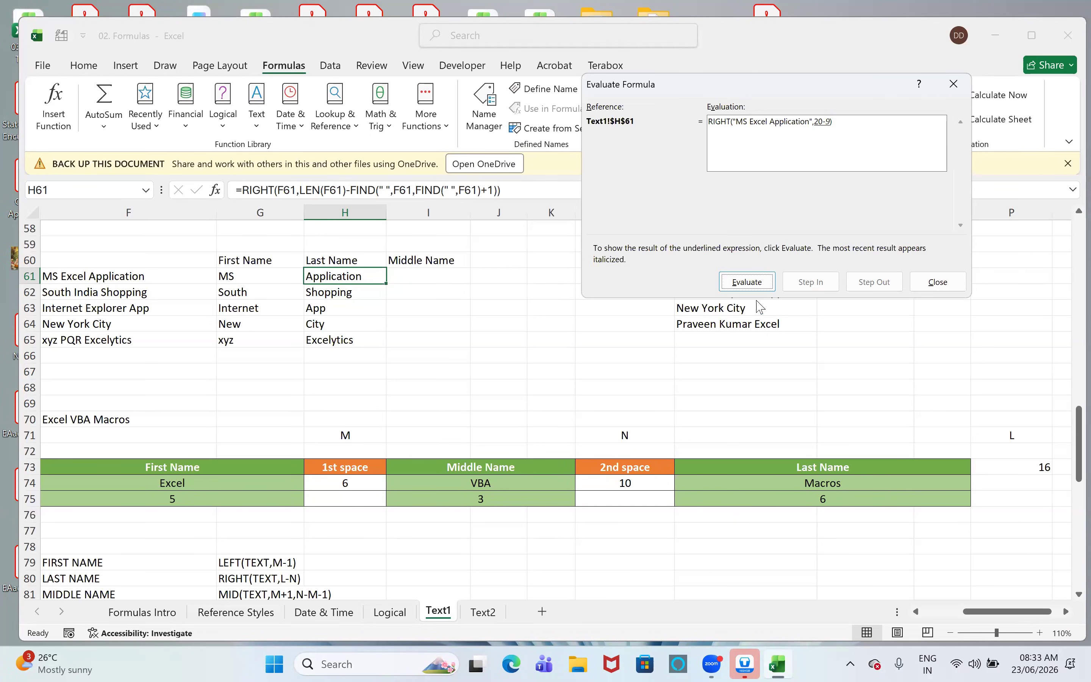
pyautogui.click(749, 282)
pyautogui.click(748, 282)
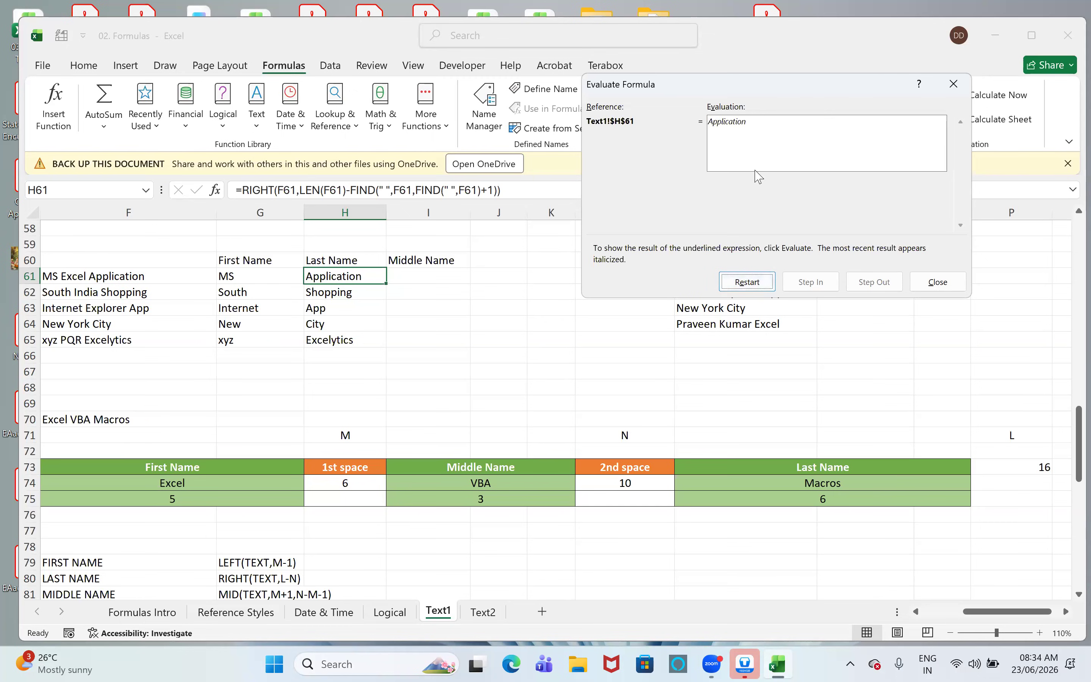
pyautogui.click(954, 85)
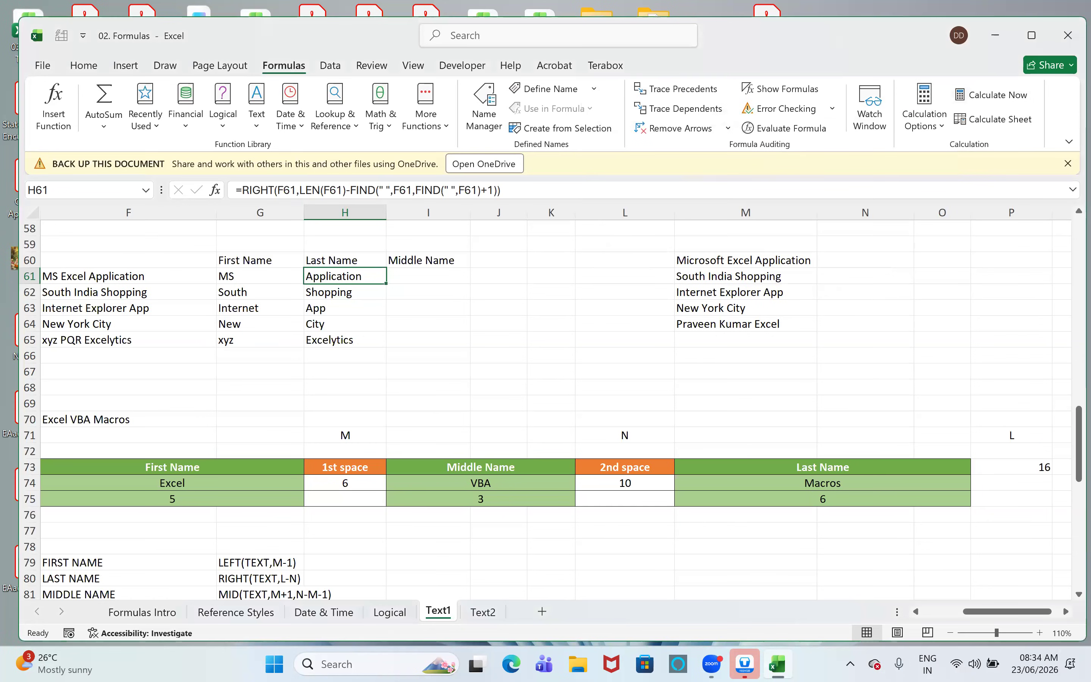
# - Start a MID formula in the first Middle Name cell, I61, with F61 as its text argument
pyautogui.click(508, 308)
pyautogui.click(442, 280)
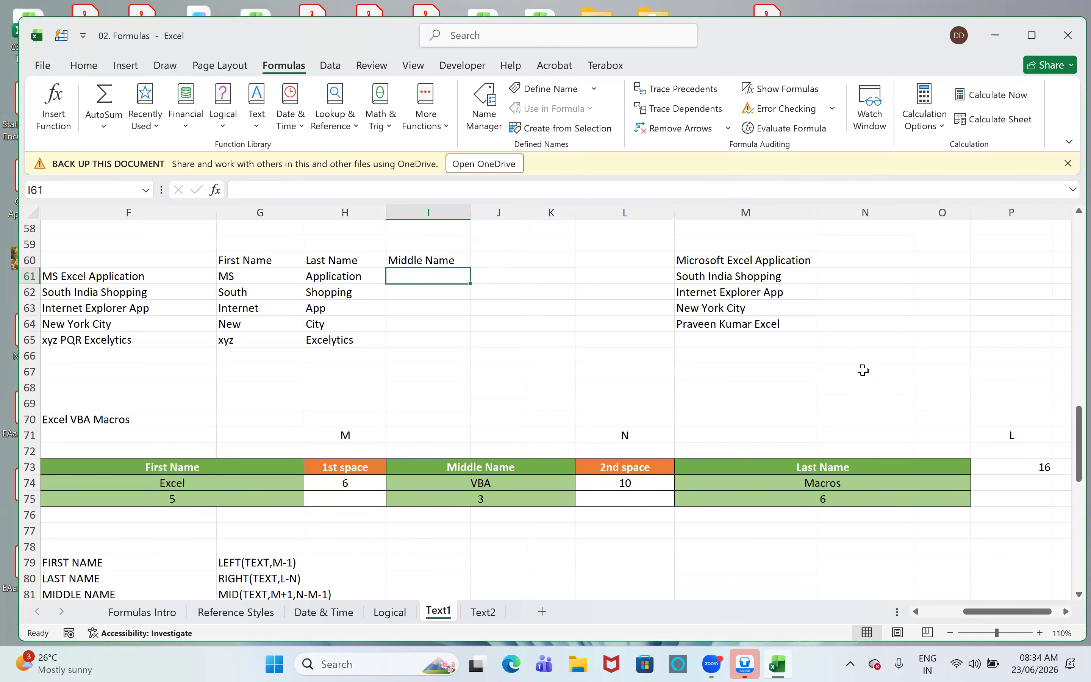
pyautogui.write('=mid')
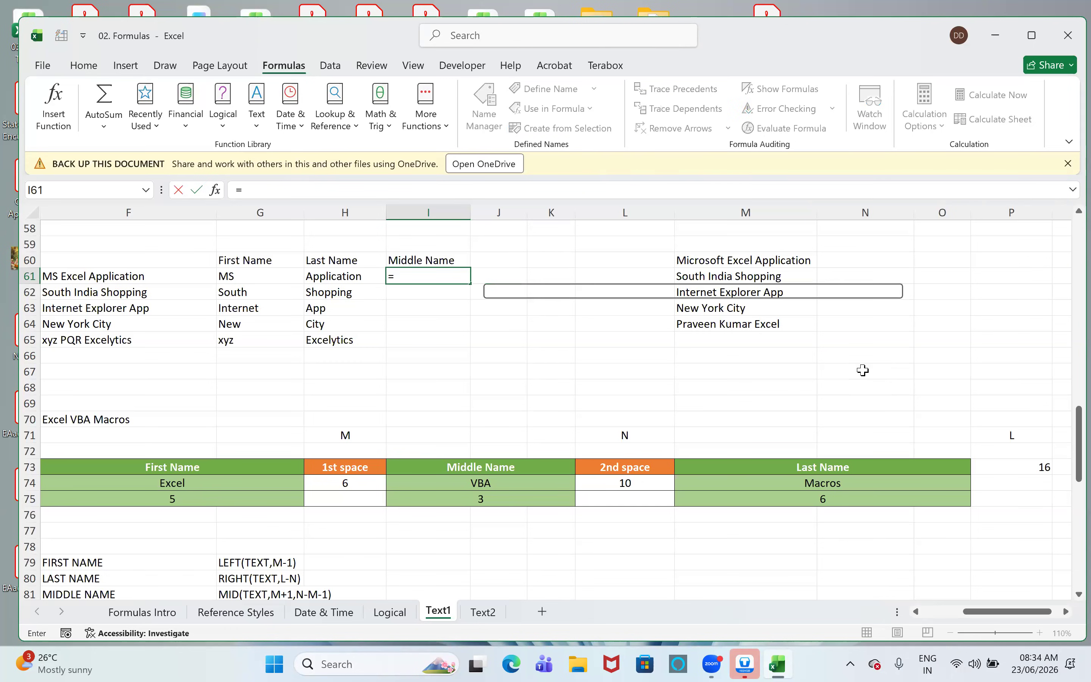
pyautogui.press('Tab')
pyautogui.press('Left')
pyautogui.press('Left')
pyautogui.press('Left')
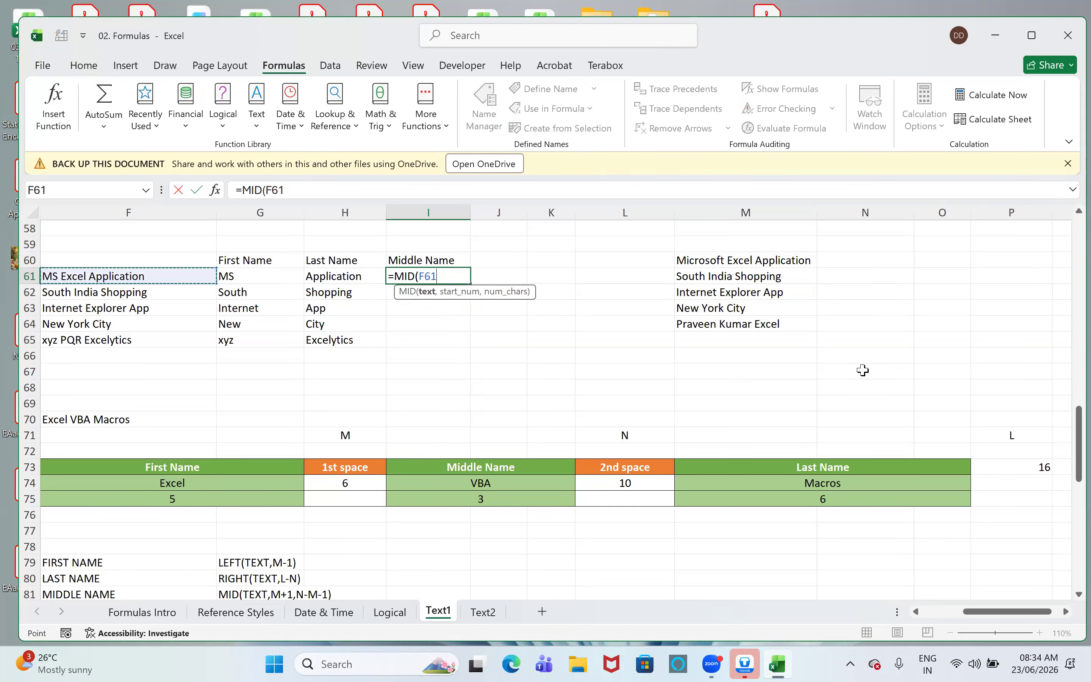
pyautogui.write(',')
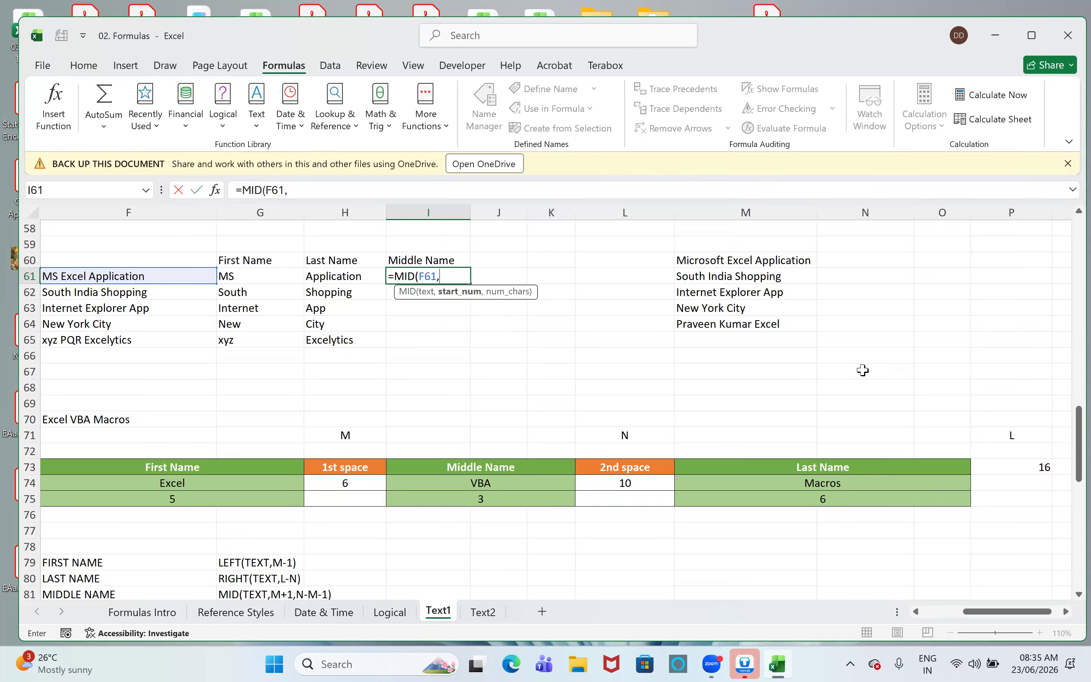
# - Set the MID formula's start position to FIND(" ",F61)+1, one character past the first space
pyautogui.write('nd')
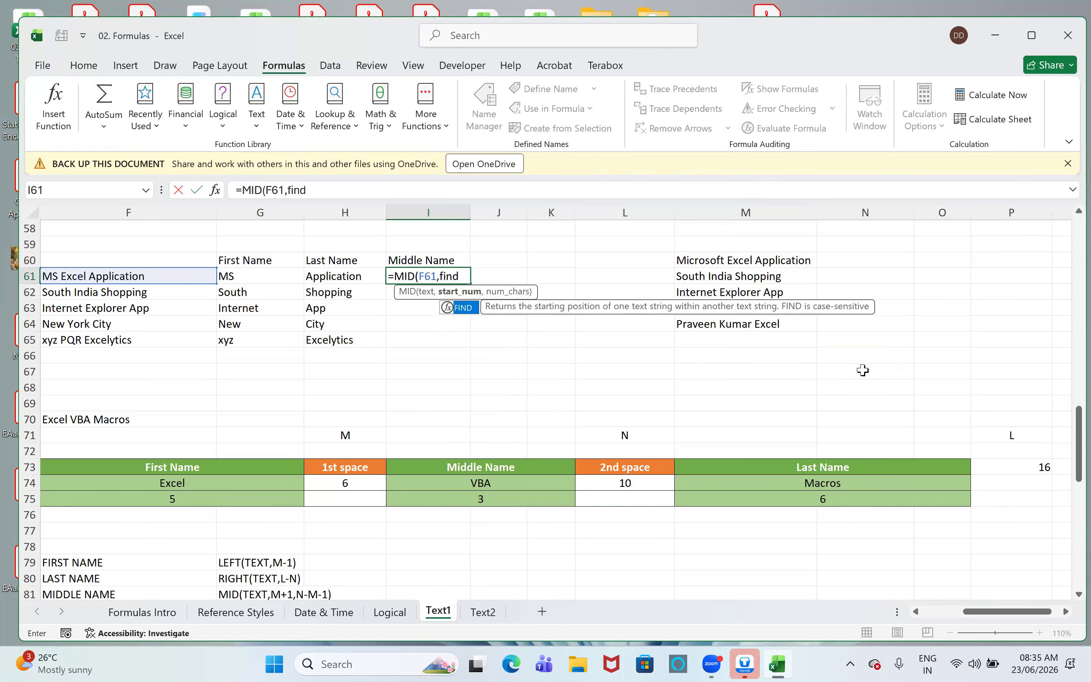
pyautogui.press('Tab')
pyautogui.write('" ",')
pyautogui.press('Left')
pyautogui.press('Left')
pyautogui.press('Left')
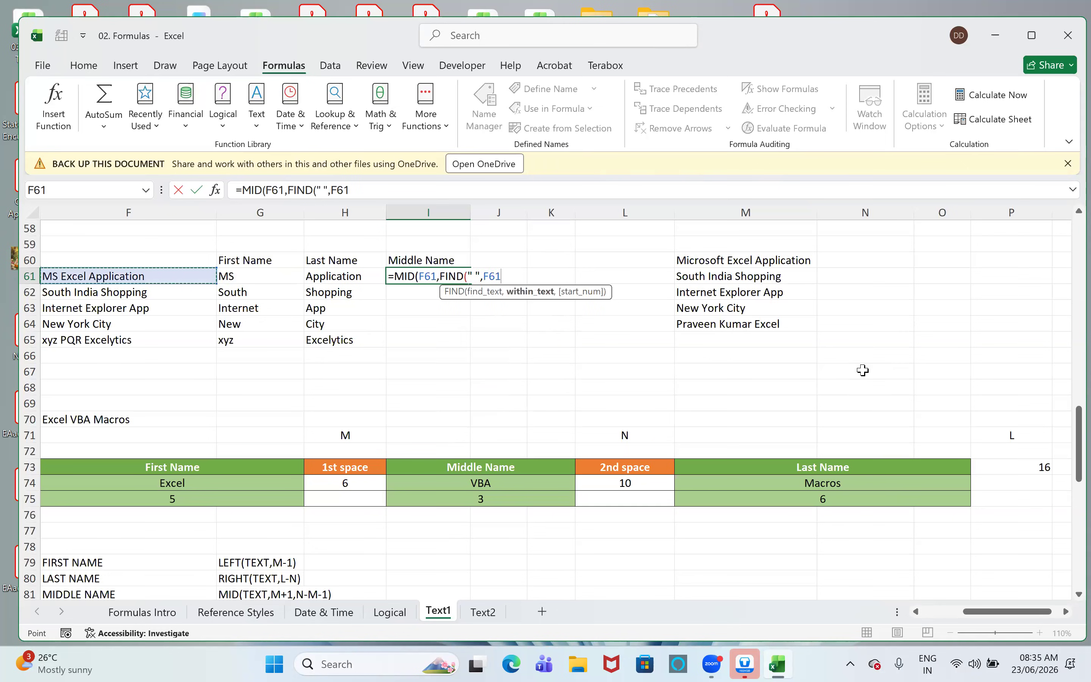
pyautogui.write(')+1')
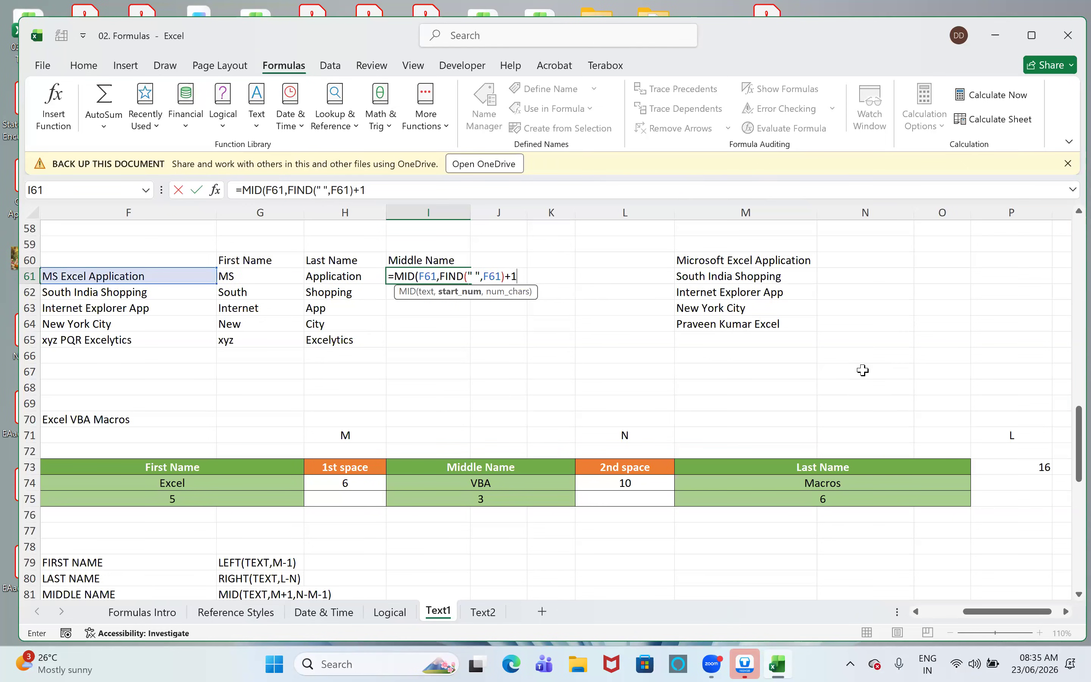
pyautogui.write(',')
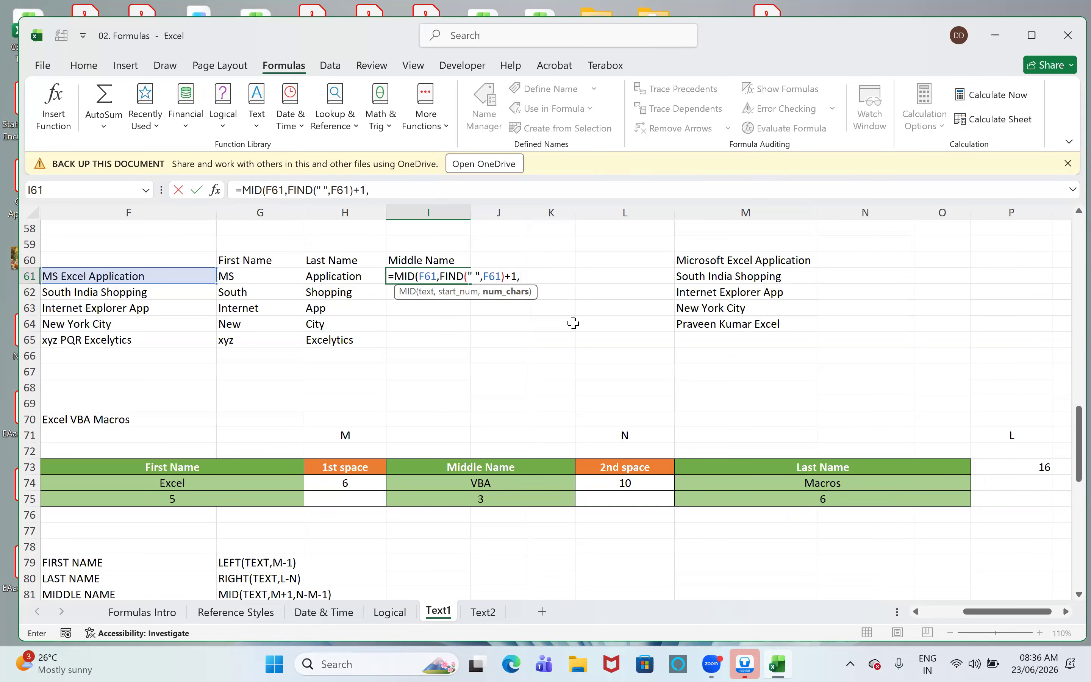
# - Begin the MID formula's character count with a FIND for a space in F61
pyautogui.write('find')
pyautogui.press('Tab')
pyautogui.write('" ",')
pyautogui.press('Left')
pyautogui.press('Left')
pyautogui.press('Left')
# - Nest FIND(" ",F61)+1 as the start position of the character-count FIND so it locates the second space
pyautogui.write(',find')
pyautogui.press('Tab')
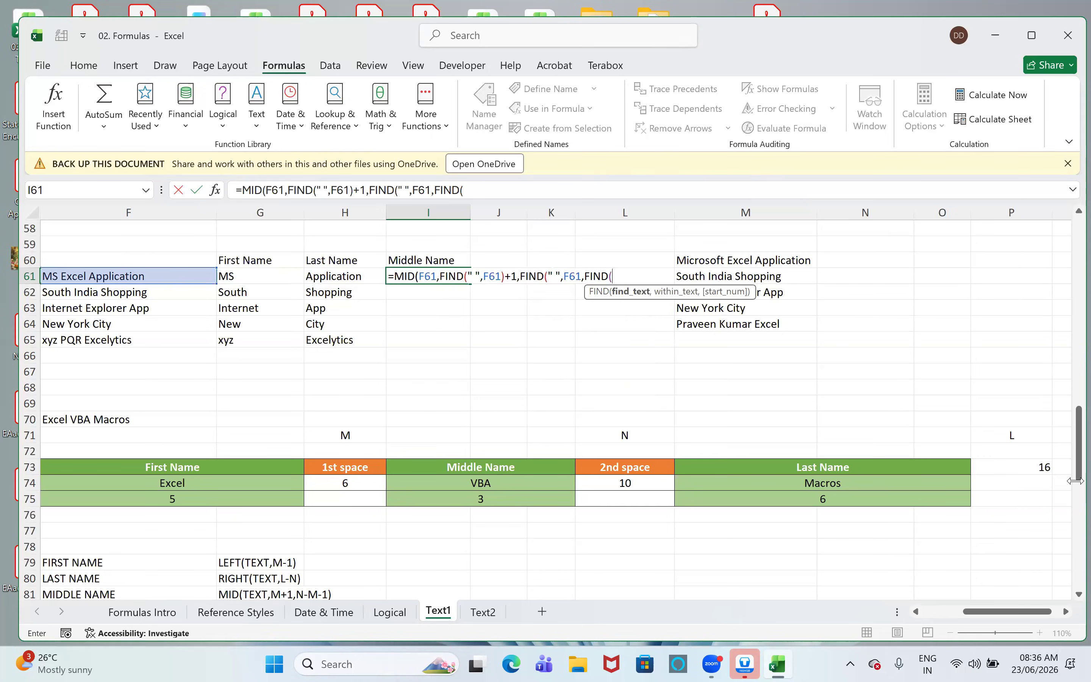
pyautogui.write('" ",')
pyautogui.press('Left')
pyautogui.press('Left')
pyautogui.press('Left')
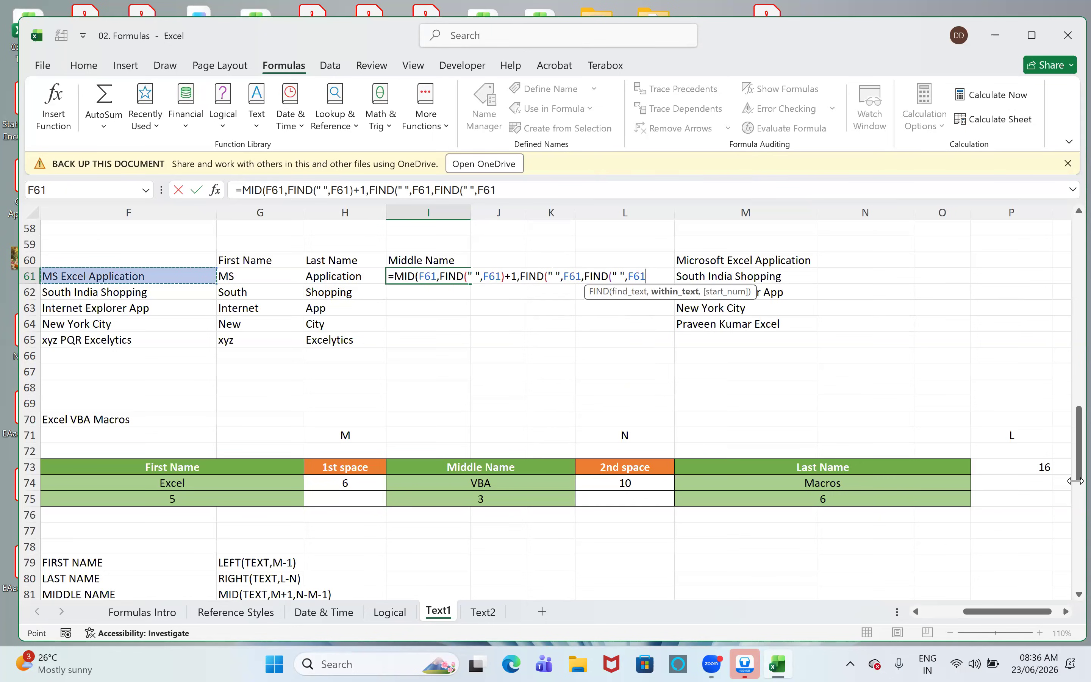
pyautogui.write(')+1')
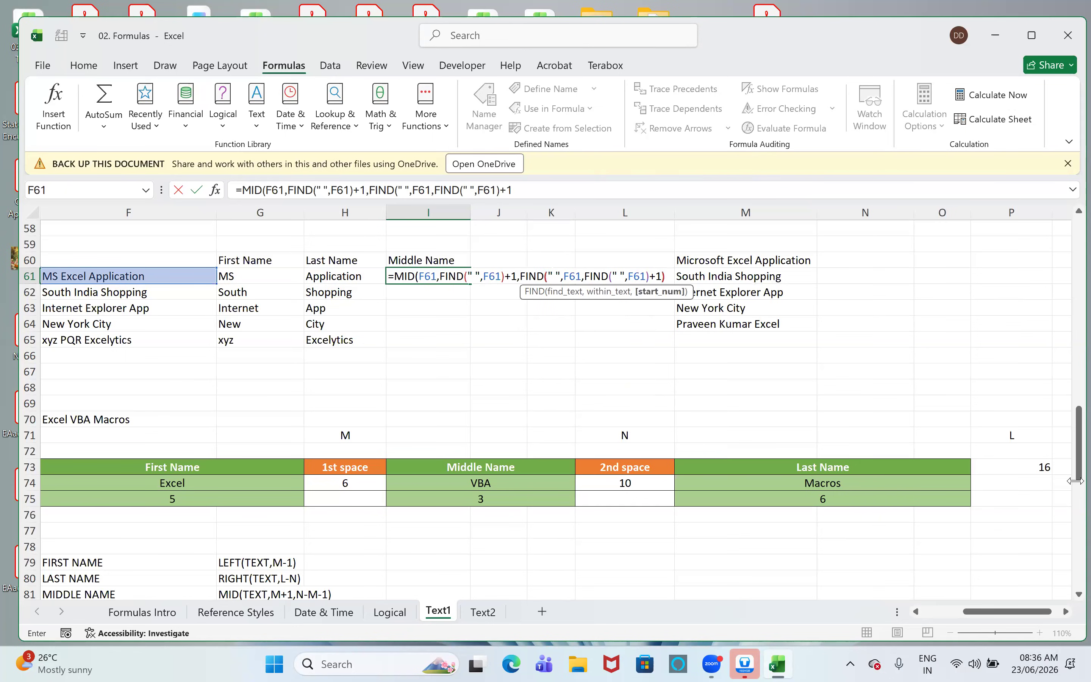
pyautogui.write(')')
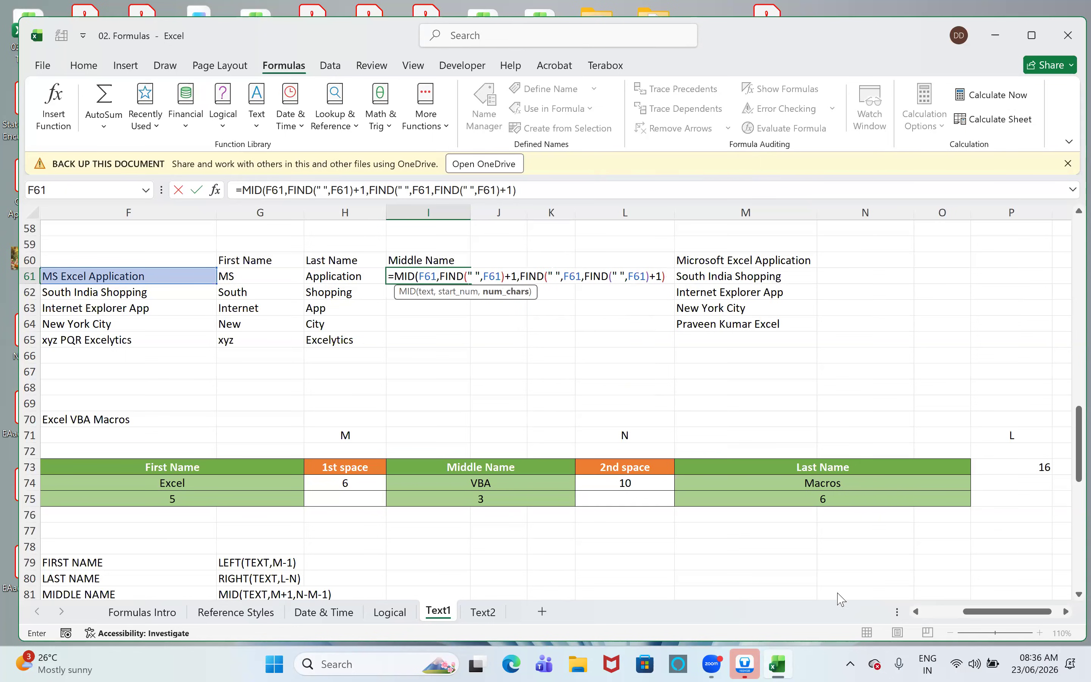
# - Subtract FIND(" ",F61) and 1 from the MID character count and enter the completed formula in I61
pyautogui.moveTo(370, 189); pyautogui.dragTo(598, 198)
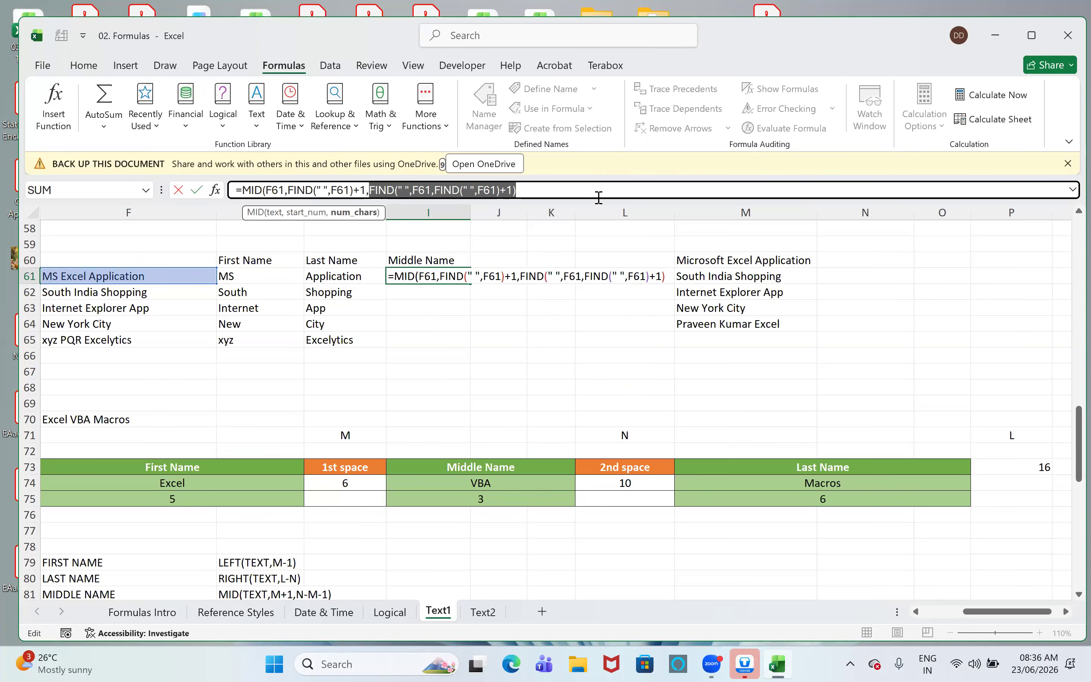
pyautogui.click(534, 190)
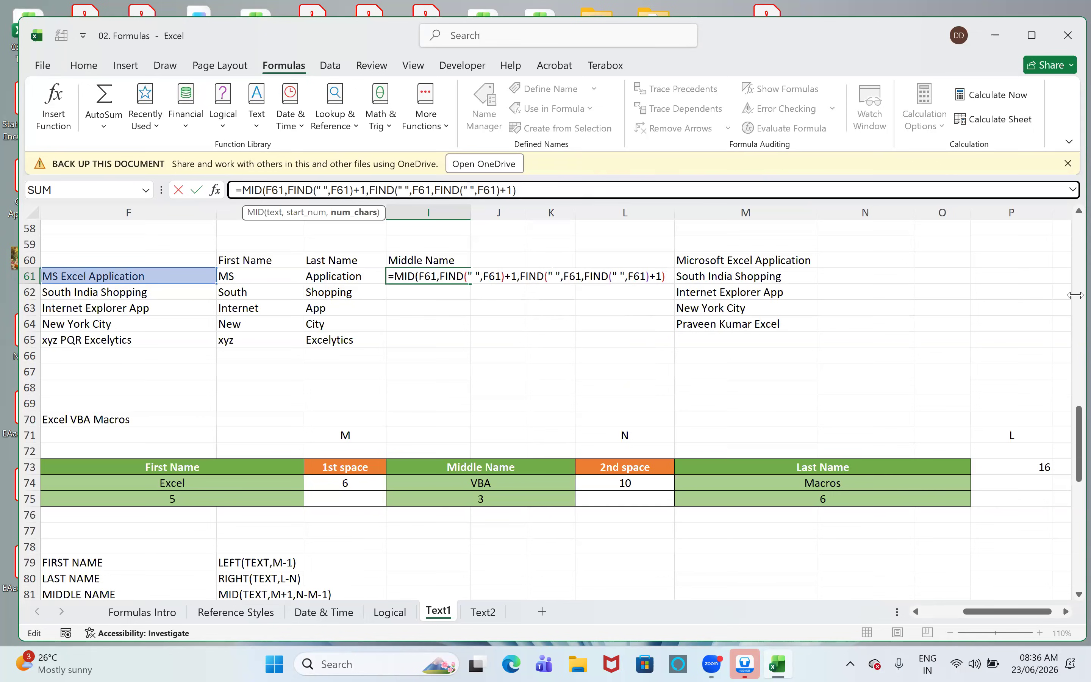
pyautogui.write('-FIND(')
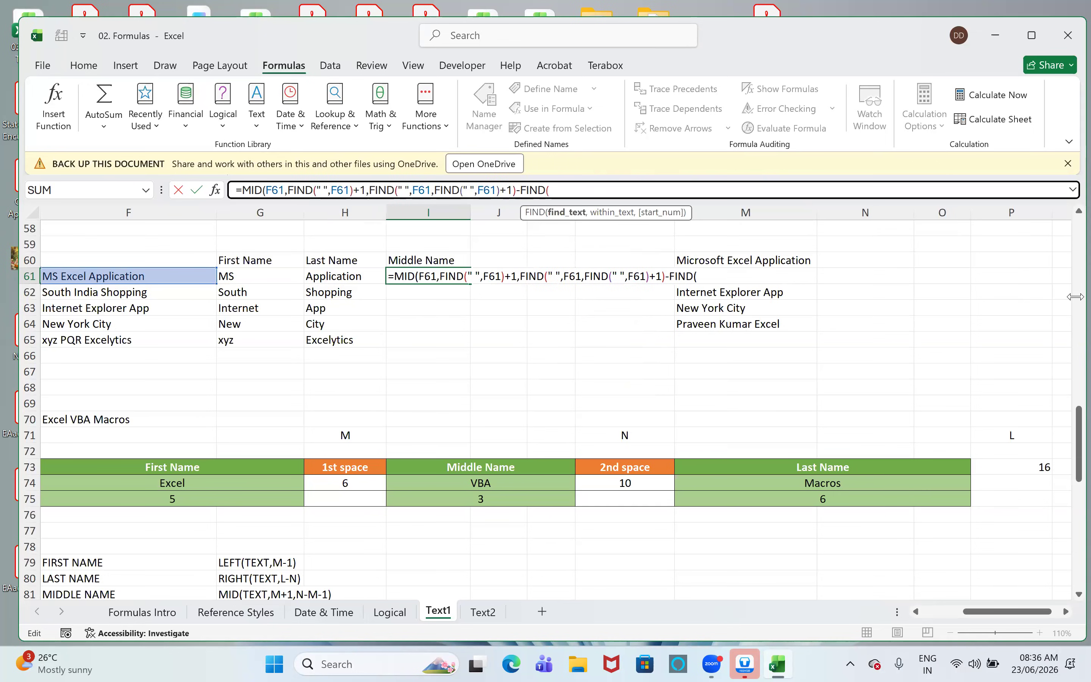
pyautogui.write('" ",')
pyautogui.click(98, 275)
pyautogui.write(')')
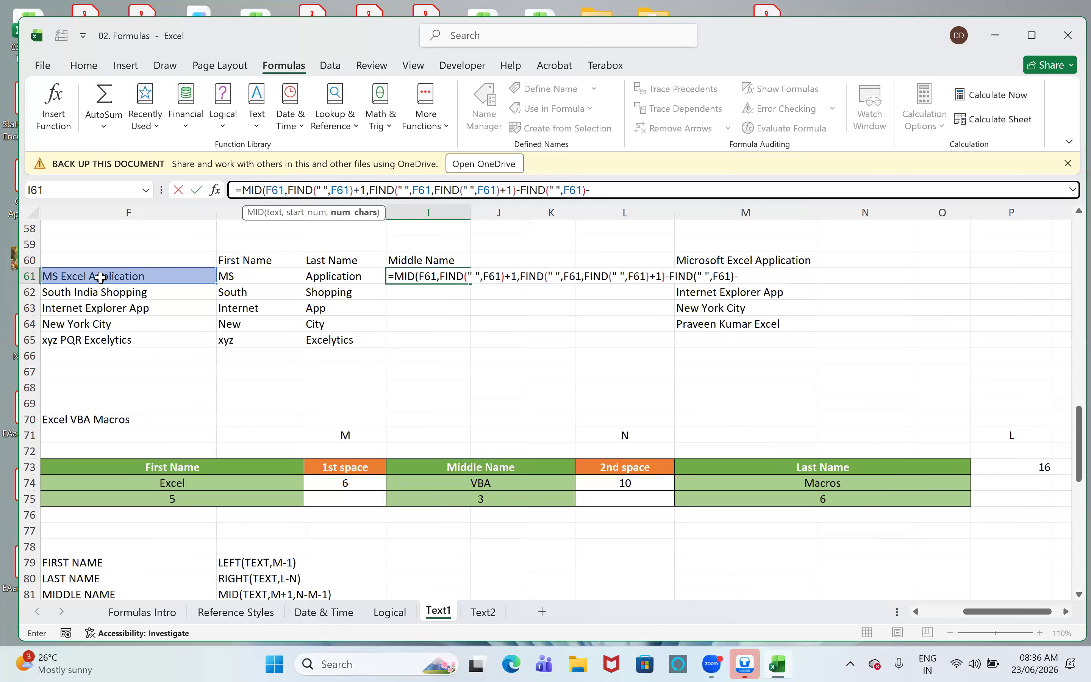
pyautogui.write('-1)')
pyautogui.press('Return')
# - Fill the Middle Name column from I61 down through I65
pyautogui.press('Up')
pyautogui.hotkey('shift', 'Down')
pyautogui.hotkey('shift', 'Down')
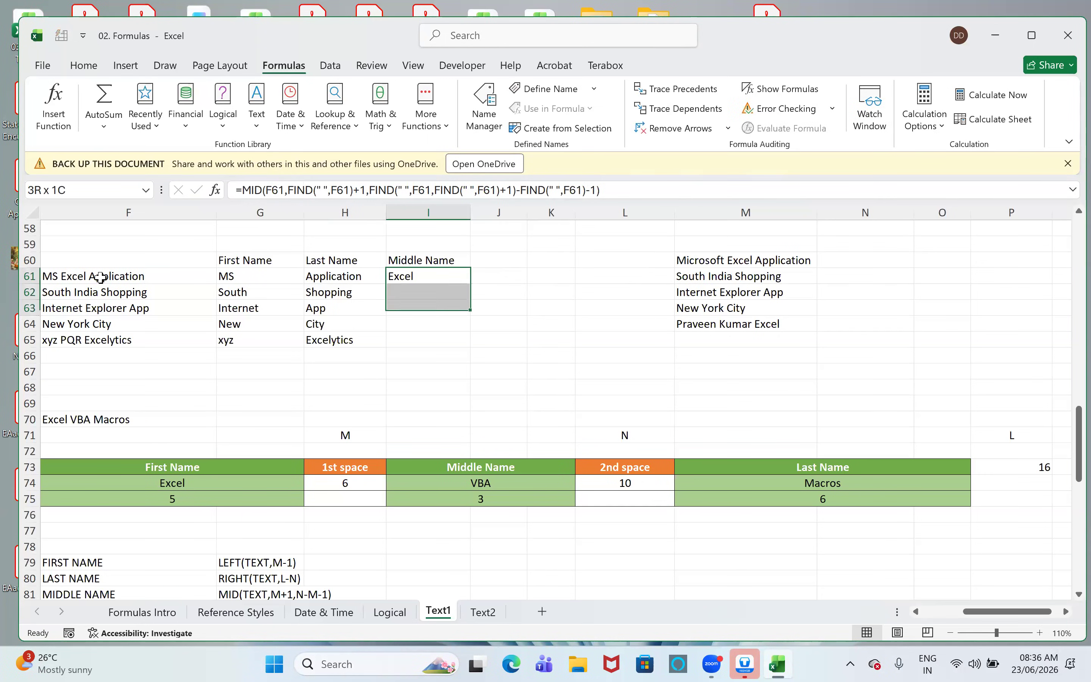
pyautogui.hotkey('shift', 'Down')
pyautogui.hotkey('shift', 'Down')
pyautogui.hotkey('ctrl', 'e')
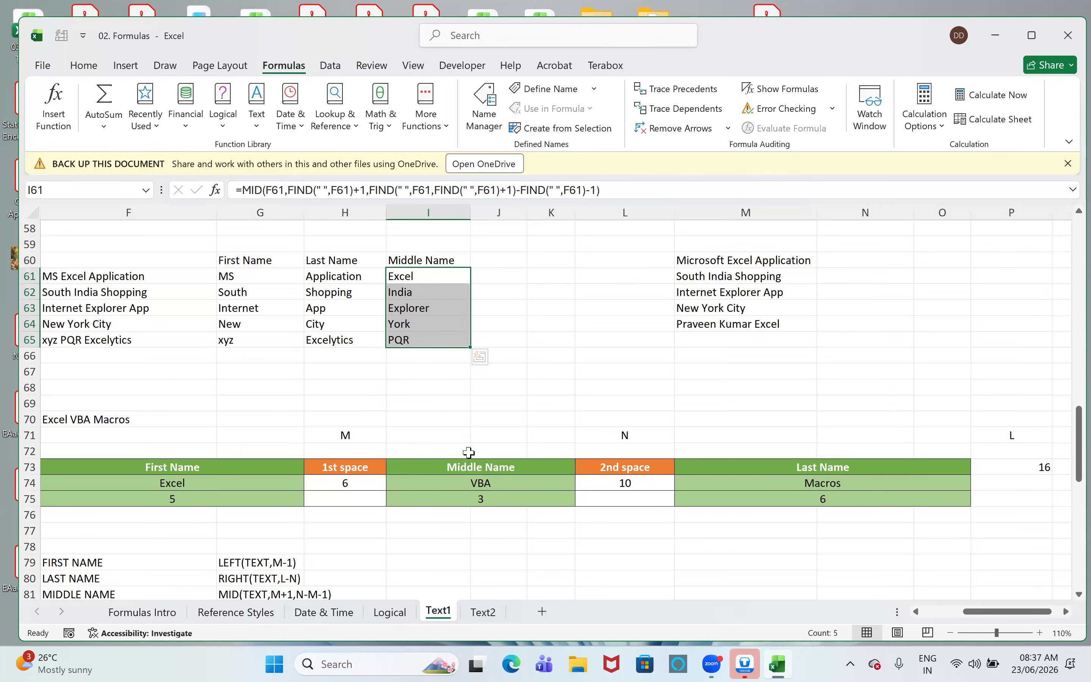
# - Examine the Excel VBA Macros breakdown in rows 71 to 75, relating M and N to the spaces around each name part
pyautogui.scroll(-2, 482, 442)
pyautogui.scroll(-1, 297, 441)
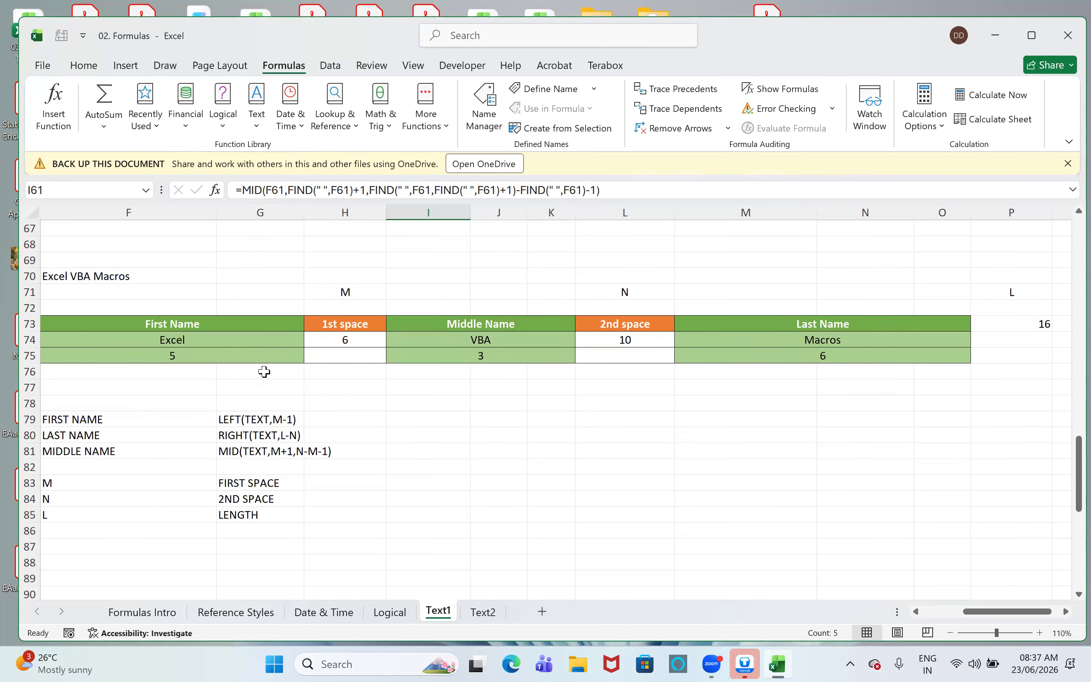
pyautogui.click(358, 289)
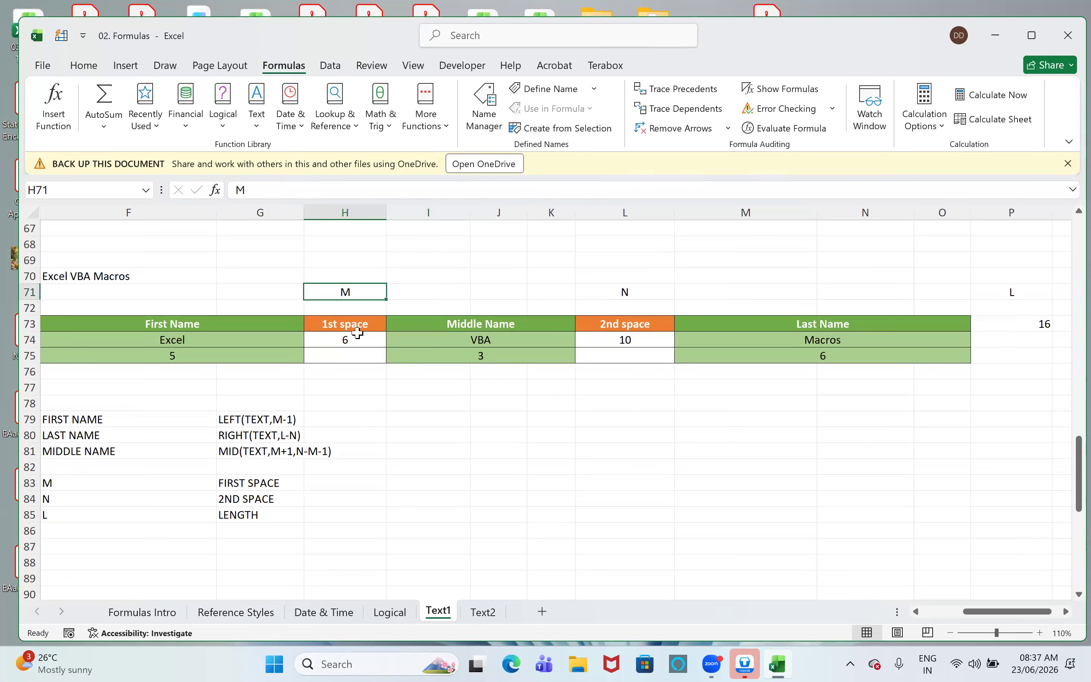
pyautogui.click(617, 292)
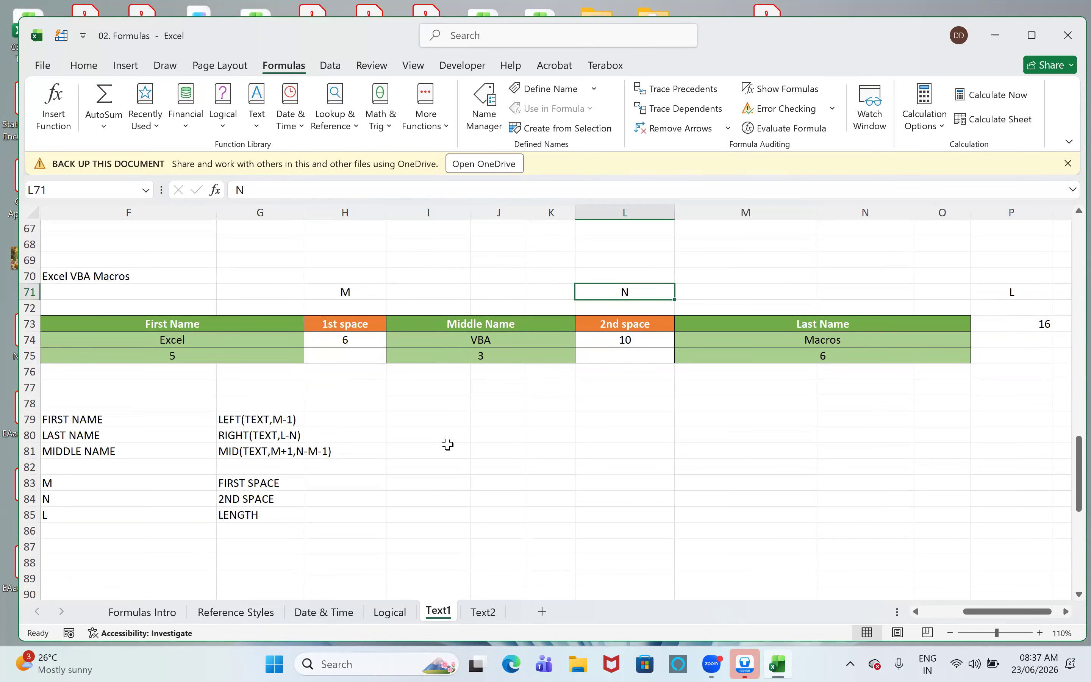
pyautogui.click(344, 326)
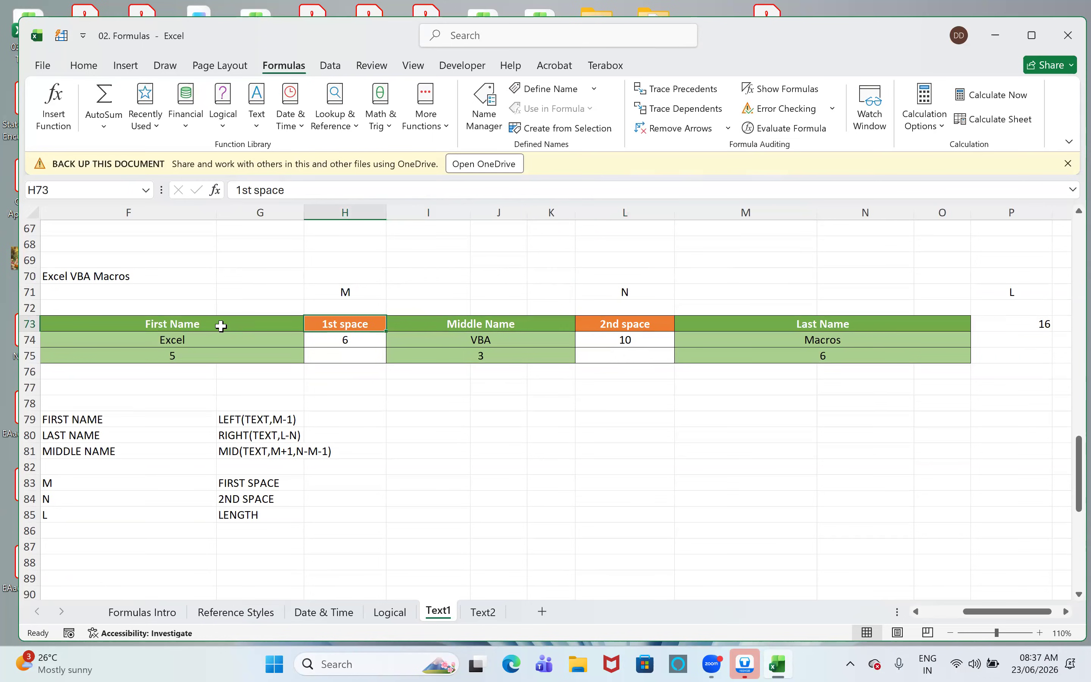
pyautogui.click(205, 324)
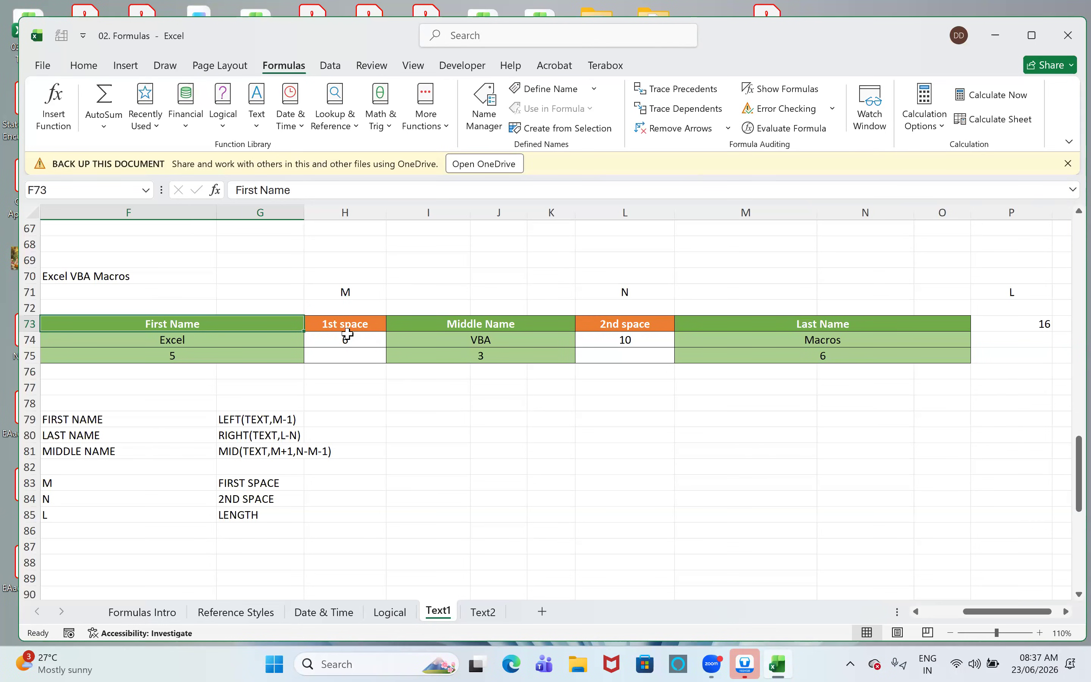
pyautogui.moveTo(291, 326)
pyautogui.mouseDown()
pyautogui.moveTo(288, 354)
pyautogui.moveTo(287, 340)
pyautogui.mouseUp()
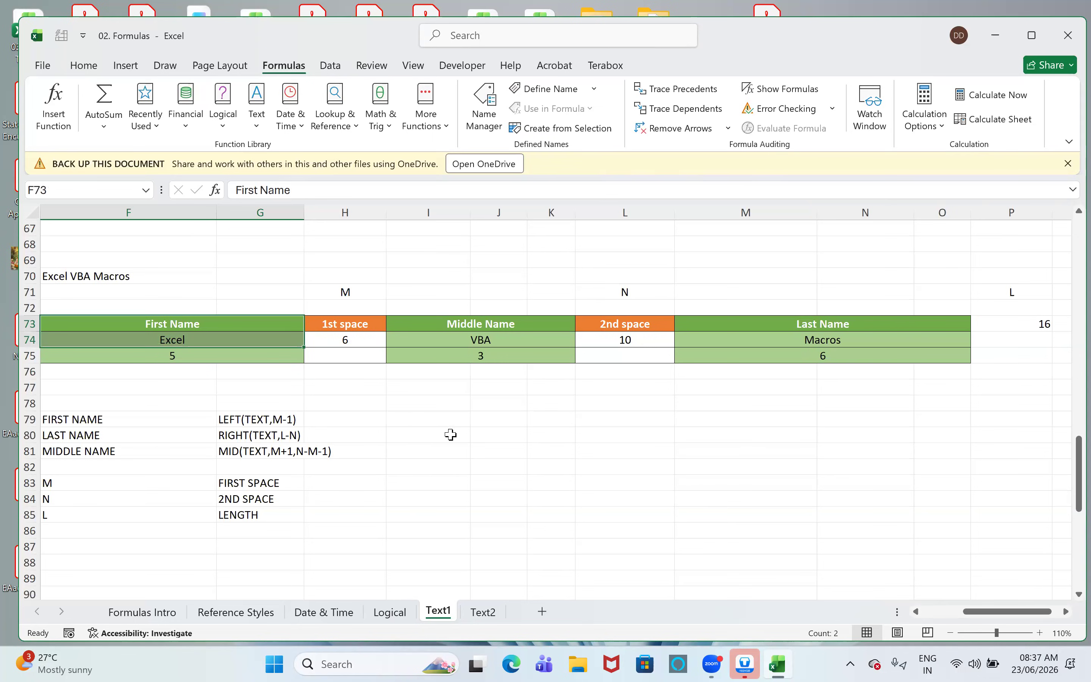
pyautogui.click(451, 435)
pyautogui.click(479, 329)
pyautogui.moveTo(480, 342); pyautogui.dragTo(480, 356)
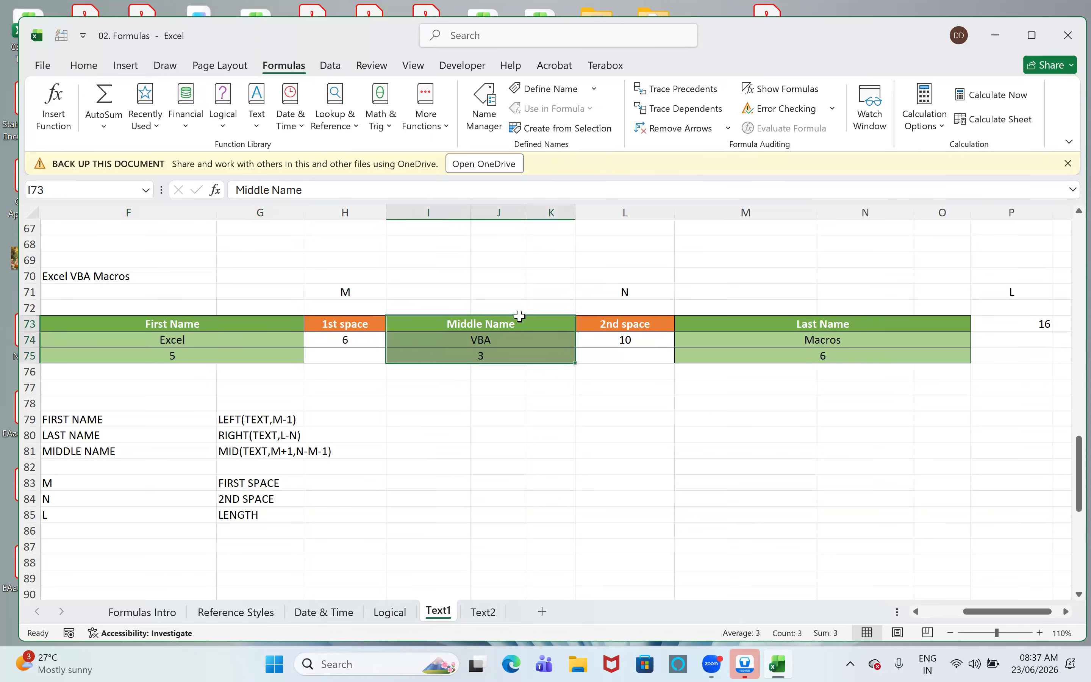
pyautogui.click(618, 324)
pyautogui.click(346, 313)
pyautogui.click(346, 323)
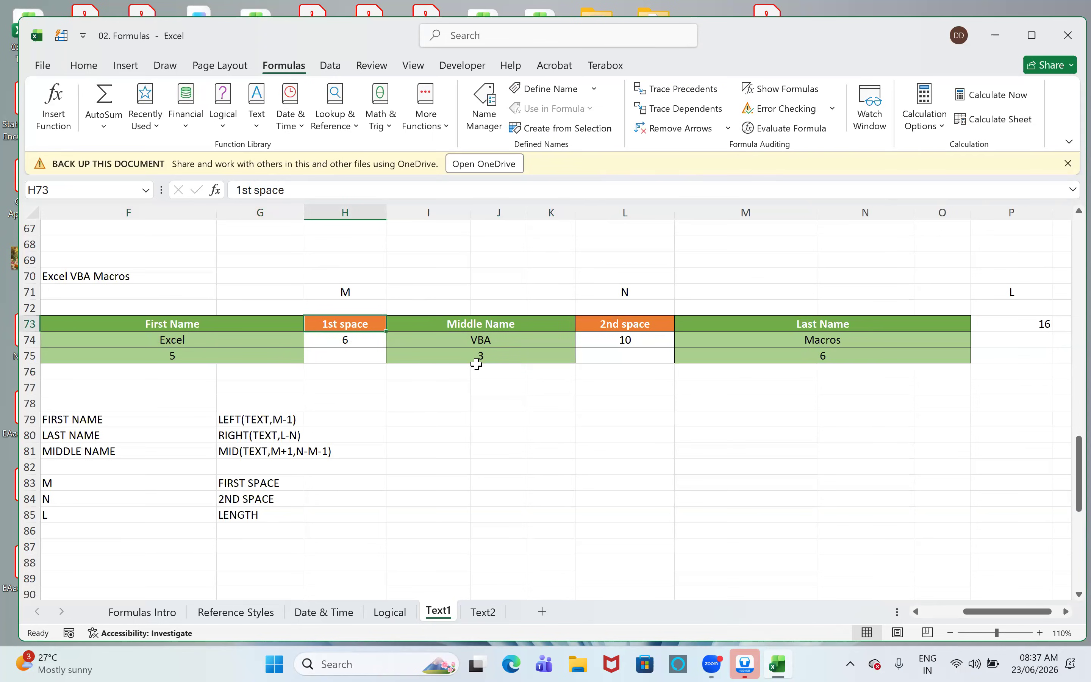
pyautogui.moveTo(479, 322); pyautogui.dragTo(481, 357)
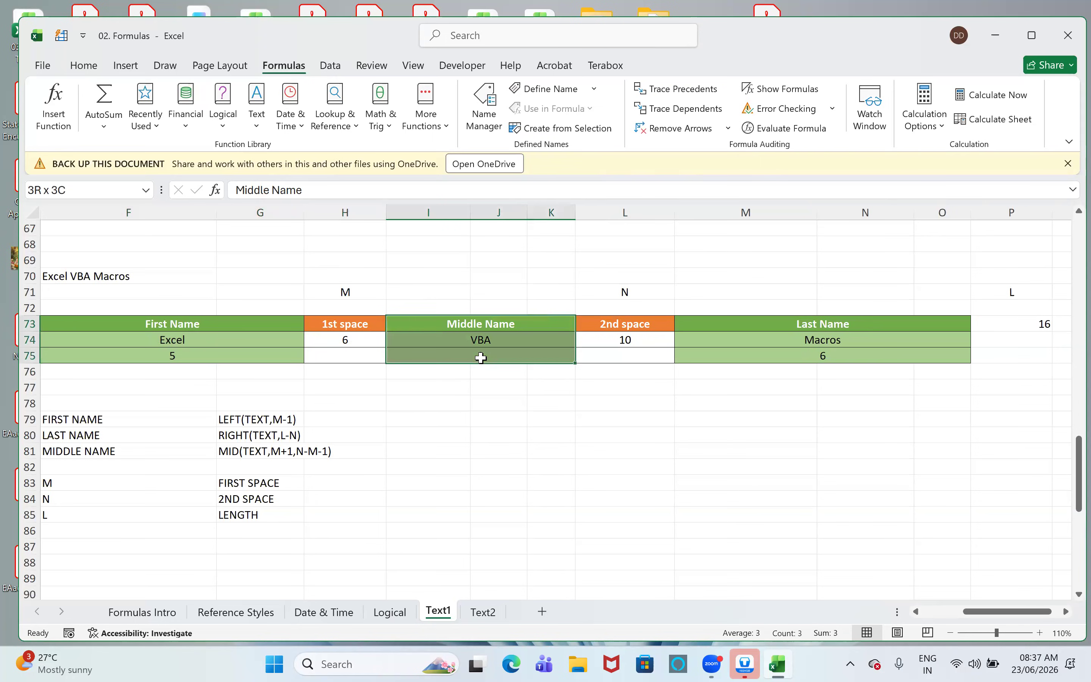
pyautogui.moveTo(177, 322); pyautogui.dragTo(840, 327)
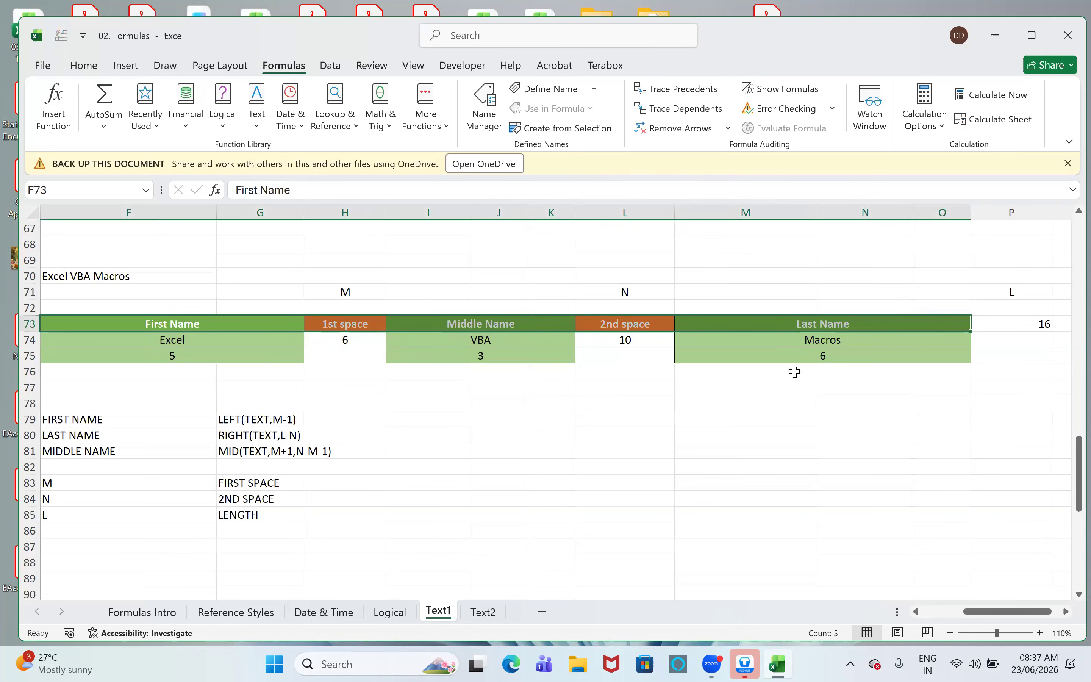
pyautogui.click(640, 320)
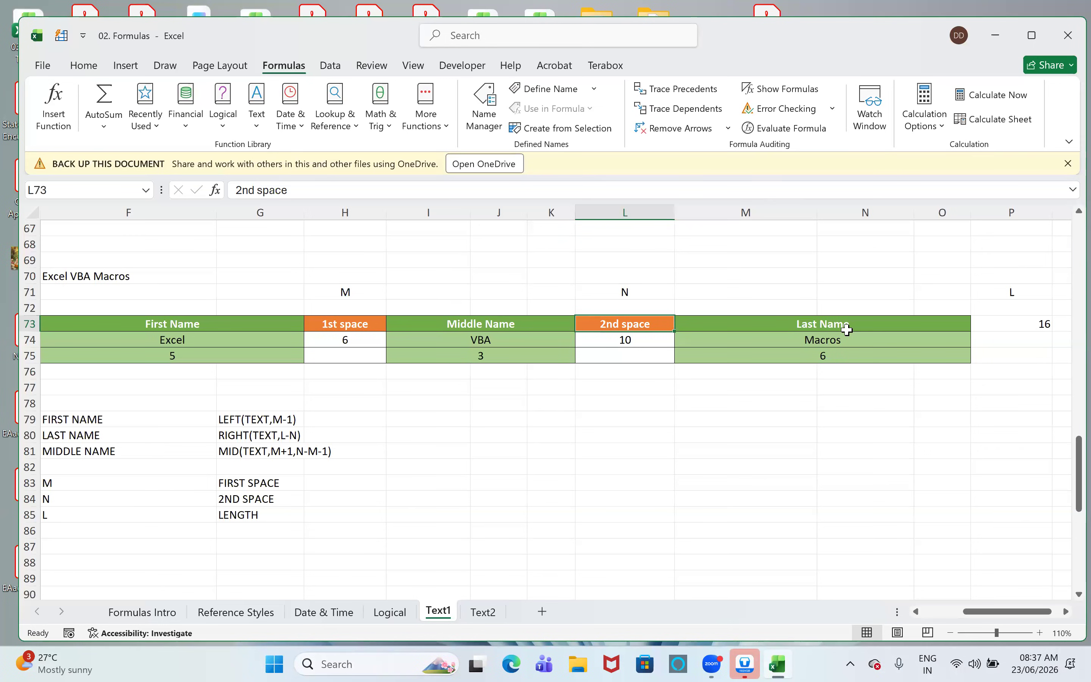
# - Examine the LEFT, RIGHT and MID name patterns in G79:G81 and the M, N and L definitions in G83:G85
pyautogui.scroll(-1, 519, 424)
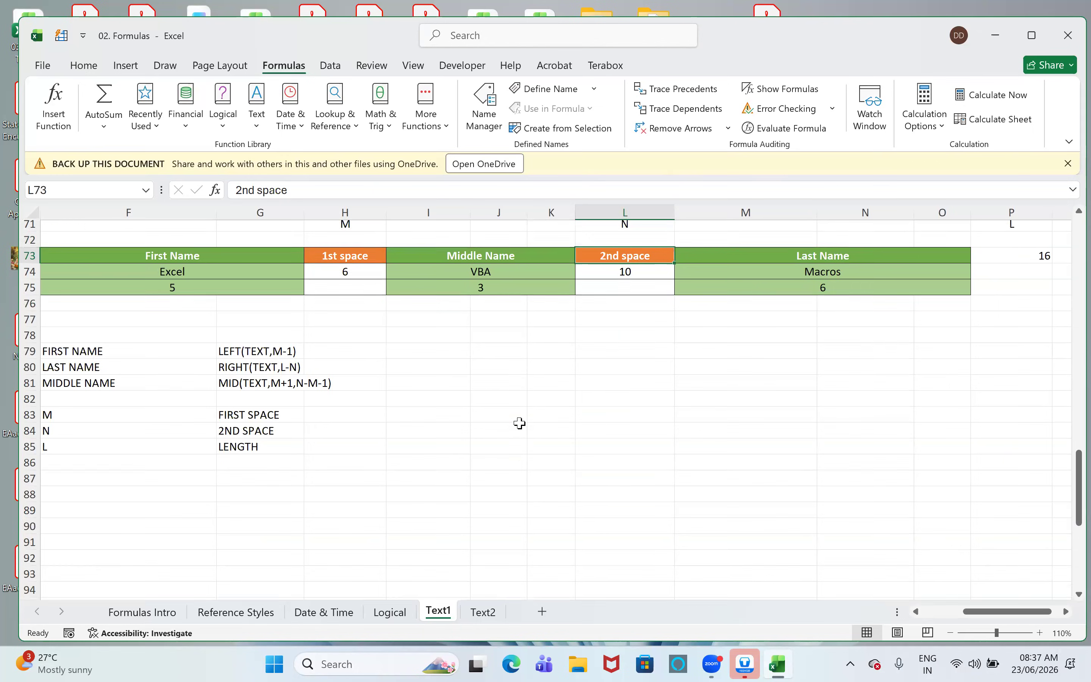
pyautogui.click(102, 379)
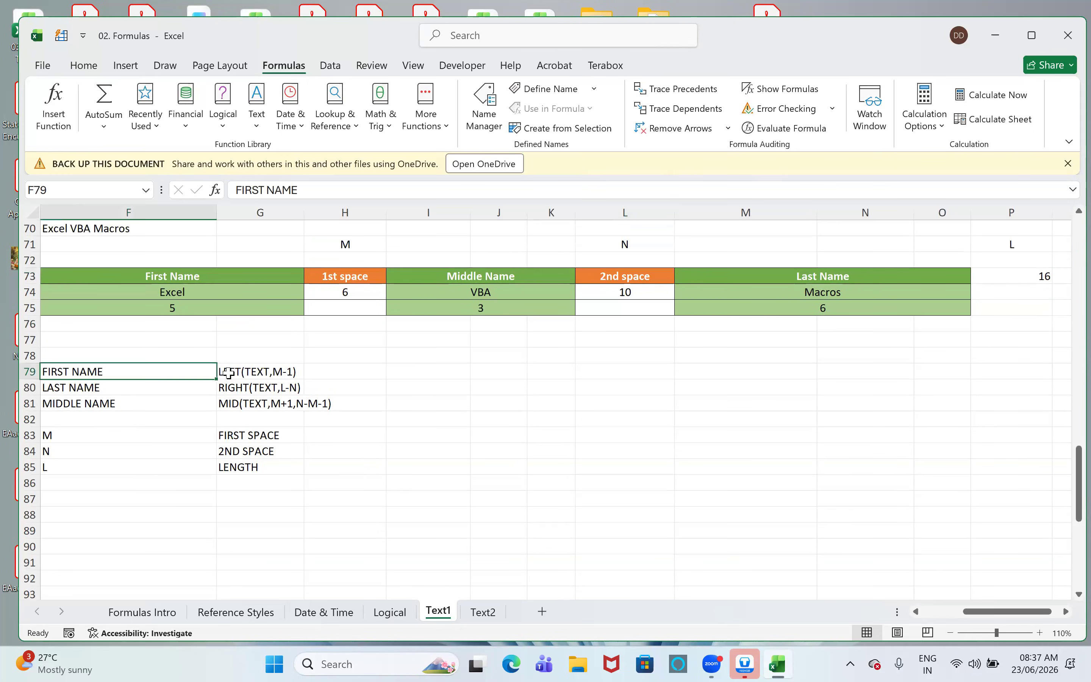
pyautogui.click(228, 371)
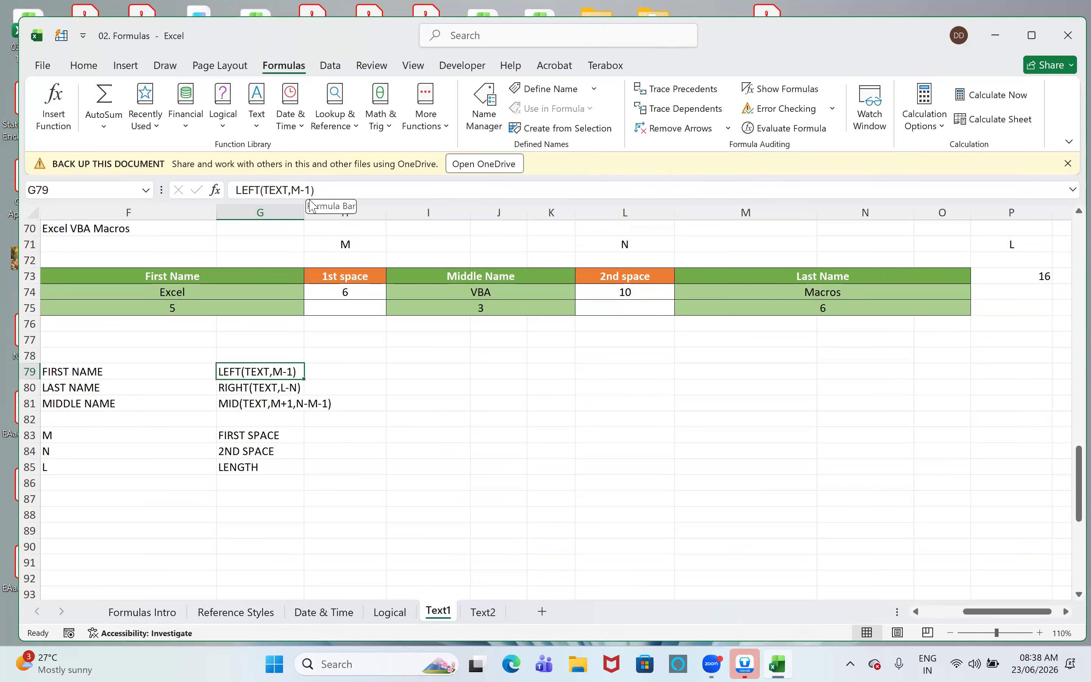
pyautogui.click(251, 389)
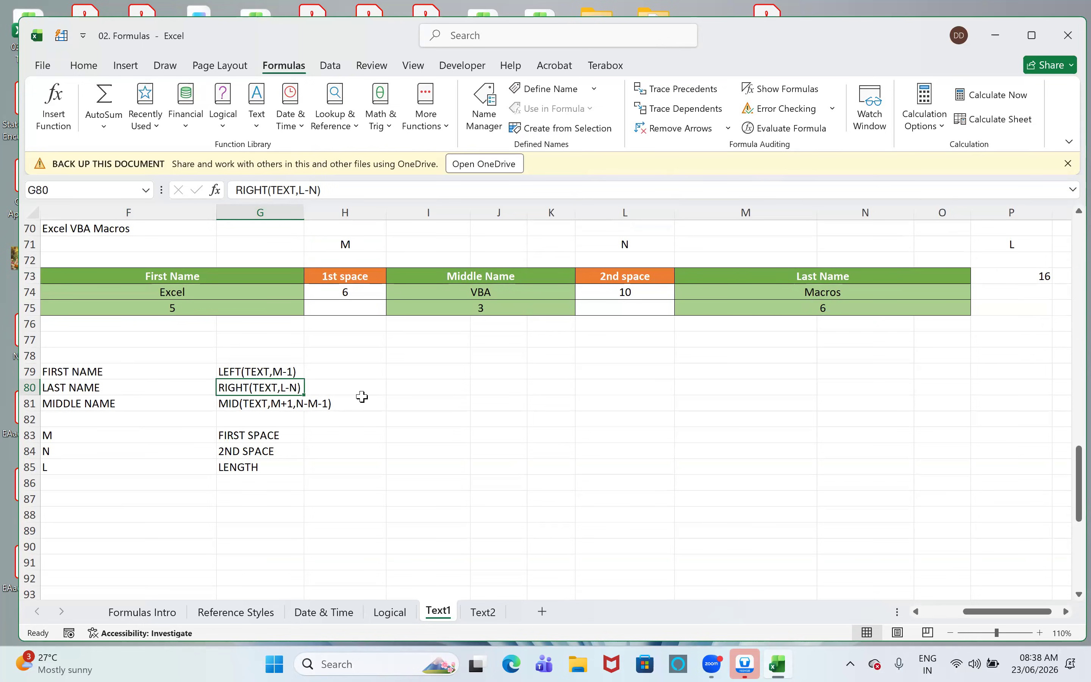
pyautogui.click(255, 404)
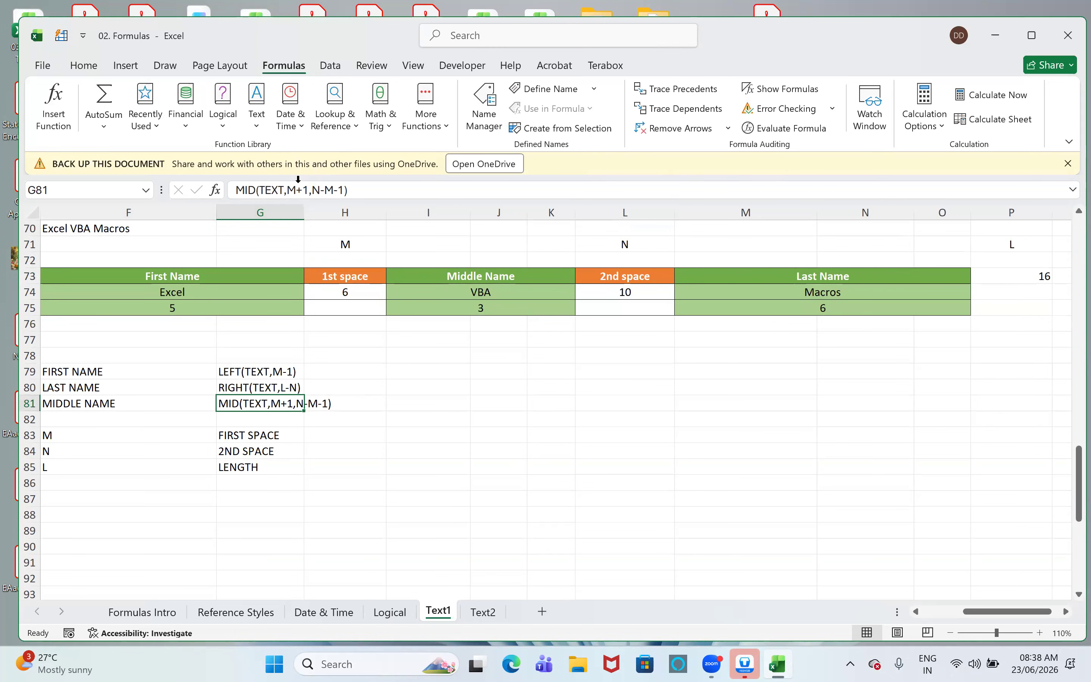
pyautogui.moveTo(287, 190); pyautogui.dragTo(310, 190)
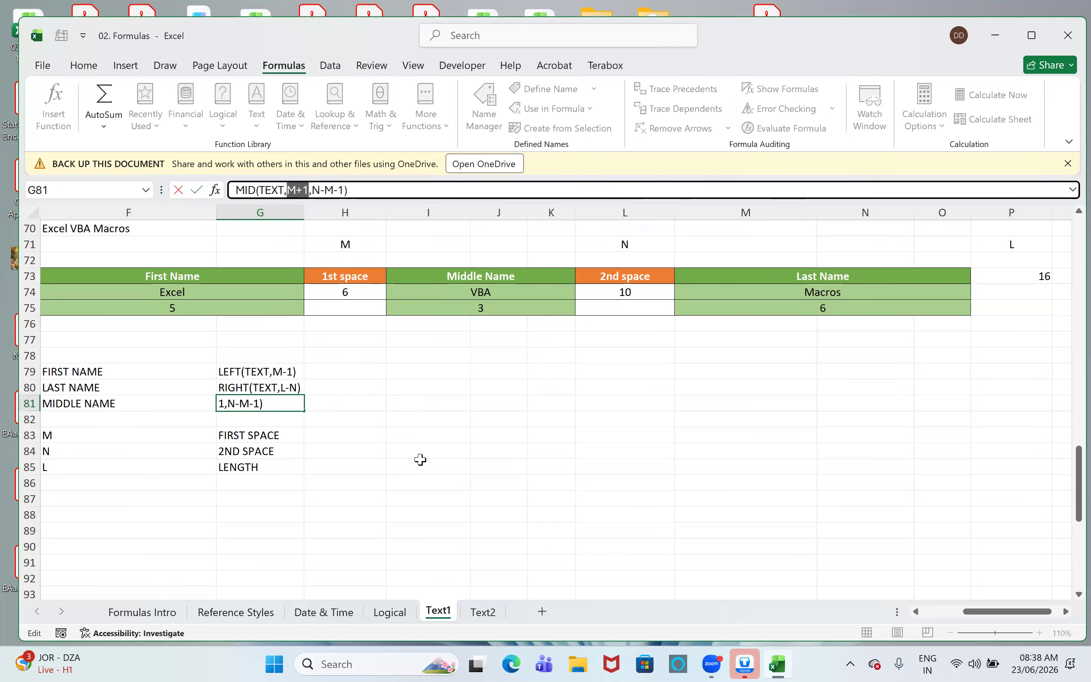
pyautogui.moveTo(313, 190); pyautogui.dragTo(346, 191)
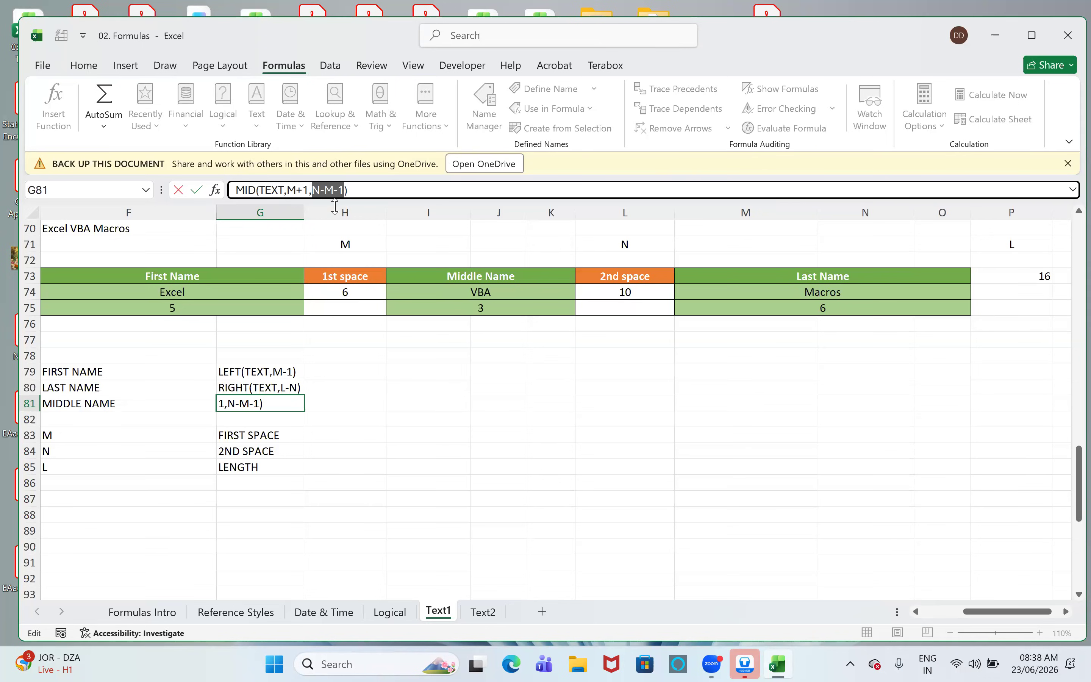
pyautogui.click(384, 191)
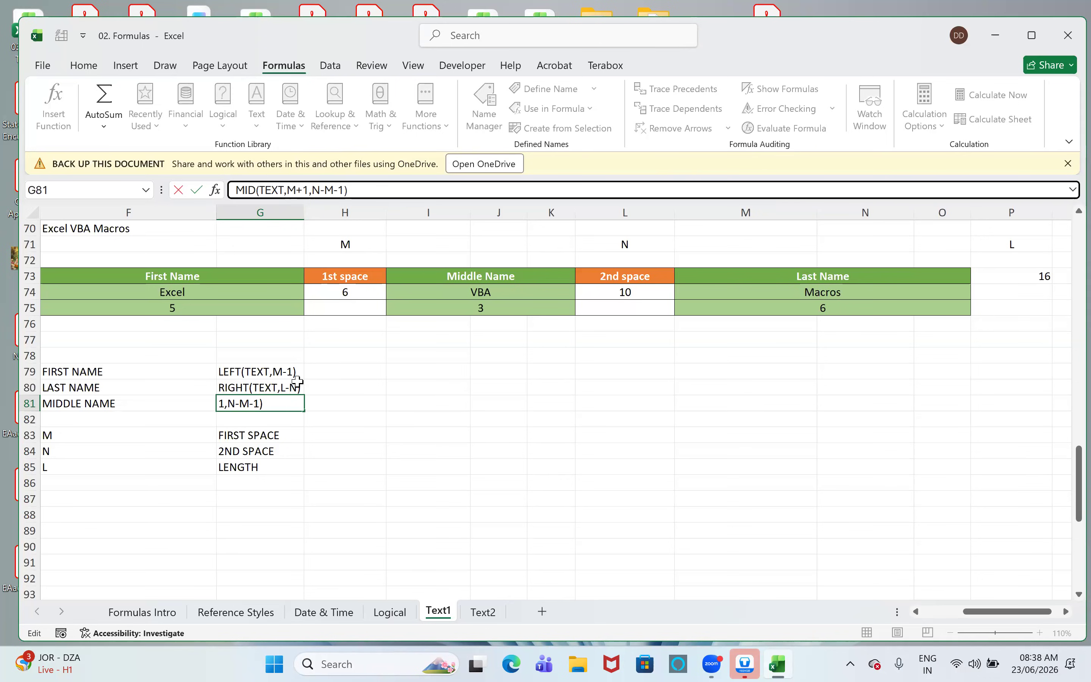
pyautogui.click(261, 436)
pyautogui.click(253, 449)
pyautogui.click(235, 467)
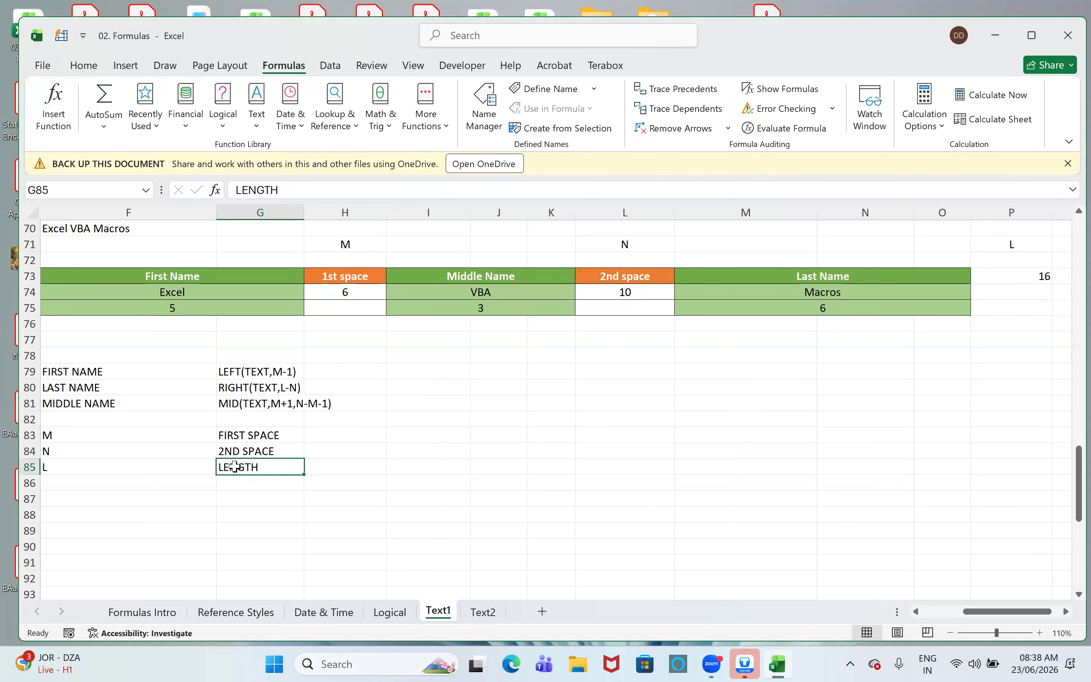
pyautogui.click(284, 372)
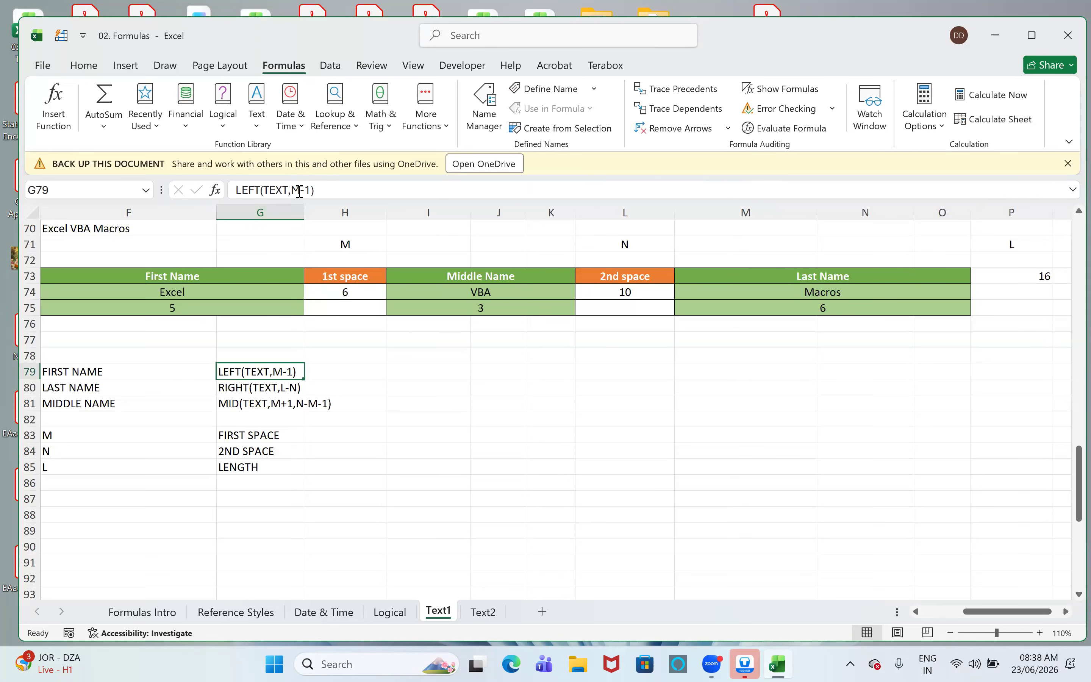
pyautogui.click(268, 387)
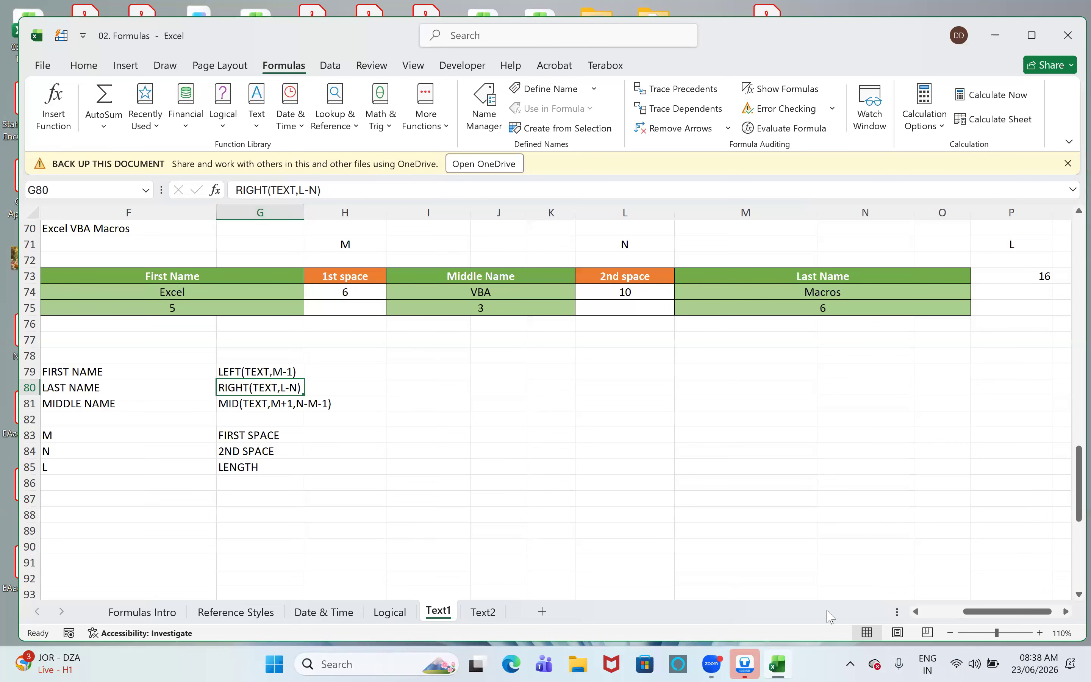
# - Return to the TEXT FORMULAS heading in cell A1 of the Text1 sheet
pyautogui.moveTo(1008, 611); pyautogui.dragTo(968, 611)
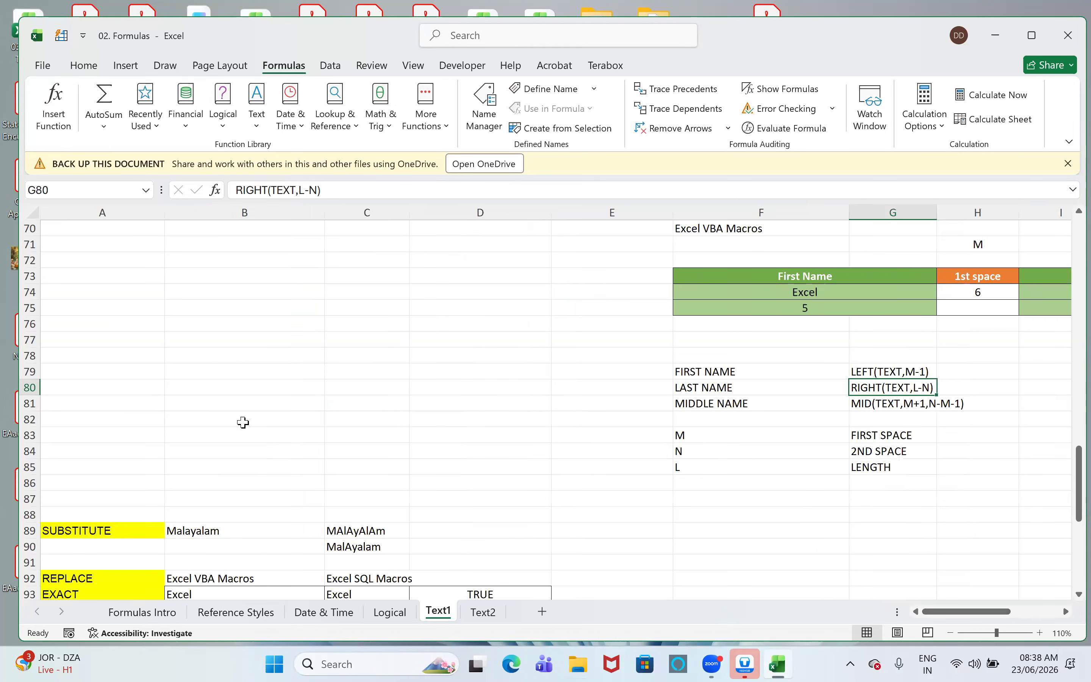
pyautogui.scroll(-3, 262, 494)
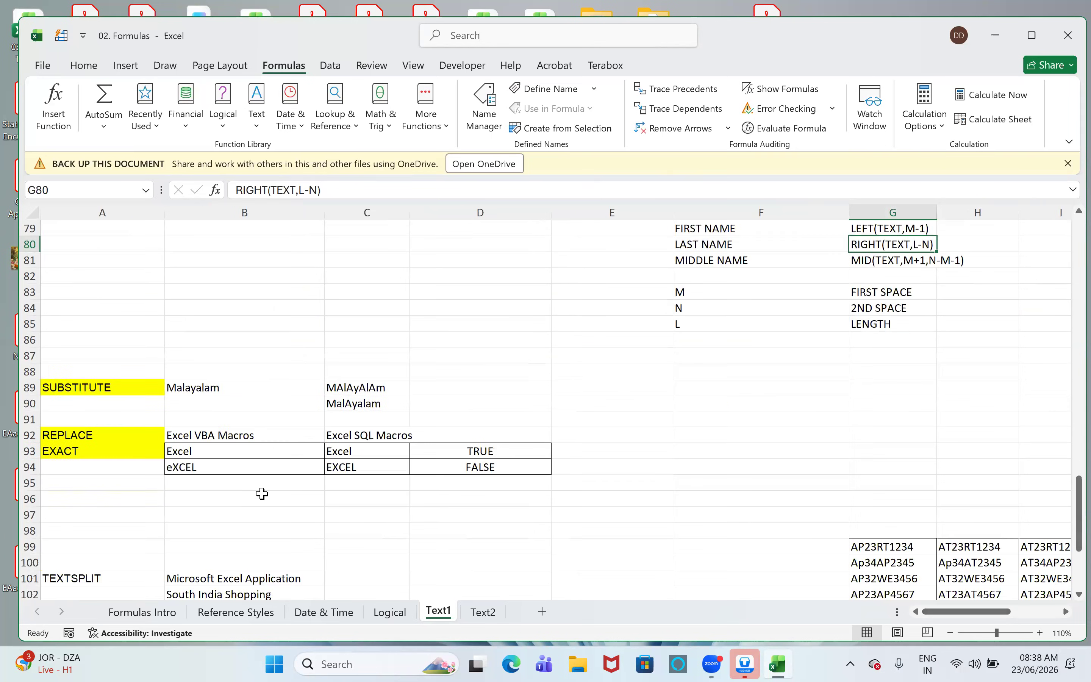
pyautogui.scroll(15, 262, 494)
pyautogui.scroll(11, 262, 494)
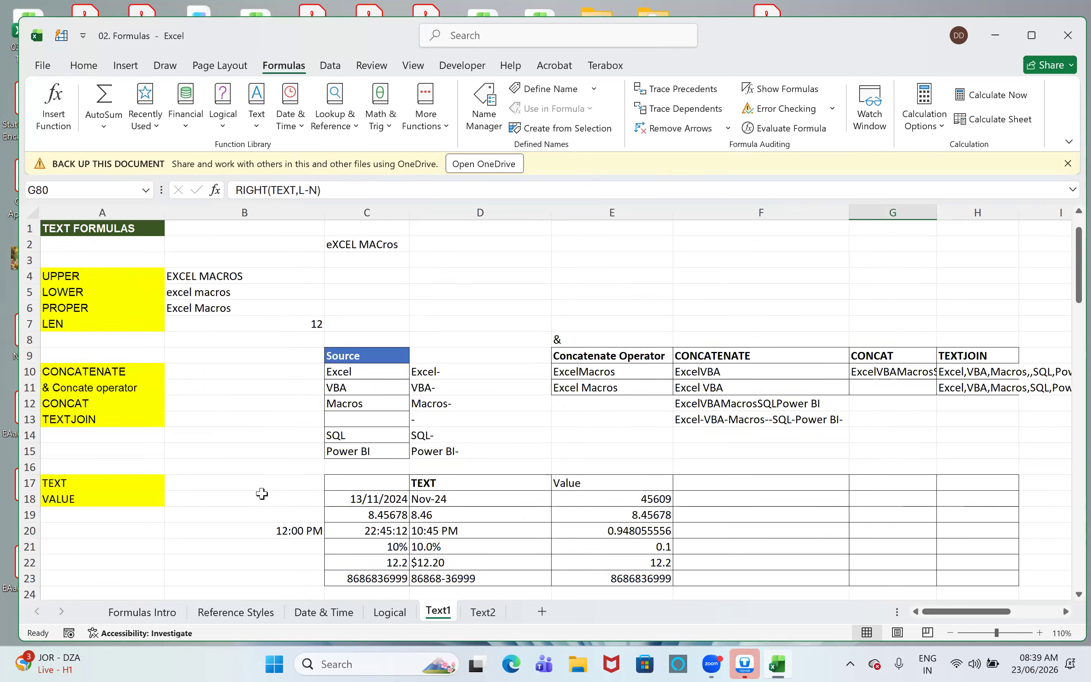
pyautogui.click(116, 229)
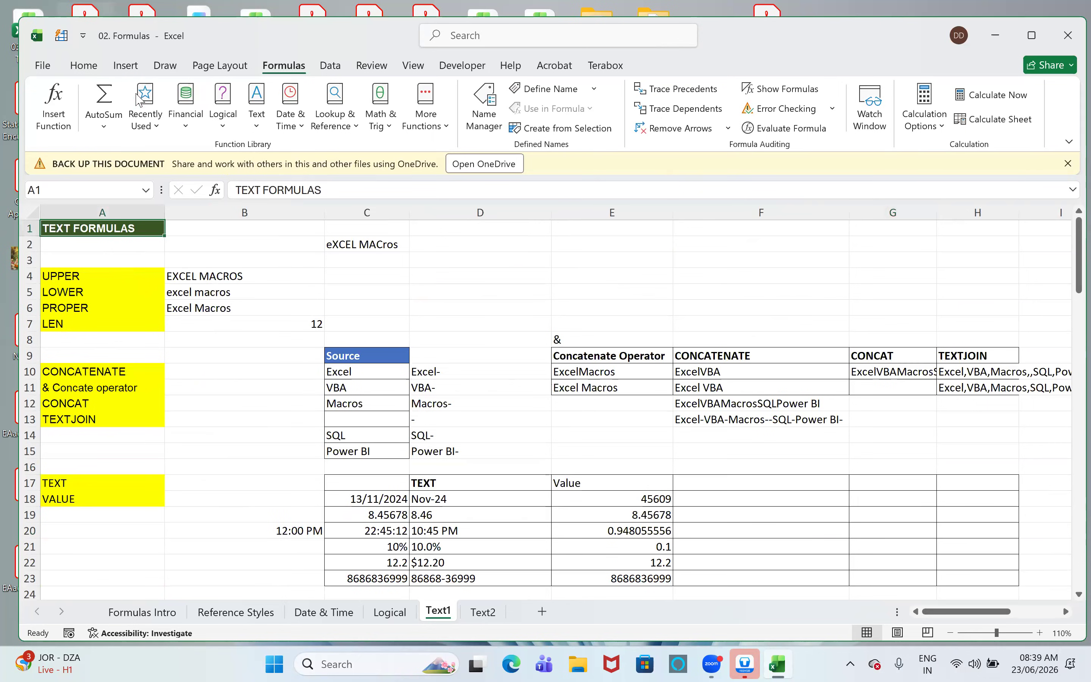
# - Unhide the Information sheet
pyautogui.rightClick(485, 614)
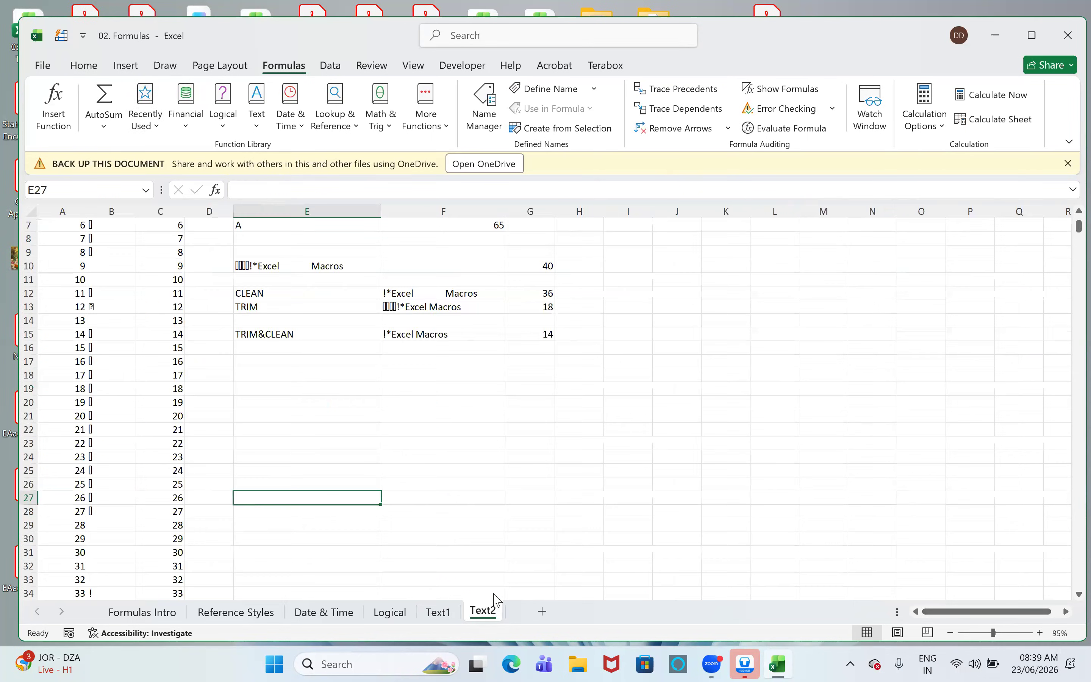
pyautogui.click(528, 574)
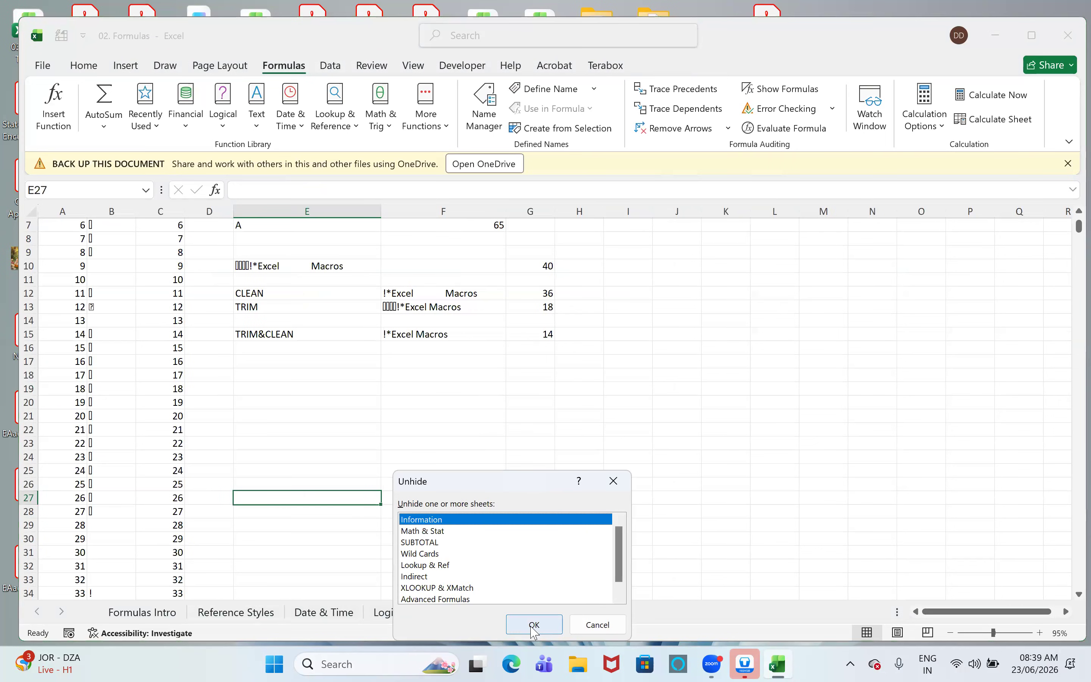
pyautogui.press('Return')
# - Clear the IS function results in F3:Q16, keeping the header row and the sample values in column E
pyautogui.moveTo(443, 265); pyautogui.dragTo(1023, 479)
pyautogui.press('Delete')
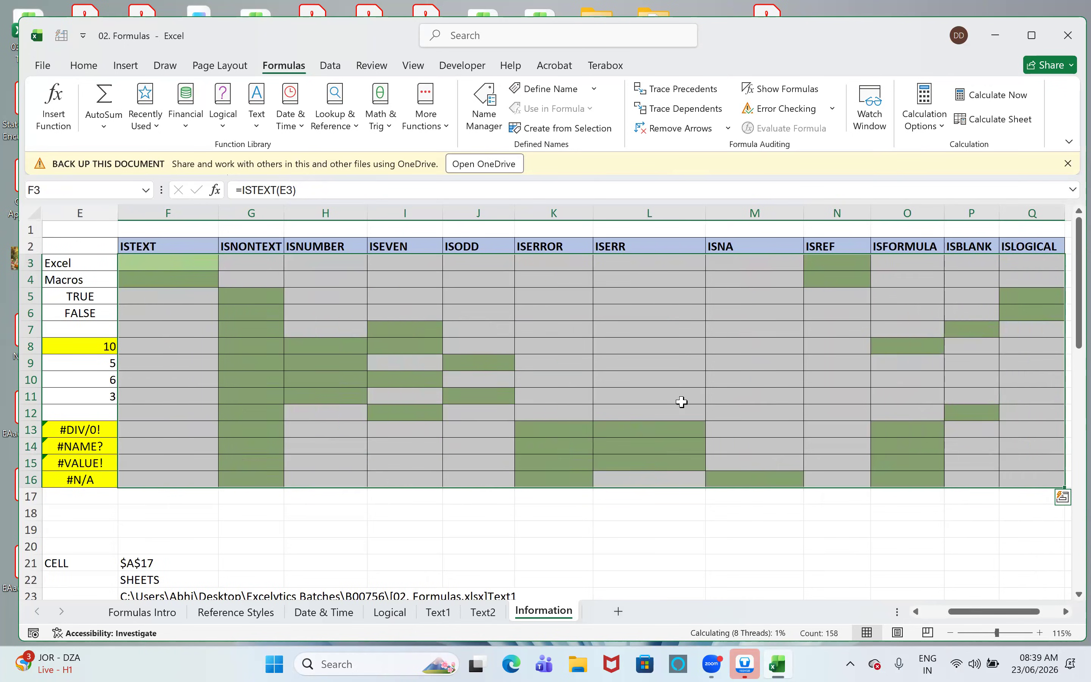
pyautogui.click(654, 346)
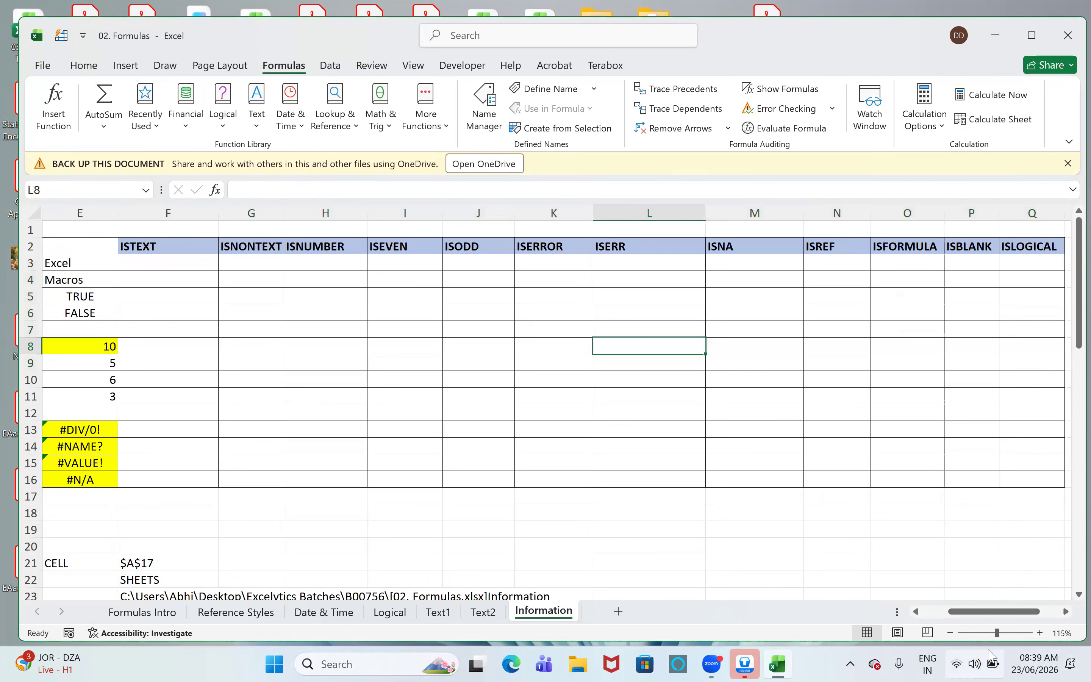
# - Examine the Information sheet's function list, its example sections, and the SUM formulas in M33 and L30
pyautogui.click(914, 612)
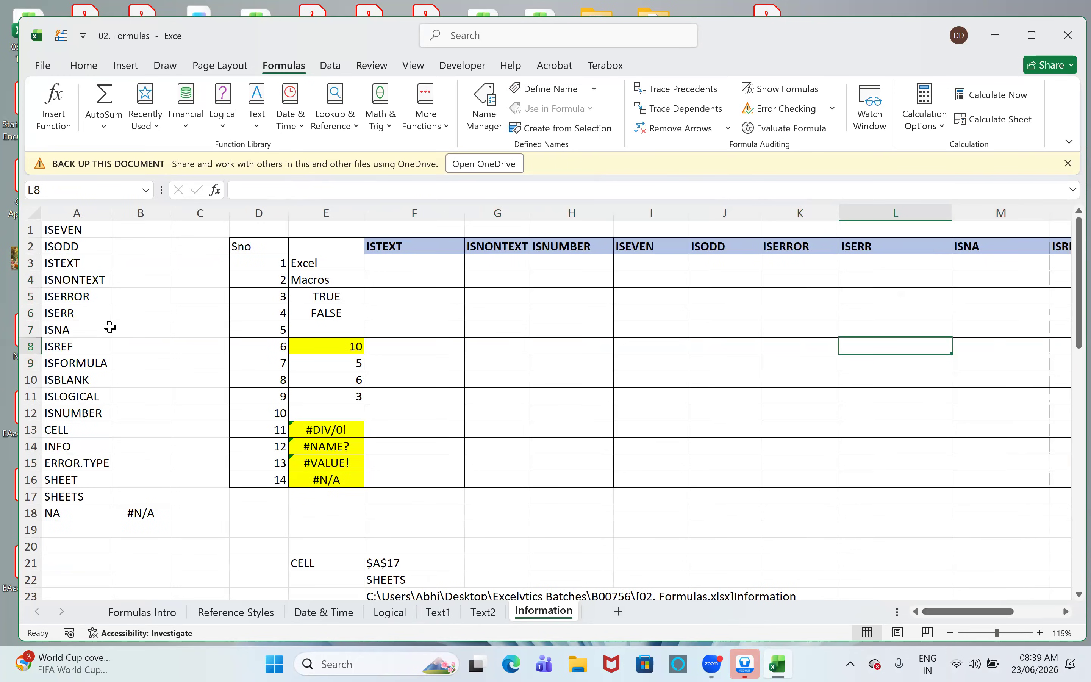
pyautogui.scroll(-2, 136, 333)
pyautogui.scroll(-4, 136, 333)
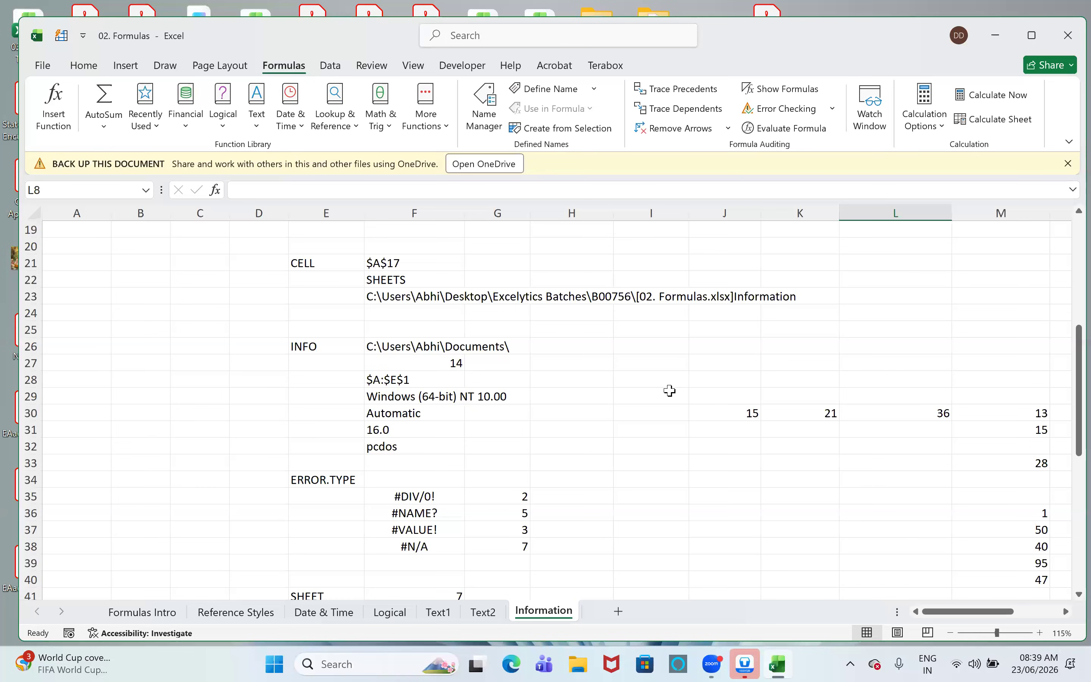
pyautogui.click(1033, 415)
pyautogui.click(1029, 431)
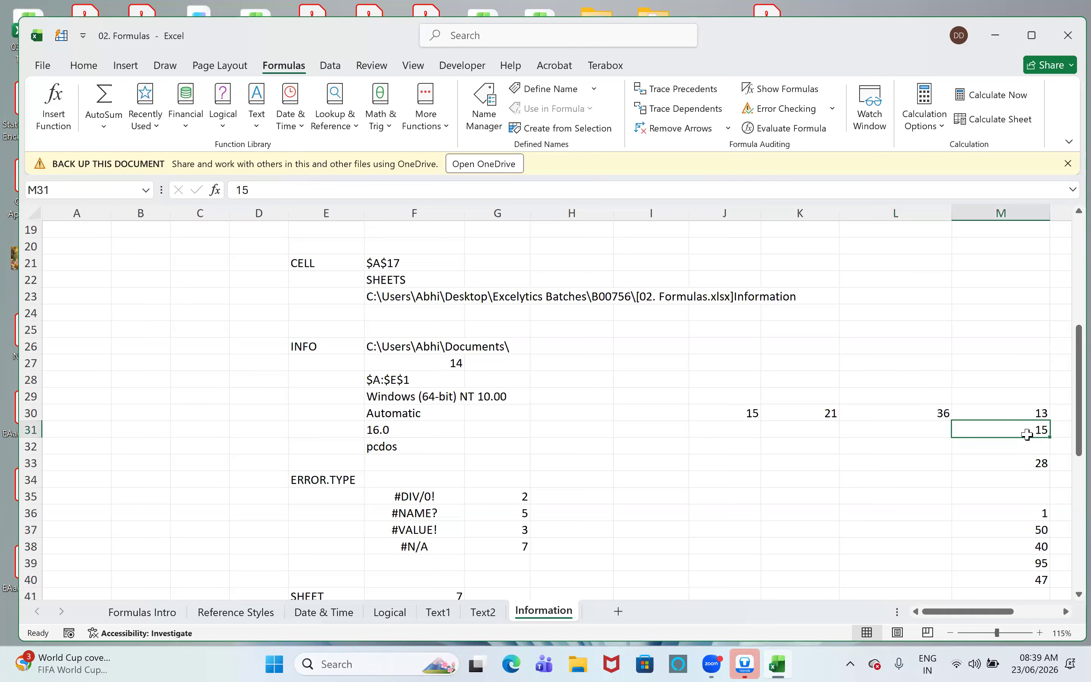
pyautogui.click(1020, 461)
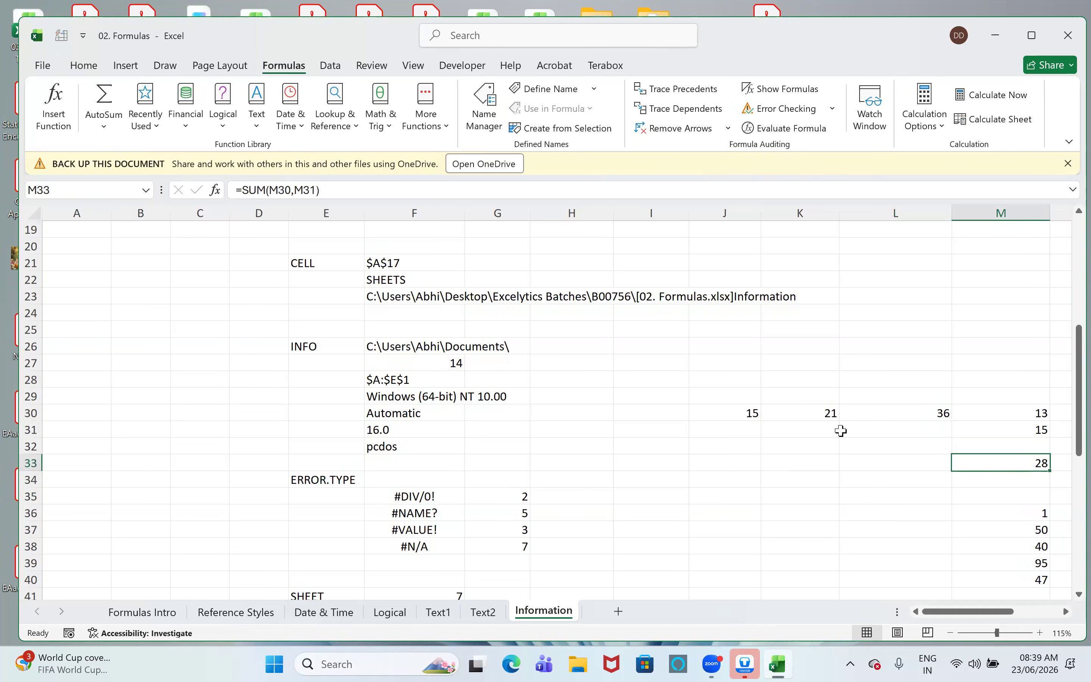
pyautogui.click(879, 414)
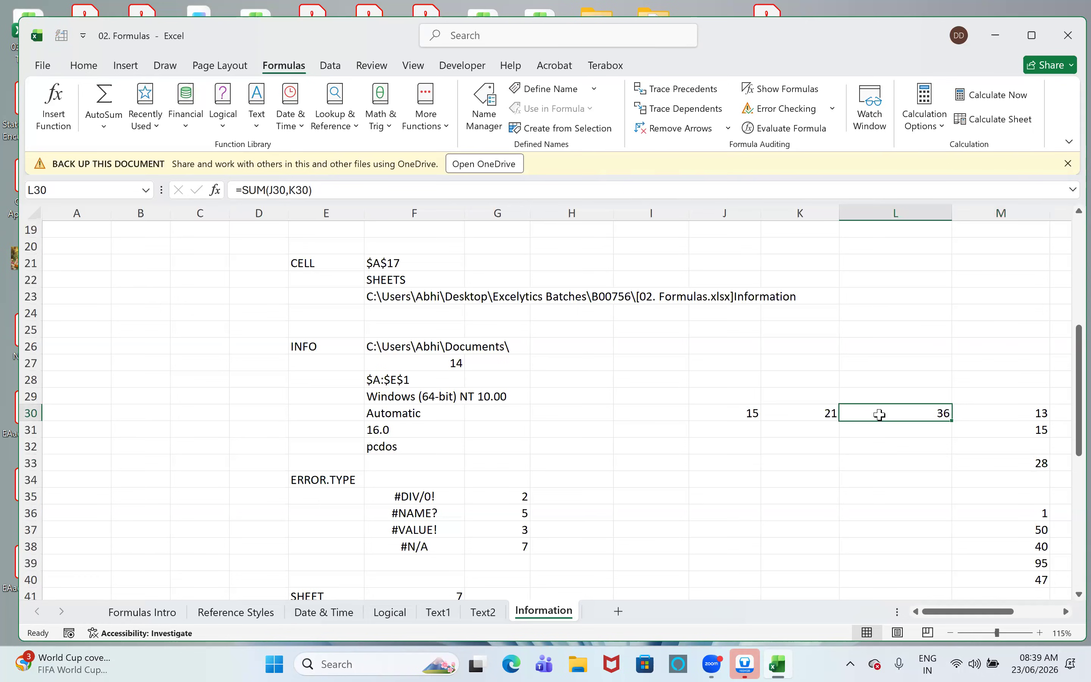
pyautogui.scroll(-2, 916, 419)
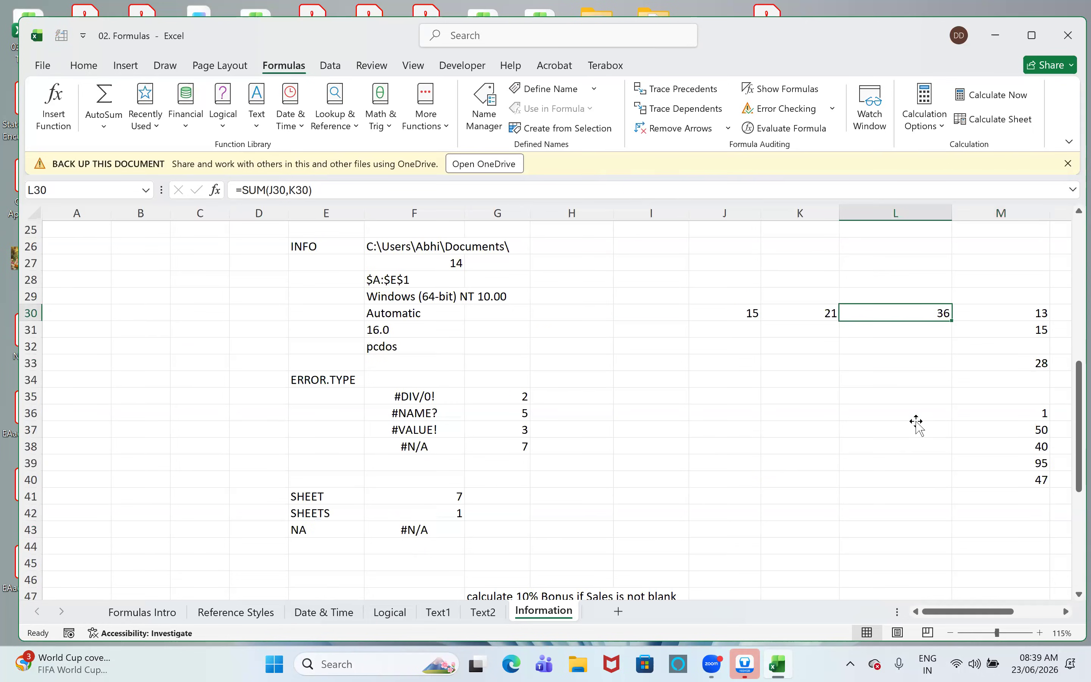
# - Clear the CELL results in F21:F23 and the INFO results in F26:F32
pyautogui.scroll(2, 916, 424)
pyautogui.moveTo(392, 263); pyautogui.dragTo(401, 289)
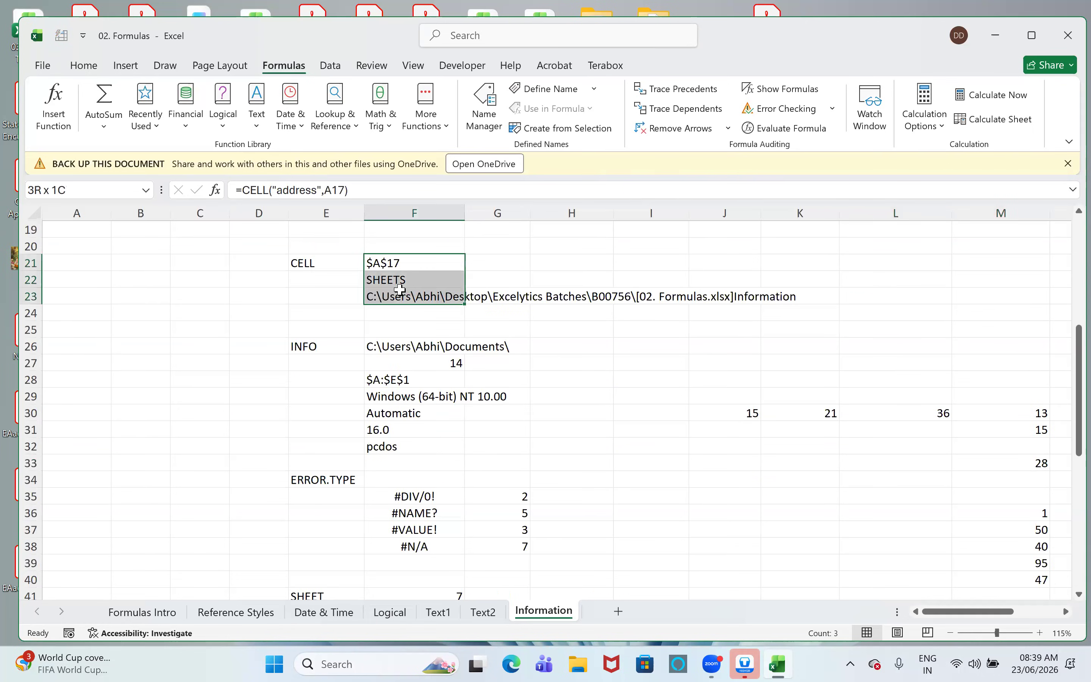
pyautogui.press('Delete')
pyautogui.click(381, 347)
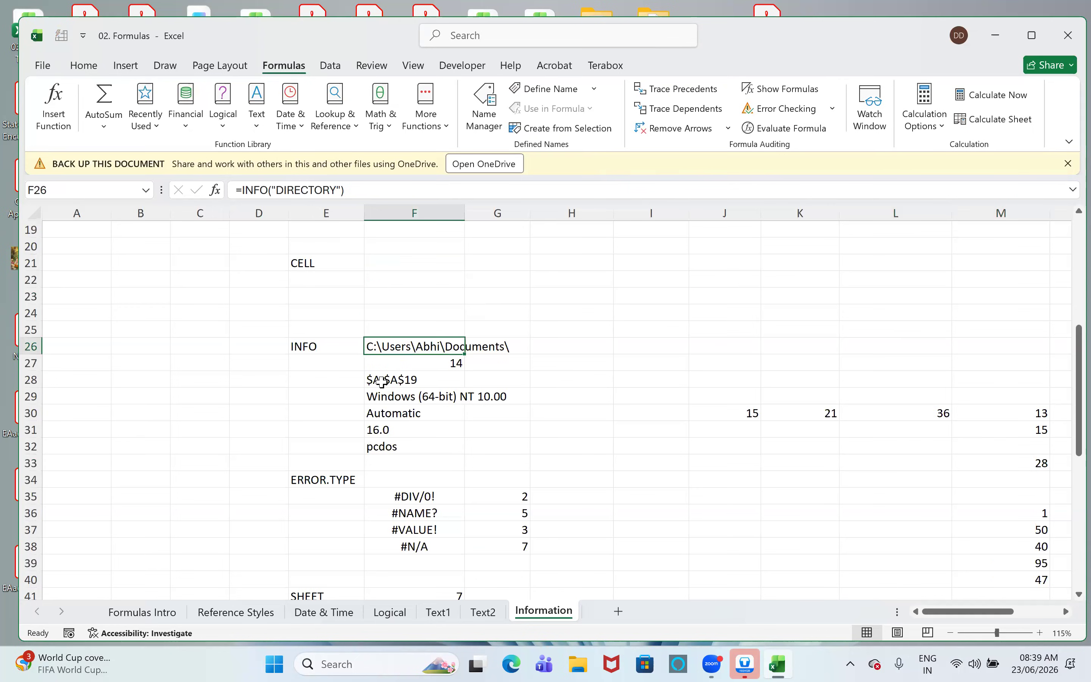
pyautogui.click(496, 407)
pyautogui.moveTo(441, 346); pyautogui.dragTo(439, 397)
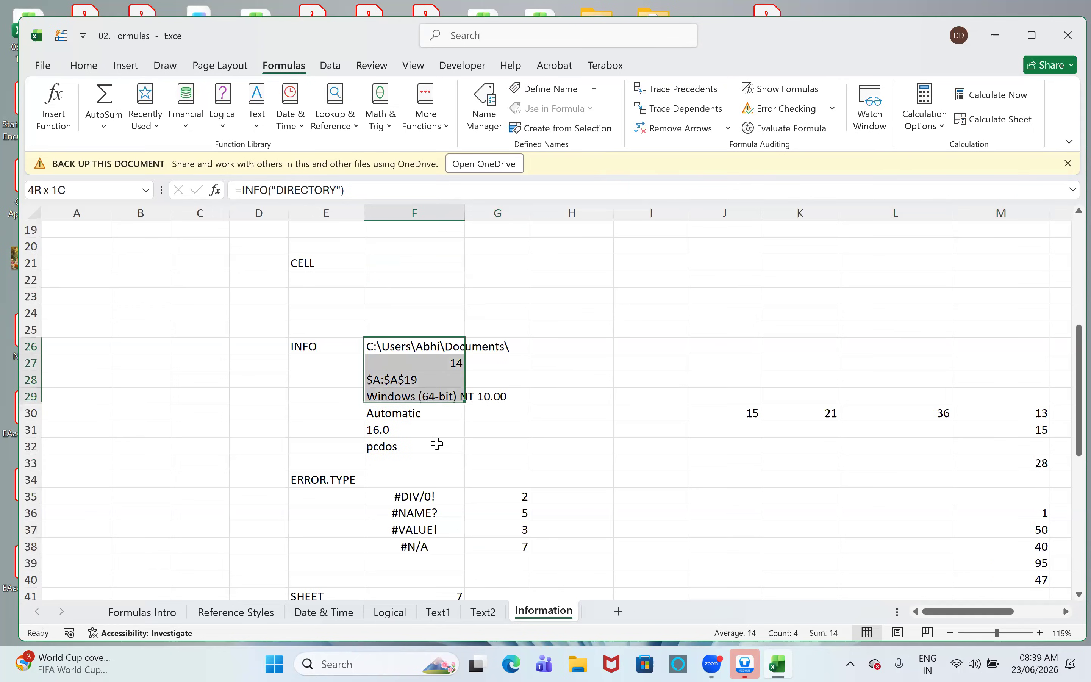
pyautogui.moveTo(437, 445); pyautogui.dragTo(434, 443)
pyautogui.press('Delete')
# - Clear the ERROR.TYPE results in G35:G38 and the SHEET, SHEETS and NA results in F41:F43
pyautogui.scroll(-3, 509, 356)
pyautogui.moveTo(510, 347); pyautogui.dragTo(511, 392)
pyautogui.press('Delete')
pyautogui.scroll(-3, 473, 343)
pyautogui.moveTo(446, 294); pyautogui.dragTo(446, 327)
pyautogui.press('Delete')
pyautogui.click(564, 343)
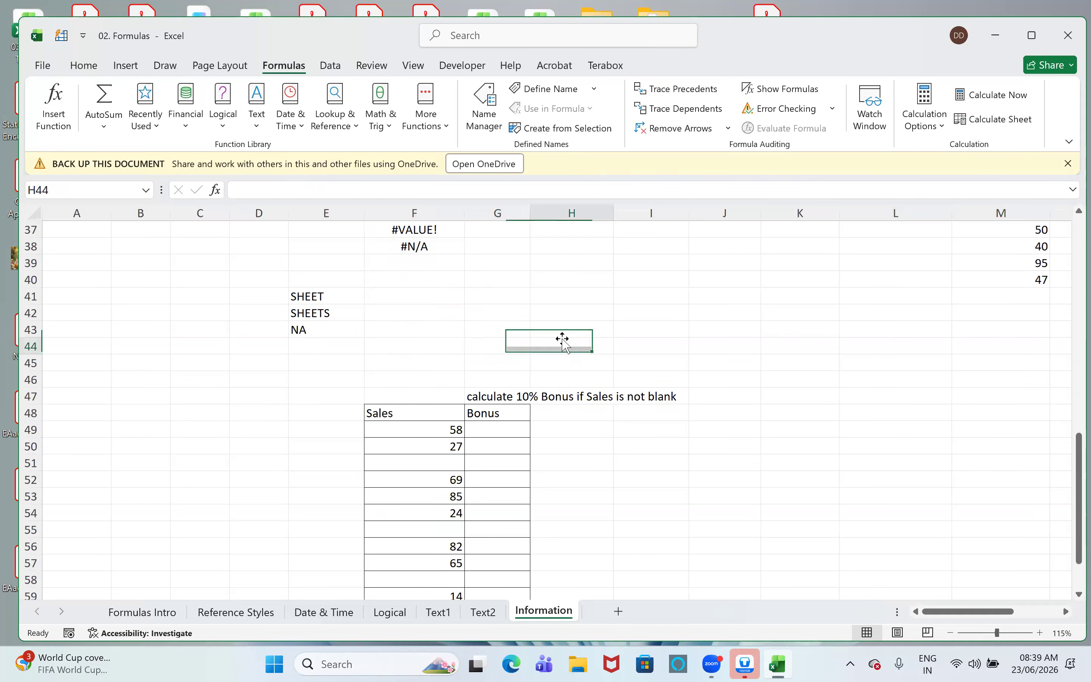
# - Highlight the IS function names in A1:A12, from ISEVEN through ISNUMBER, for review
pyautogui.scroll(-2, 564, 343)
pyautogui.scroll(7, 564, 343)
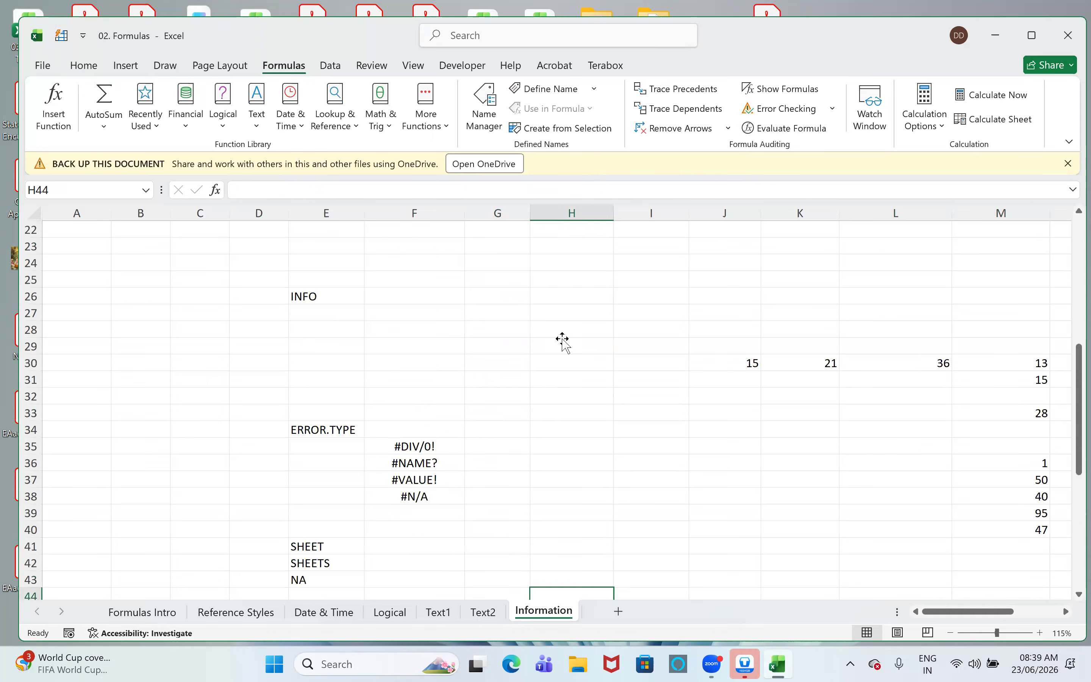
pyautogui.scroll(7, 564, 343)
pyautogui.click(432, 262)
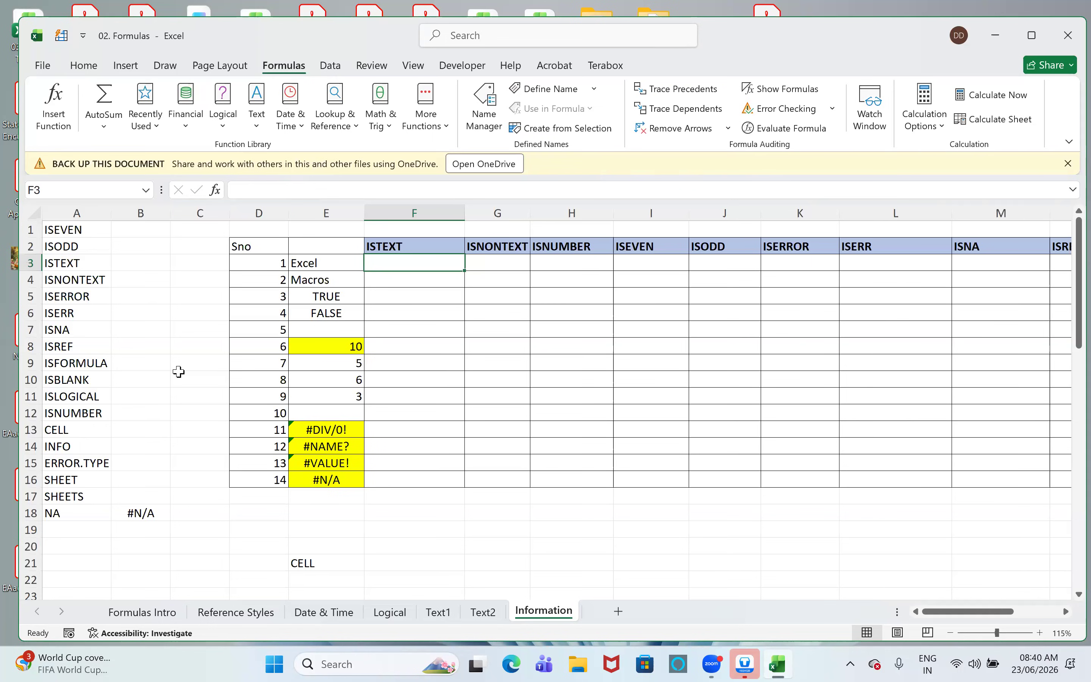
pyautogui.moveTo(86, 414); pyautogui.dragTo(81, 232)
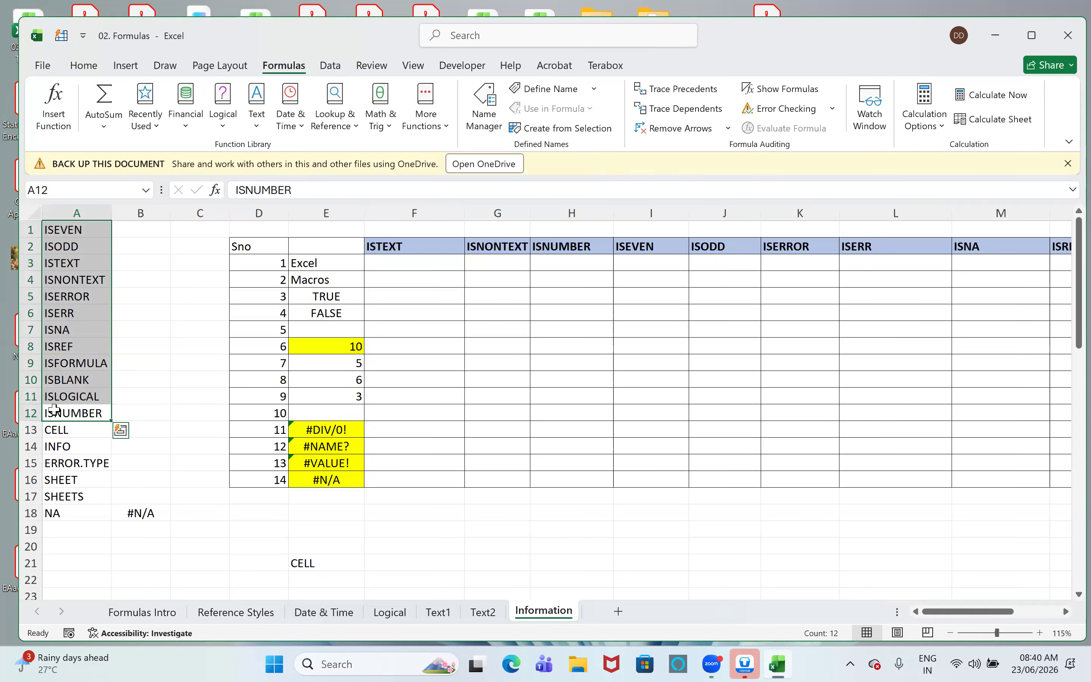
# - Narrow the ISERR column L and the ISTEXT column F so the table fits through ISLOGICAL
pyautogui.click(1066, 611)
pyautogui.click(1067, 611)
pyautogui.click(1066, 611)
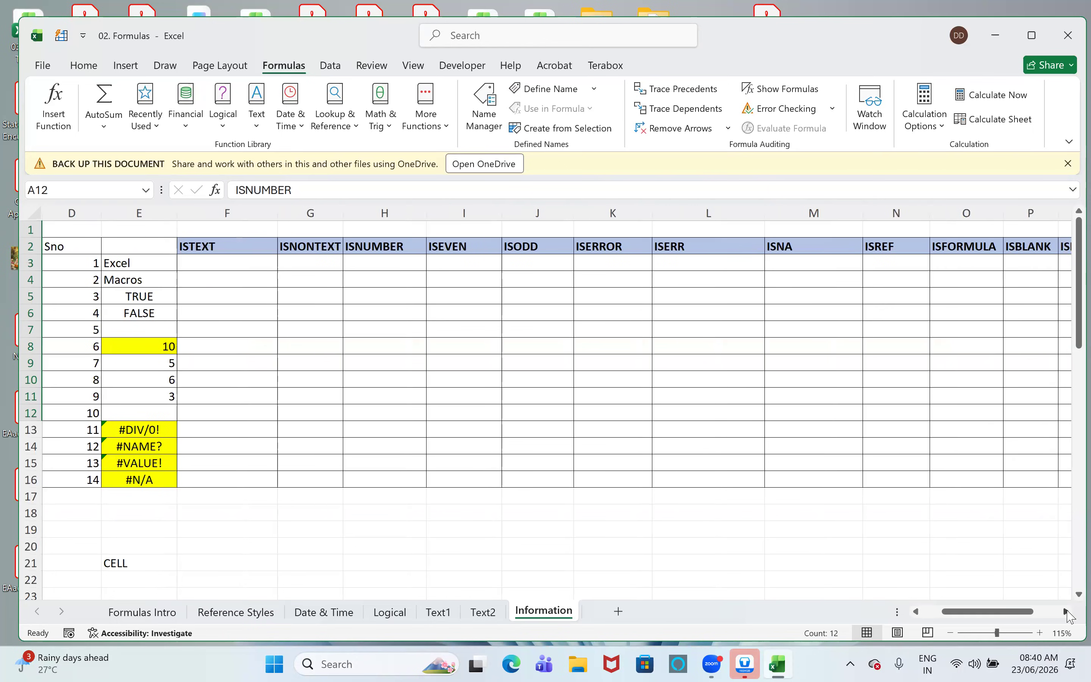
pyautogui.moveTo(764, 214); pyautogui.dragTo(716, 236)
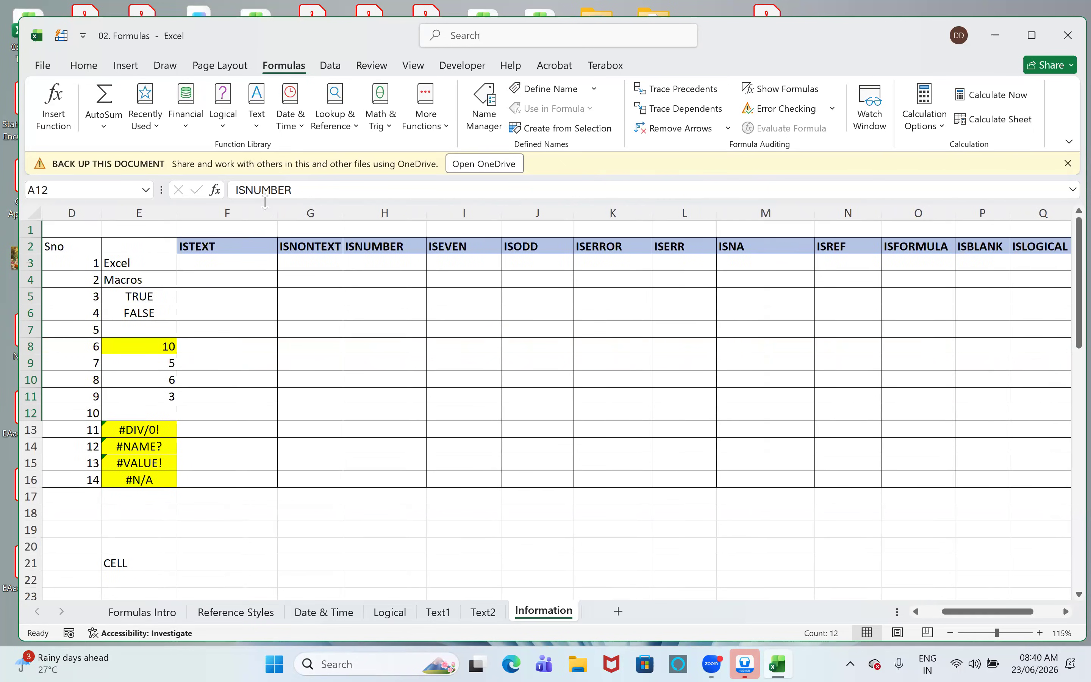
pyautogui.moveTo(278, 211); pyautogui.dragTo(247, 226)
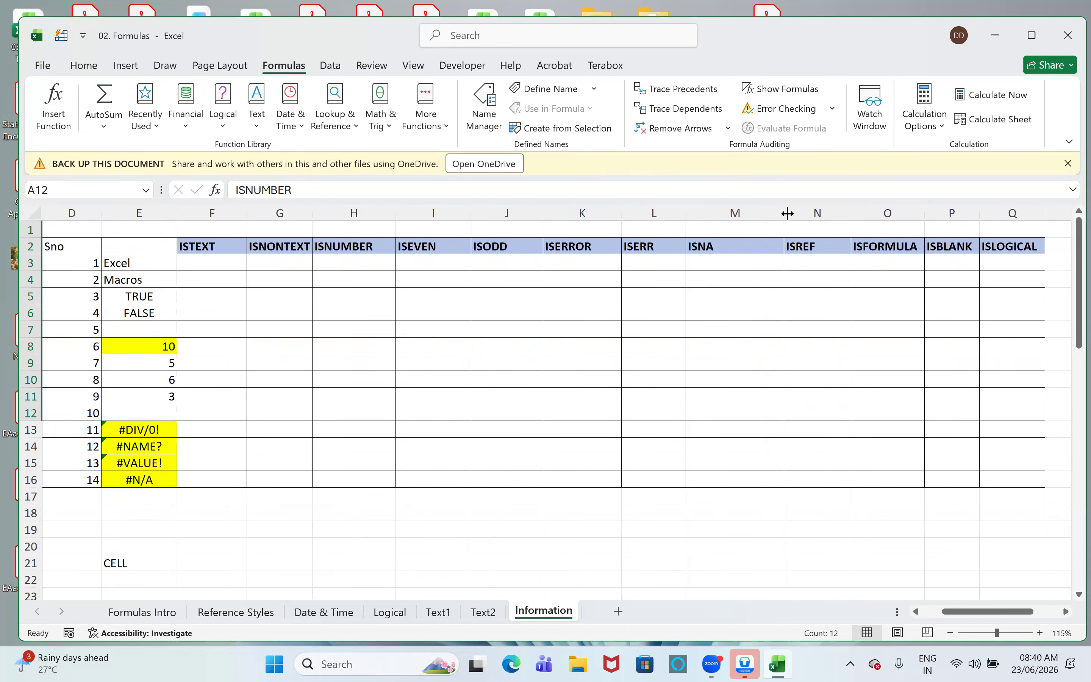
# - Narrow the ISNA column M, and enter =ISTEXT(E3) in cell F3 to test the first value
pyautogui.moveTo(757, 226); pyautogui.dragTo(751, 226)
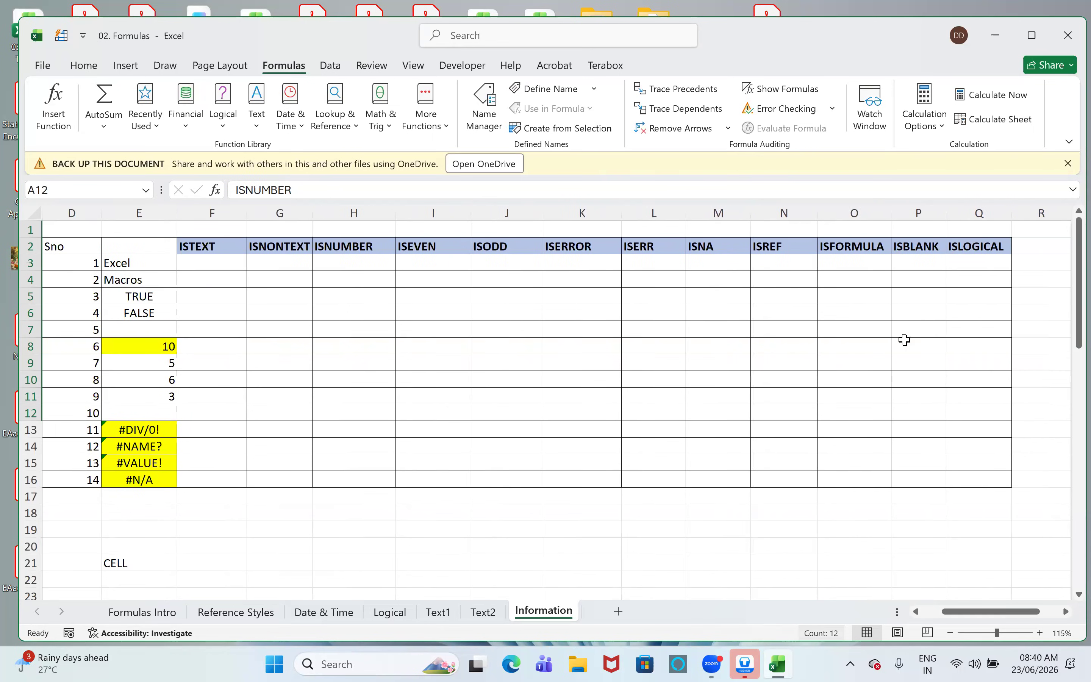
pyautogui.click(199, 277)
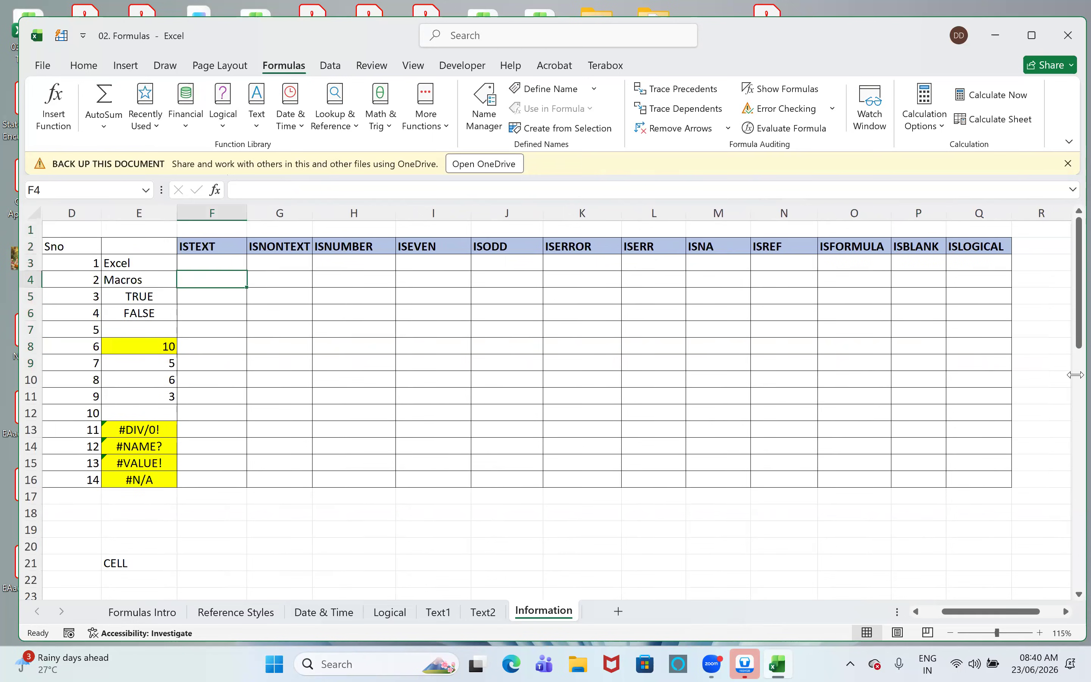
pyautogui.press('Up')
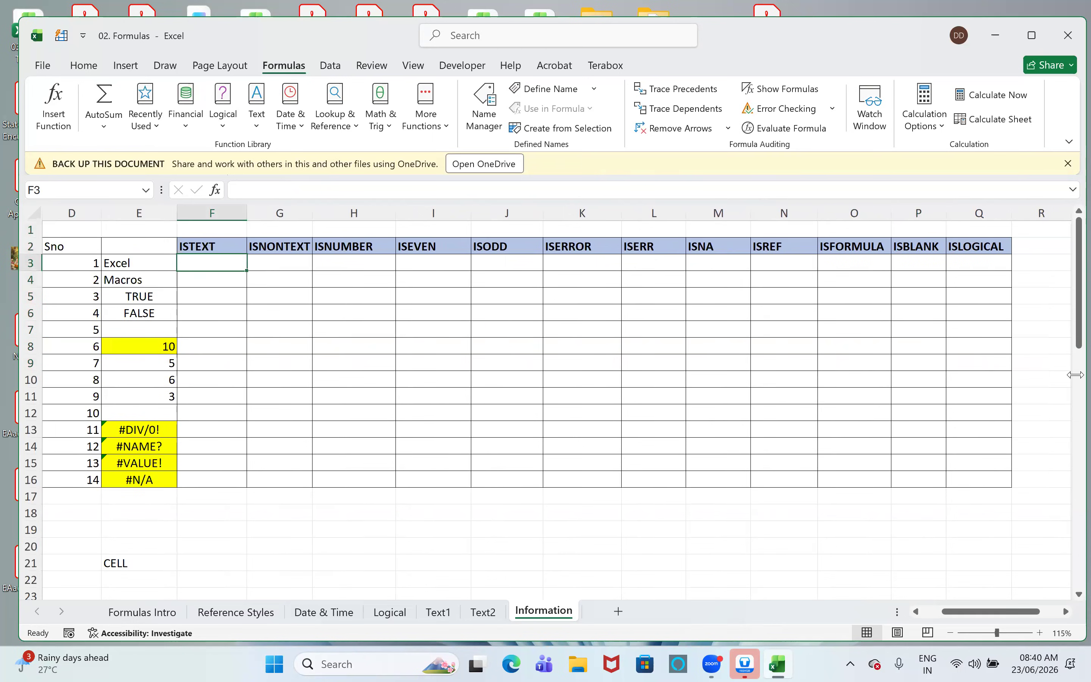
pyautogui.write('=iste')
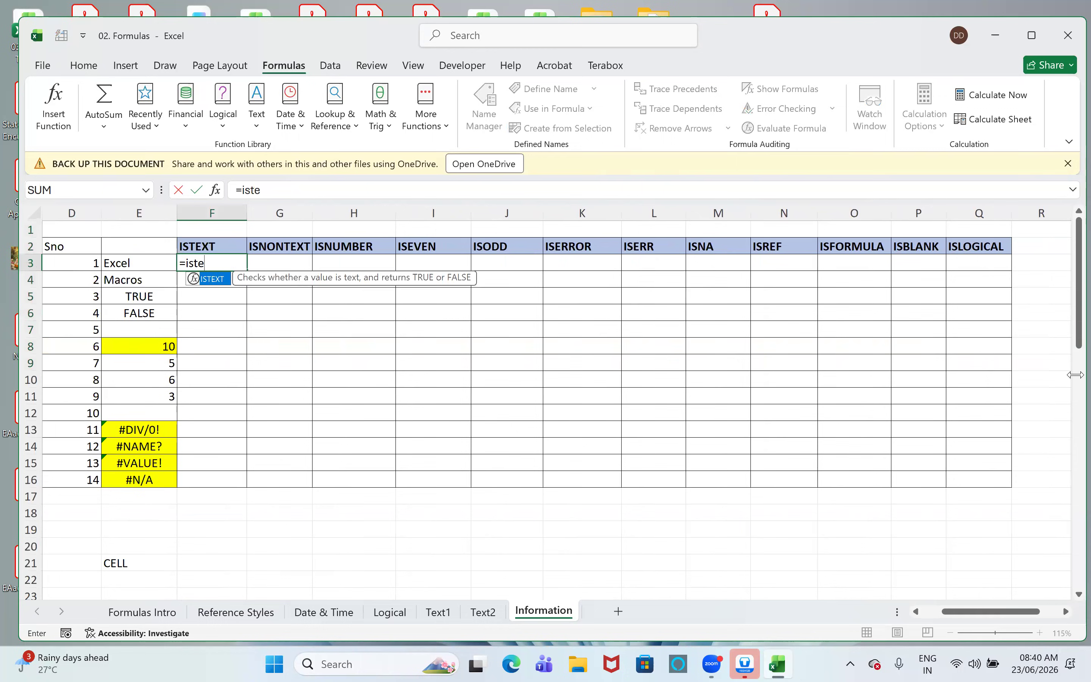
pyautogui.press('Tab')
pyautogui.press('Left')
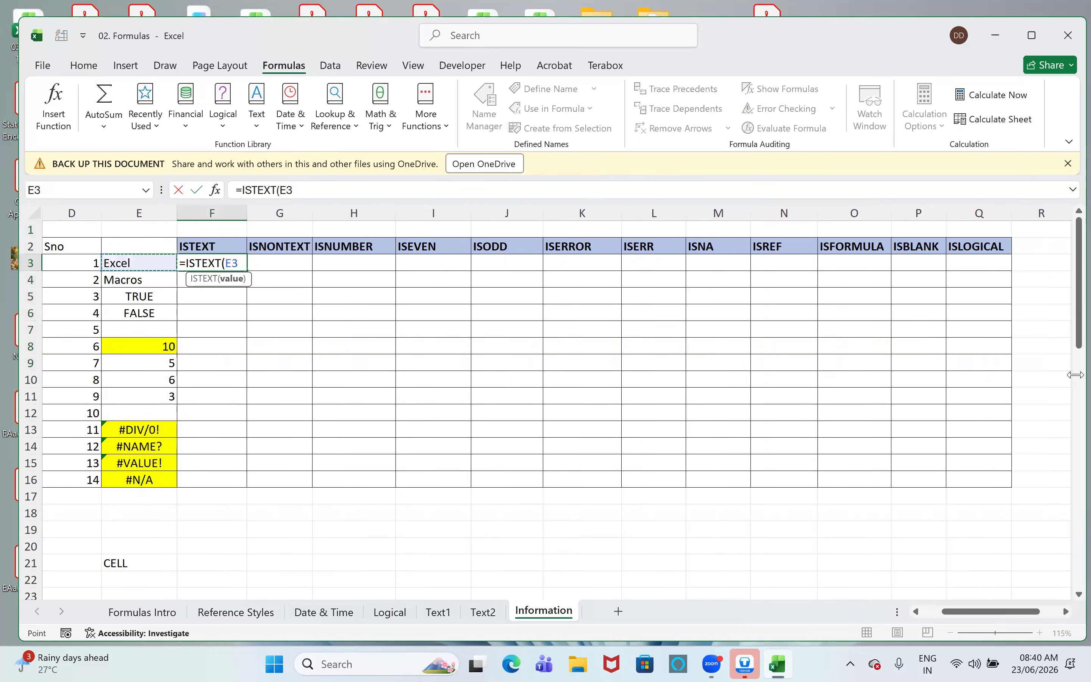
pyautogui.write(')')
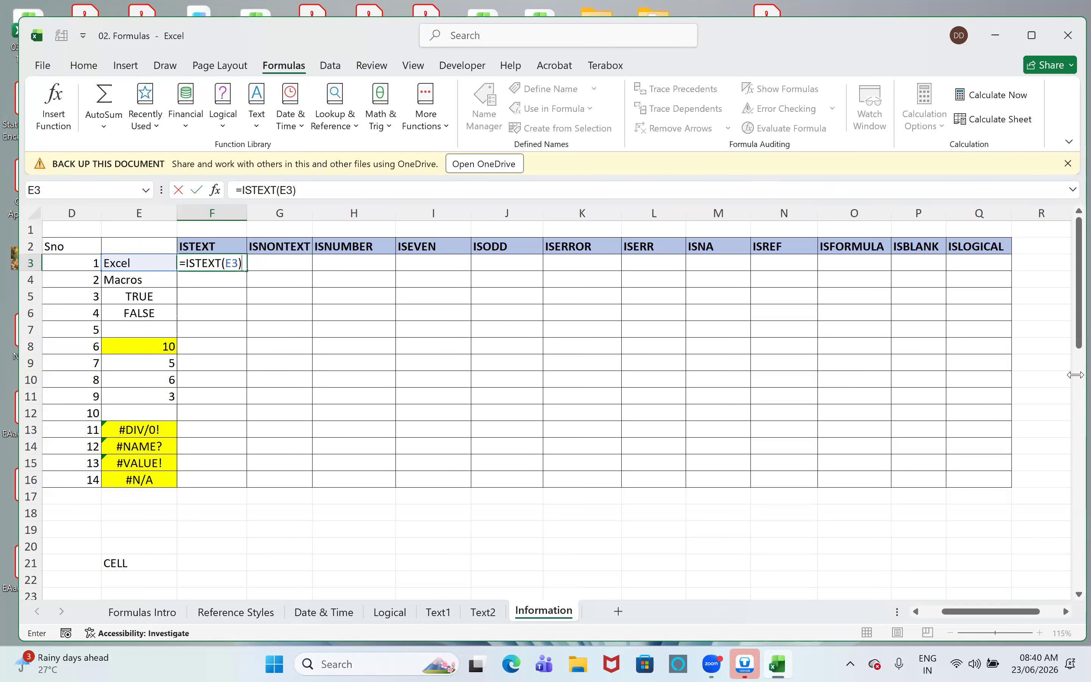
pyautogui.press('Return')
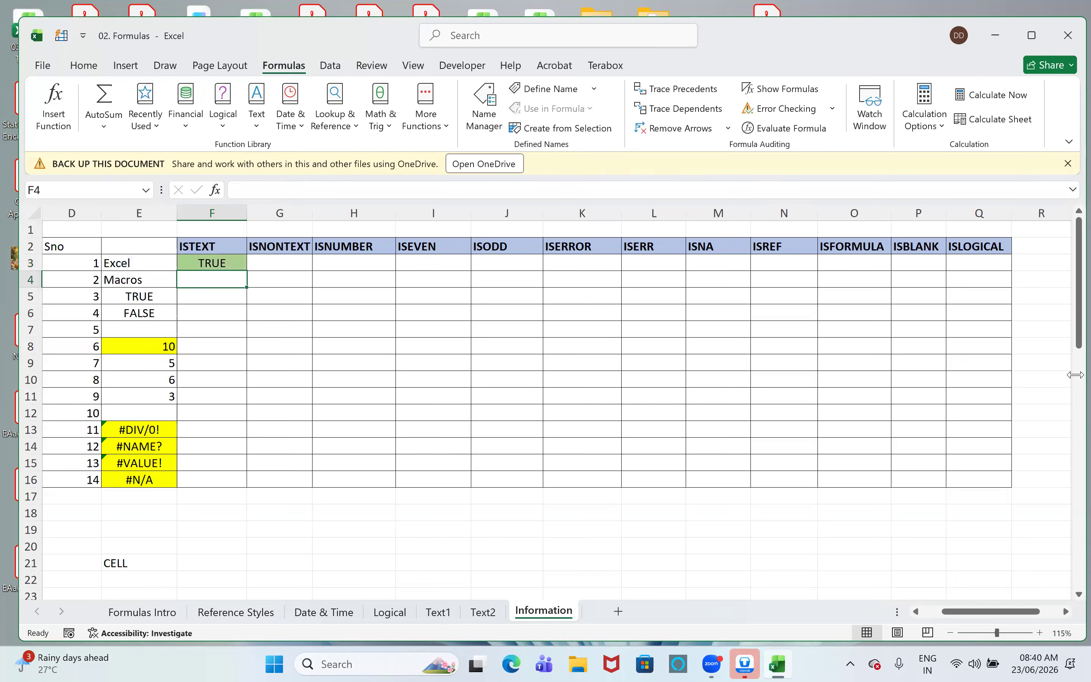
# - Copy the ISTEXT formula down one cell at a time from F4 through F8
pyautogui.hotkey('ctrl', 'd')
pyautogui.press('Return')
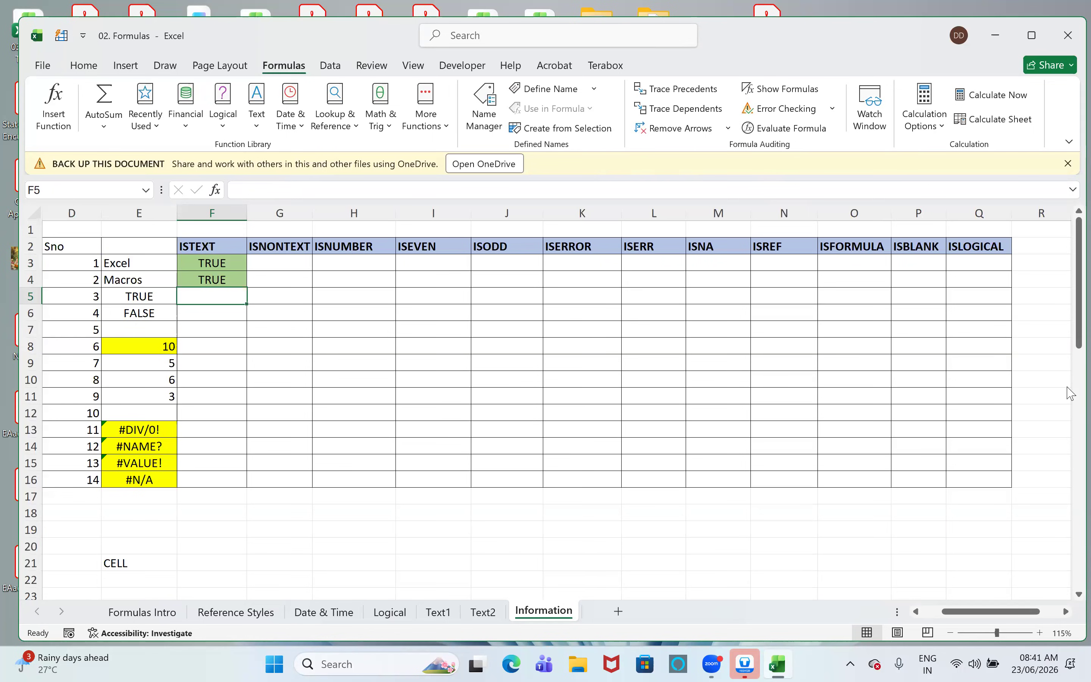
pyautogui.hotkey('ctrl', 'd')
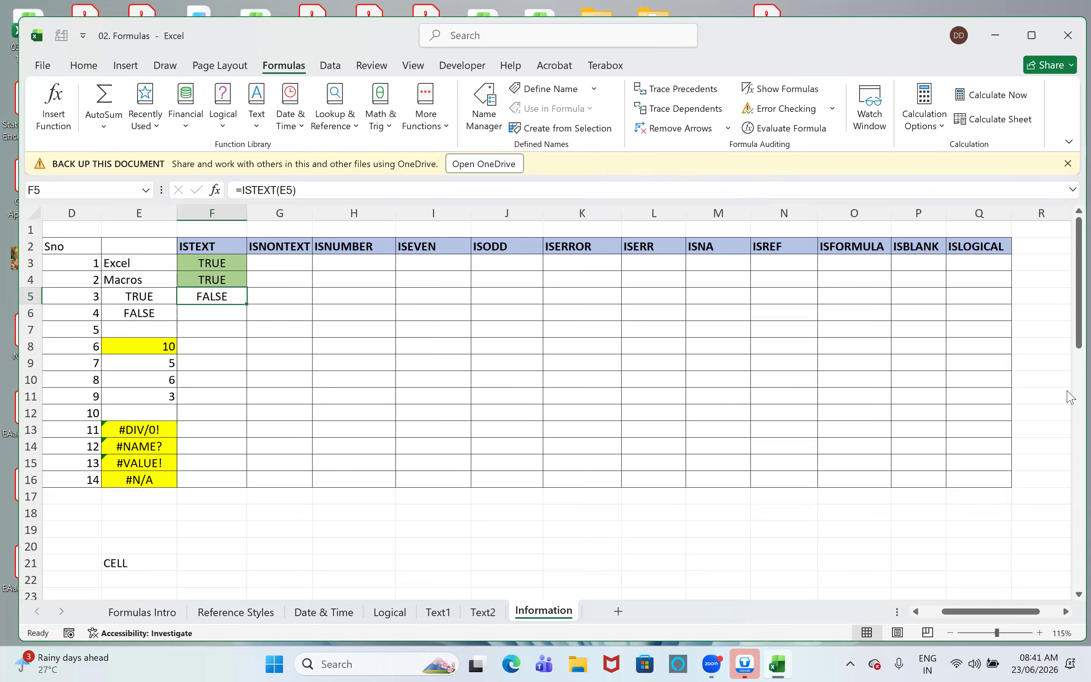
pyautogui.press('Down')
pyautogui.hotkey('ctrl', 'd')
pyautogui.press('Down')
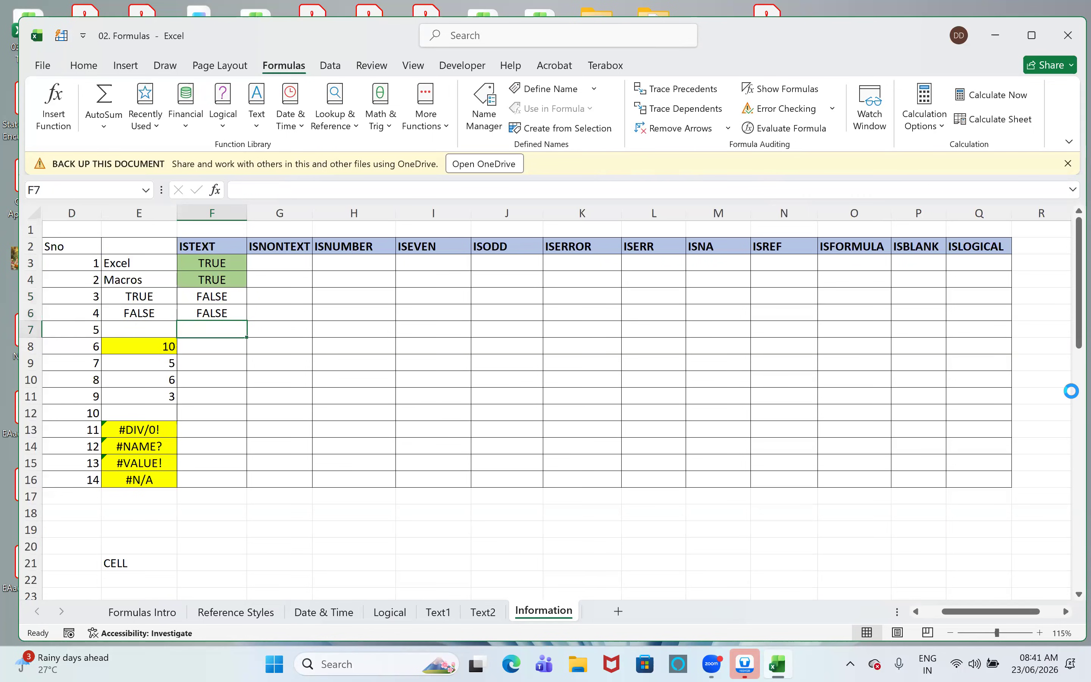
pyautogui.hotkey('ctrl', 'd')
pyautogui.press('Down')
pyautogui.hotkey('ctrl', 'd')
pyautogui.press('Down')
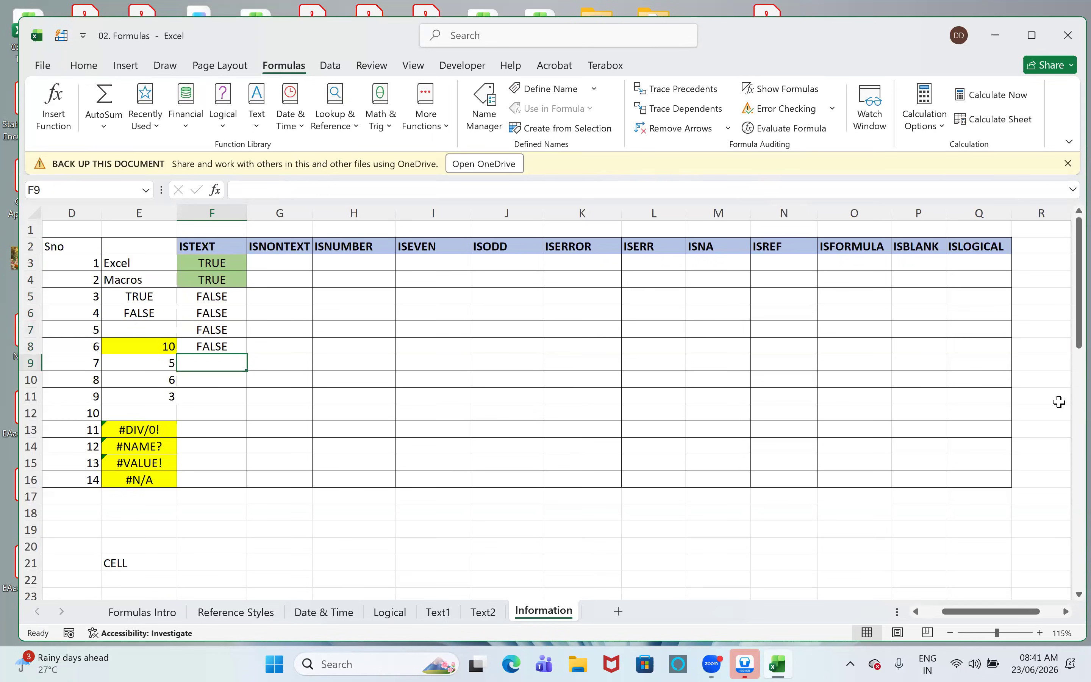
# - Fill the ISTEXT formula from F8 down through F12 in one go
pyautogui.press('Up')
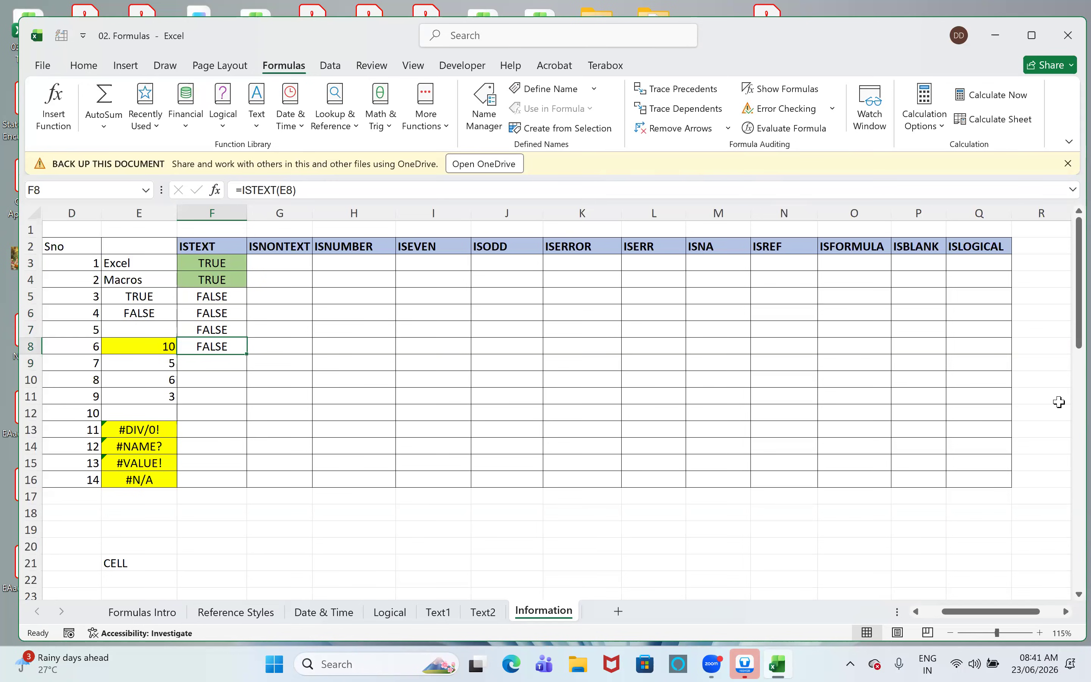
pyautogui.hotkey('shift', 'Down')
pyautogui.hotkey('shift', 'Down')
pyautogui.hotkey('shift', 'Down')
pyautogui.hotkey('shift', 'Down')
pyautogui.hotkey('ctrl', 'd')
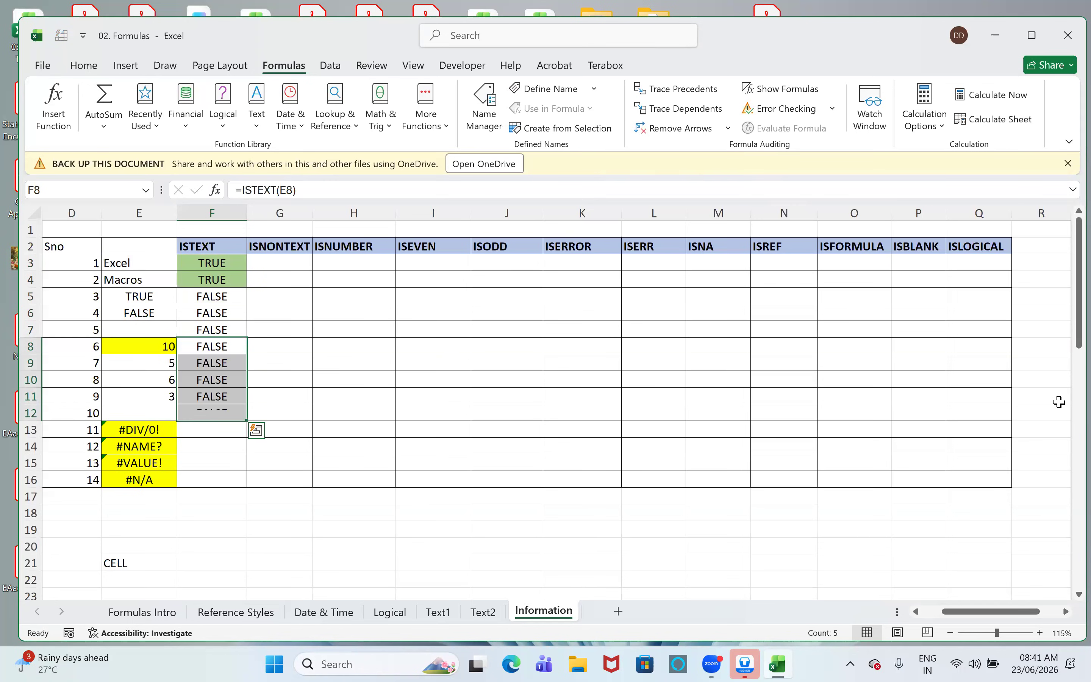
# - Fill the ISTEXT formula from F12 down to F16 to cover the error values
pyautogui.press('Down')
pyautogui.press('Down')
pyautogui.press('Down')
pyautogui.press('Down')
pyautogui.hotkey('shift', 'Down')
pyautogui.hotkey('shift', 'Down')
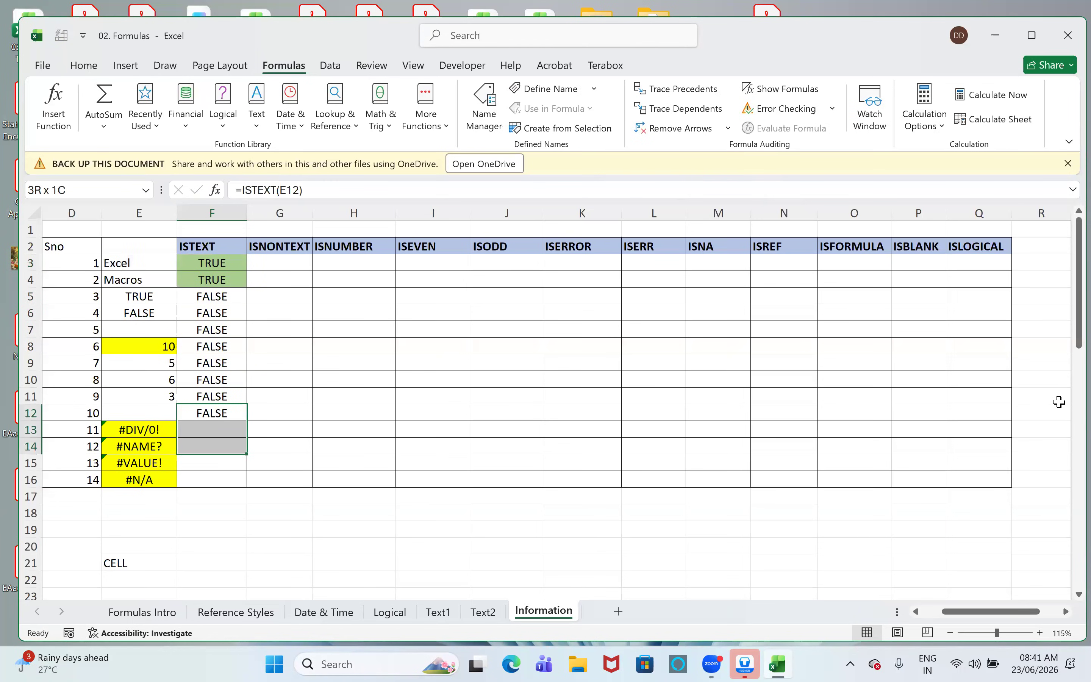
pyautogui.hotkey('shift', 'Down')
pyautogui.hotkey('shift', 'Down')
pyautogui.hotkey('ctrl', 'd')
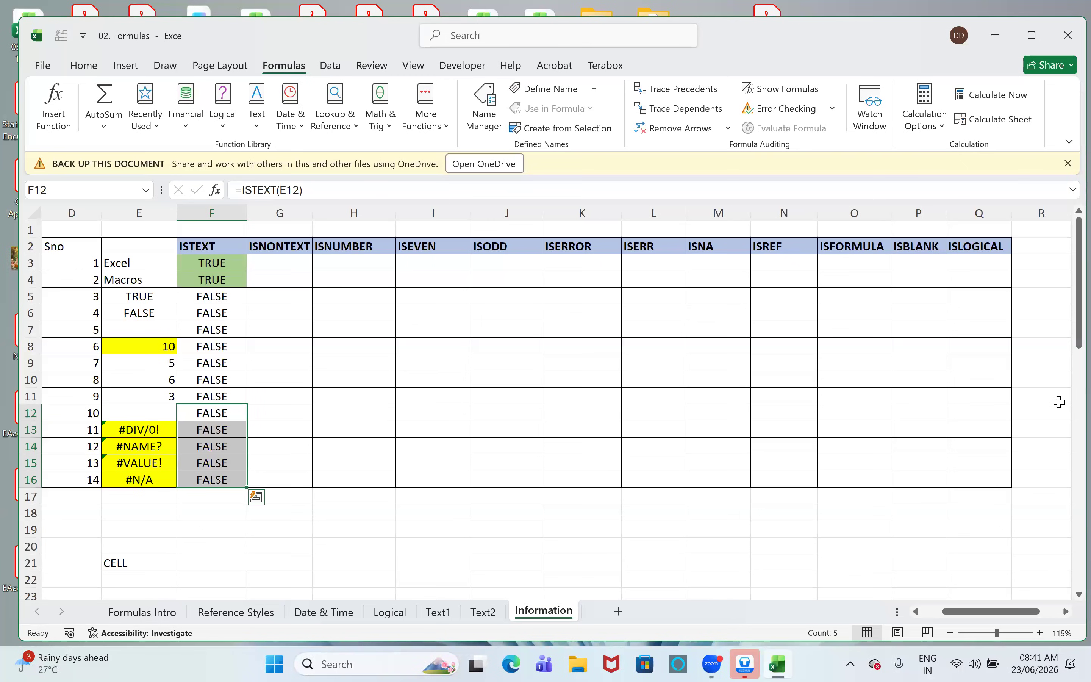
# - Enter =ISNONTEXT(E3) in cell G3 of the ISNONTEXT column
pyautogui.press('Up')
pyautogui.press('Up')
pyautogui.press('Up')
pyautogui.press('Up')
pyautogui.press('Up')
pyautogui.press('Up')
pyautogui.press('Up')
pyautogui.press('Up')
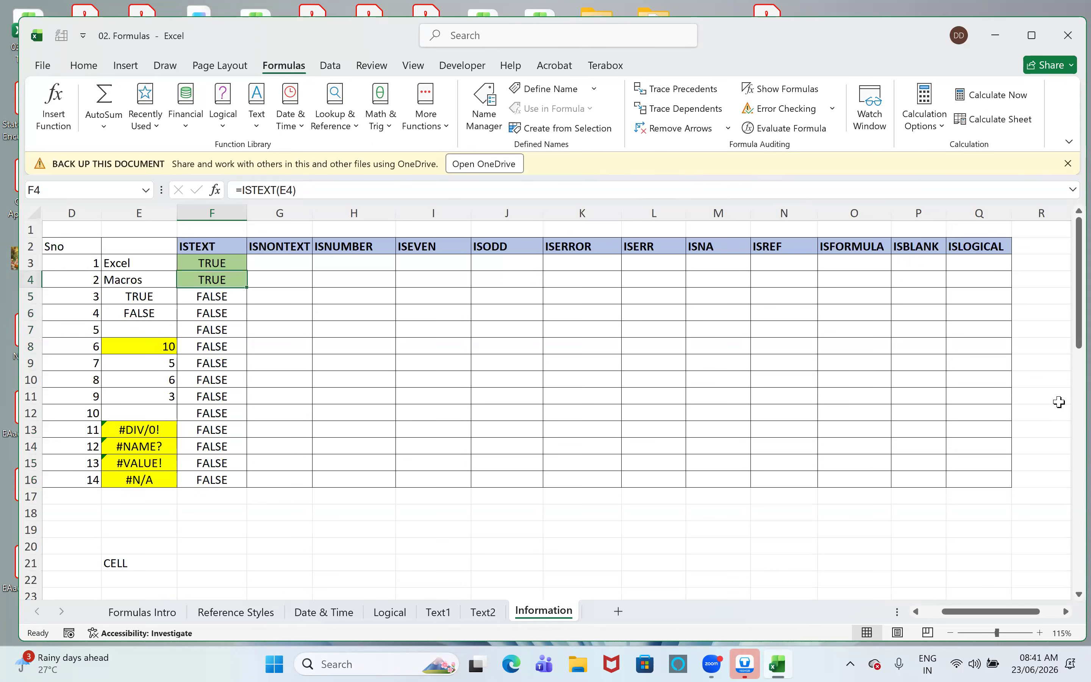
pyautogui.press('Up')
pyautogui.press('Right')
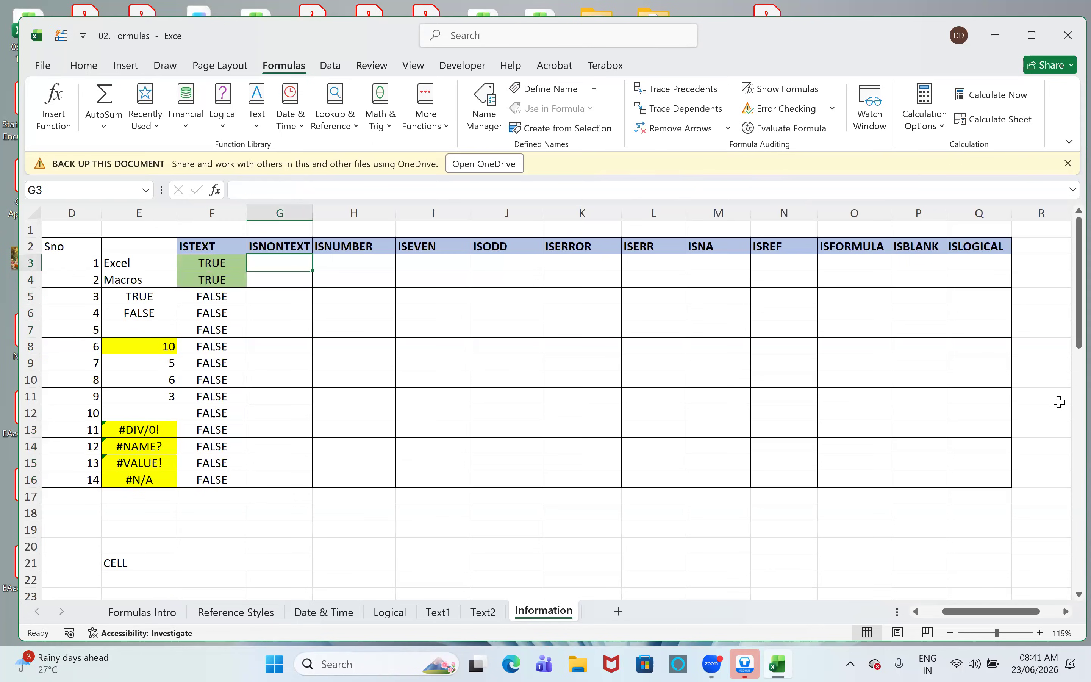
pyautogui.write('=isnon')
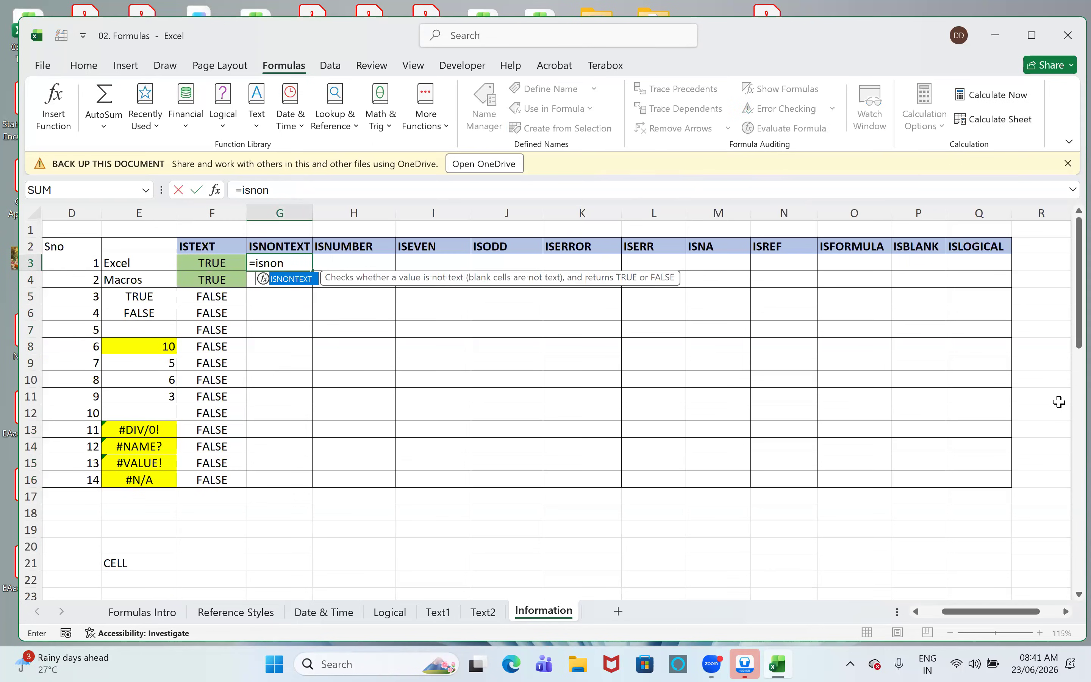
pyautogui.press('Tab')
pyautogui.press('Left')
pyautogui.press('Left')
pyautogui.write(')')
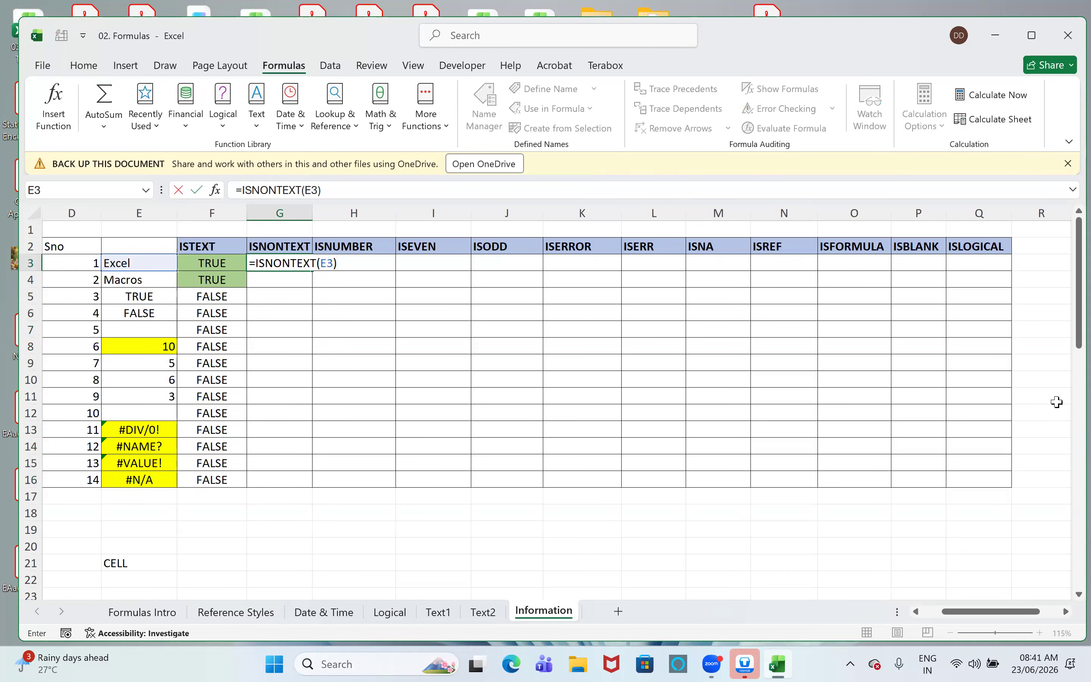
pyautogui.press('Return')
# - Fill the ISNONTEXT formula from G3 down through G16
pyautogui.hotkey('ctrl', 'd')
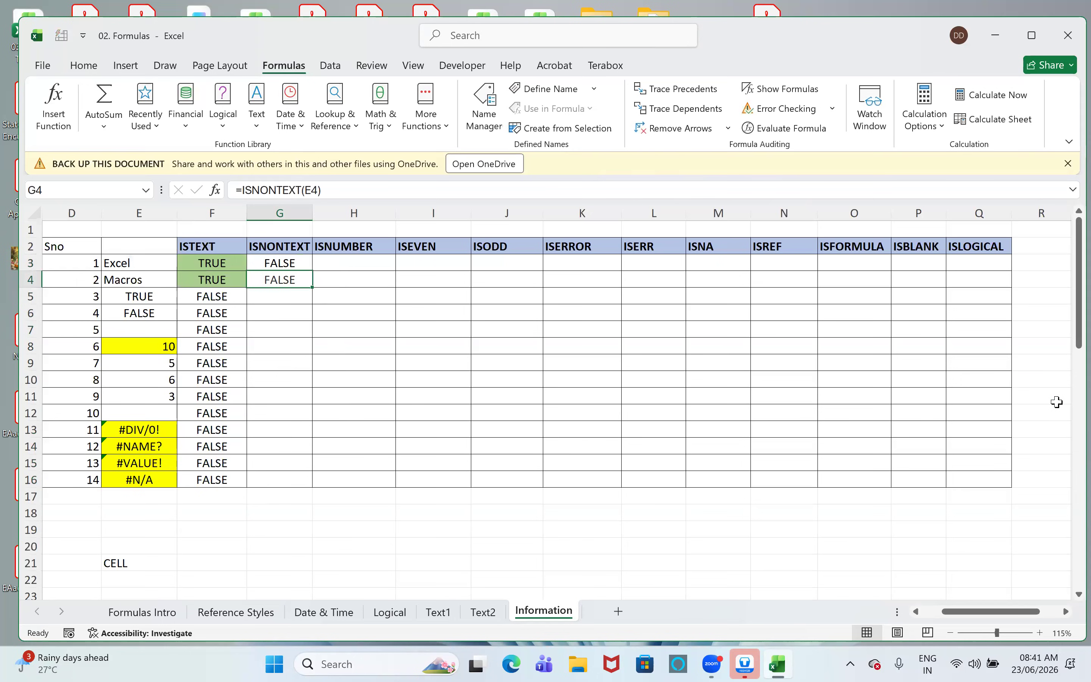
pyautogui.hotkey('shift', 'Down')
pyautogui.hotkey('shift', 'Down')
pyautogui.hotkey('shift', 'Down')
pyautogui.hotkey('shift', 'Down')
pyautogui.hotkey('shift', 'Down')
pyautogui.hotkey('shift', 'Down')
pyautogui.hotkey('shift', 'Down')
pyautogui.hotkey('shift', 'Down')
pyautogui.hotkey('shift', 'Down')
pyautogui.hotkey('shift', 'Down')
pyautogui.hotkey('shift', 'Down')
pyautogui.hotkey('shift', 'Down')
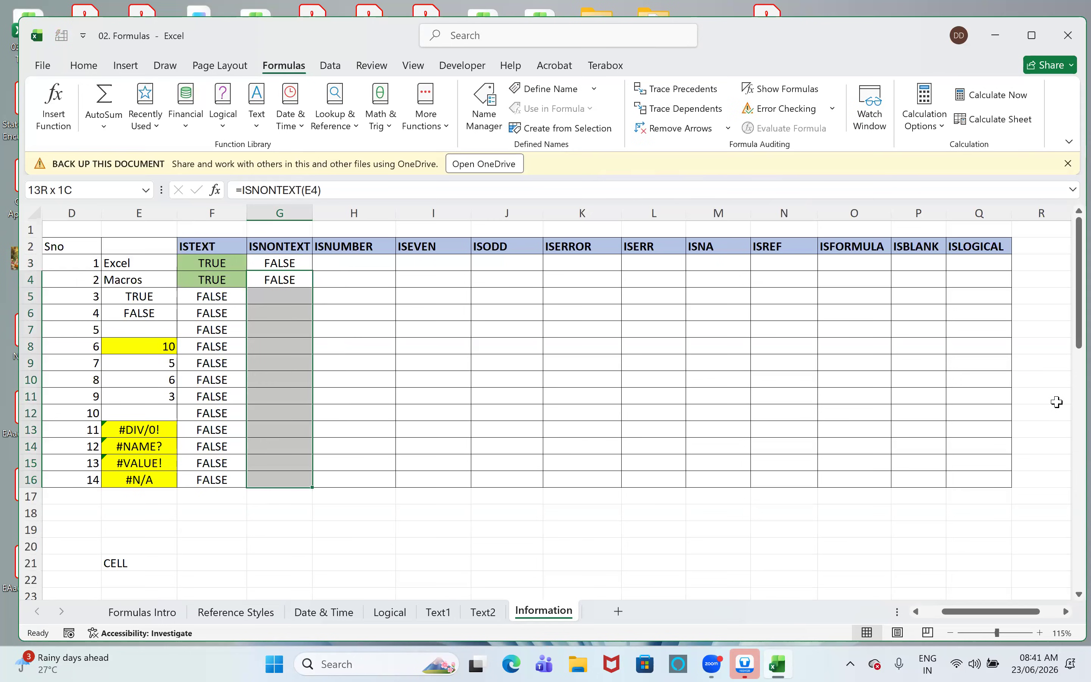
pyautogui.hotkey('ctrl', 'd')
pyautogui.press('Down')
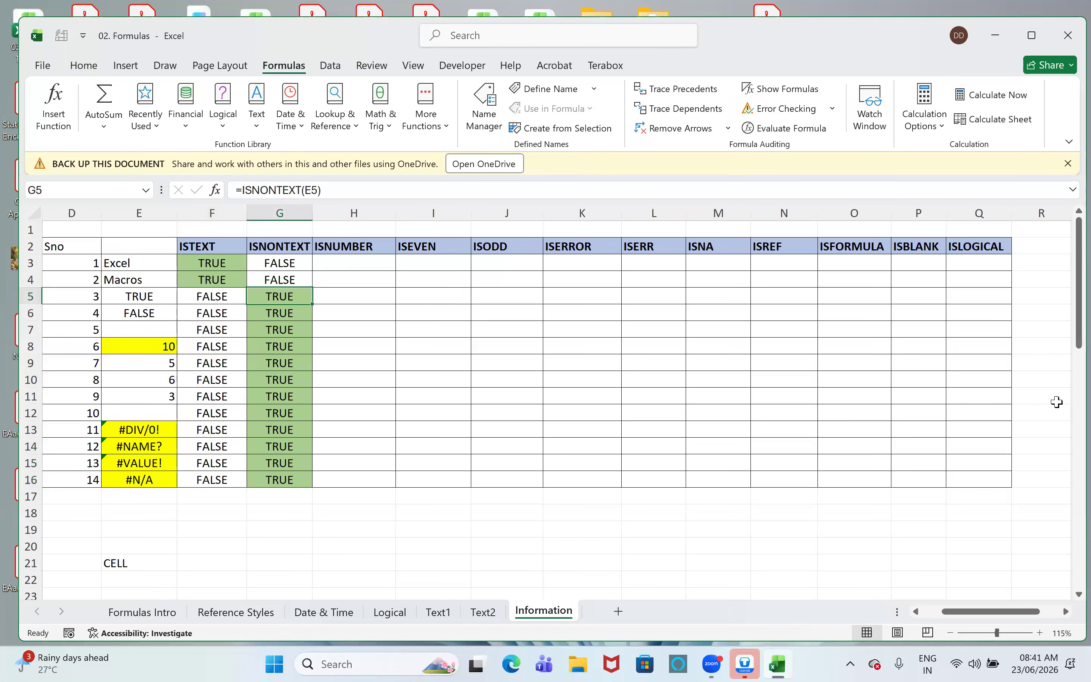
# - Enter =ISNUMBER(E3) in cell H3 of the ISNUMBER column
pyautogui.press('Up')
pyautogui.press('Up')
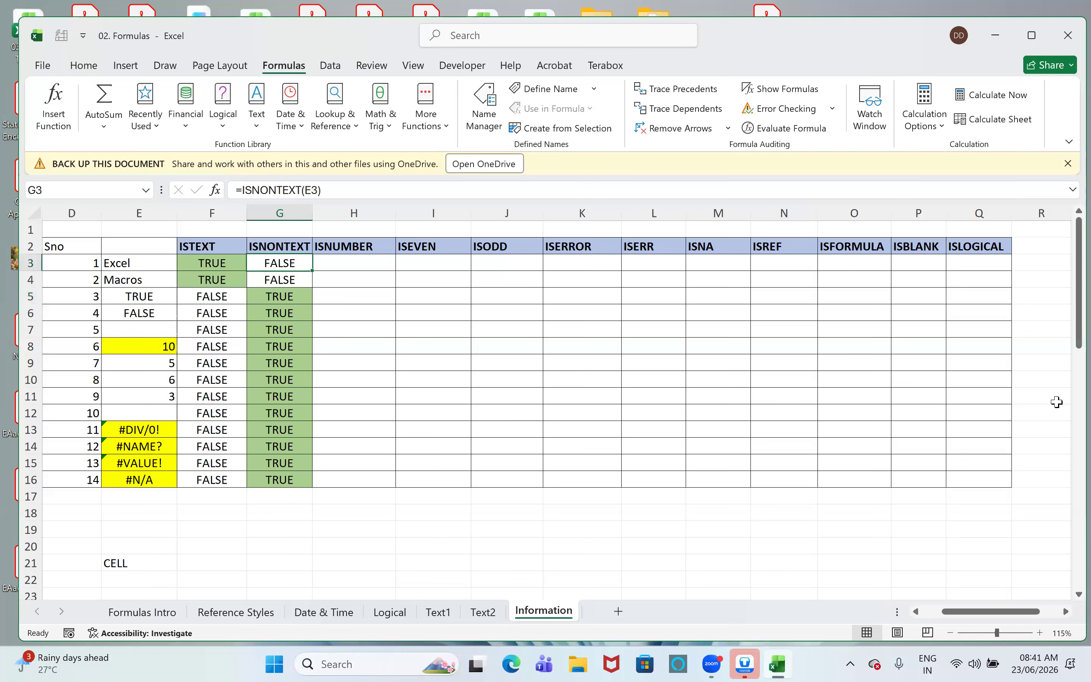
pyautogui.press('Right')
pyautogui.press('Up')
pyautogui.press('Down')
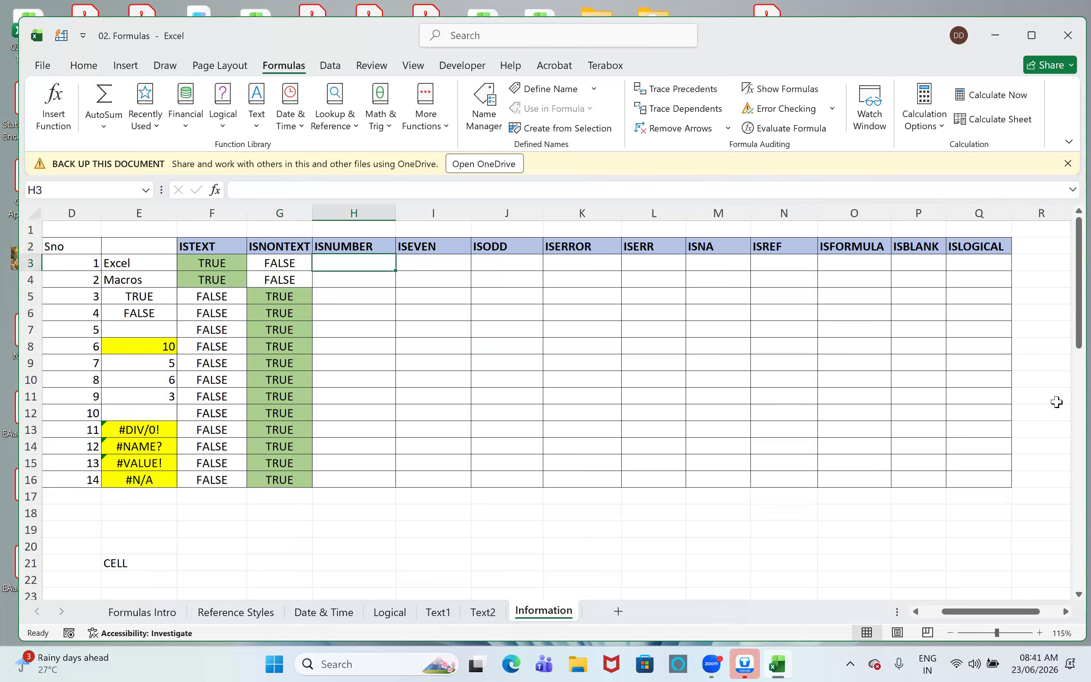
pyautogui.write('=isnum')
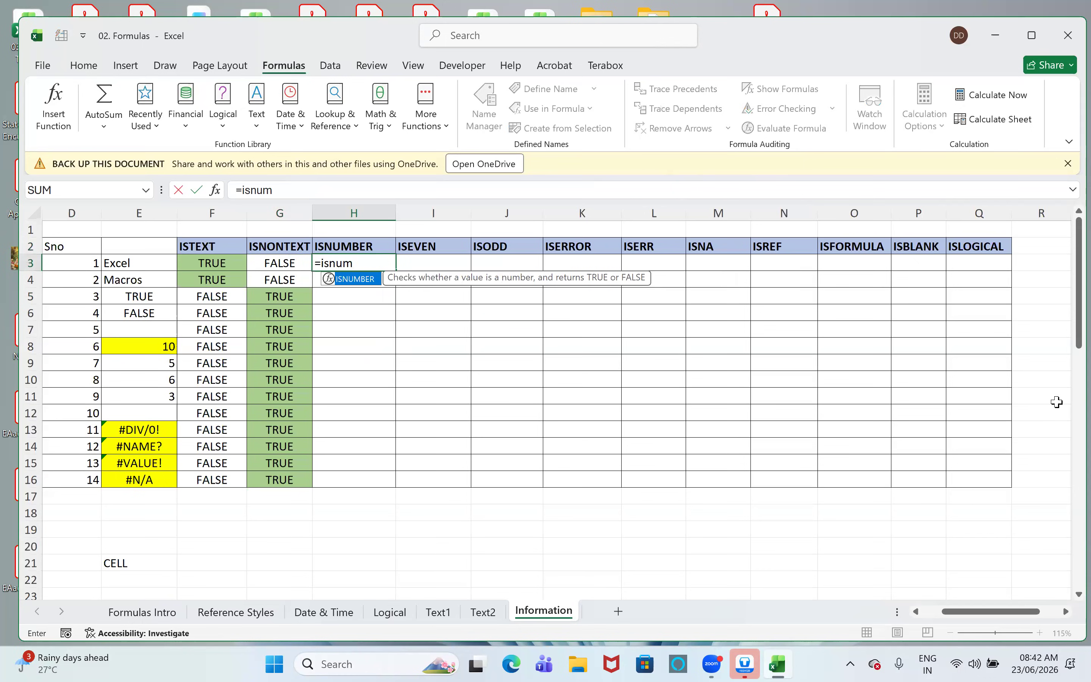
pyautogui.press('Tab')
pyautogui.press('Left')
pyautogui.press('Left')
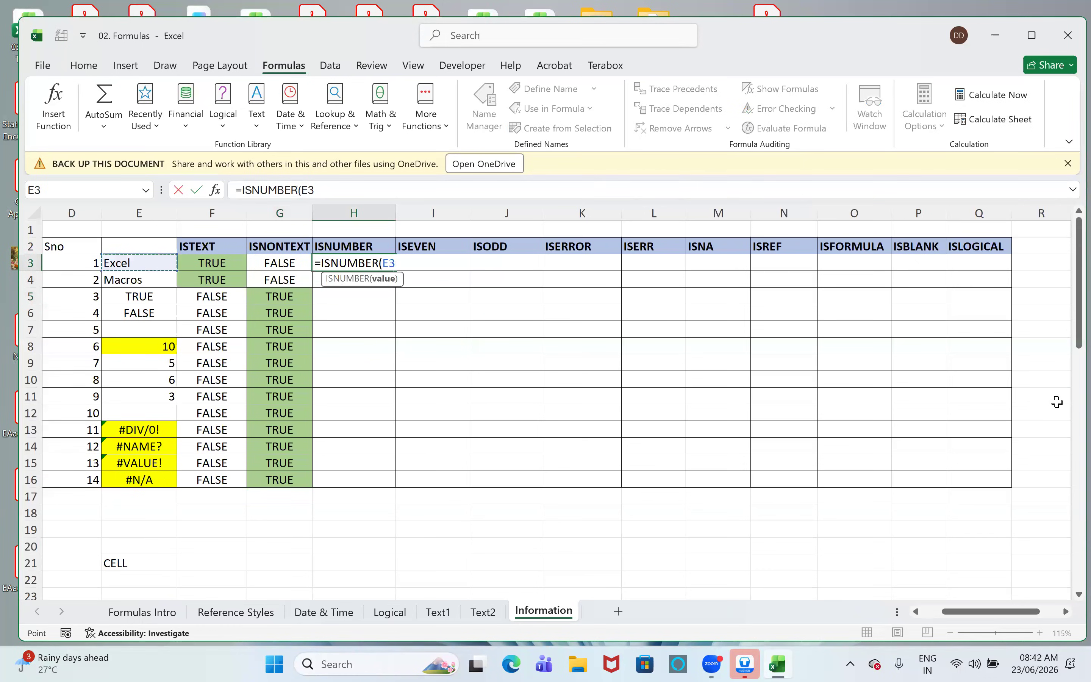
pyautogui.write(')')
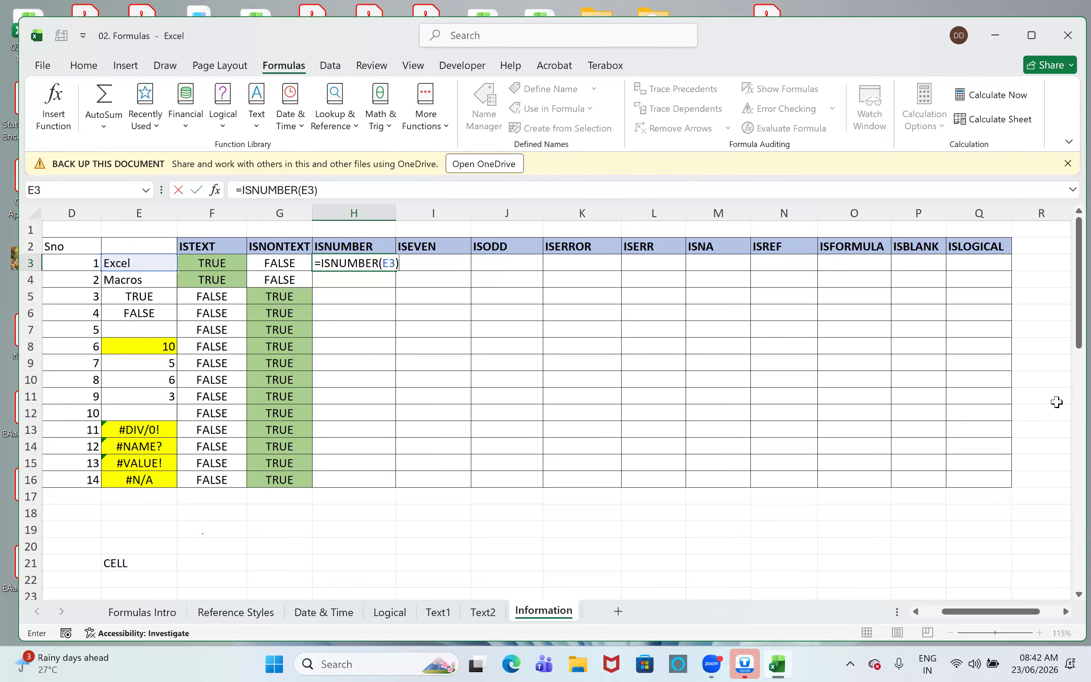
pyautogui.hotkey('ctrl', 'Return')
# - Fill the ISNUMBER formula from H3 down through H16, and highlight the results in H8:H11
pyautogui.hotkey('shift', 'Down')
pyautogui.hotkey('shift', 'Down')
pyautogui.hotkey('shift', 'Down')
pyautogui.hotkey('shift', 'Down')
pyautogui.hotkey('shift', 'Down')
pyautogui.hotkey('shift', 'Down')
pyautogui.hotkey('shift', 'Down')
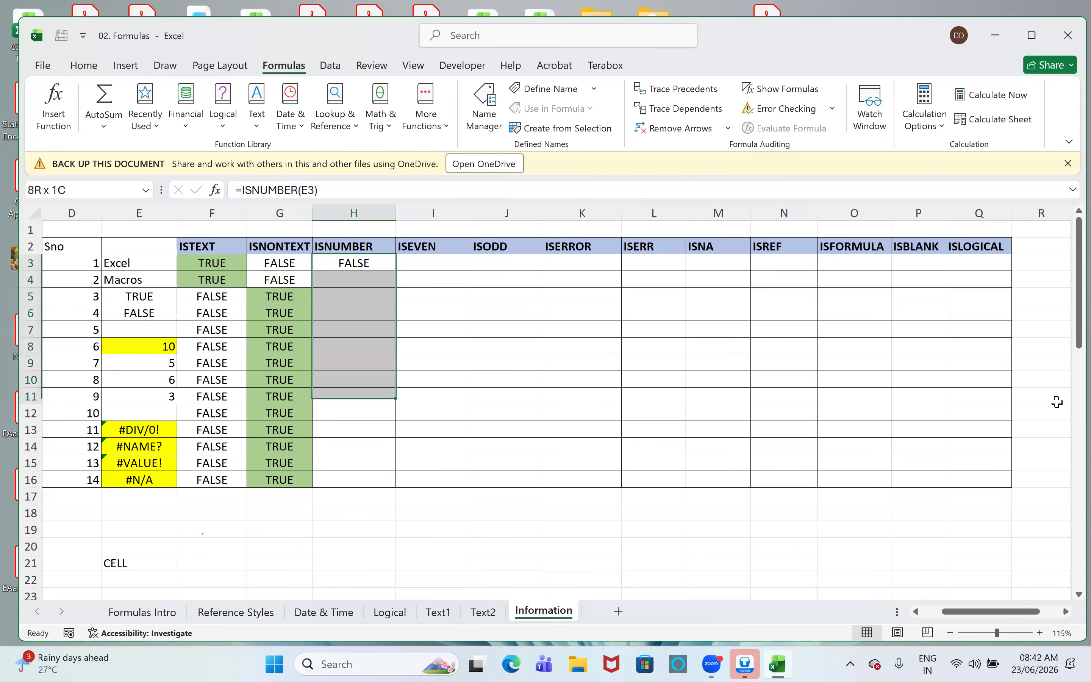
pyautogui.hotkey('shift', 'Down')
pyautogui.hotkey('shift', 'Down')
pyautogui.hotkey('shift', 'Down')
pyautogui.hotkey('shift', 'Down')
pyautogui.hotkey('shift', 'Down')
pyautogui.hotkey('shift', 'Down')
pyautogui.hotkey('ctrl', 'd')
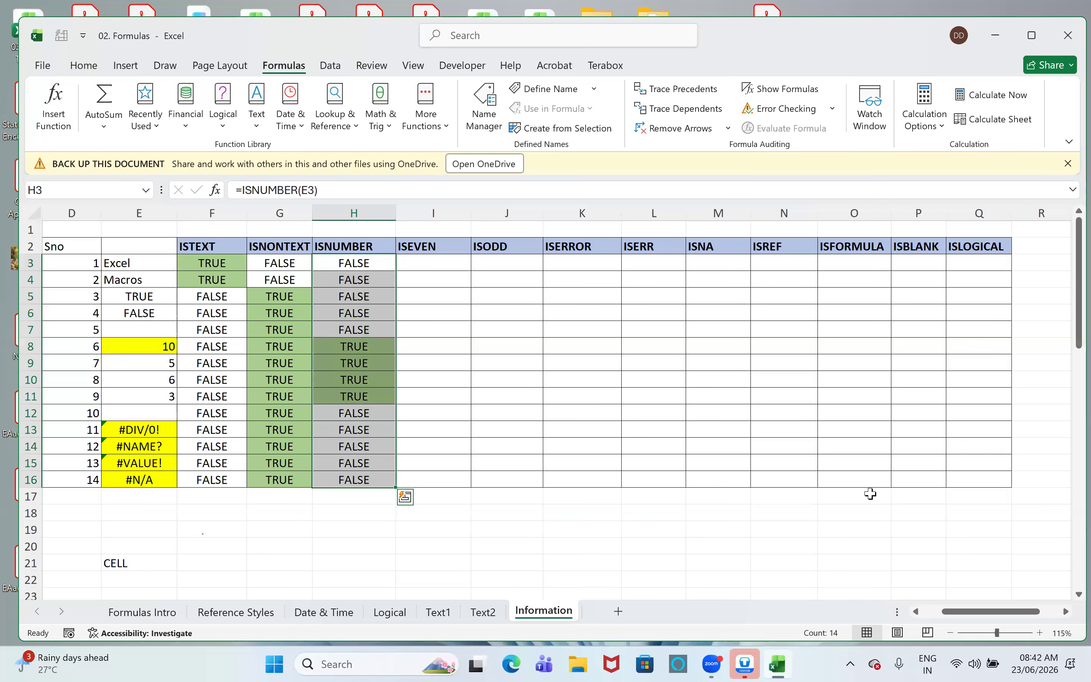
pyautogui.moveTo(348, 347); pyautogui.dragTo(352, 395)
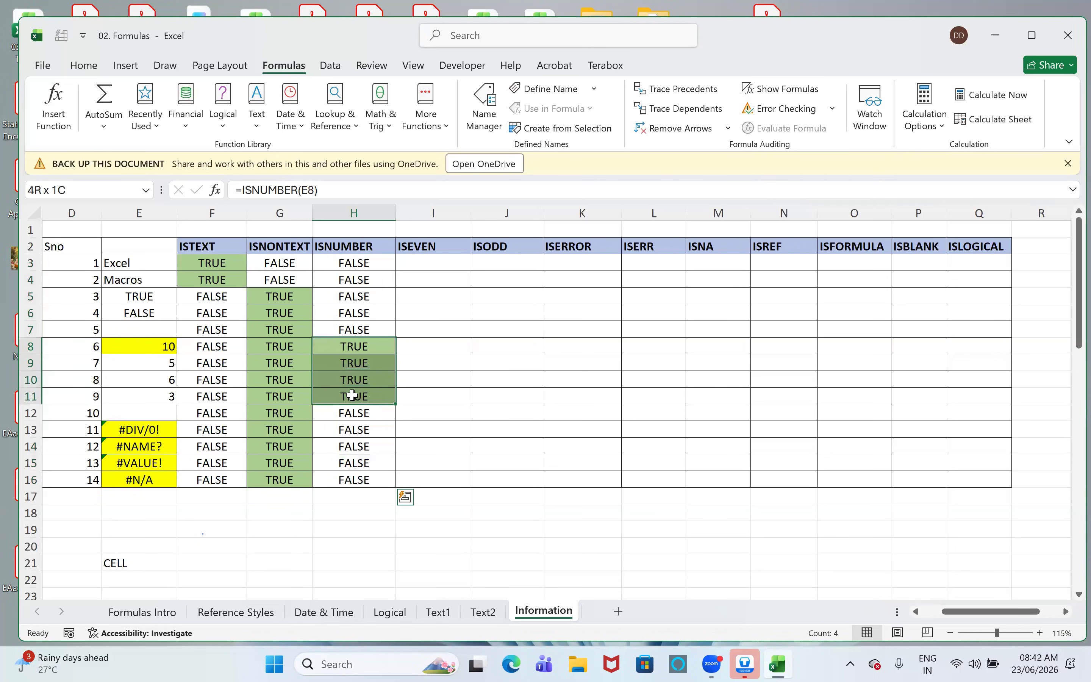
# - Enter =ISEVEN(E3) in cell I3 of the ISEVEN column
pyautogui.click(404, 264)
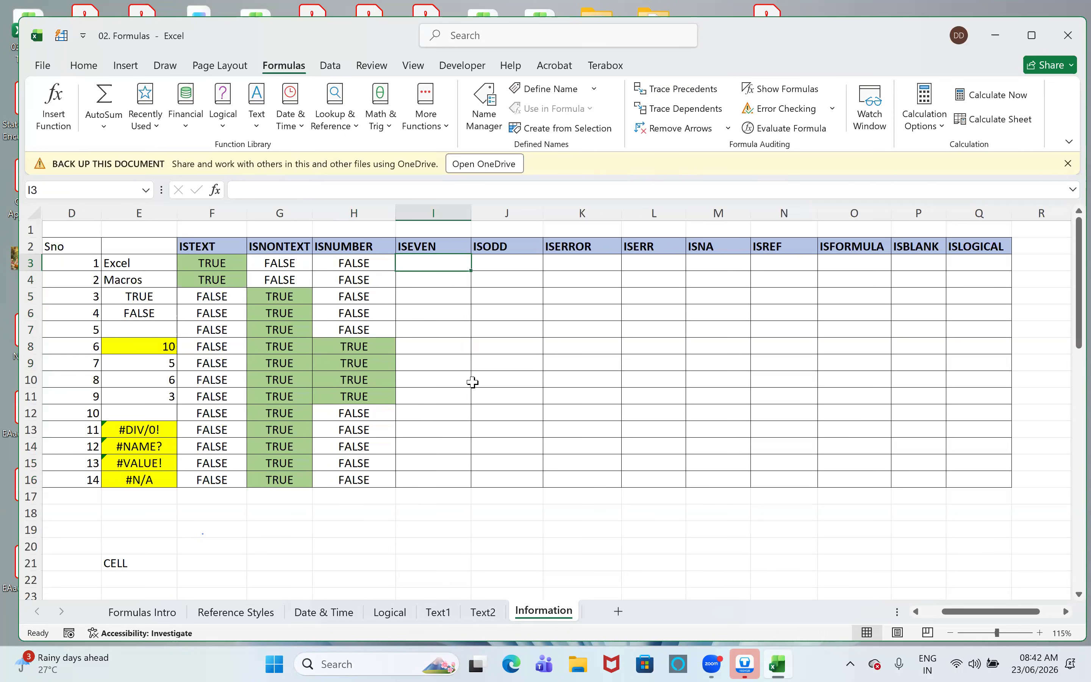
pyautogui.write('=isve')
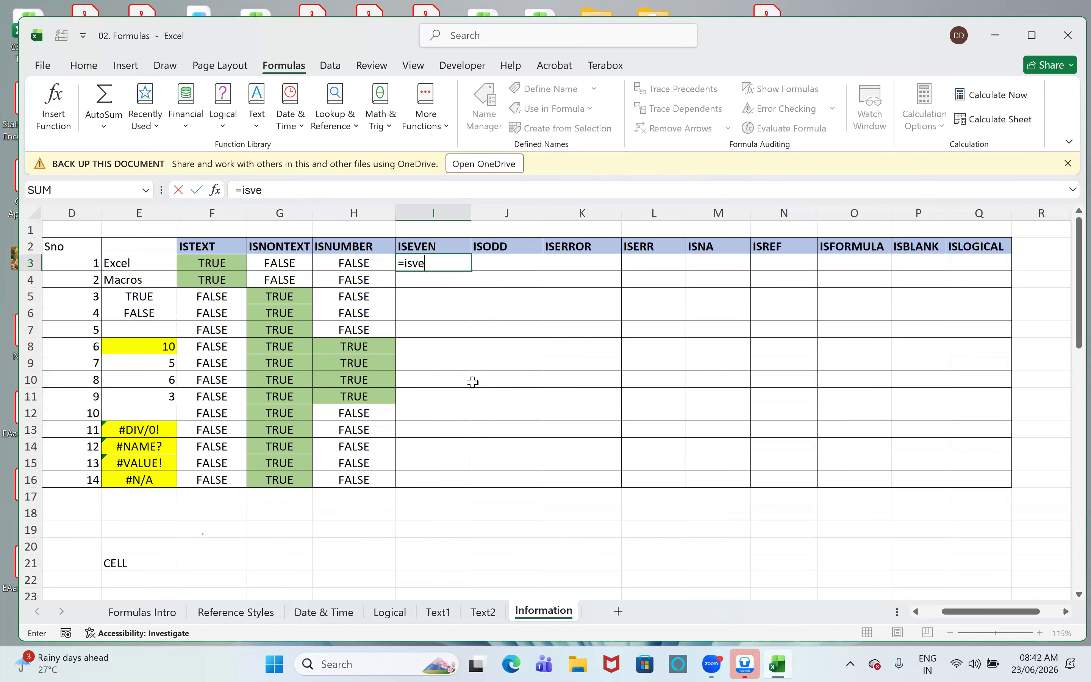
pyautogui.press('BackSpace')
pyautogui.press('BackSpace')
pyautogui.write('ev')
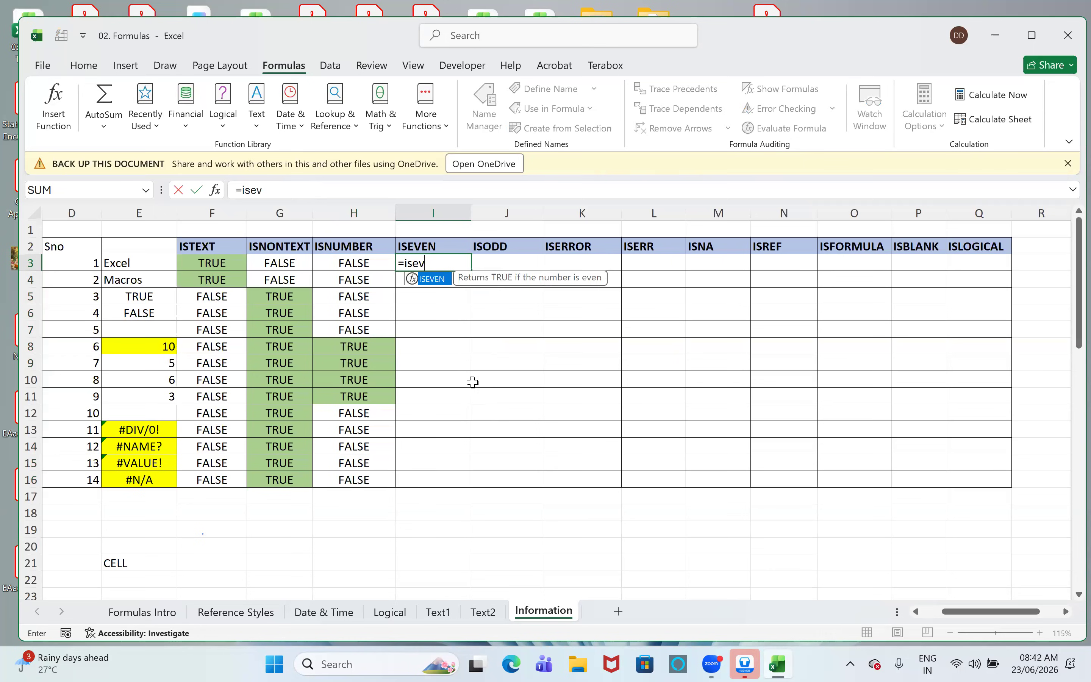
pyautogui.press('Tab')
pyautogui.press('Left')
pyautogui.press('Left')
pyautogui.press('Left')
pyautogui.press('Left')
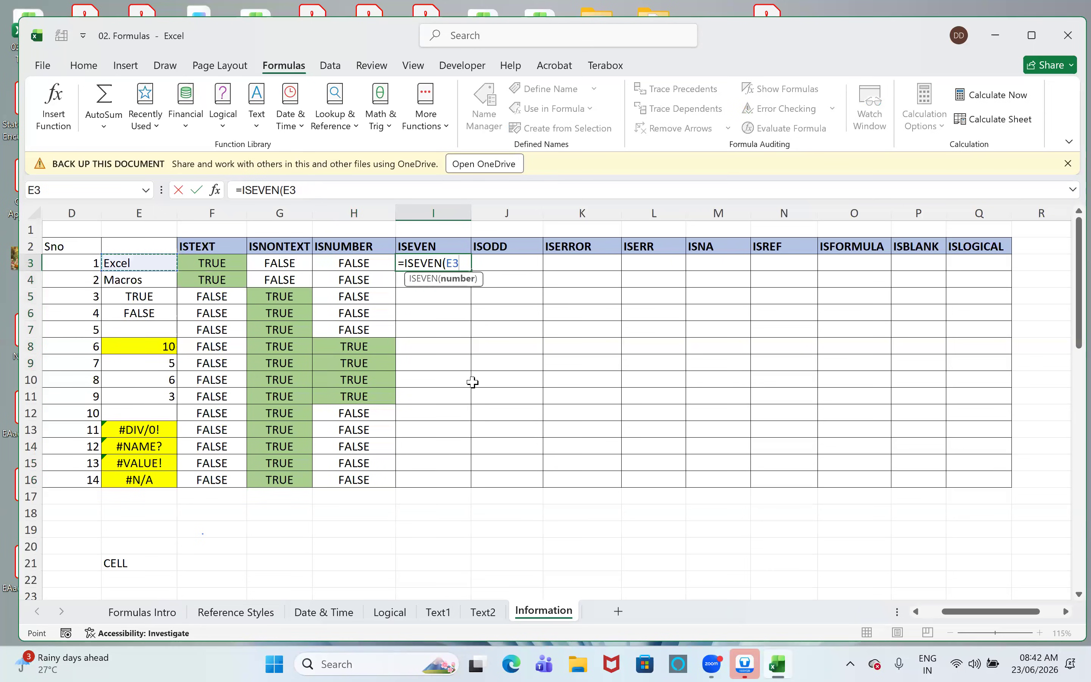
pyautogui.write(')')
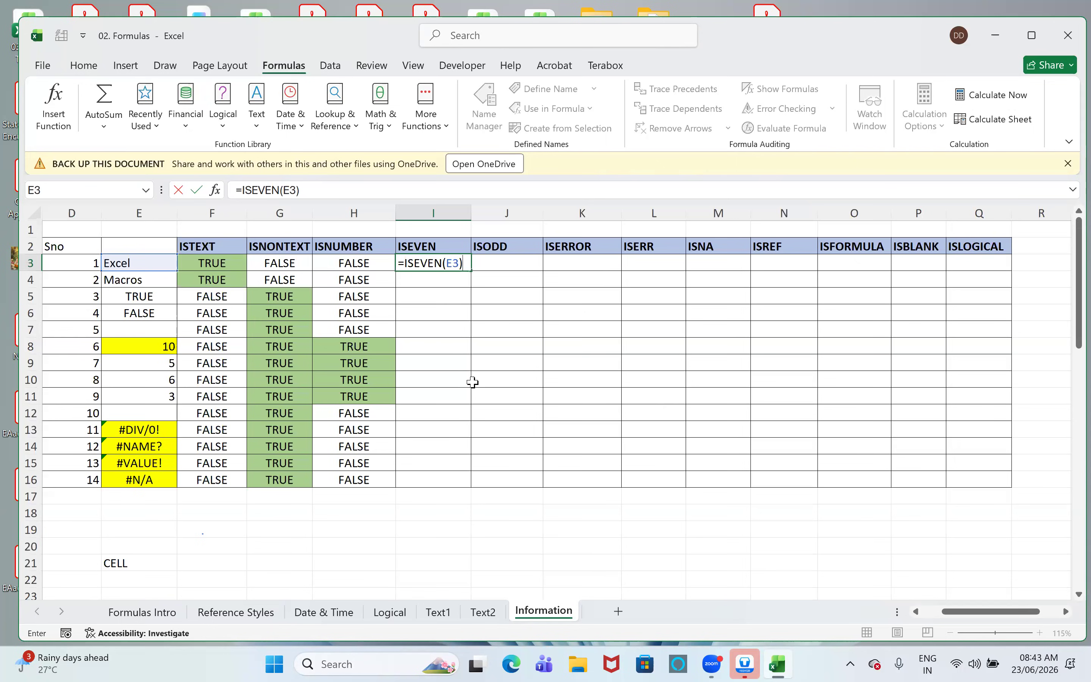
pyautogui.press('Return')
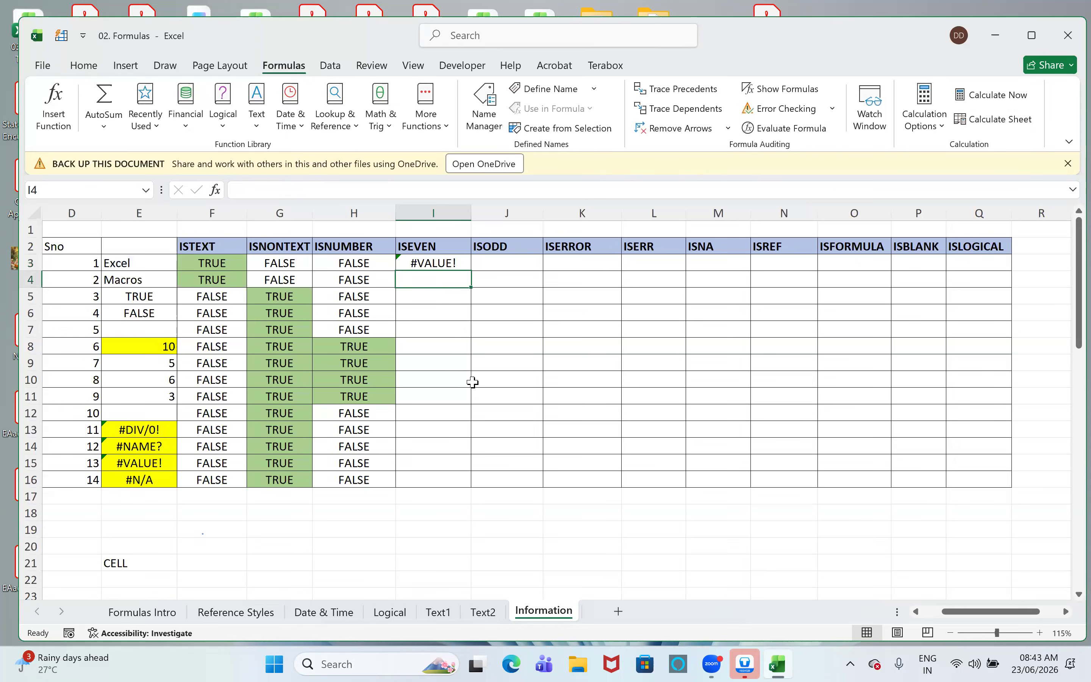
# - Fill the ISEVEN formula from I3 down through I16
pyautogui.press('Up')
pyautogui.hotkey('shift', 'Down')
pyautogui.hotkey('shift', 'Down')
pyautogui.hotkey('shift', 'Down')
pyautogui.hotkey('shift', 'Down')
pyautogui.hotkey('shift', 'Down')
pyautogui.hotkey('shift', 'Down')
pyautogui.hotkey('shift', 'Down')
pyautogui.hotkey('shift', 'Down')
pyautogui.hotkey('shift', 'Down')
pyautogui.hotkey('shift', 'Down')
pyautogui.hotkey('shift', 'Down')
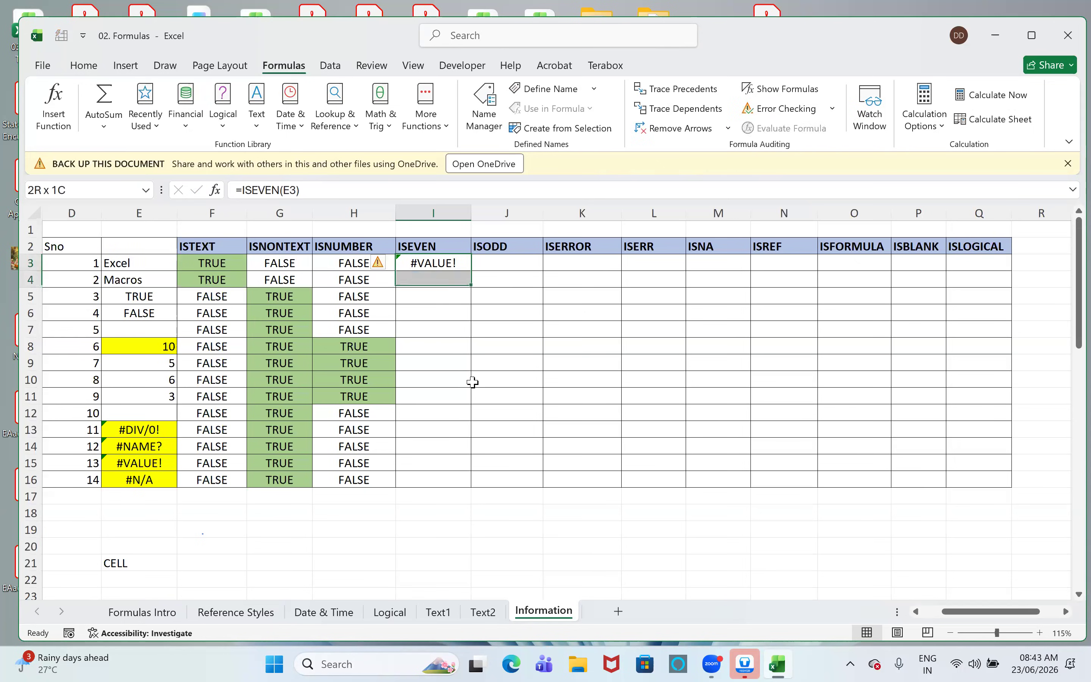
pyautogui.hotkey('shift', 'Down')
pyautogui.hotkey('shift', 'Down')
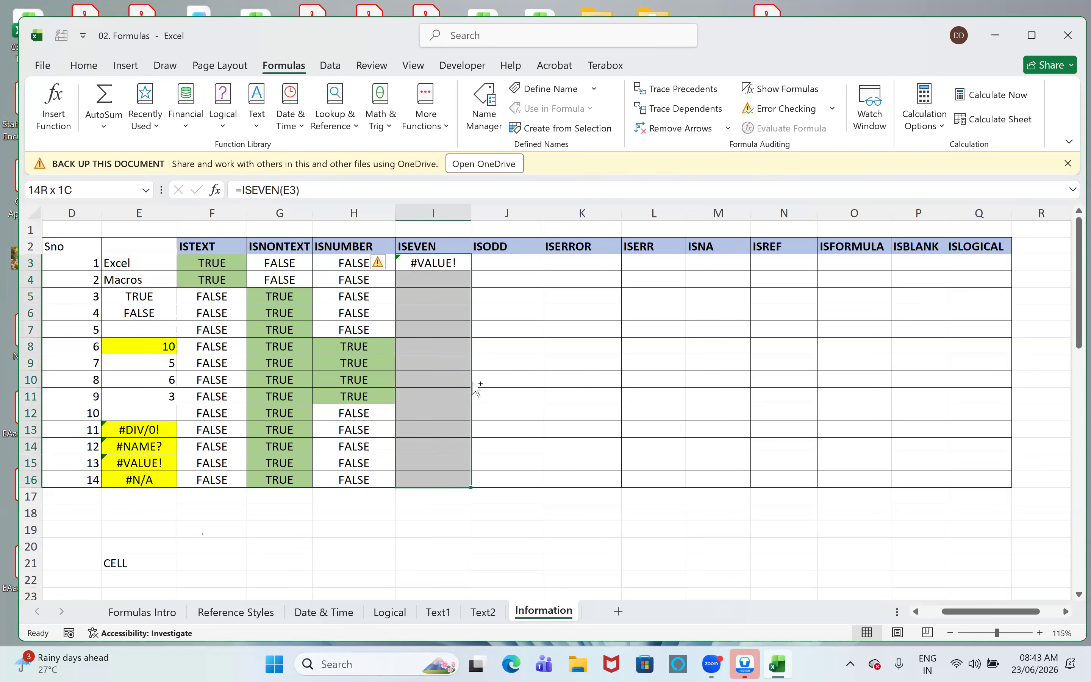
pyautogui.hotkey('ctrl', 'd')
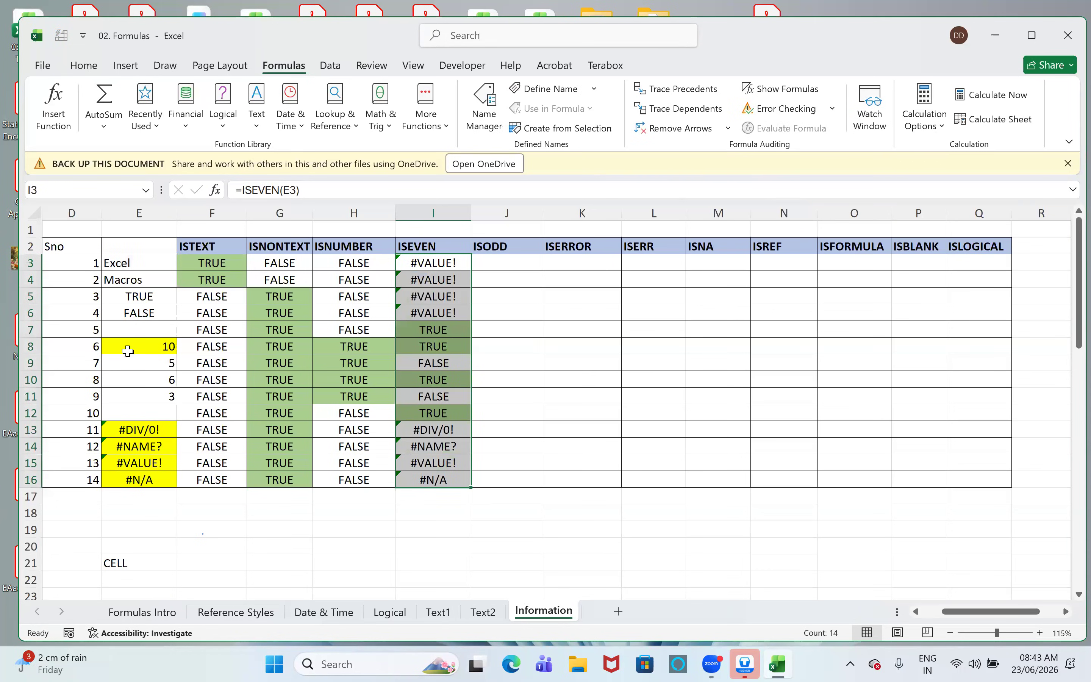
# - Examine rows 7 to 12 one by one, comparing each column E value with its ISEVEN result
pyautogui.click(133, 332)
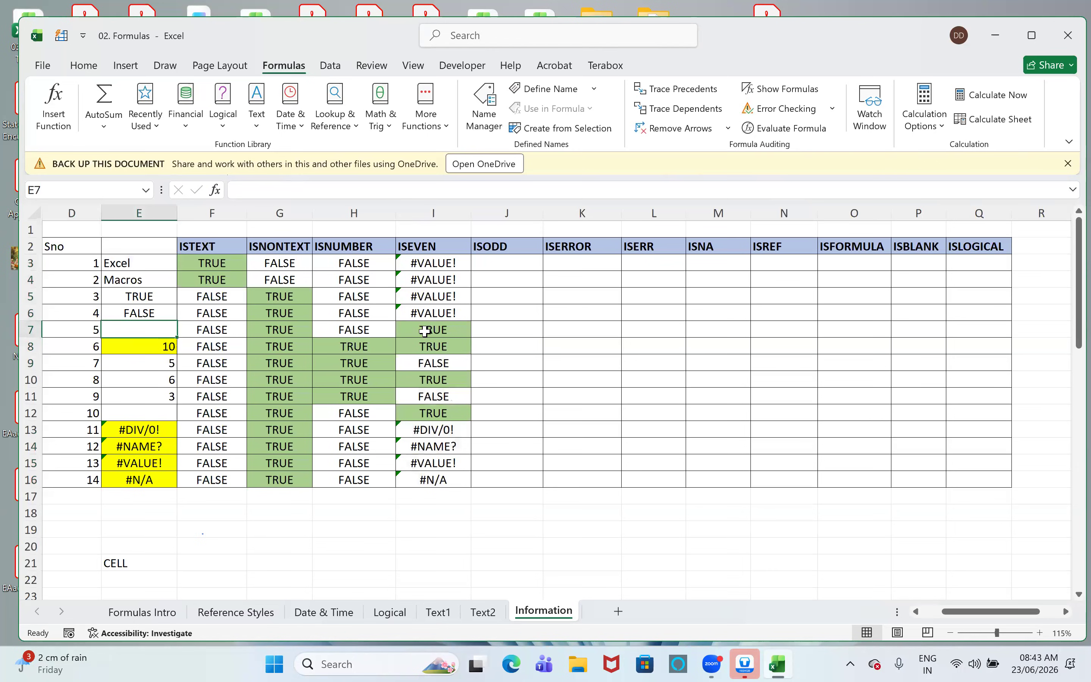
pyautogui.click(23, 329)
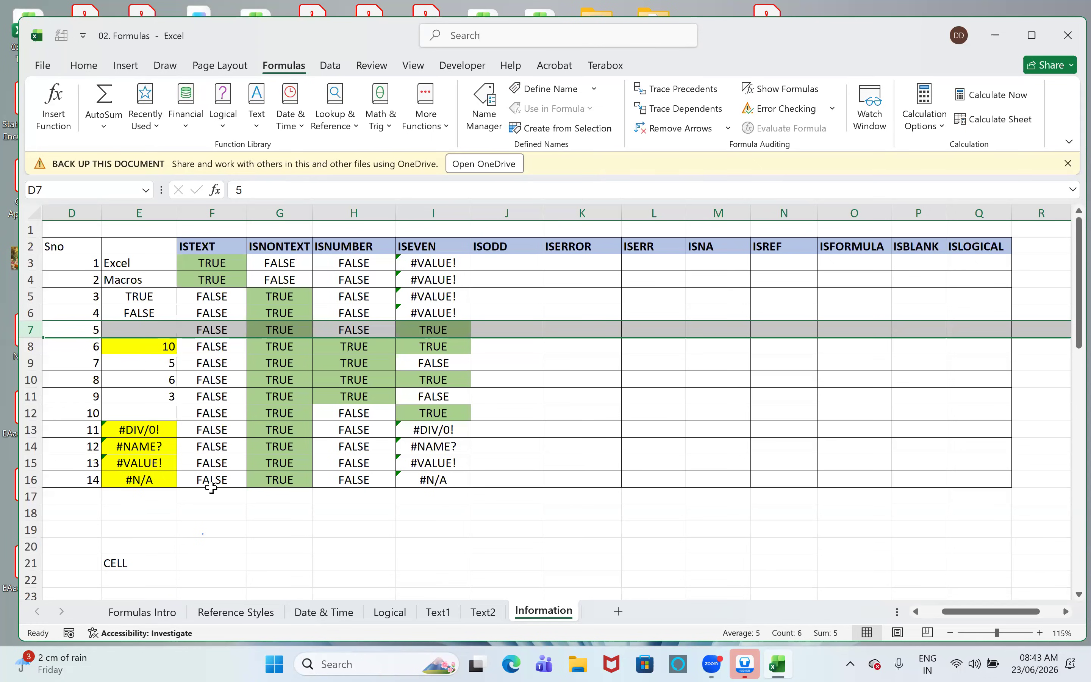
pyautogui.click(30, 346)
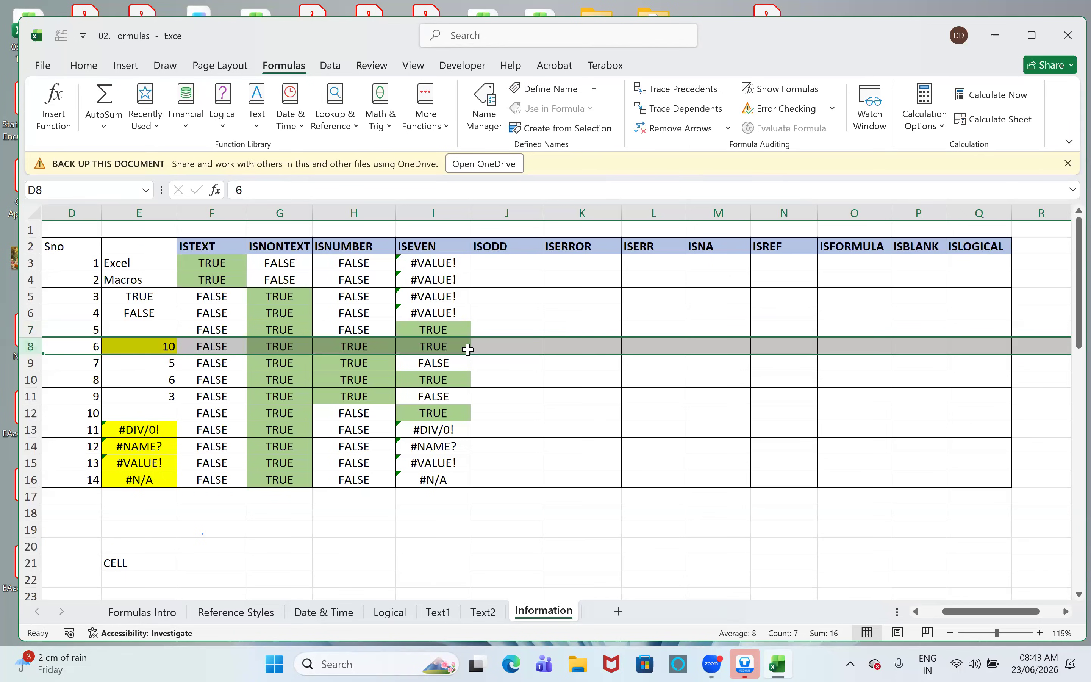
pyautogui.click(30, 363)
pyautogui.moveTo(334, 356); pyautogui.dragTo(442, 368)
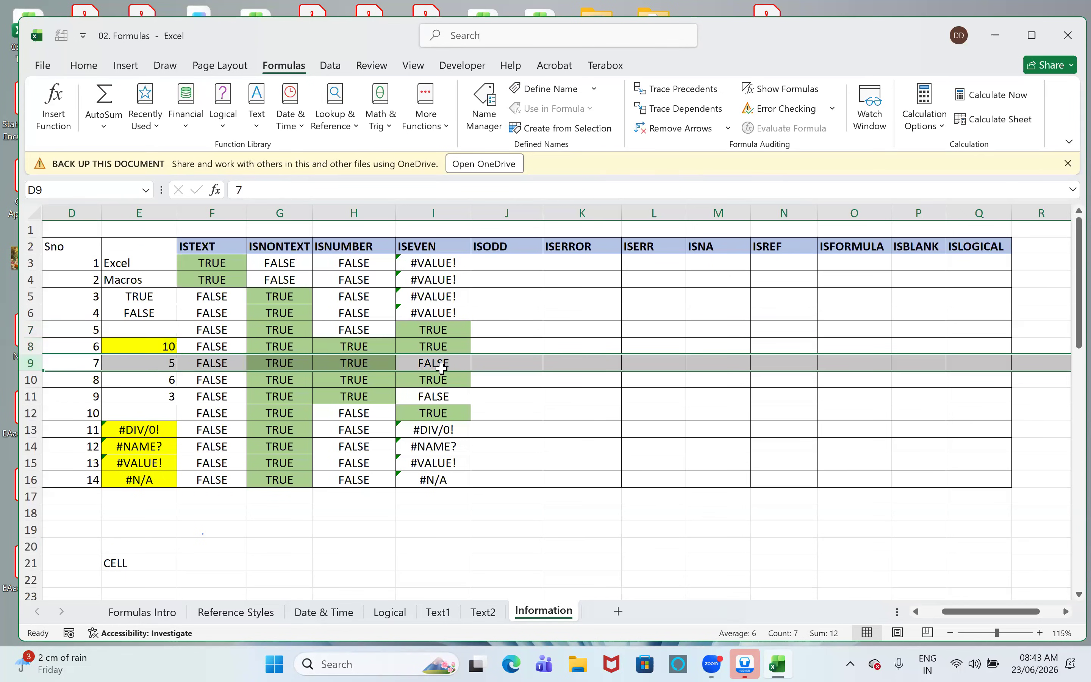
pyautogui.click(32, 381)
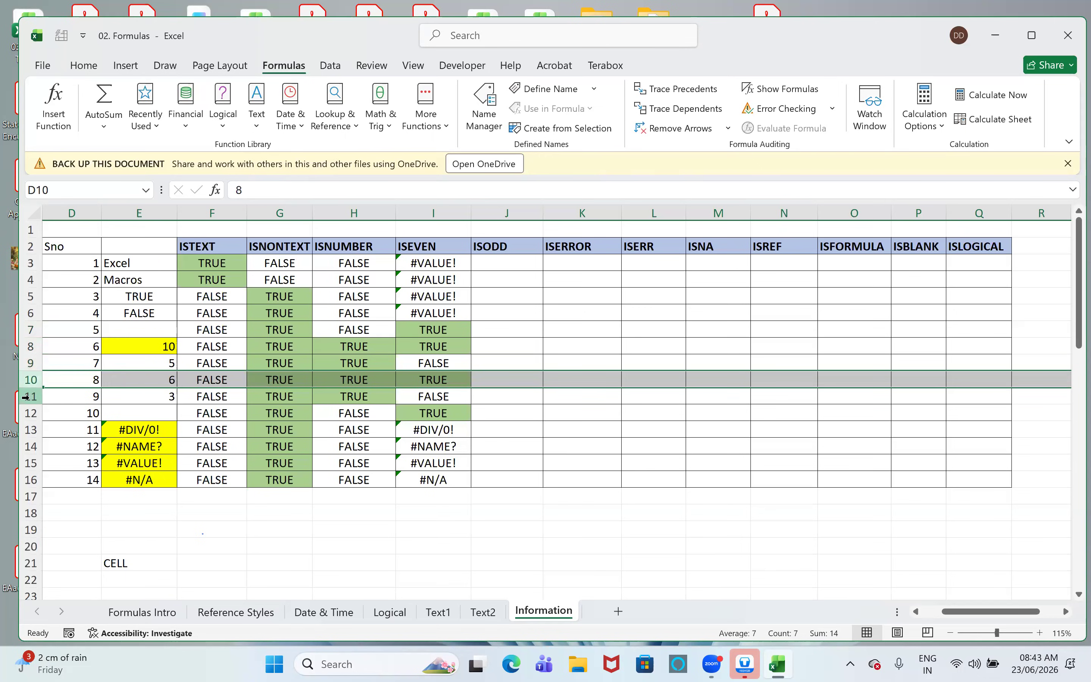
pyautogui.click(25, 397)
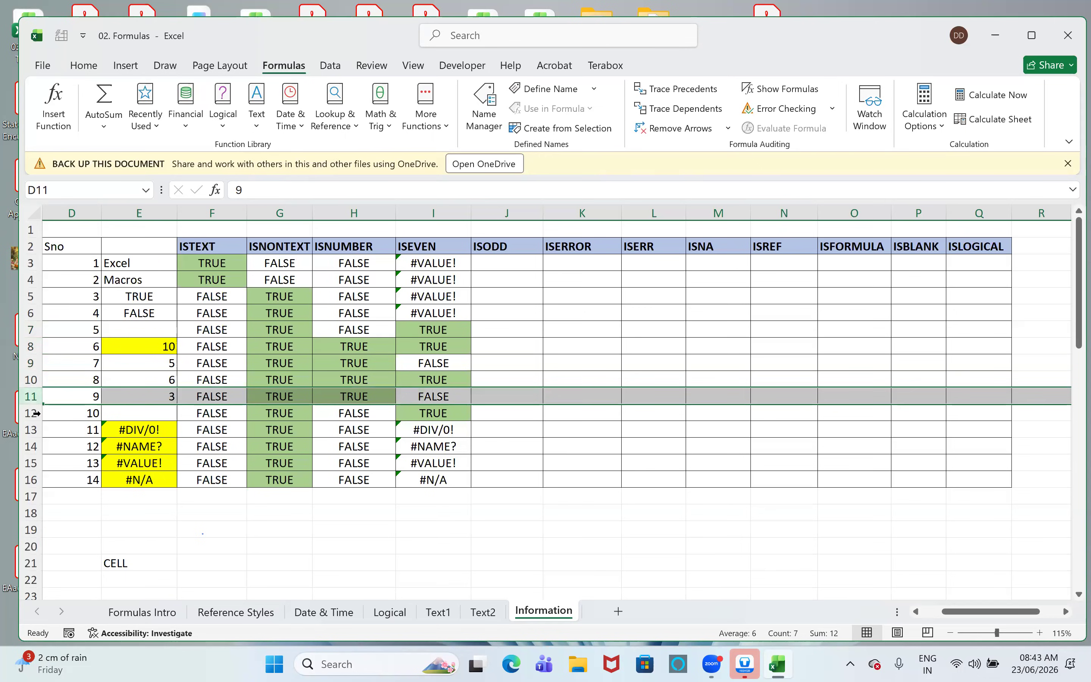
pyautogui.click(36, 413)
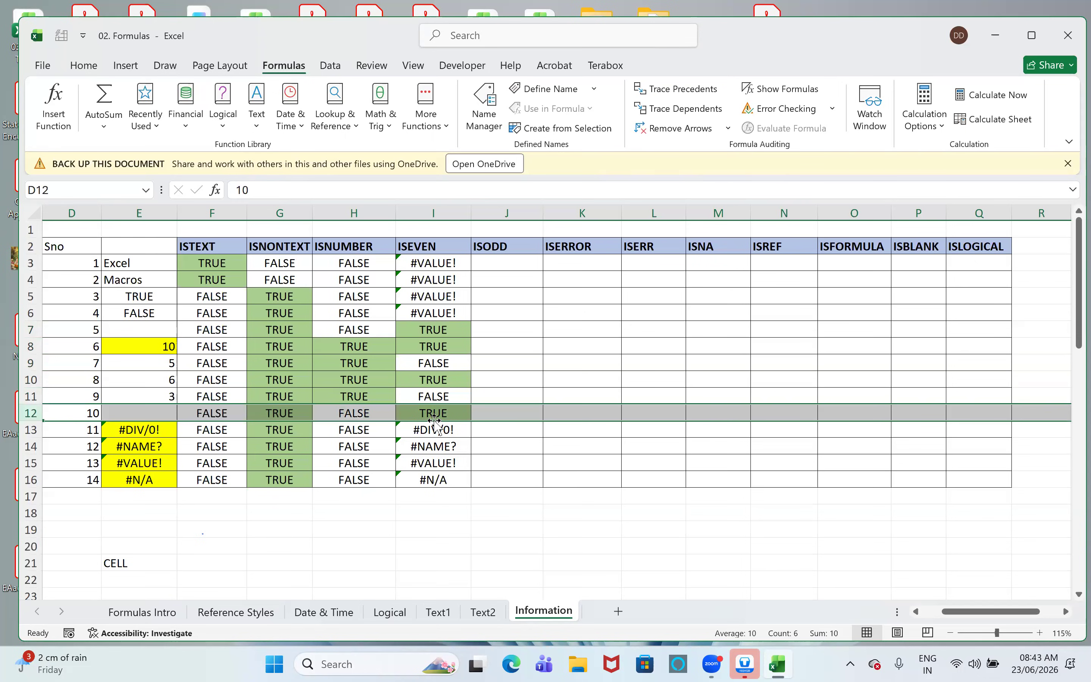
# - Compare the ISEVEN results in I3:I6 and I13:I16 with their source values in column E
pyautogui.moveTo(455, 266); pyautogui.dragTo(450, 315)
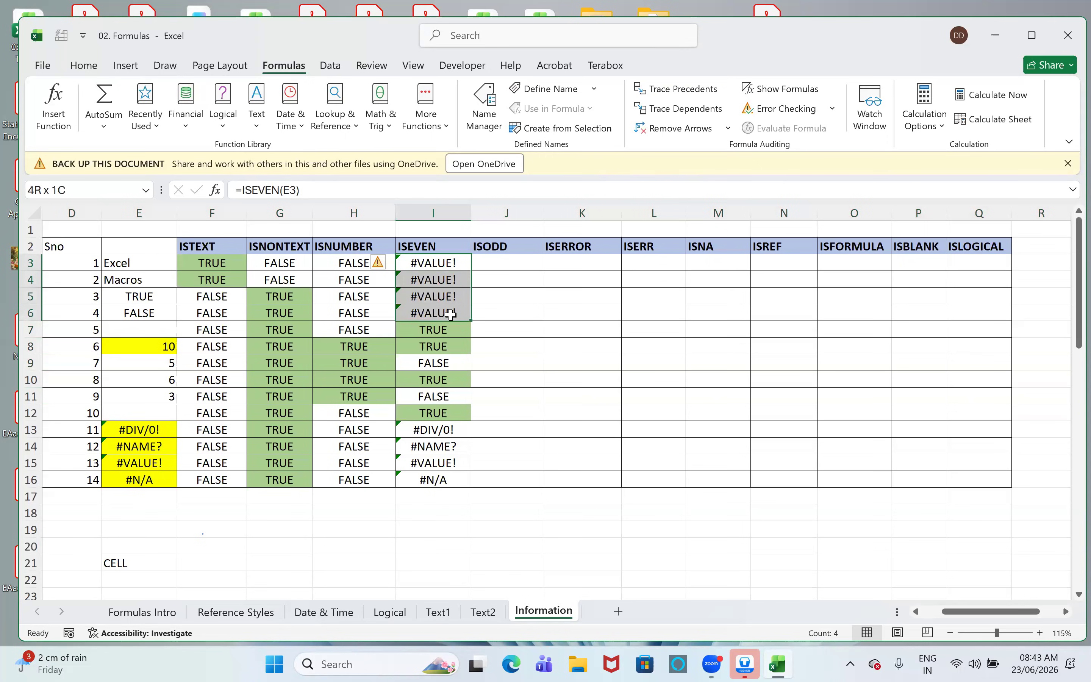
pyautogui.moveTo(451, 314); pyautogui.dragTo(451, 315)
pyautogui.moveTo(113, 263); pyautogui.dragTo(466, 313)
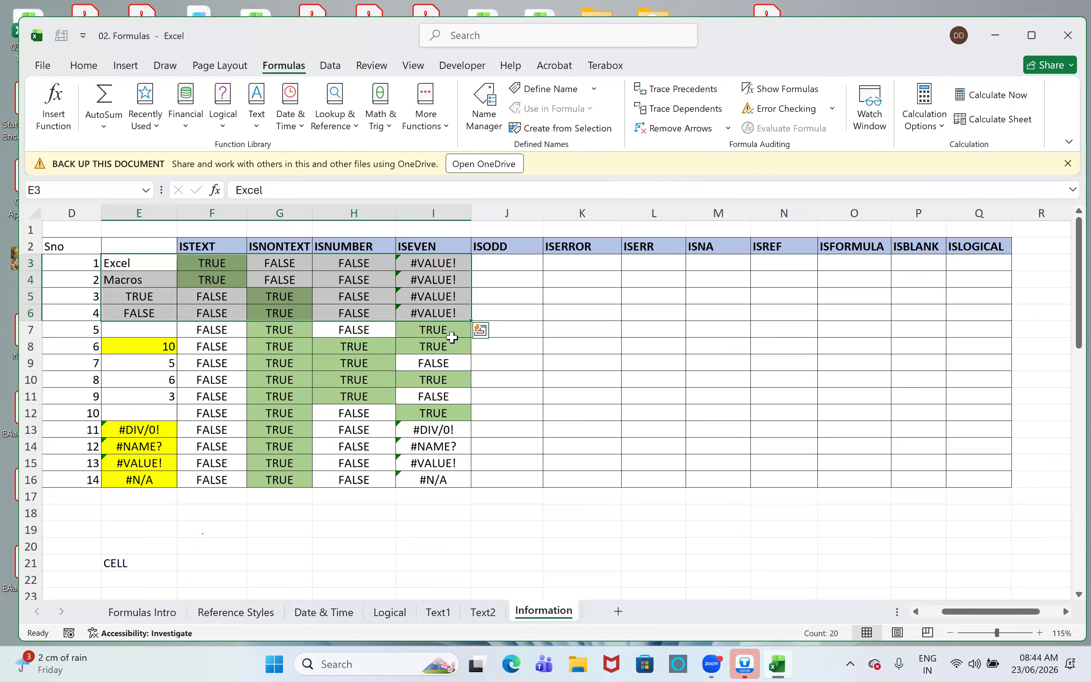
pyautogui.moveTo(446, 428); pyautogui.dragTo(442, 479)
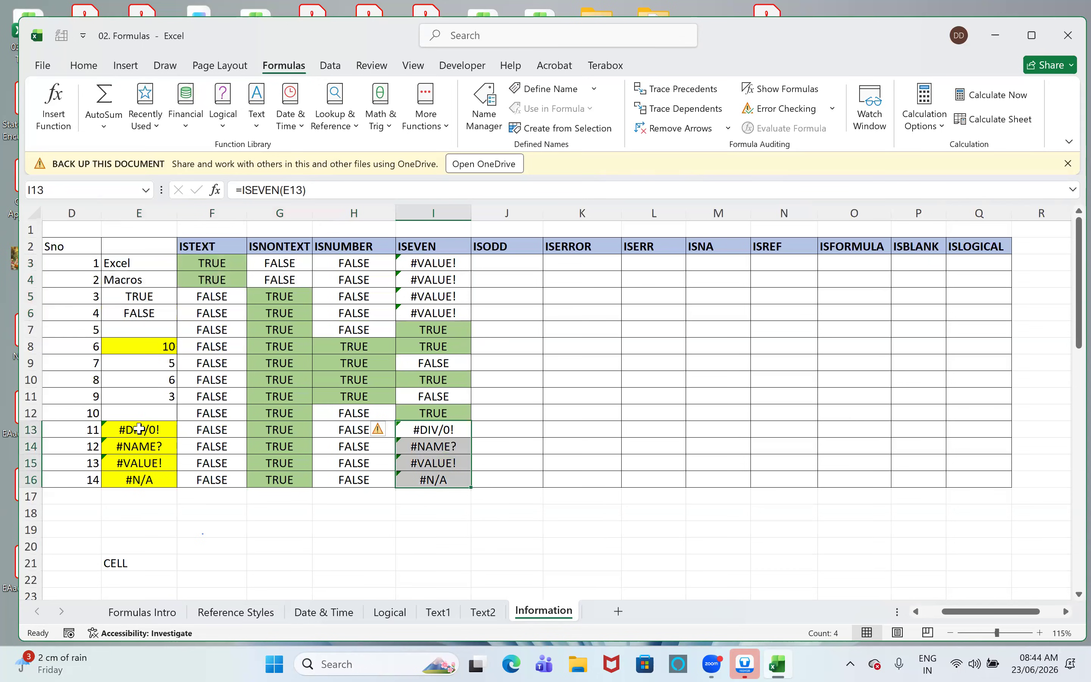
pyautogui.moveTo(138, 432); pyautogui.dragTo(140, 480)
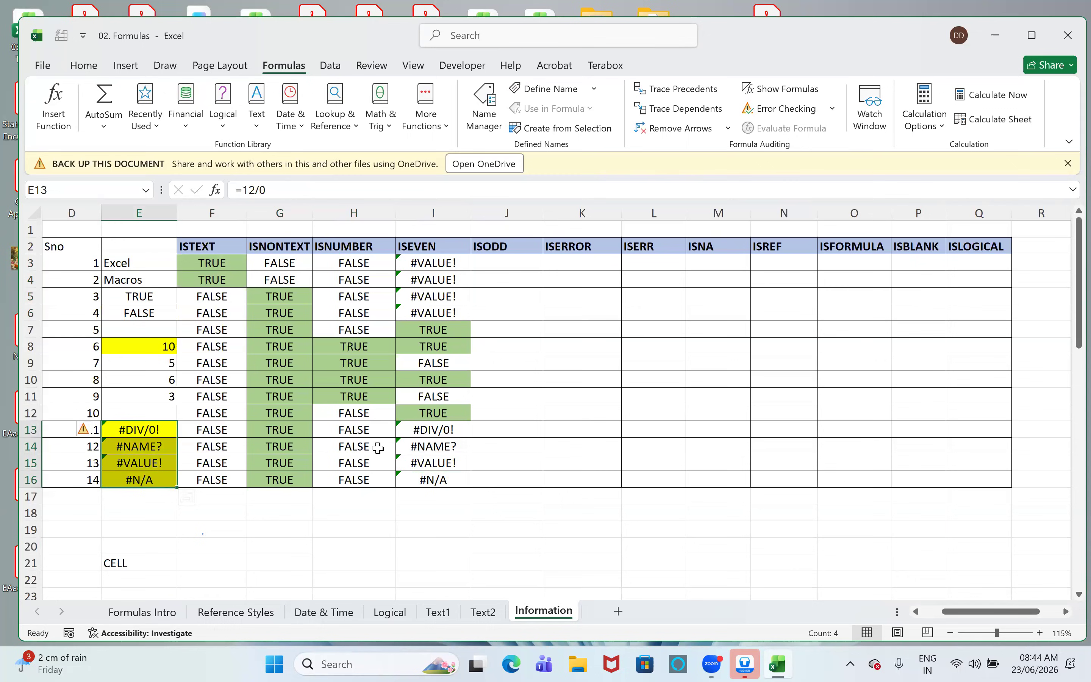
# - Enter =ISODD(E3) in cell J3 of the ISODD column
pyautogui.click(507, 263)
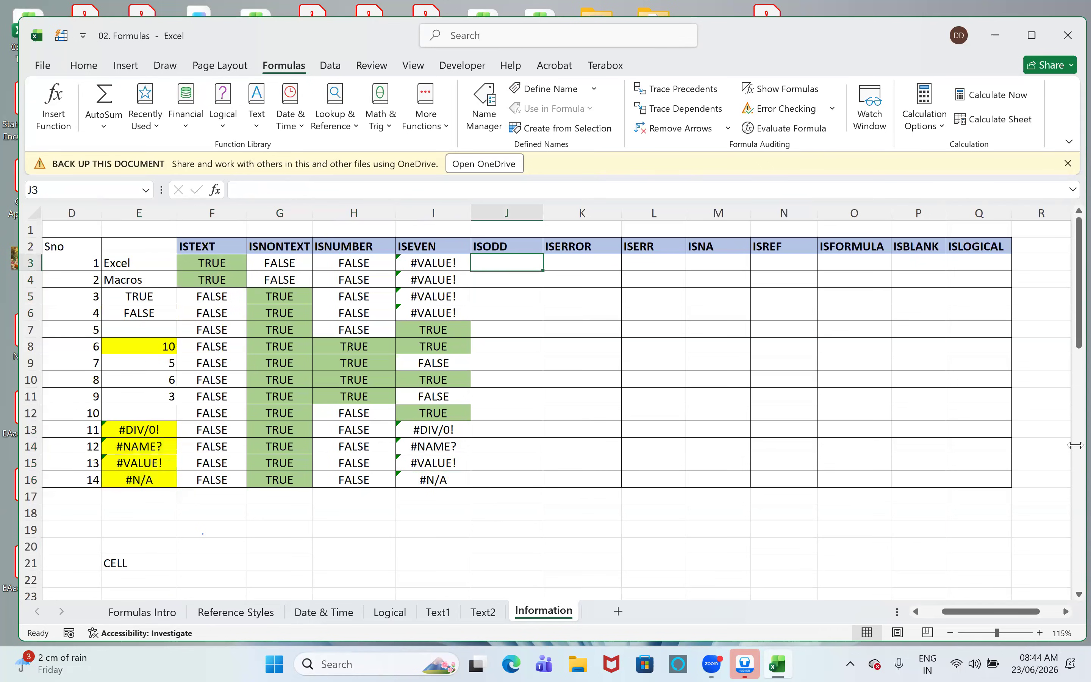
pyautogui.write('=isod')
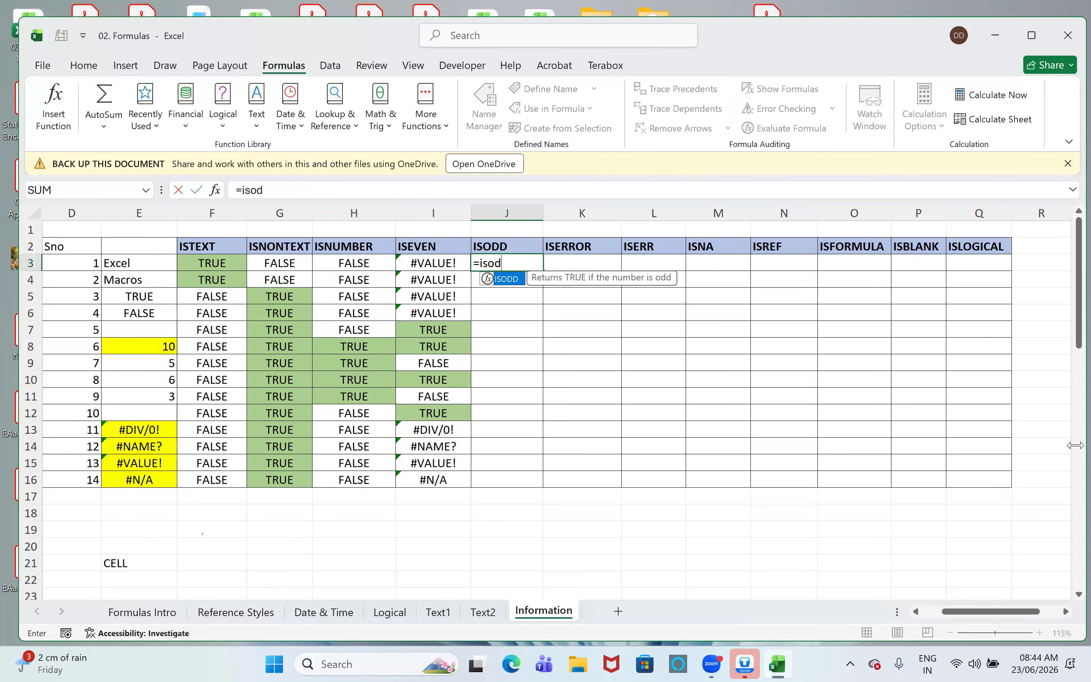
pyautogui.press('Tab')
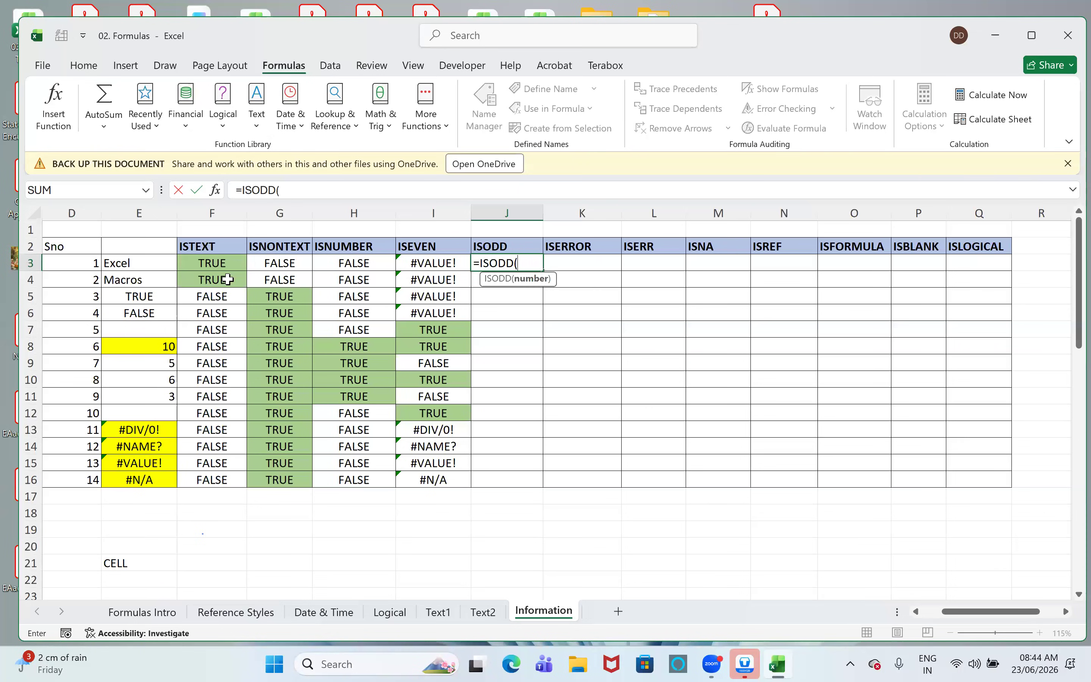
pyautogui.click(166, 266)
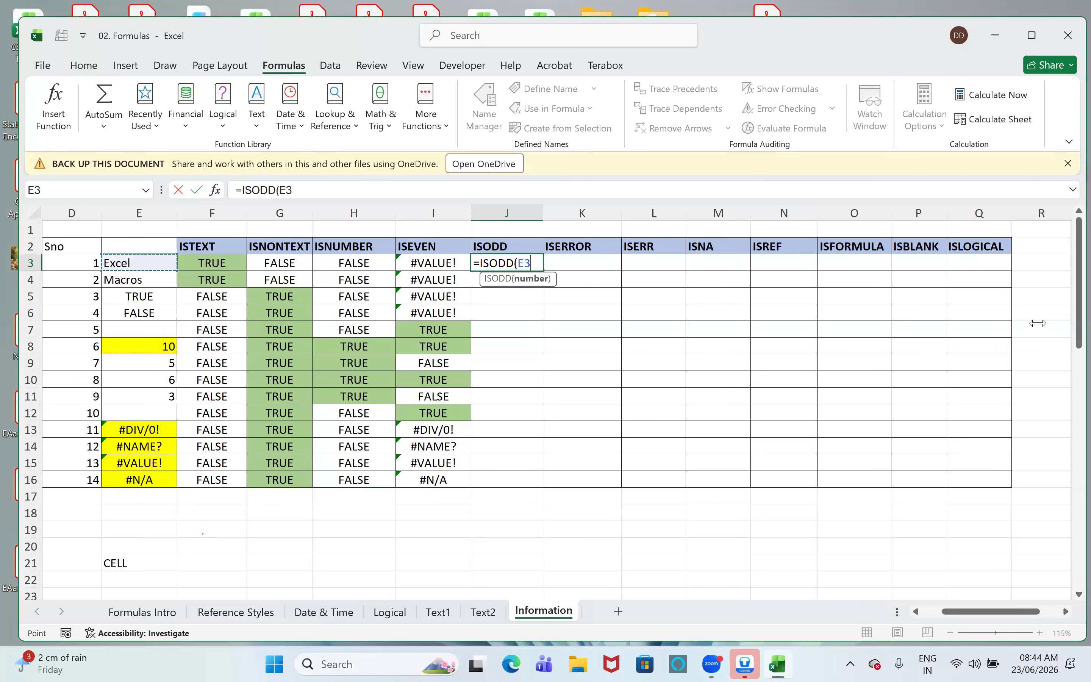
pyautogui.write(')')
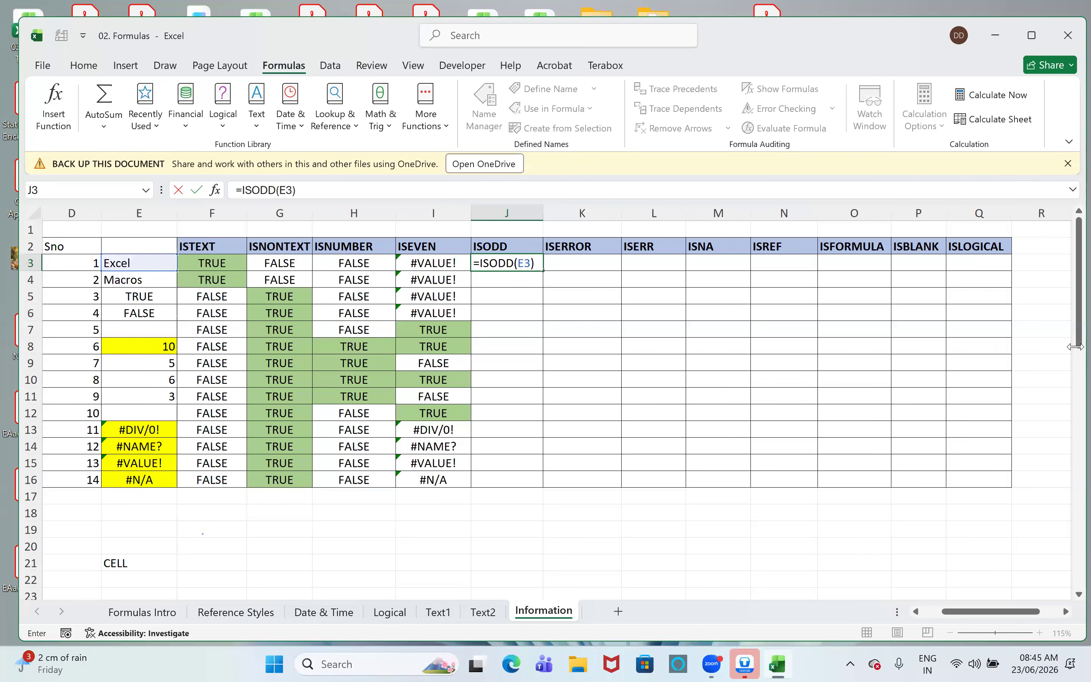
# - Fill the ISODD formula from J3 down through J16
pyautogui.press('Up')
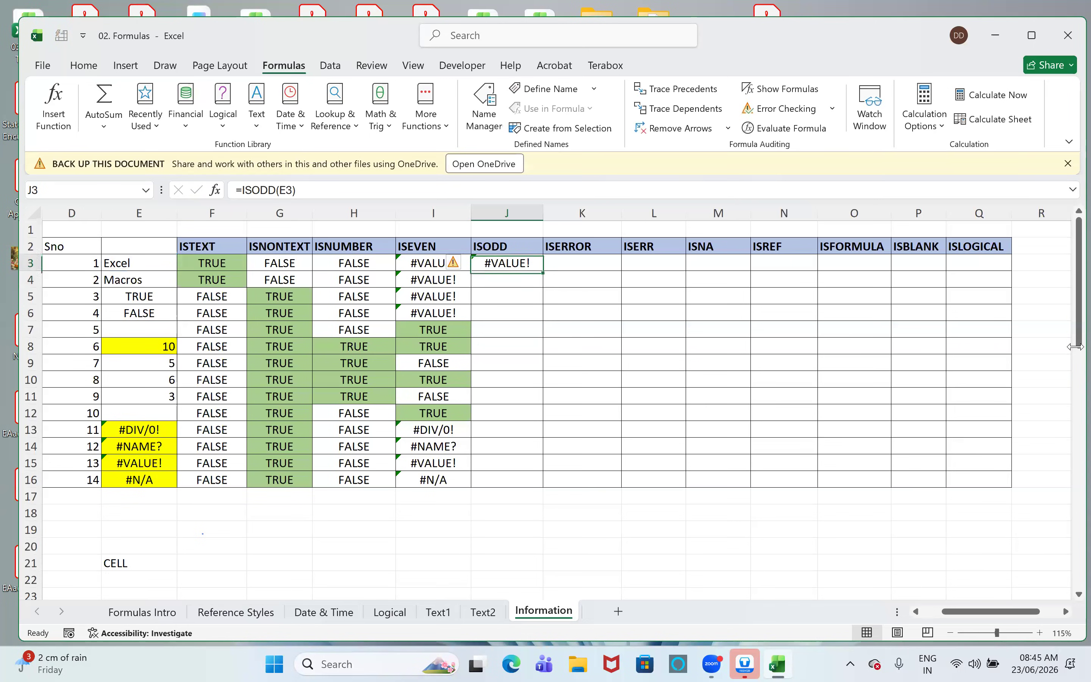
pyautogui.hotkey('shift', 'Down')
pyautogui.hotkey('shift', 'Down')
pyautogui.hotkey('shift', 'Down')
pyautogui.hotkey('shift', 'Down')
pyautogui.hotkey('shift', 'Down')
pyautogui.hotkey('shift', 'Down')
pyautogui.hotkey('shift', 'Down')
pyautogui.hotkey('shift', 'Down')
pyautogui.hotkey('shift', 'Down')
pyautogui.hotkey('shift', 'Down')
pyautogui.hotkey('shift', 'Down')
pyautogui.hotkey('shift', 'Down')
pyautogui.hotkey('shift', 'Down')
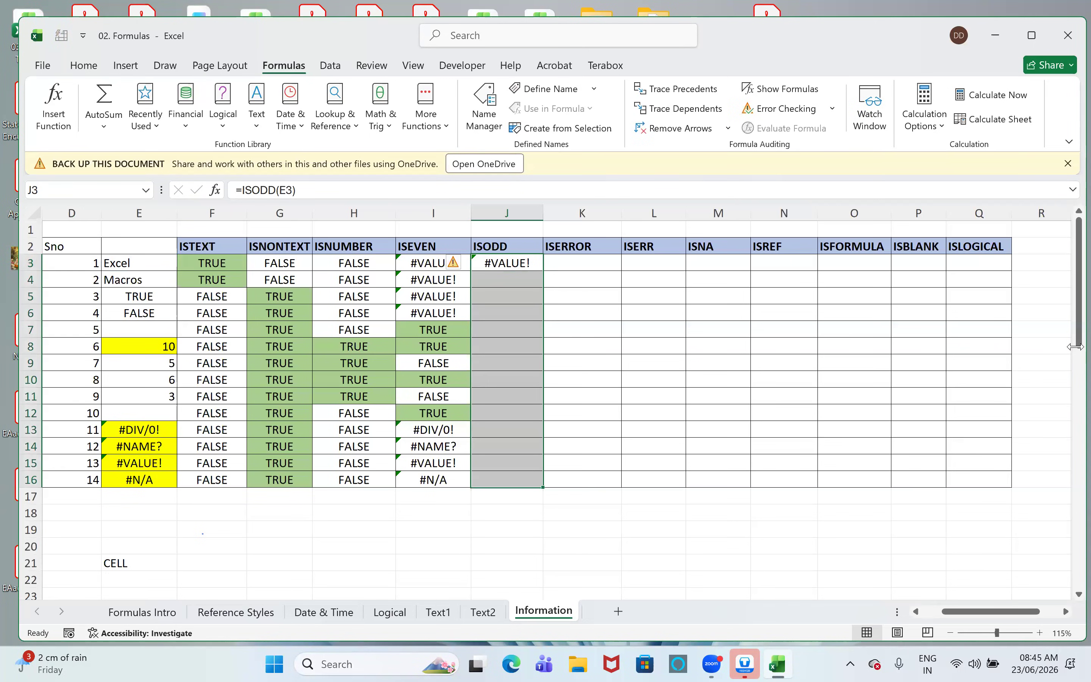
pyautogui.hotkey('ctrl', 'v')
# - Compare the ISEVEN and ISODD results side by side in rows 7 to 9
pyautogui.press('Down')
pyautogui.press('Down')
pyautogui.press('Down')
pyautogui.press('Down')
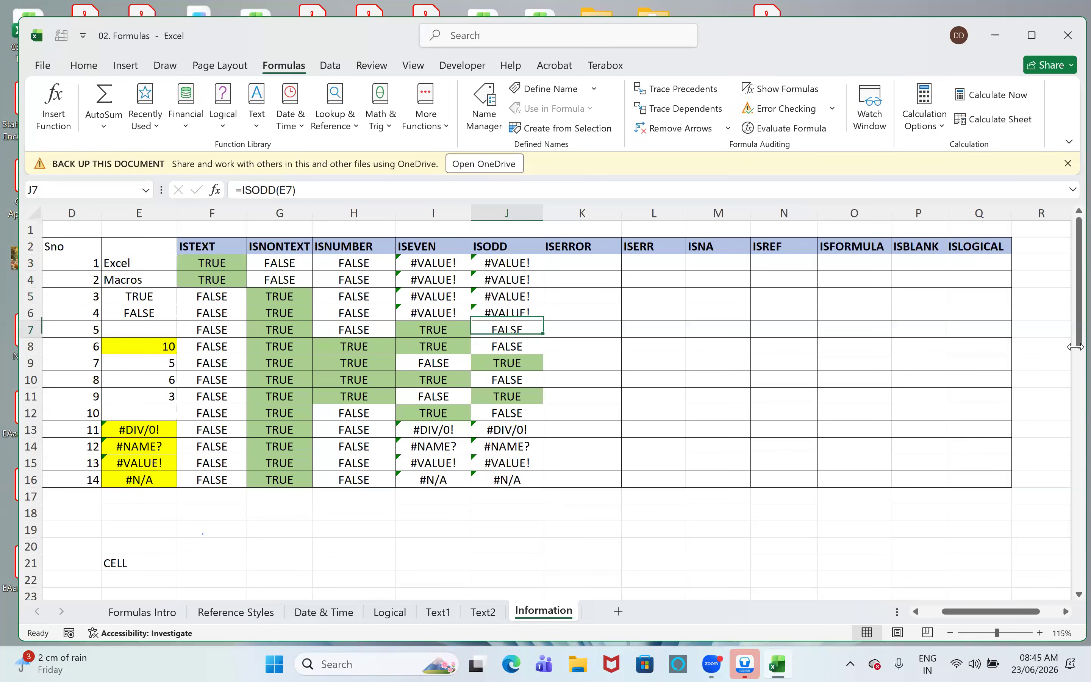
pyautogui.press('Left')
pyautogui.hotkey('shift', 'Right')
pyautogui.press('Down')
pyautogui.hotkey('shift', 'Right')
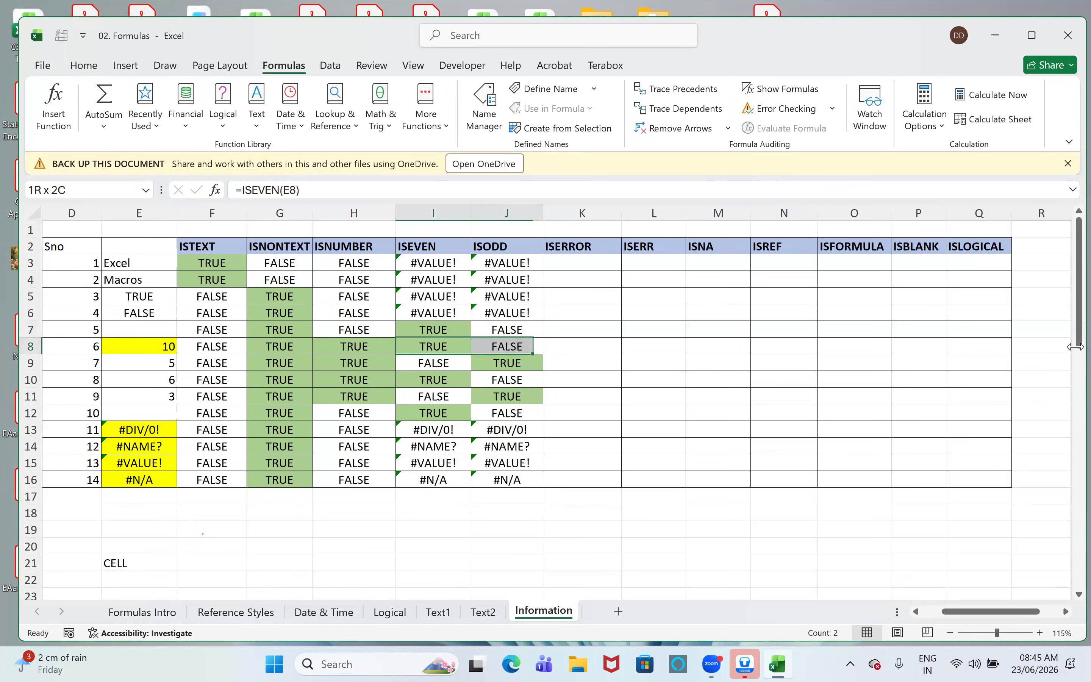
pyautogui.press('Down')
pyautogui.press('Right')
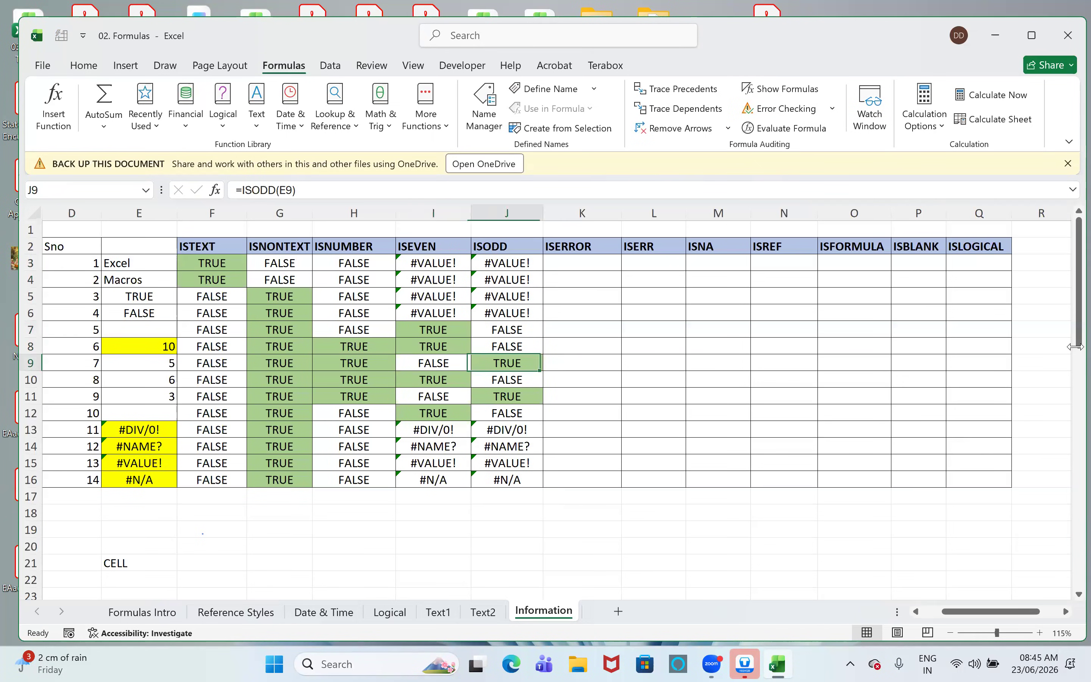
# - Enter =ISERROR(E3) in cell K3 of the ISERROR column
pyautogui.hotkey('ctrl', 'Up')
pyautogui.press('Right')
pyautogui.press('Down')
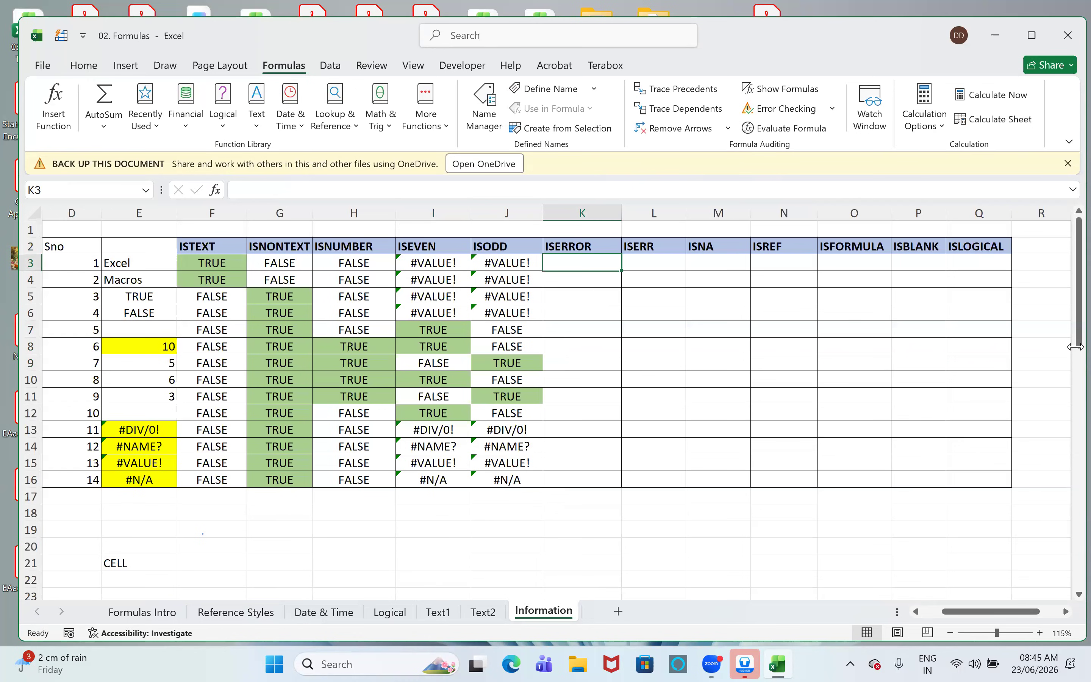
pyautogui.write('=is')
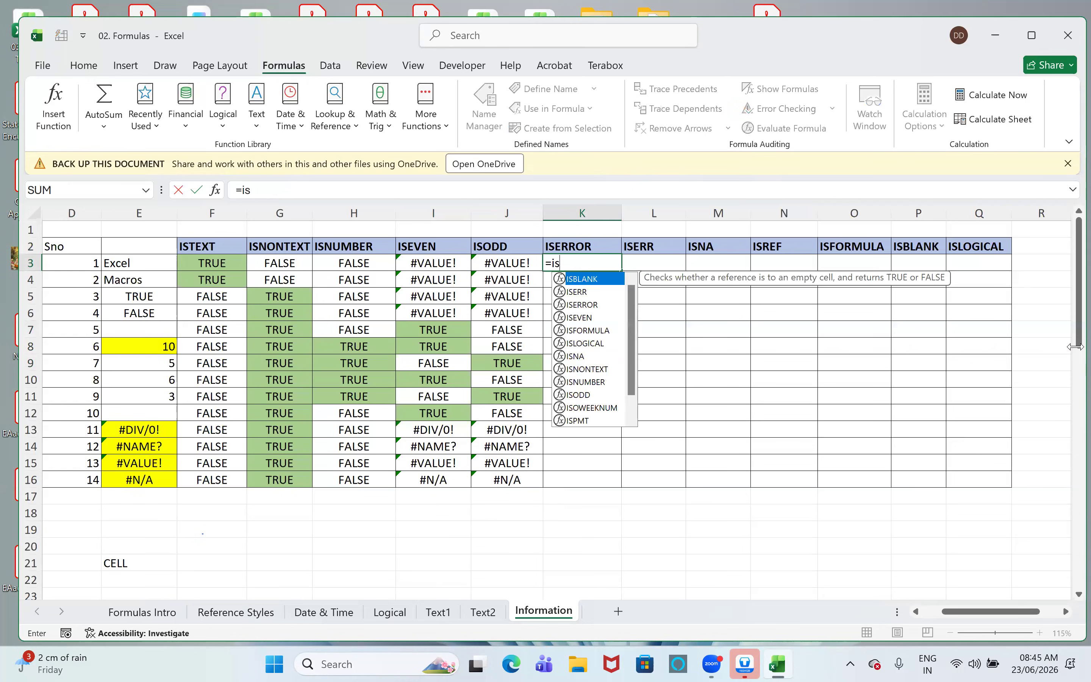
pyautogui.write('err')
pyautogui.press('Down')
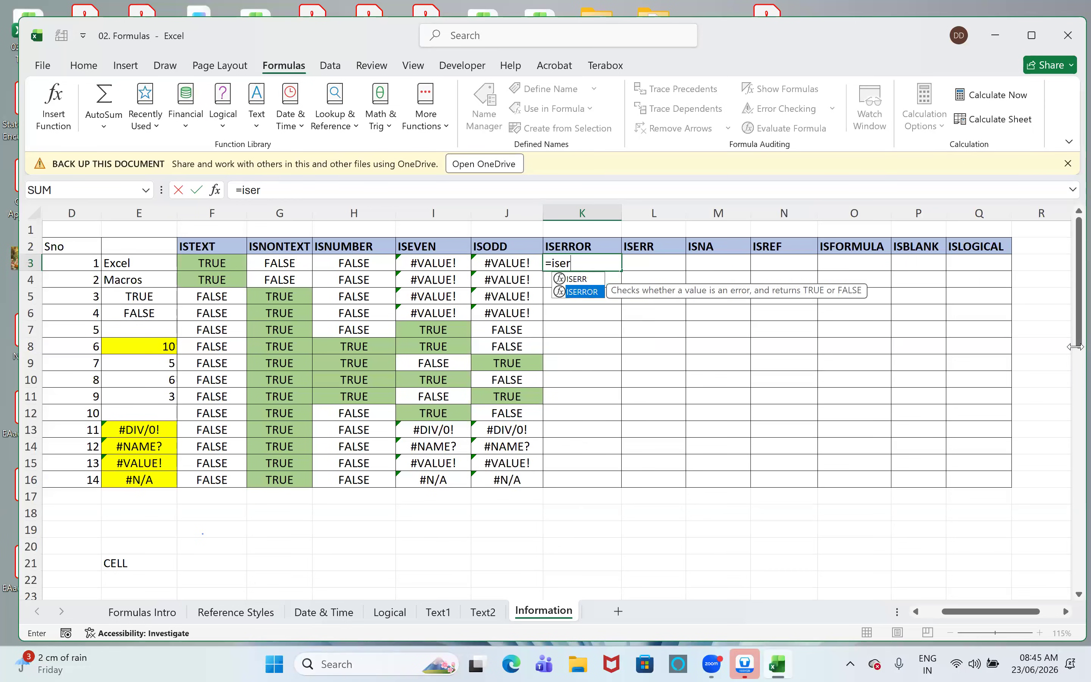
pyautogui.press('Tab')
pyautogui.press('Left')
pyautogui.press('Left')
pyautogui.press('Left')
pyautogui.press('Left')
pyautogui.press('Left')
pyautogui.press('Left')
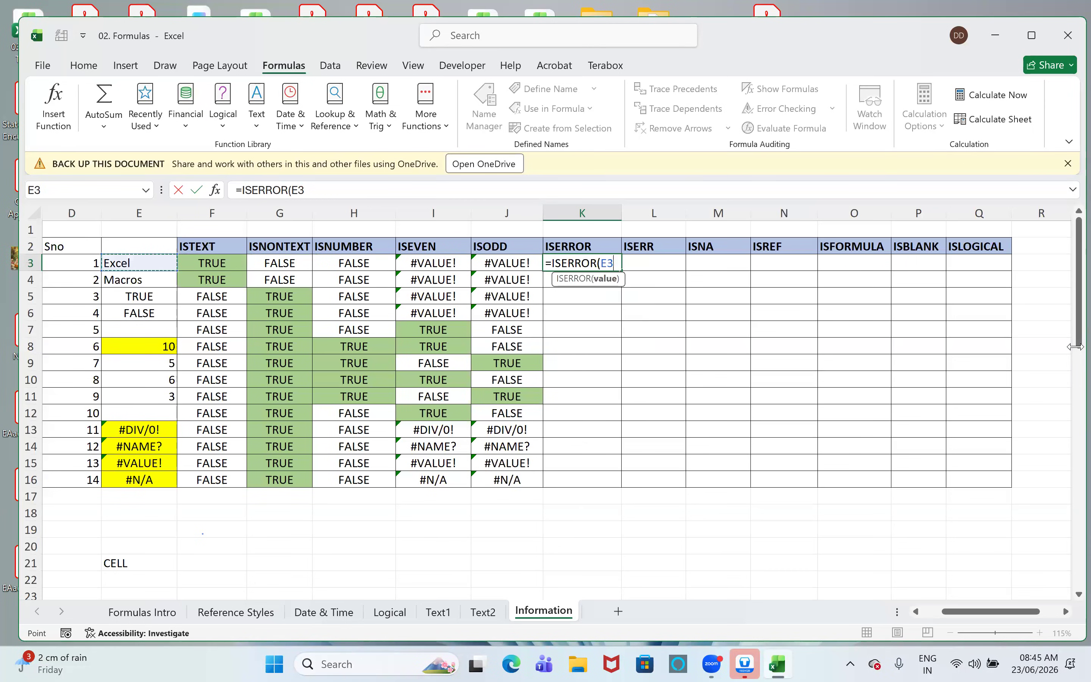
pyautogui.write(')')
pyautogui.press('Return')
# - Fill the ISERROR formula from K3 down through K16, and select D13:D15 to point out the error rows
pyautogui.press('Up')
pyautogui.hotkey('shift', 'Down')
pyautogui.hotkey('shift', 'Down')
pyautogui.hotkey('shift', 'Down')
pyautogui.hotkey('shift', 'Down')
pyautogui.hotkey('shift', 'Down')
pyautogui.hotkey('shift', 'Down')
pyautogui.hotkey('shift', 'Down')
pyautogui.hotkey('shift', 'Down')
pyautogui.hotkey('shift', 'Down')
pyautogui.hotkey('shift', 'Down')
pyautogui.hotkey('shift', 'Down')
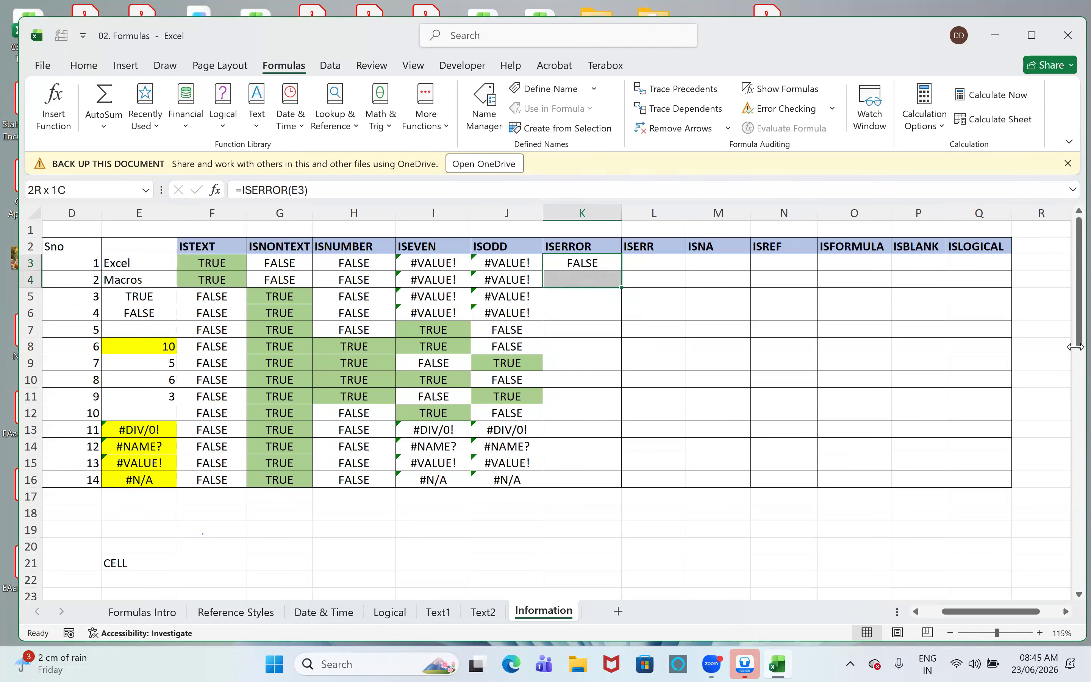
pyautogui.hotkey('shift', 'Down')
pyautogui.hotkey('shift', 'Down')
pyautogui.hotkey('ctrl', 'd')
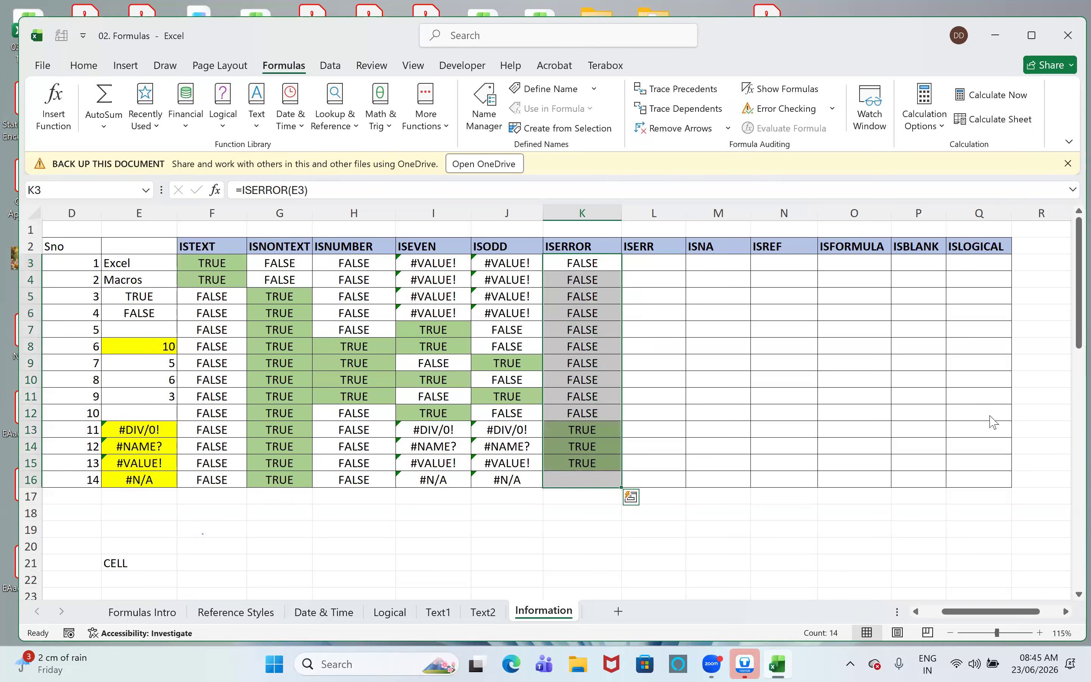
pyautogui.moveTo(77, 441); pyautogui.dragTo(95, 462)
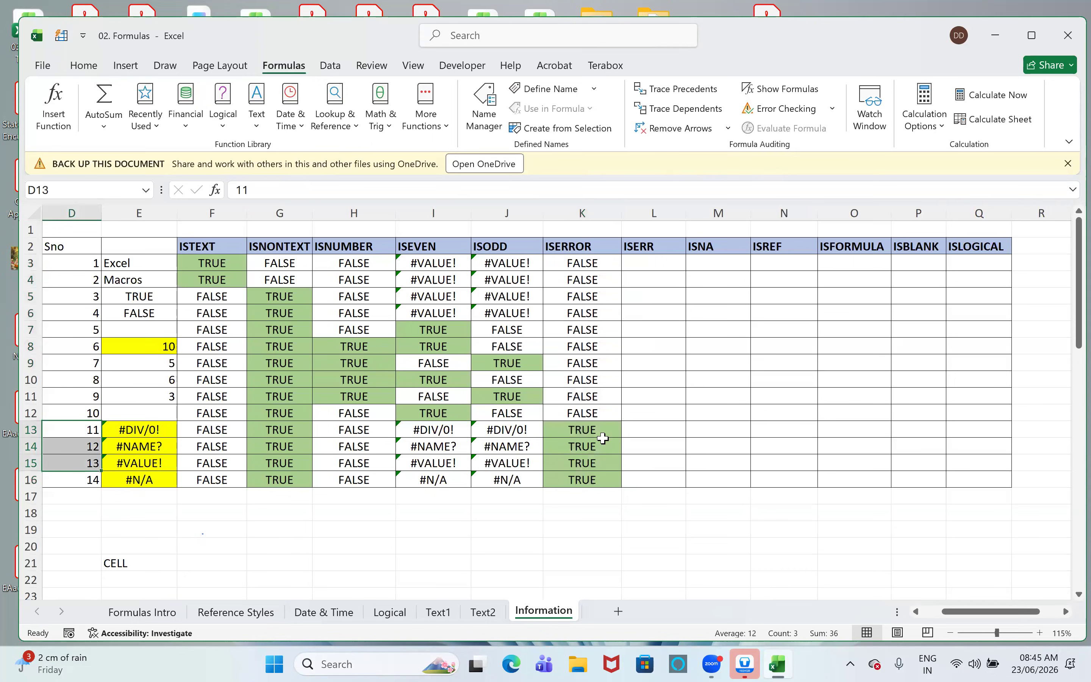
# - Enter =ISERR(E3) in cell L3 of the ISERR column
pyautogui.click(643, 279)
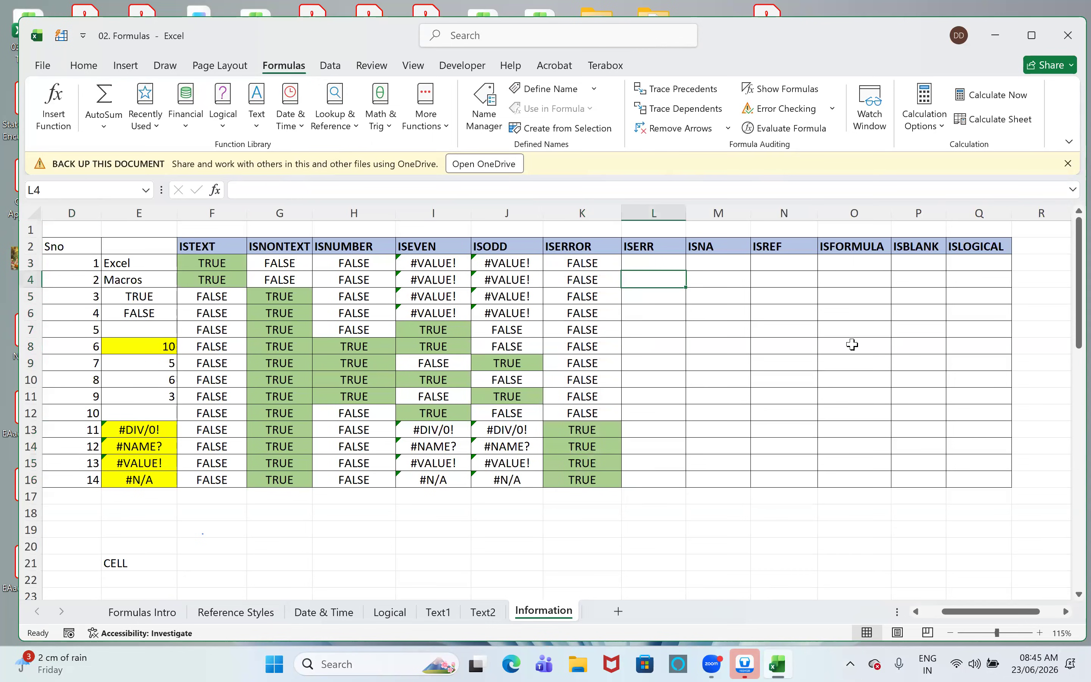
pyautogui.click(636, 265)
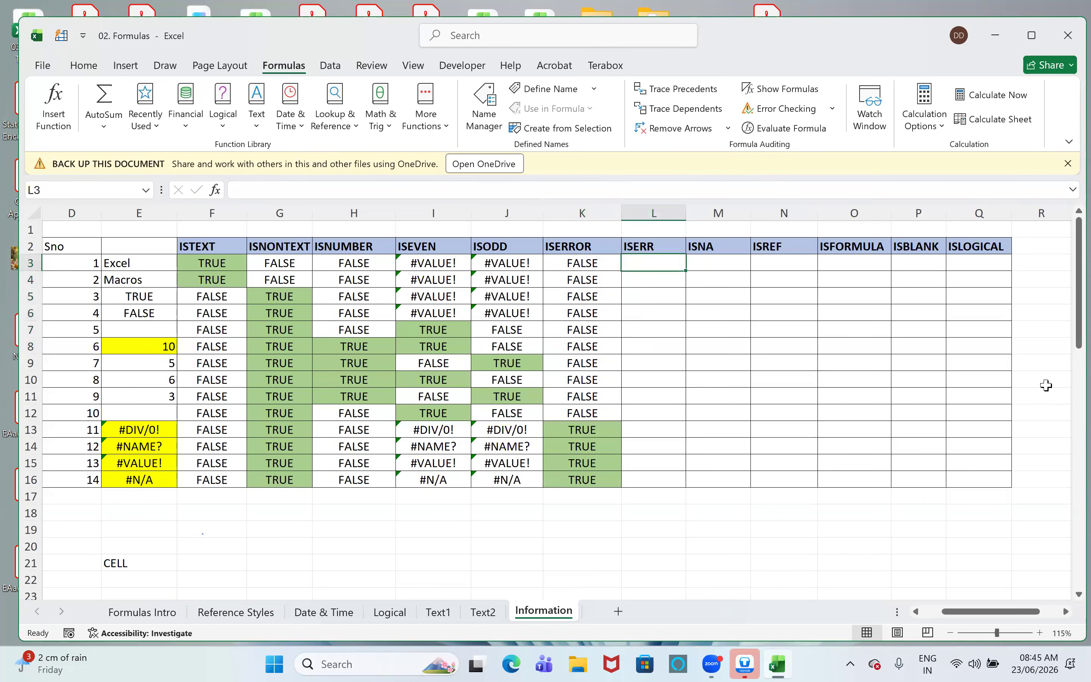
pyautogui.write('=iserr')
pyautogui.press('Tab')
pyautogui.press('Left')
pyautogui.press('Left')
pyautogui.press('Left')
pyautogui.press('Left')
pyautogui.press('Left')
pyautogui.press('Left')
pyautogui.press('Left')
pyautogui.write(')')
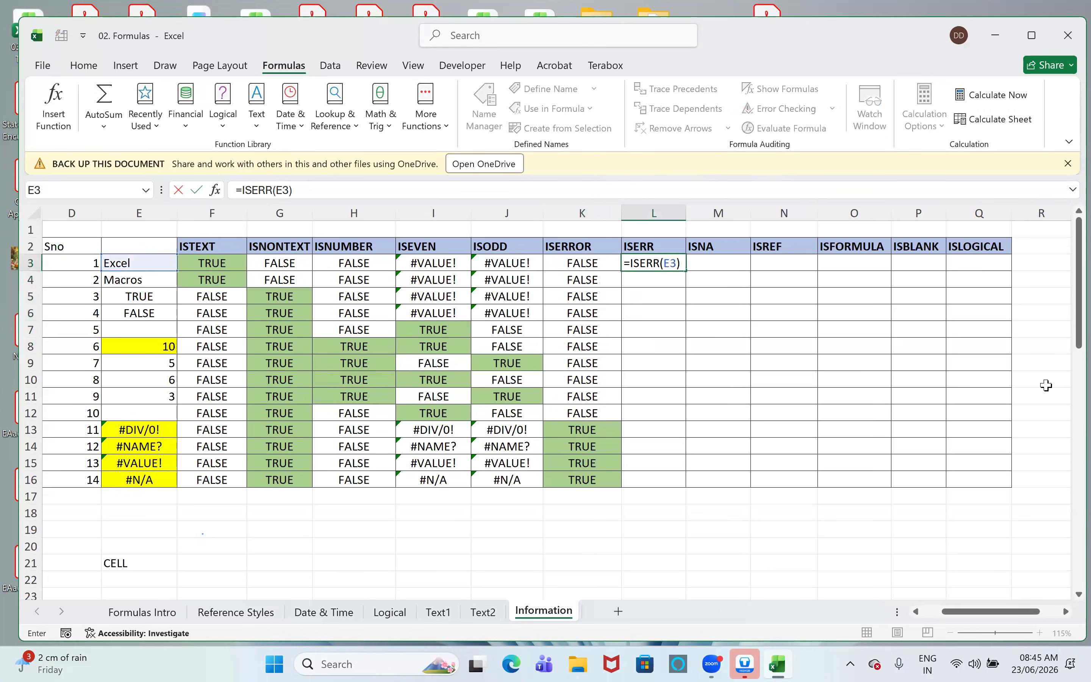
pyautogui.press('Return')
# - Fill the ISERR formula from L3 down through L16, and select row 16 to compare its ISERROR and ISERR results
pyautogui.press('Up')
pyautogui.hotkey('shift', 'Down')
pyautogui.hotkey('shift', 'Down')
pyautogui.hotkey('shift', 'Down')
pyautogui.hotkey('shift', 'Down')
pyautogui.hotkey('shift', 'Down')
pyautogui.hotkey('shift', 'Down')
pyautogui.hotkey('shift', 'Down')
pyautogui.hotkey('shift', 'Down')
pyautogui.hotkey('shift', 'Down')
pyautogui.hotkey('shift', 'Down')
pyautogui.hotkey('shift', 'Down')
pyautogui.hotkey('shift', 'Down')
pyautogui.hotkey('shift', 'Down')
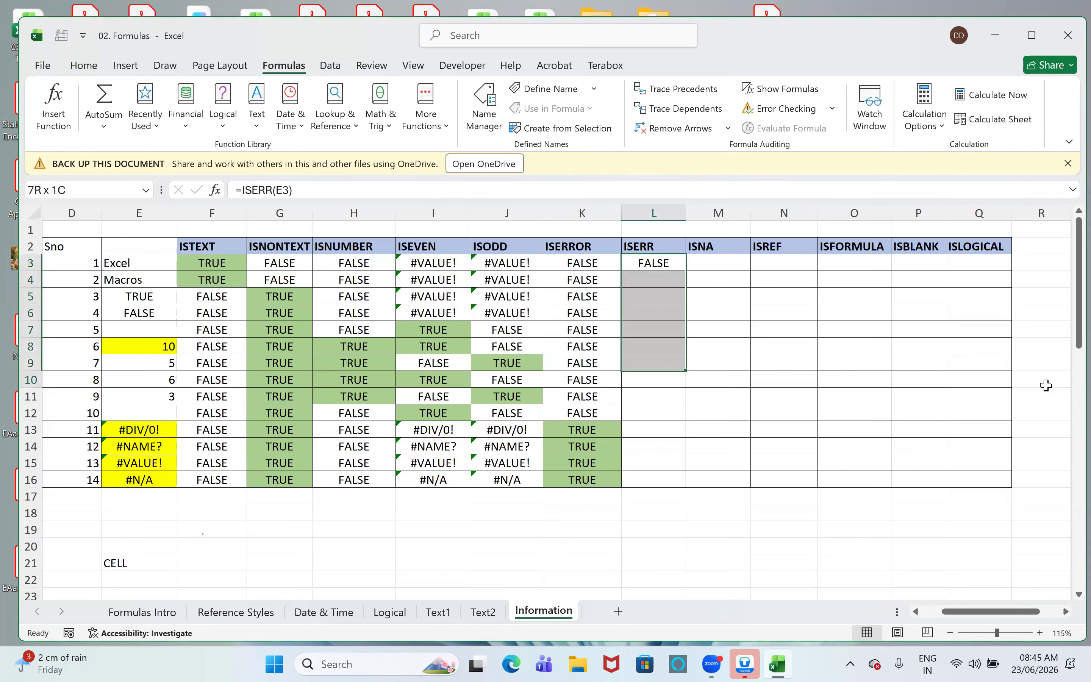
pyautogui.hotkey('ctrl', 'd')
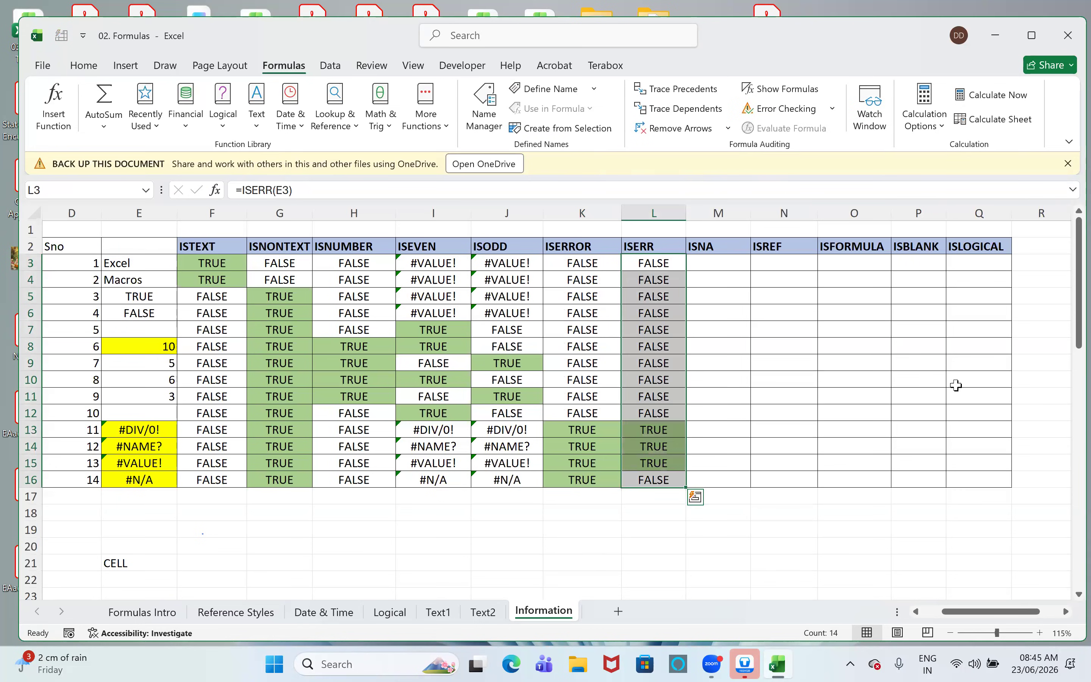
pyautogui.click(29, 479)
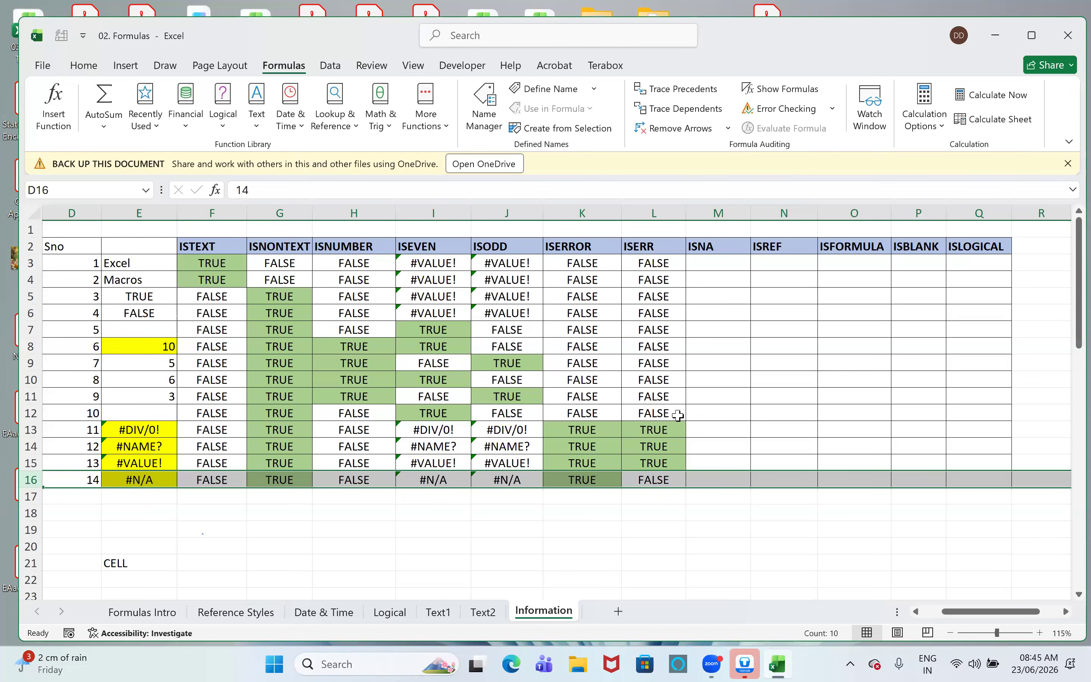
# - Enter =ISNA(E3) in cell M3 of the ISNA column
pyautogui.click(722, 264)
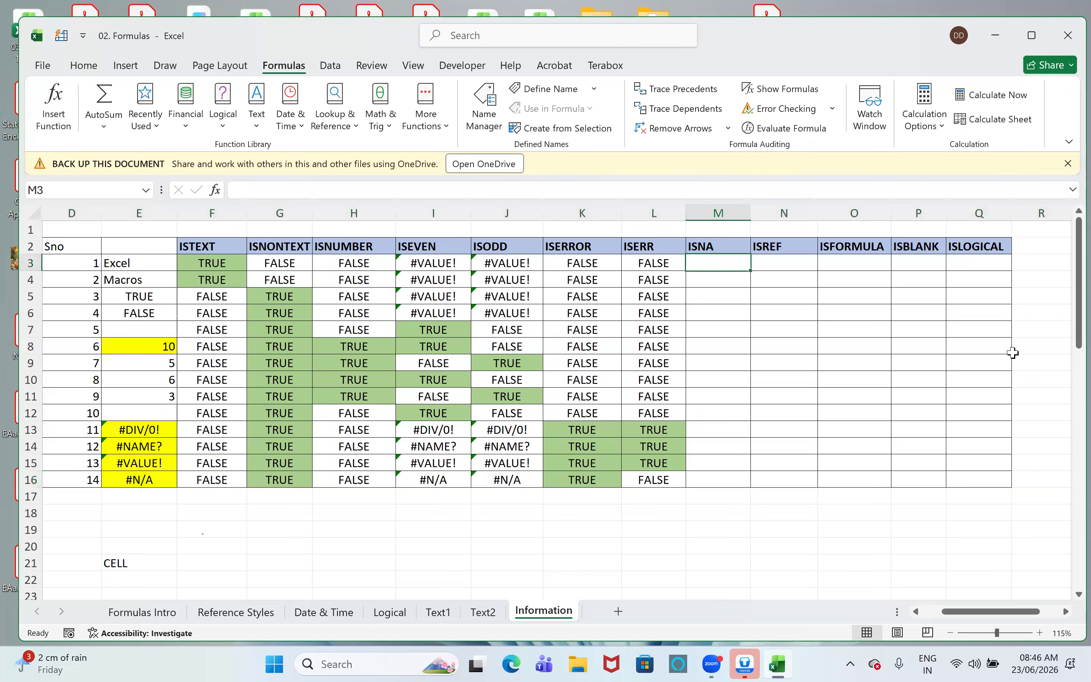
pyautogui.write('=isn')
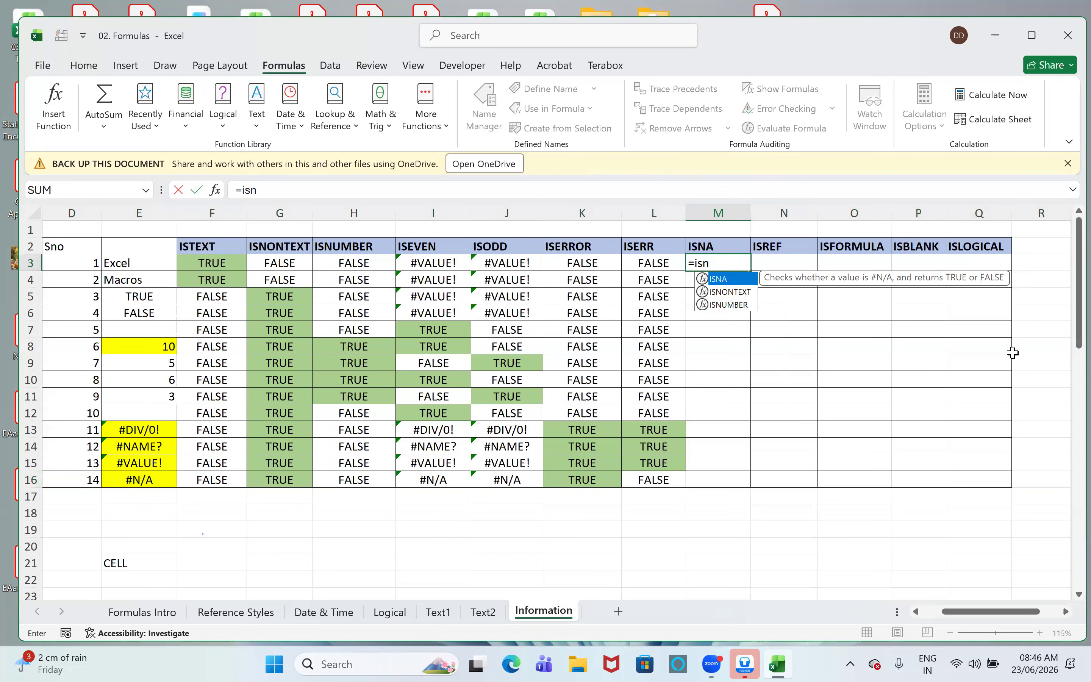
pyautogui.press('Tab')
pyautogui.press('Left')
pyautogui.press('Left')
pyautogui.press('Left')
pyautogui.press('Left')
pyautogui.press('Left')
pyautogui.press('Left')
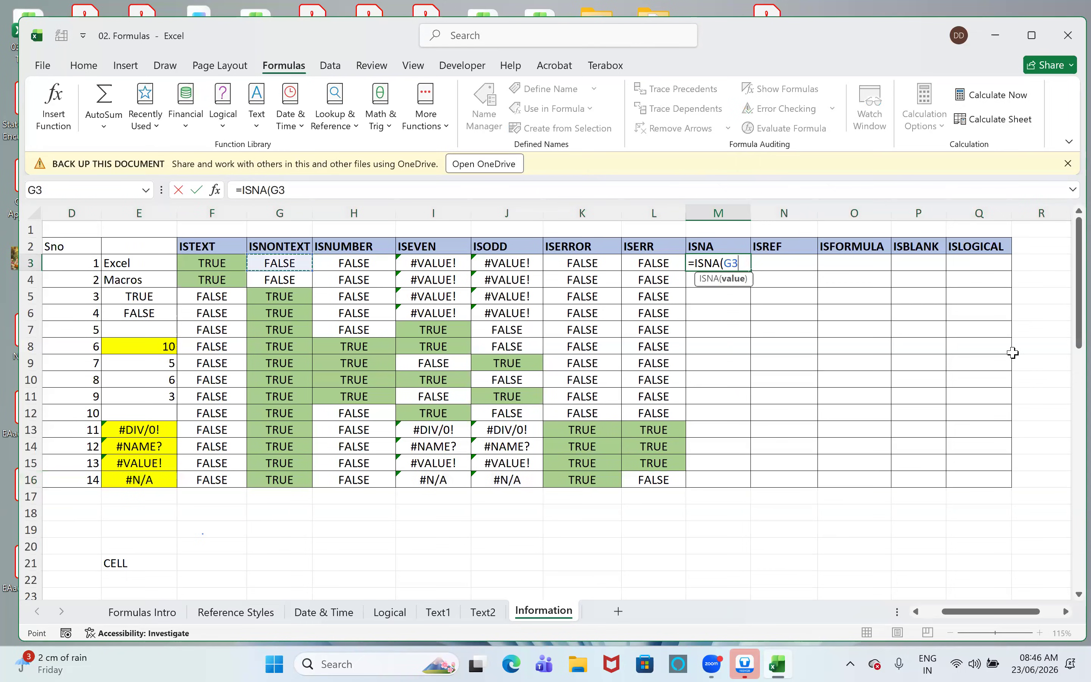
pyautogui.press('Left')
pyautogui.press('Left')
pyautogui.write(')')
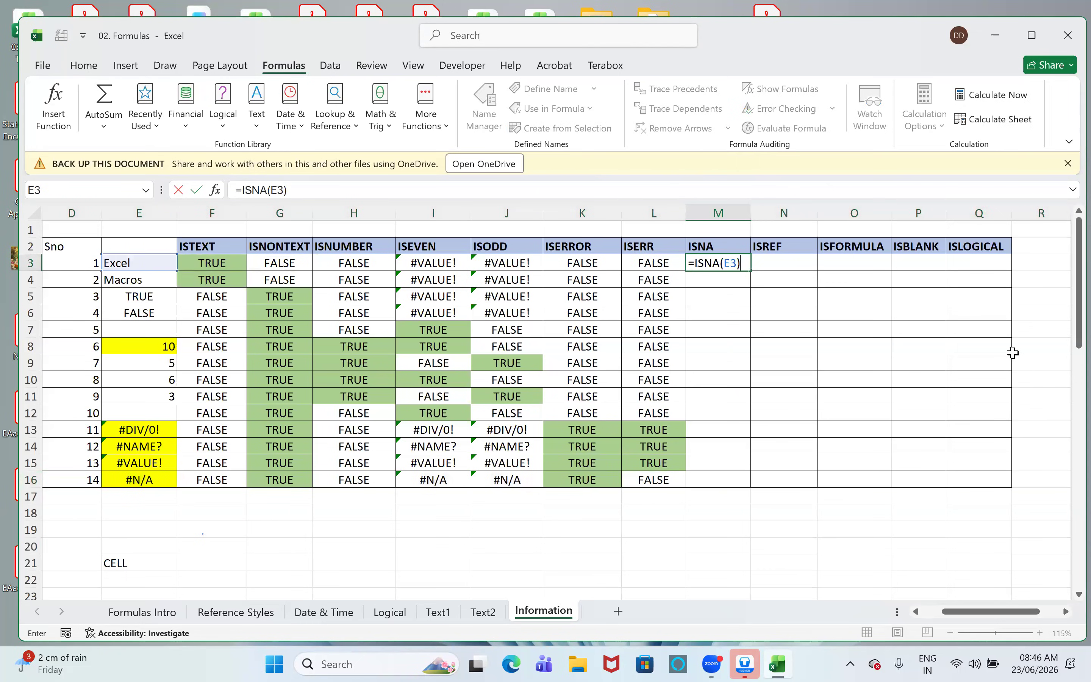
pyautogui.press('Return')
# - Fill the ISNA formula from M3 down through M16
pyautogui.press('Up')
pyautogui.hotkey('shift', 'Down')
pyautogui.hotkey('shift', 'Down')
pyautogui.hotkey('shift', 'Down')
pyautogui.hotkey('shift', 'Down')
pyautogui.hotkey('shift', 'Down')
pyautogui.hotkey('shift', 'Down')
pyautogui.hotkey('shift', 'Down')
pyautogui.hotkey('shift', 'Down')
pyautogui.hotkey('shift', 'Down')
pyautogui.hotkey('shift', 'Down')
pyautogui.hotkey('shift', 'Down')
pyautogui.hotkey('shift', 'Down')
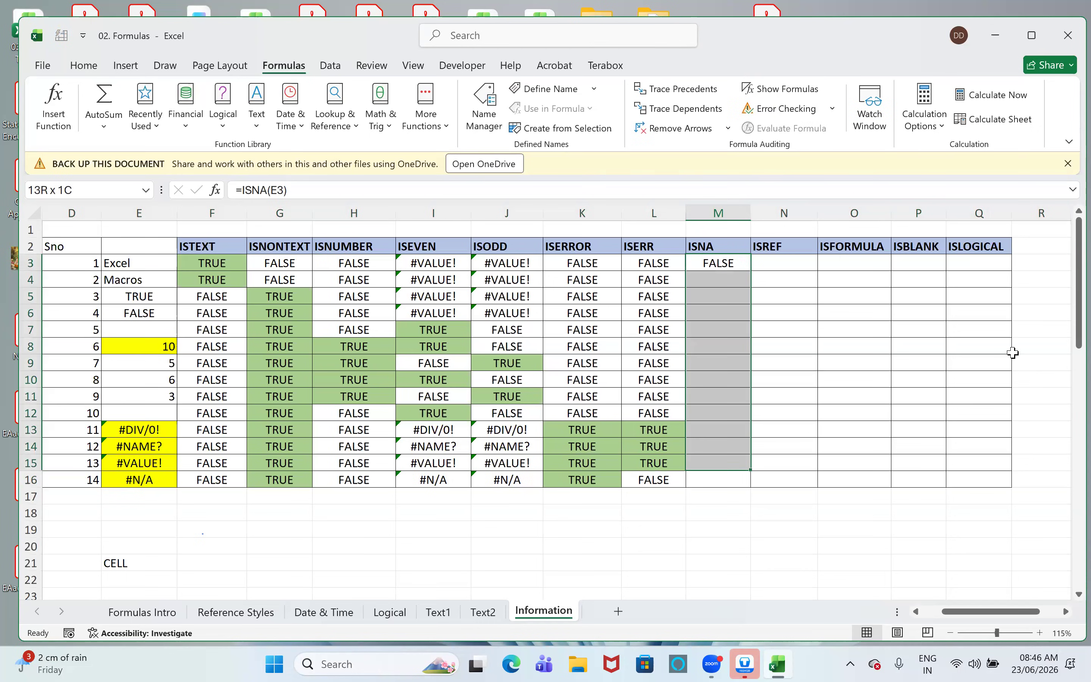
pyautogui.hotkey('shift', 'Down')
pyautogui.hotkey('ctrl', 'd')
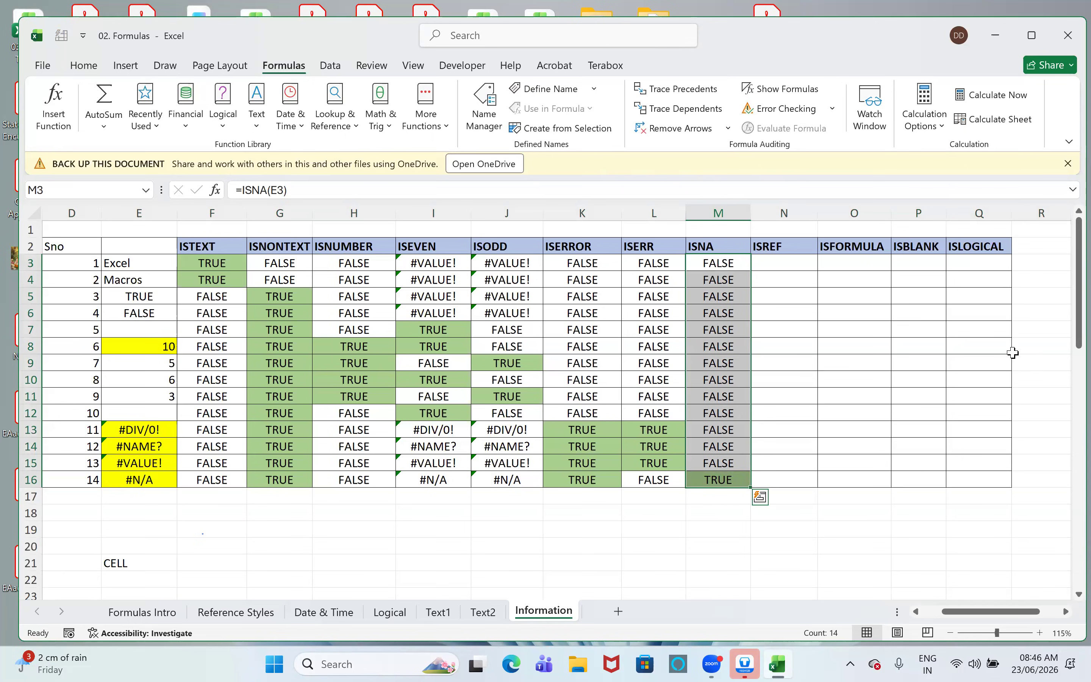
# - Enter =ISREF(A1) in cell N3 of the ISREF column
pyautogui.click(782, 268)
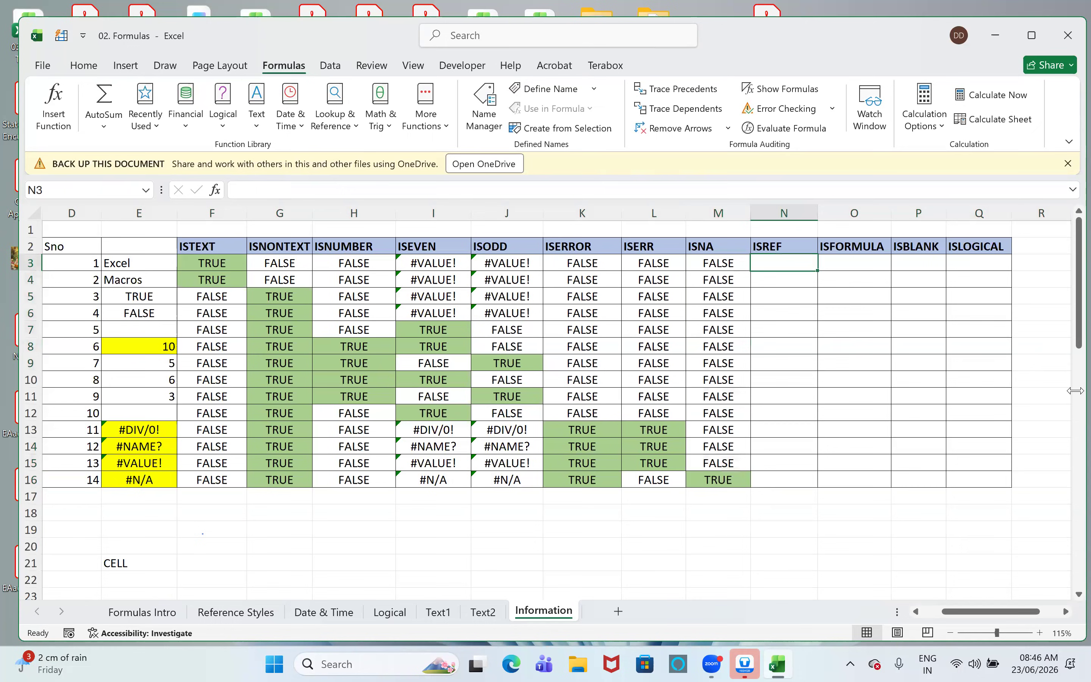
pyautogui.write('=isr')
pyautogui.press('Tab')
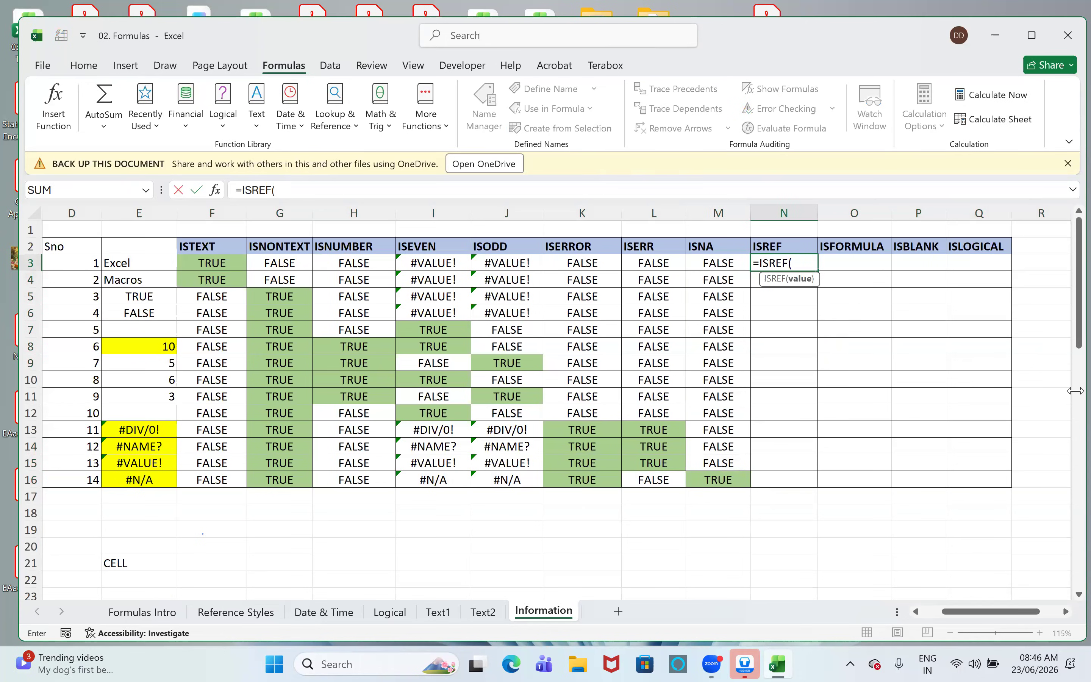
pyautogui.write('A1)')
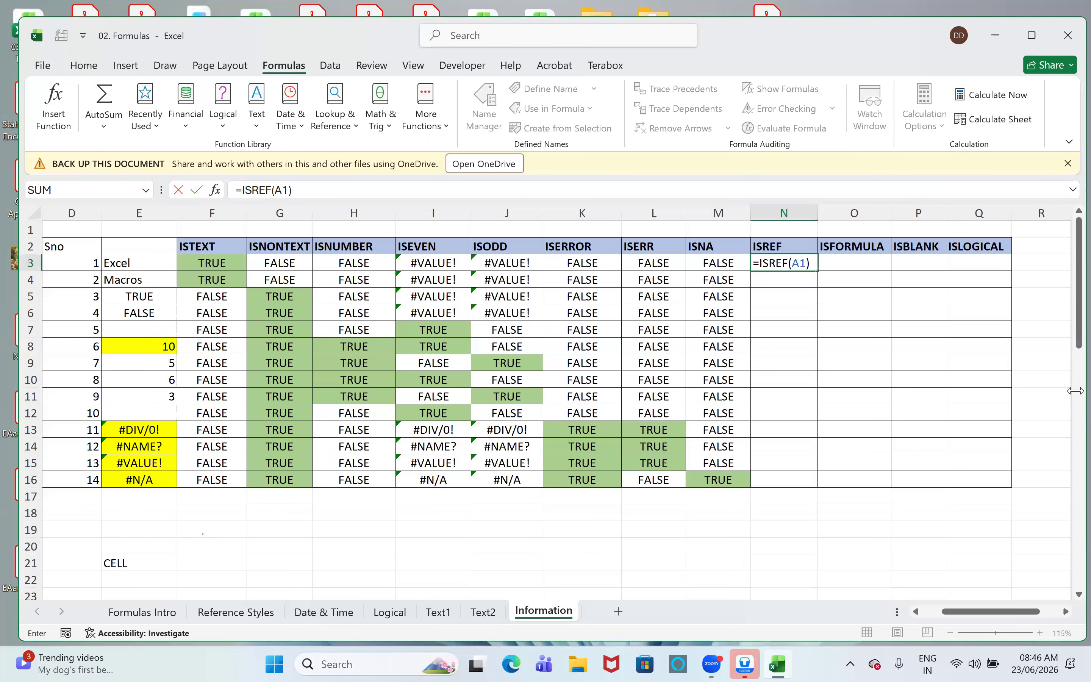
pyautogui.press('Return')
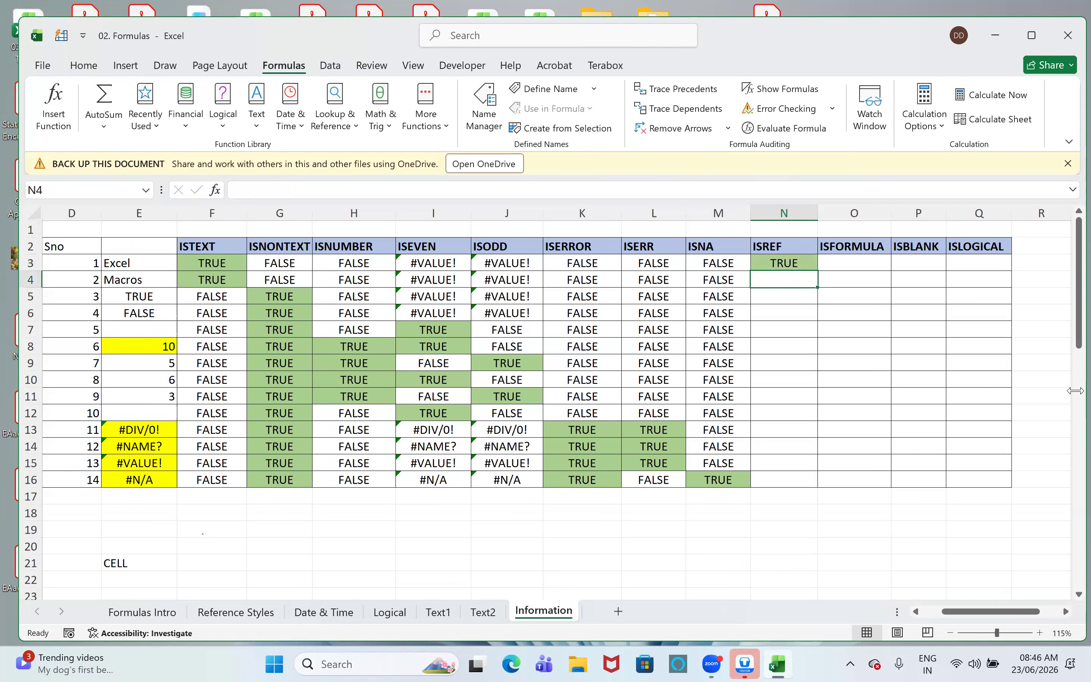
# - Enter =ISREF(A1048576) in cell N4 to test the sheet's last row
pyautogui.write('=sr')
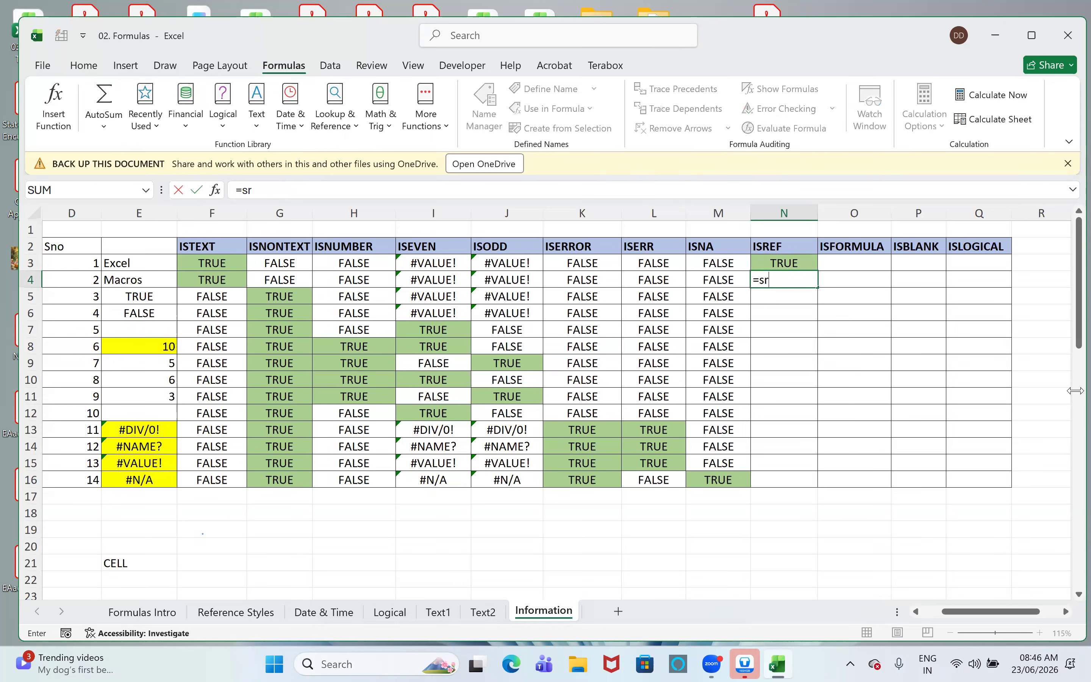
pyautogui.press('BackSpace')
pyautogui.press('BackSpace')
pyautogui.write('isre')
pyautogui.press('Tab')
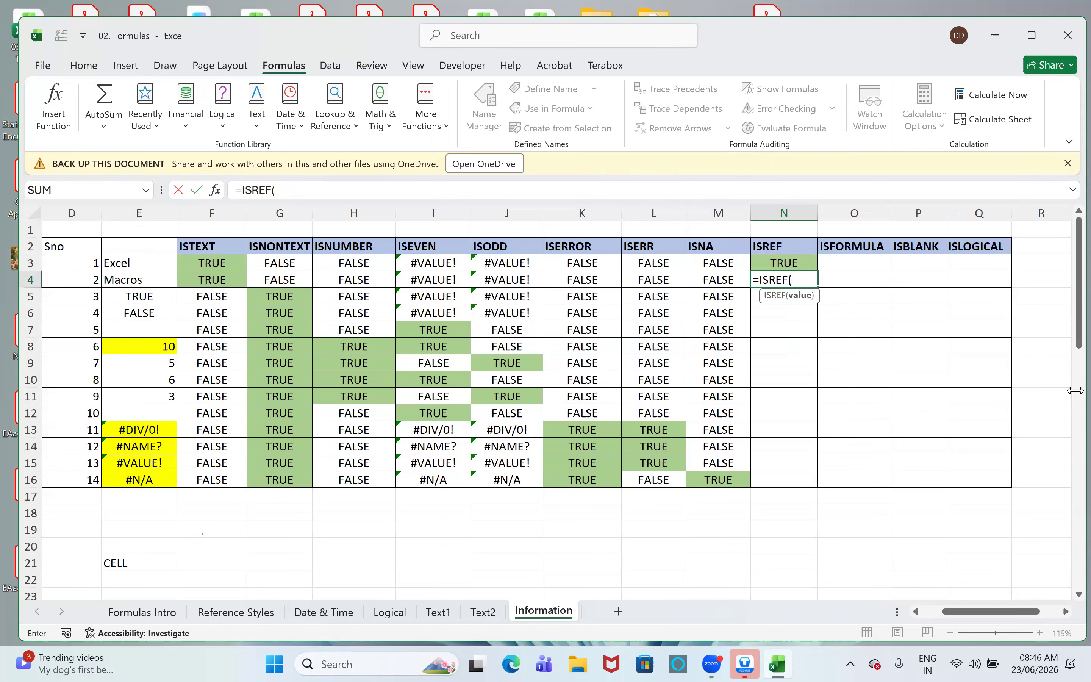
pyautogui.write('A1048576')
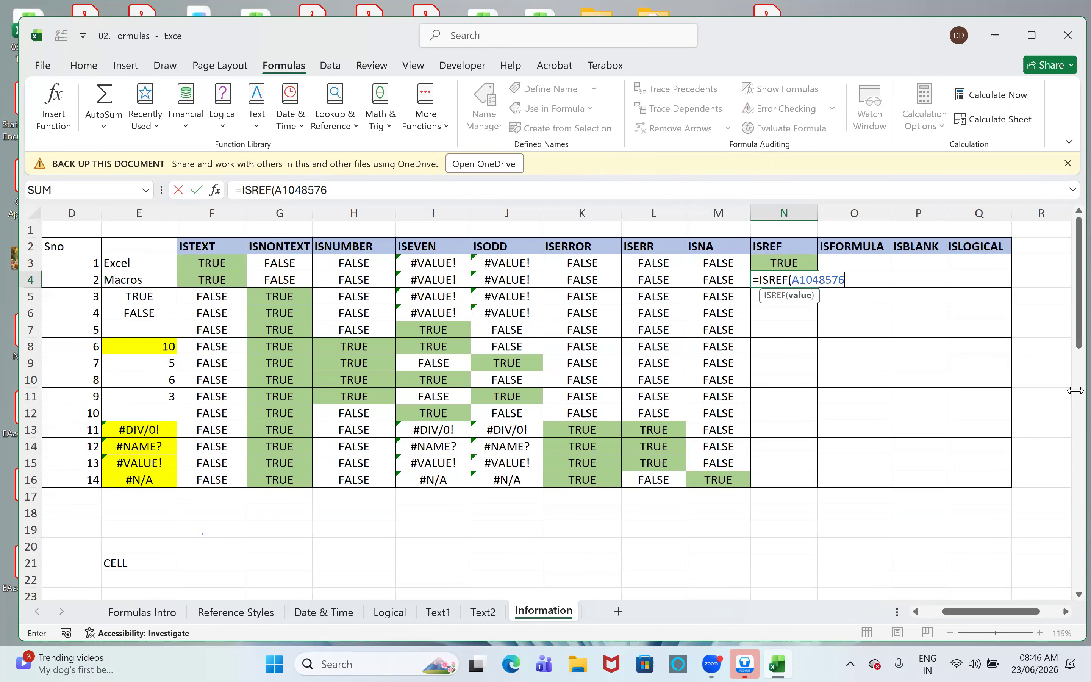
pyautogui.write(')')
pyautogui.press('Return')
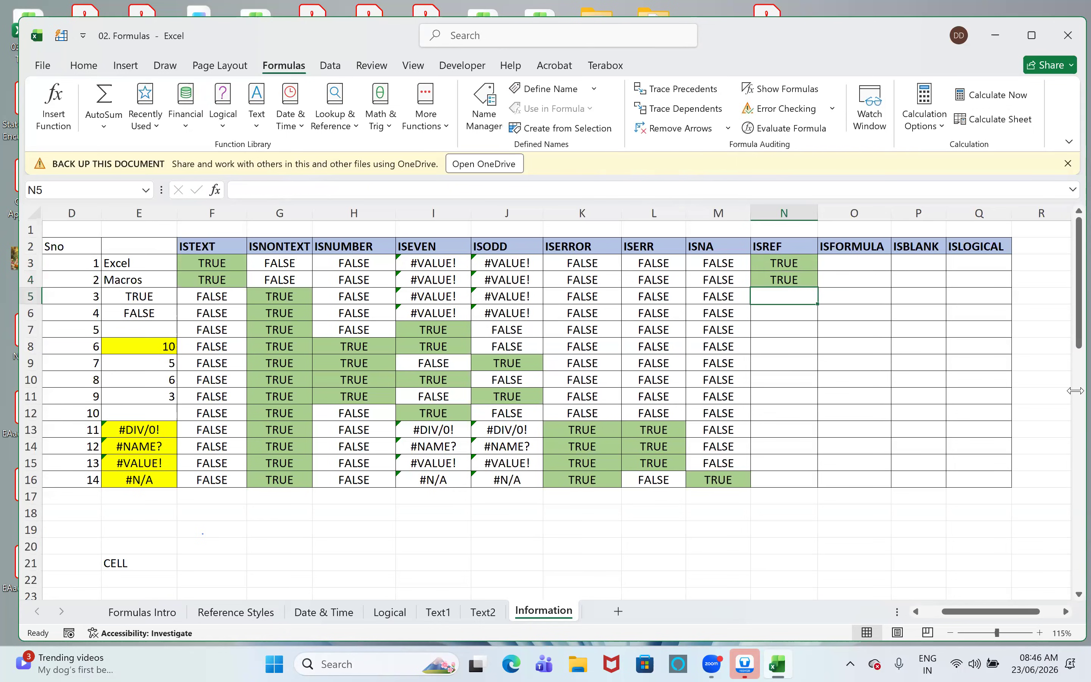
# - Copy the ISREF formula down into N5 and change its argument to A1048577, one row beyond the sheet's limit
pyautogui.hotkey('ctrl', 'd')
pyautogui.press('F2')
pyautogui.press('Left')
pyautogui.hotkey('shift', 'Left')
pyautogui.hotkey('shift', 'Left')
pyautogui.hotkey('shift', 'Left')
pyautogui.hotkey('shift', 'Left')
pyautogui.hotkey('shift', 'Left')
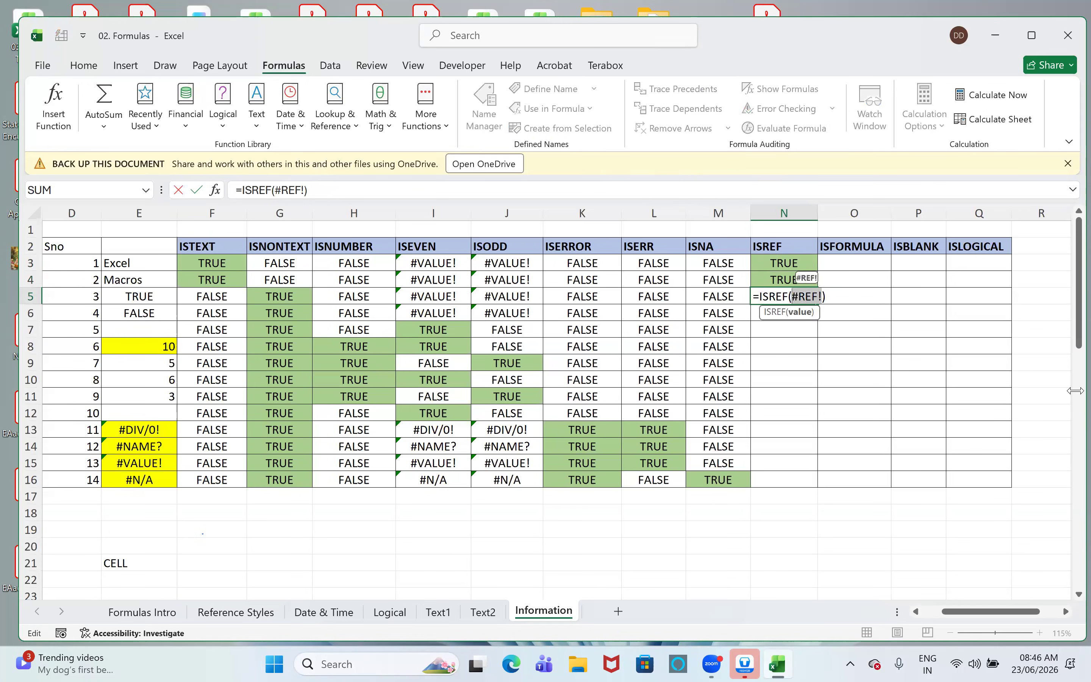
pyautogui.write('A')
pyautogui.write('1048')
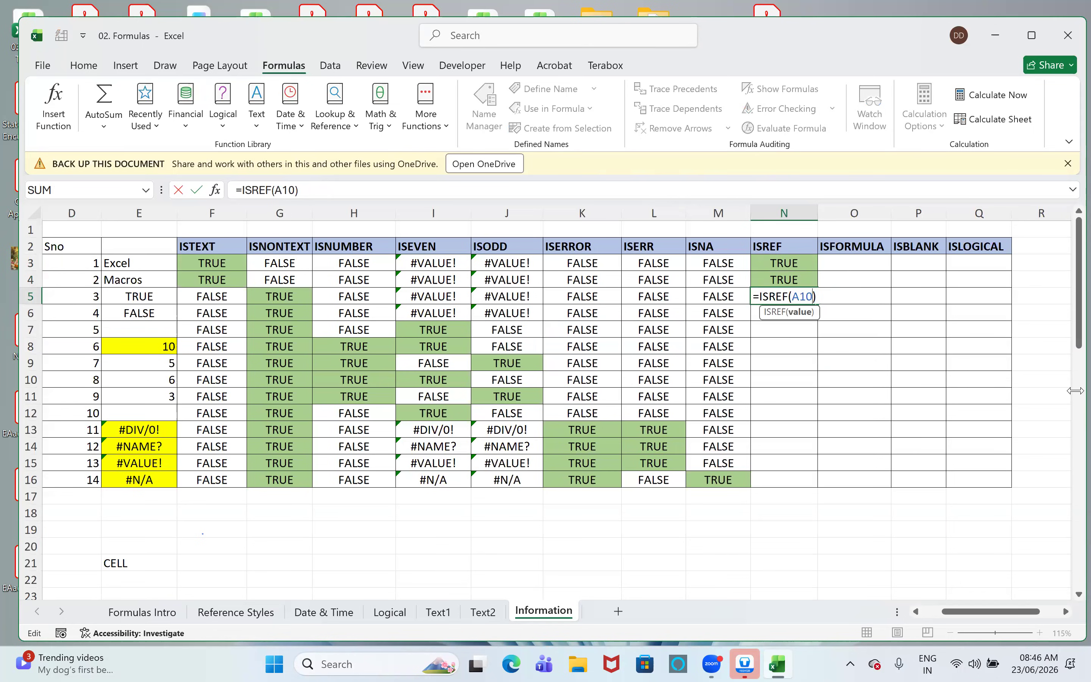
pyautogui.write('576')
pyautogui.press('BackSpace')
pyautogui.write('7')
pyautogui.press('Return')
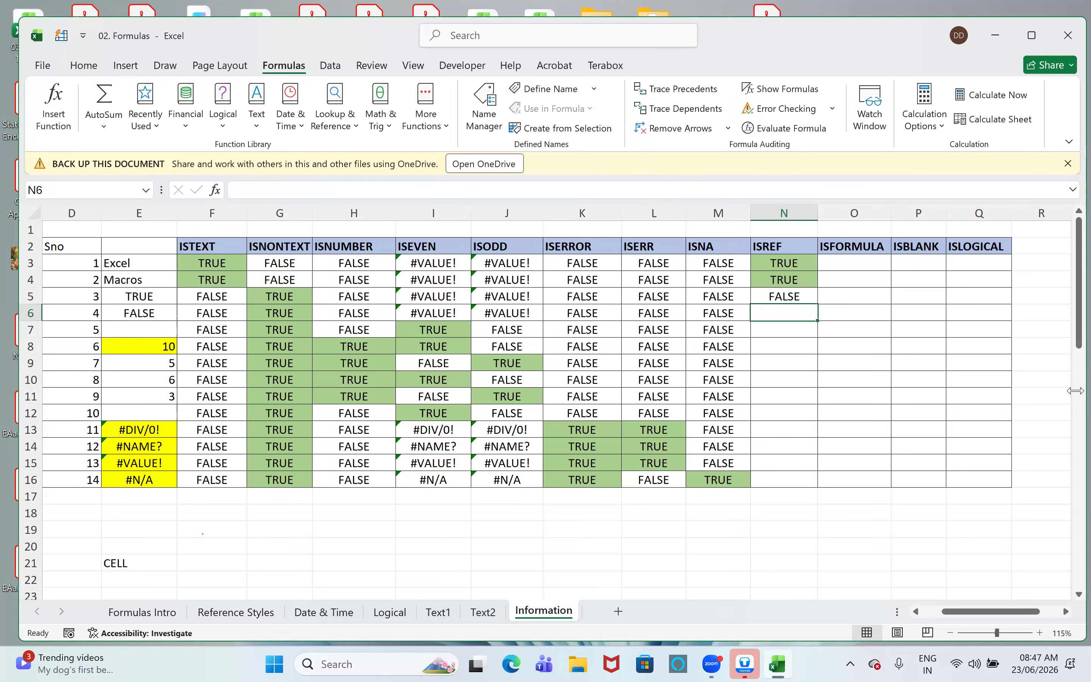
# - Copy the ISREF formula down into N6 and change its argument to XFE1, one column beyond the sheet's limit
pyautogui.hotkey('ctrl', 'd')
pyautogui.press('F2')
pyautogui.press('Left')
pyautogui.hotkey('shift', 'Left')
pyautogui.hotkey('shift', 'Left')
pyautogui.hotkey('shift', 'Left')
pyautogui.hotkey('shift', 'Left')
pyautogui.hotkey('shift', 'Left')
pyautogui.hotkey('shift', 'Left')
pyautogui.hotkey('shift', 'Left')
pyautogui.hotkey('shift', 'Left')
pyautogui.hotkey('shift', 'Left')
pyautogui.hotkey('shift', 'Right')
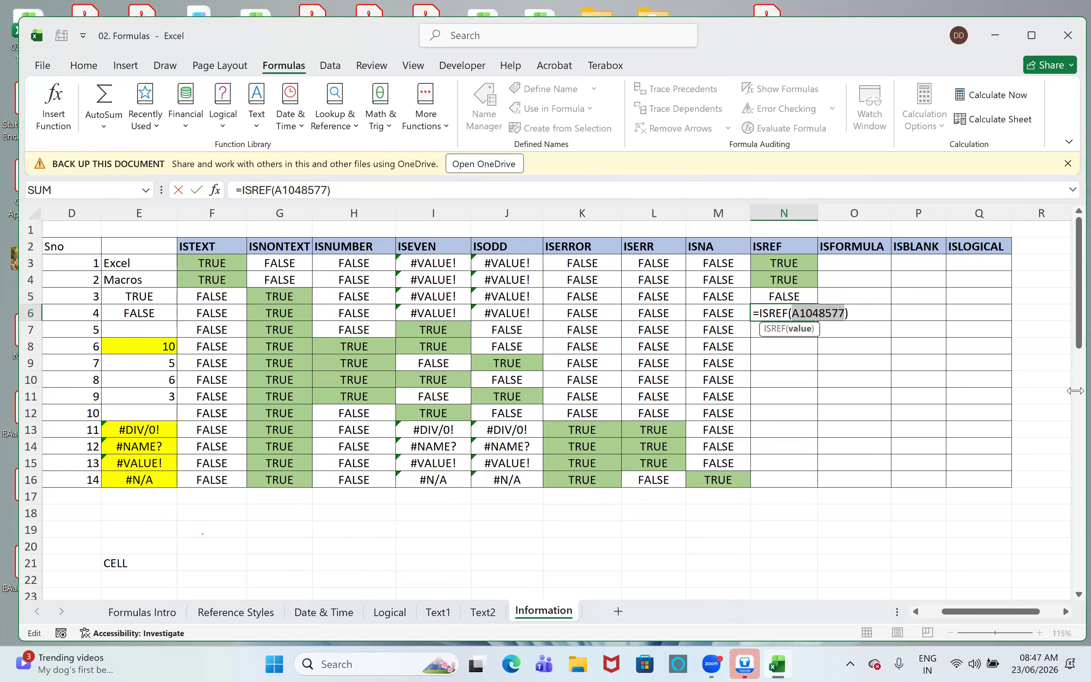
pyautogui.write('XFE')
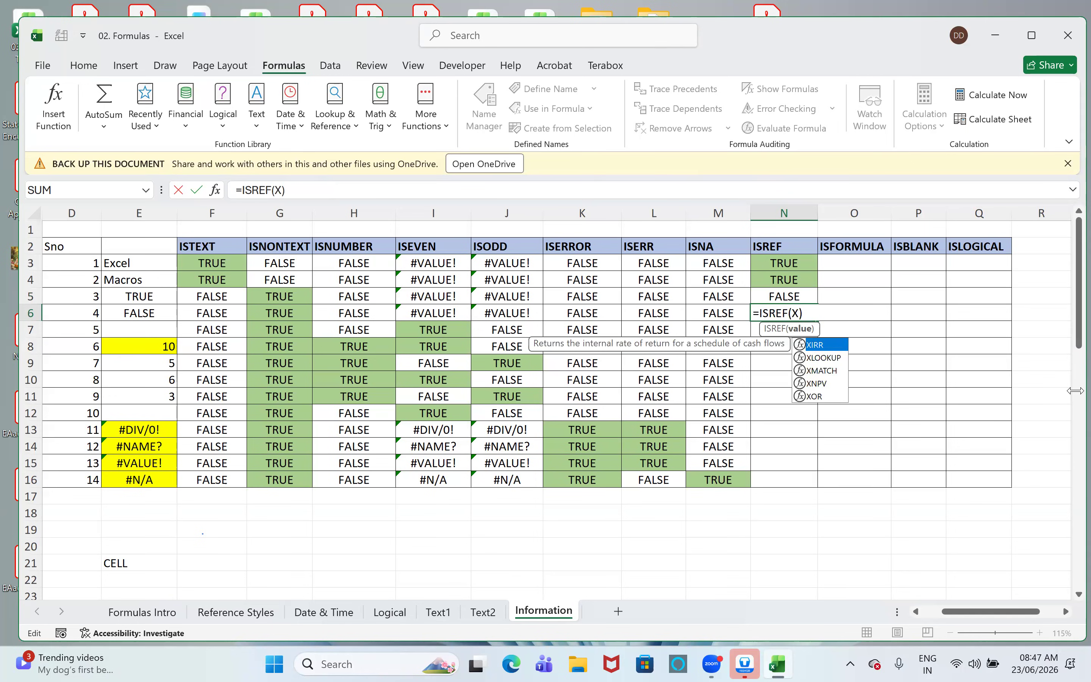
pyautogui.write('1')
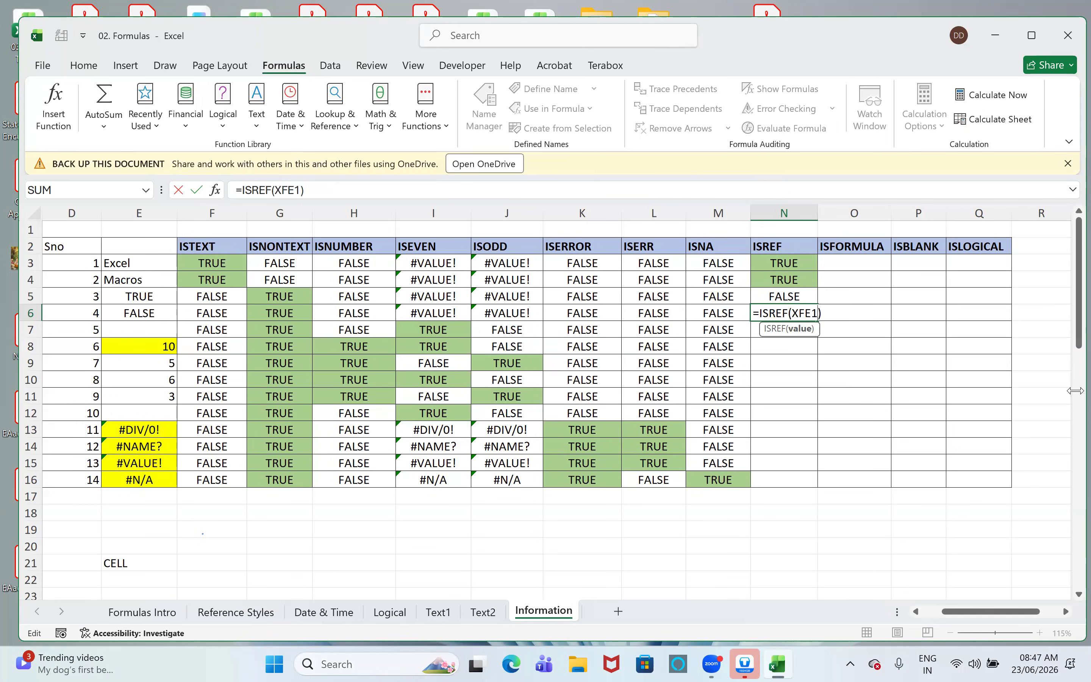
pyautogui.press('Return')
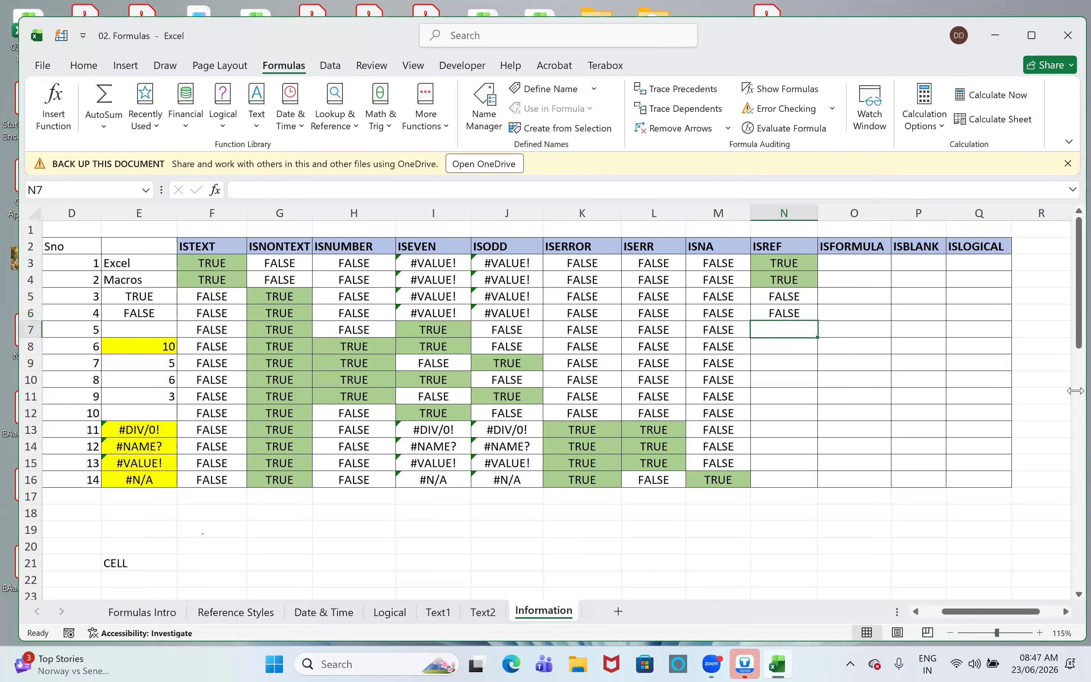
# - Enter =ISFORMULA(E3) in cell O3 of the ISFORMULA column
pyautogui.press('Up')
pyautogui.press('Up')
pyautogui.press('Up')
pyautogui.press('Up')
pyautogui.press('Up')
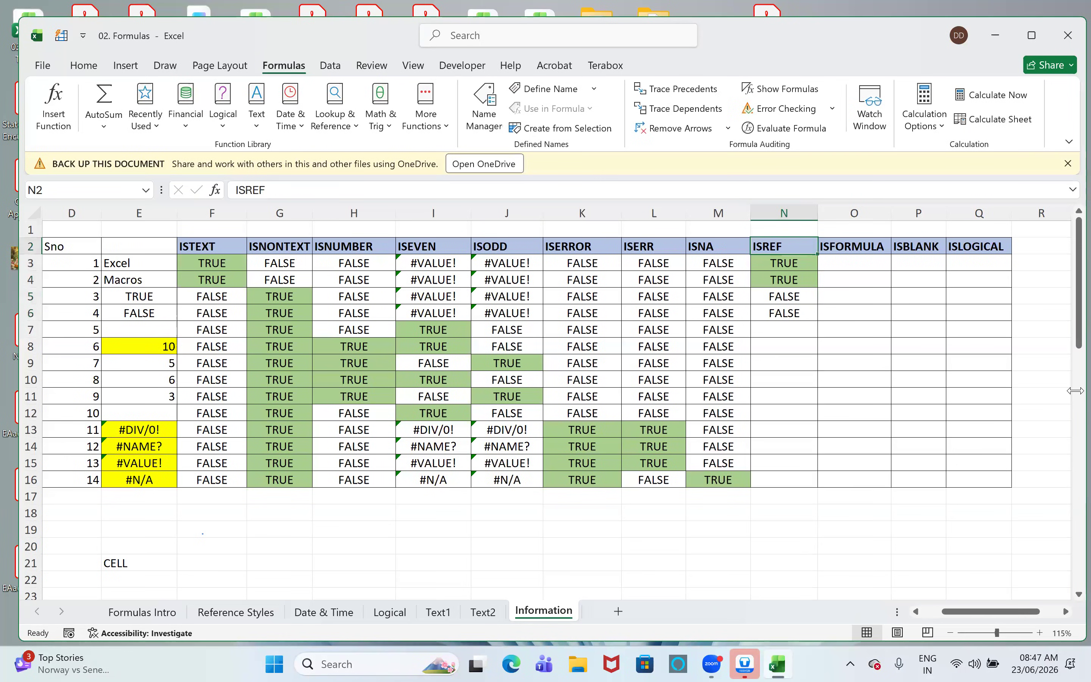
pyautogui.press('Right')
pyautogui.press('Down')
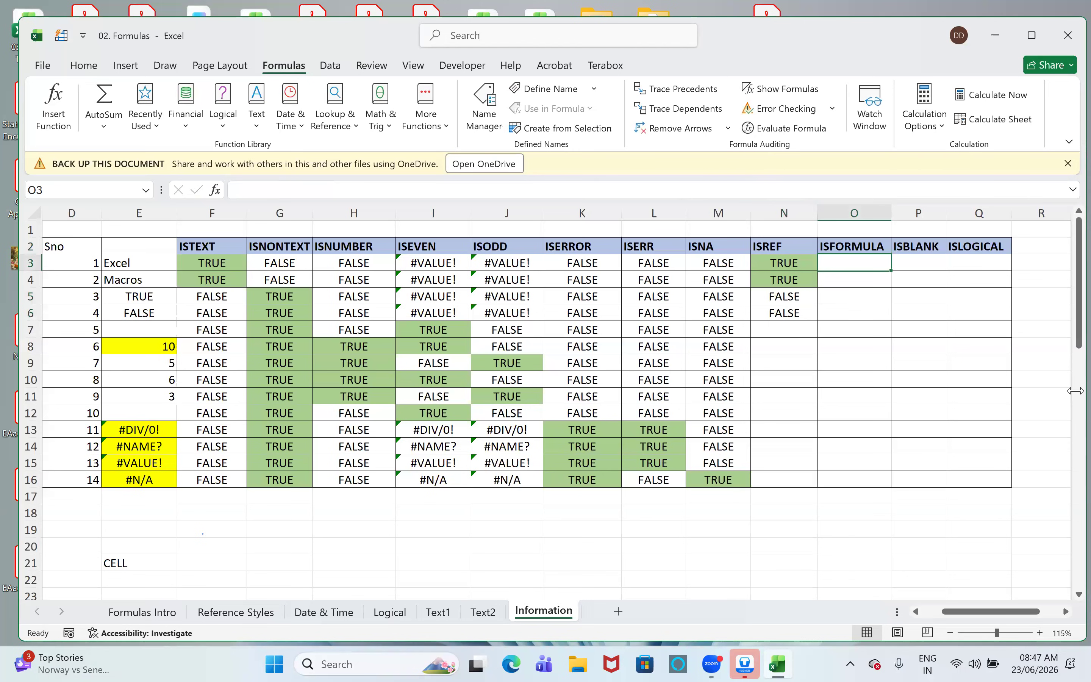
pyautogui.write('=isf')
pyautogui.press('Tab')
pyautogui.press('Left')
pyautogui.press('Left')
pyautogui.press('Left')
pyautogui.press('Left')
pyautogui.press('Left')
pyautogui.press('Left')
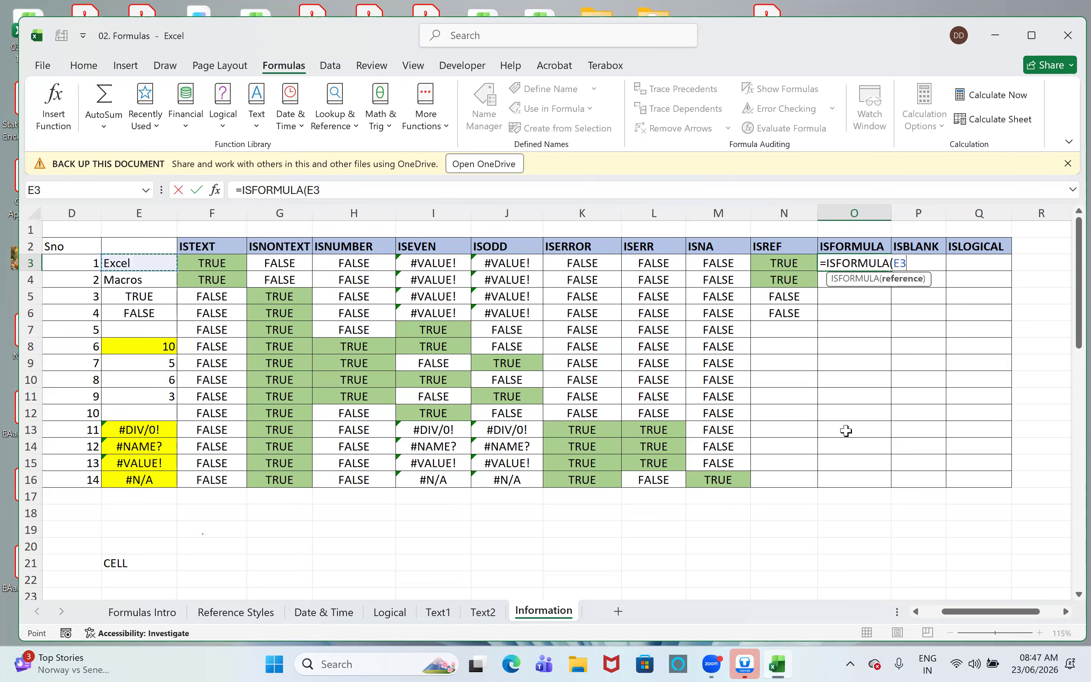
pyautogui.press('Return')
# - Fill the ISFORMULA formula from O3 down through O16
pyautogui.press('Up')
pyautogui.hotkey('shift', 'Down')
pyautogui.hotkey('shift', 'Down')
pyautogui.hotkey('shift', 'Down')
pyautogui.hotkey('shift', 'Down')
pyautogui.hotkey('shift', 'Down')
pyautogui.hotkey('shift', 'Down')
pyautogui.hotkey('shift', 'Down')
pyautogui.hotkey('shift', 'Down')
pyautogui.hotkey('shift', 'Down')
pyautogui.hotkey('shift', 'Down')
pyautogui.hotkey('shift', 'Down')
pyautogui.hotkey('shift', 'Down')
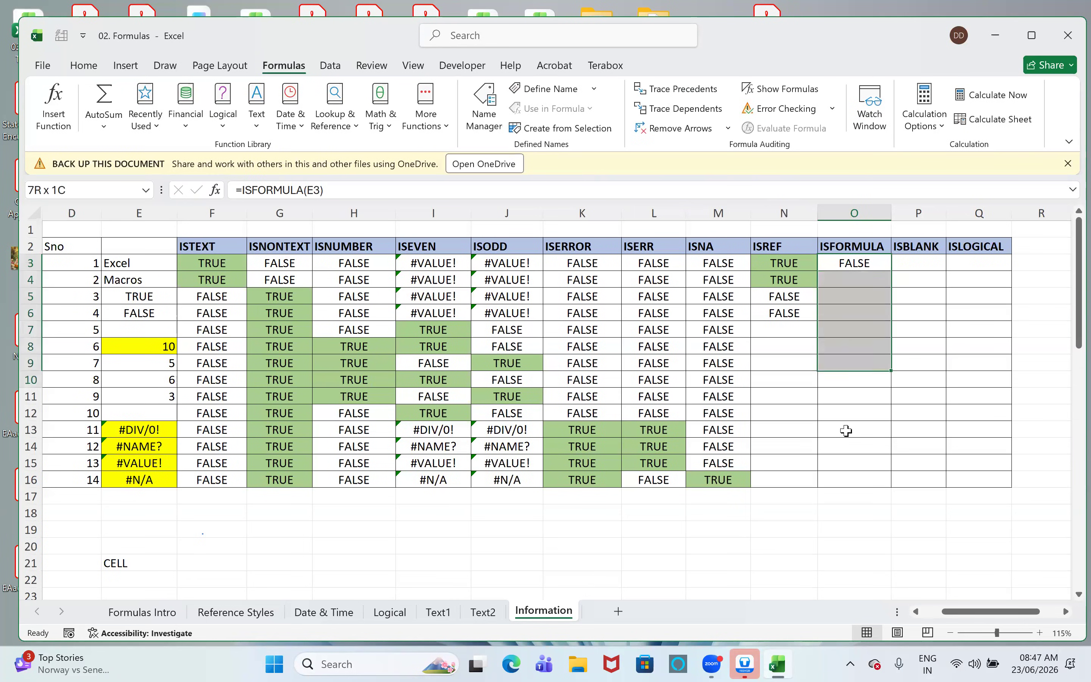
pyautogui.hotkey('shift', 'Down')
pyautogui.hotkey('ctrl', 'd')
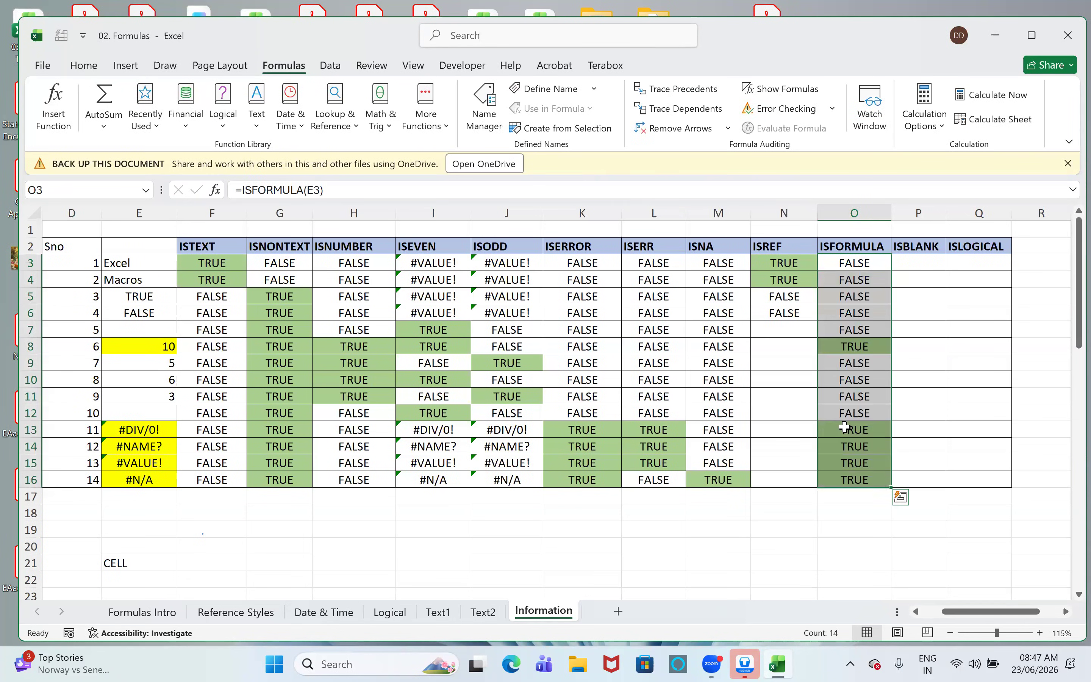
# - Compare the ISFORMULA result in O8 with row 8 and inspect the source formulas in E13 through E15
pyautogui.click(851, 349)
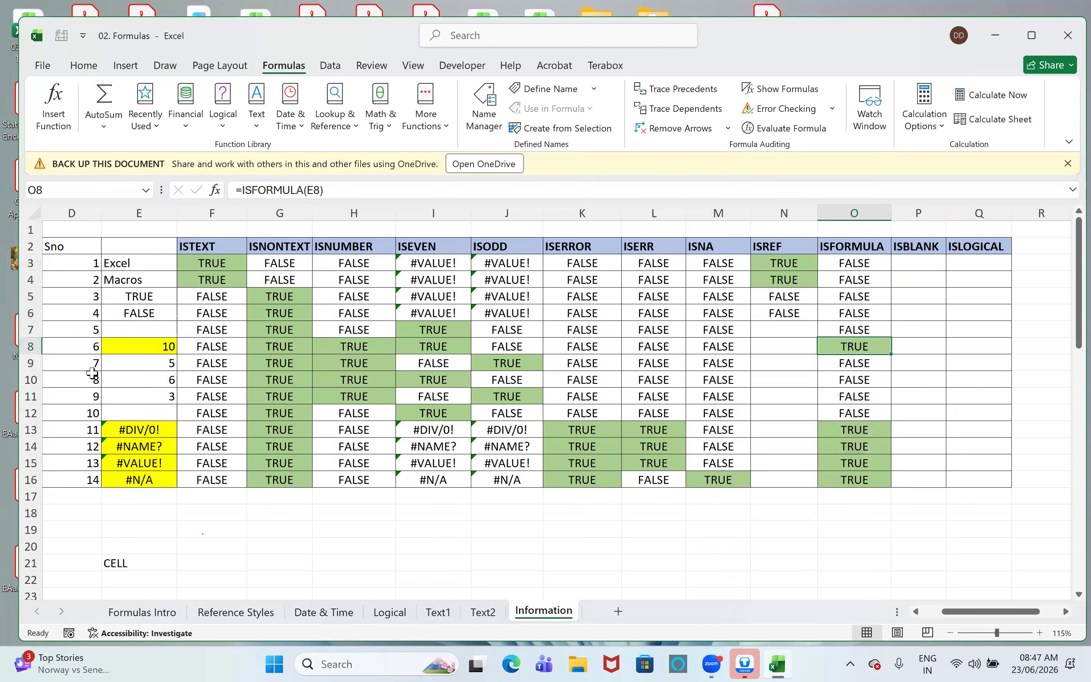
pyautogui.click(21, 347)
pyautogui.click(160, 431)
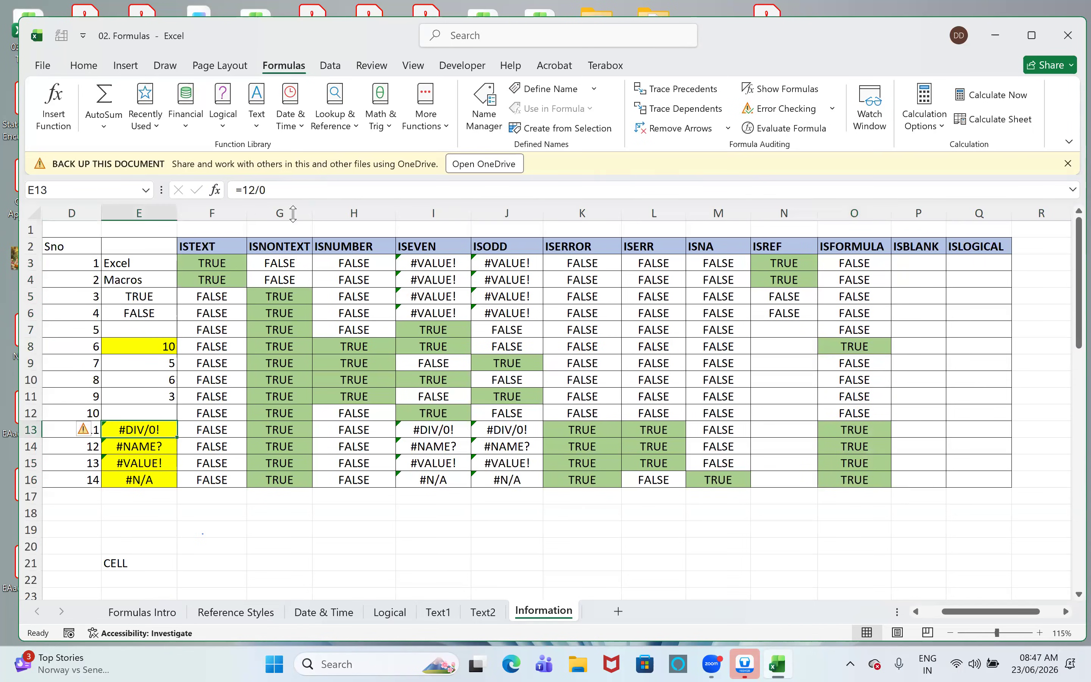
pyautogui.click(111, 445)
pyautogui.click(151, 465)
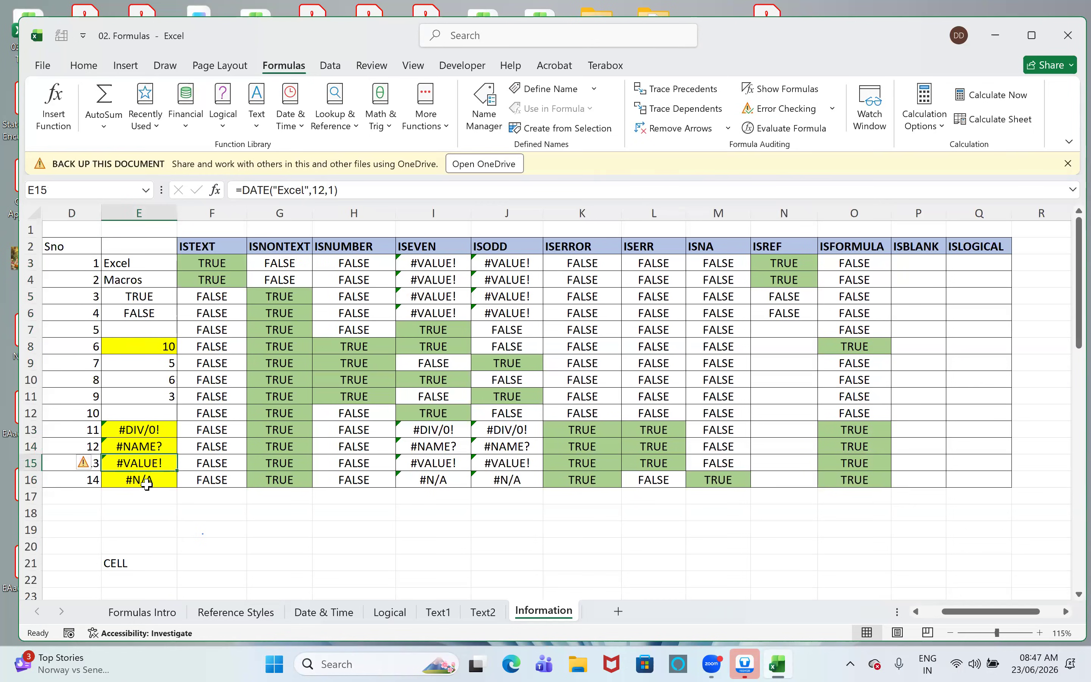
# - Enter =ISBLANK(E3) in cell P3 of the ISBLANK column
pyautogui.click(910, 258)
pyautogui.write('=isb')
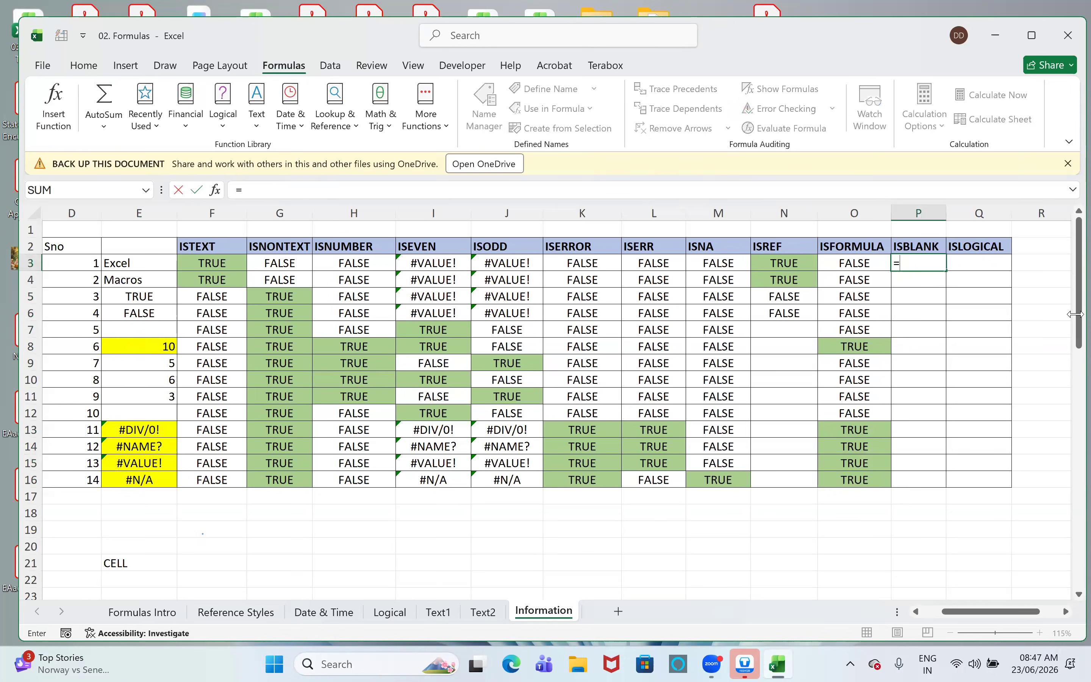
pyautogui.press('Tab')
pyautogui.press('Left')
pyautogui.press('Left')
pyautogui.press('Left')
pyautogui.press('Left')
pyautogui.press('Left')
pyautogui.press('Left')
pyautogui.press('Left')
pyautogui.press('Left')
pyautogui.press('Left')
pyautogui.press('Left')
pyautogui.press('Left')
pyautogui.press('Left')
pyautogui.press('Right')
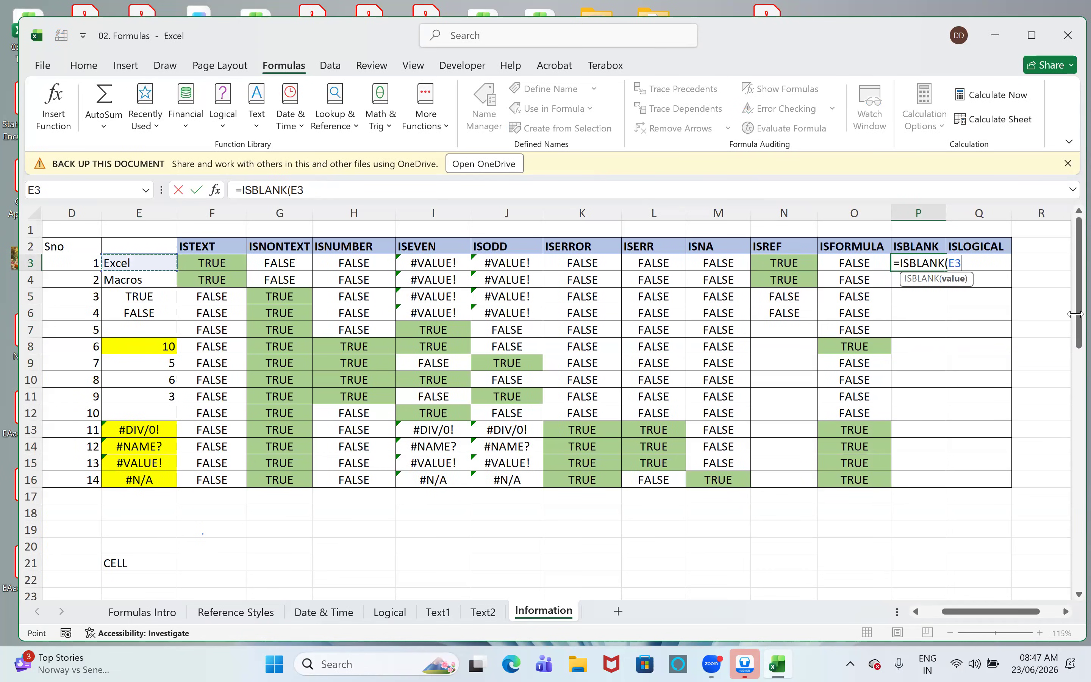
pyautogui.press('Return')
# - Fill the ISBLANK formula from P3 down through P16
pyautogui.press('Up')
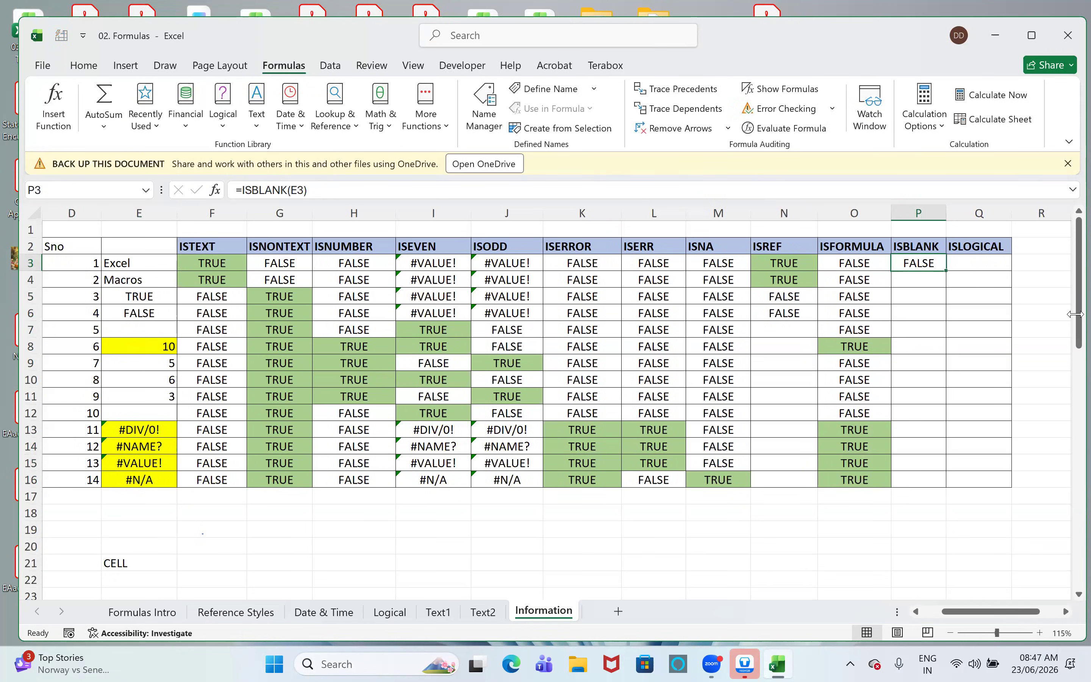
pyautogui.hotkey('shift', 'Down')
pyautogui.hotkey('shift', 'Down')
pyautogui.hotkey('shift', 'Down')
pyautogui.hotkey('shift', 'Down')
pyautogui.hotkey('shift', 'Down')
pyautogui.hotkey('shift', 'Down')
pyautogui.hotkey('shift', 'Down')
pyautogui.hotkey('shift', 'Down')
pyautogui.hotkey('shift', 'Down')
pyautogui.hotkey('shift', 'Down')
pyautogui.hotkey('shift', 'Down')
pyautogui.hotkey('shift', 'Down')
pyautogui.hotkey('shift', 'Down')
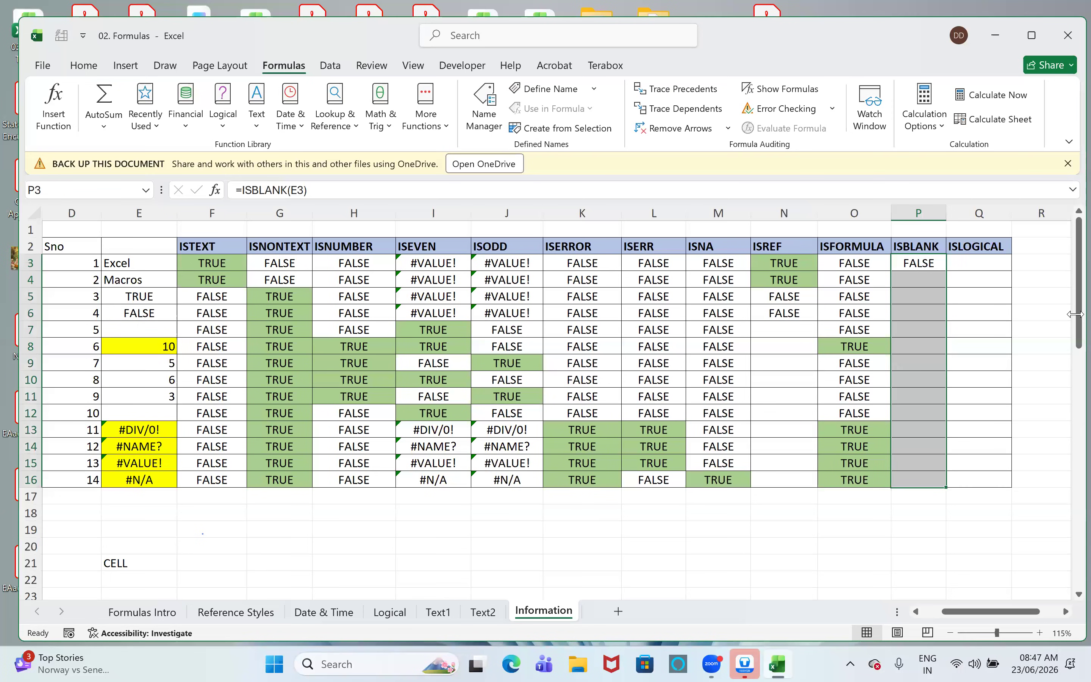
pyautogui.hotkey('ctrl', 'd')
# - Enter =ISLOGICAL(E3) in cell Q3 of the ISLOGICAL column
pyautogui.press('Right')
pyautogui.press('Down')
pyautogui.press('Up')
pyautogui.write('=islog')
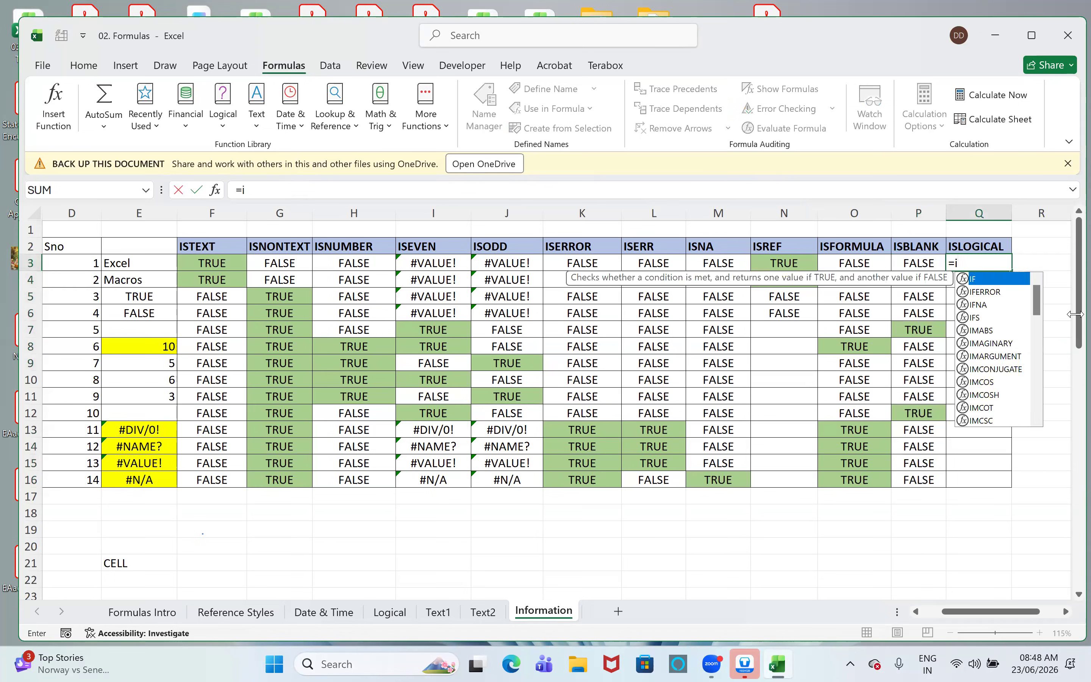
pyautogui.press('Tab')
pyautogui.press('Left')
pyautogui.press('Left')
pyautogui.press('Left')
pyautogui.press('Left')
pyautogui.press('Left')
pyautogui.press('Left')
pyautogui.press('Left')
pyautogui.press('Left')
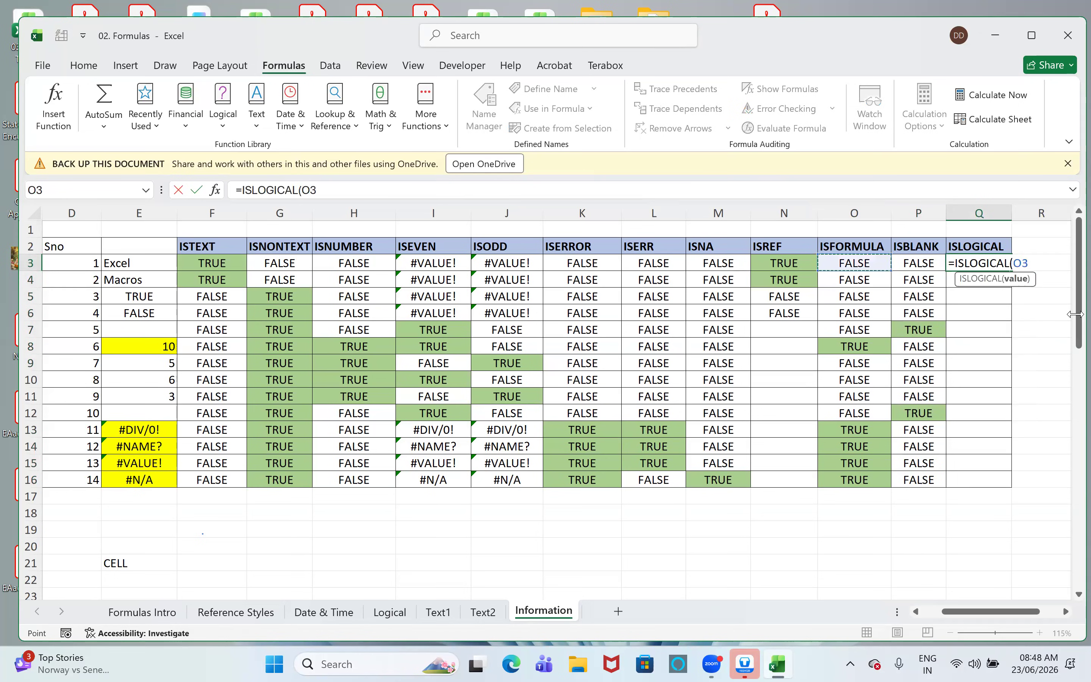
pyautogui.press('Left')
pyautogui.press('Left')
pyautogui.press('Left')
pyautogui.press('Left')
pyautogui.press('Left')
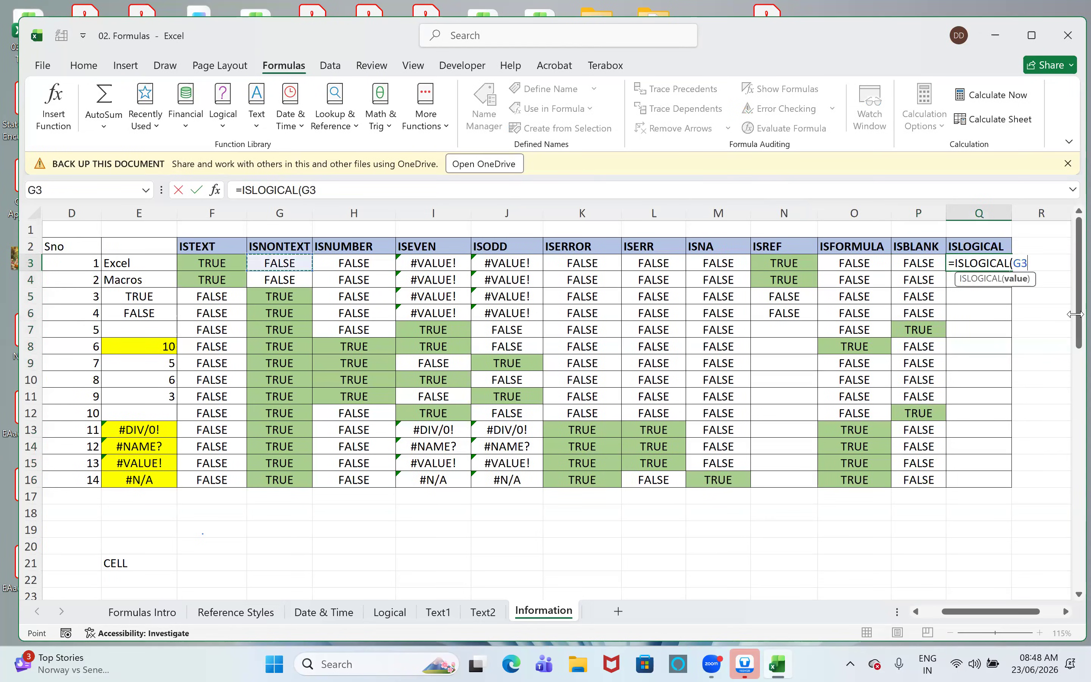
pyautogui.press('Right')
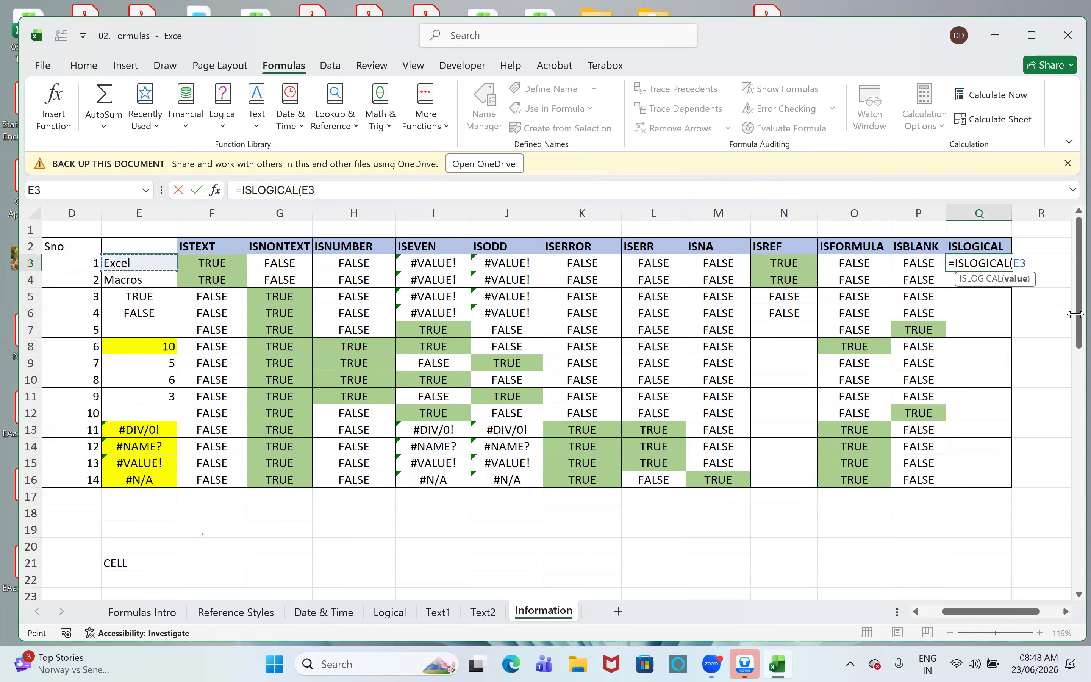
pyautogui.write(')')
pyautogui.press('Return')
# - Fill the ISLOGICAL formula from Q3 down through Q16, and select rows 5 and 6 to check the logical values
pyautogui.press('Up')
pyautogui.hotkey('shift', 'Down')
pyautogui.hotkey('shift', 'Down')
pyautogui.hotkey('shift', 'Down')
pyautogui.hotkey('shift', 'Down')
pyautogui.hotkey('shift', 'Down')
pyautogui.hotkey('shift', 'Down')
pyautogui.hotkey('shift', 'Down')
pyautogui.hotkey('shift', 'Down')
pyautogui.hotkey('shift', 'Down')
pyautogui.hotkey('shift', 'Down')
pyautogui.hotkey('shift', 'Down')
pyautogui.hotkey('shift', 'Down')
pyautogui.hotkey('shift', 'Down')
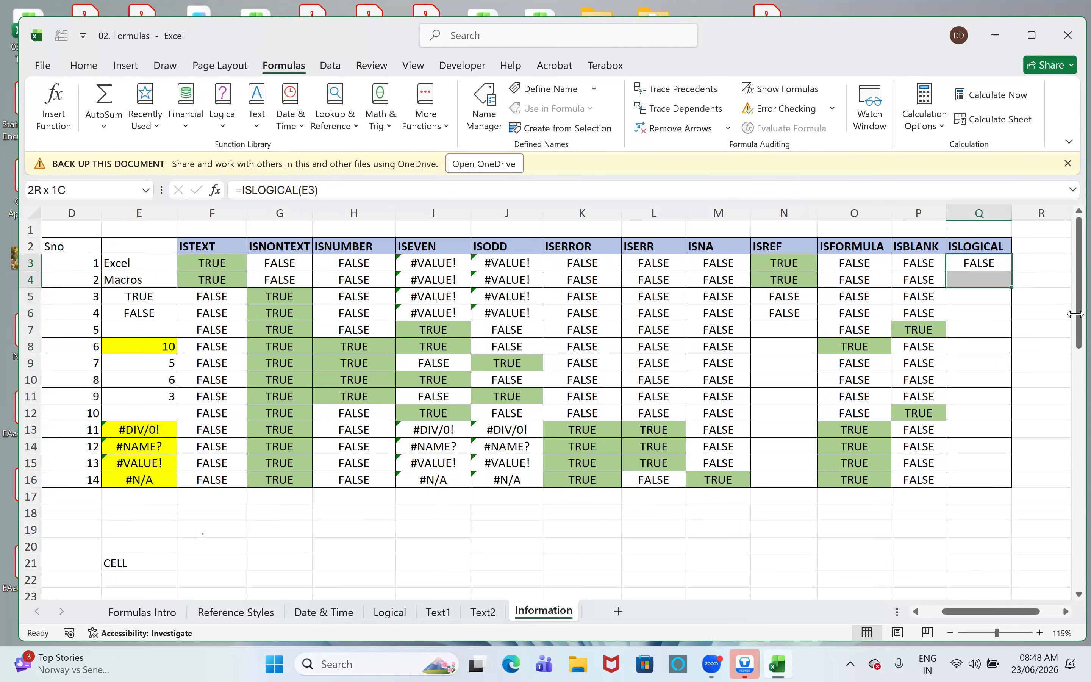
pyautogui.hotkey('ctrl', 'd')
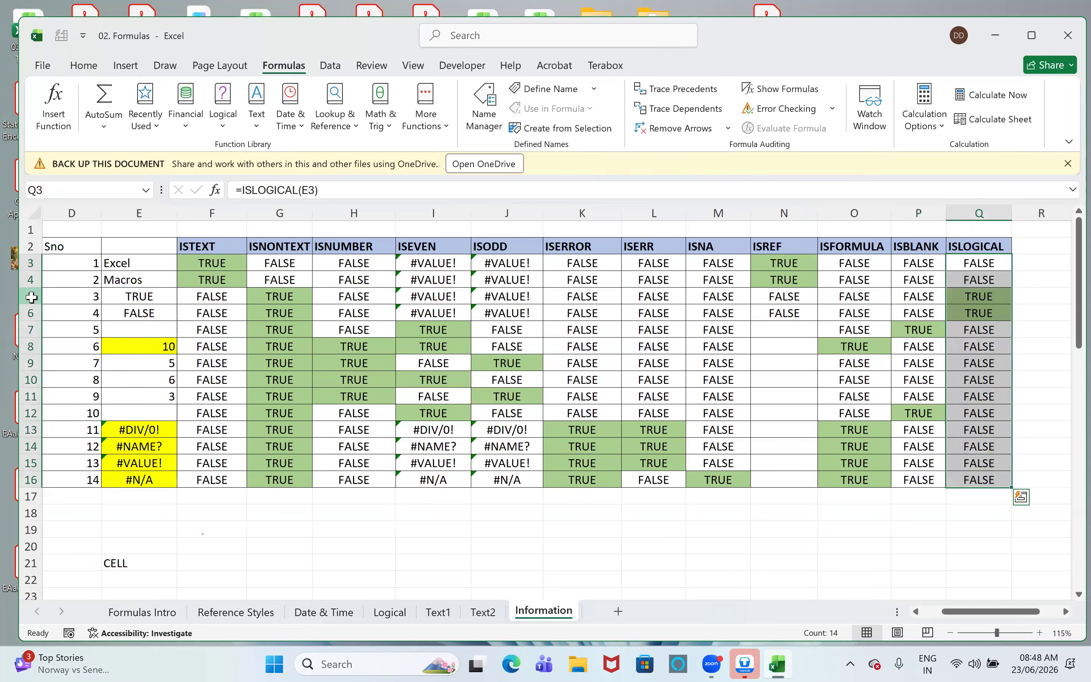
pyautogui.moveTo(34, 298); pyautogui.dragTo(32, 313)
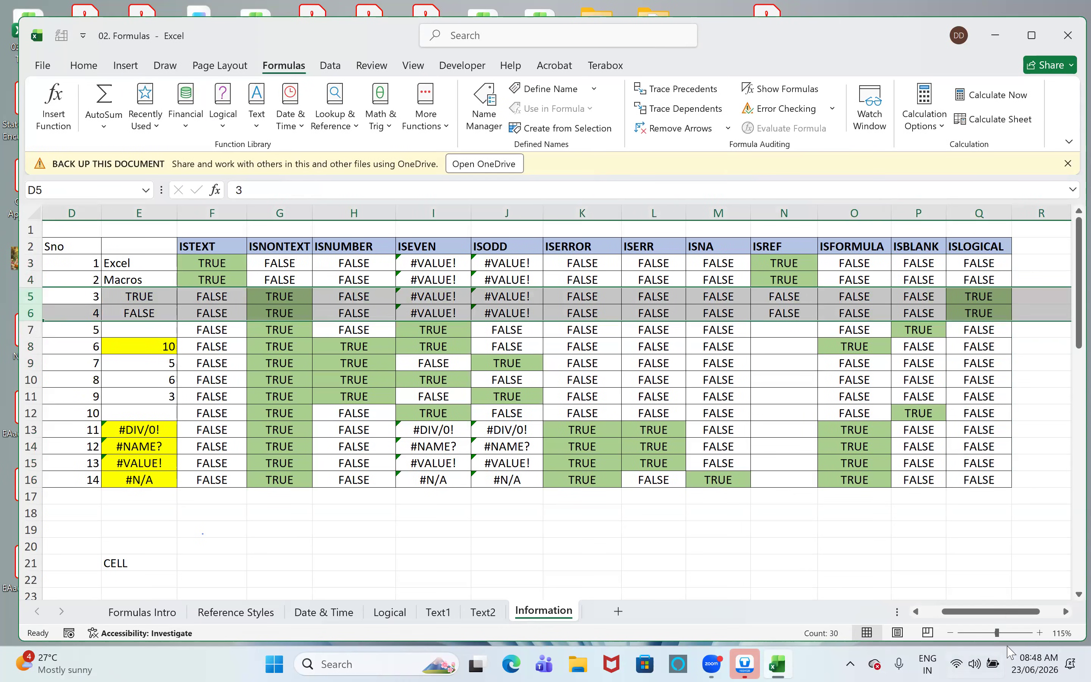
# - Re-enter =NA() in cell B18 beside the NA label
pyautogui.moveTo(951, 613); pyautogui.dragTo(931, 613)
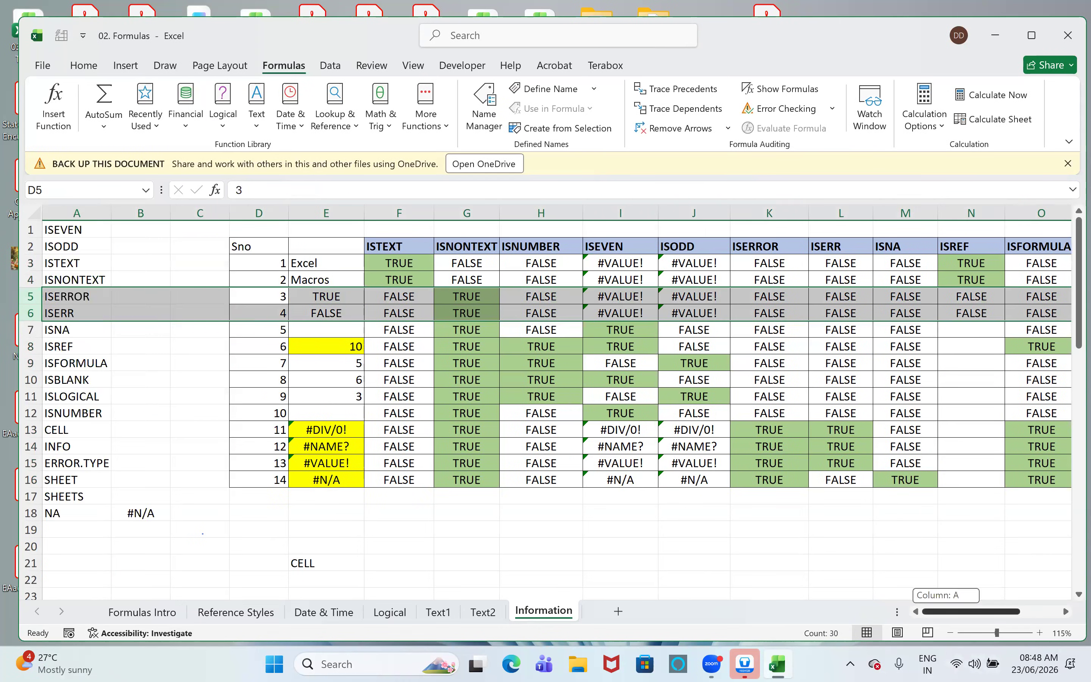
pyautogui.scroll(-2, 312, 480)
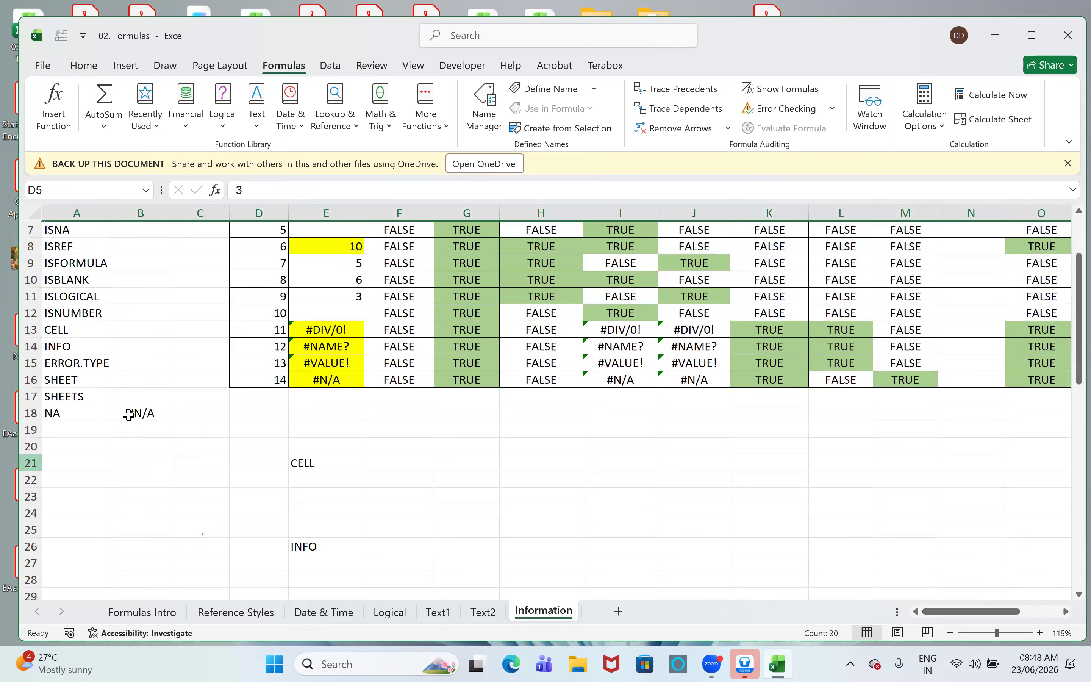
pyautogui.click(141, 413)
pyautogui.write('=na')
pyautogui.press('Tab')
pyautogui.write(')')
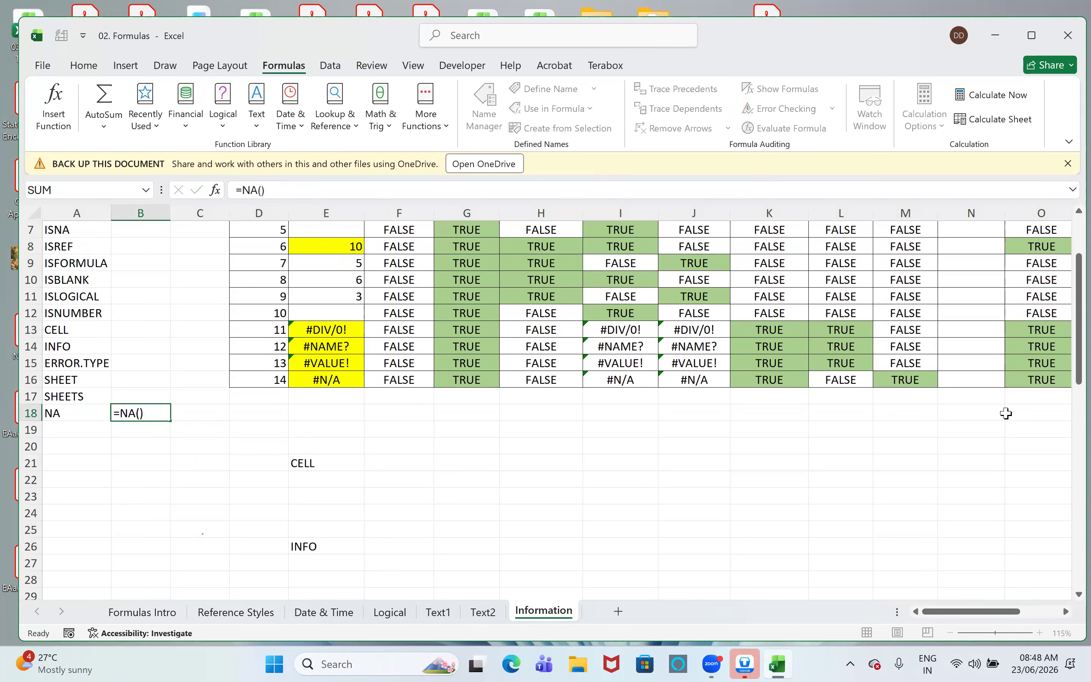
pyautogui.press('Return')
pyautogui.press('Up')
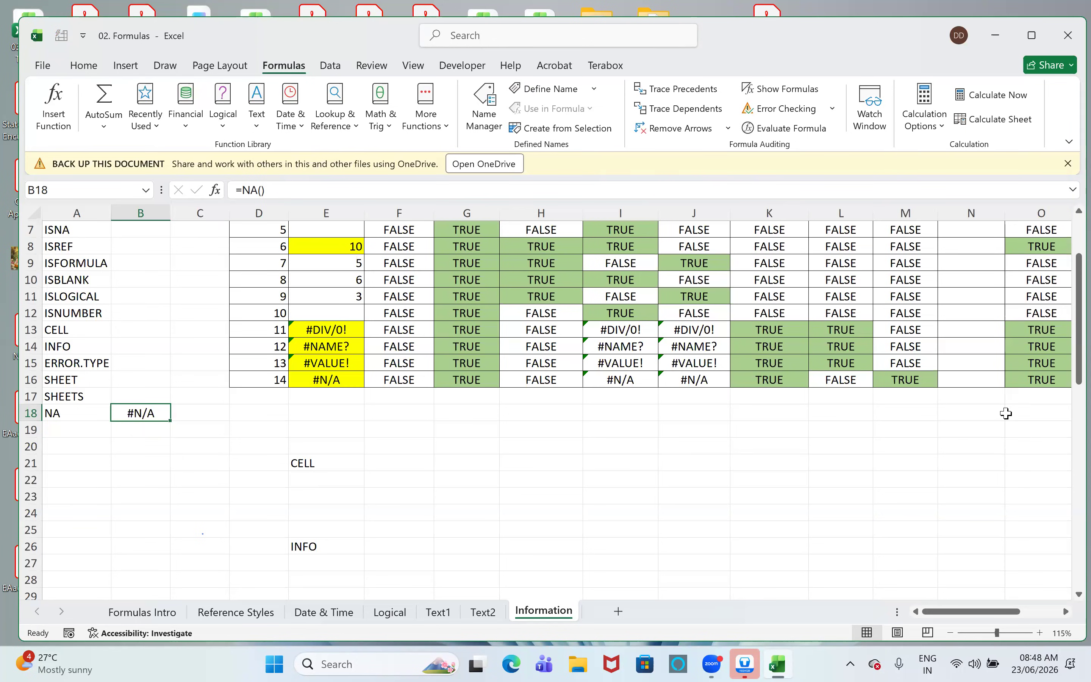
# - Enter =CELL("contents") without a reference in F21 beside the CELL label, and select A18
pyautogui.click(368, 458)
pyautogui.write('=')
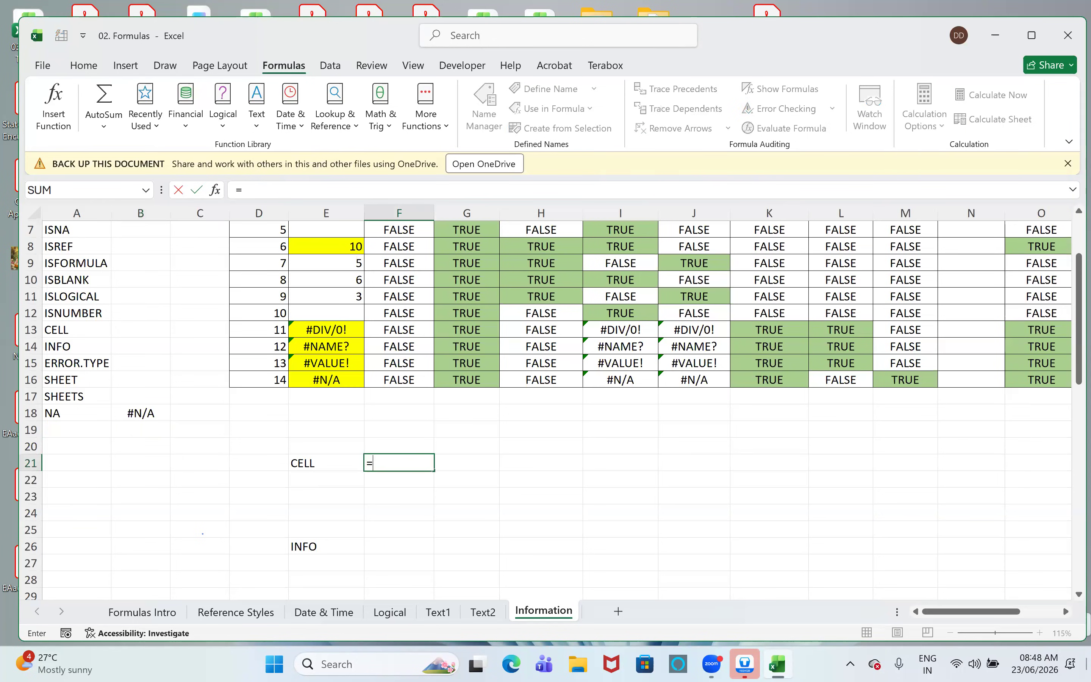
pyautogui.write('cell')
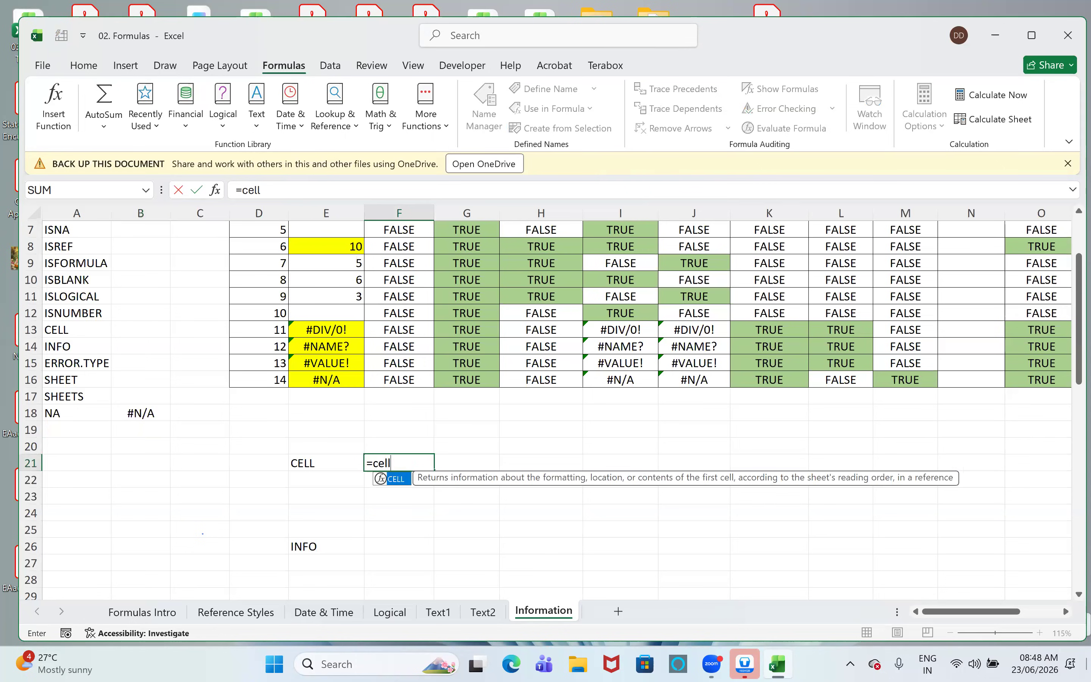
pyautogui.press('Tab')
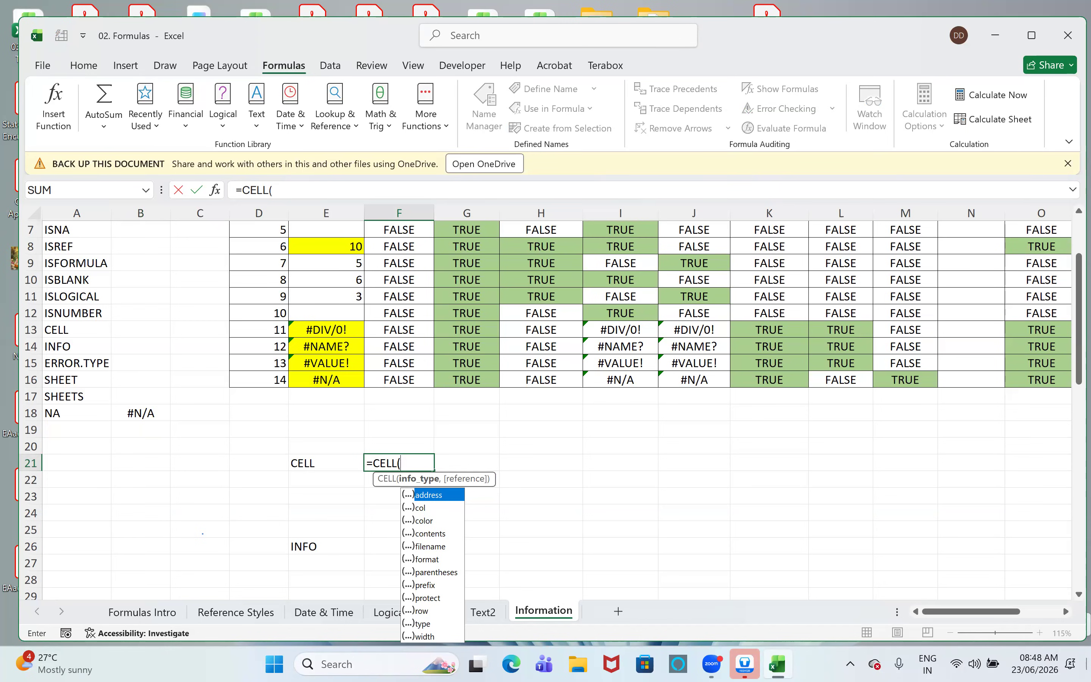
pyautogui.press('Down')
pyautogui.press('Down')
pyautogui.press('Down')
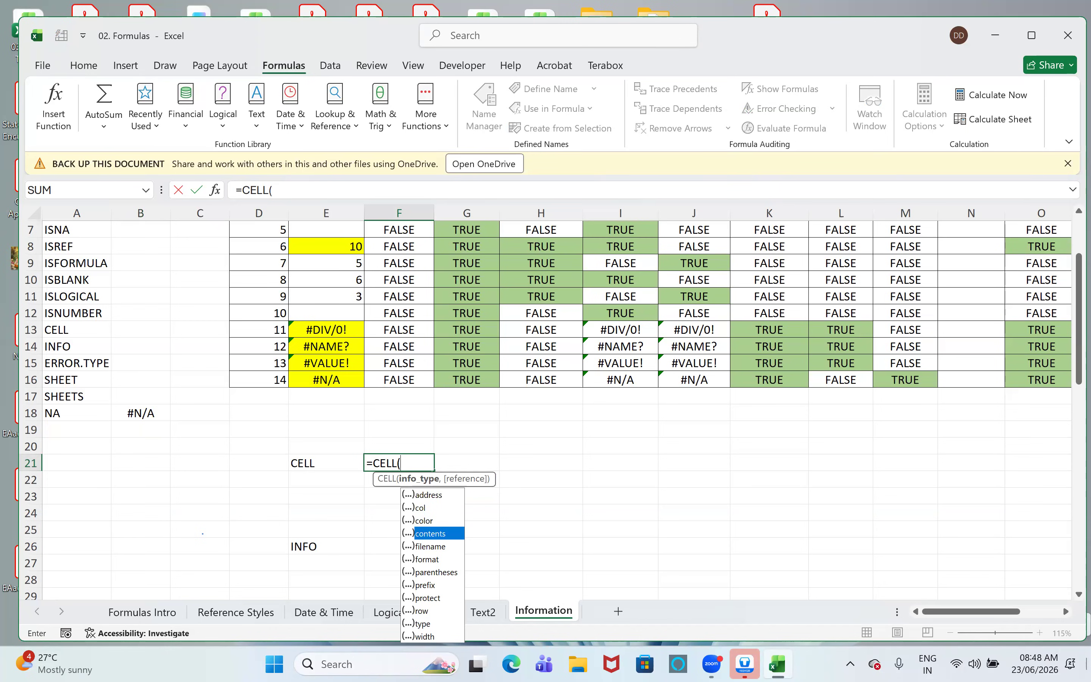
pyautogui.press('Tab')
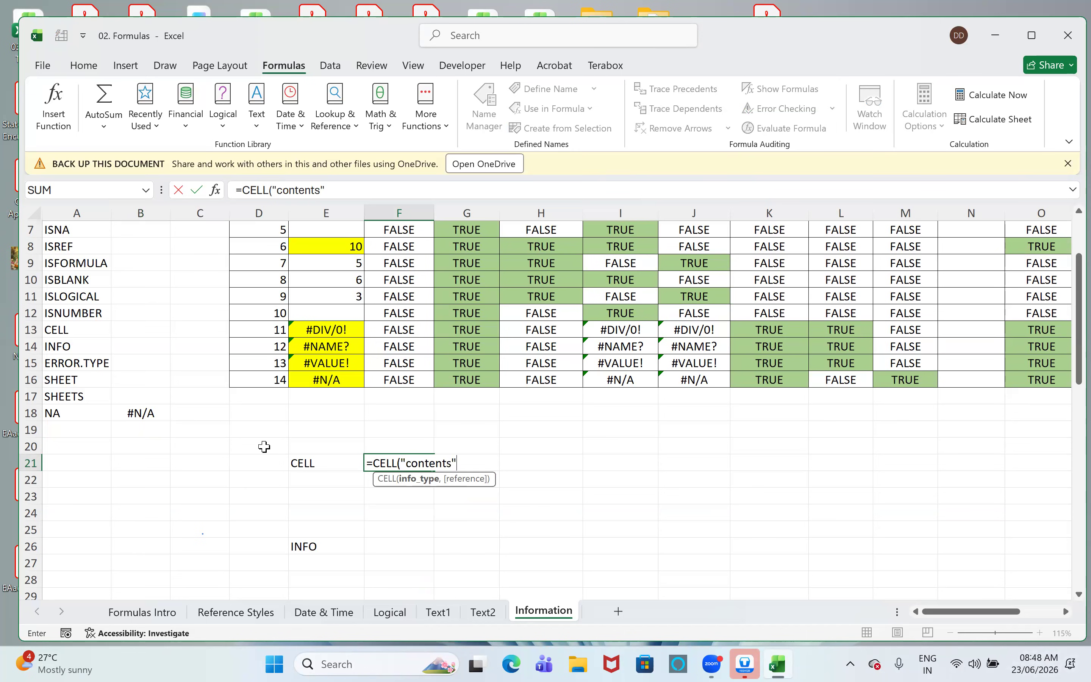
pyautogui.click(59, 411)
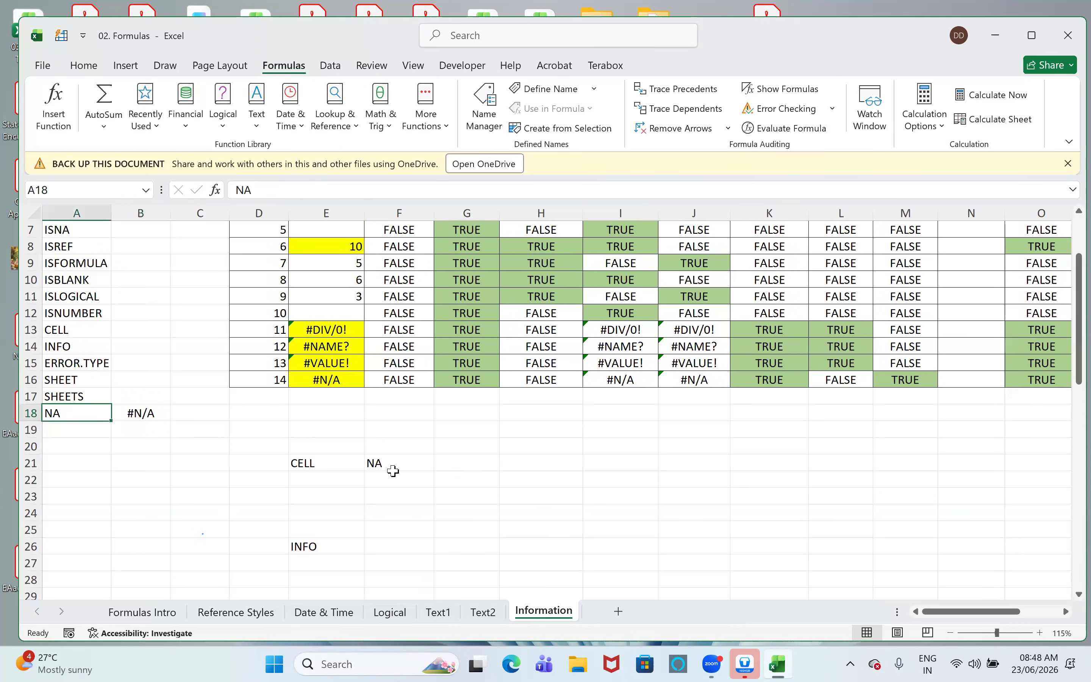
# - Add A18 as the reference argument of the CELL formula in F21, making it =CELL("contents",A18)
pyautogui.click(403, 465)
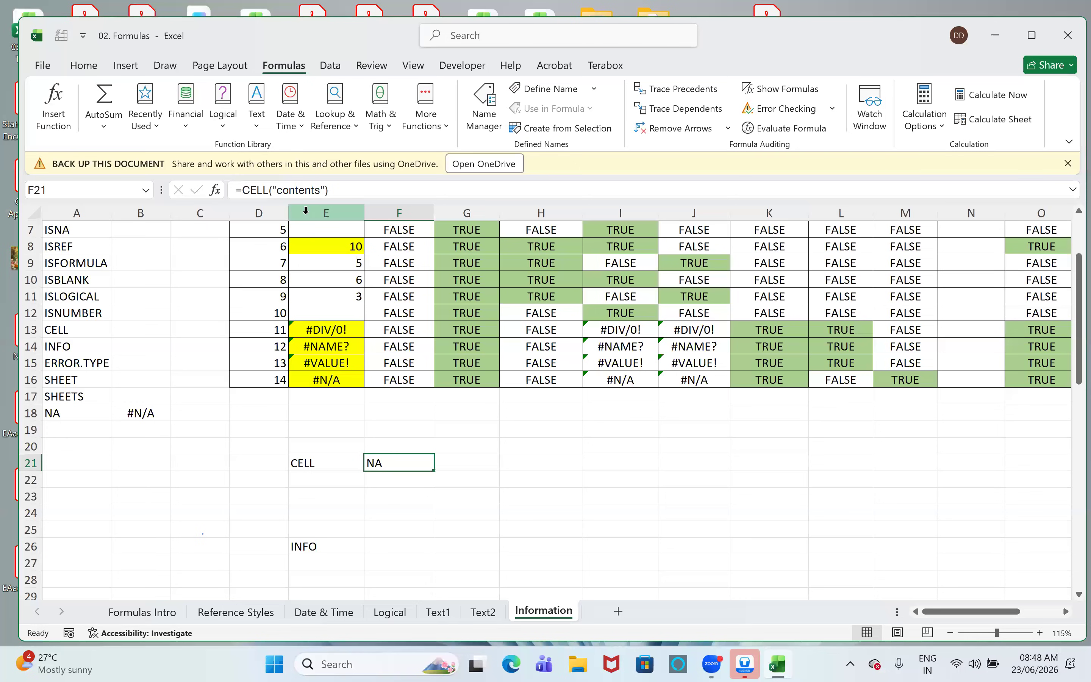
pyautogui.click(325, 190)
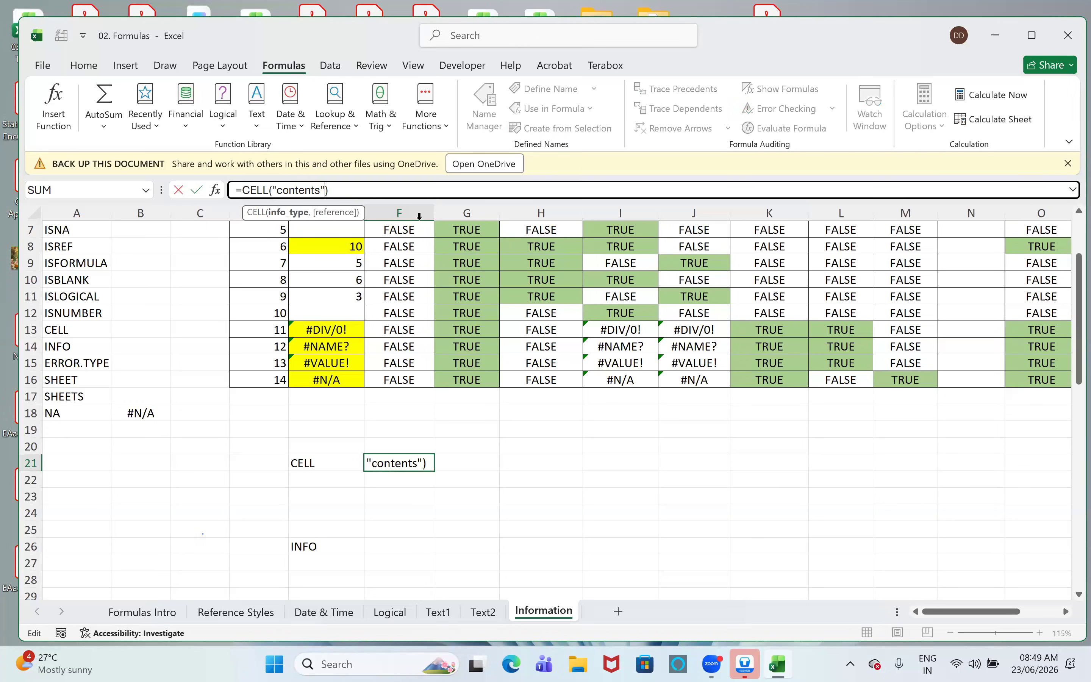
pyautogui.write(',')
pyautogui.click(72, 414)
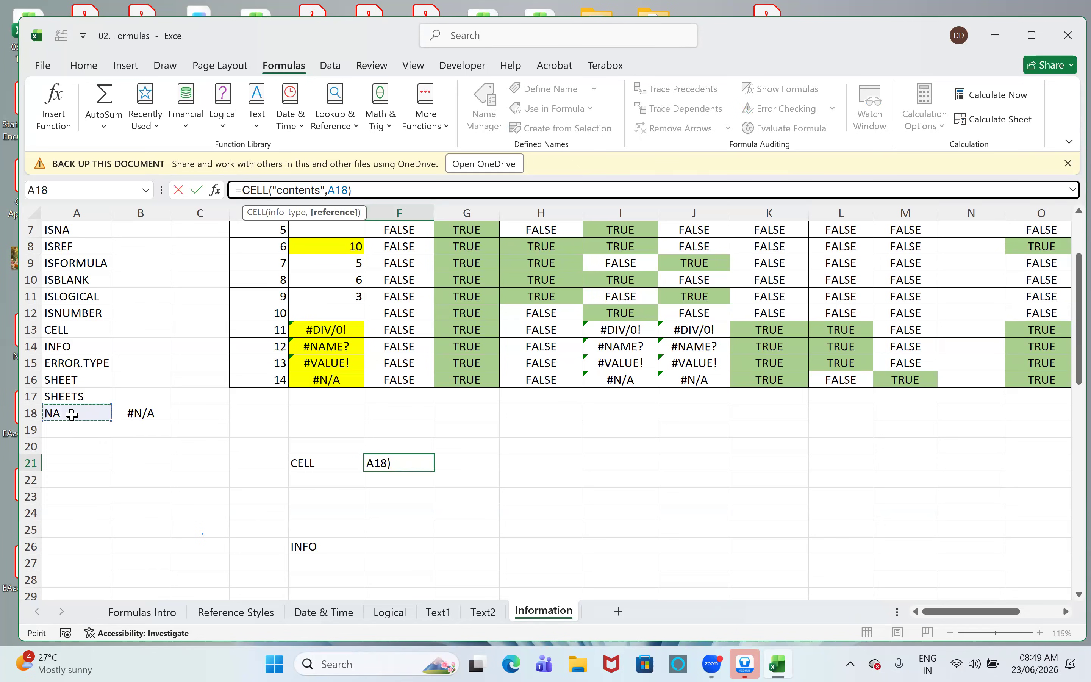
pyautogui.press('Return')
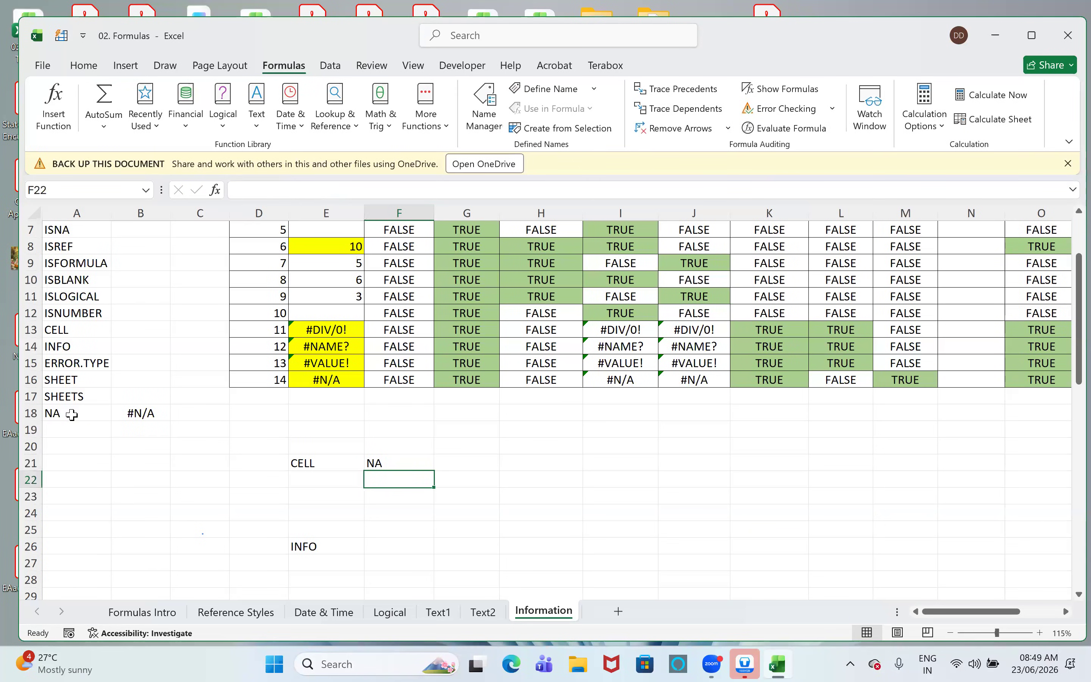
# - Enter =CELL("filename") in F22 and reselect the cell to review its formula
pyautogui.write('=cel')
pyautogui.press('Tab')
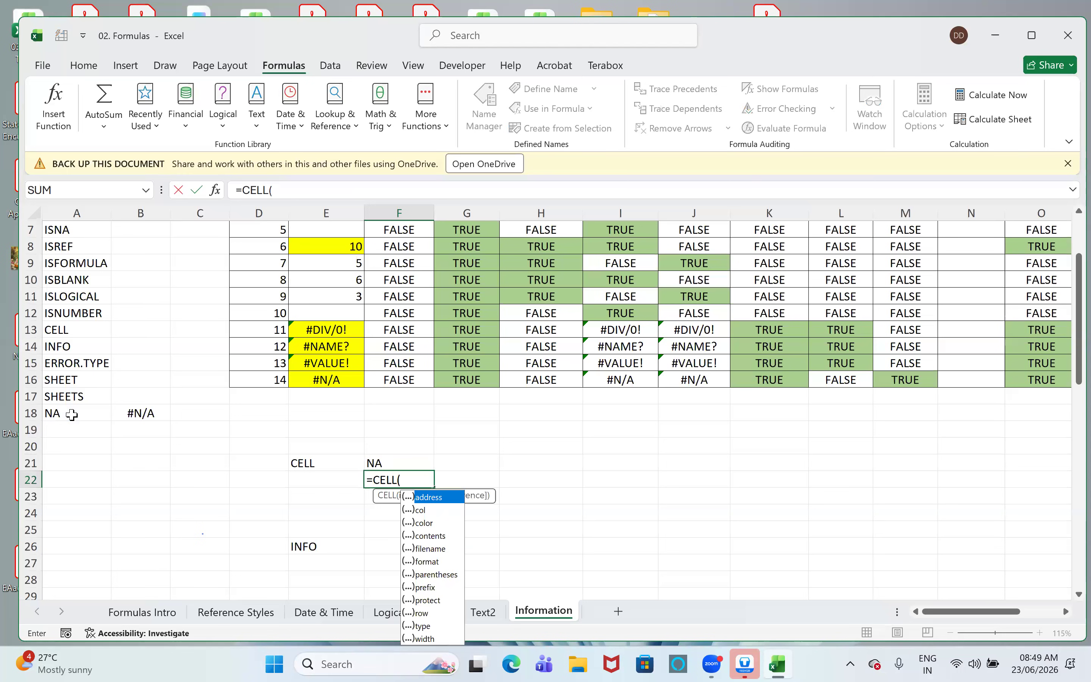
pyautogui.press('Down')
pyautogui.press('Down')
pyautogui.press('Down')
pyautogui.press('Down')
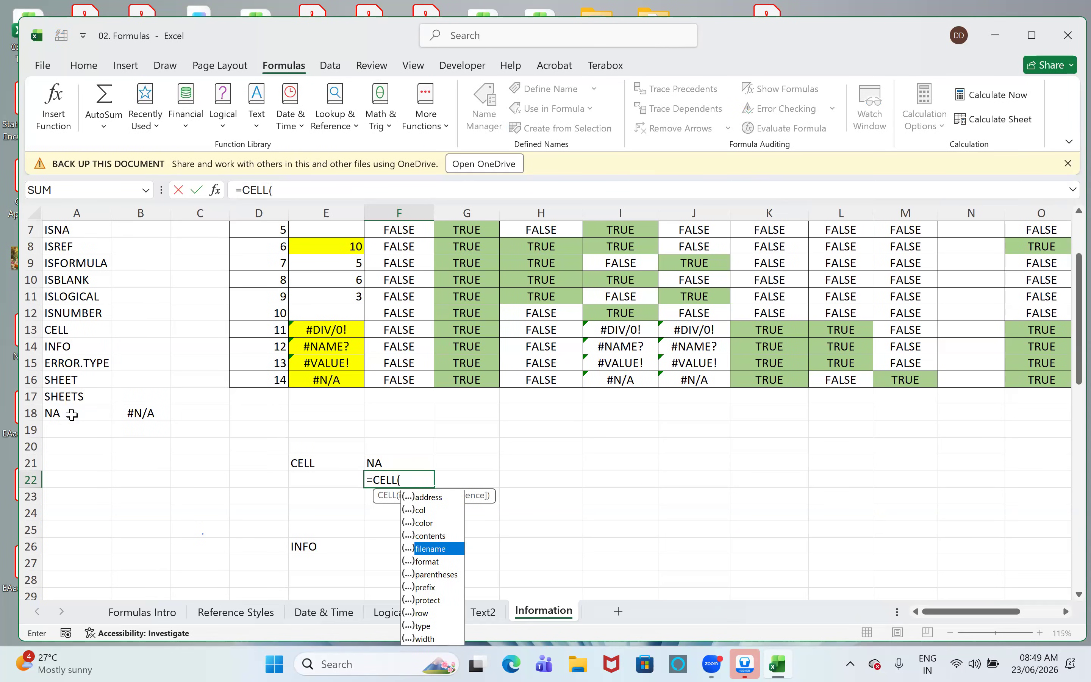
pyautogui.press('Tab')
pyautogui.write(')')
pyautogui.press('Return')
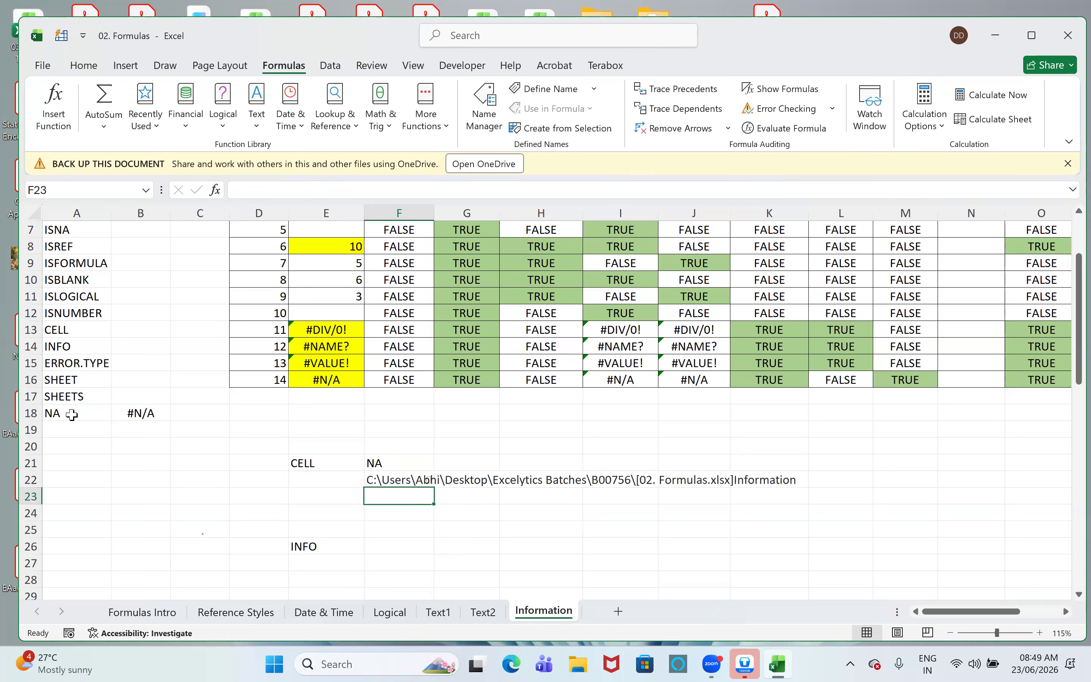
pyautogui.press('Up')
pyautogui.press('Down')
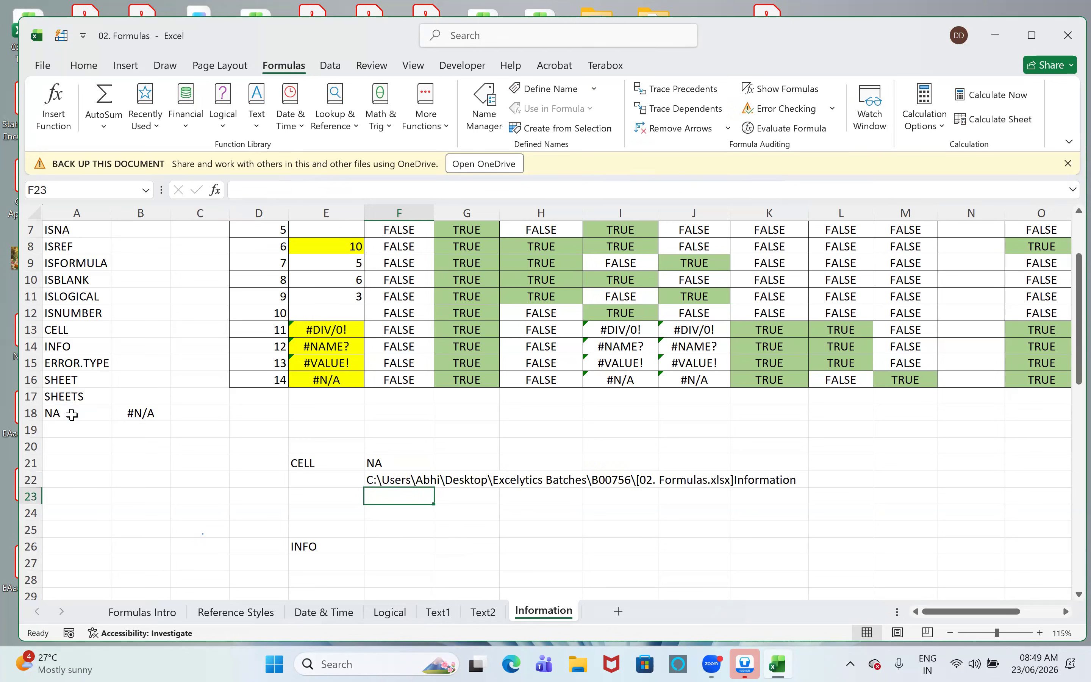
pyautogui.press('Up')
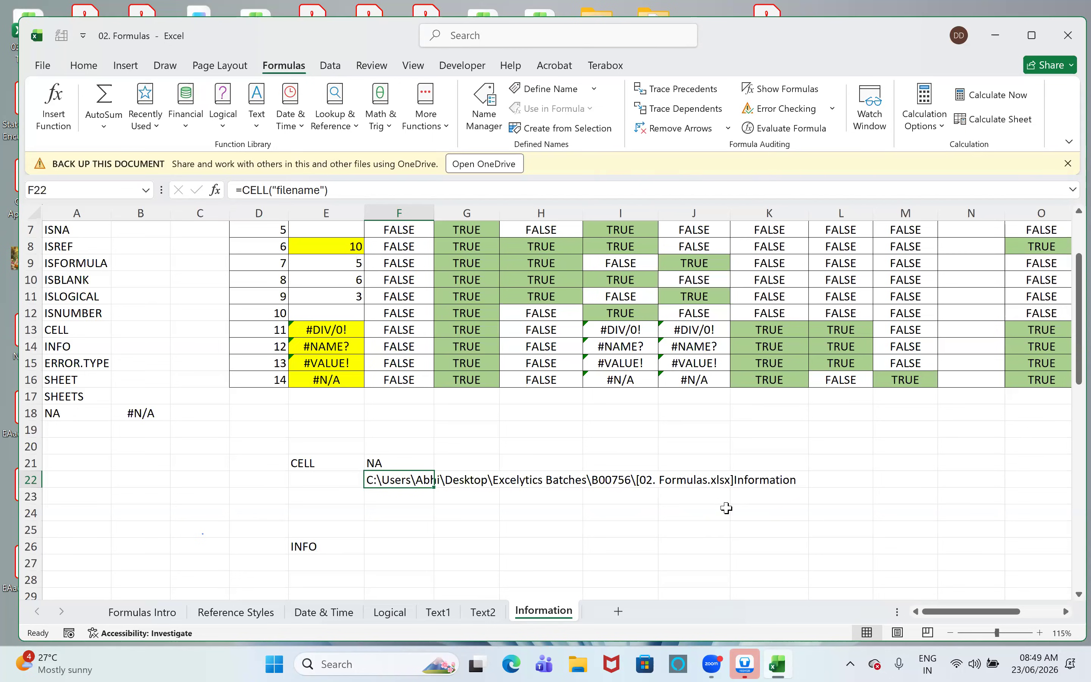
pyautogui.scroll(-3, 419, 351)
pyautogui.click(420, 350)
pyautogui.write('=cell')
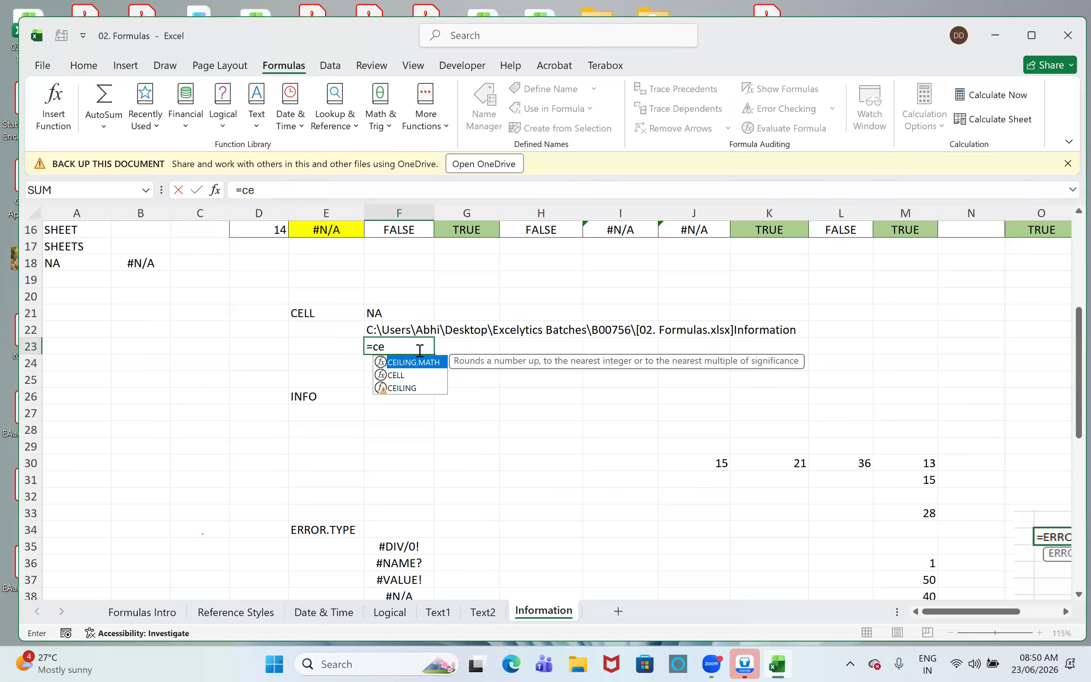
pyautogui.press('Tab')
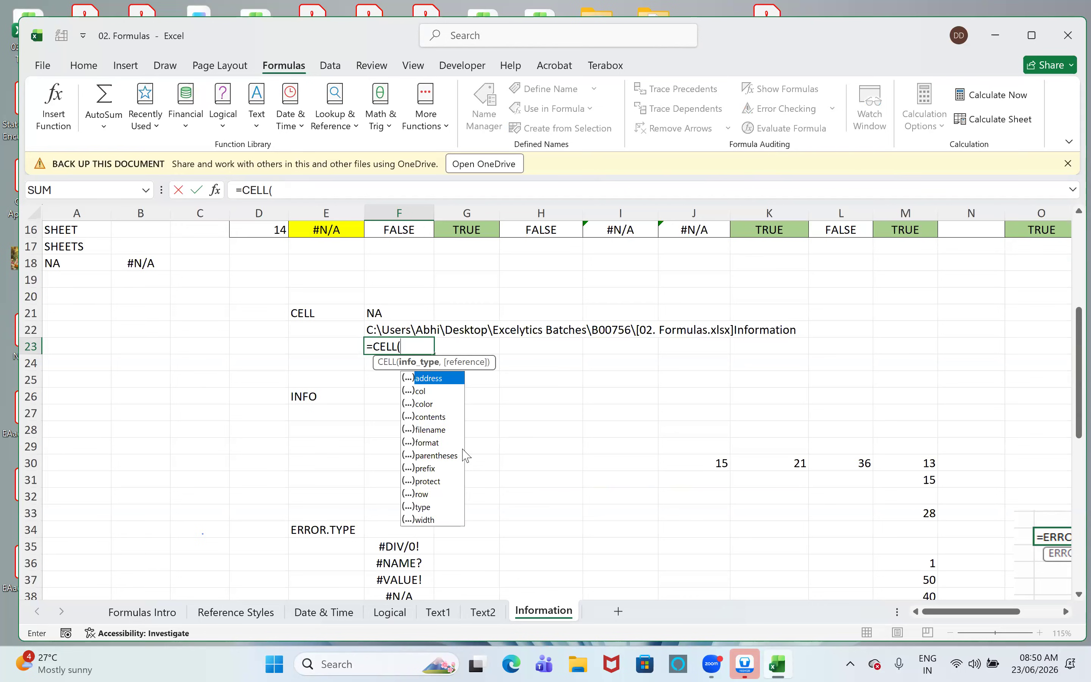
pyautogui.press('Escape')
# - Enter =INFO("DIRECTORY") in F26 beside the INFO label and reselect the cell to review its formula
pyautogui.click(401, 398)
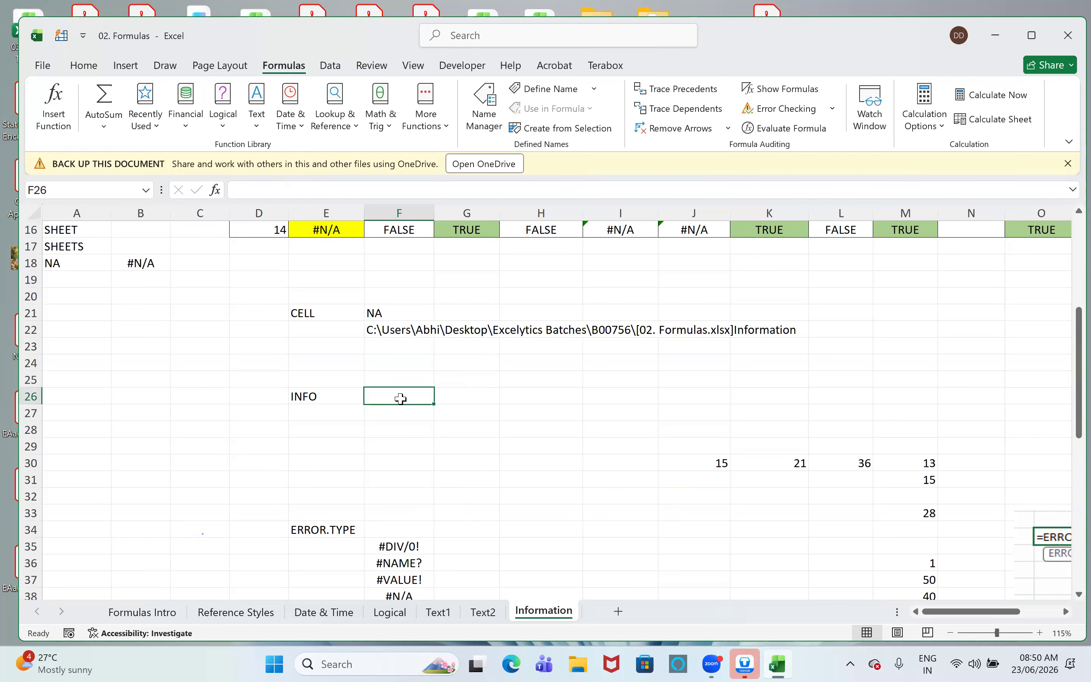
pyautogui.write('=info')
pyautogui.press('Tab')
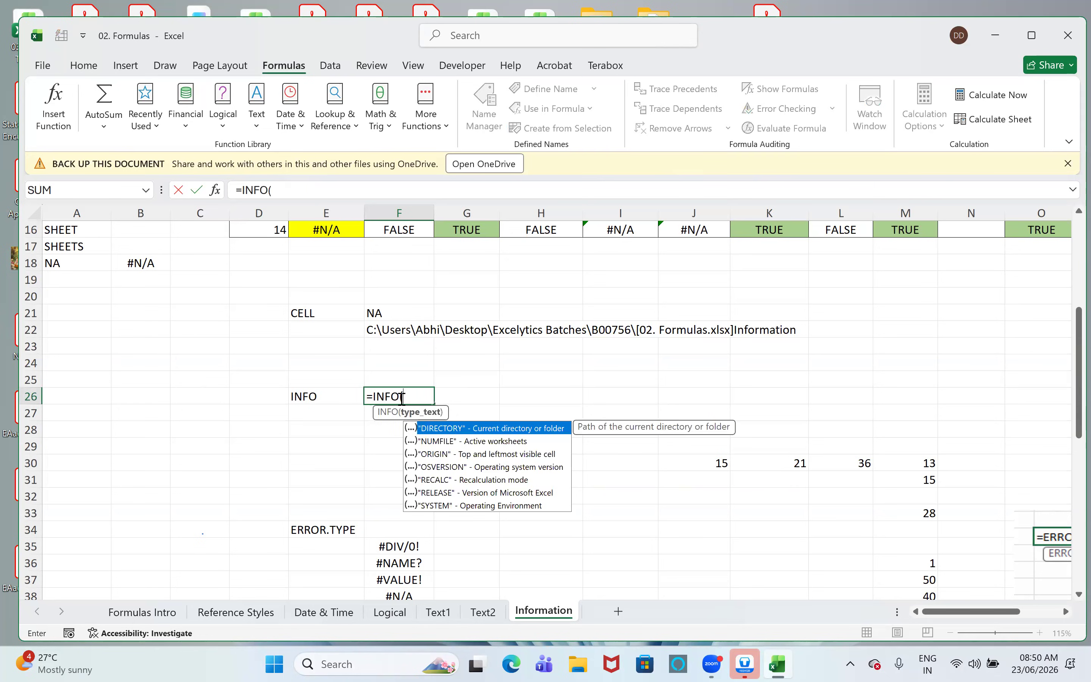
pyautogui.press('Tab')
pyautogui.write(')')
pyautogui.press('Return')
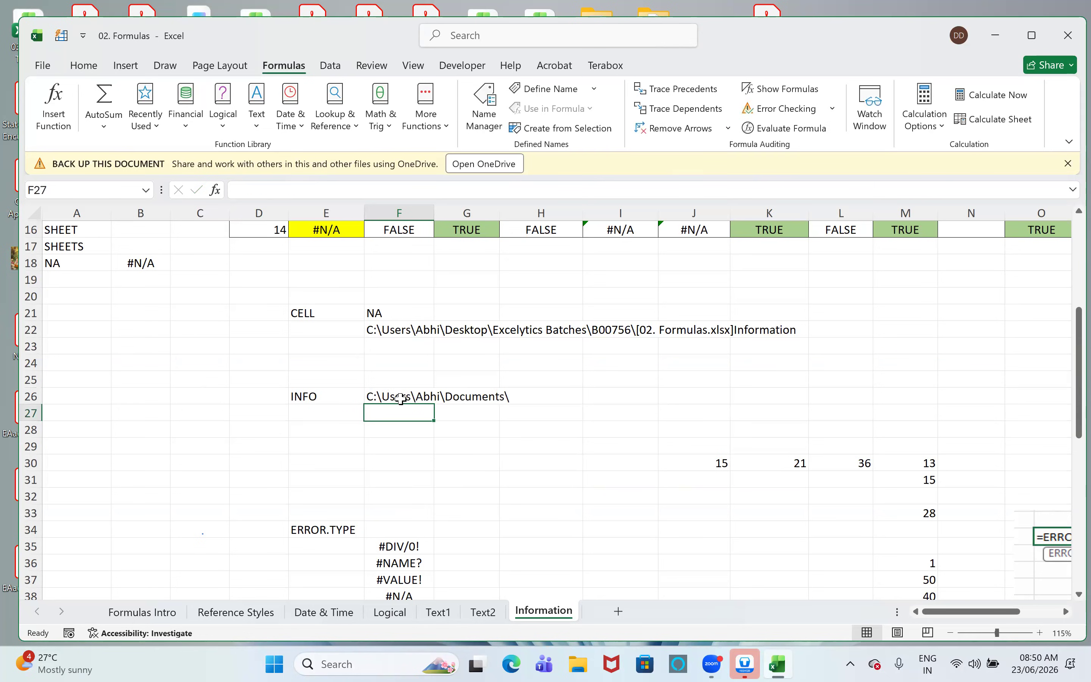
pyautogui.click(401, 399)
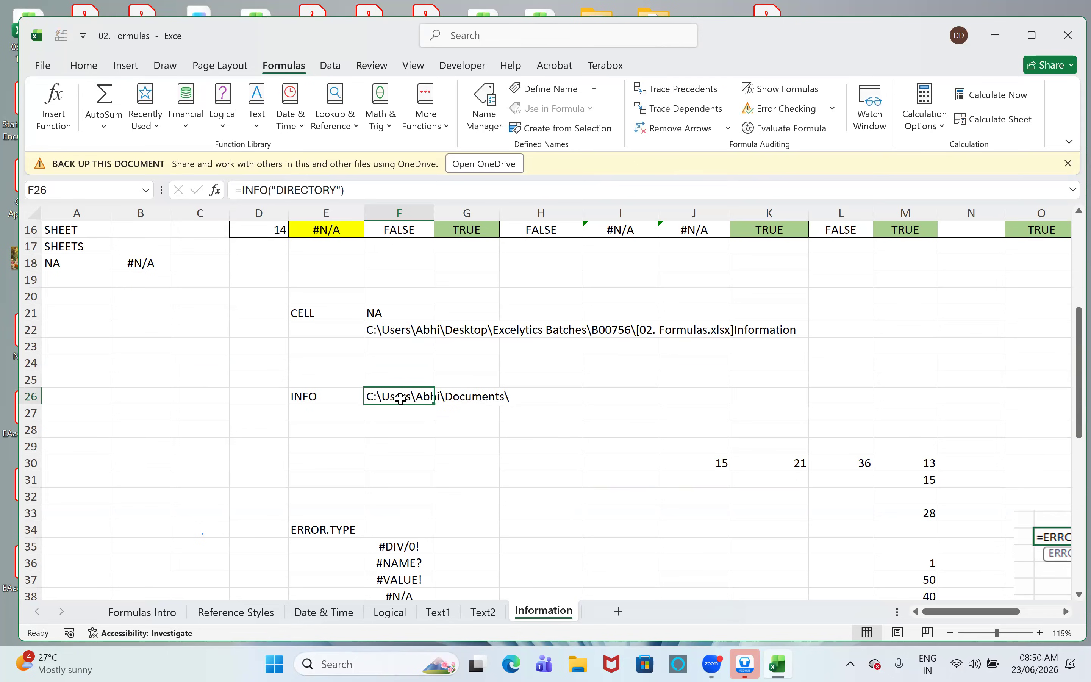
# - Enter =INFO("NUMFILE") in cell F27, directly below the directory example
pyautogui.press('Return')
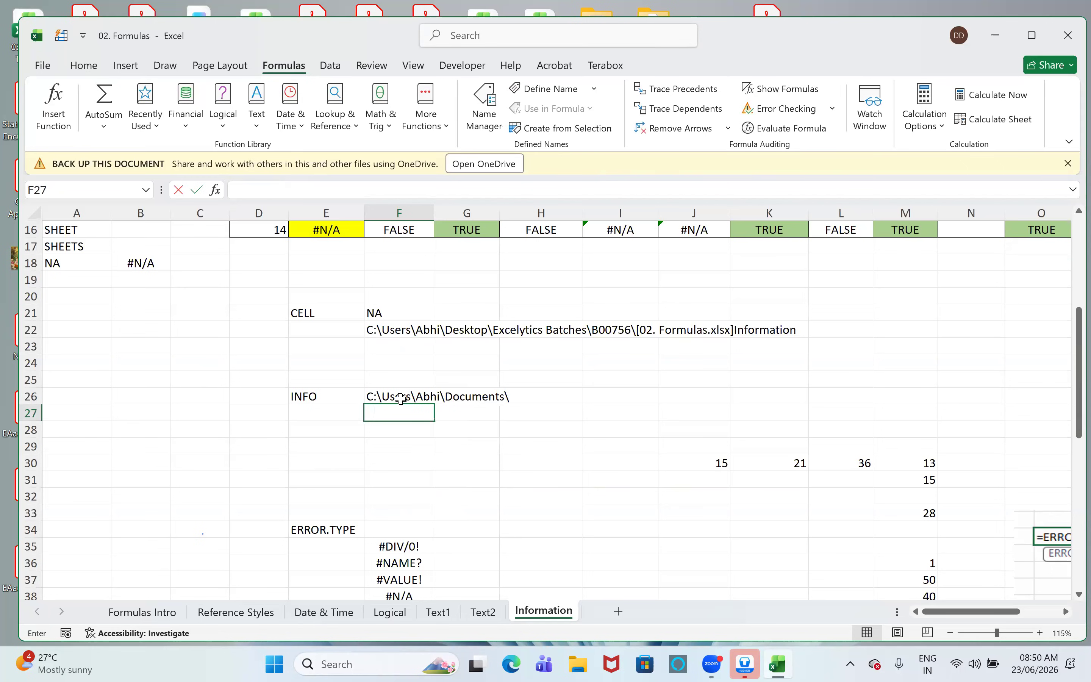
pyautogui.write('=info')
pyautogui.press('Tab')
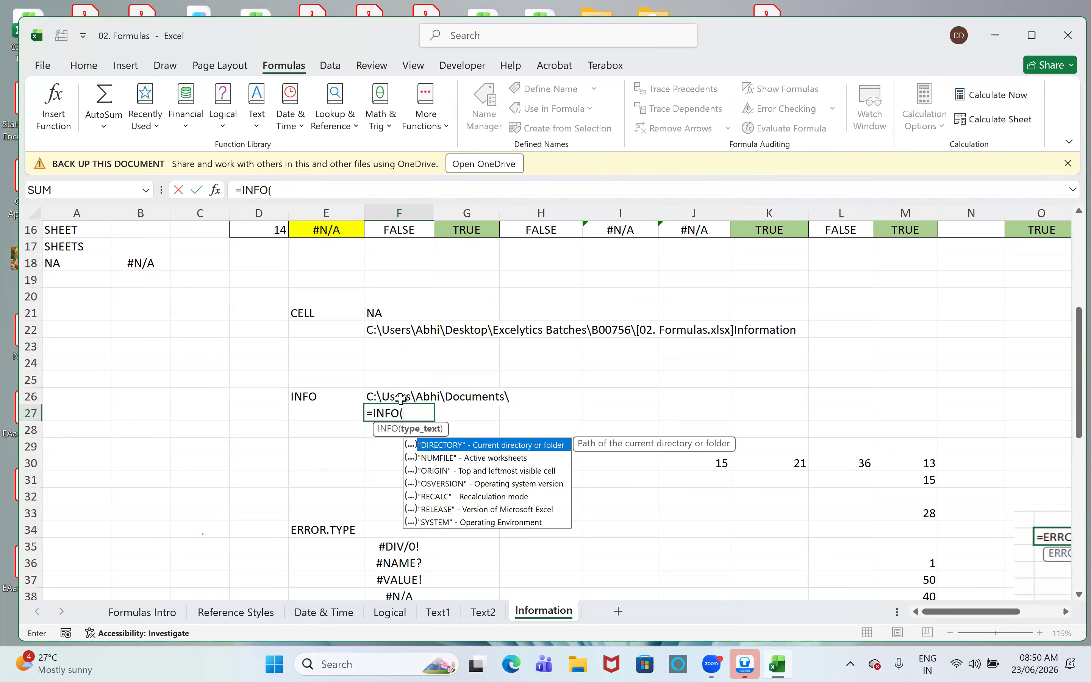
pyautogui.press('Down')
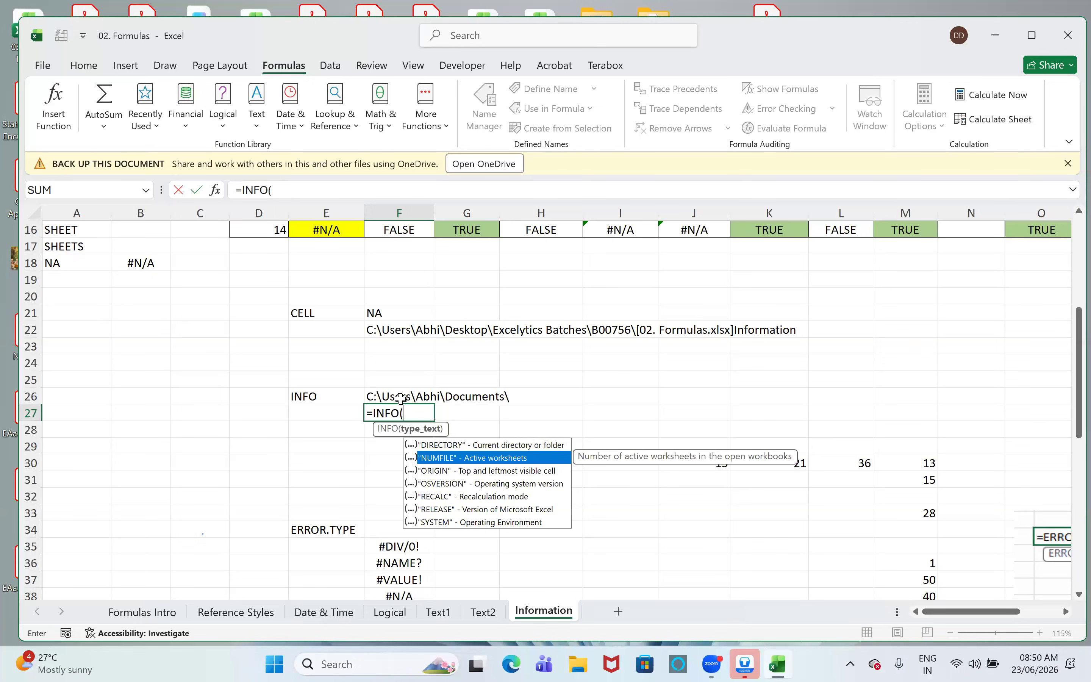
pyautogui.press('Tab')
pyautogui.write(')')
pyautogui.press('Return')
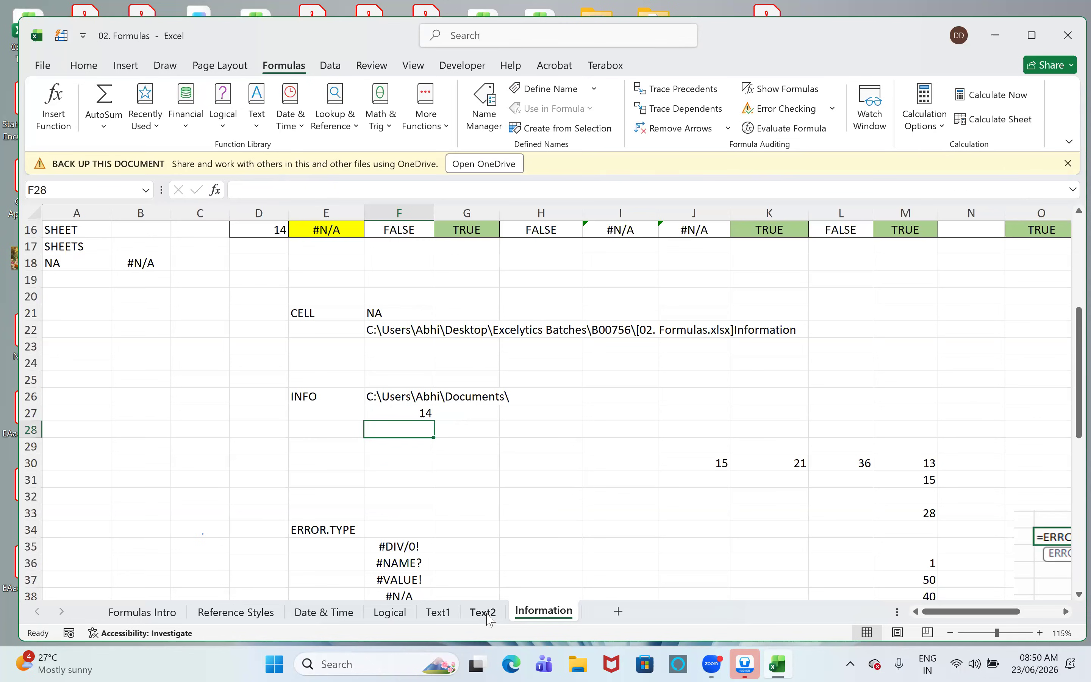
# - Enter =INFO("ORIGIN") in cell F28 to return the top and leftmost visible cell
pyautogui.write('=')
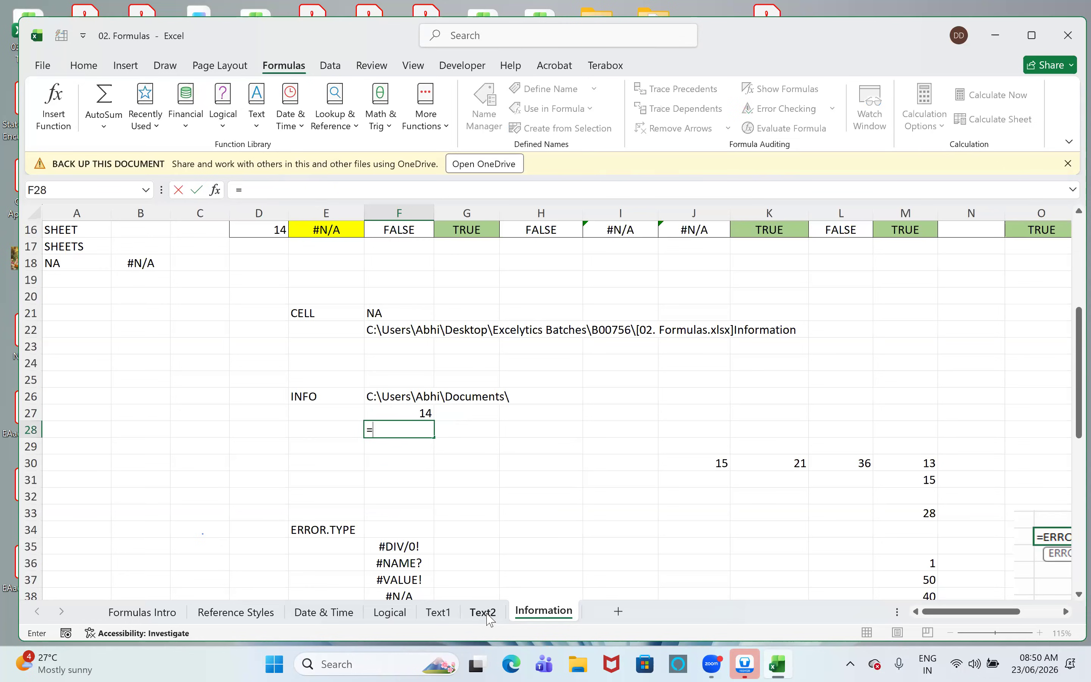
pyautogui.write('info')
pyautogui.press('Tab')
pyautogui.press('Down')
pyautogui.press('Down')
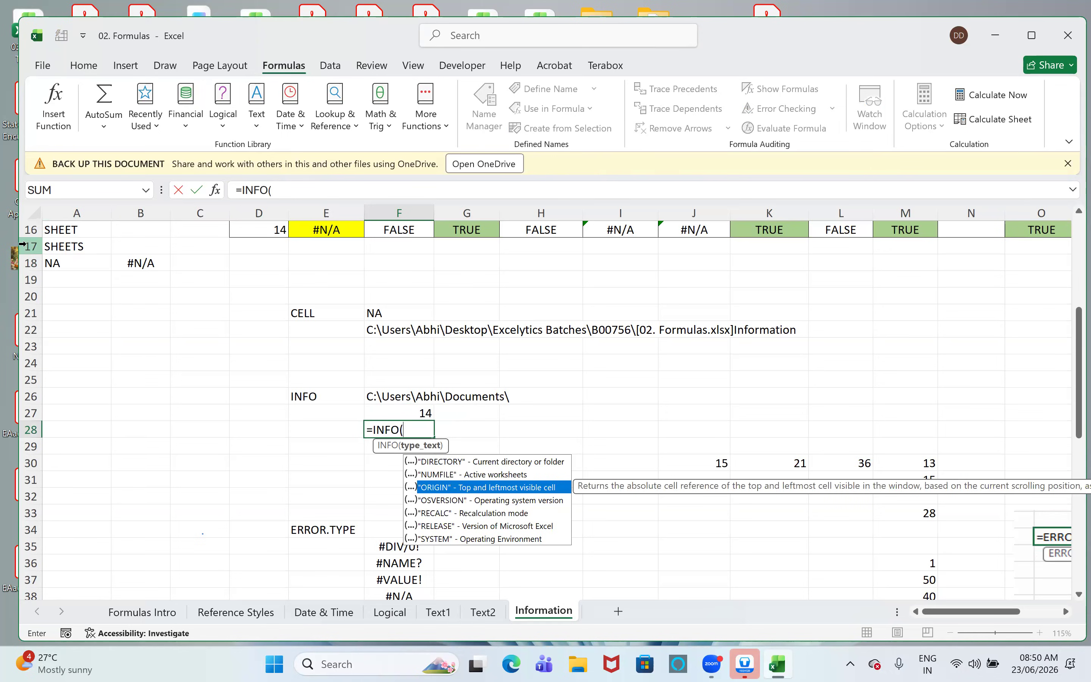
pyautogui.press('Tab')
pyautogui.write(')')
pyautogui.press('Return')
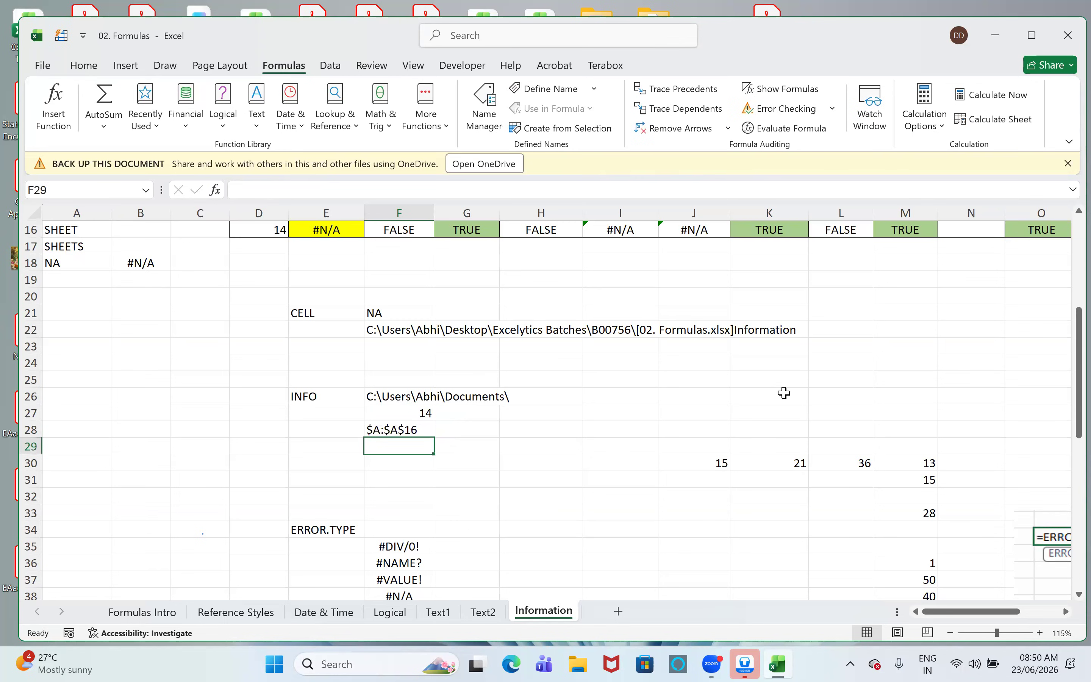
# - Enter =INFO("OSVERSION") in cell F29 to return the operating system version
pyautogui.write('=info')
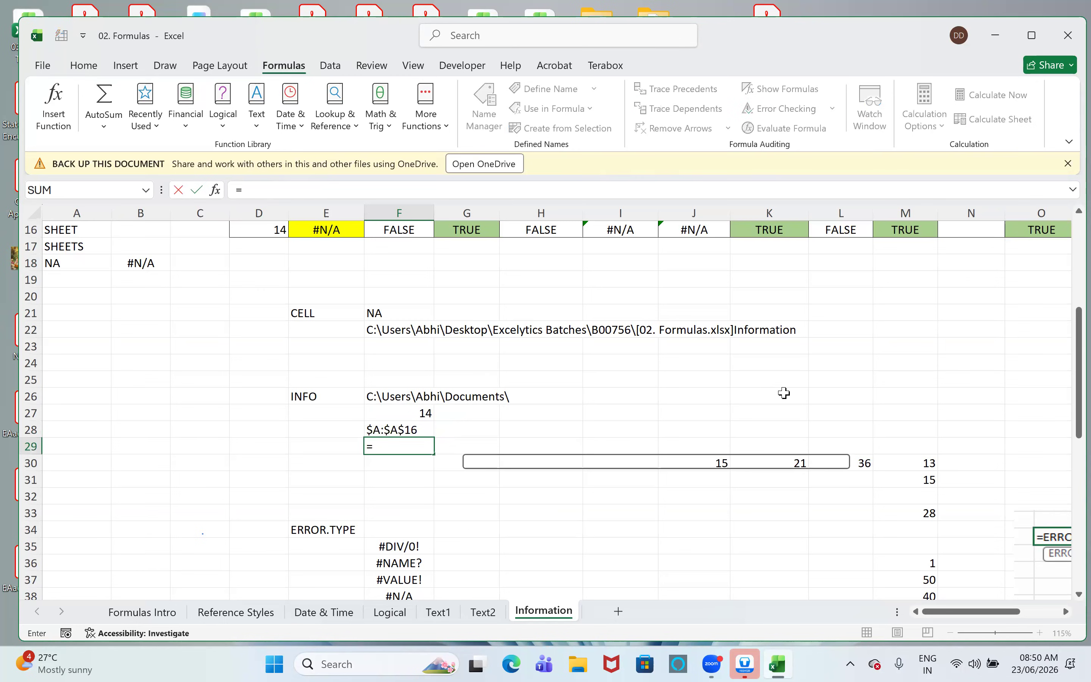
pyautogui.press('Tab')
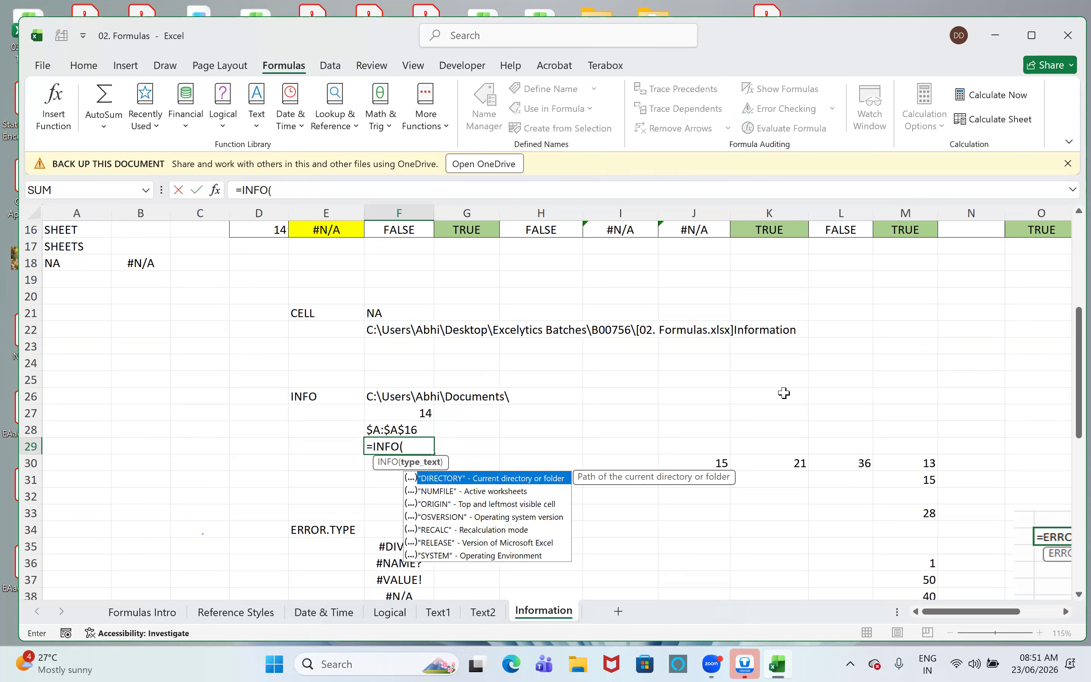
pyautogui.press('Down')
pyautogui.press('Down')
pyautogui.press('Down')
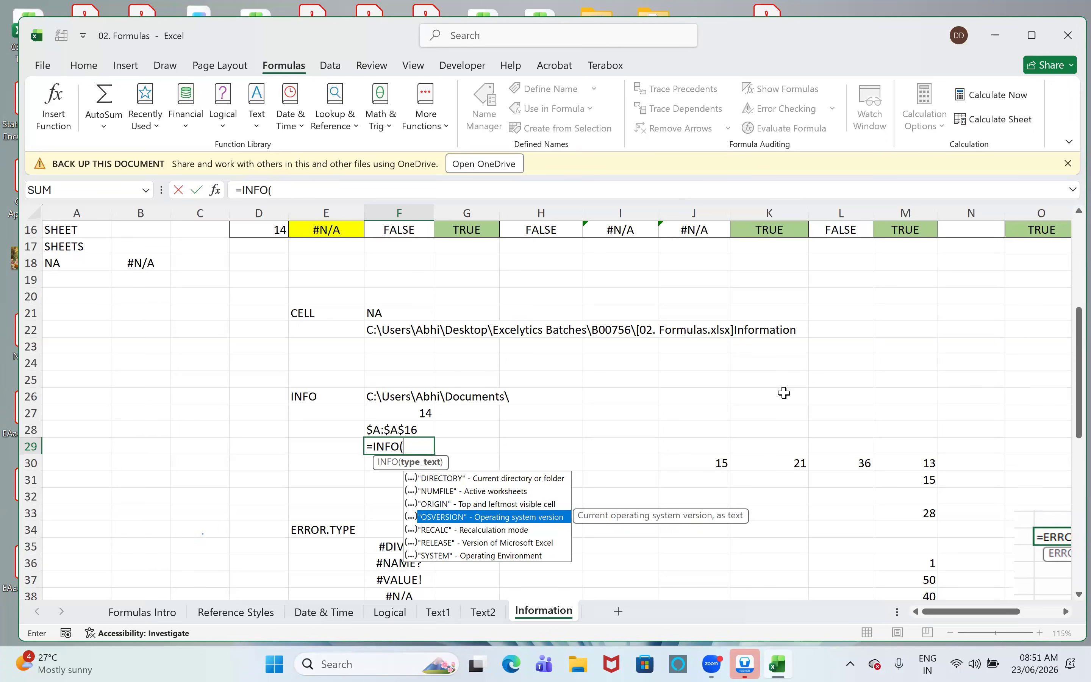
pyautogui.press('Tab')
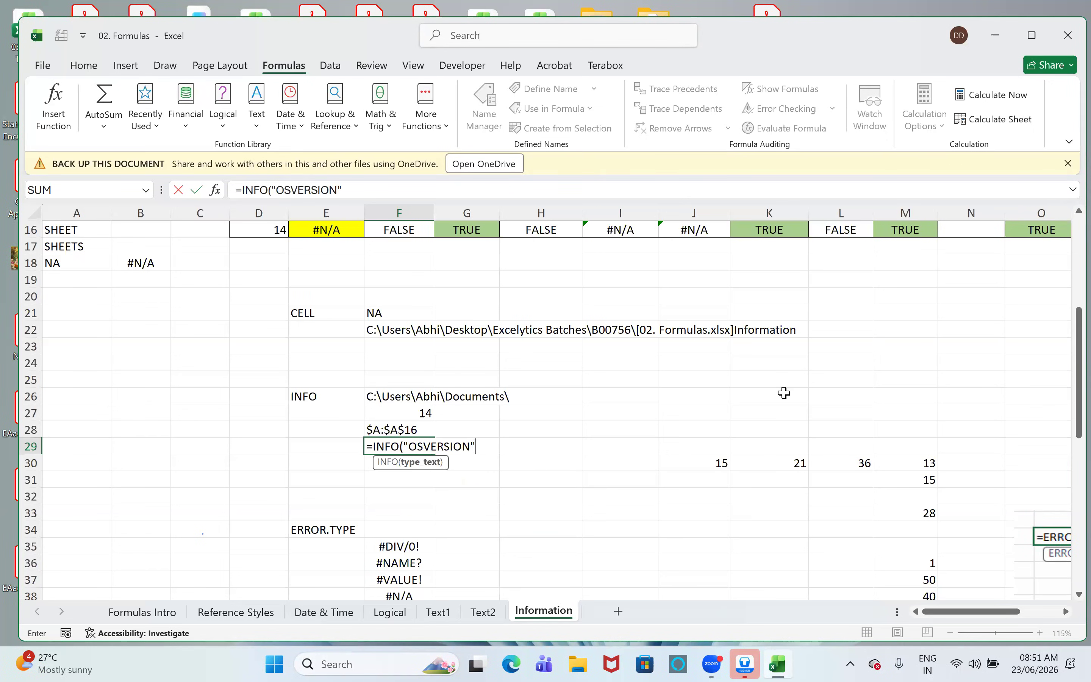
pyautogui.write(')')
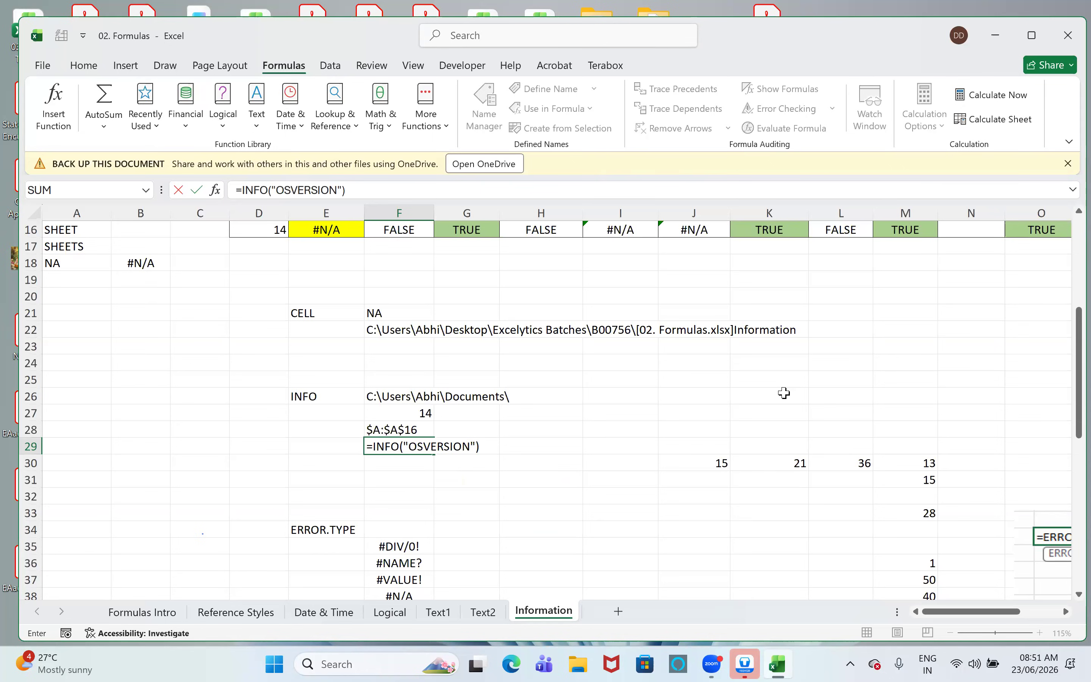
pyautogui.press('Return')
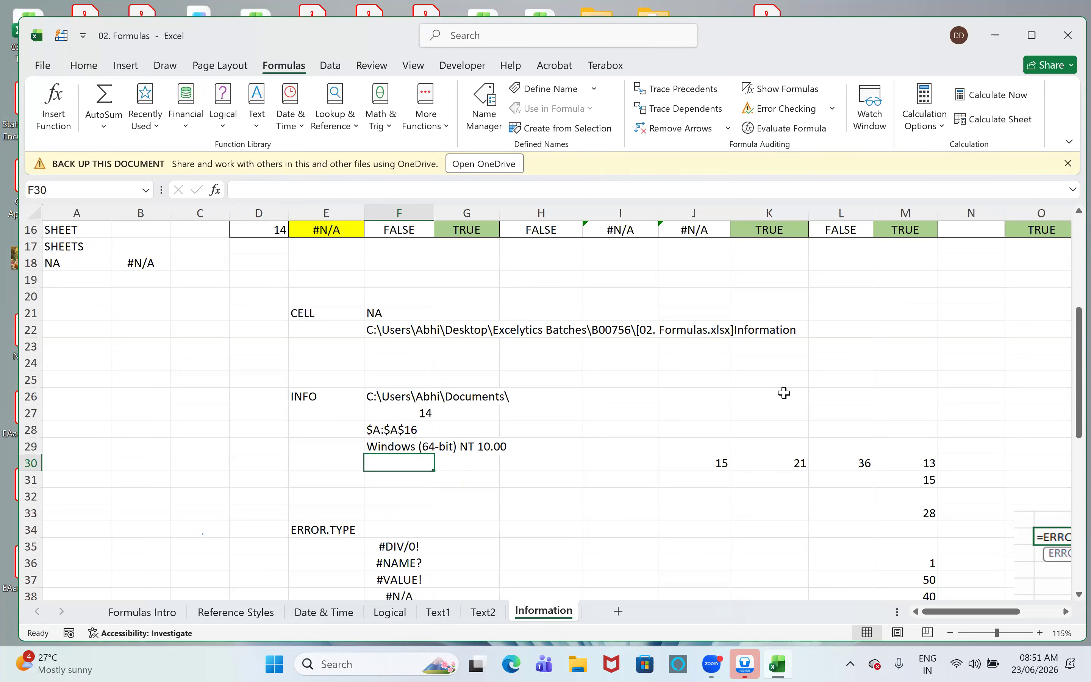
# - Enter =INFO("RECALC") in cell F30 to return the workbook's recalculation mode
pyautogui.write('=INFO(')
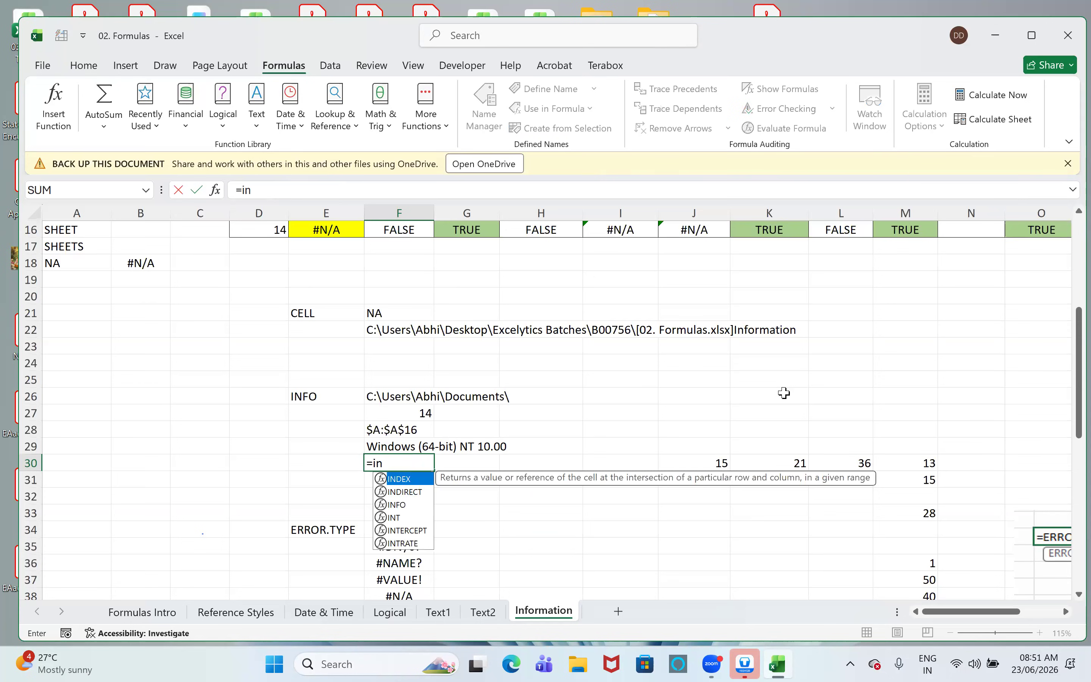
pyautogui.press('Down')
pyautogui.press('Down')
pyautogui.press('Down')
pyautogui.press('Down')
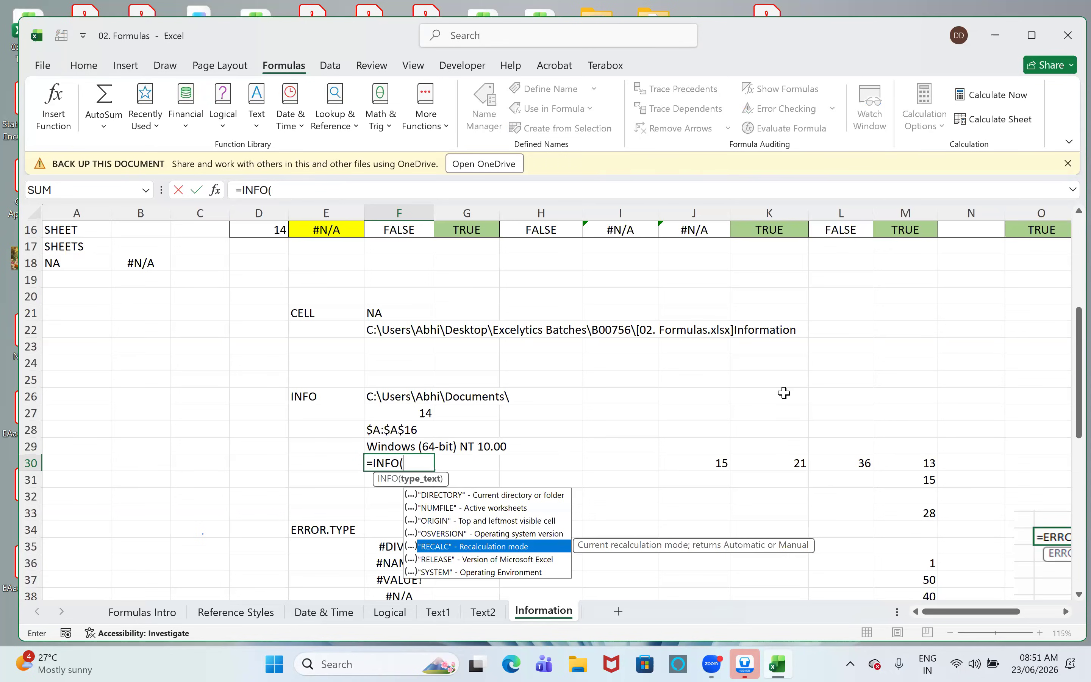
pyautogui.press('Tab')
pyautogui.write(')')
pyautogui.press('Return')
# - Examine the numbers in row 30 and the cells referenced by the SUM formula in L30
pyautogui.press('Up')
pyautogui.press('Right')
pyautogui.press('Right')
pyautogui.press('Right')
pyautogui.press('Right')
pyautogui.press('Right')
pyautogui.press('Right')
pyautogui.press('Right')
pyautogui.press('Right')
pyautogui.press('Right')
pyautogui.press('Right')
pyautogui.press('Right')
pyautogui.press('Right')
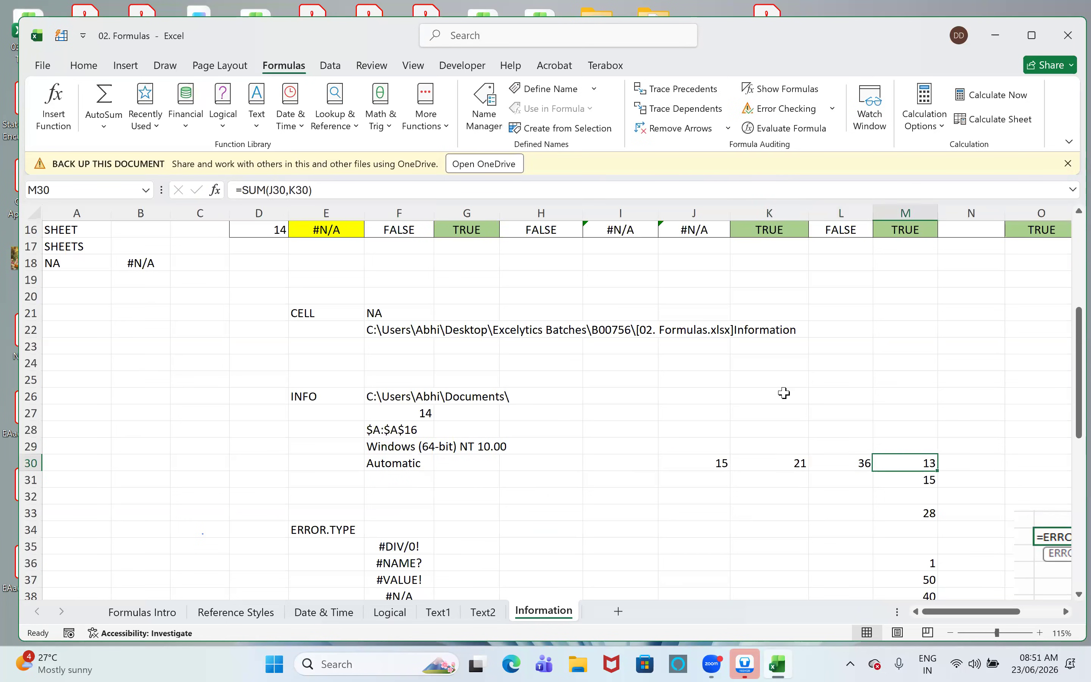
pyautogui.press('Right')
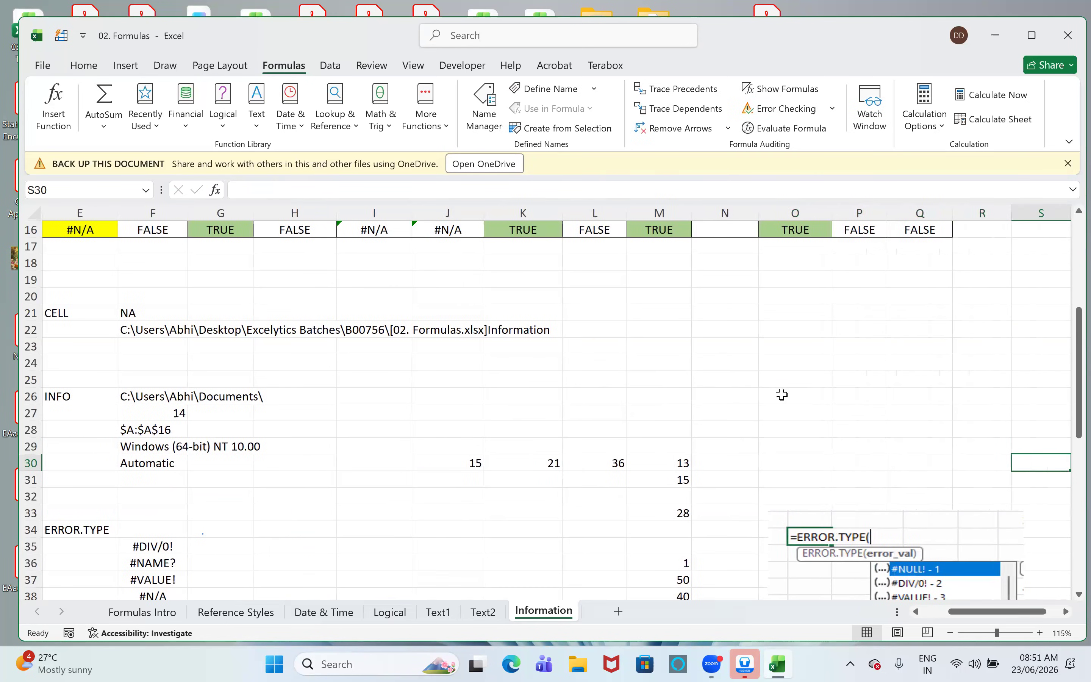
pyautogui.click(445, 469)
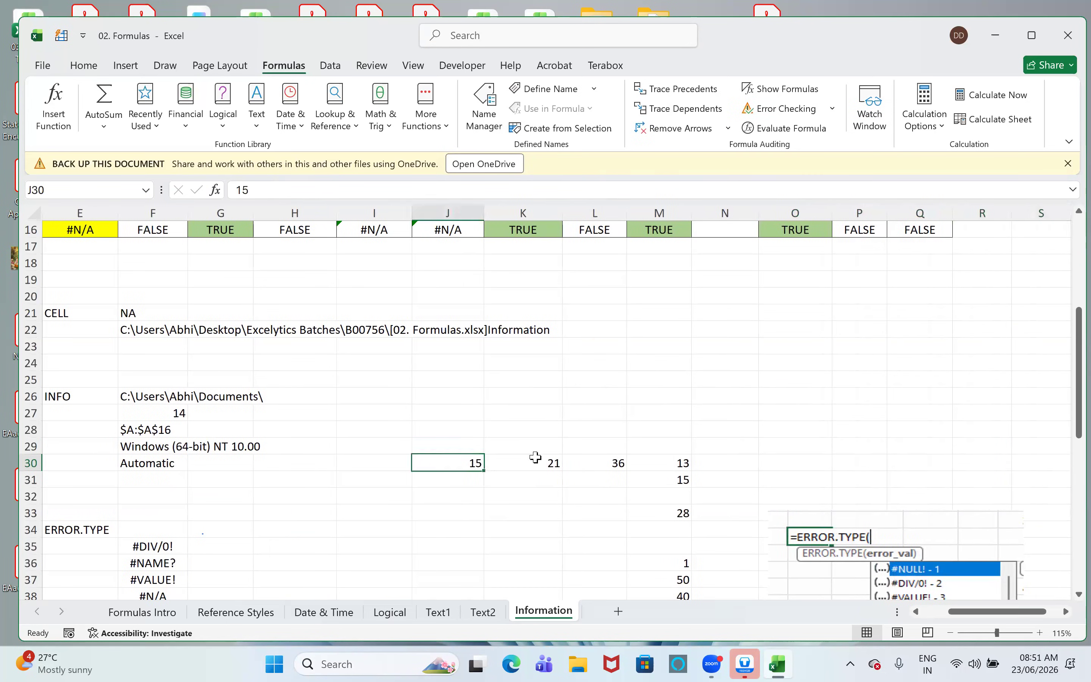
pyautogui.click(617, 460)
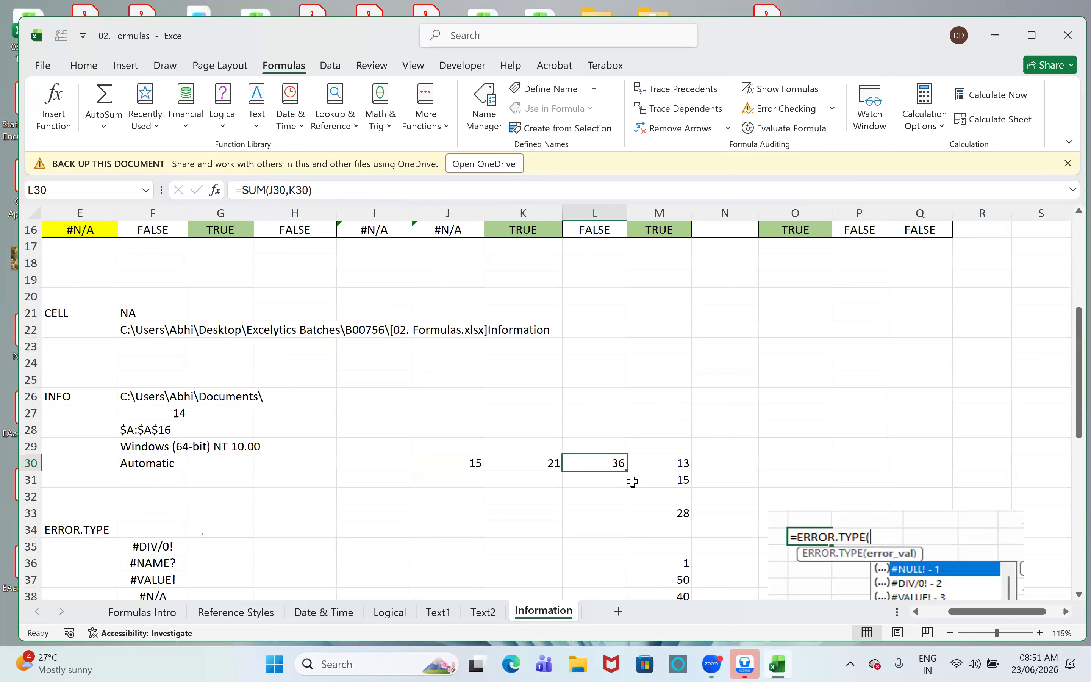
pyautogui.press('F2')
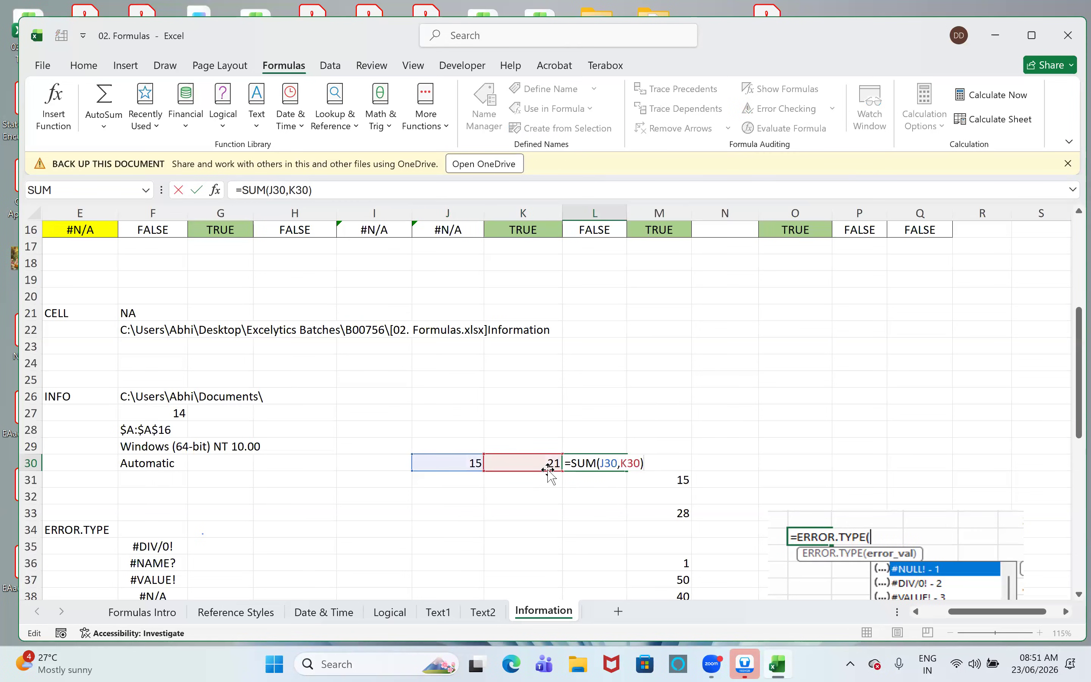
pyautogui.press('Escape')
# - Set K30 to 22 and select L30 to check how its SUM responds
pyautogui.press('Left')
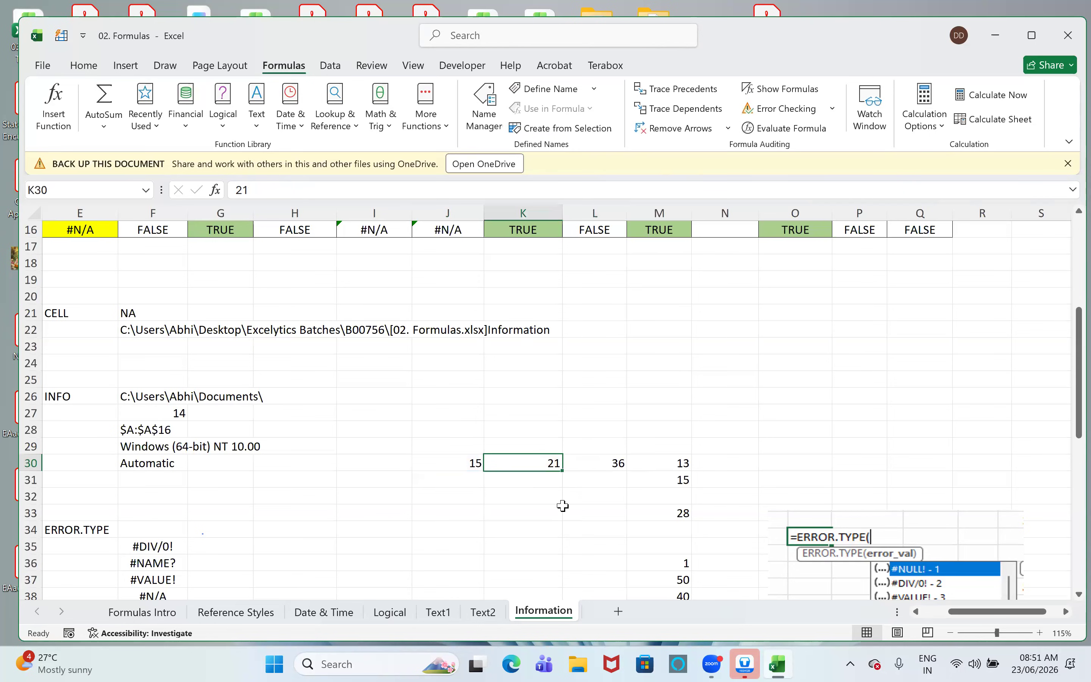
pyautogui.write('22')
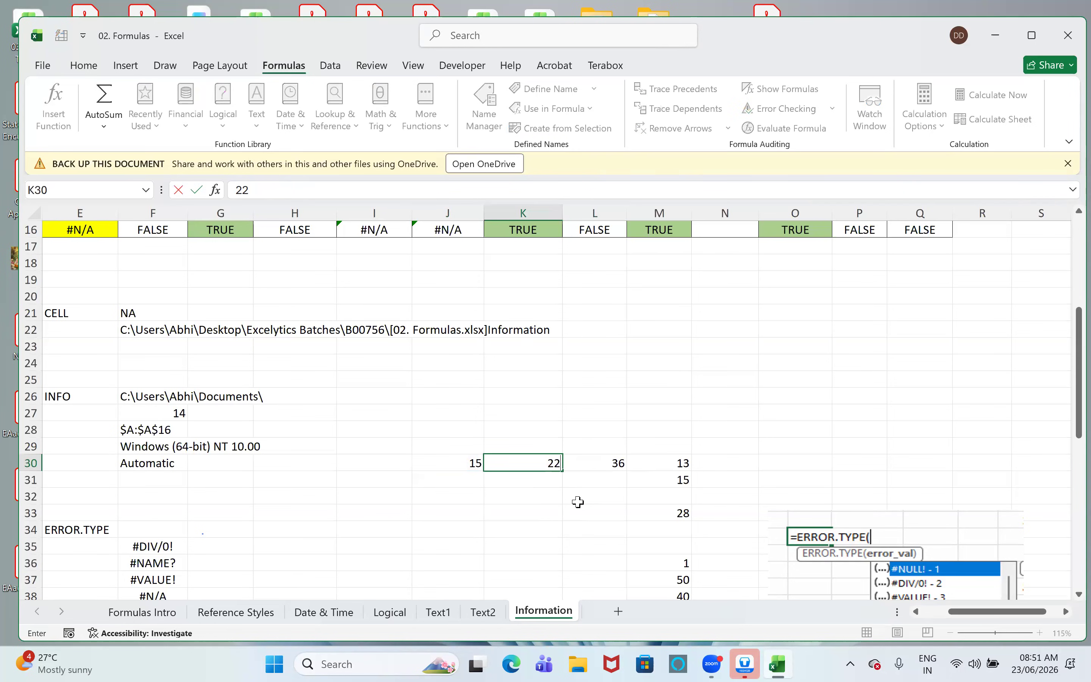
pyautogui.click(582, 497)
pyautogui.click(610, 463)
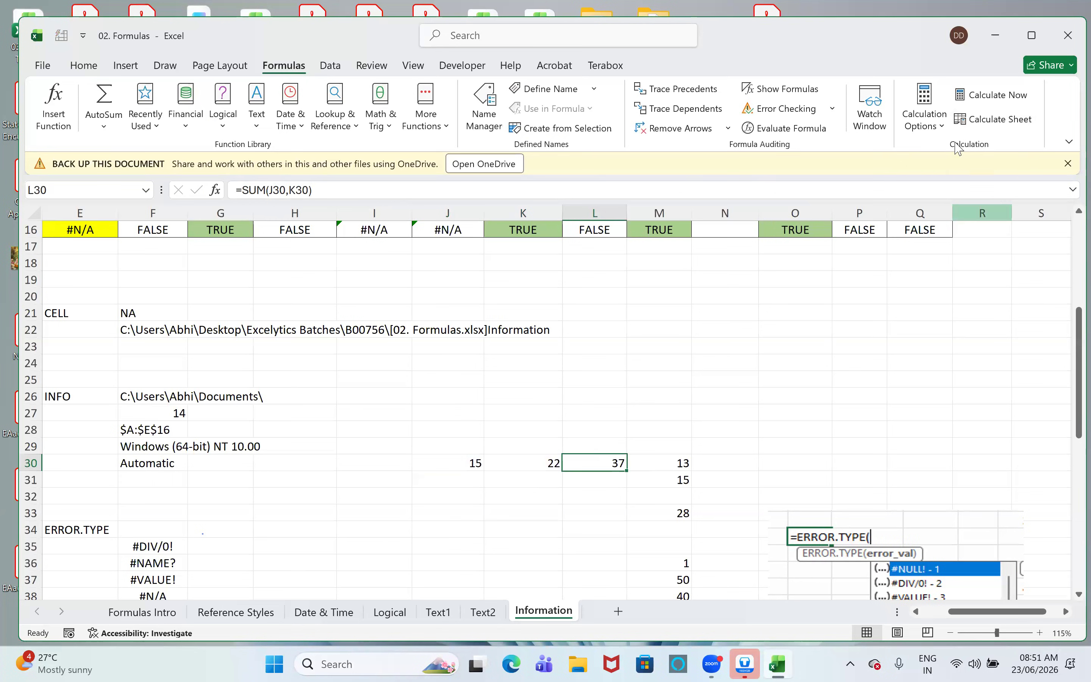
# - Switch the workbook's calculation mode to Manual
pyautogui.click(937, 130)
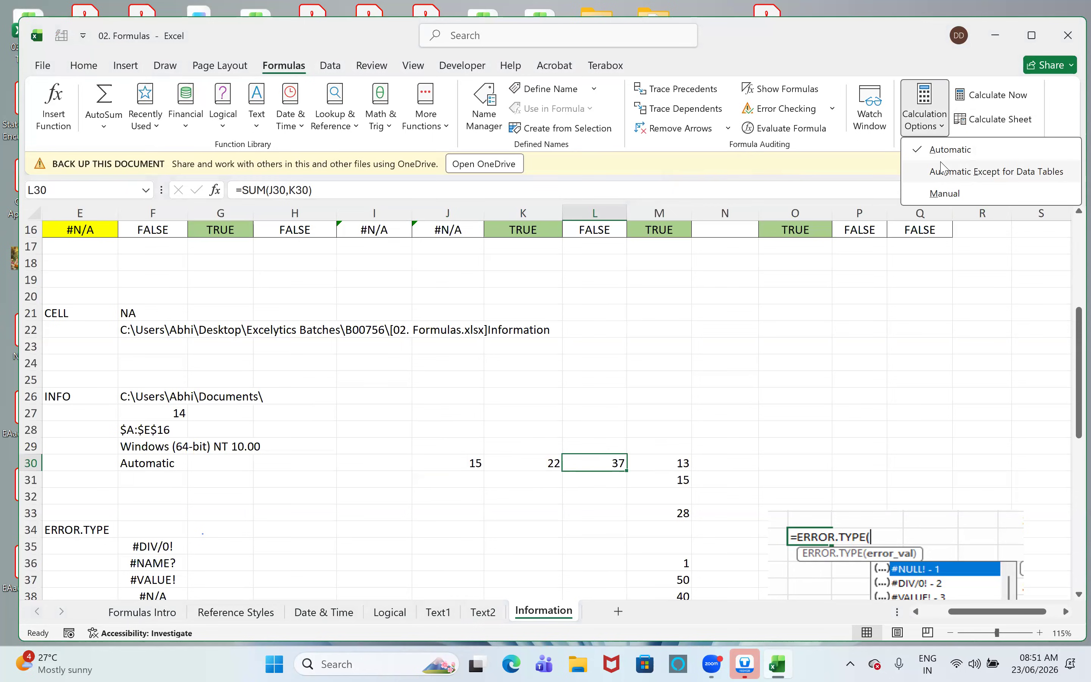
pyautogui.click(914, 197)
pyautogui.click(663, 379)
# - Set K30 to 23, select the SUM in L30, and recalculate the active sheet
pyautogui.click(533, 463)
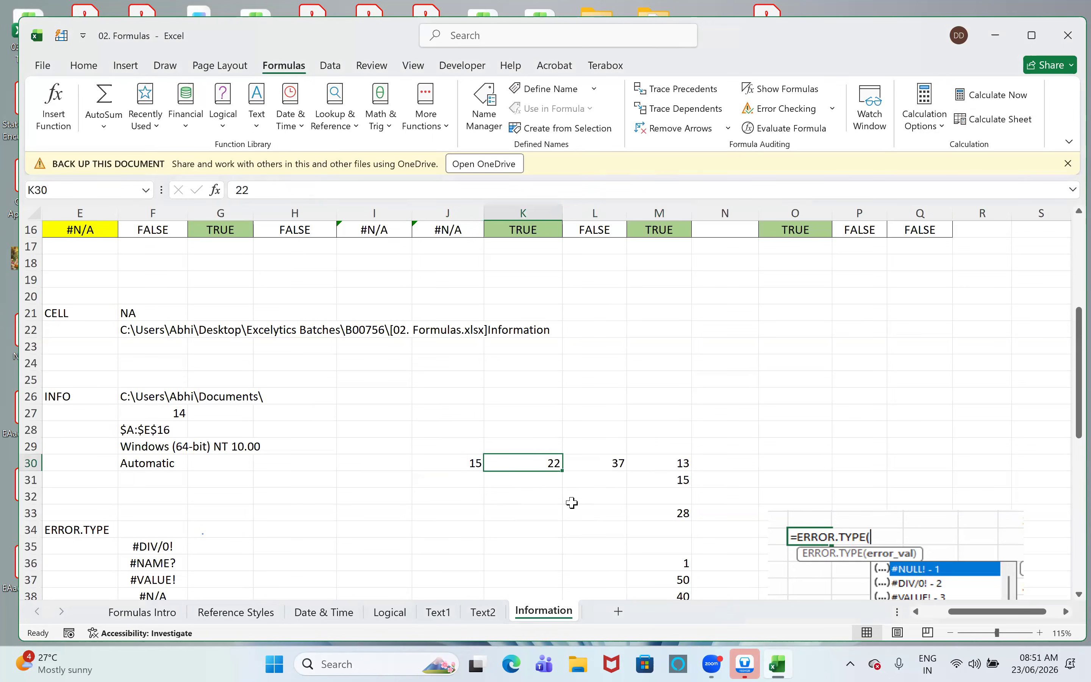
pyautogui.write('23')
pyautogui.click(611, 465)
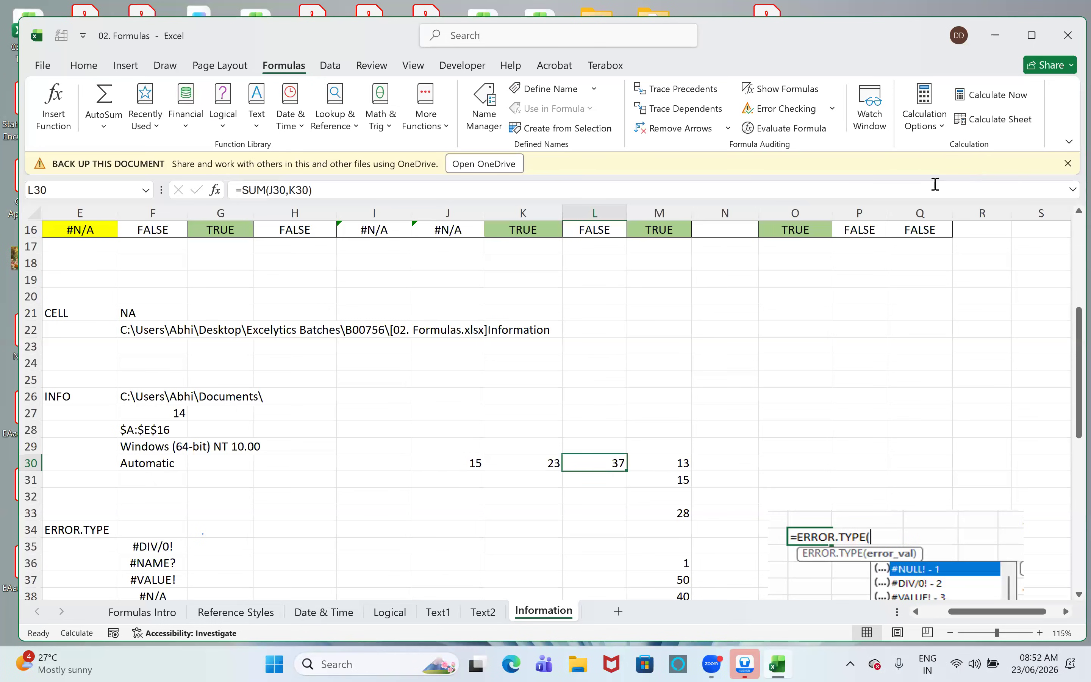
pyautogui.click(1000, 120)
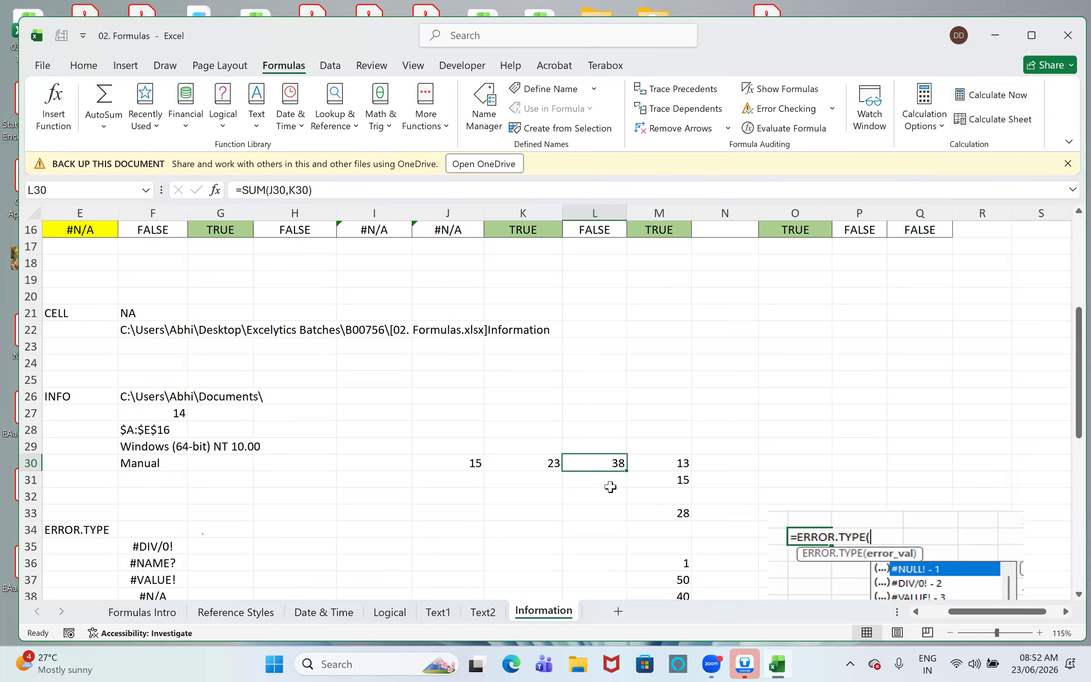
# - Set K30 to 34 and recalculate the active sheet to update the dependent SUM
pyautogui.click(519, 460)
pyautogui.write('34')
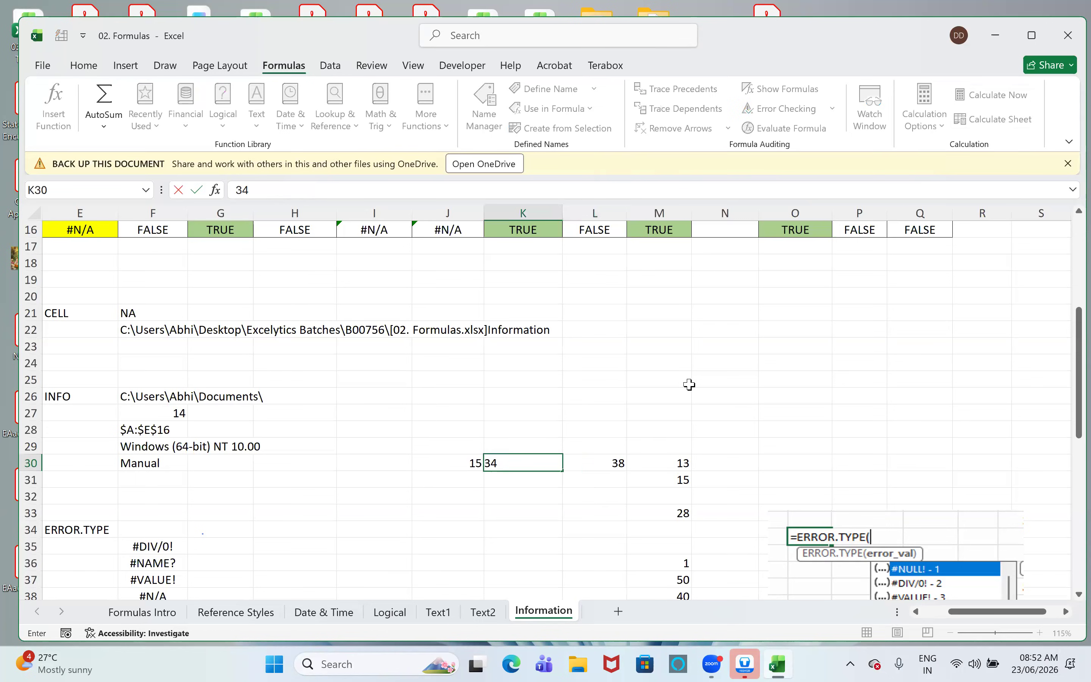
pyautogui.click(690, 384)
pyautogui.click(1008, 120)
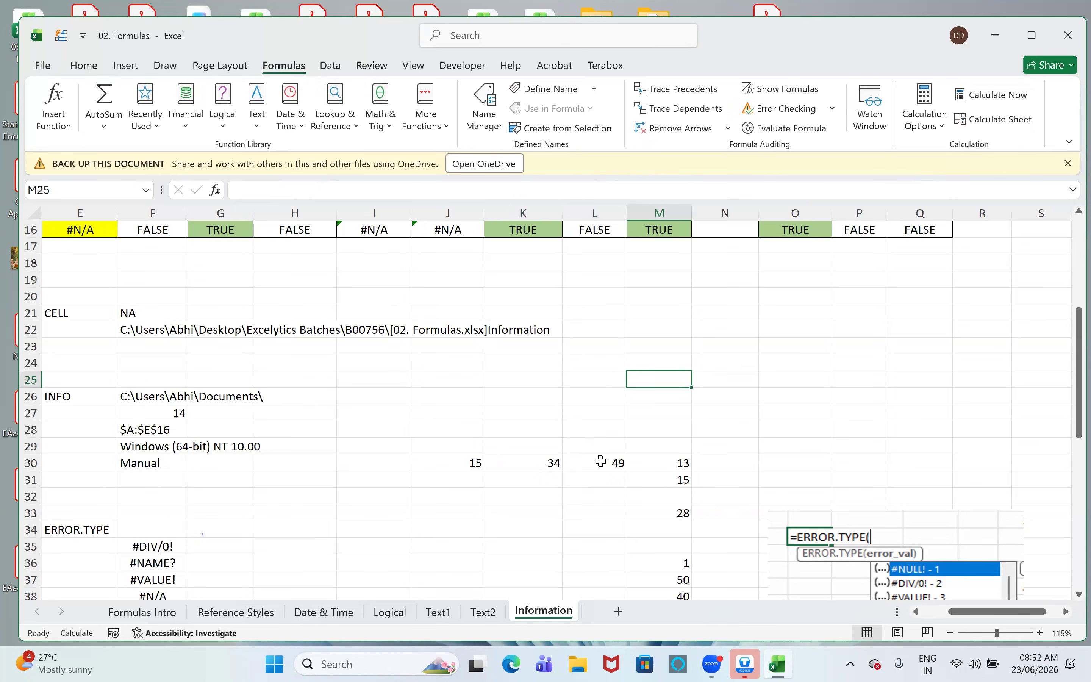
pyautogui.click(870, 108)
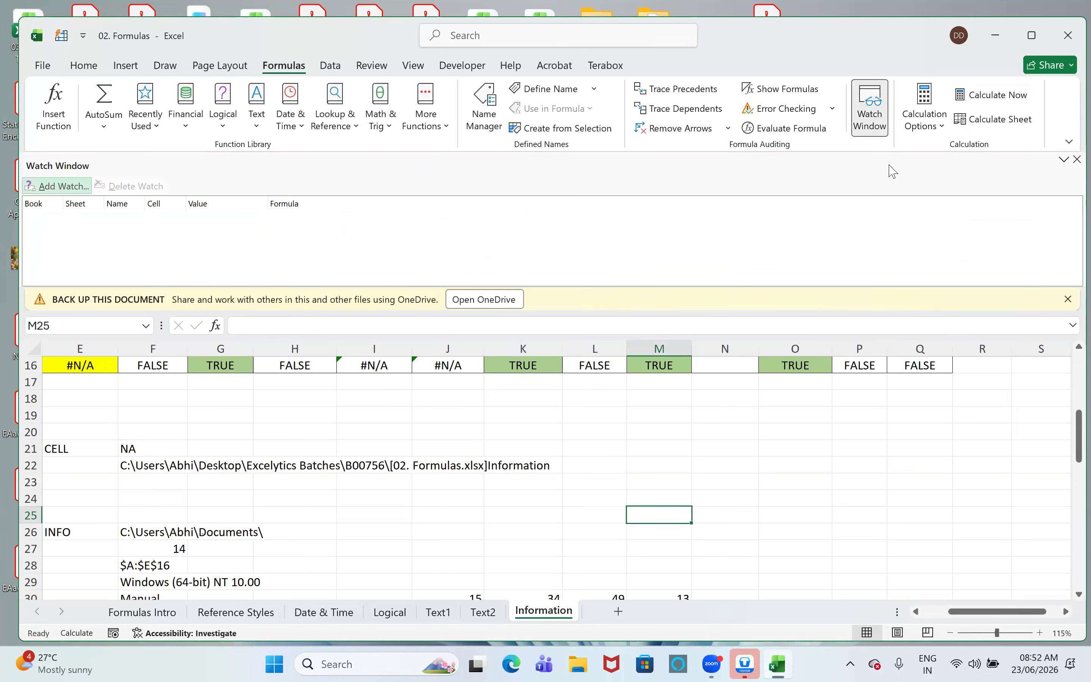
pyautogui.click(873, 118)
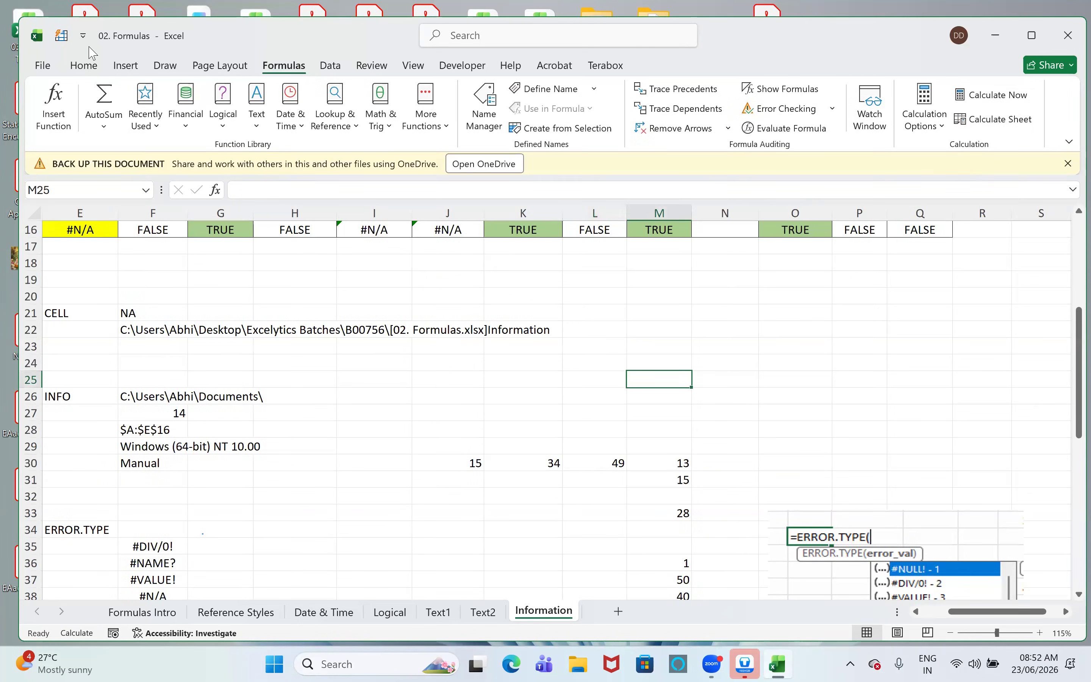
pyautogui.click(136, 69)
pyautogui.click(83, 68)
# - Switch the workbook's calculation mode to Automatic
pyautogui.click(284, 67)
pyautogui.click(923, 115)
pyautogui.click(937, 151)
pyautogui.click(715, 431)
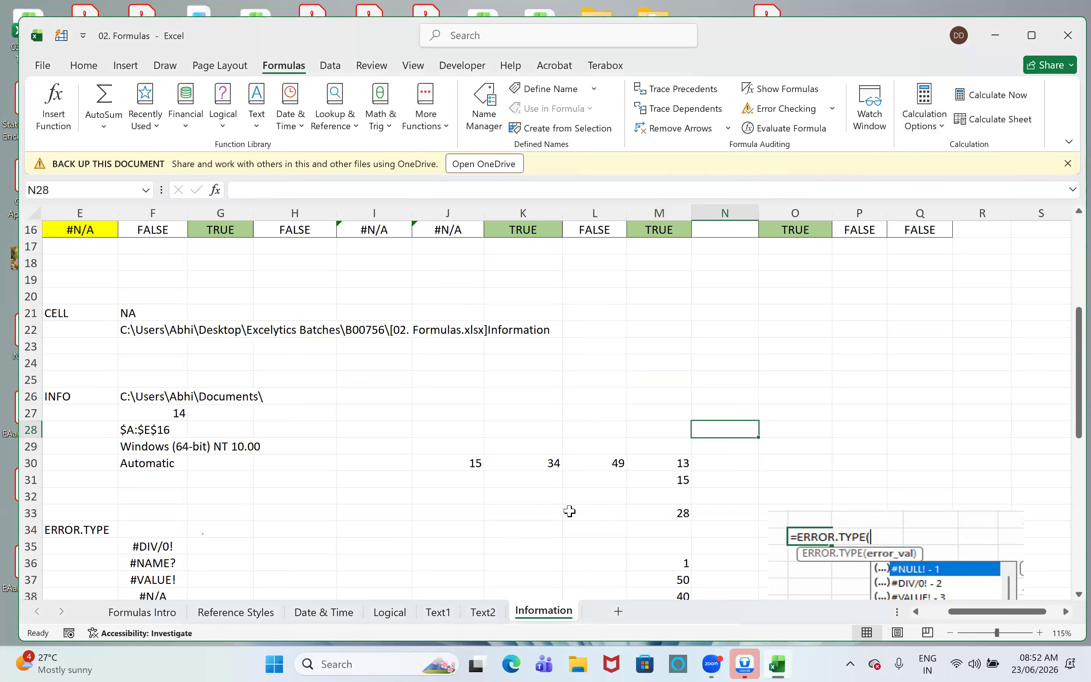
# - Set K30 to 35 and select the SUM in L30 to check how it responds
pyautogui.press('Left')
pyautogui.press('Left')
pyautogui.press('Left')
pyautogui.press('Down')
pyautogui.press('Down')
pyautogui.write('35')
pyautogui.click(584, 512)
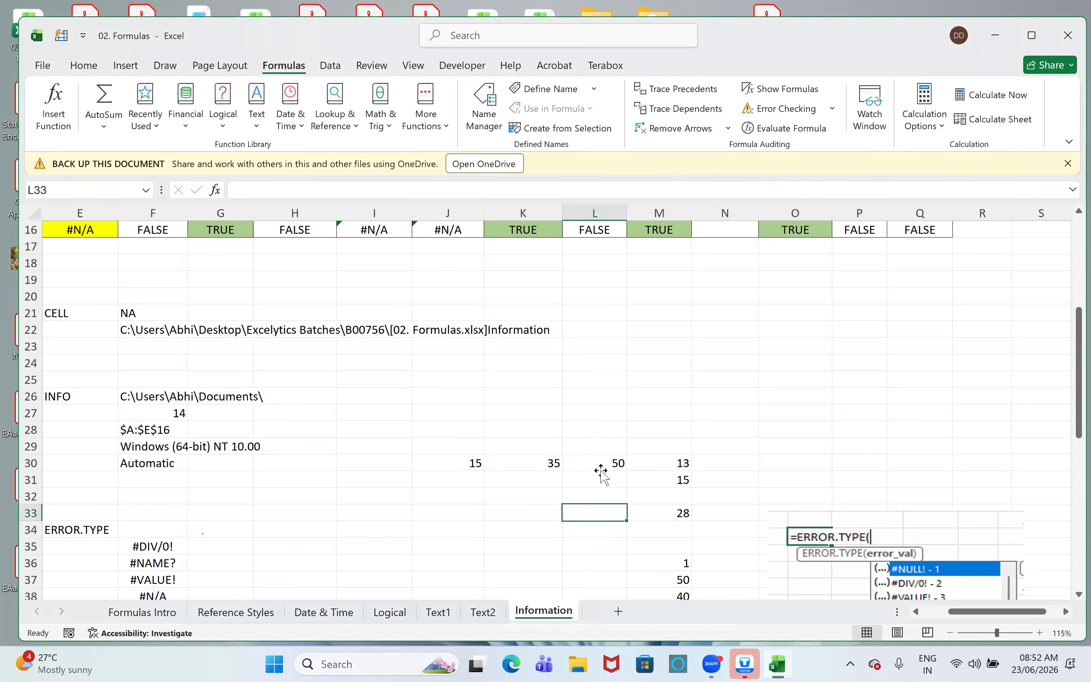
pyautogui.click(601, 469)
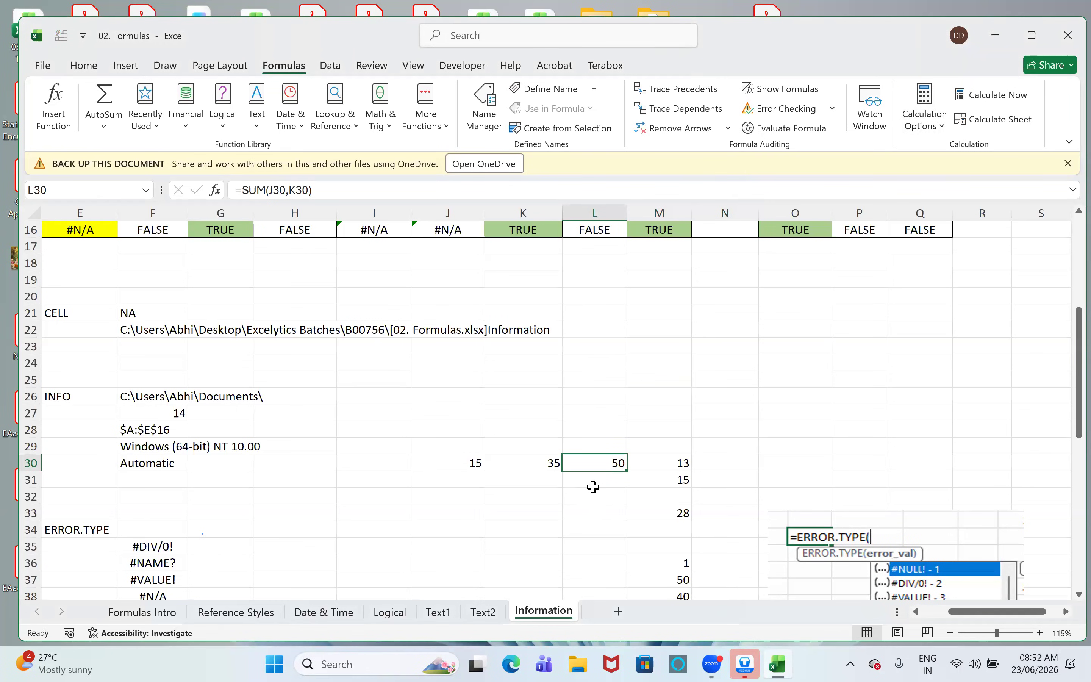
# - Switch the calculation mode to Manual and recalculate the workbook to refresh the INFO("RECALC") formula in F30
pyautogui.click(140, 467)
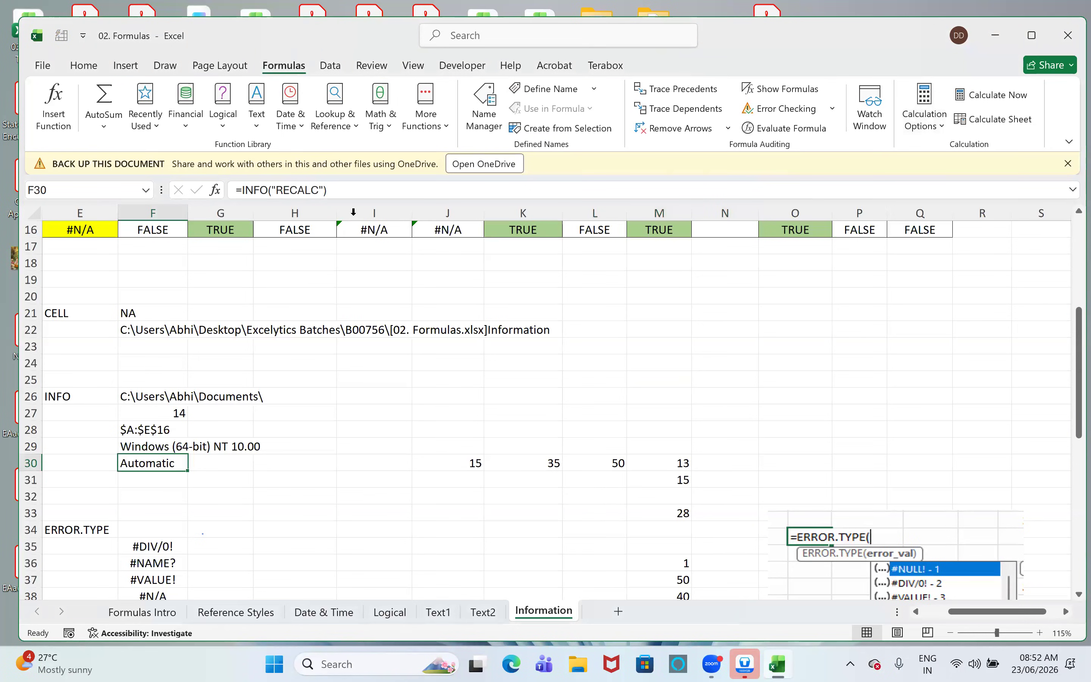
pyautogui.click(942, 121)
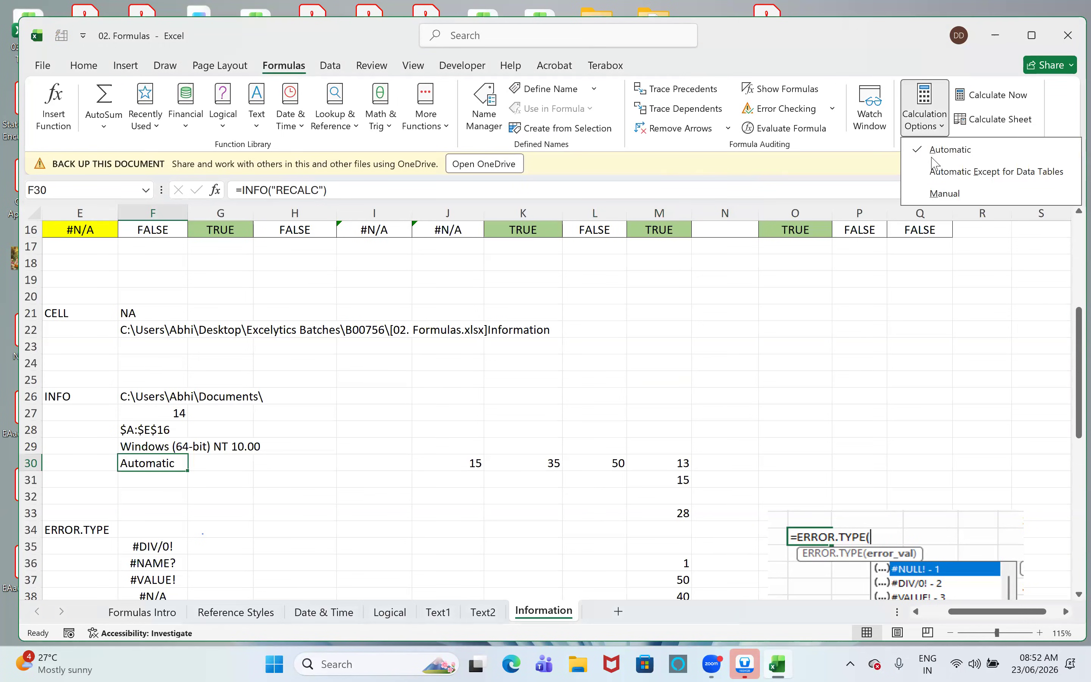
pyautogui.click(946, 193)
pyautogui.click(374, 529)
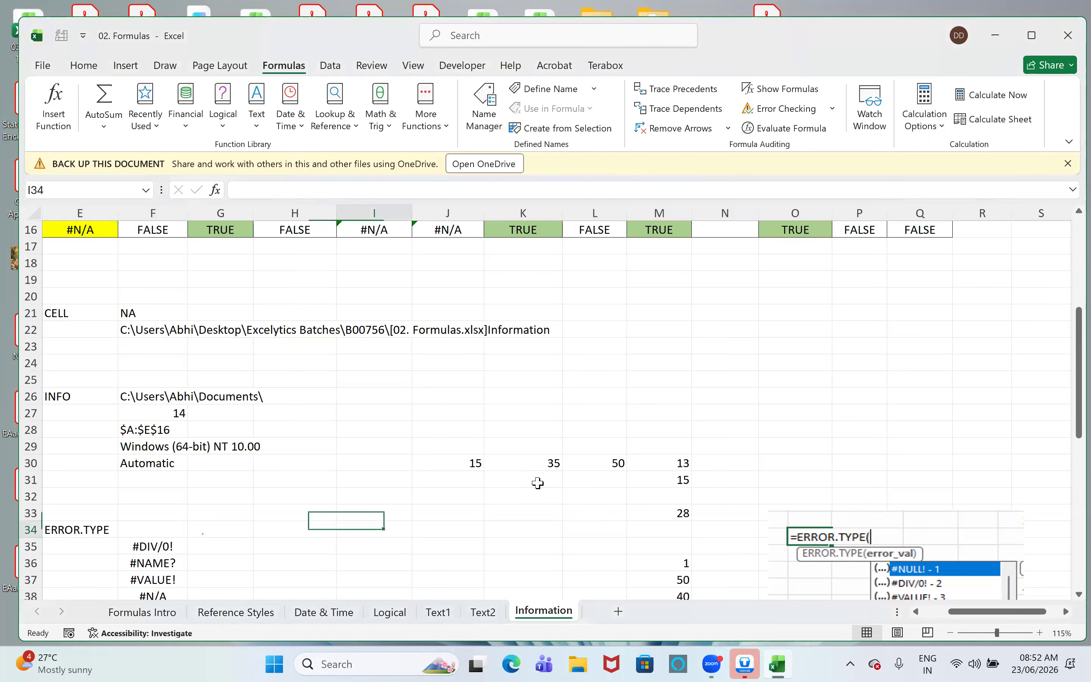
pyautogui.click(128, 467)
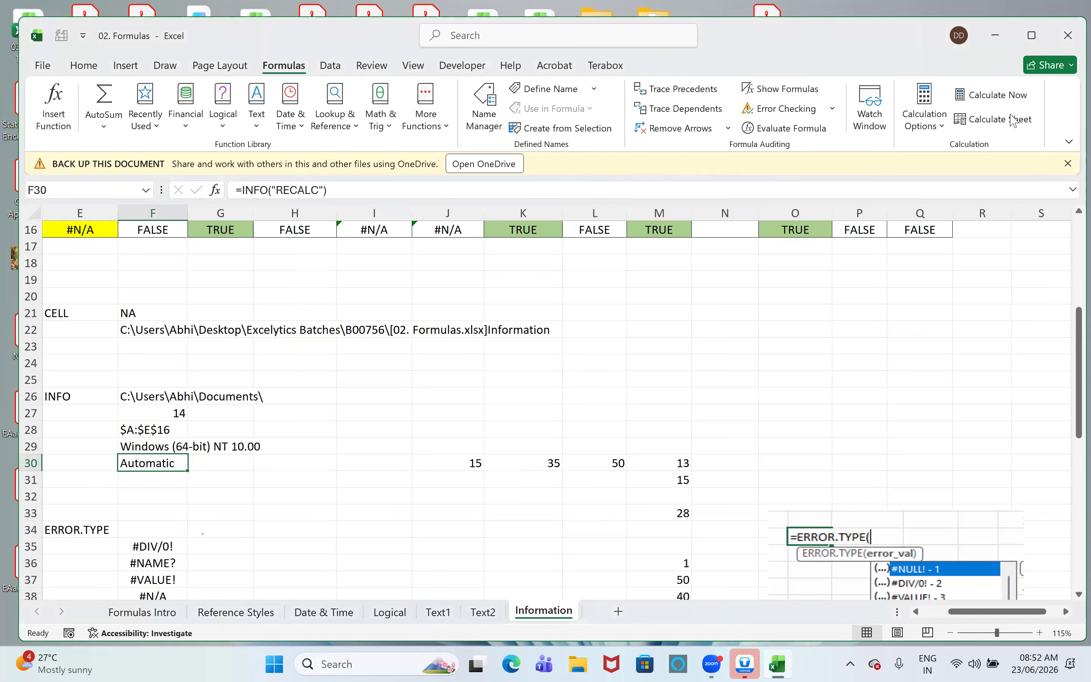
pyautogui.press('F9')
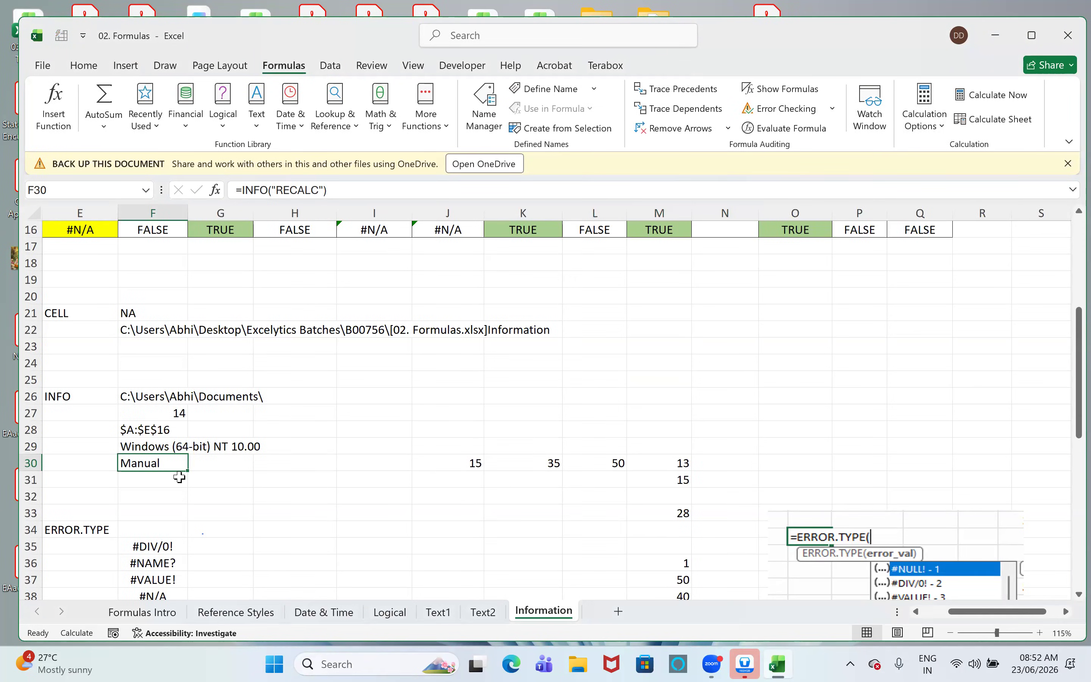
# - Return the workbook's calculation mode to Automatic
pyautogui.click(926, 112)
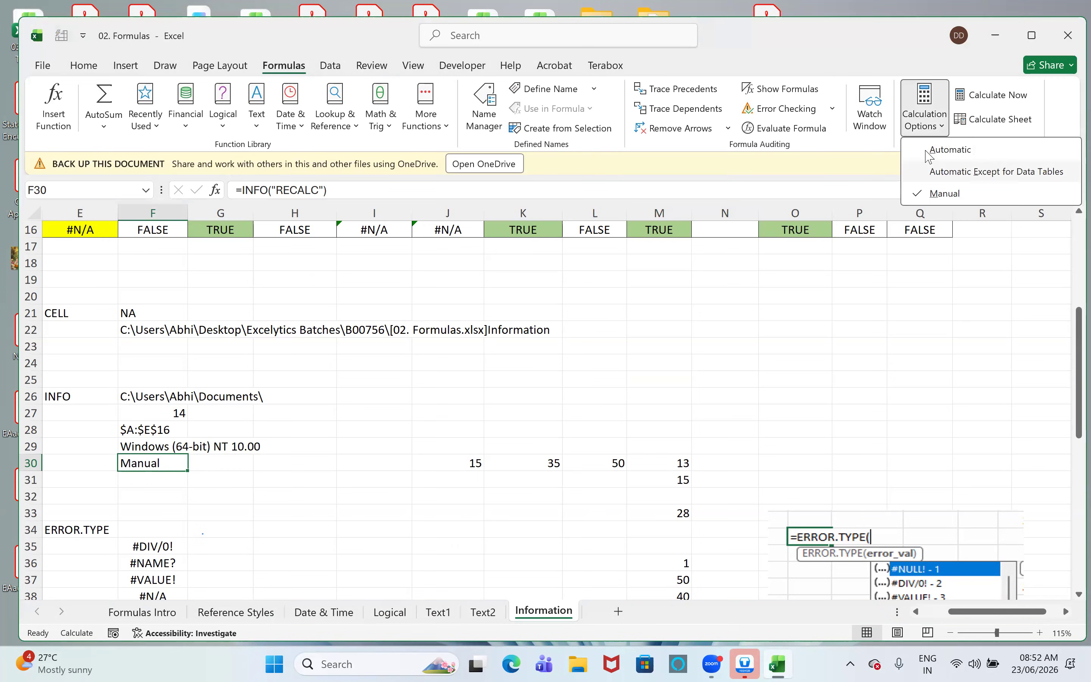
pyautogui.click(949, 150)
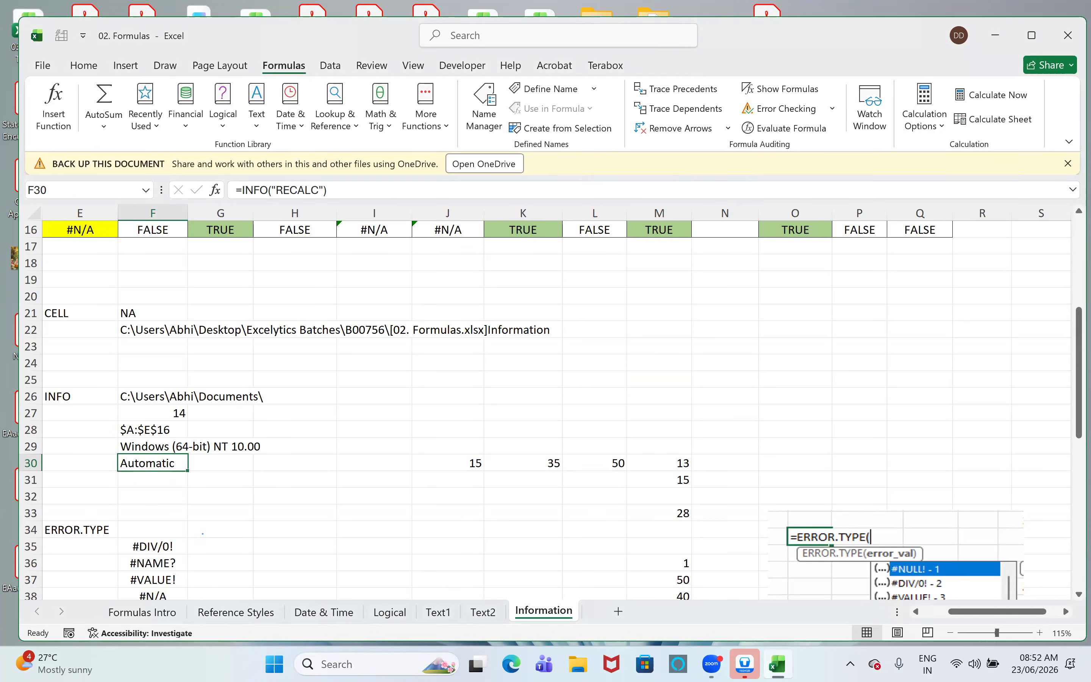
pyautogui.scroll(-2, 309, 494)
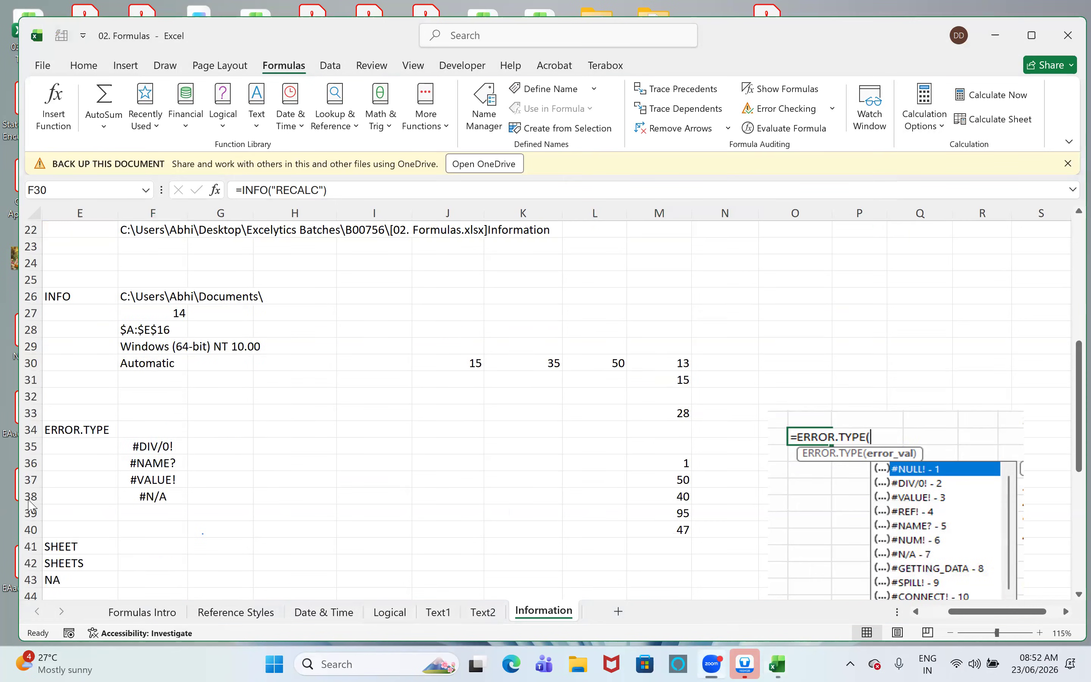
pyautogui.click(126, 380)
pyautogui.rightClick(437, 413)
pyautogui.press('i')
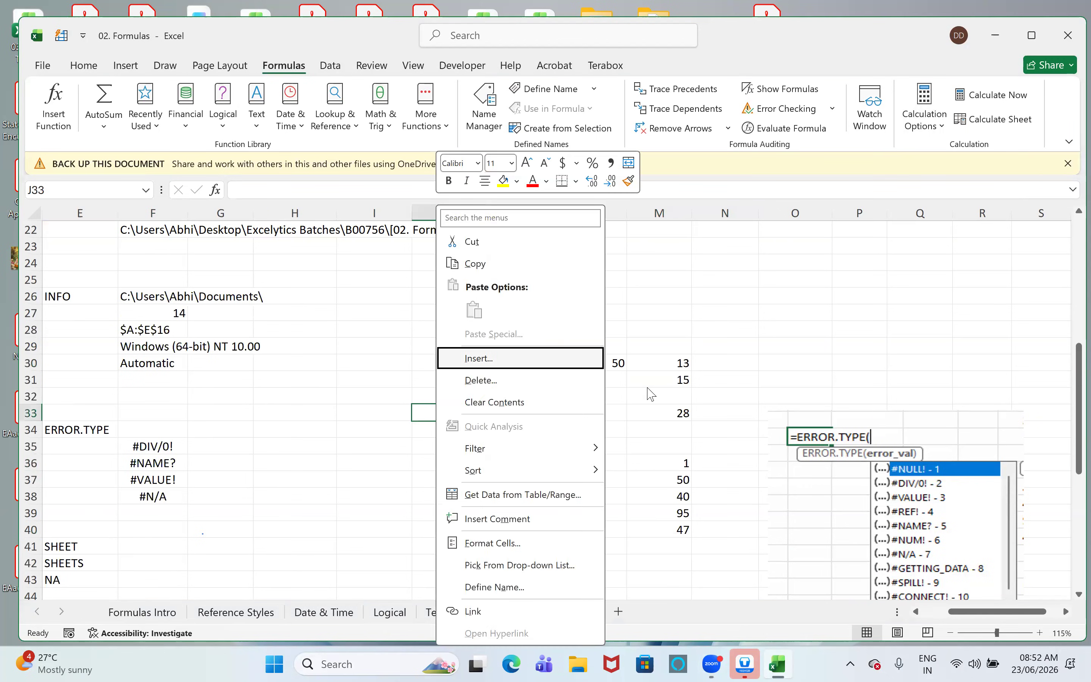
pyautogui.press('Escape')
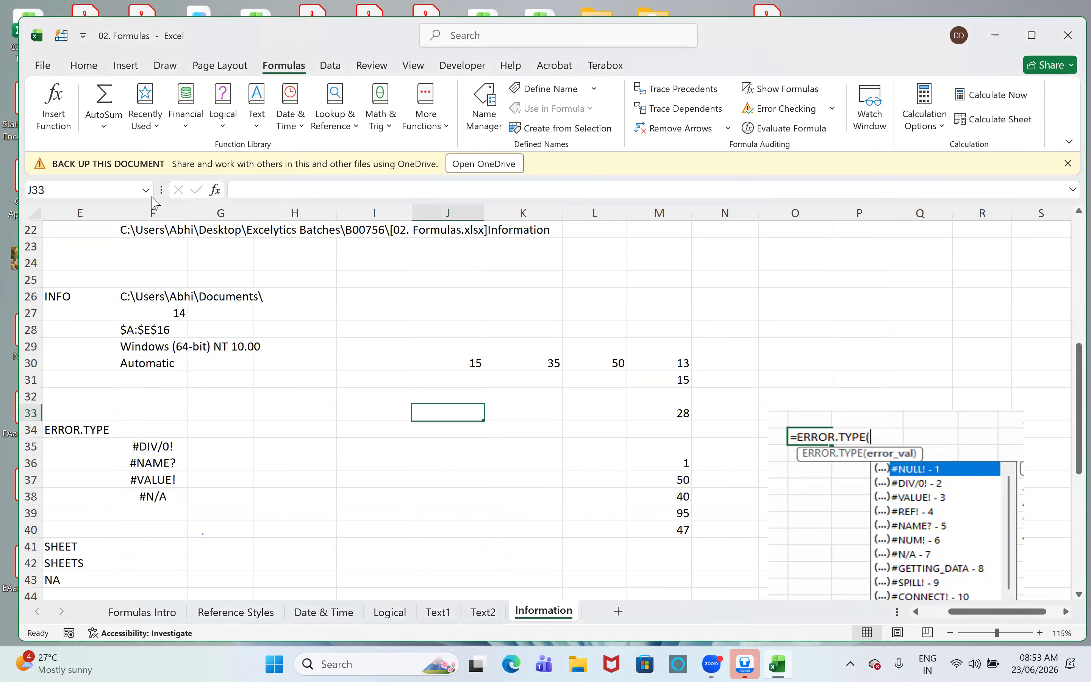
pyautogui.click(82, 495)
# - Enter =INFO("RELEASE") in F31 and reselect the cell to check its result
pyautogui.click(142, 384)
pyautogui.write('=info')
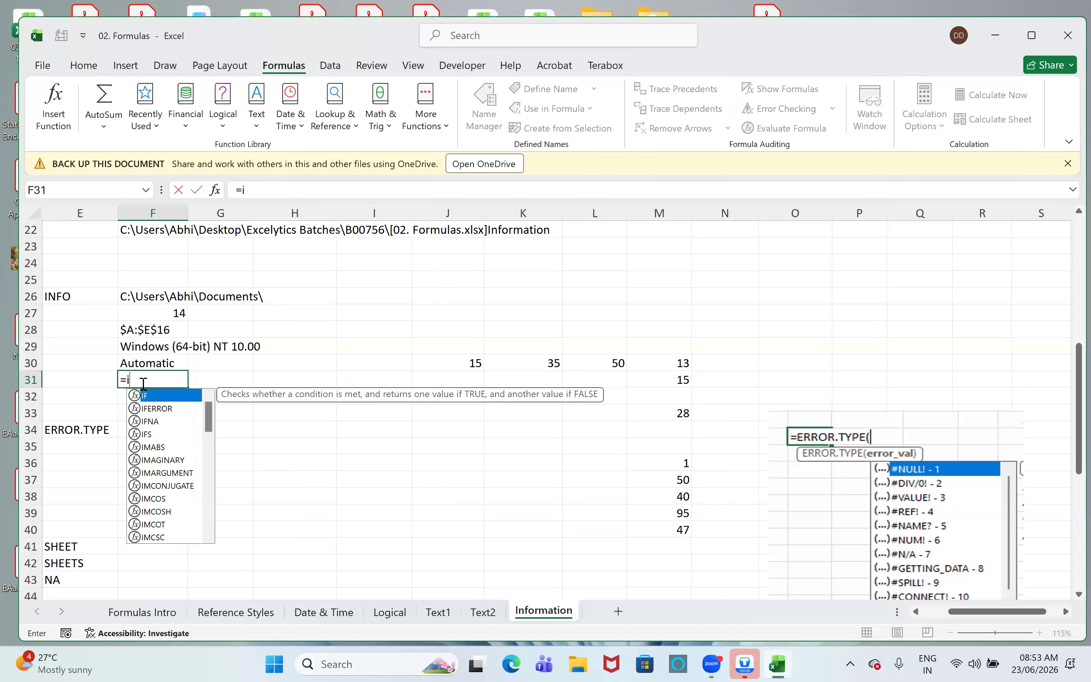
pyautogui.press('Tab')
pyautogui.press('Down')
pyautogui.press('Down')
pyautogui.press('Down')
pyautogui.press('Down')
pyautogui.press('Down')
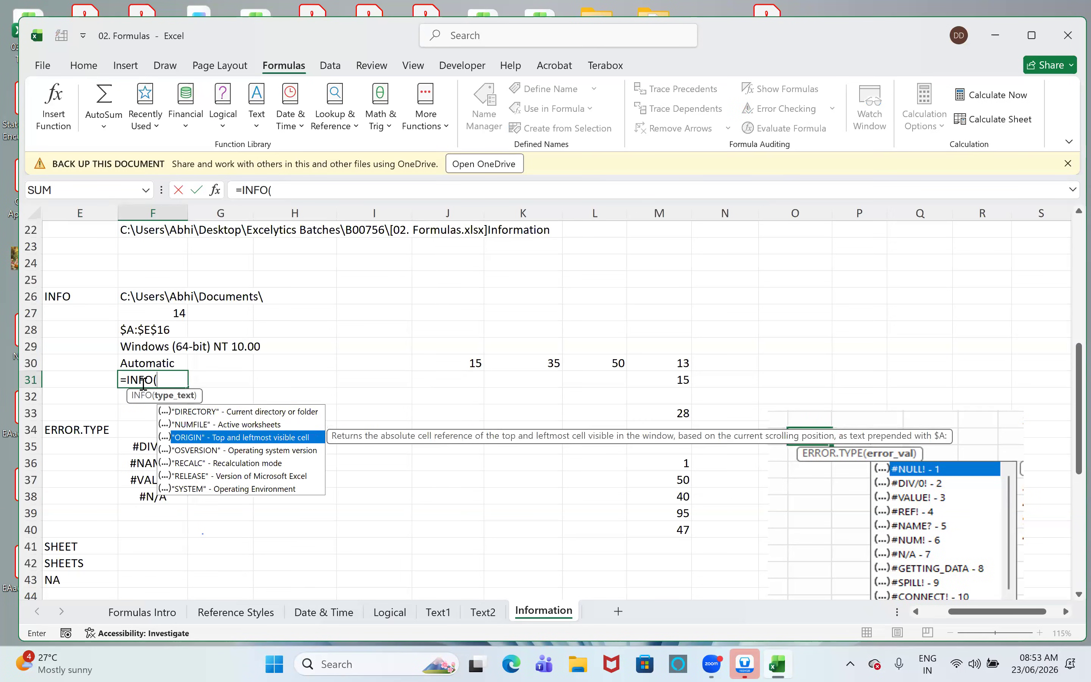
pyautogui.press('Tab')
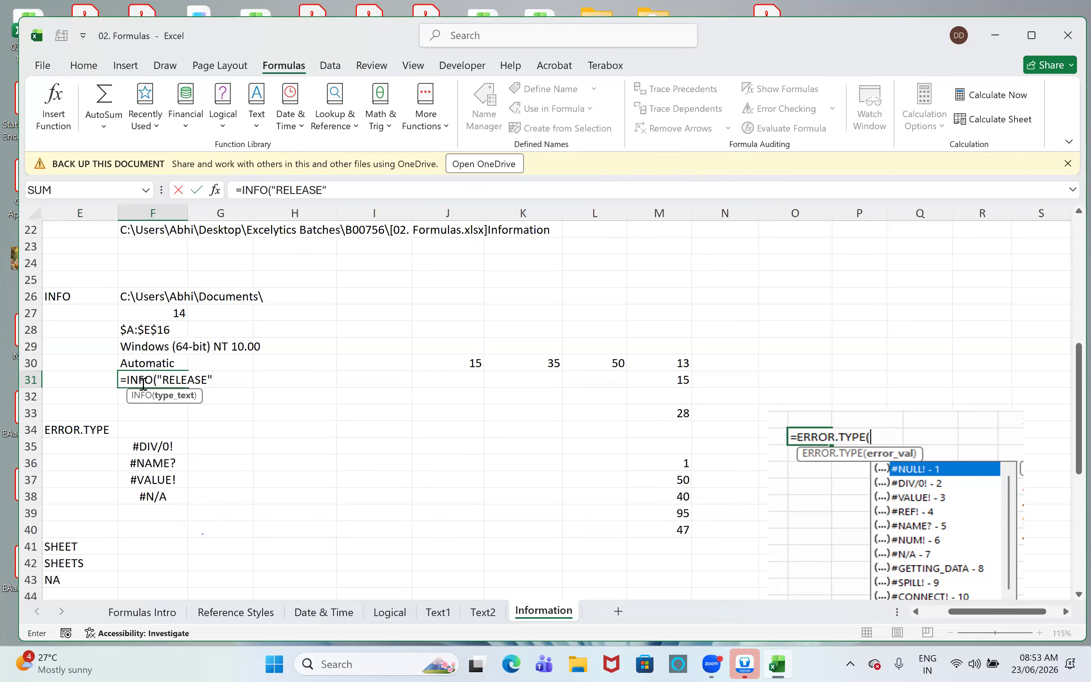
pyautogui.write(')')
pyautogui.press('Return')
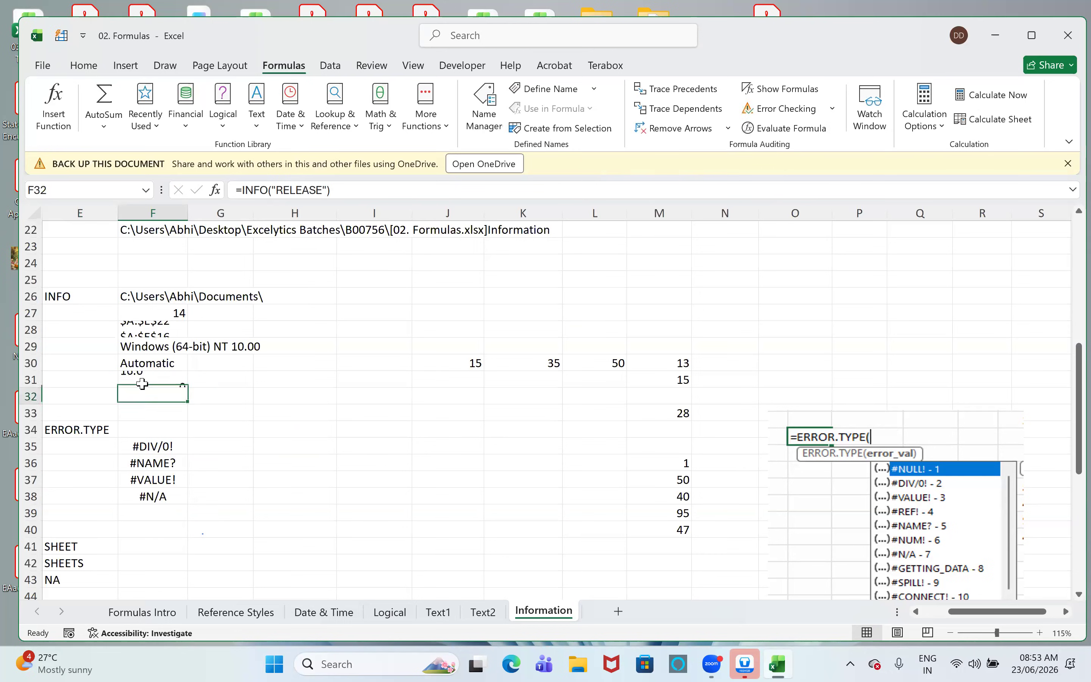
pyautogui.click(142, 383)
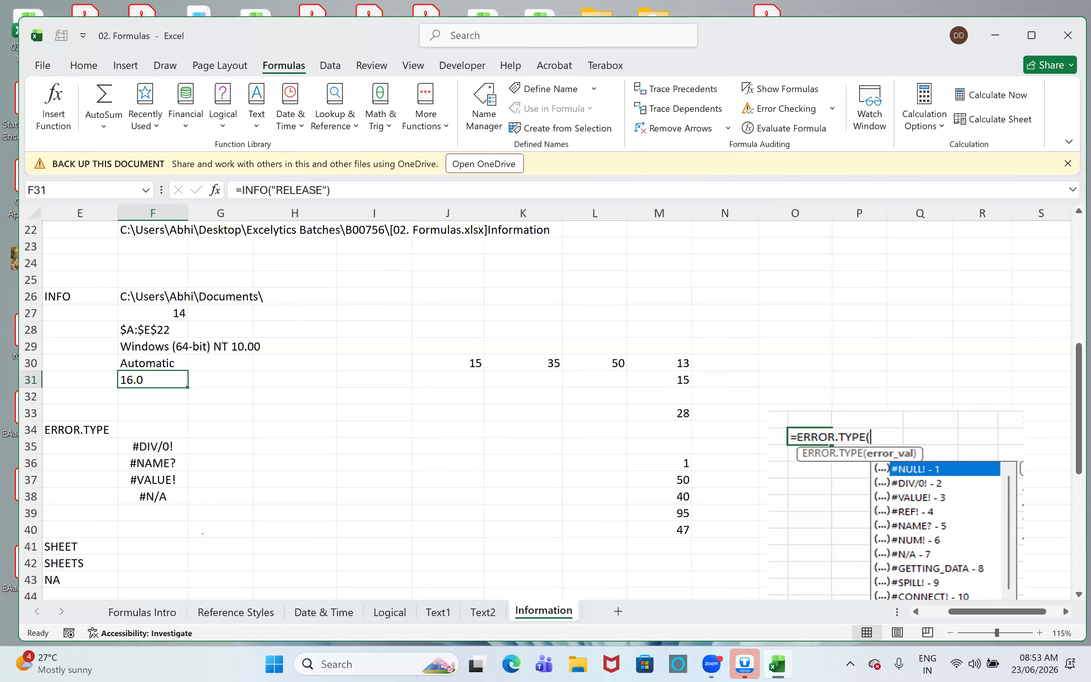
# - Check the installed Excel version in the account's About Excel information, and return to the worksheet
pyautogui.click(43, 68)
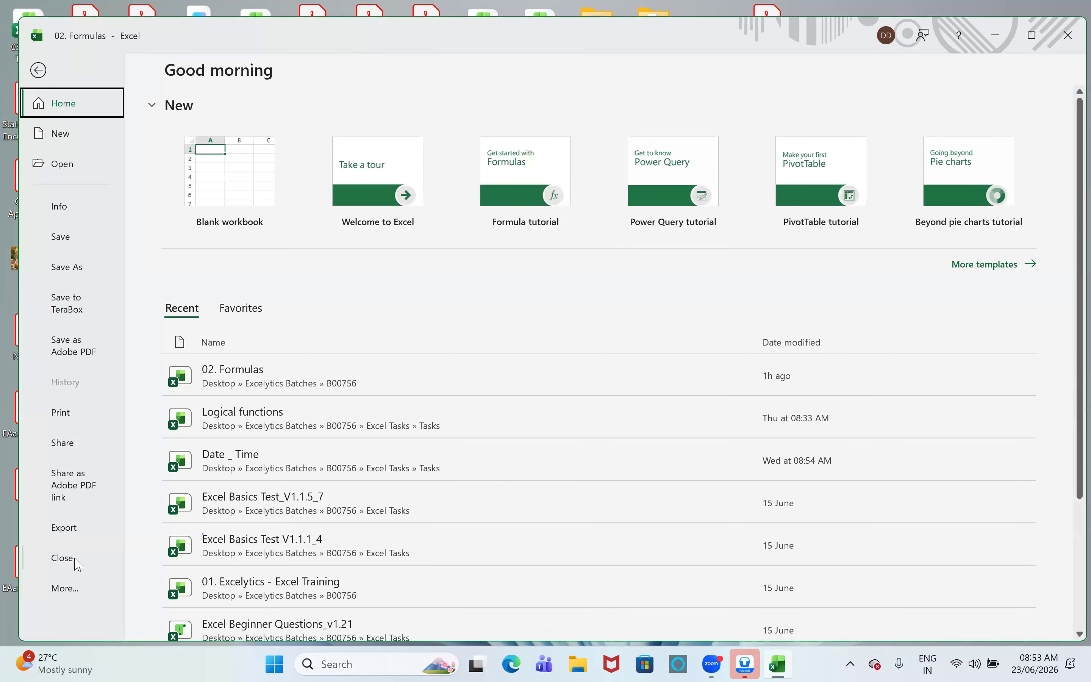
pyautogui.click(64, 588)
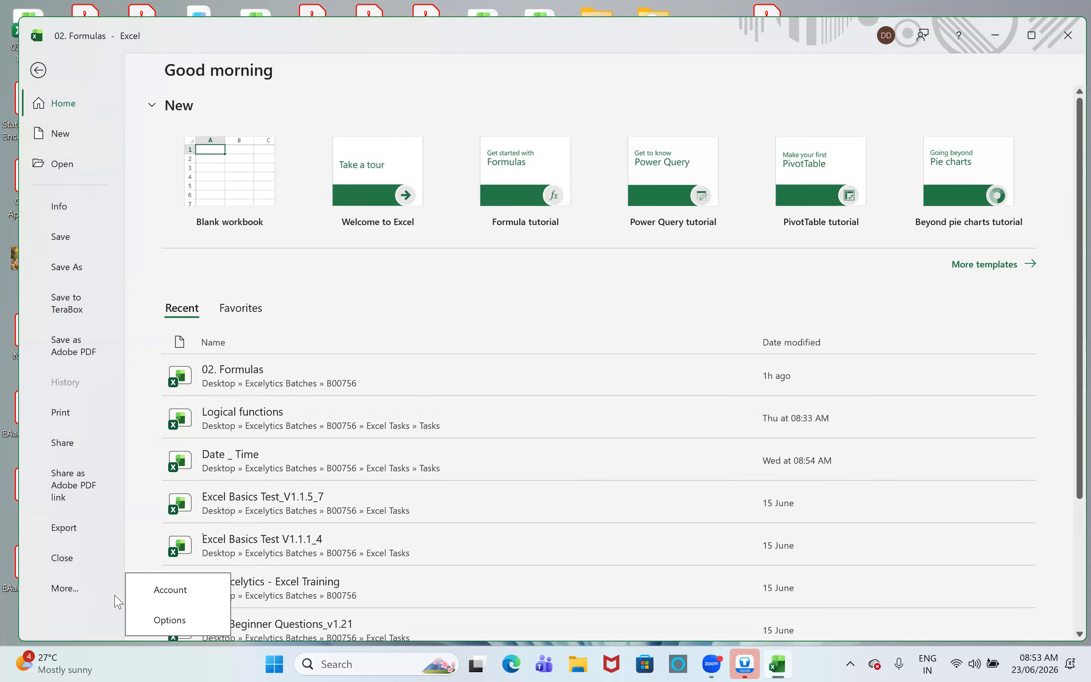
pyautogui.click(185, 596)
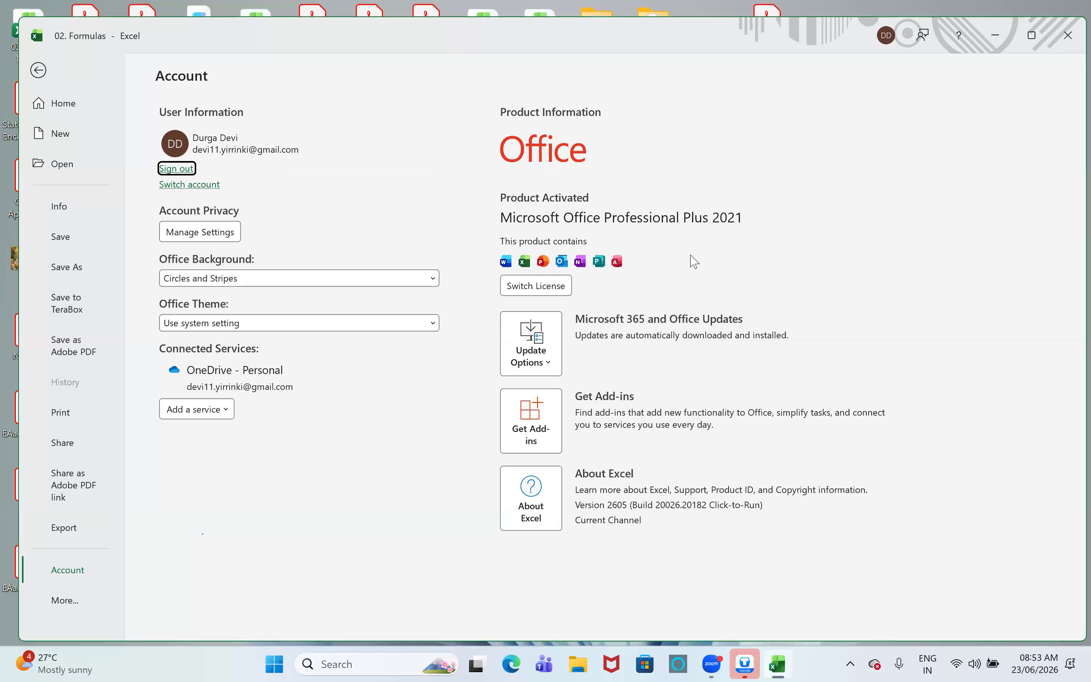
pyautogui.click(539, 515)
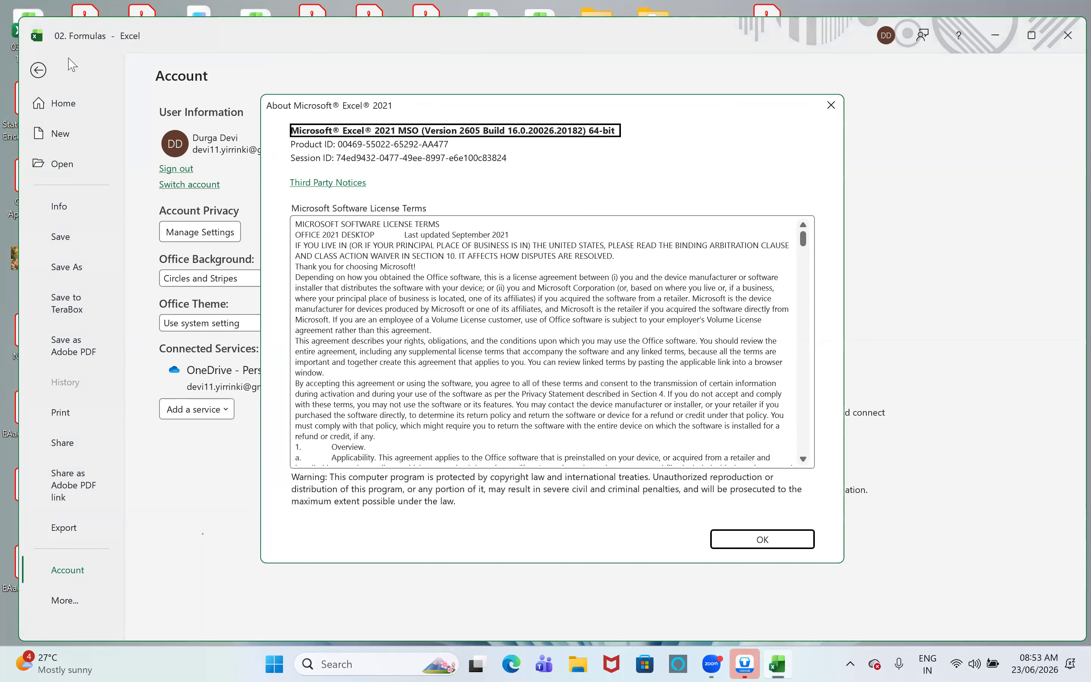
pyautogui.press('Escape')
pyautogui.click(45, 71)
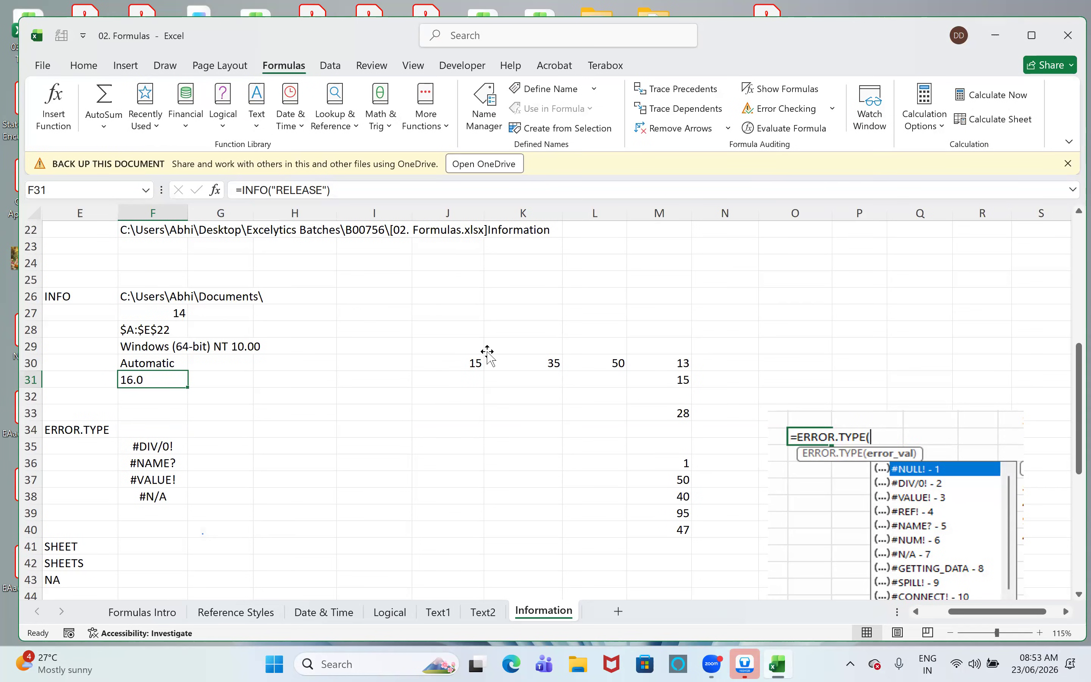
# - Enter =INFO("SYSTEM") in F32
pyautogui.press('Return')
pyautogui.write('=')
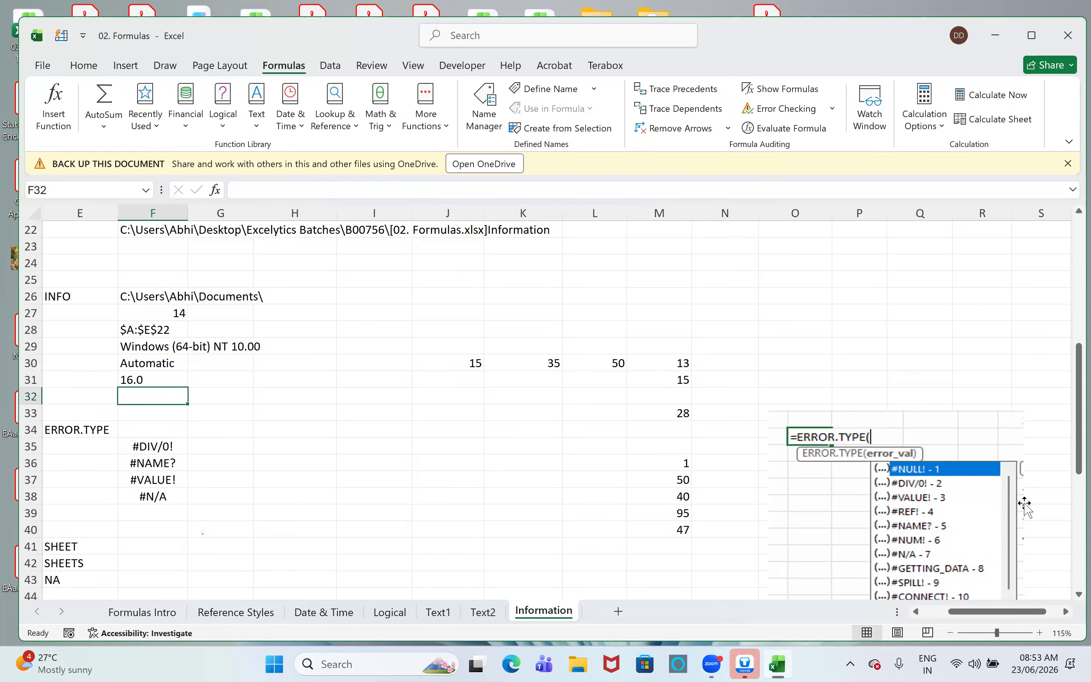
pyautogui.write('info(')
pyautogui.press('Down')
pyautogui.press('Down')
pyautogui.press('Down')
pyautogui.press('Down')
pyautogui.press('Down')
pyautogui.press('Down')
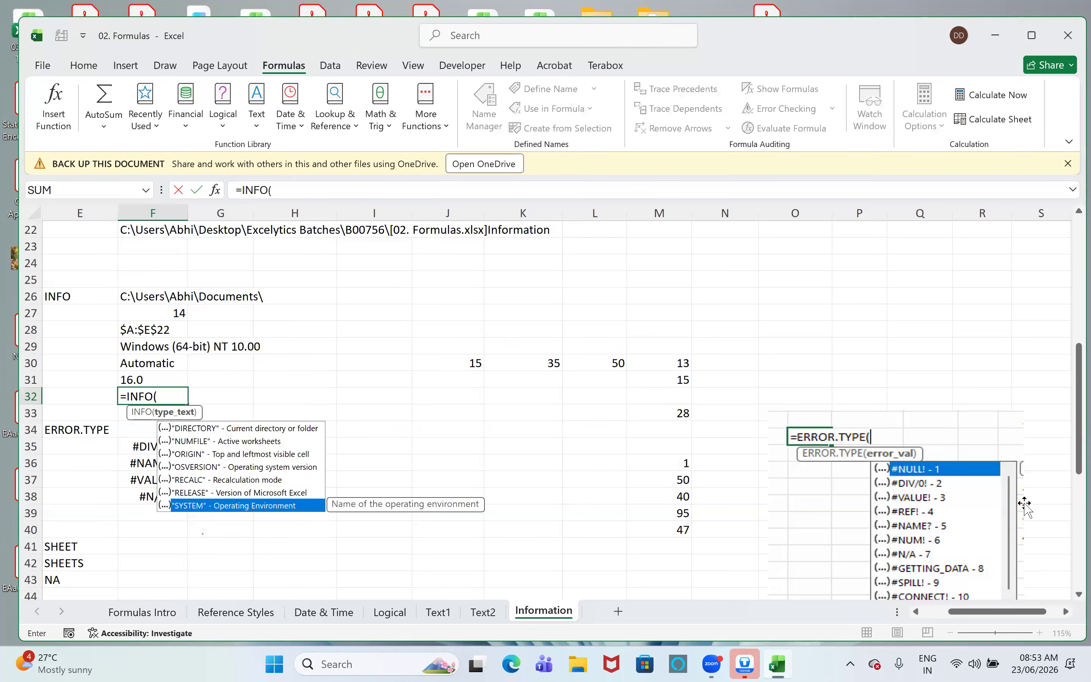
pyautogui.press('Tab')
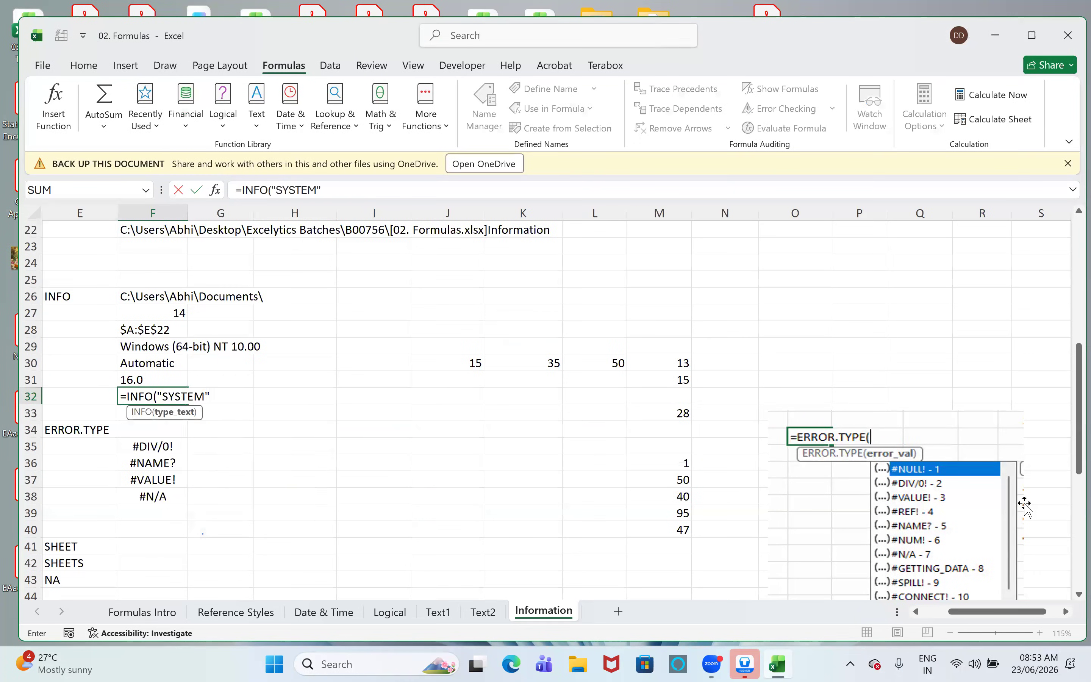
pyautogui.write(')')
pyautogui.press('Return')
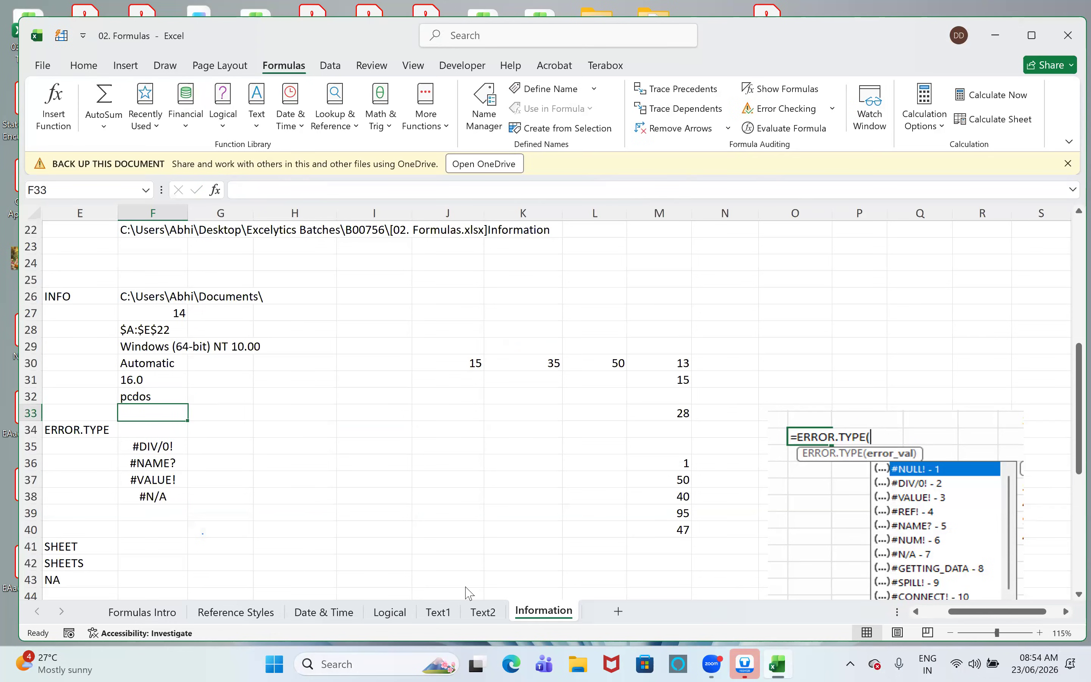
# - Enter =ERROR.TYPE(F35) in G35, after consulting the error code reference picture beside the data
pyautogui.click(644, 586)
pyautogui.moveTo(970, 611); pyautogui.dragTo(927, 602)
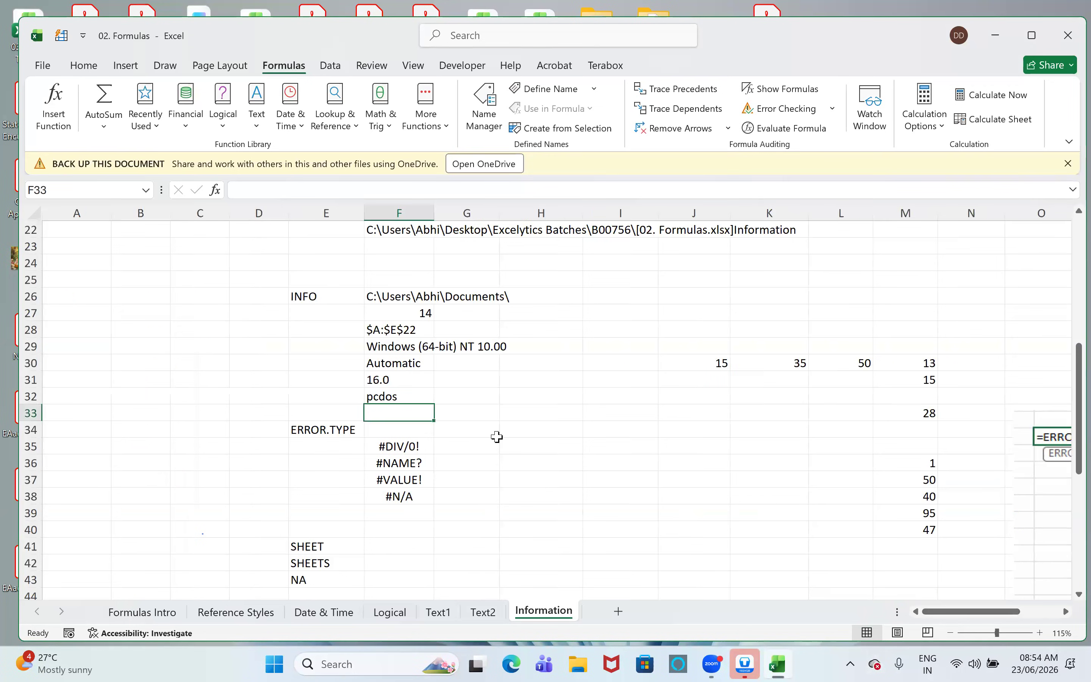
pyautogui.click(457, 451)
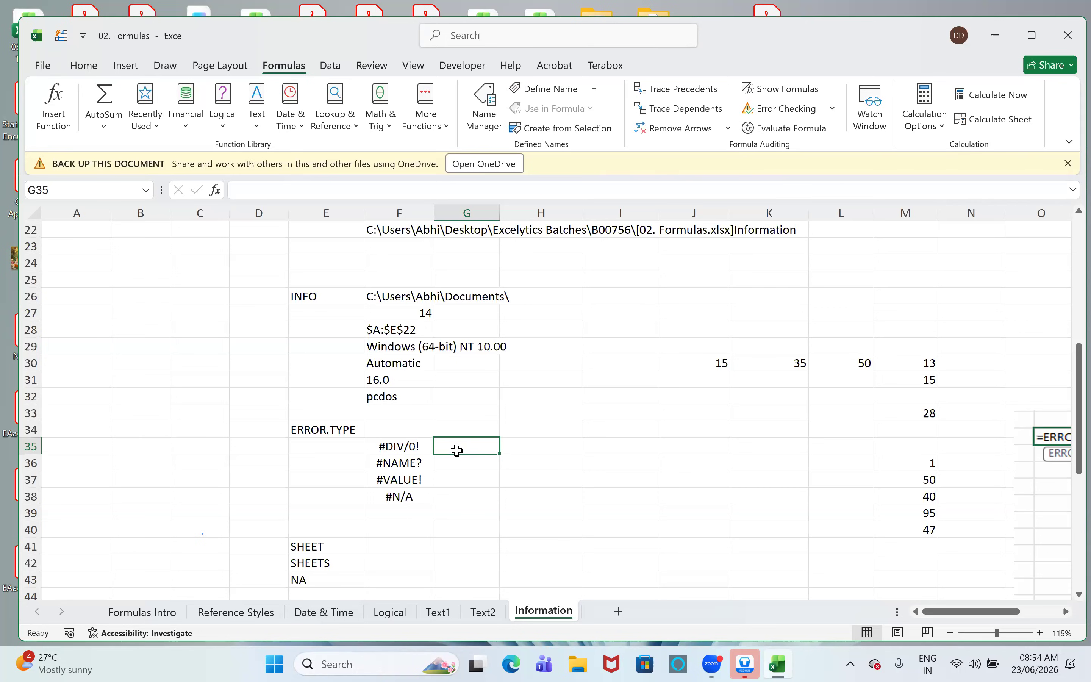
pyautogui.moveTo(951, 611); pyautogui.dragTo(990, 612)
pyautogui.scroll(-2, 925, 467)
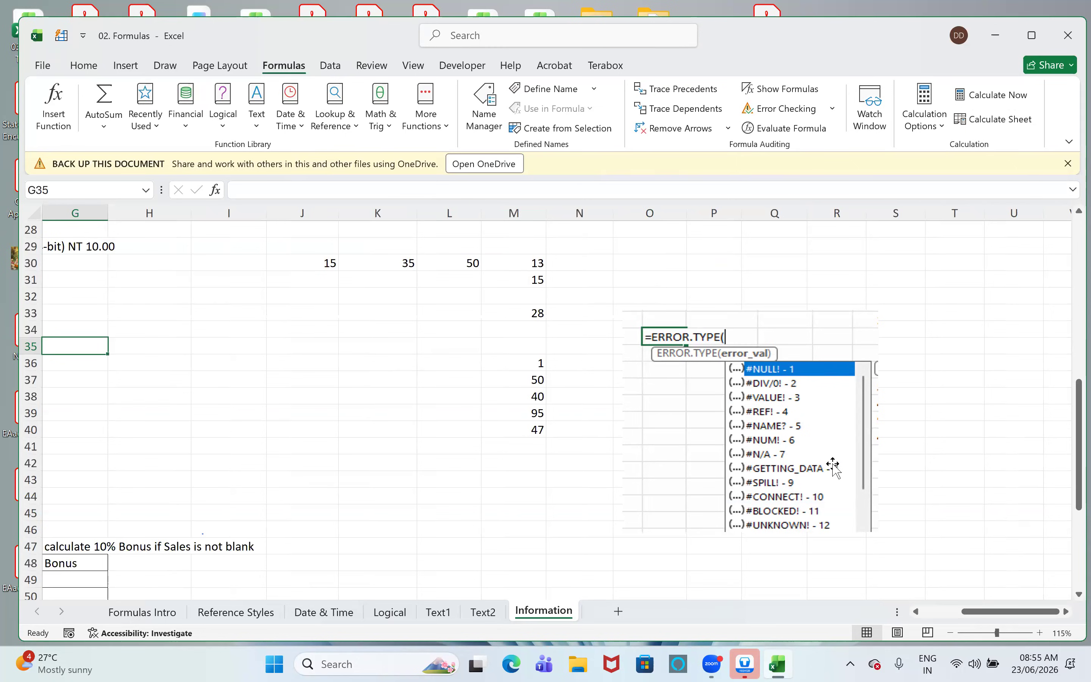
pyautogui.click(918, 610)
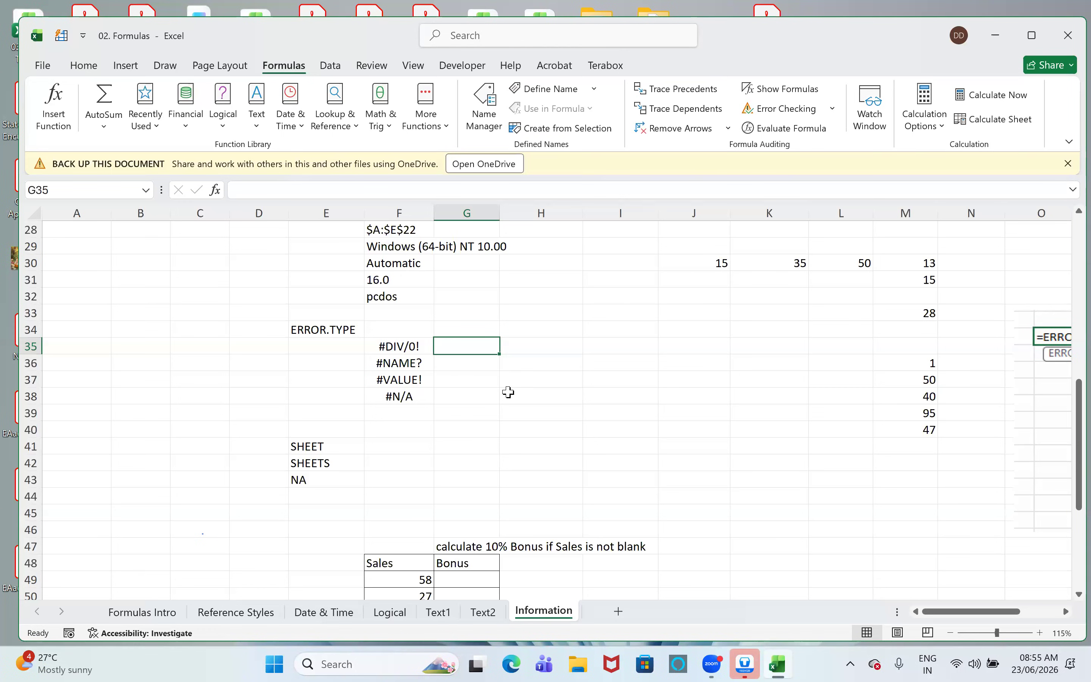
pyautogui.write('=err')
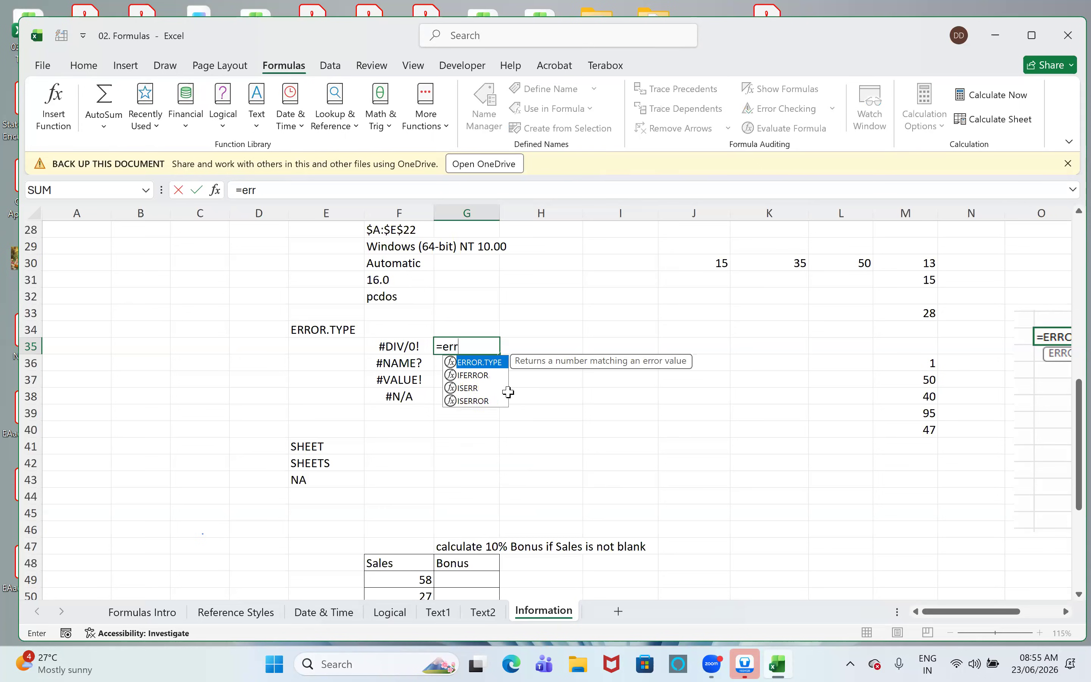
pyautogui.press('Tab')
pyautogui.press('Left')
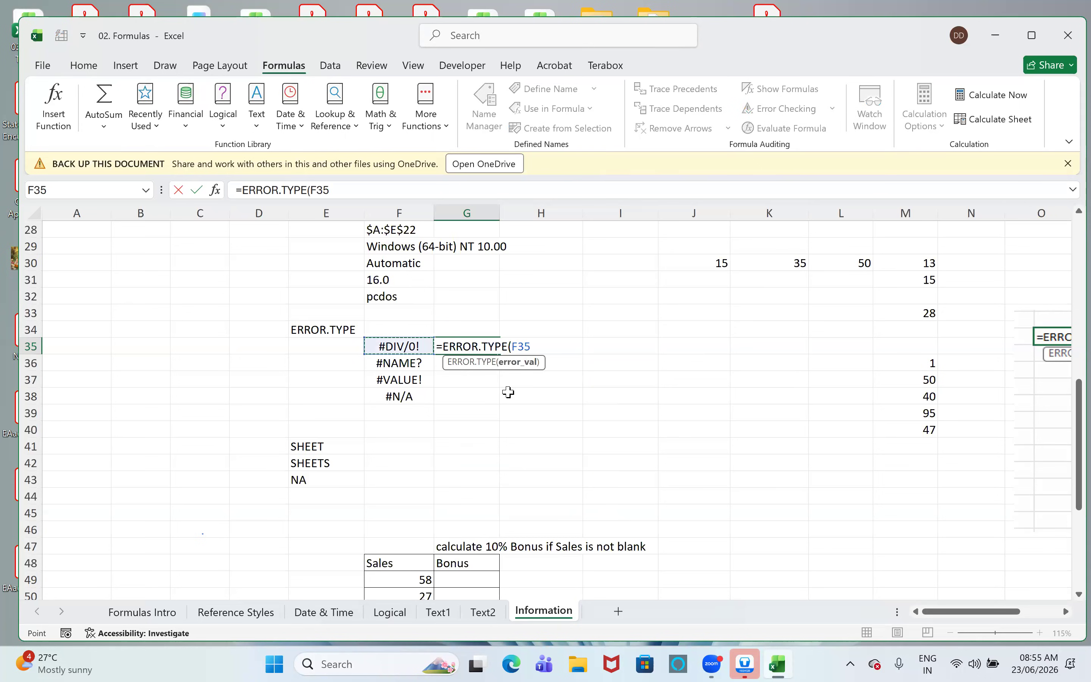
pyautogui.press('Return')
# - Copy the ERROR.TYPE formula down through G38 and review the code in G36 against its error in F36
pyautogui.hotkey('ctrl', 'd')
pyautogui.press('Return')
pyautogui.hotkey('ctrl', 'd')
pyautogui.press('Return')
pyautogui.hotkey('ctrl', 'd')
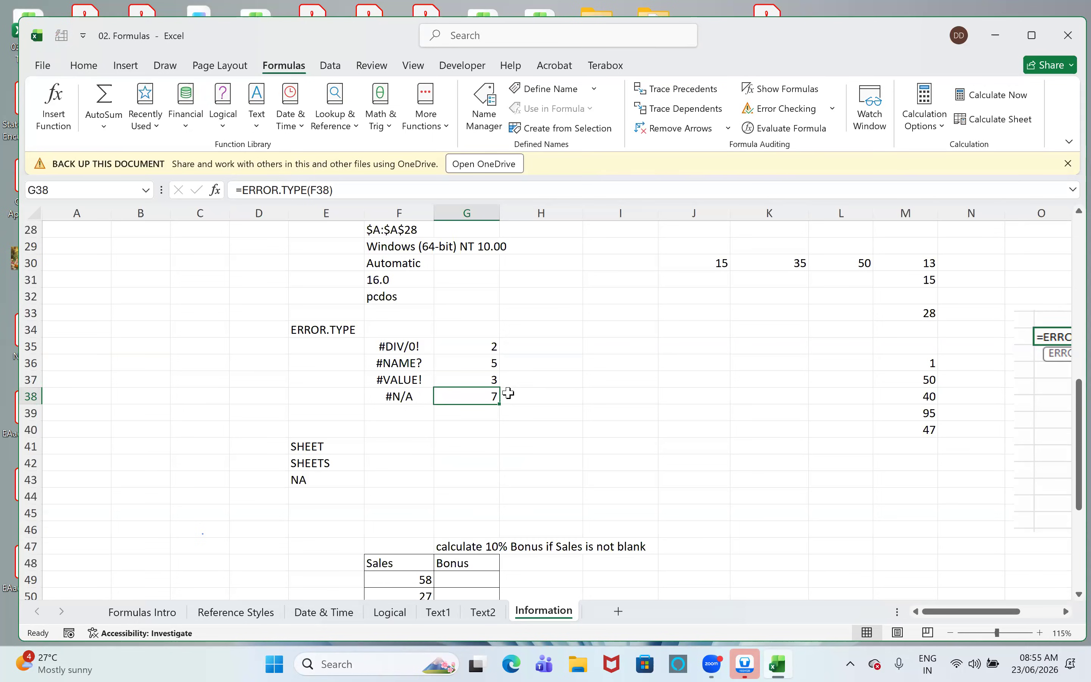
pyautogui.press('Up')
pyautogui.press('Up')
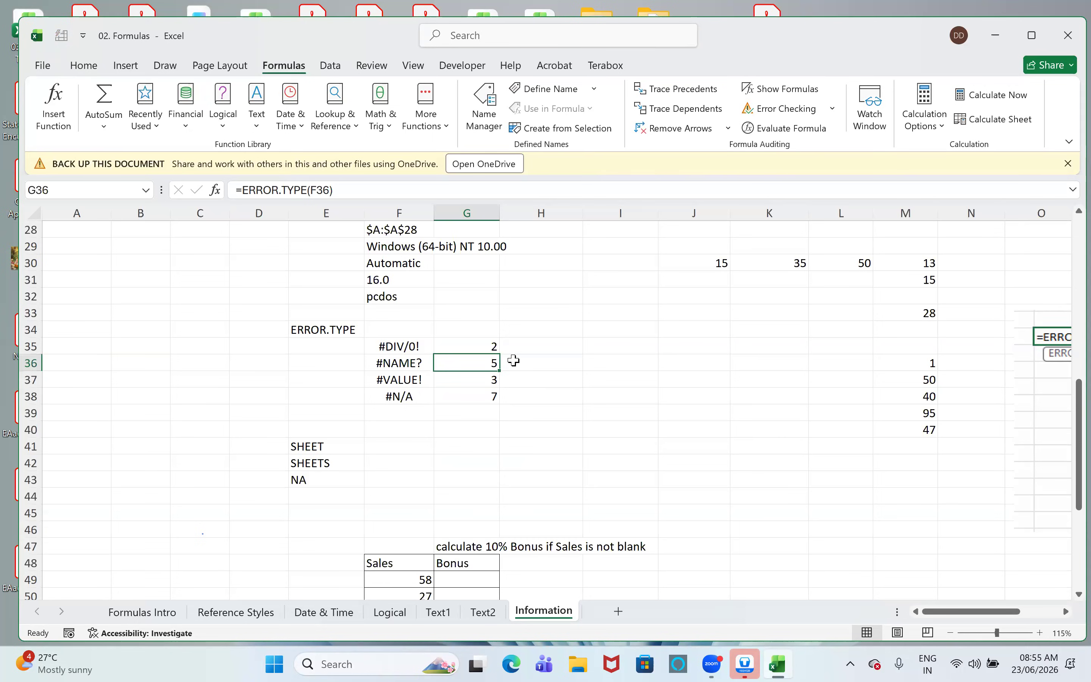
pyautogui.press('Left')
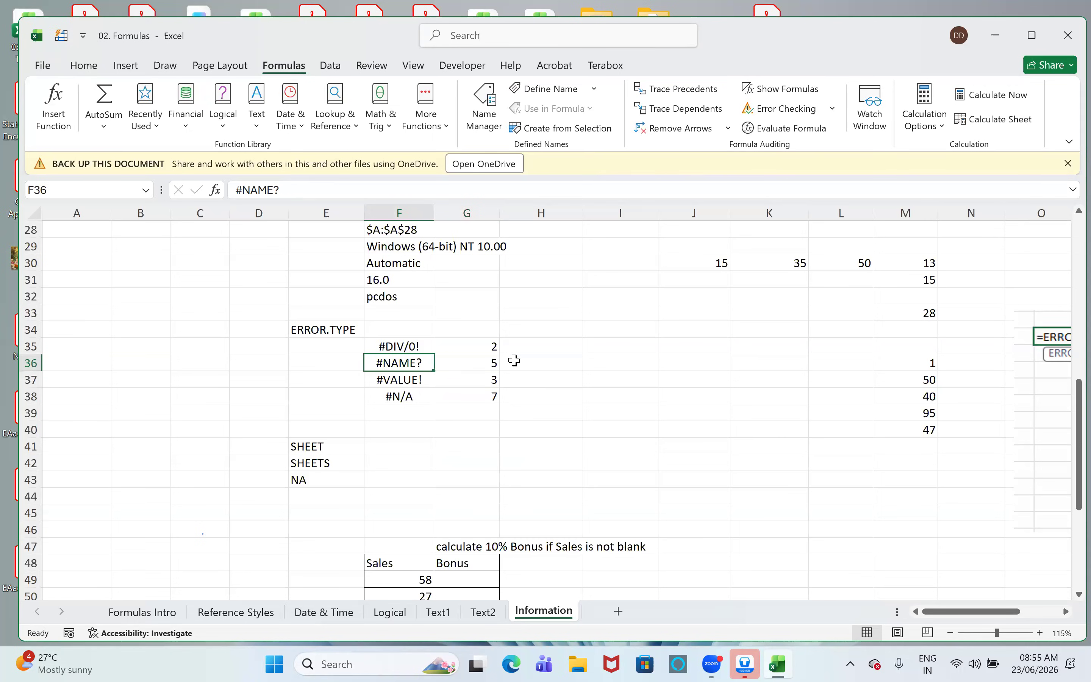
pyautogui.press('Right')
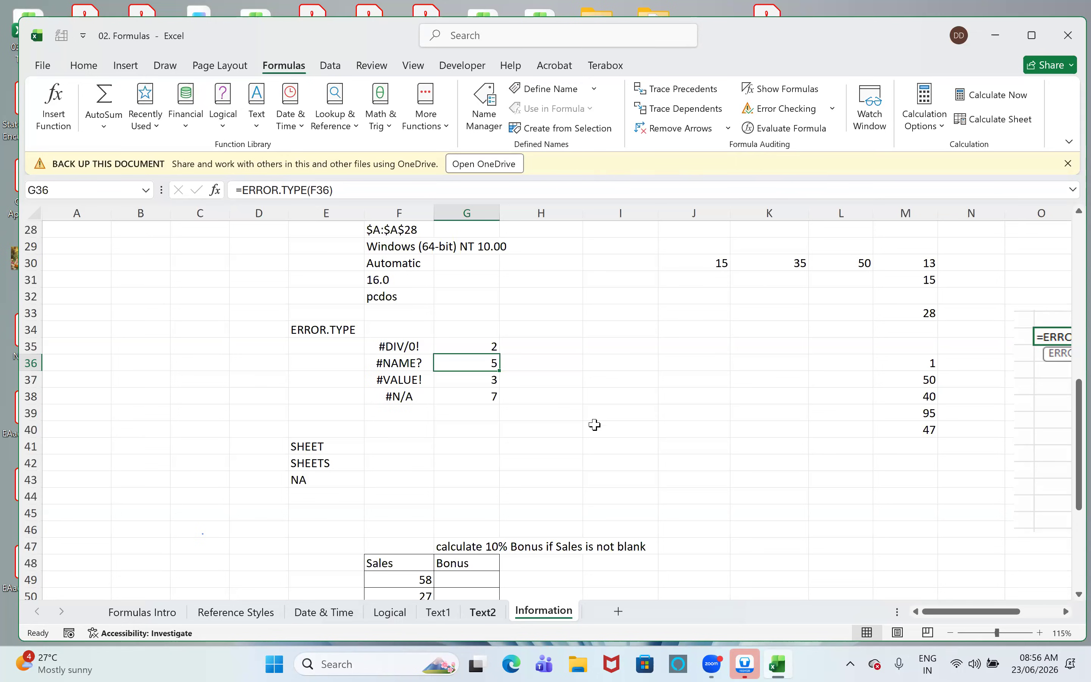
# - Enter =SHEET(J43) in F41 and reselect the cell to check its result
pyautogui.scroll(-3, 595, 425)
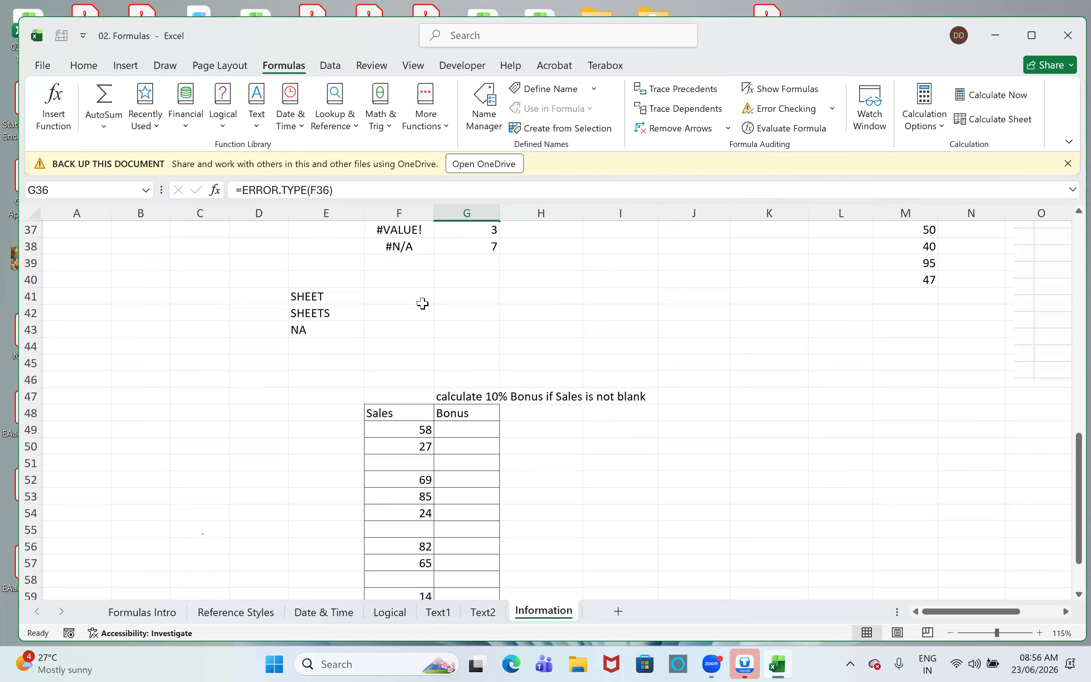
pyautogui.click(420, 299)
pyautogui.write('=sh')
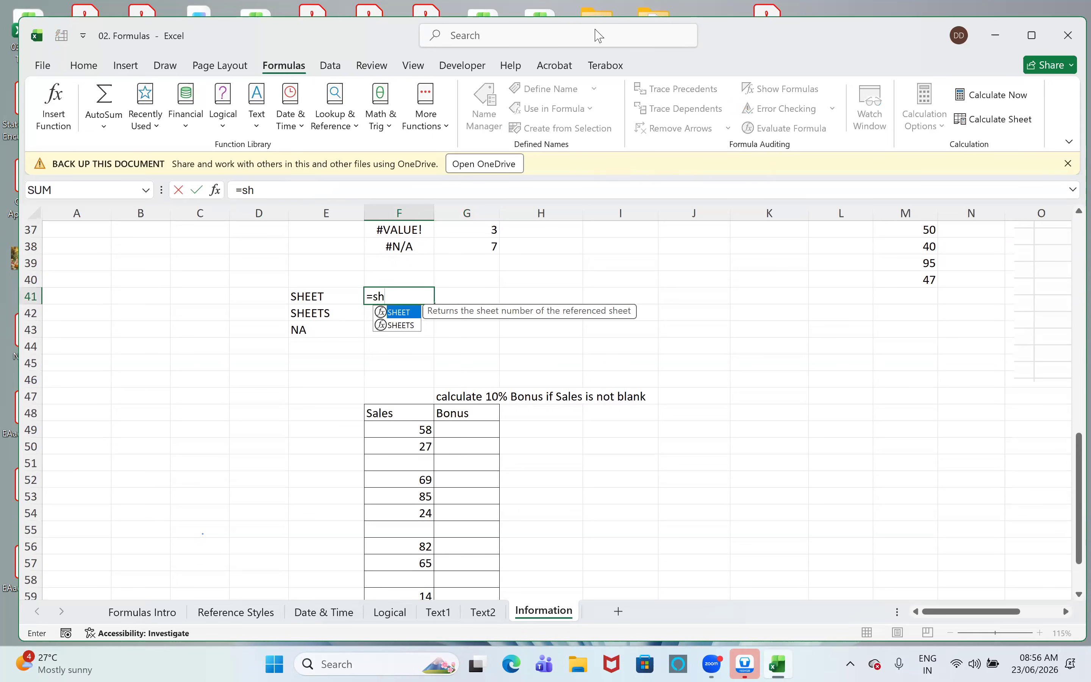
pyautogui.press('Tab')
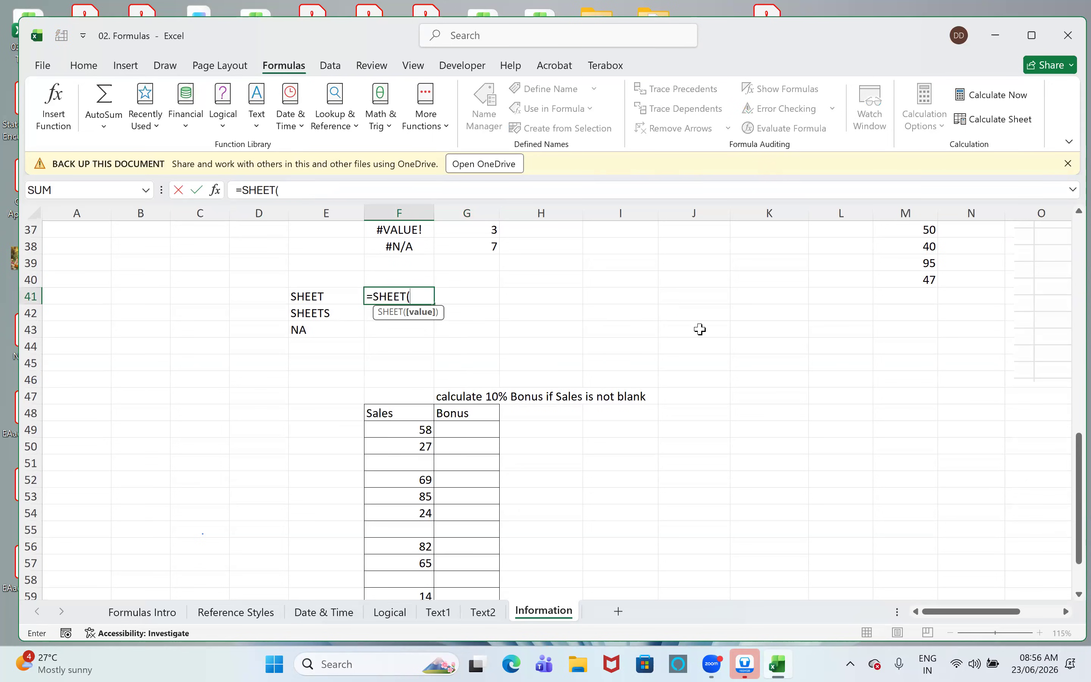
pyautogui.click(699, 329)
pyautogui.press('Return')
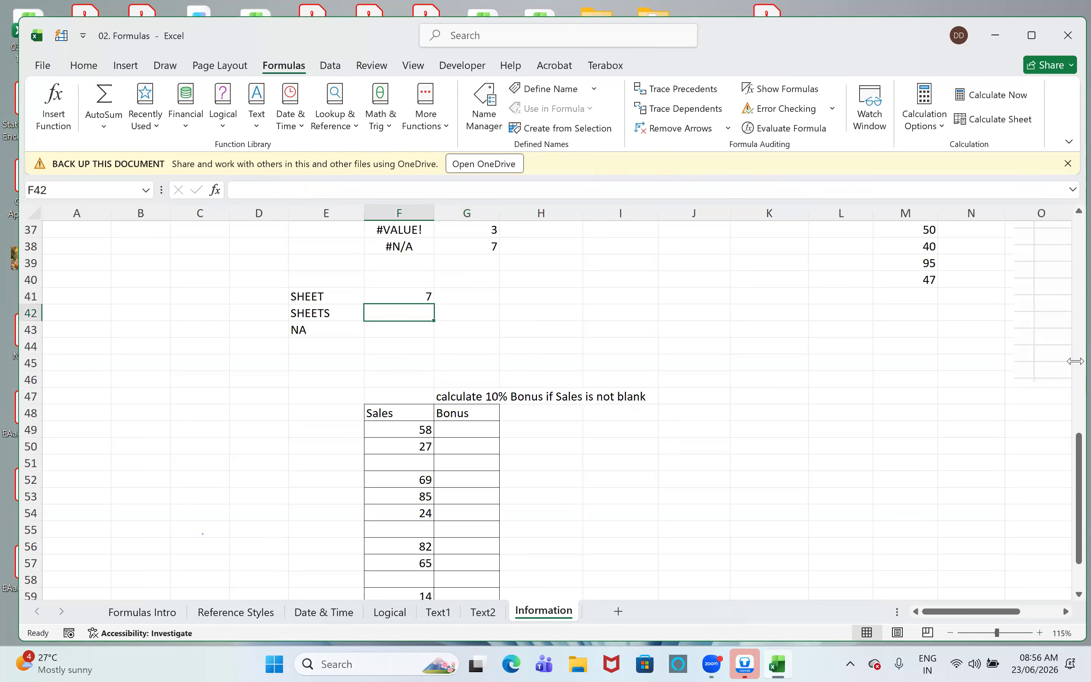
pyautogui.press('Up')
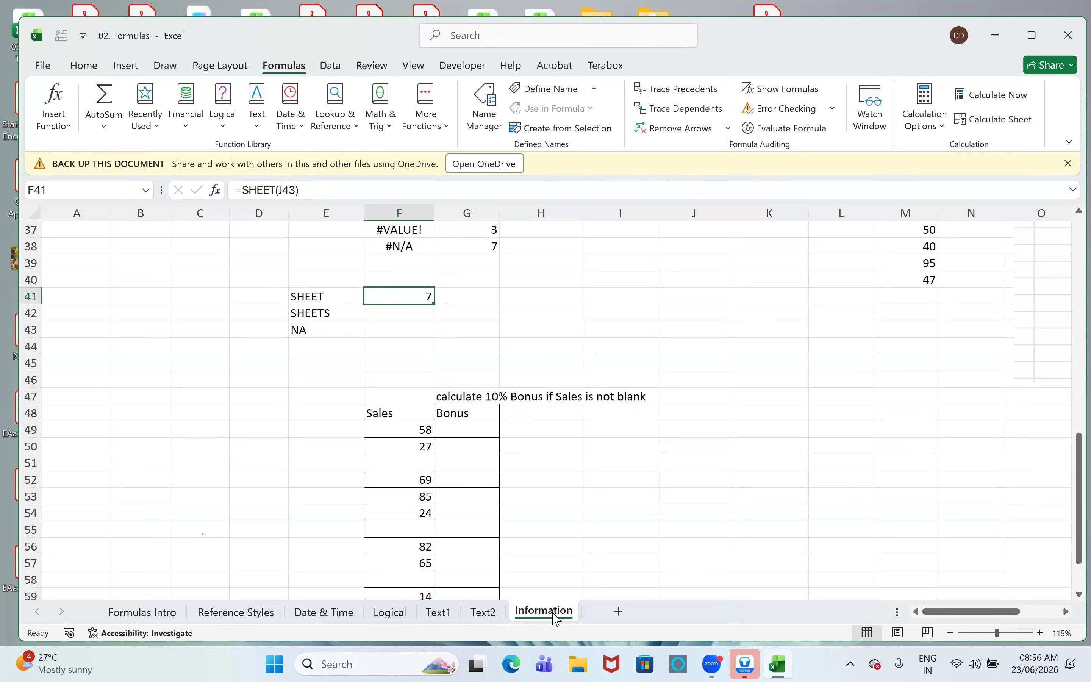
# - Enter =SHEETS(J43) in F42 and reselect the cell to check its result
pyautogui.click(419, 311)
pyautogui.write('=she')
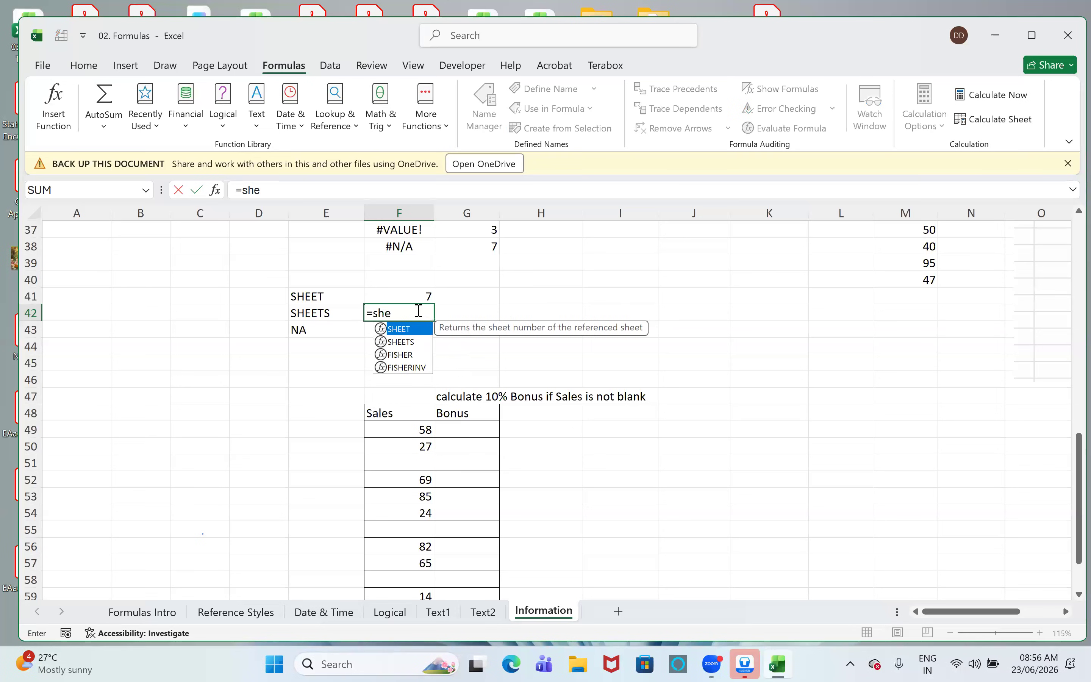
pyautogui.press('Down')
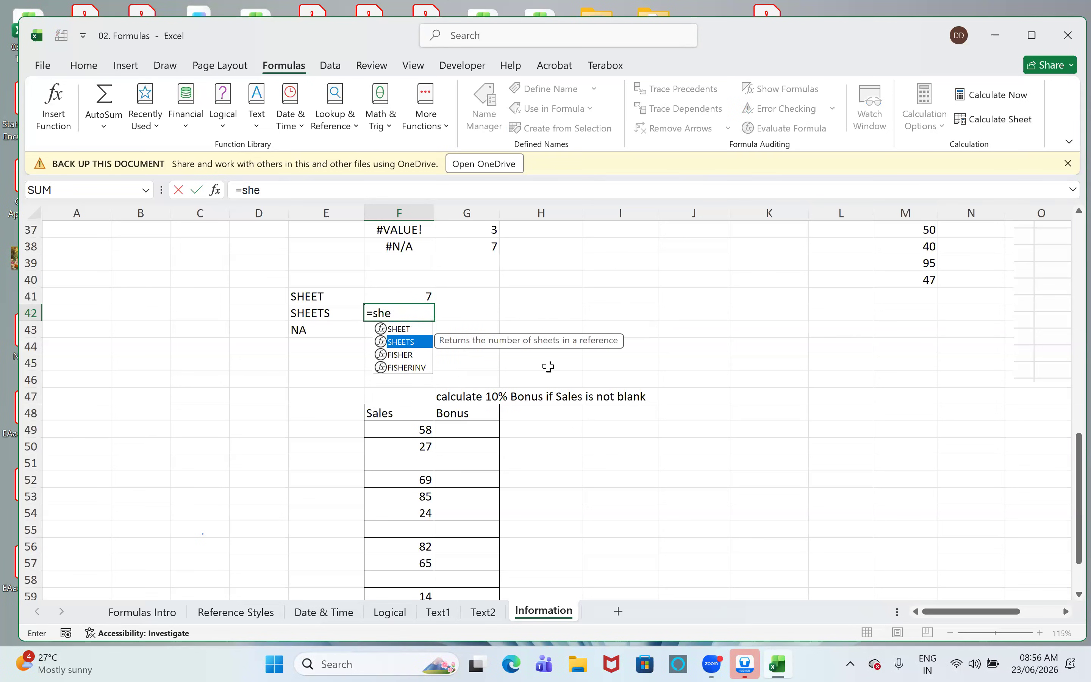
pyautogui.press('Tab')
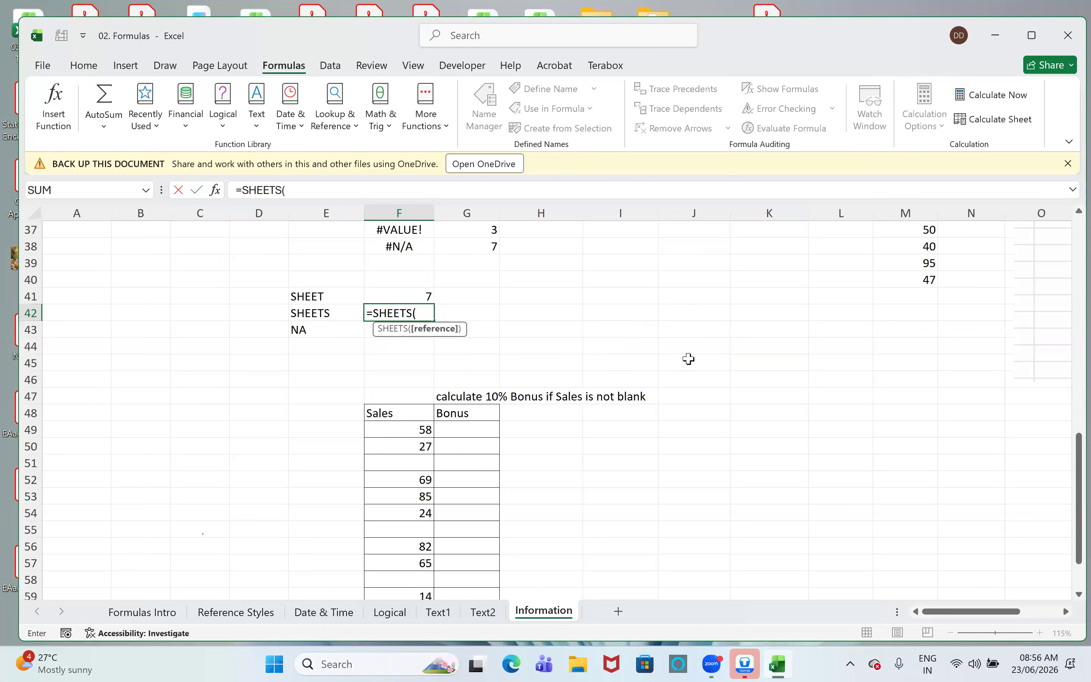
pyautogui.click(706, 296)
pyautogui.click(712, 331)
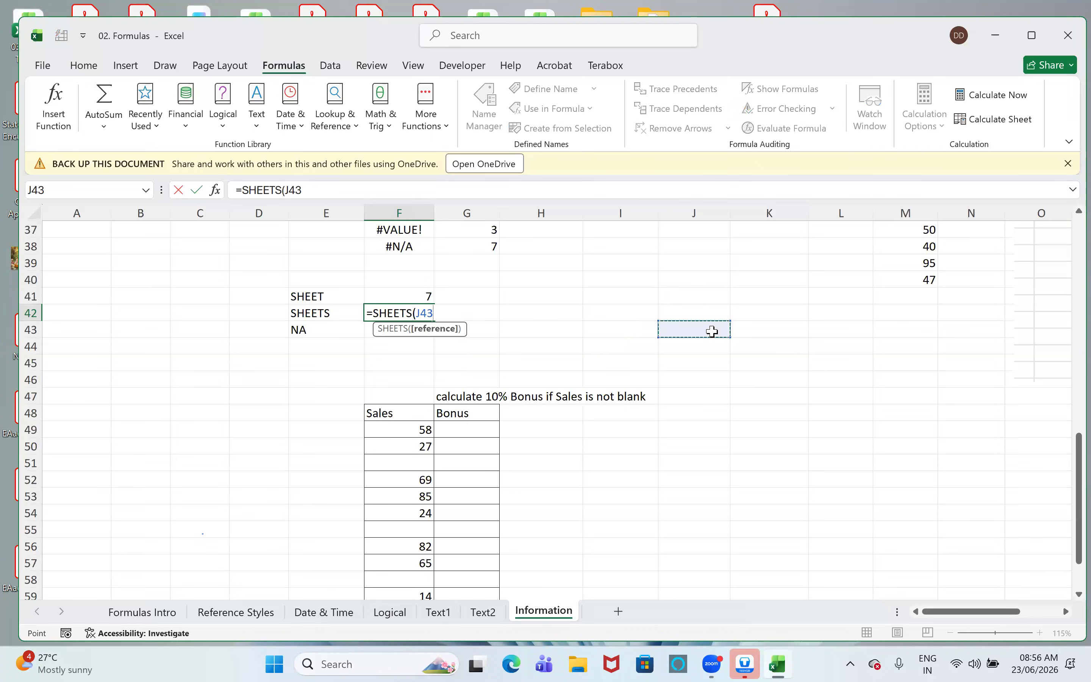
pyautogui.write(')')
pyautogui.press('Return')
pyautogui.press('Up')
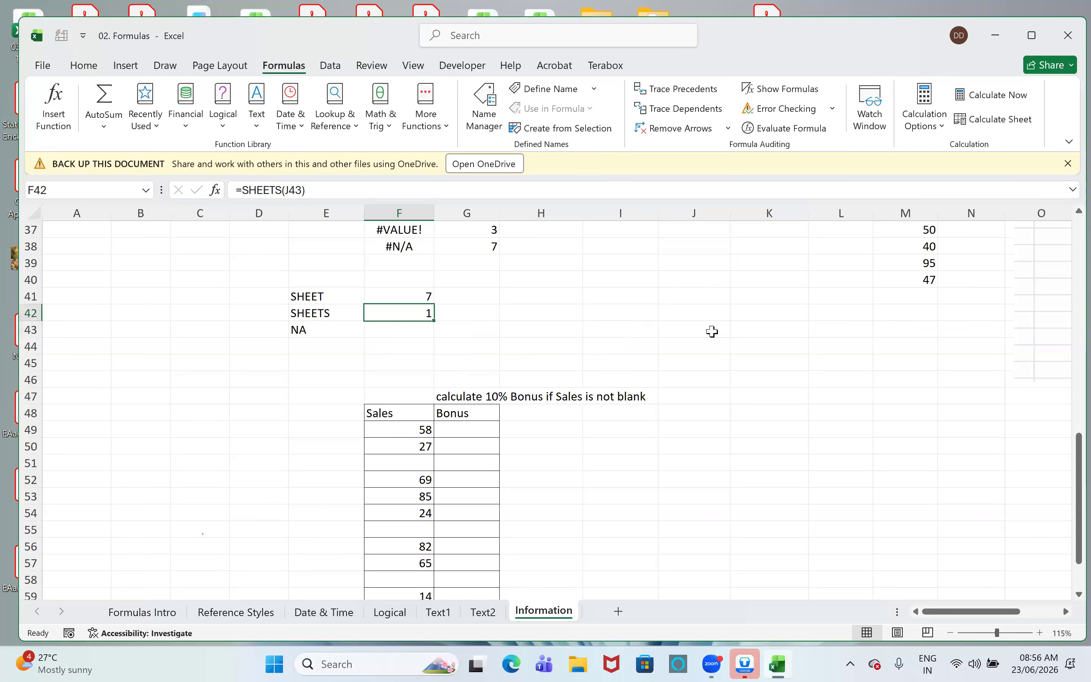
# - Enter =NA() in F43 beside the NA label and reselect the cell to check it
pyautogui.click(401, 331)
pyautogui.write('=na')
pyautogui.press('Tab')
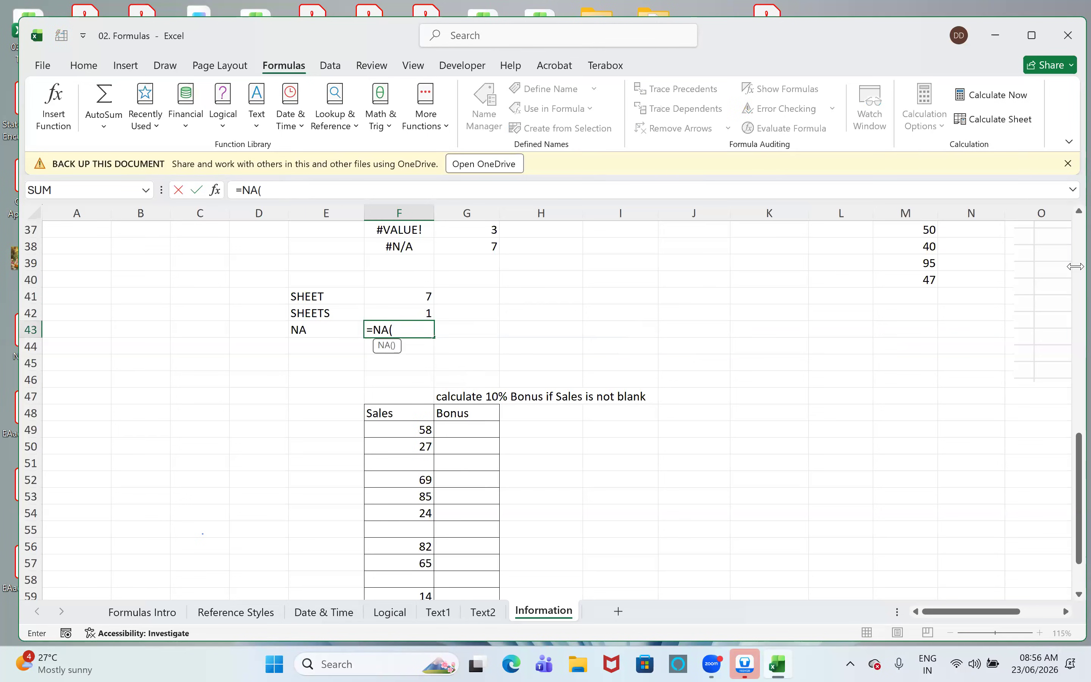
pyautogui.write(')')
pyautogui.press('Return')
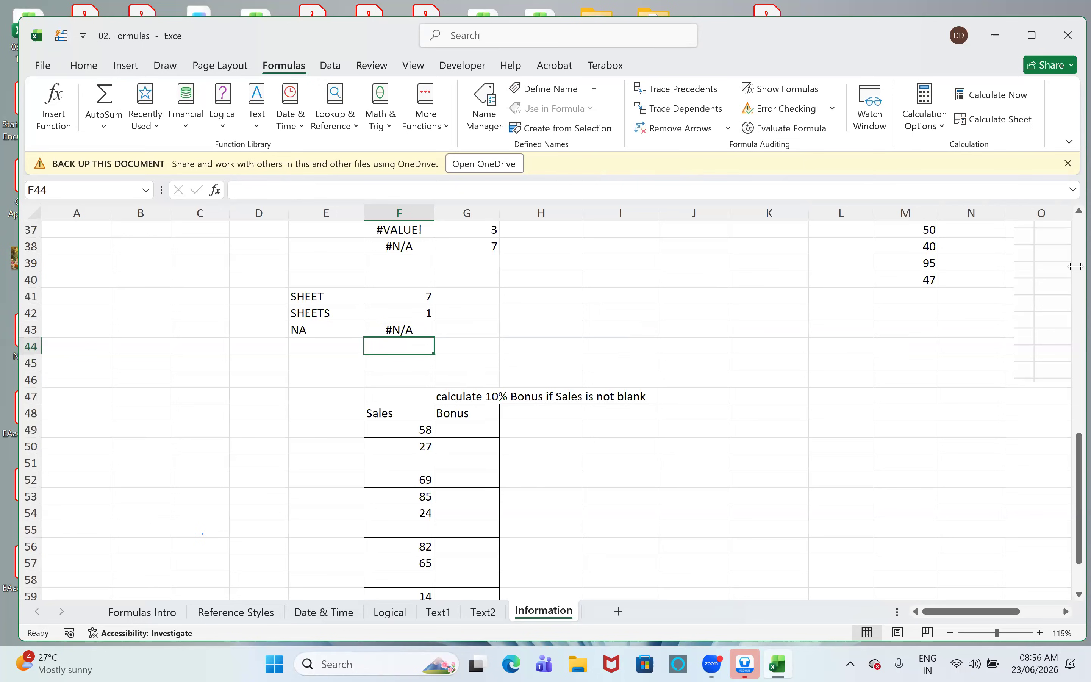
pyautogui.press('Up')
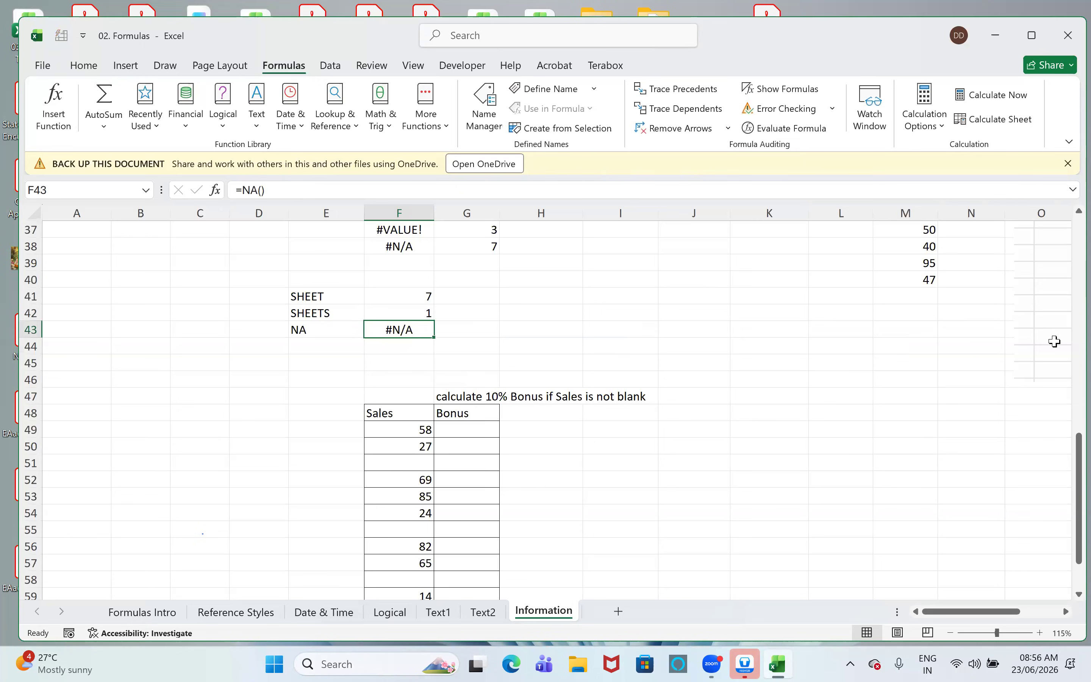
# - Read the bonus task in G47 and enter =F49*10% in G49 as the first Bonus formula
pyautogui.scroll(-2, 622, 517)
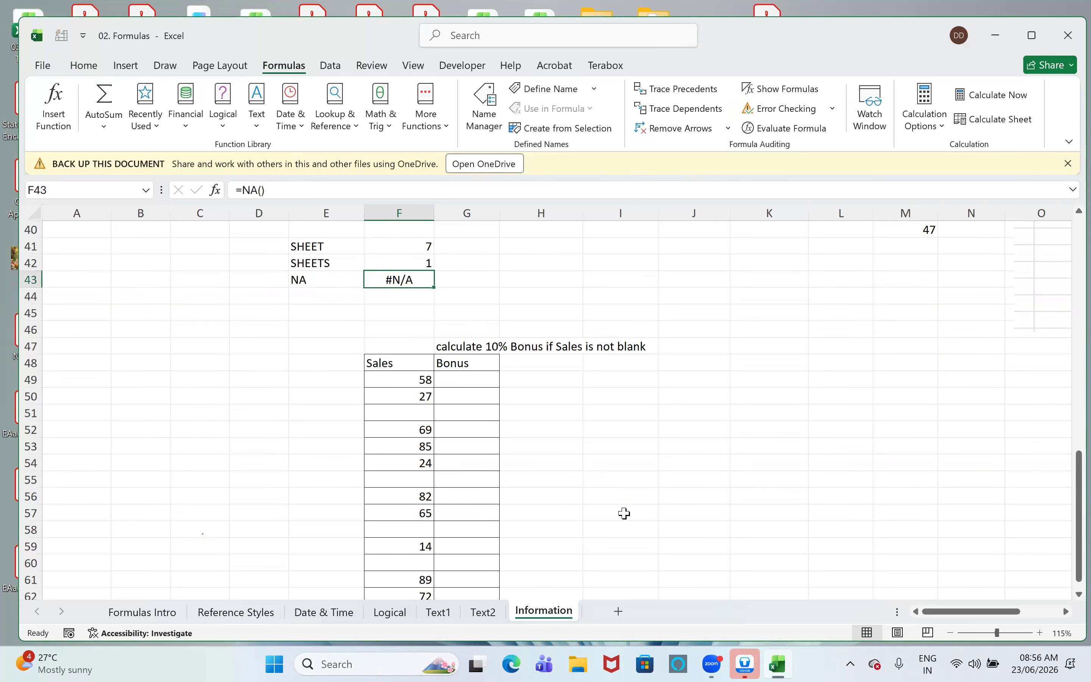
pyautogui.click(496, 298)
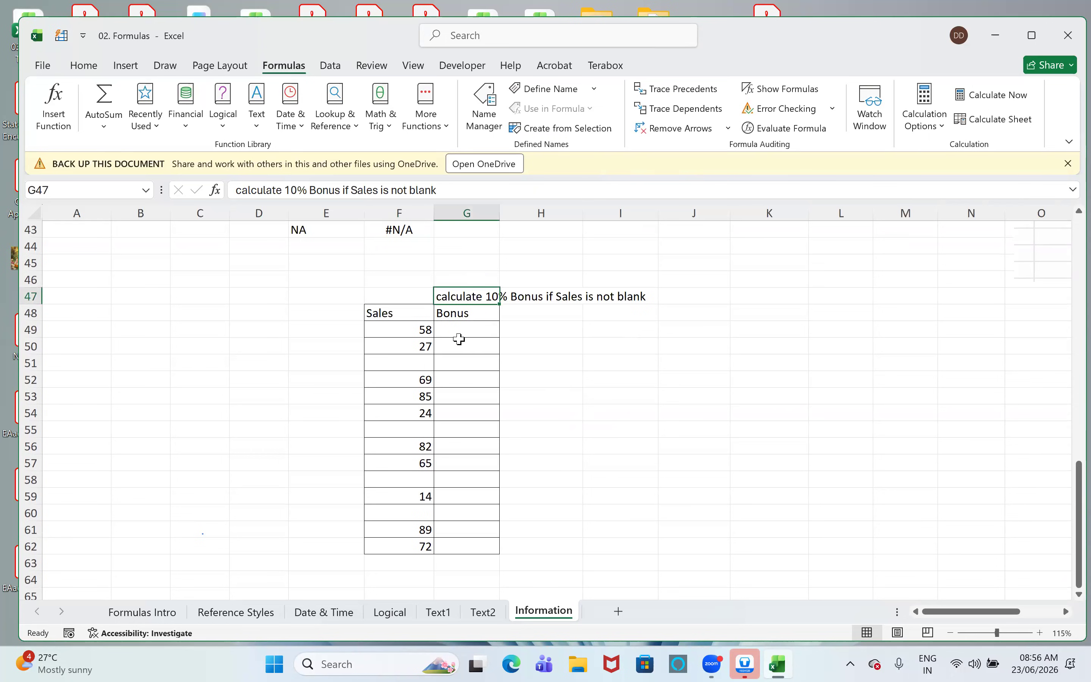
pyautogui.click(406, 361)
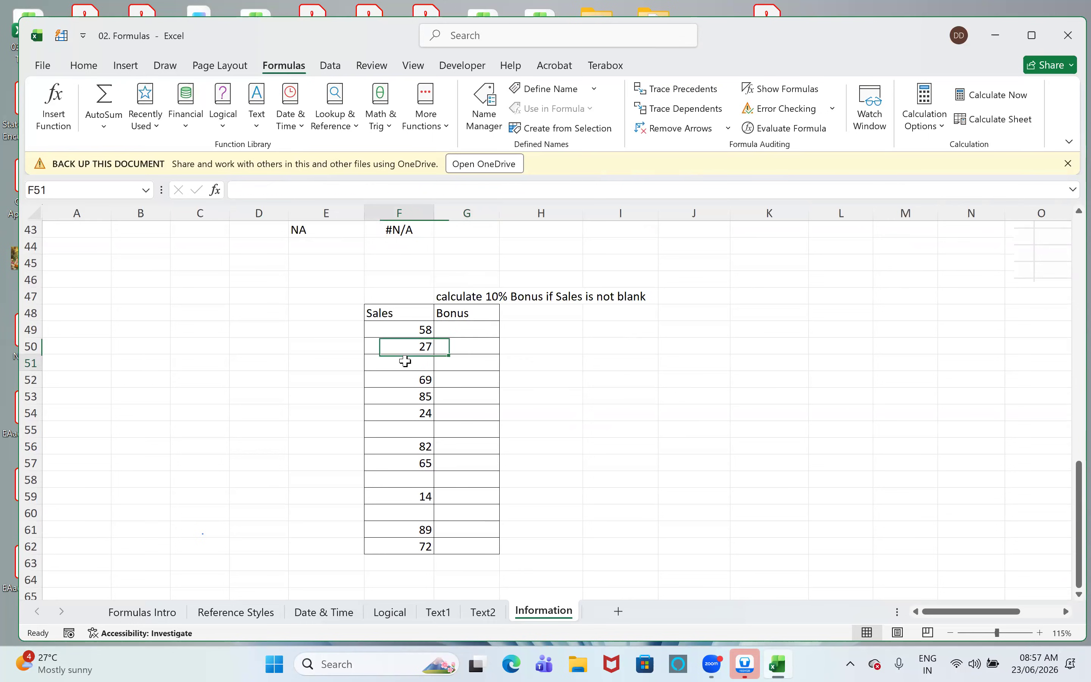
pyautogui.click(484, 332)
pyautogui.write('=')
pyautogui.press('Left')
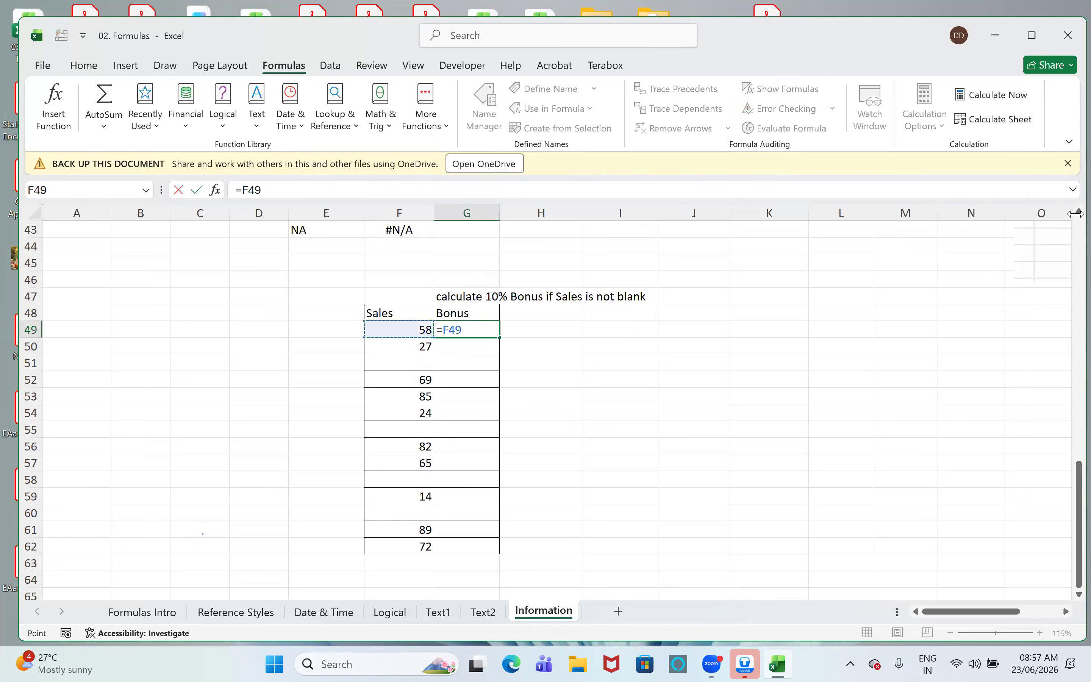
pyautogui.write('*10%')
pyautogui.press('Return')
# - Fill the 10% bonus formula down the Bonus column from G49 to G62
pyautogui.press('Up')
pyautogui.hotkey('shift', 'Down')
pyautogui.hotkey('shift', 'Down')
pyautogui.hotkey('shift', 'Down')
pyautogui.hotkey('shift', 'Down')
pyautogui.hotkey('shift', 'Down')
pyautogui.hotkey('shift', 'Down')
pyautogui.hotkey('shift', 'Down')
pyautogui.hotkey('shift', 'Down')
pyautogui.hotkey('shift', 'Down')
pyautogui.hotkey('shift', 'Down')
pyautogui.hotkey('shift', 'Down')
pyautogui.hotkey('shift', 'Down')
pyautogui.hotkey('shift', 'Down')
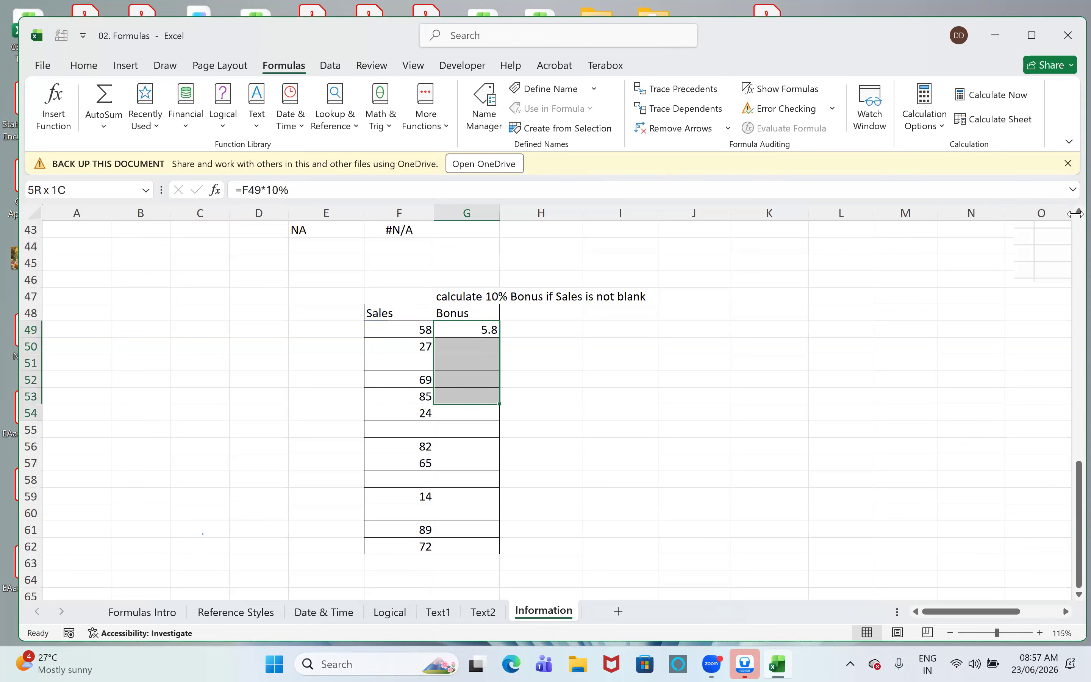
pyautogui.hotkey('ctrl', 'd')
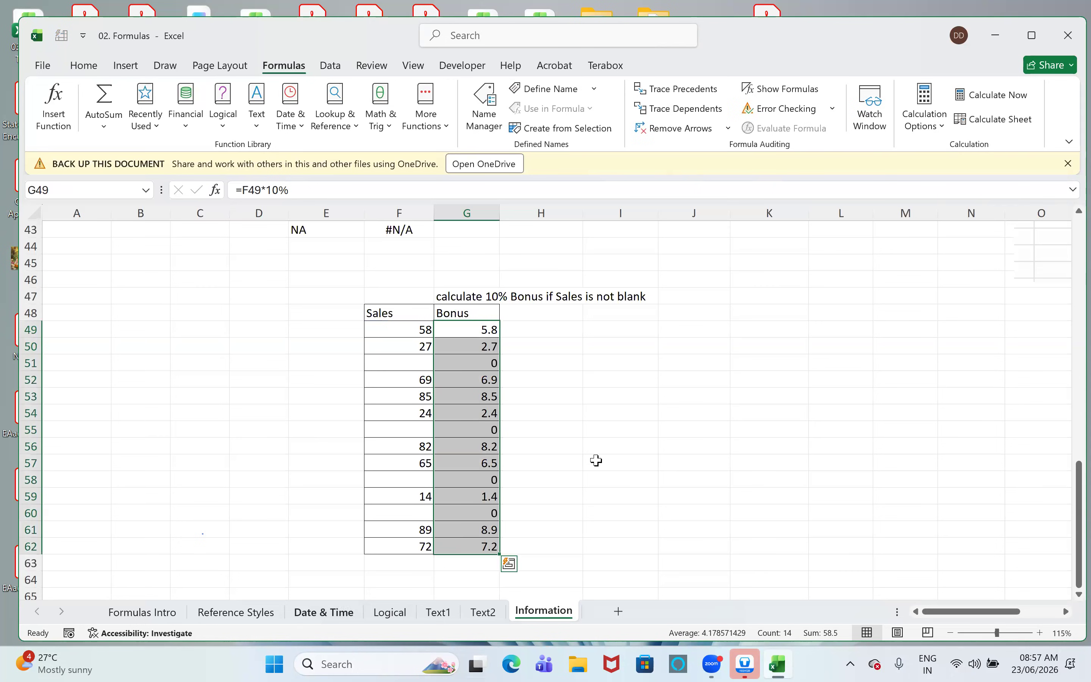
# - Compare the bonus in G51 with the blank Sales cell F51, and clear the bonus formulas from G49:G62
pyautogui.click(455, 363)
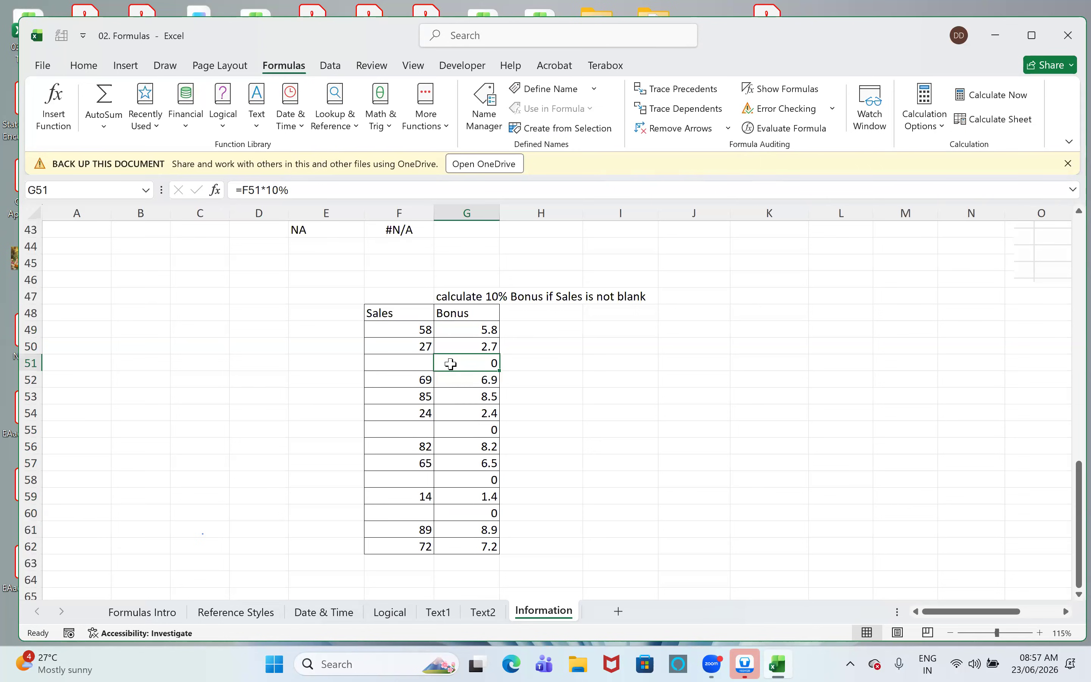
pyautogui.moveTo(481, 334); pyautogui.dragTo(473, 350)
pyautogui.click(415, 361)
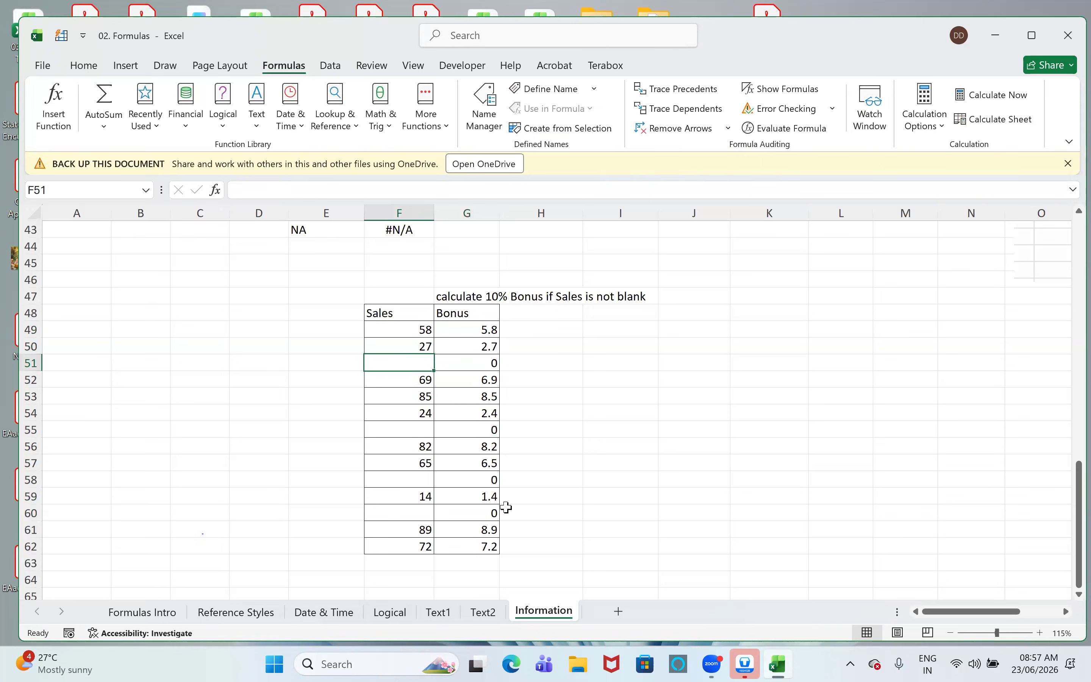
pyautogui.moveTo(486, 333); pyautogui.dragTo(469, 546)
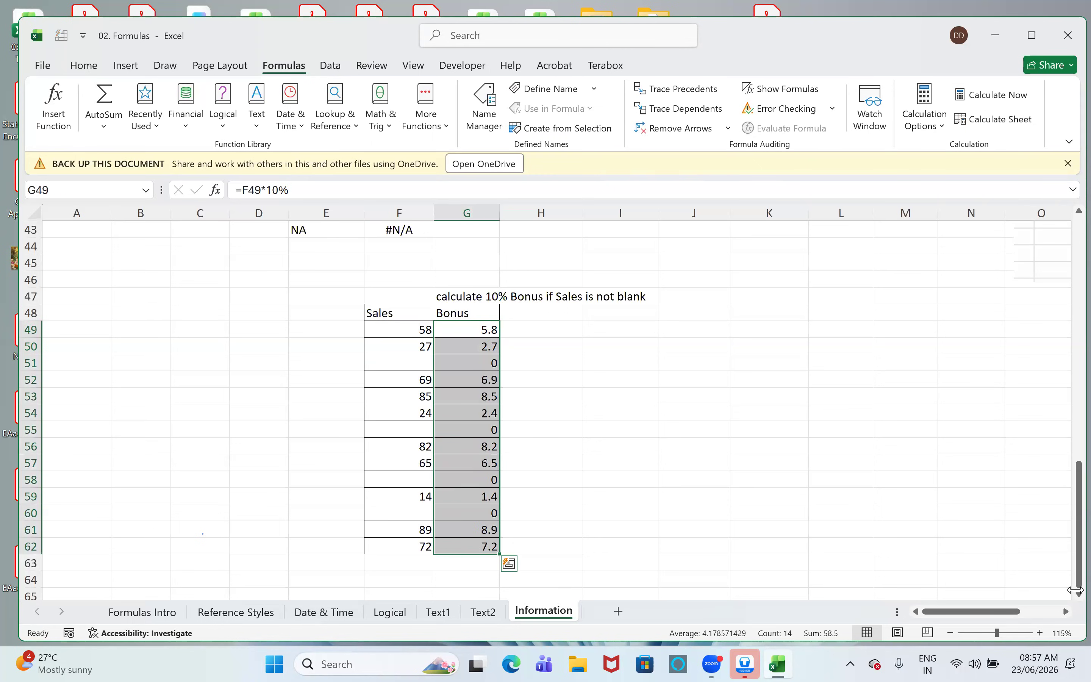
pyautogui.press('Delete')
# - Begin an IF formula in G49 with the logical test ISBLANK(F49)=false
pyautogui.press('Up')
pyautogui.press('Down')
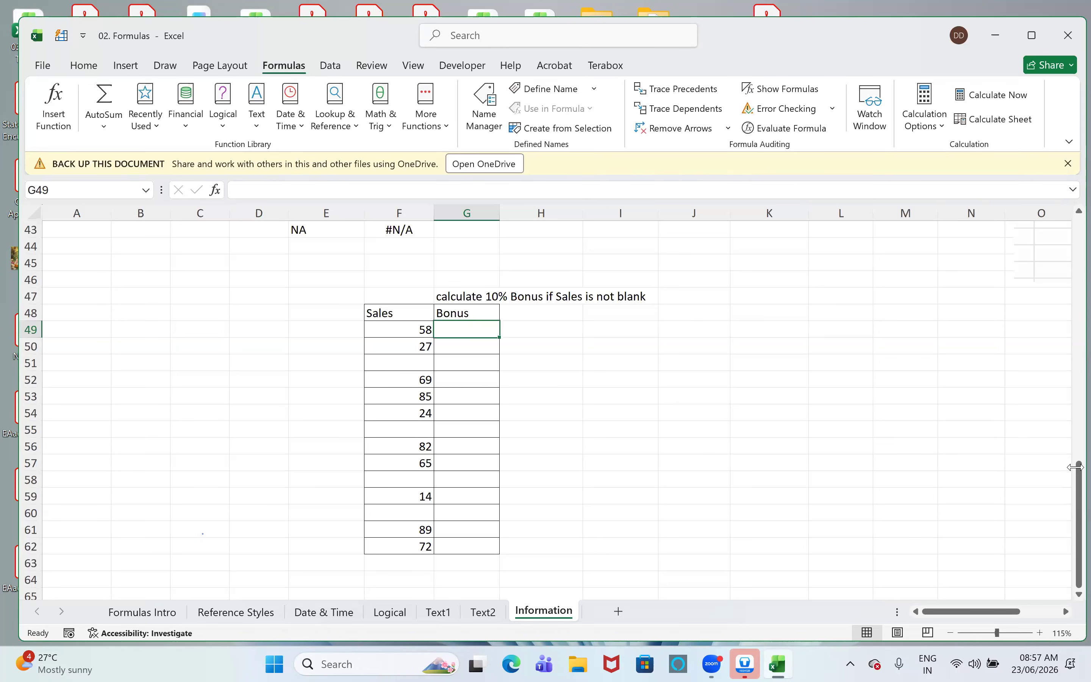
pyautogui.press('F2')
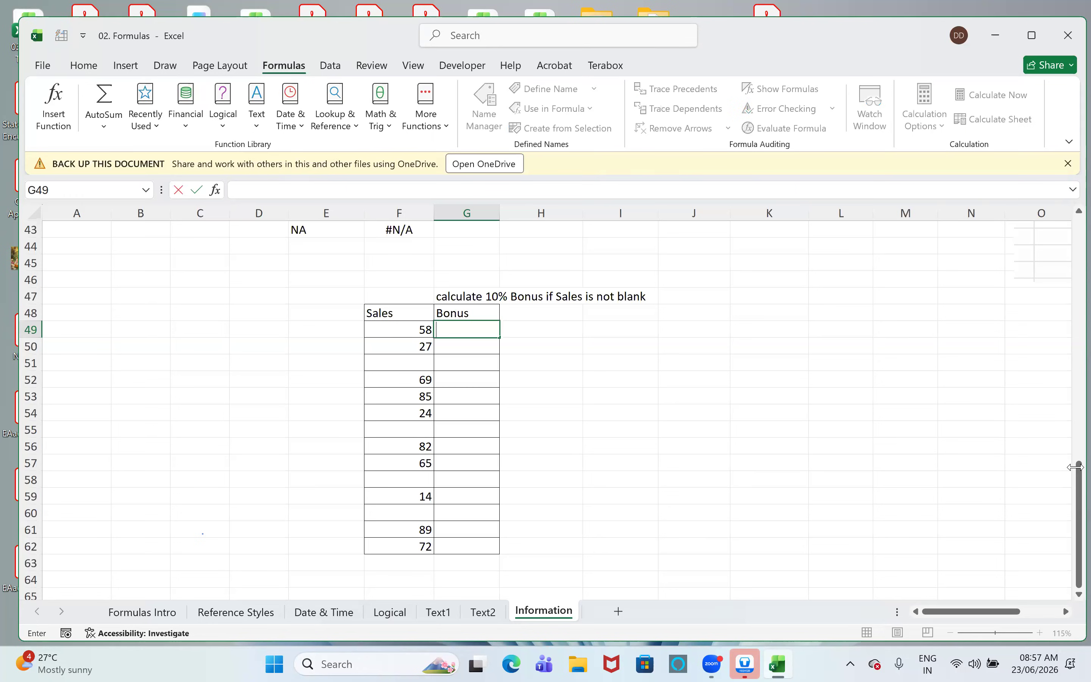
pyautogui.write('=IF(i')
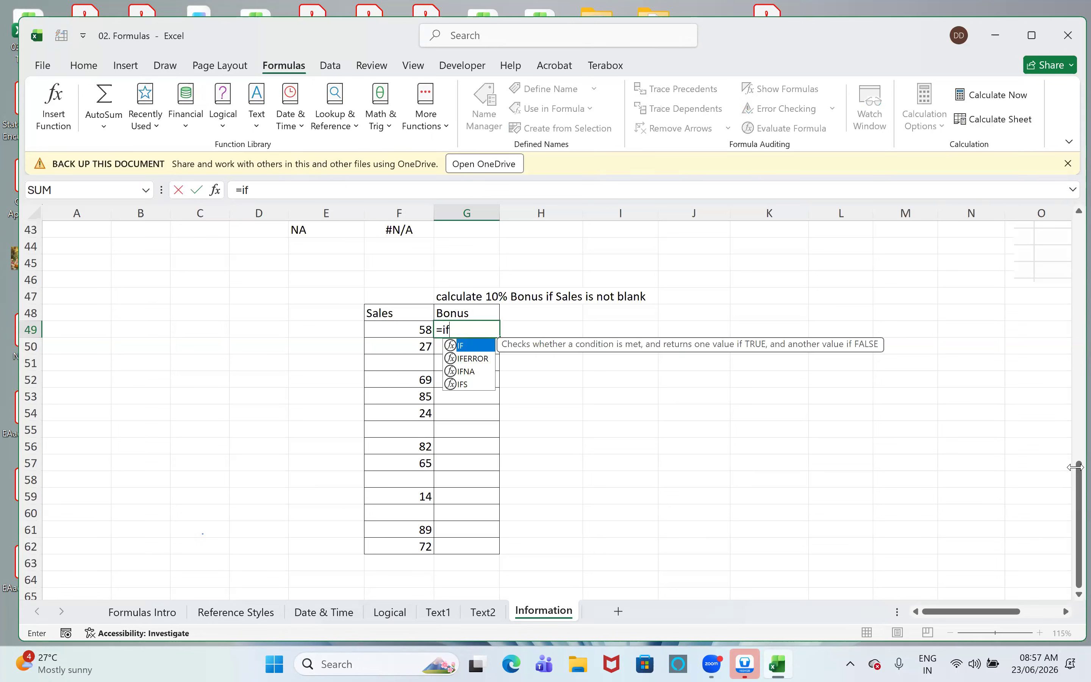
pyautogui.write('sbl')
pyautogui.press('Tab')
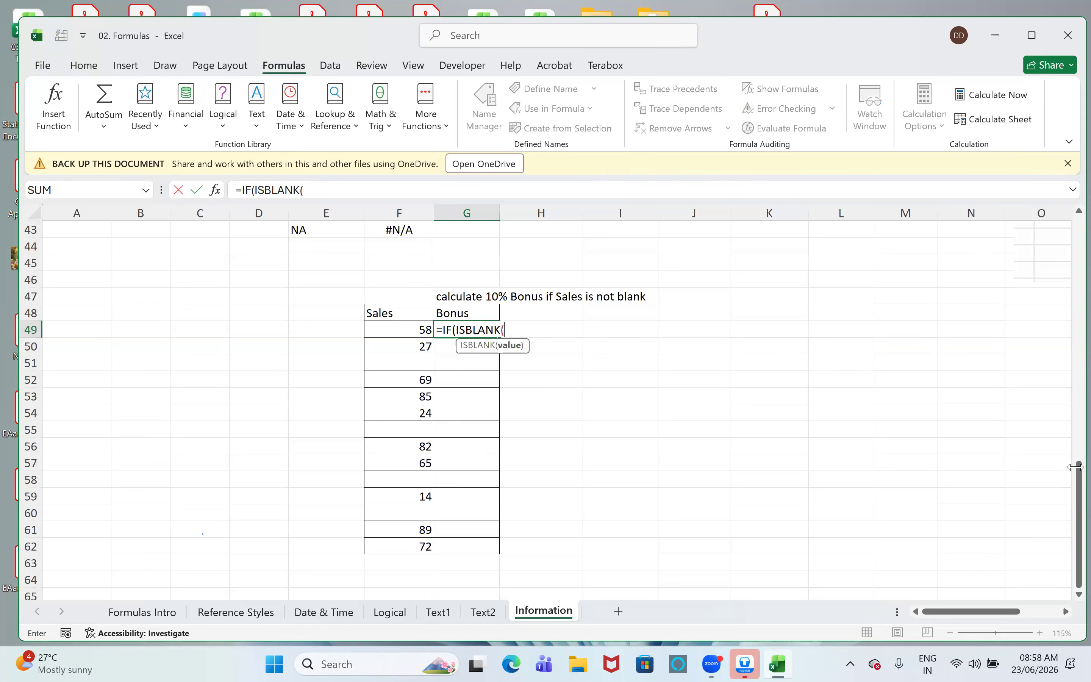
pyautogui.press('Left')
pyautogui.write(')=')
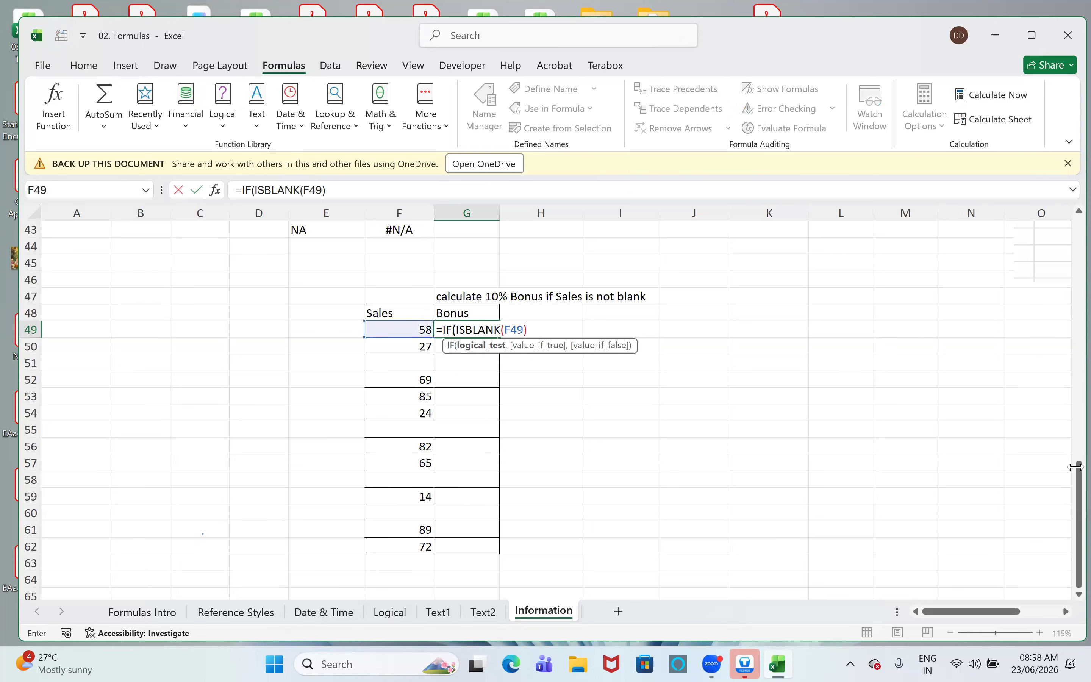
pyautogui.write('false,')
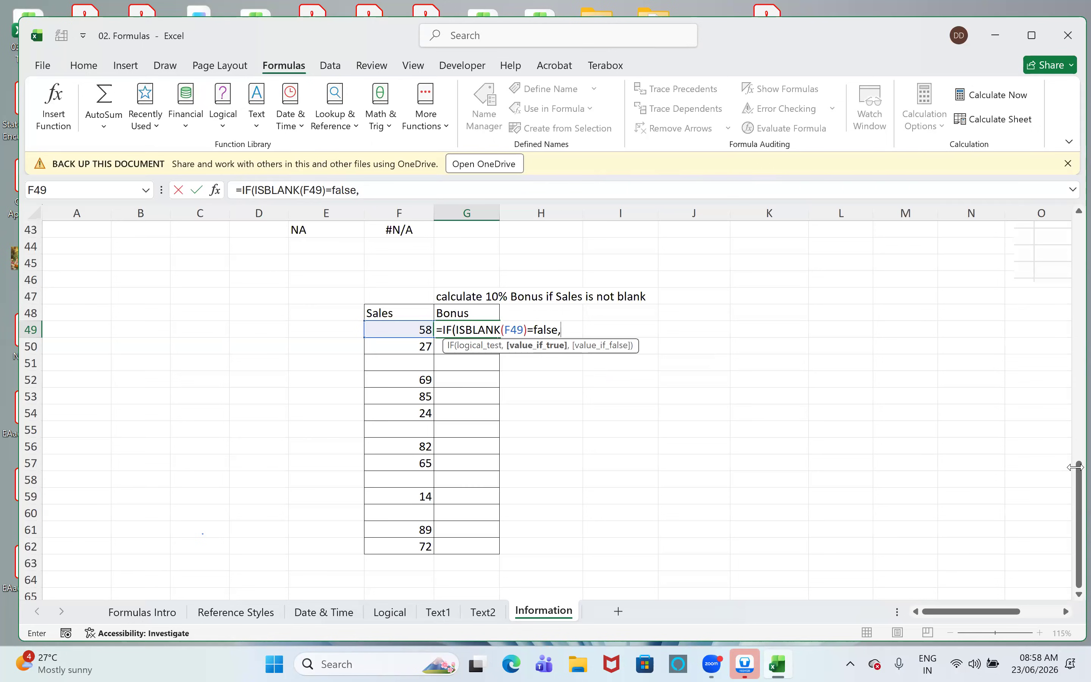
# - Change the logical test of the unfinished G49 formula to ISBLANK(F49)=true
pyautogui.press('BackSpace')
pyautogui.press('BackSpace')
pyautogui.press('BackSpace')
pyautogui.press('BackSpace')
pyautogui.press('BackSpace')
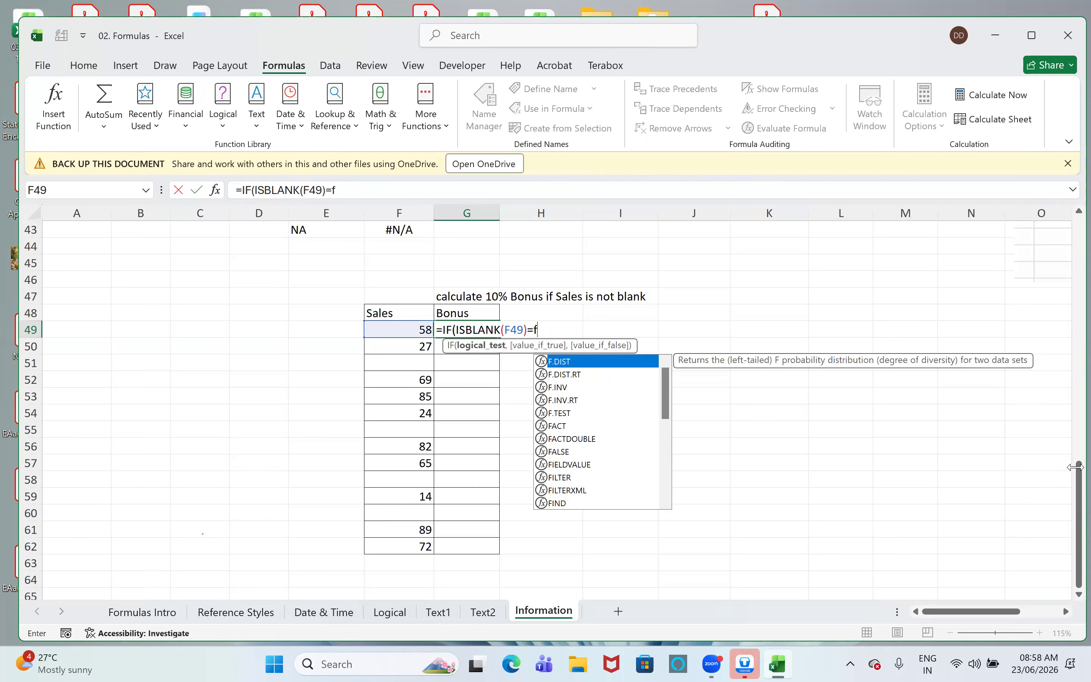
pyautogui.press('BackSpace')
pyautogui.press('BackSpace')
pyautogui.write('=t')
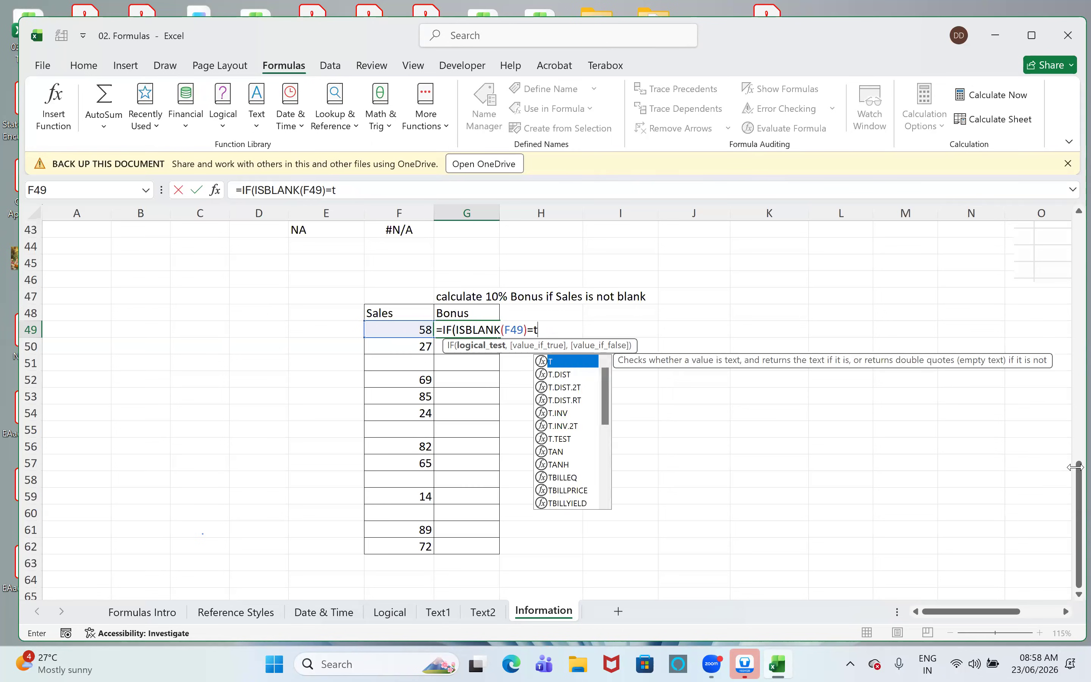
pyautogui.write('rue,')
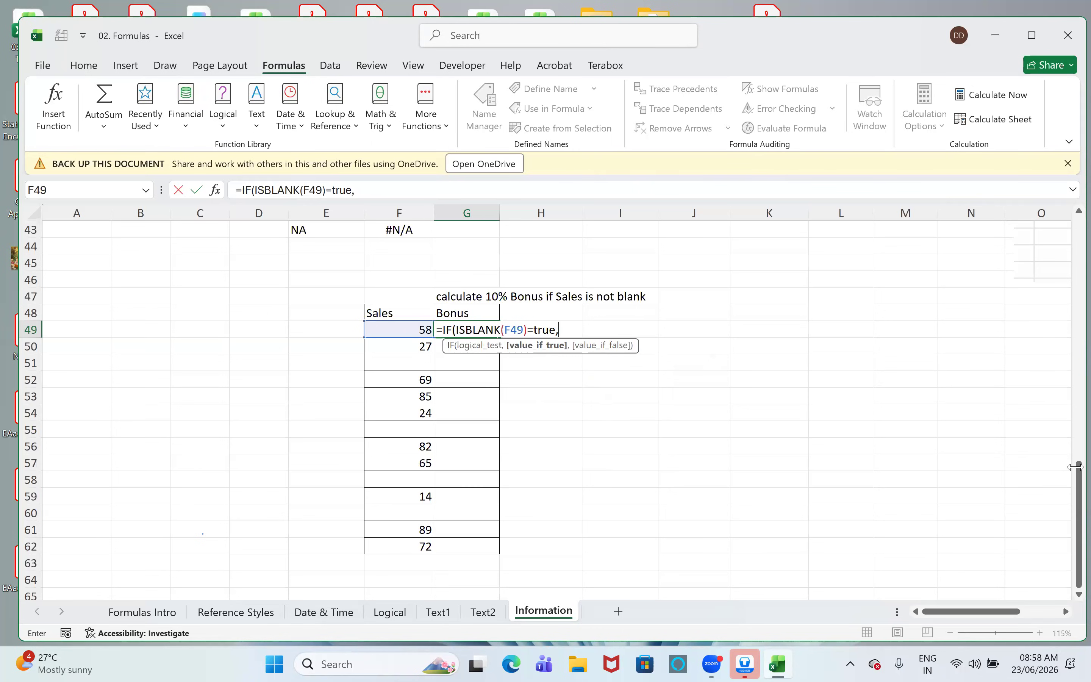
pyautogui.write('"",')
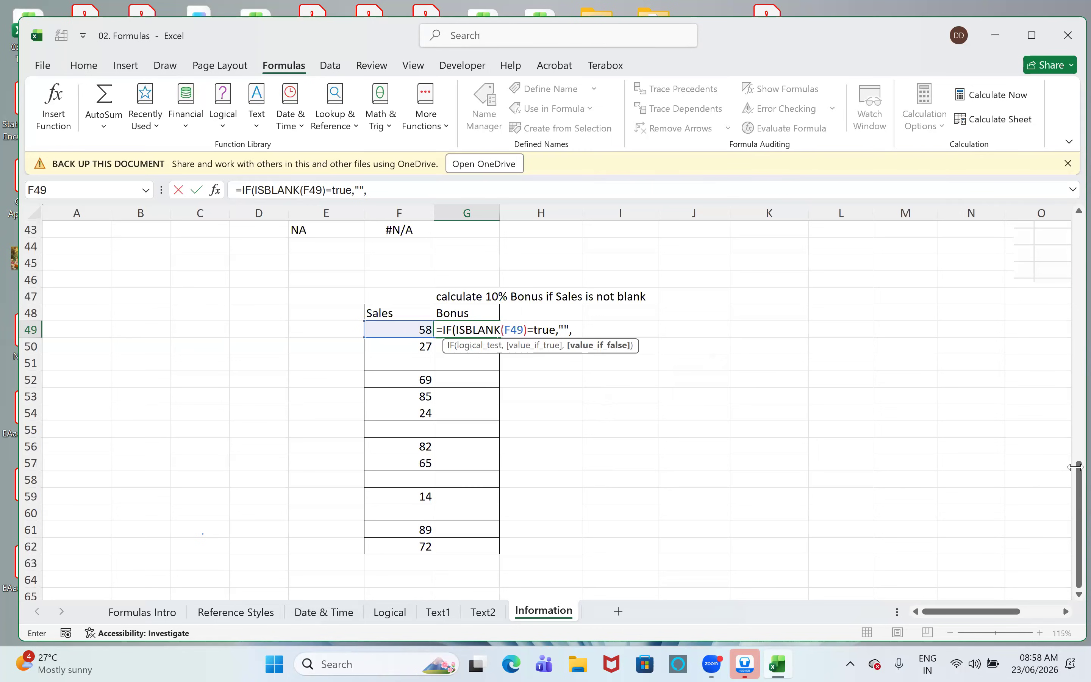
# - Complete the G49 formula as =IF(ISBLANK(F49)=TRUE,"",F49*10%), returning empty text for blank sales and a 10% bonus otherwise
pyautogui.press('Left')
pyautogui.write('*')
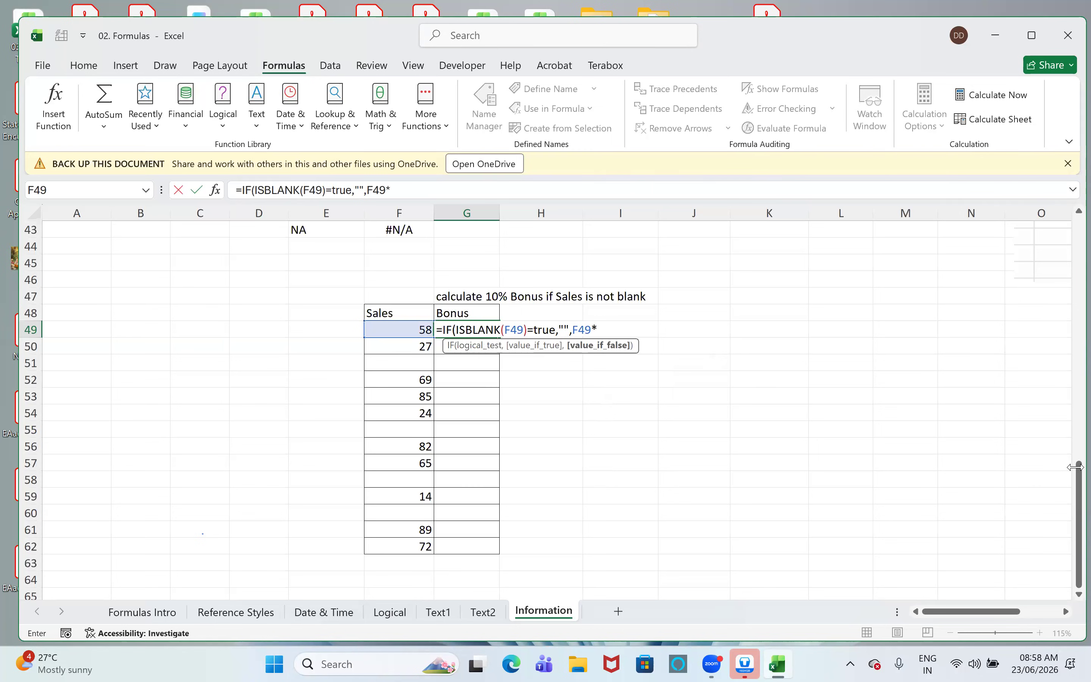
pyautogui.write('10%')
pyautogui.press('Return')
pyautogui.press('Return')
# - Fill the IF and ISBLANK bonus formula down the Bonus column from G49 to G62
pyautogui.press('Up')
pyautogui.press('Up')
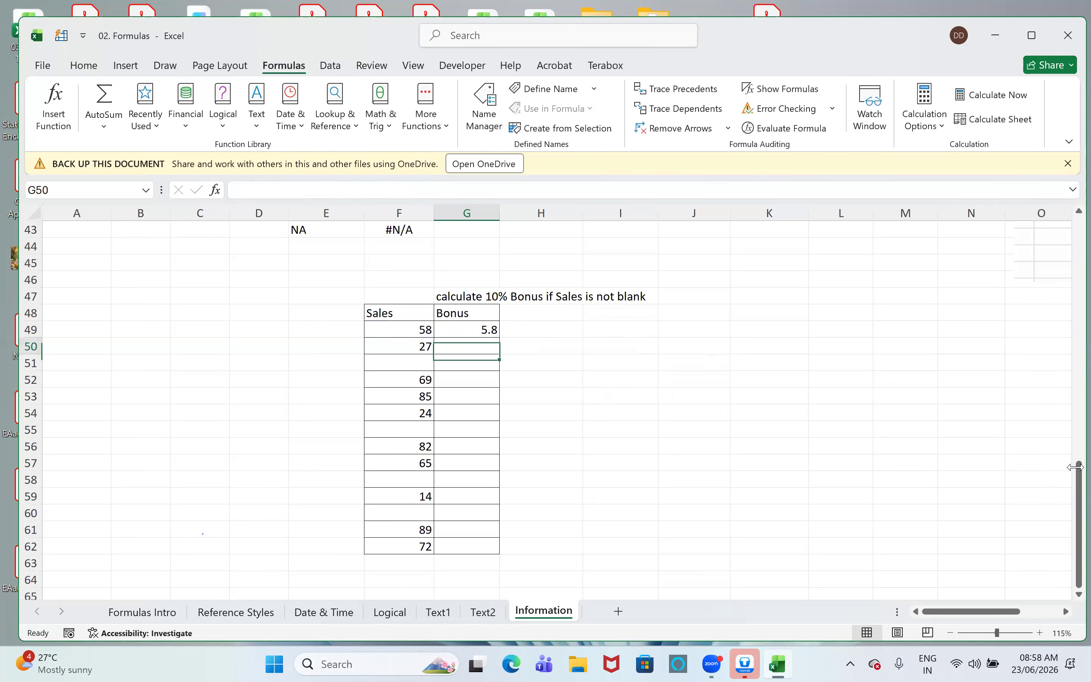
pyautogui.hotkey('shift', 'Down')
pyautogui.hotkey('shift', 'Down')
pyautogui.hotkey('shift', 'Down')
pyautogui.hotkey('shift', 'Down')
pyautogui.hotkey('shift', 'Down')
pyautogui.hotkey('shift', 'Down')
pyautogui.hotkey('shift', 'Down')
pyautogui.hotkey('shift', 'Down')
pyautogui.hotkey('shift', 'Down')
pyautogui.hotkey('shift', 'Down')
pyautogui.hotkey('shift', 'Down')
pyautogui.hotkey('shift', 'Down')
pyautogui.hotkey('shift', 'Down')
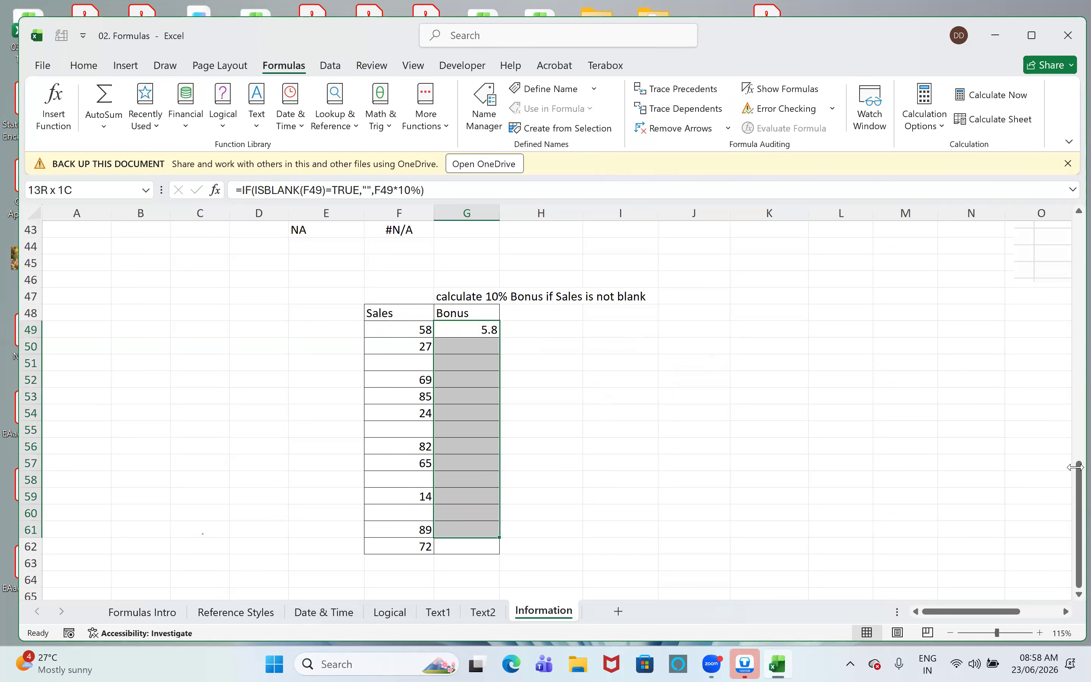
pyautogui.hotkey('ctrl', 'd')
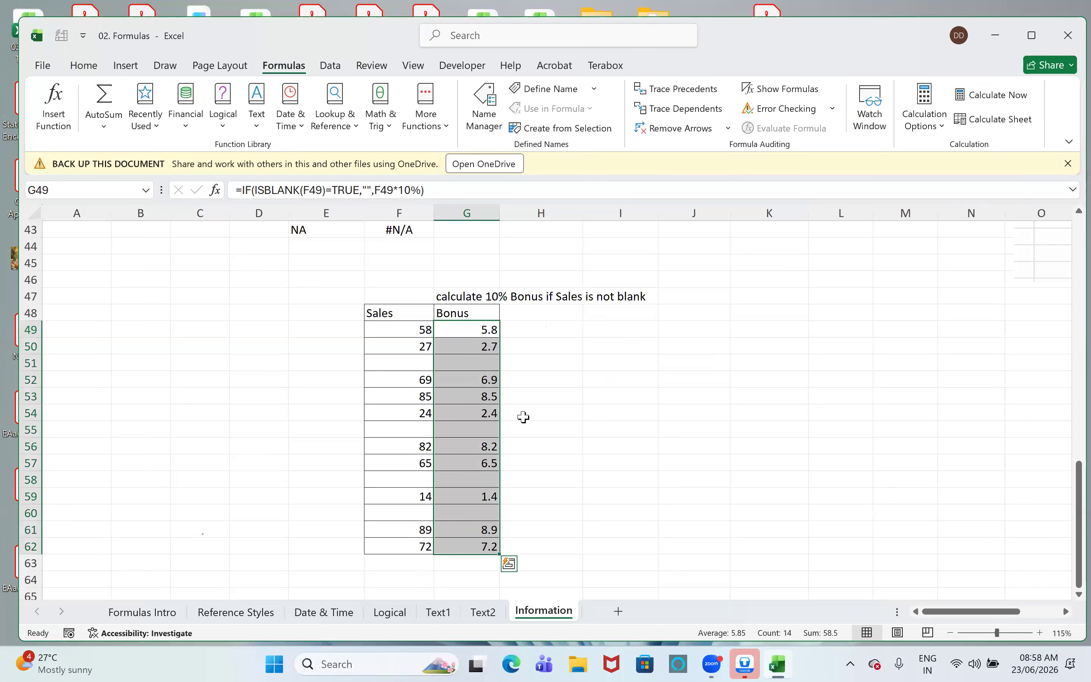
# - Compare the Bonus and blank Sales cells in rows 55 and 51, and review the formula in G49
pyautogui.click(443, 428)
pyautogui.moveTo(443, 429); pyautogui.dragTo(405, 430)
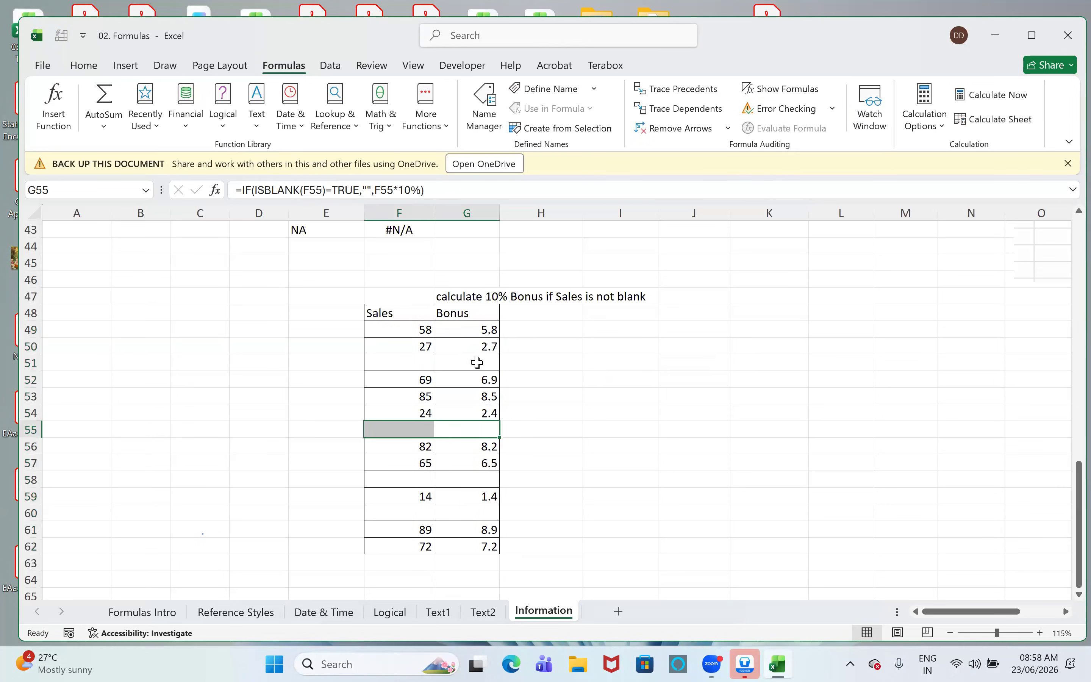
pyautogui.moveTo(476, 363); pyautogui.dragTo(402, 363)
pyautogui.click(453, 325)
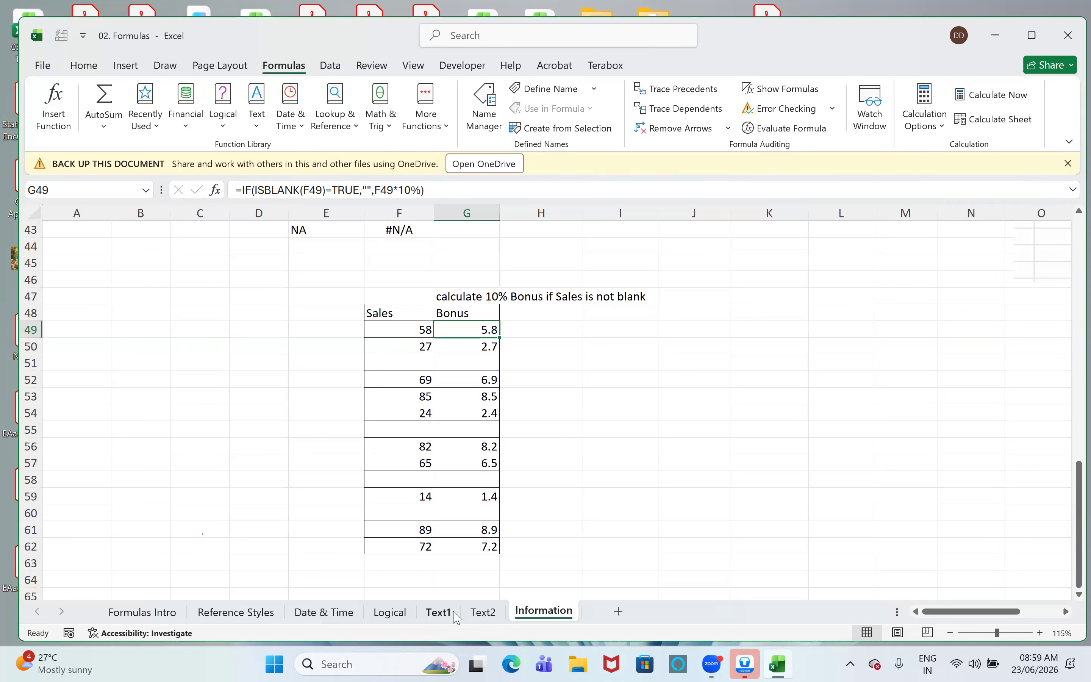
pyautogui.click(592, 480)
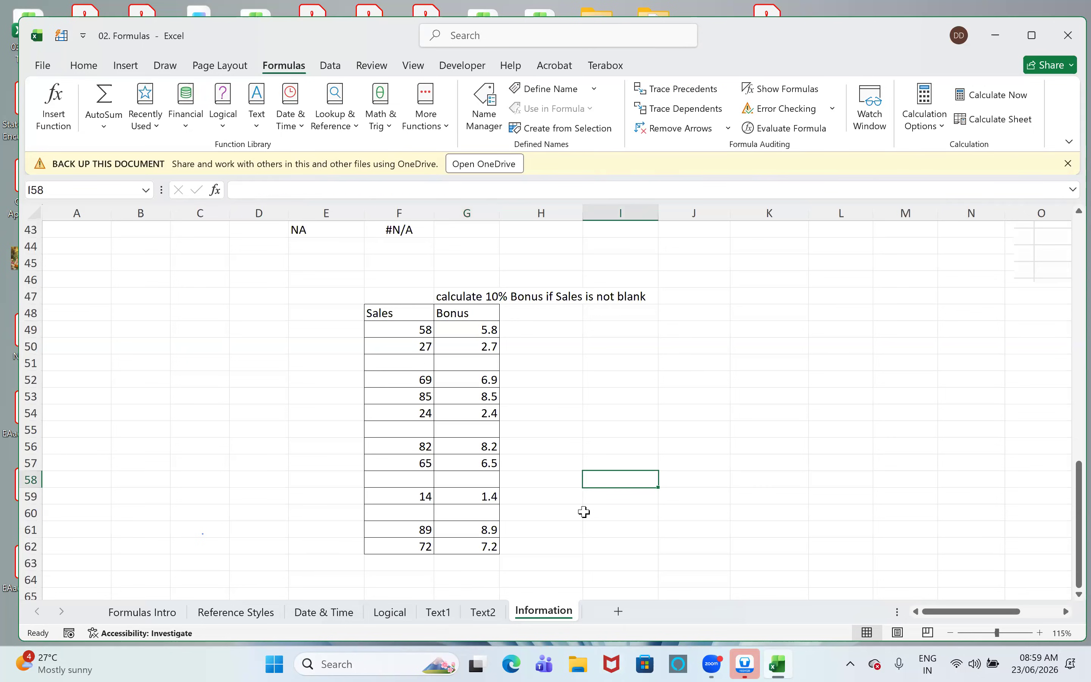